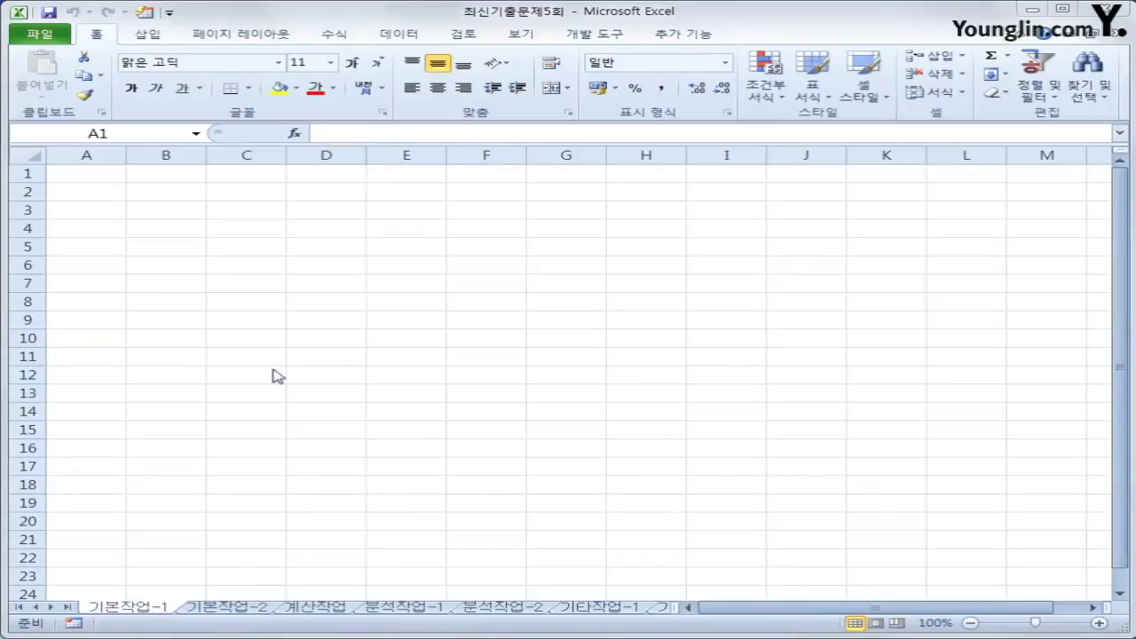
- From cell A2, start a Microsoft Query import using the MS Access Database source
click(98, 196)
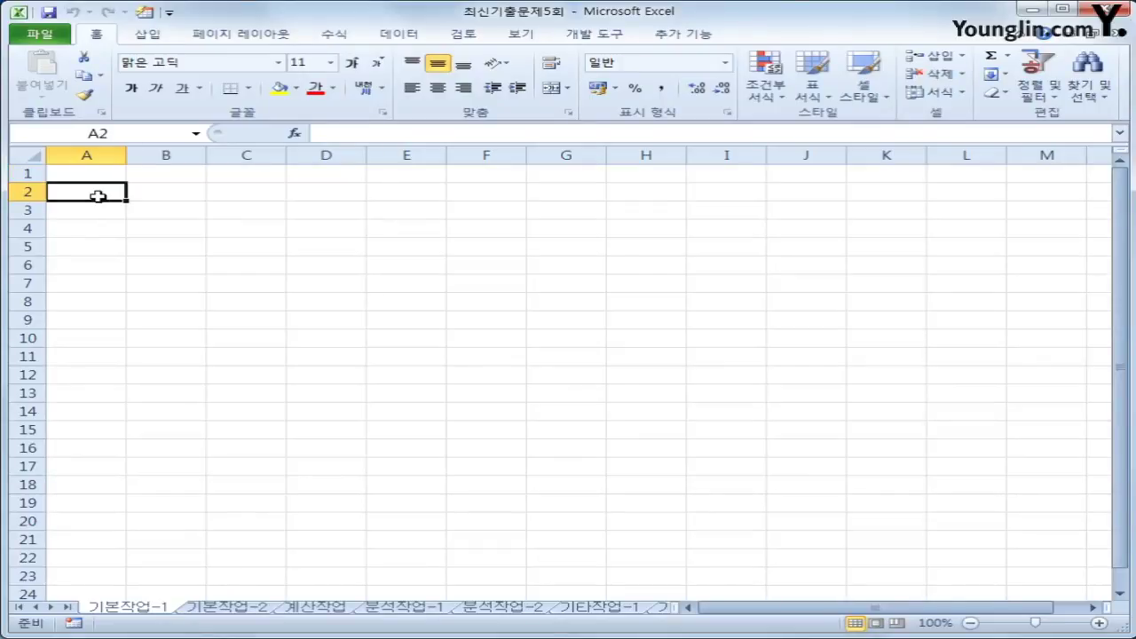
click(416, 36)
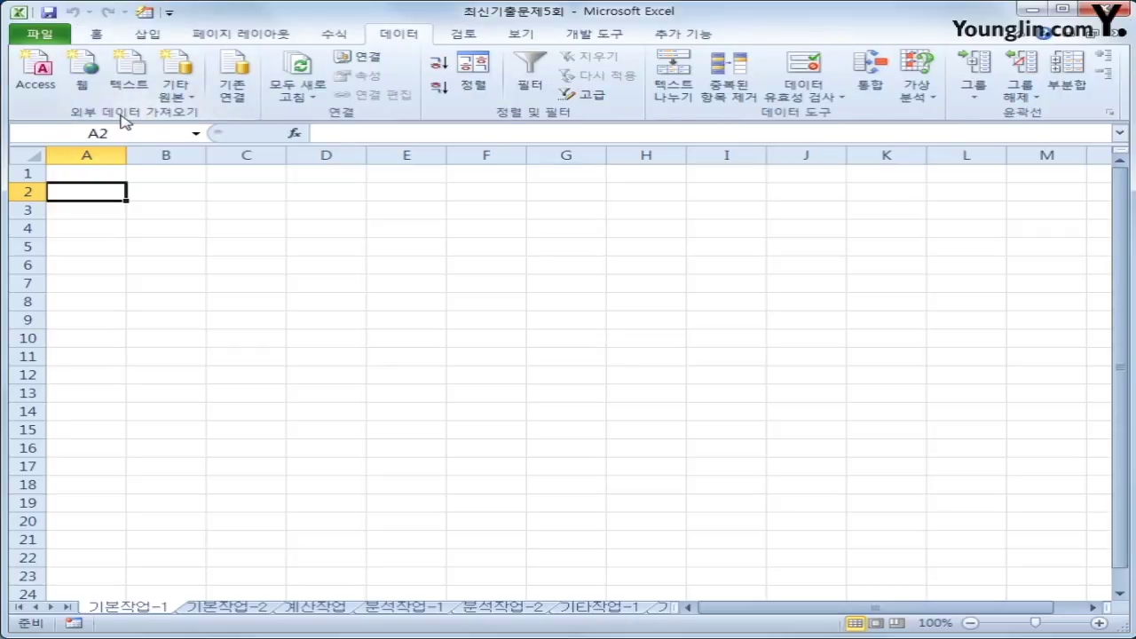
click(175, 98)
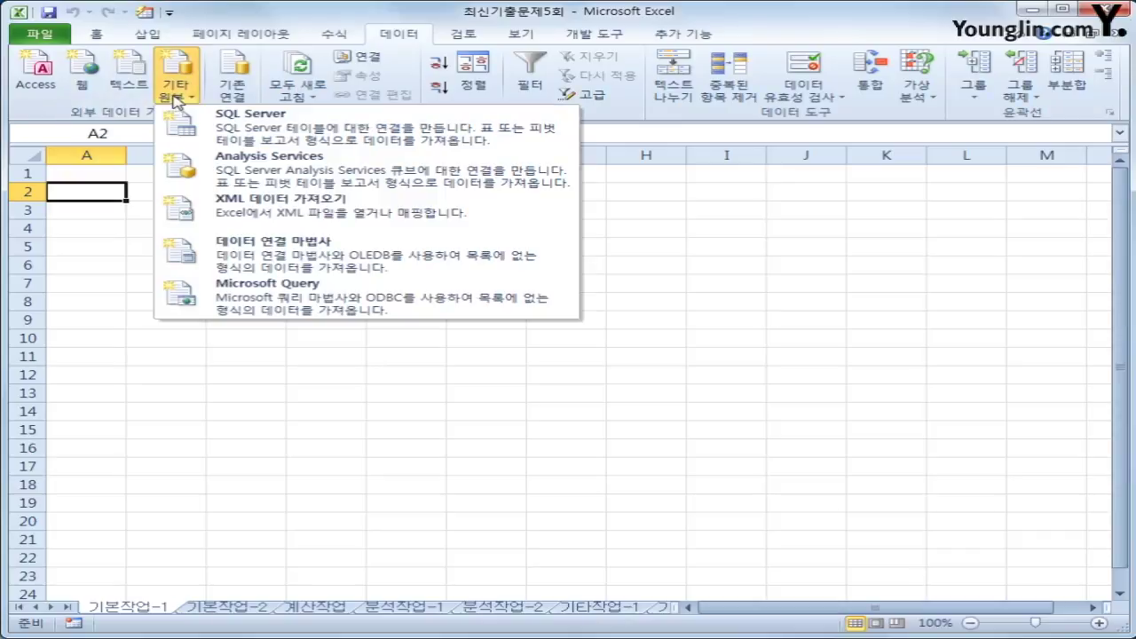
click(293, 300)
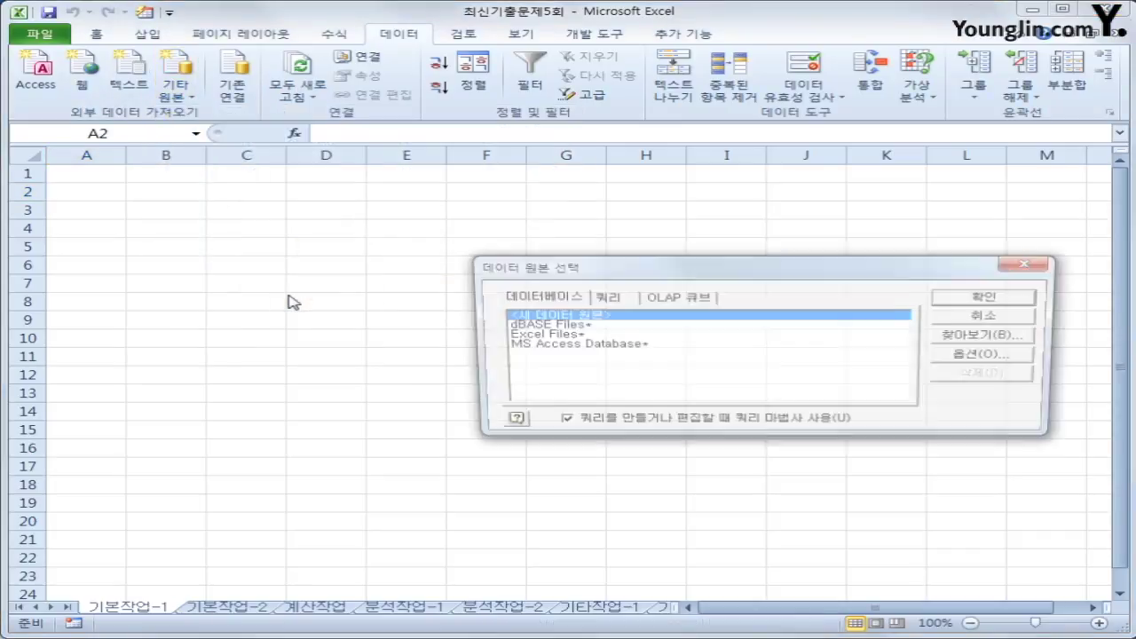
drag(591, 272, 546, 247)
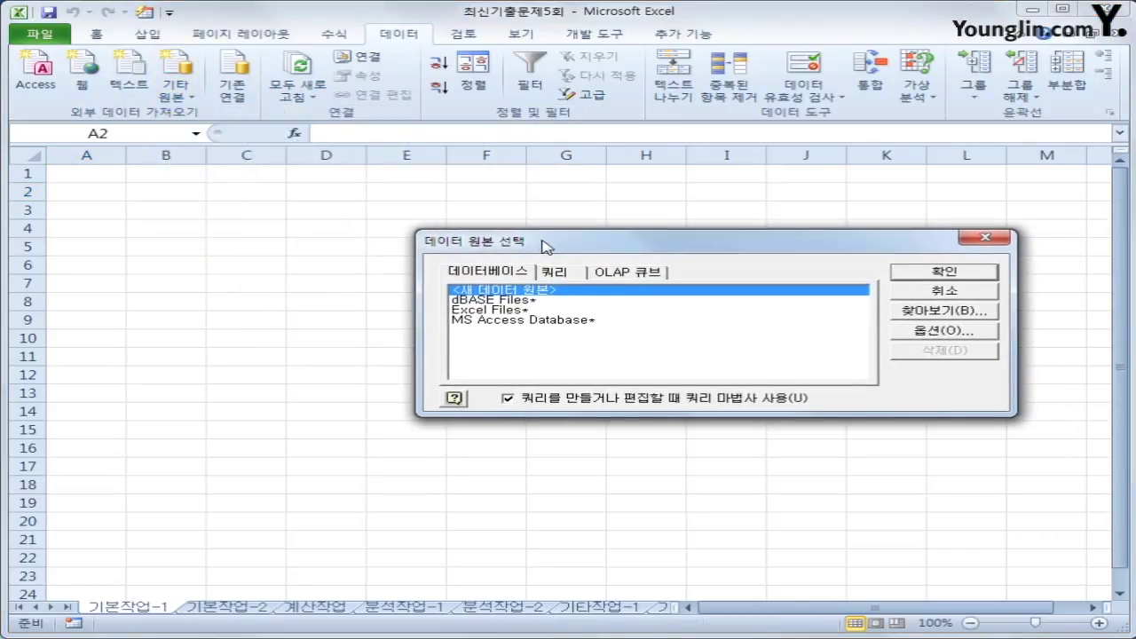
click(569, 322)
click(977, 279)
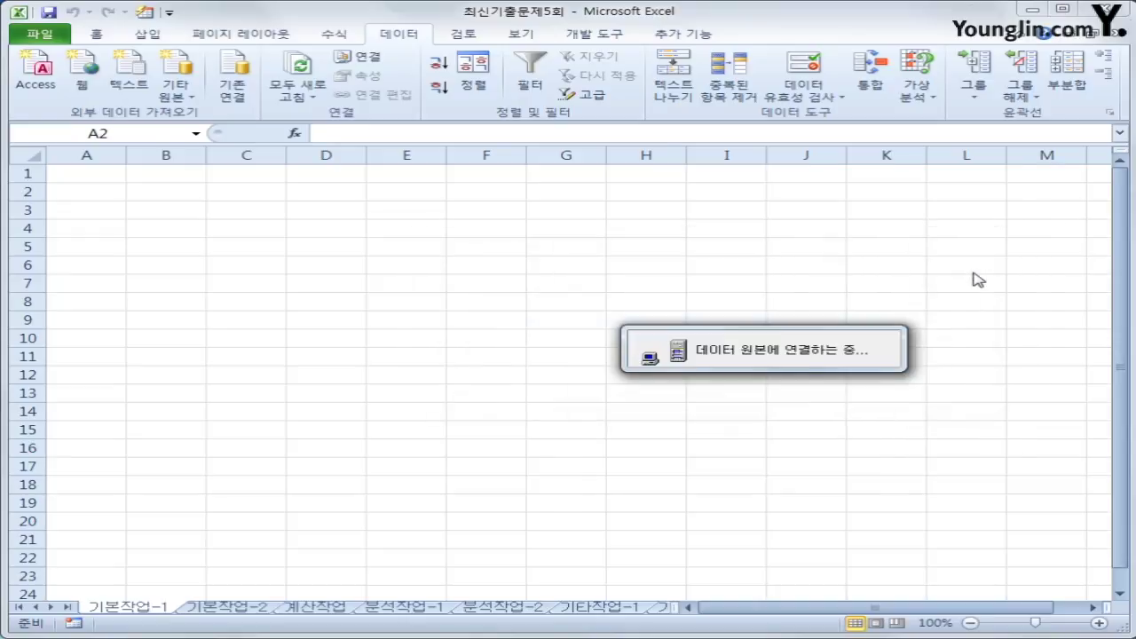
- Choose the B약국.accdb database file as the query source
drag(537, 203, 646, 213)
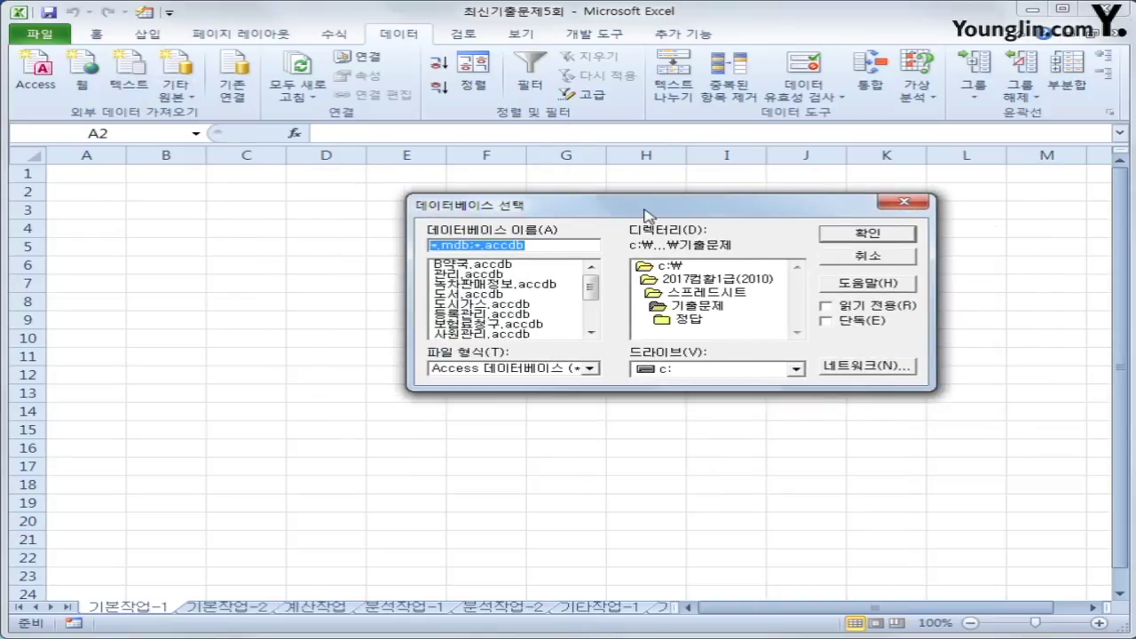
click(514, 266)
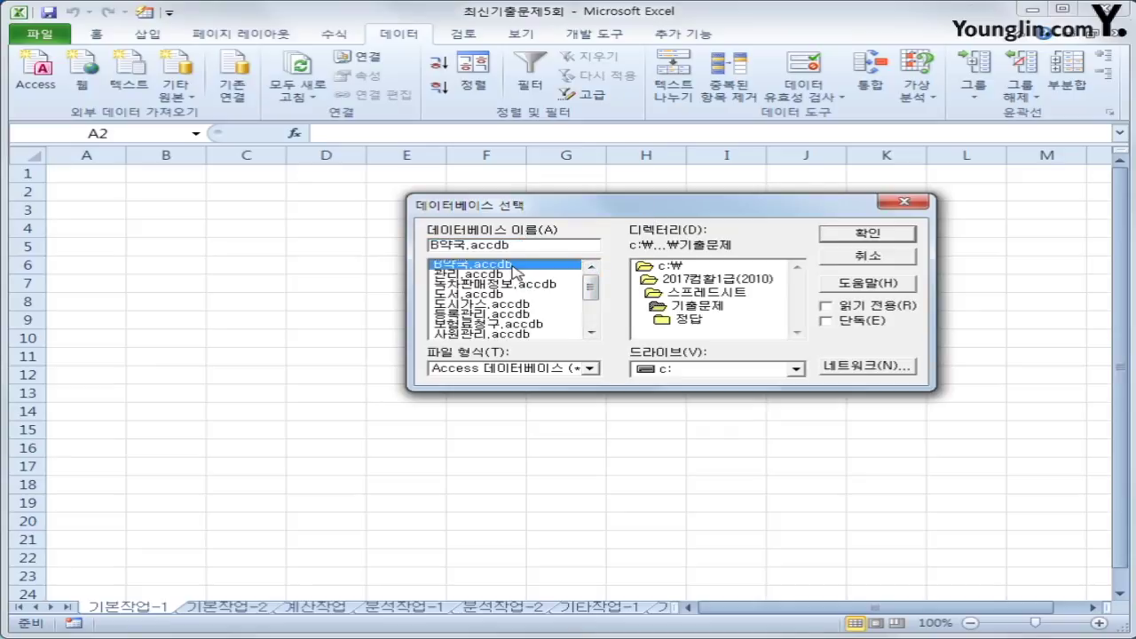
click(862, 235)
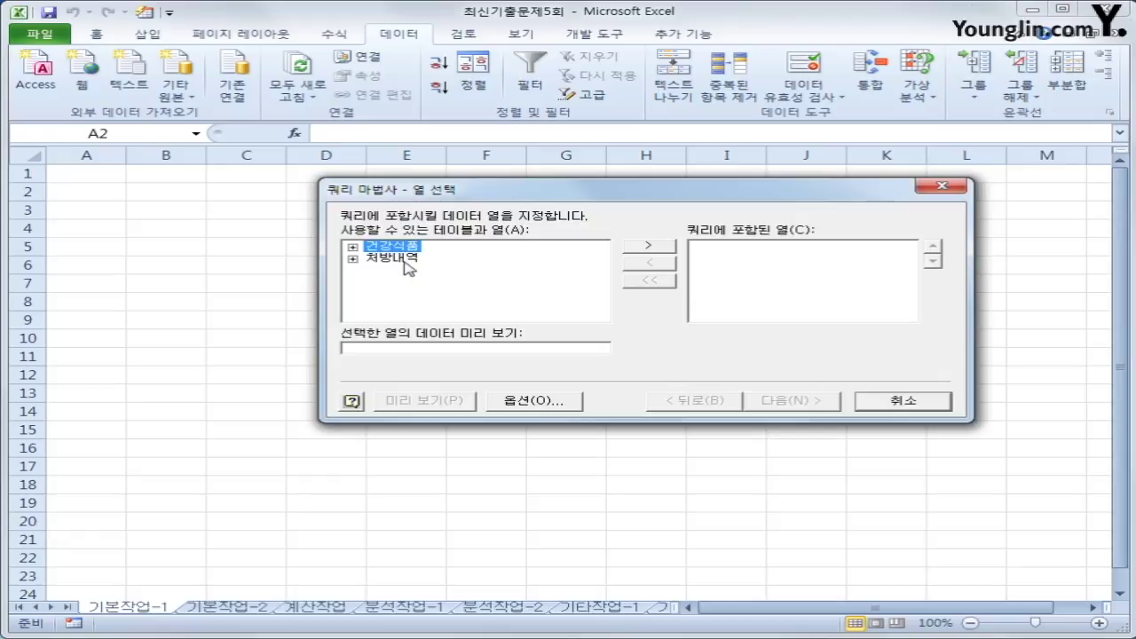
- Add 처방내역 columns 성명, 의료기관, 성별, 생년월일, 환자구분, 총투약일수 and 1일투여횟수 to the query
double_click(408, 264)
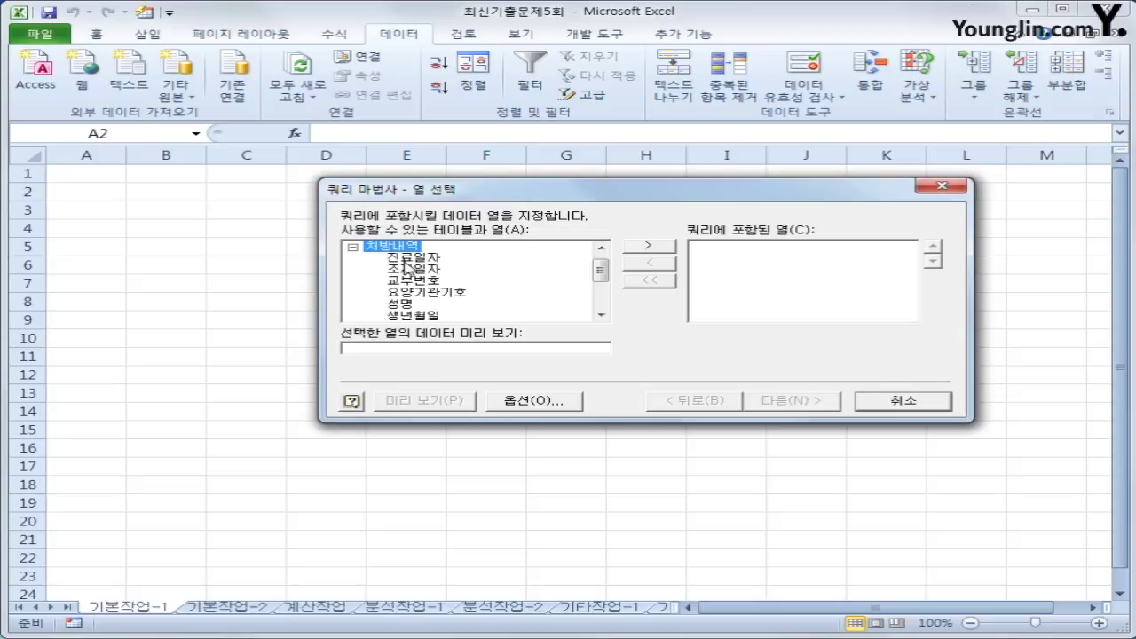
double_click(404, 304)
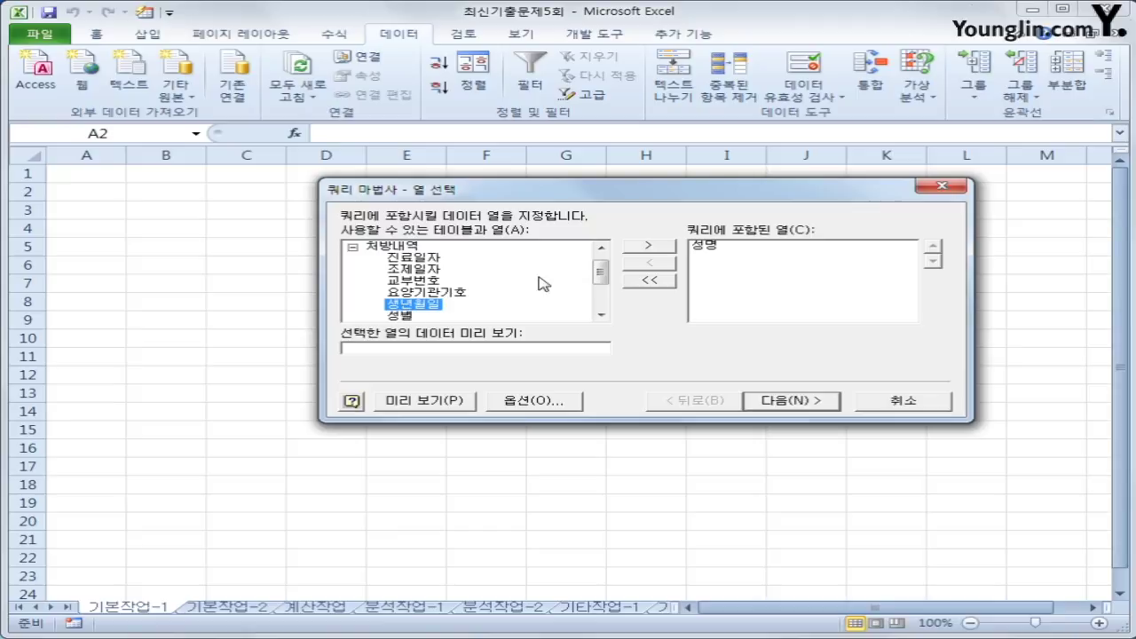
drag(600, 278, 601, 294)
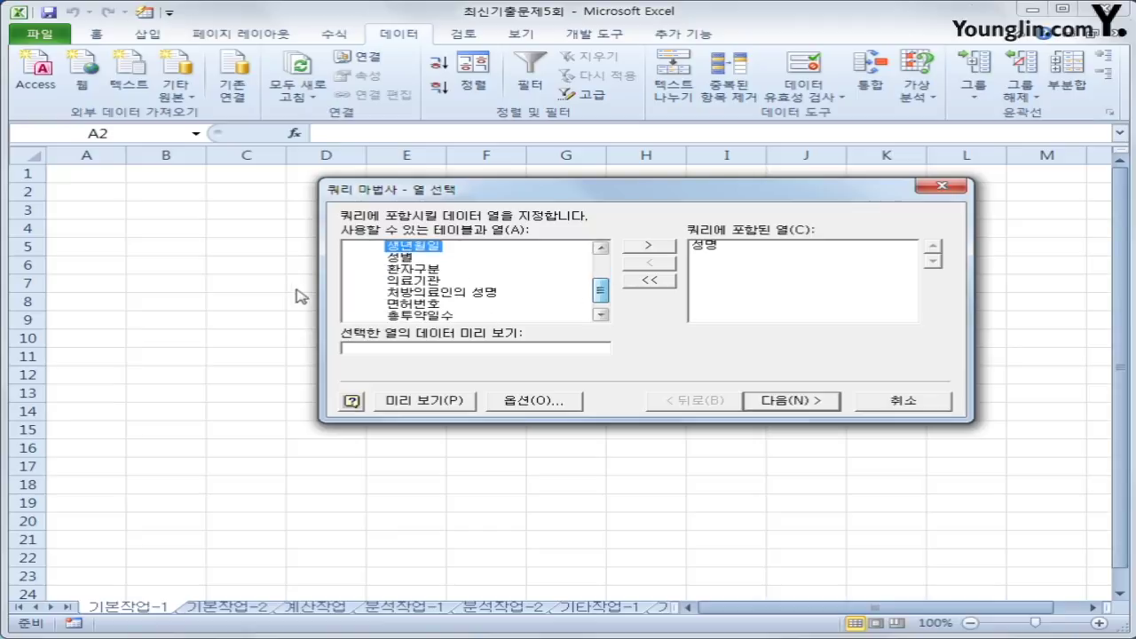
double_click(422, 282)
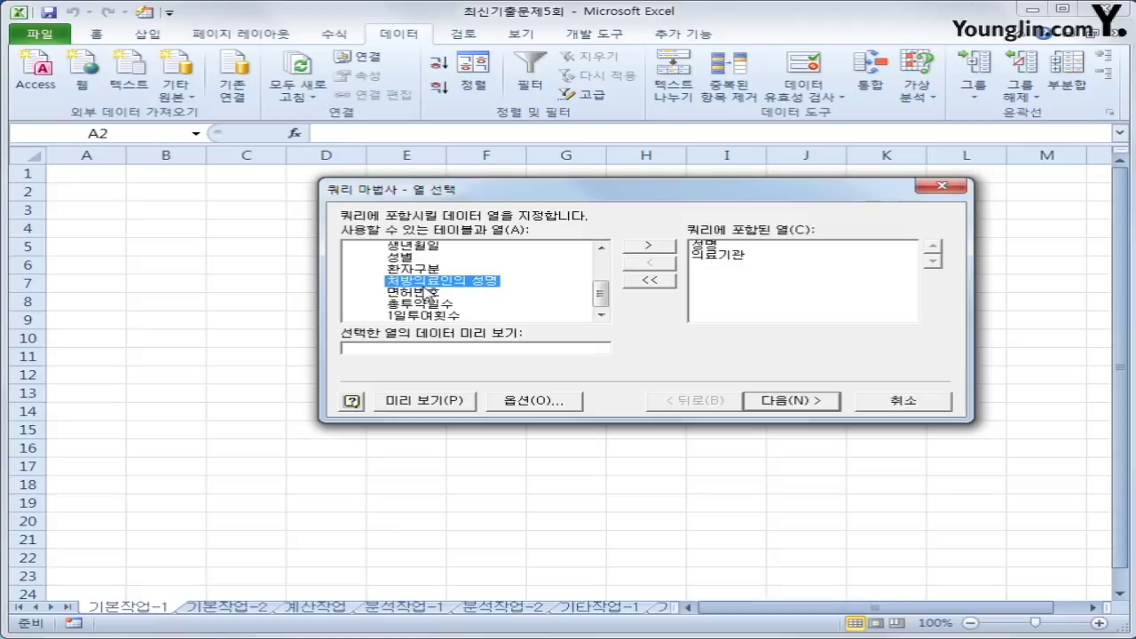
double_click(402, 258)
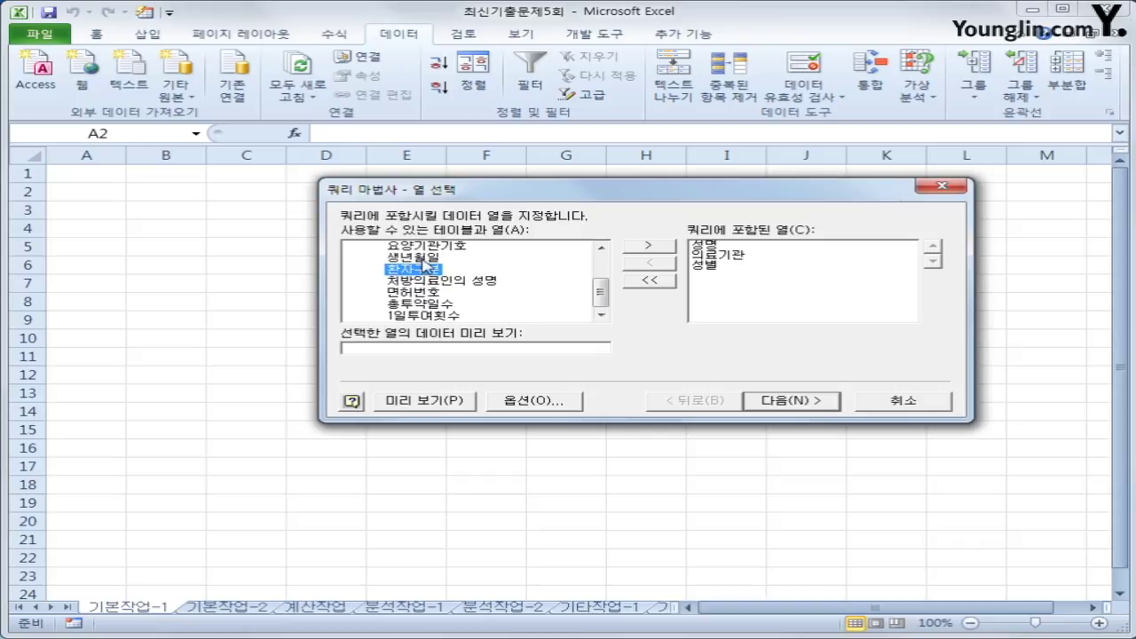
double_click(424, 260)
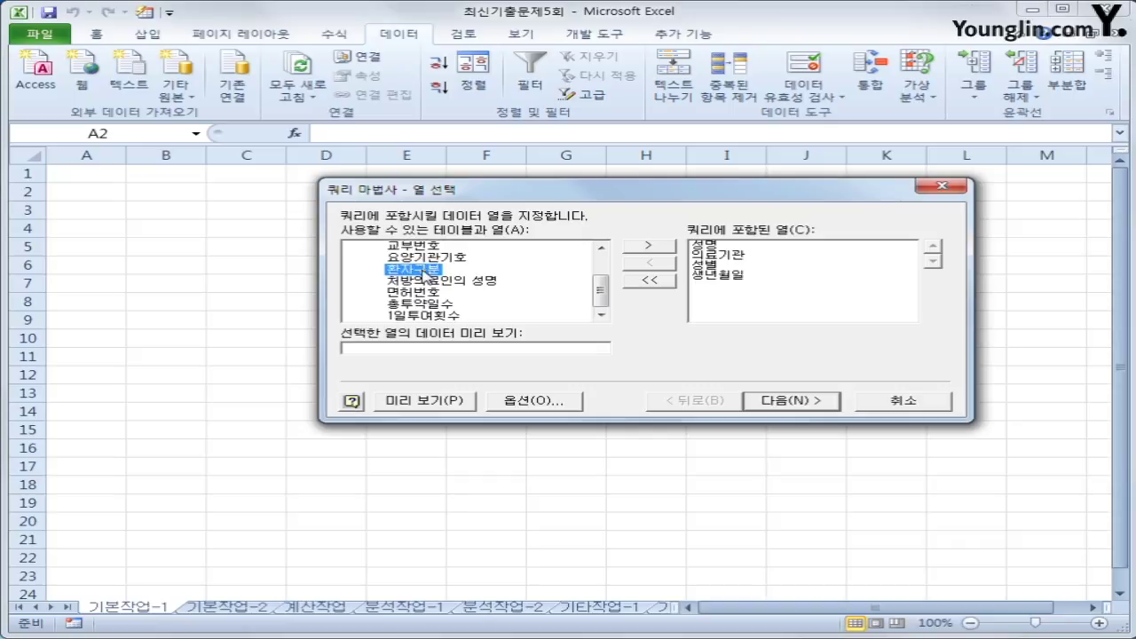
double_click(425, 271)
double_click(431, 303)
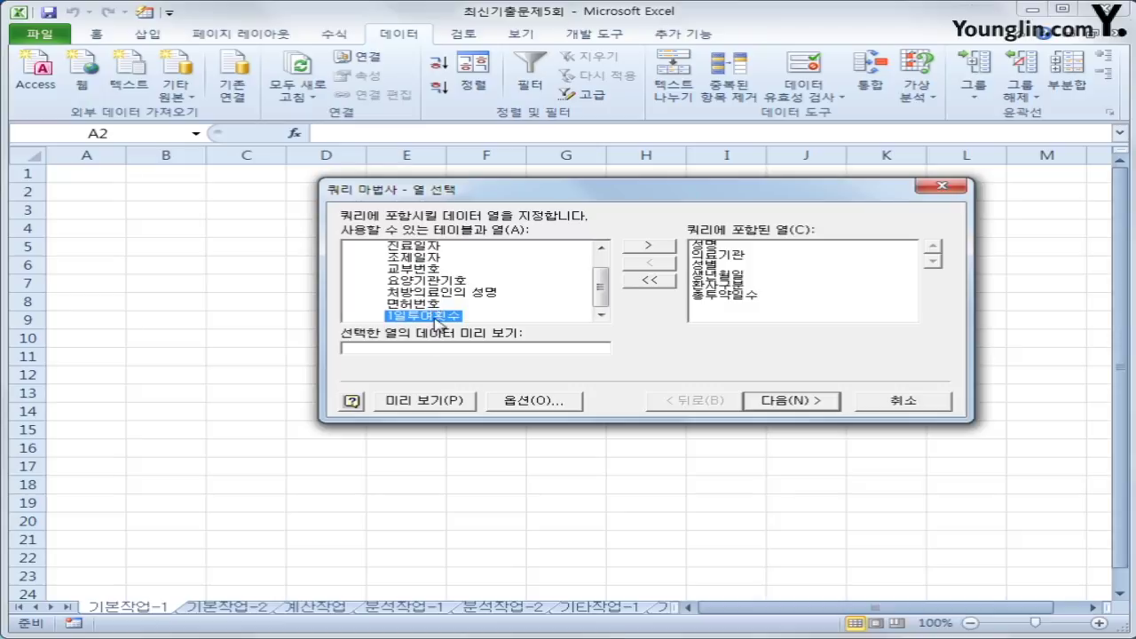
double_click(435, 317)
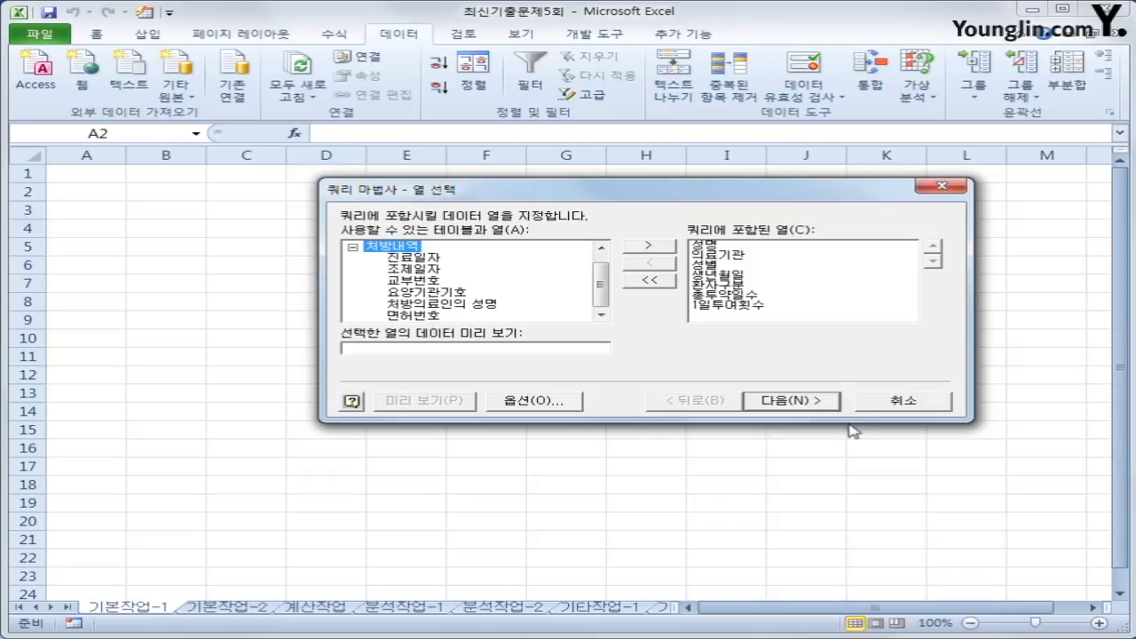
click(817, 404)
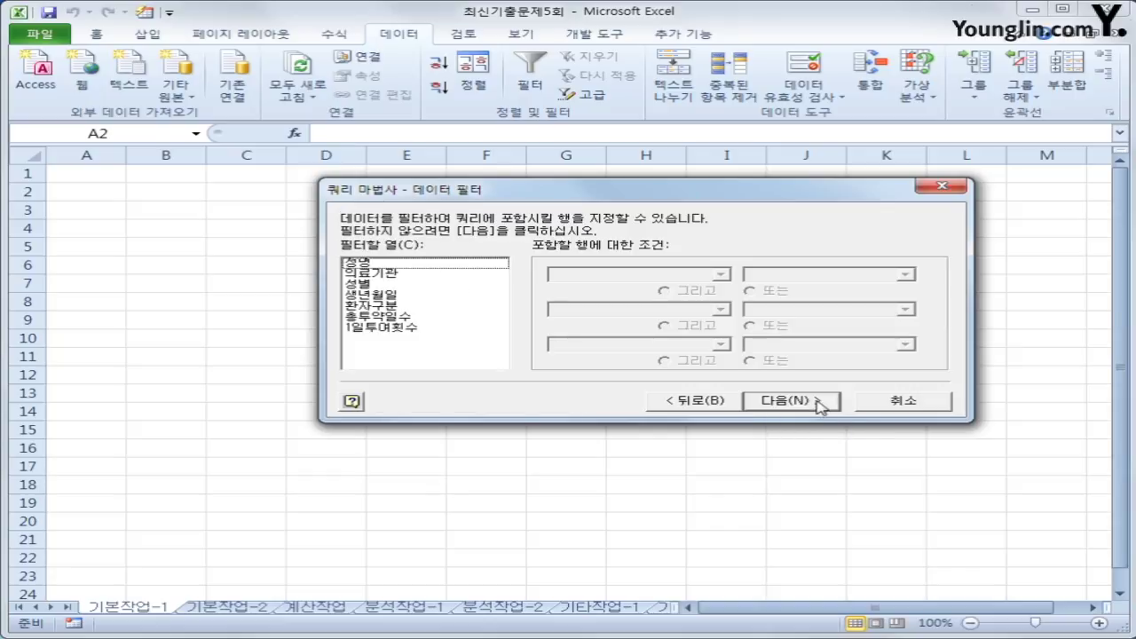
- Filter the query to rows where 성별 equals 여
click(426, 287)
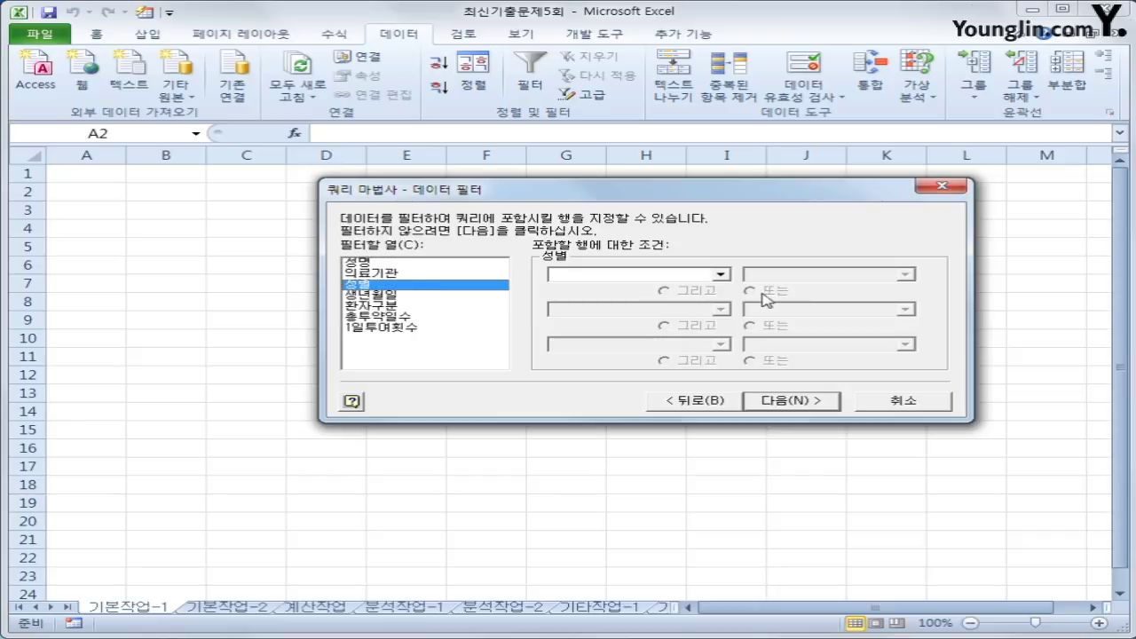
click(715, 275)
click(702, 300)
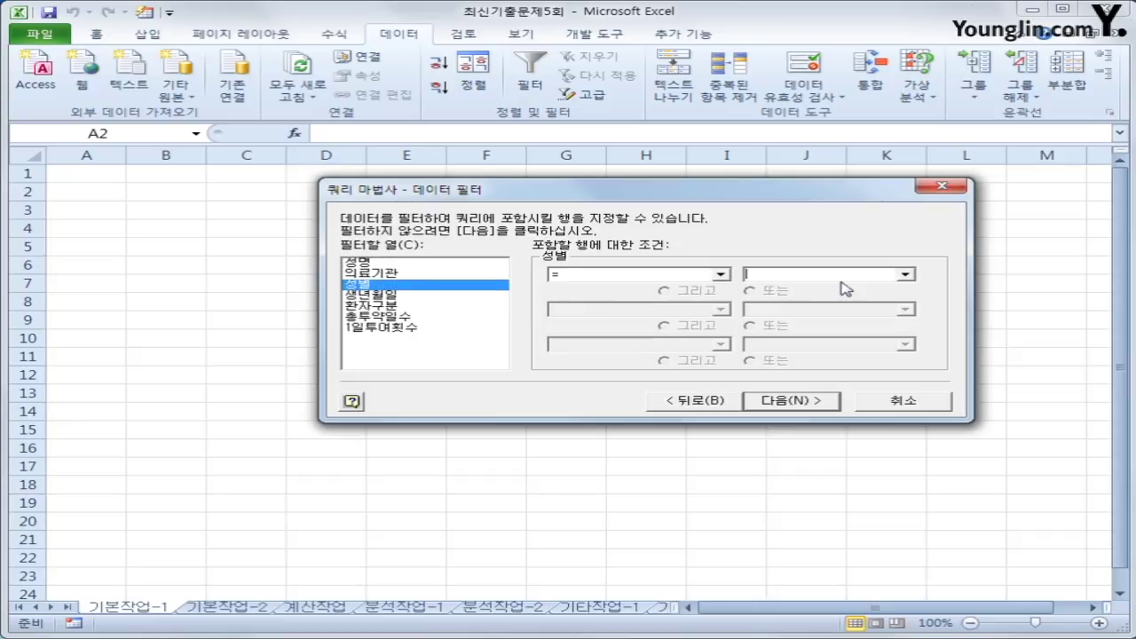
click(903, 275)
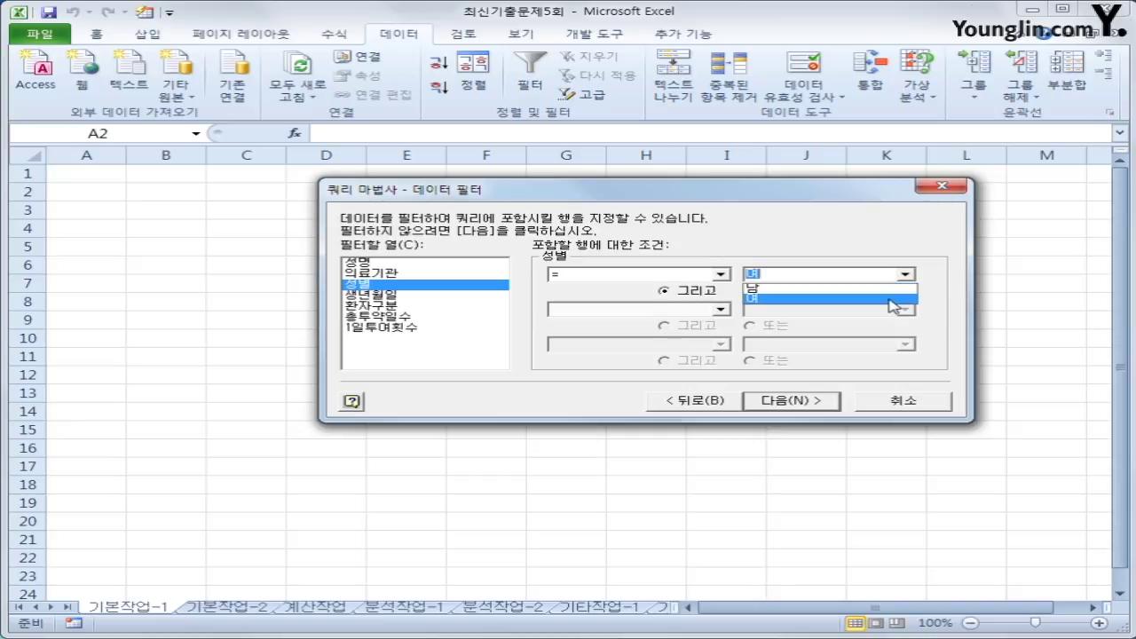
click(893, 302)
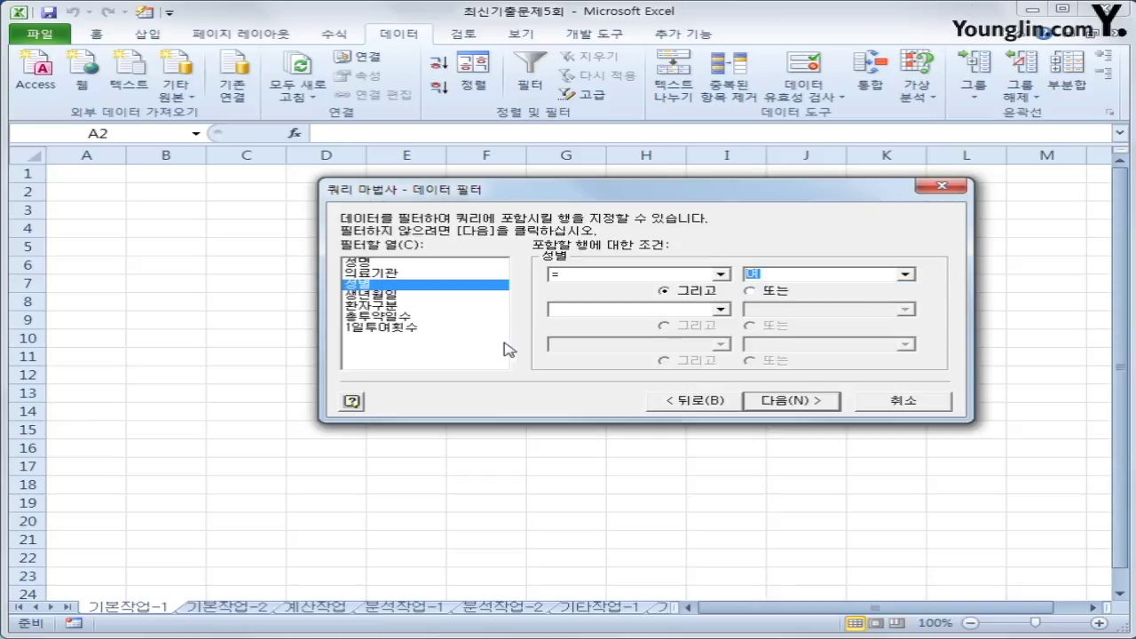
- Add a second filter requiring 생년월일 to be on or after 2005-01-01
click(411, 297)
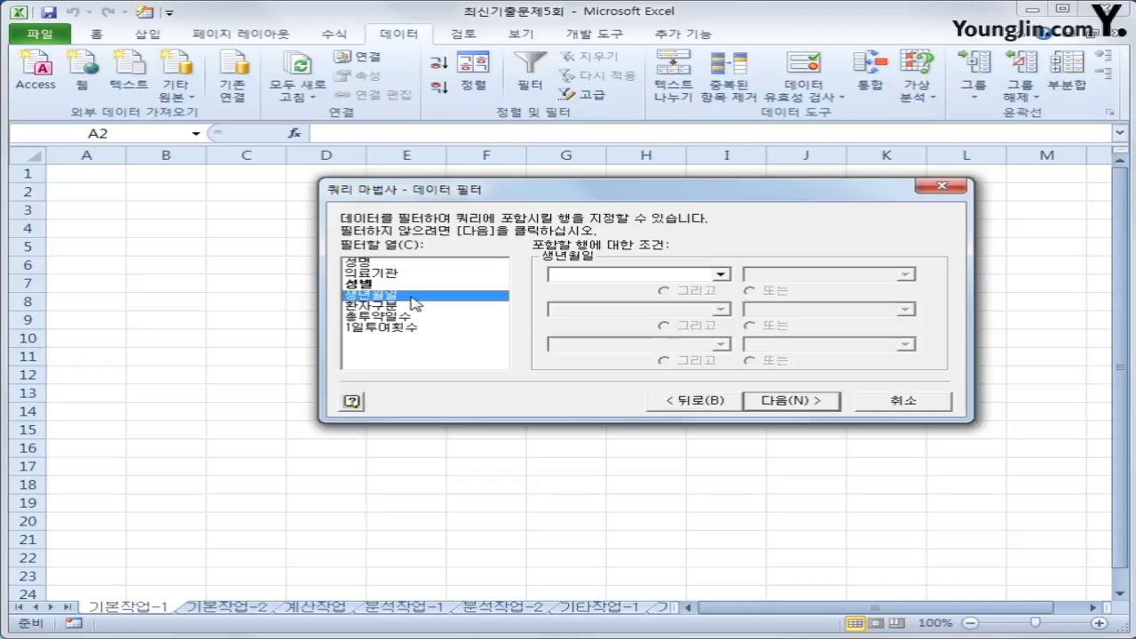
click(666, 276)
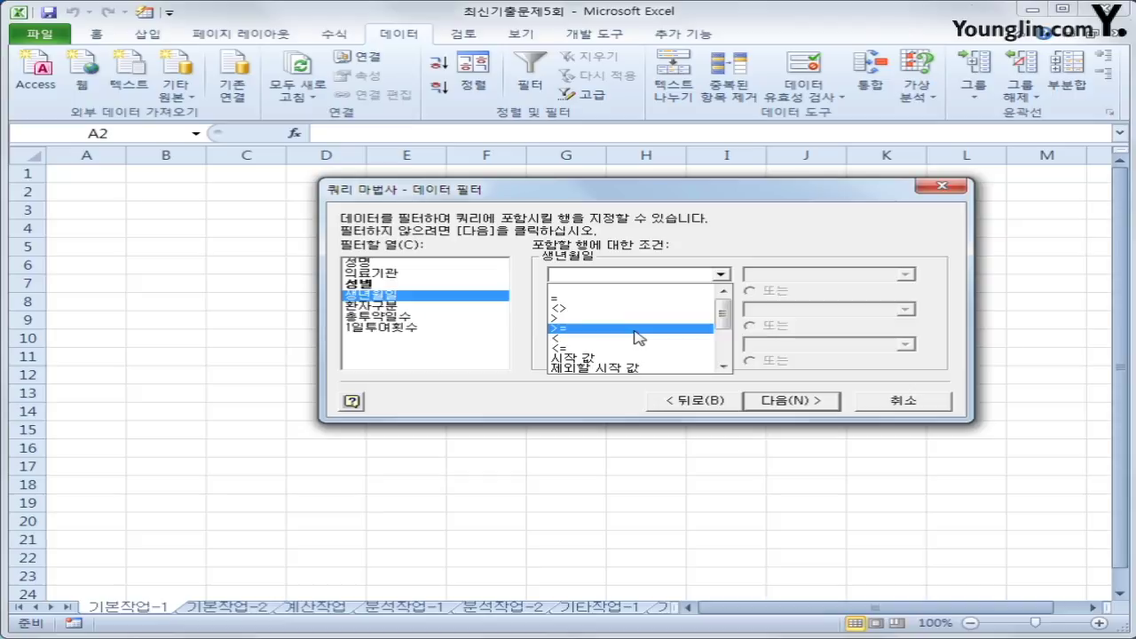
click(637, 328)
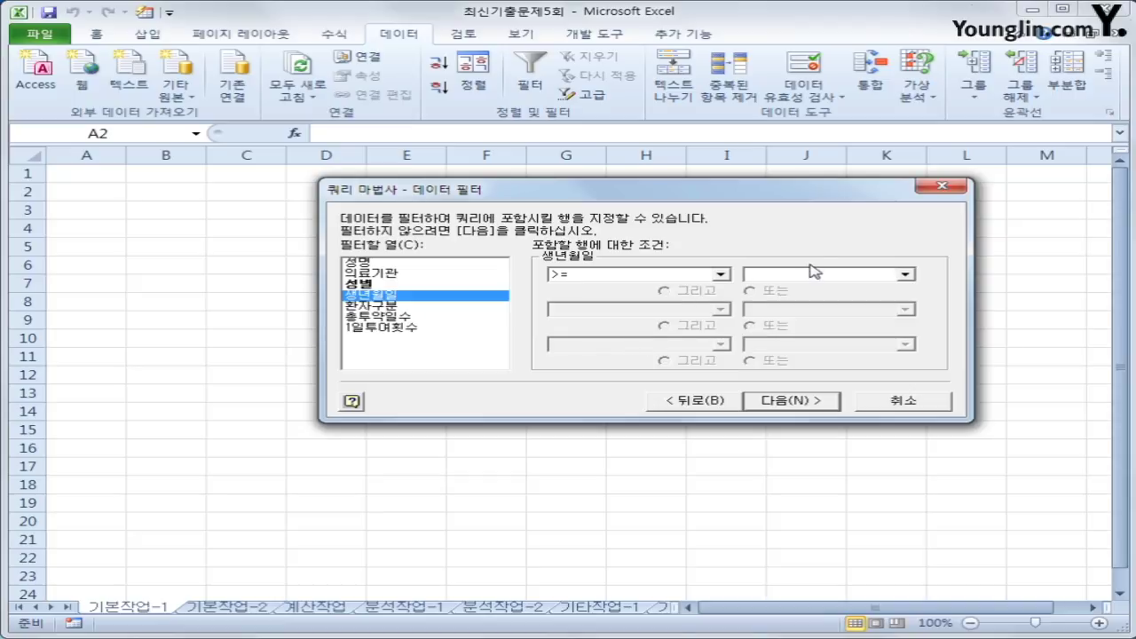
text(200)
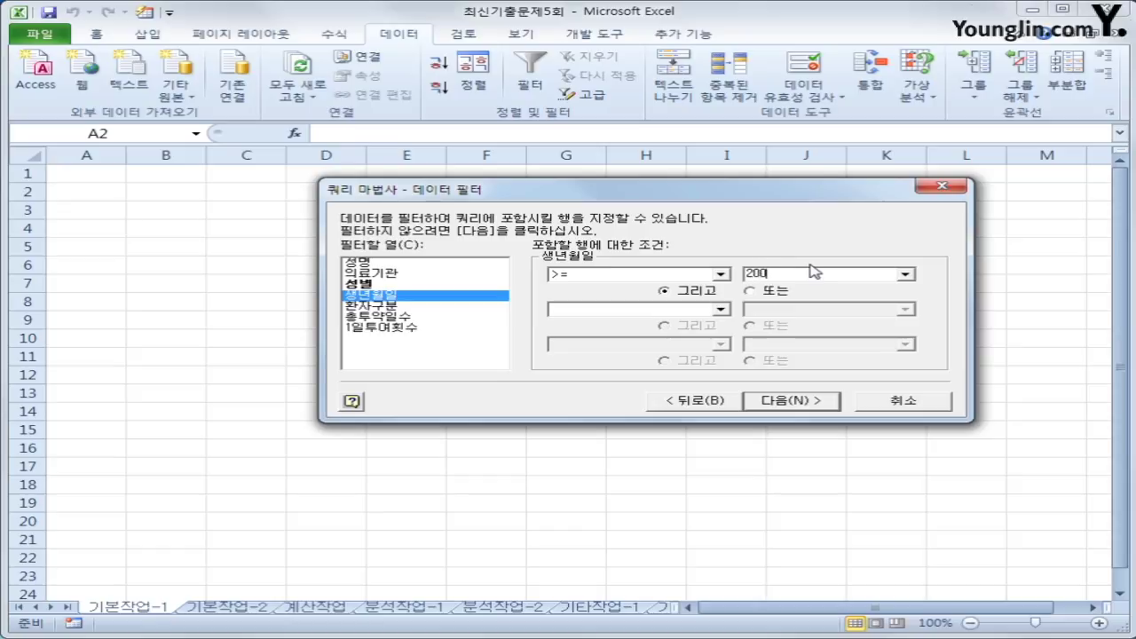
text(5-01-01)
click(784, 402)
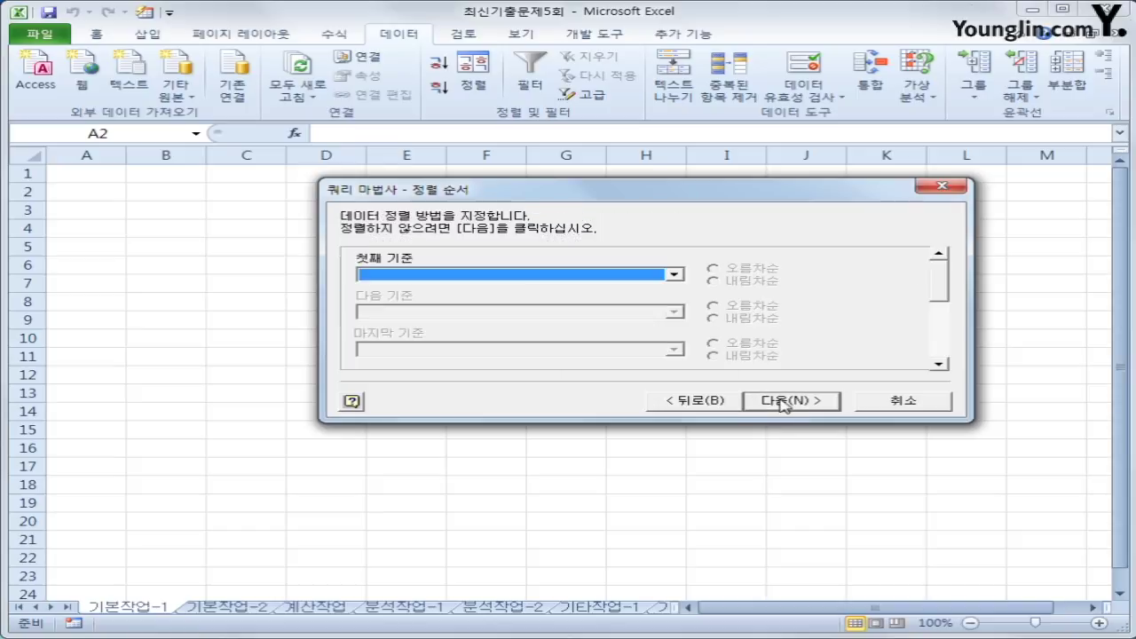
- Sort the query by 환자구분 ascending, then by 총투약일수 descending
click(571, 279)
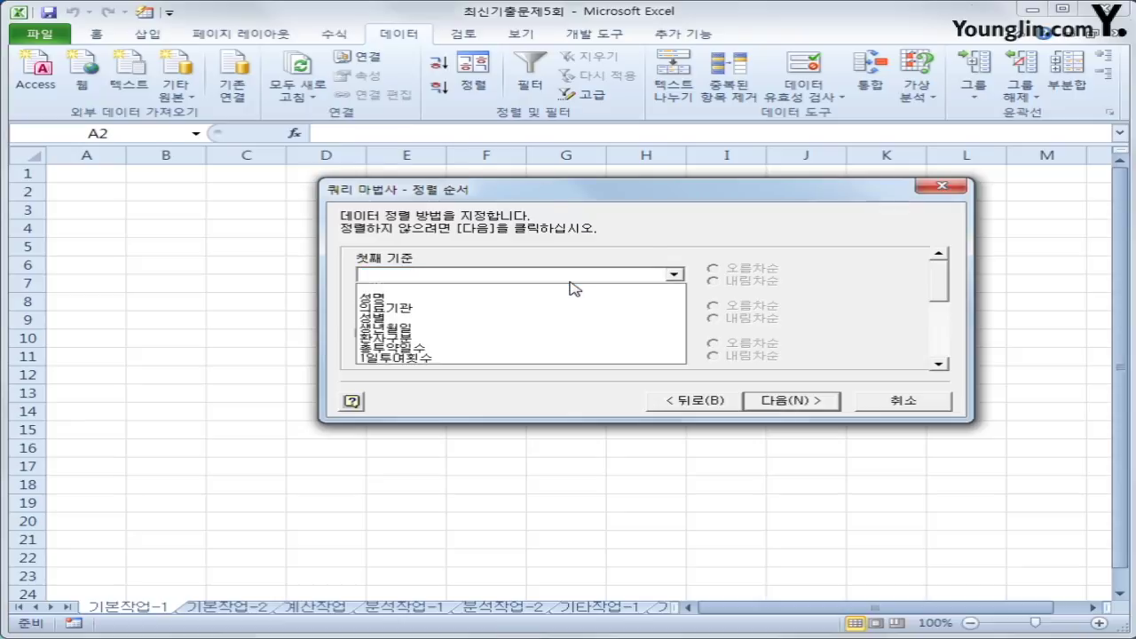
click(557, 337)
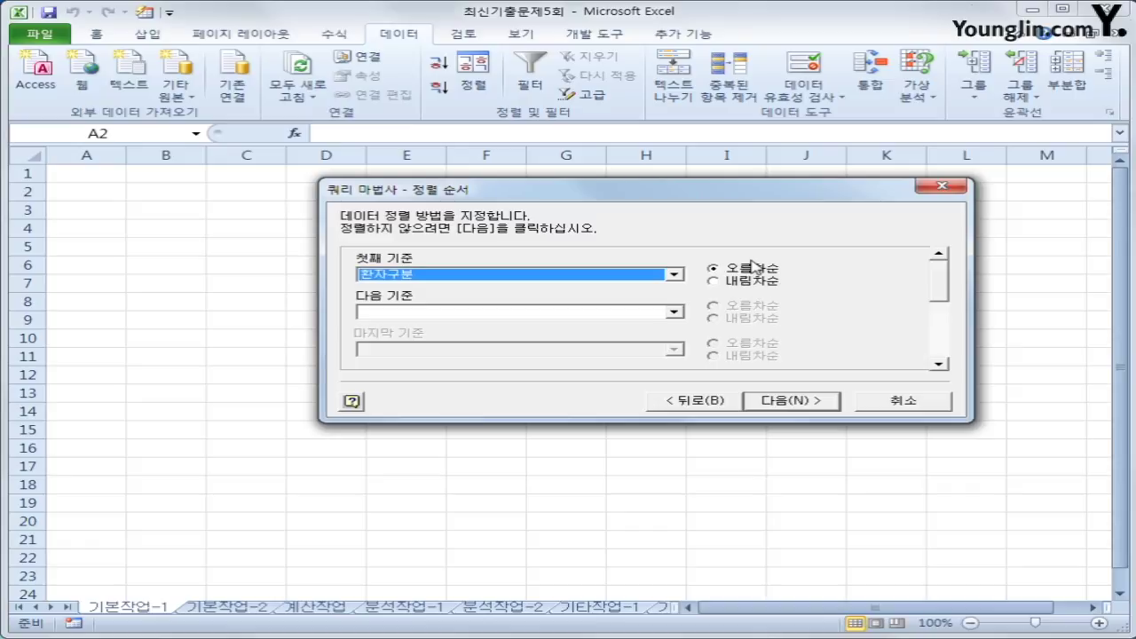
click(587, 313)
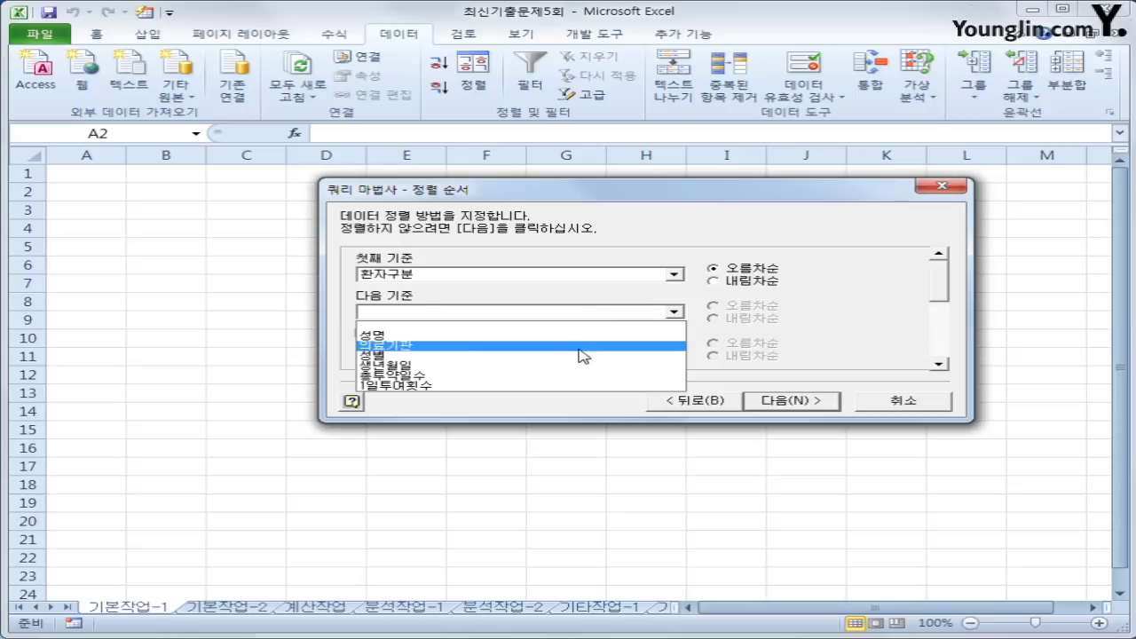
click(563, 377)
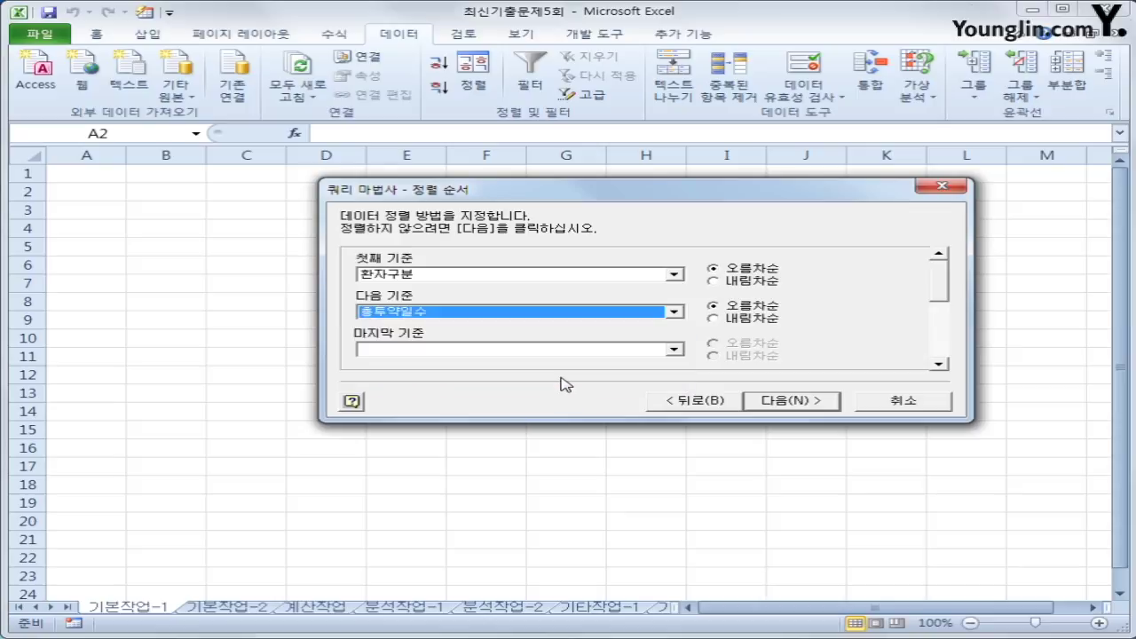
click(742, 319)
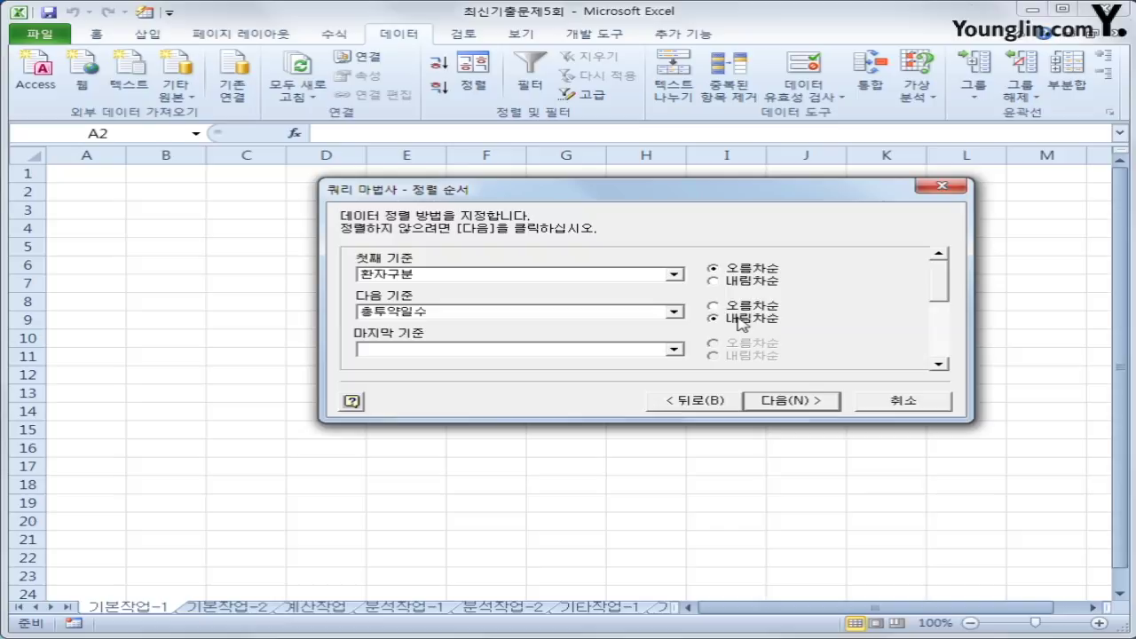
- Finish the wizard and import the results as a table at $A$2
click(776, 399)
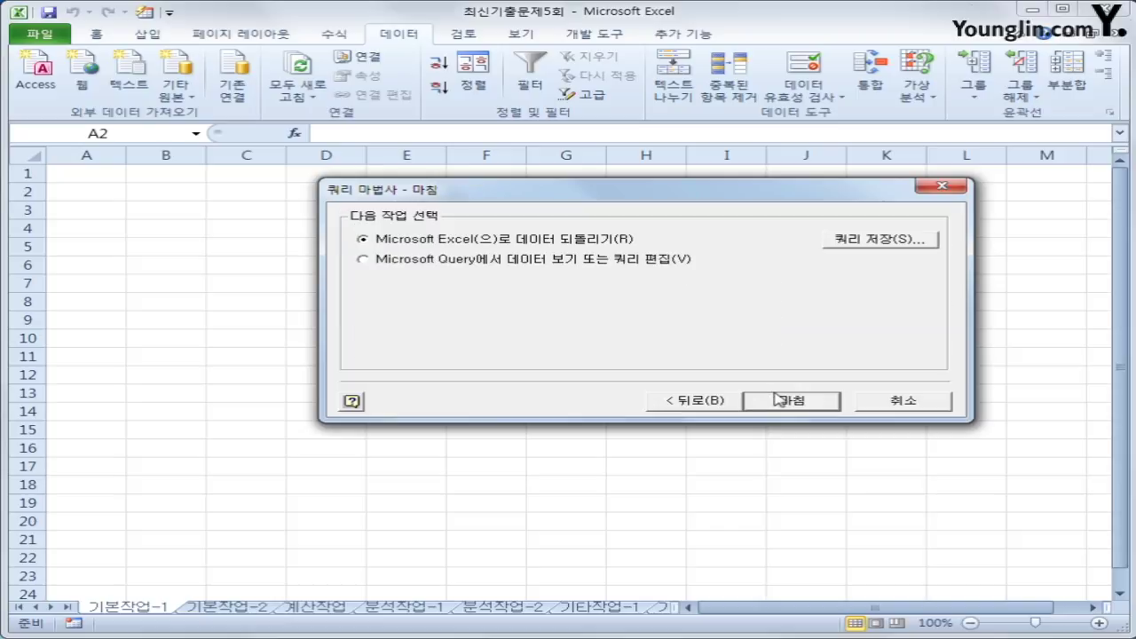
click(779, 399)
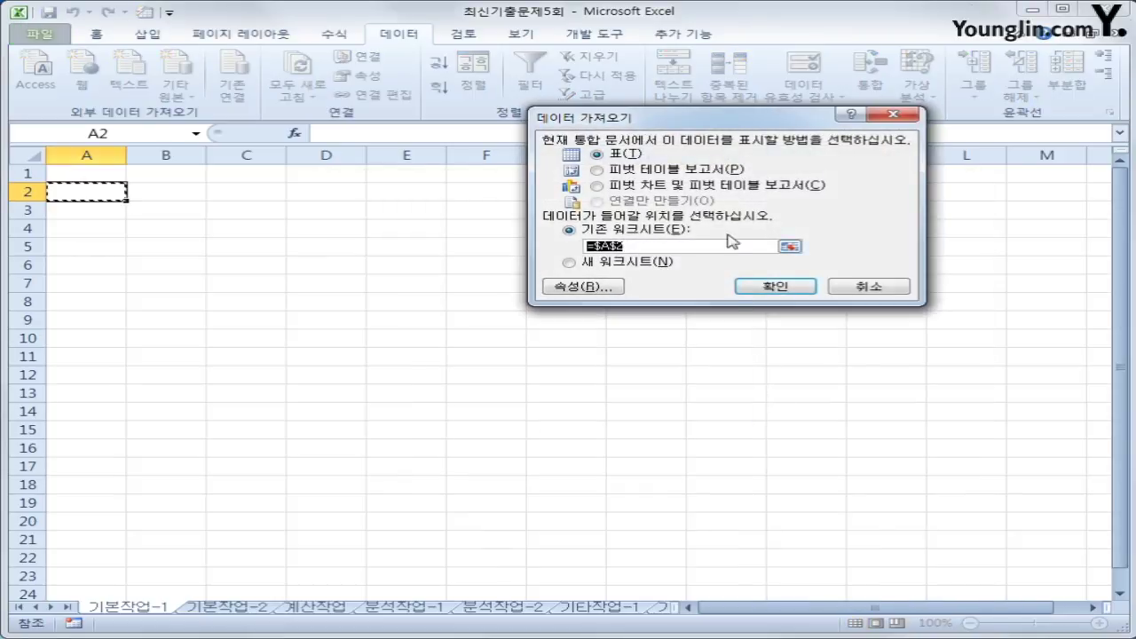
drag(706, 119, 707, 213)
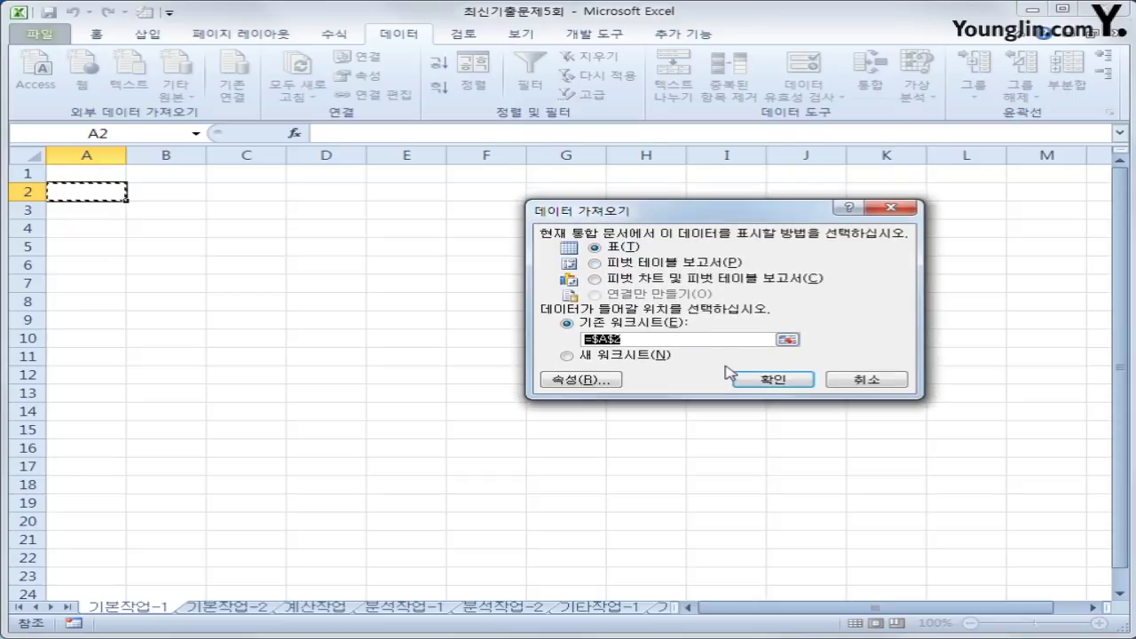
click(759, 377)
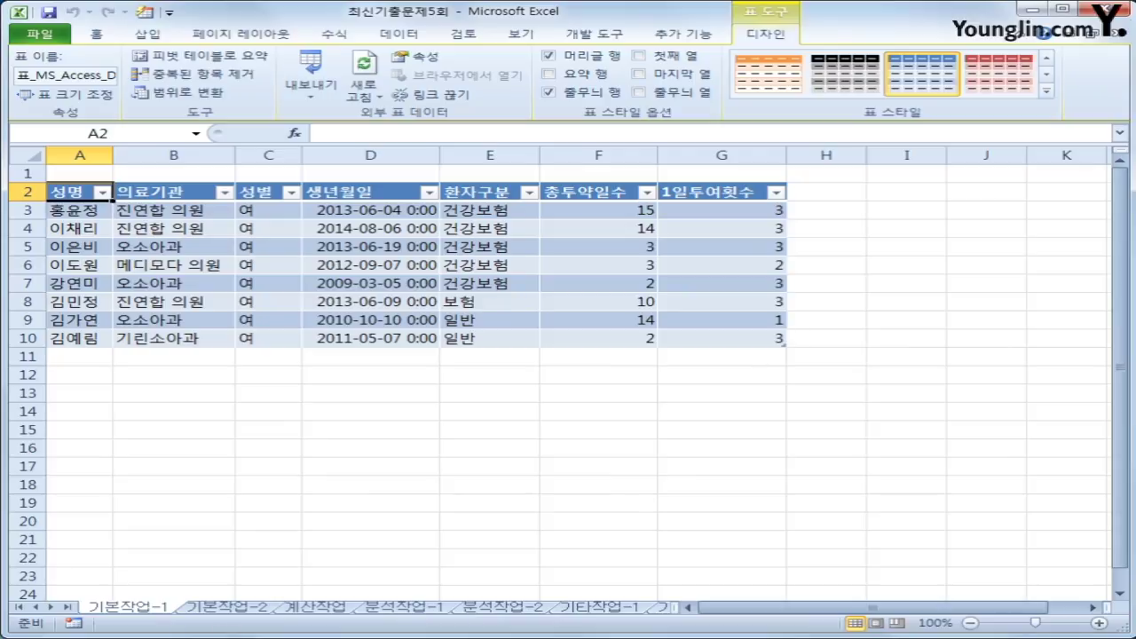
- Go to the 기본작업-2 sheet and select cell A26 below the 표1 table
click(227, 608)
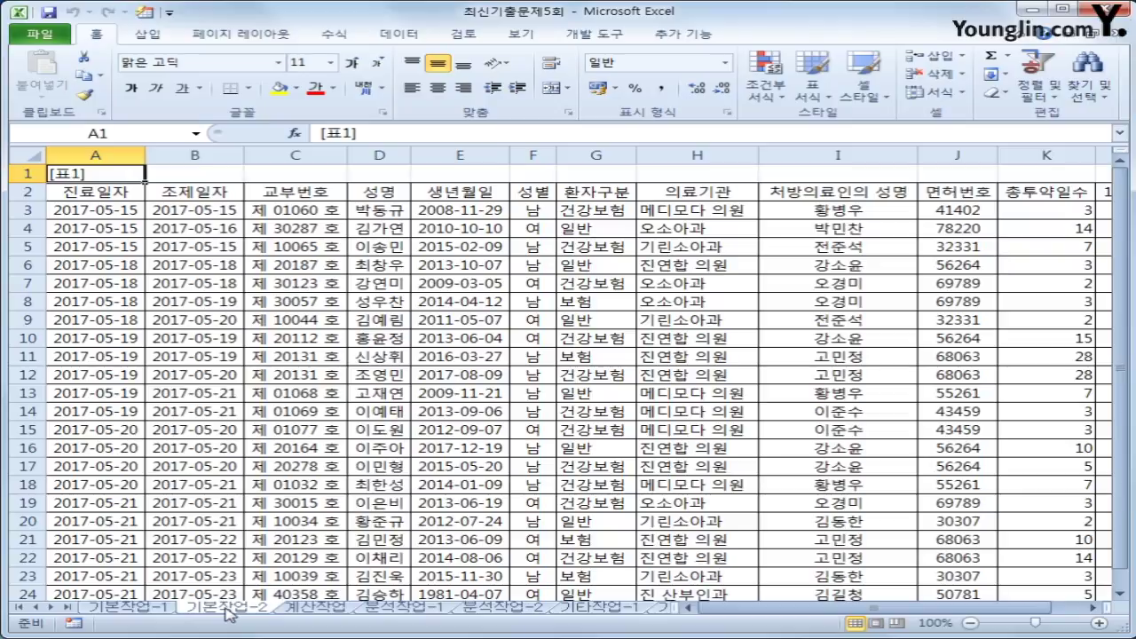
scroll(172, 537, down, 3)
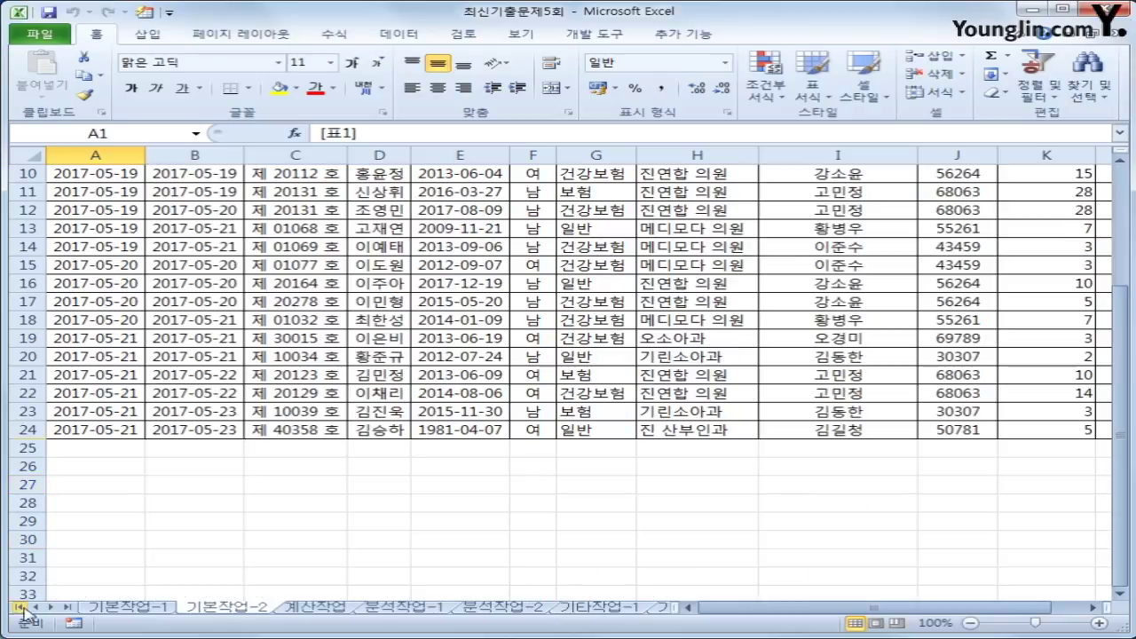
drag(114, 467, 113, 491)
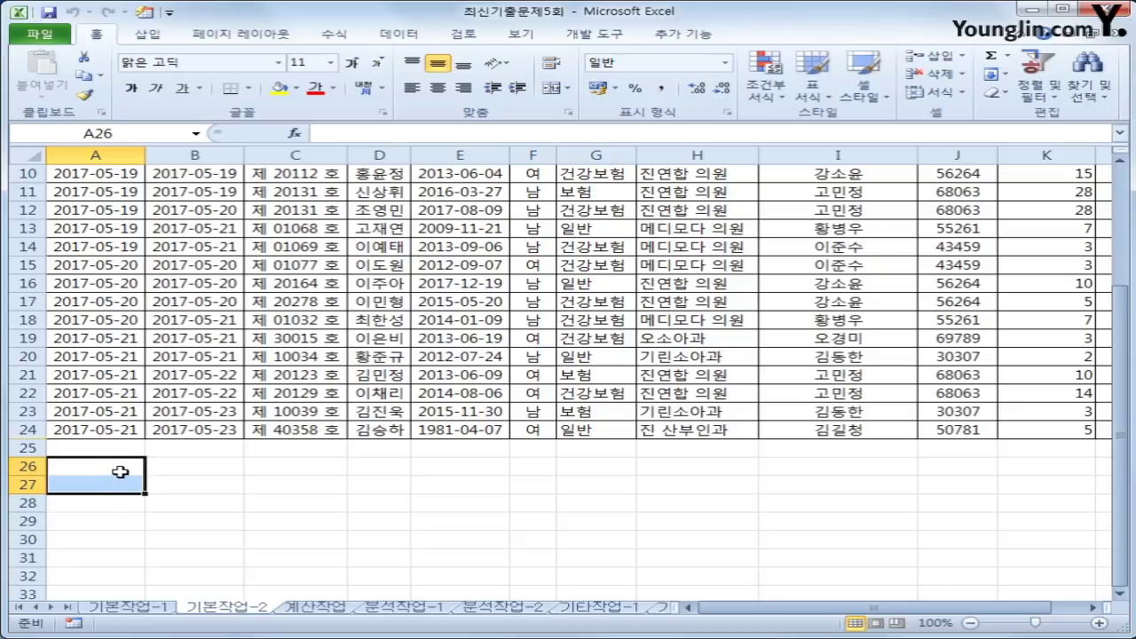
click(120, 471)
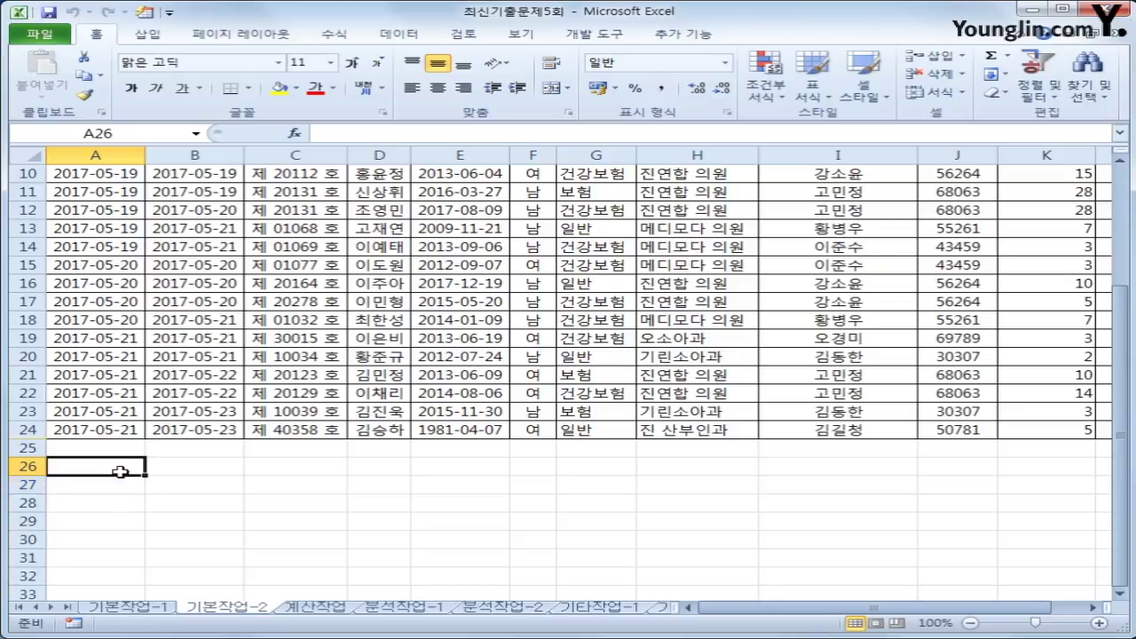
- Enter the label 조건 in cell A26
text(wh)
key(BackSpace)
key(BackSpace)
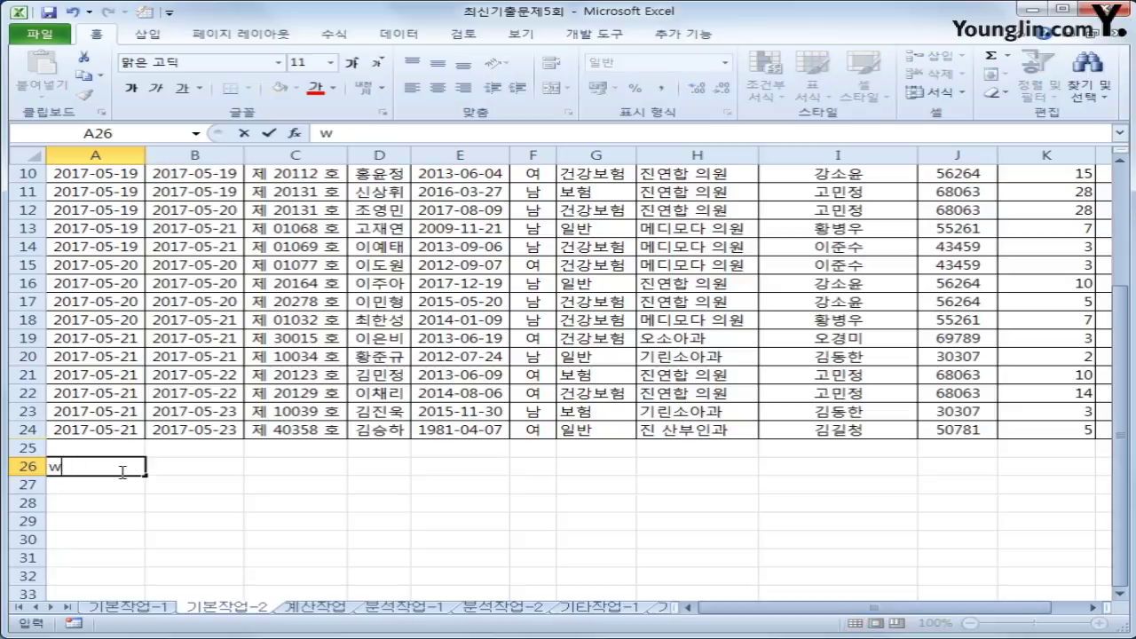
text(조건)
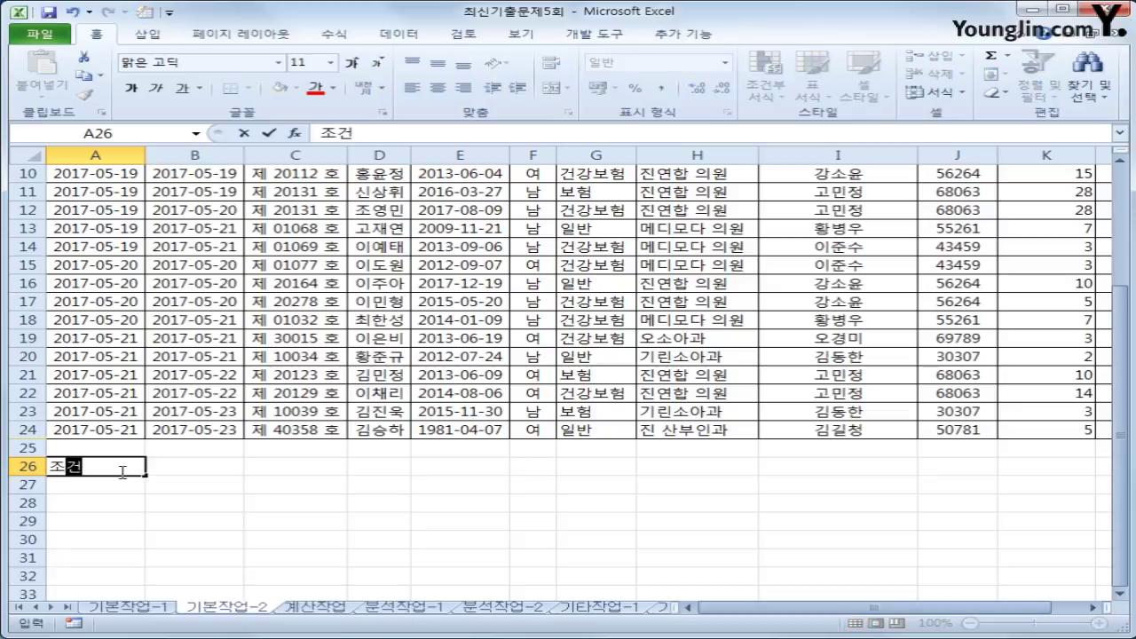
key(Return)
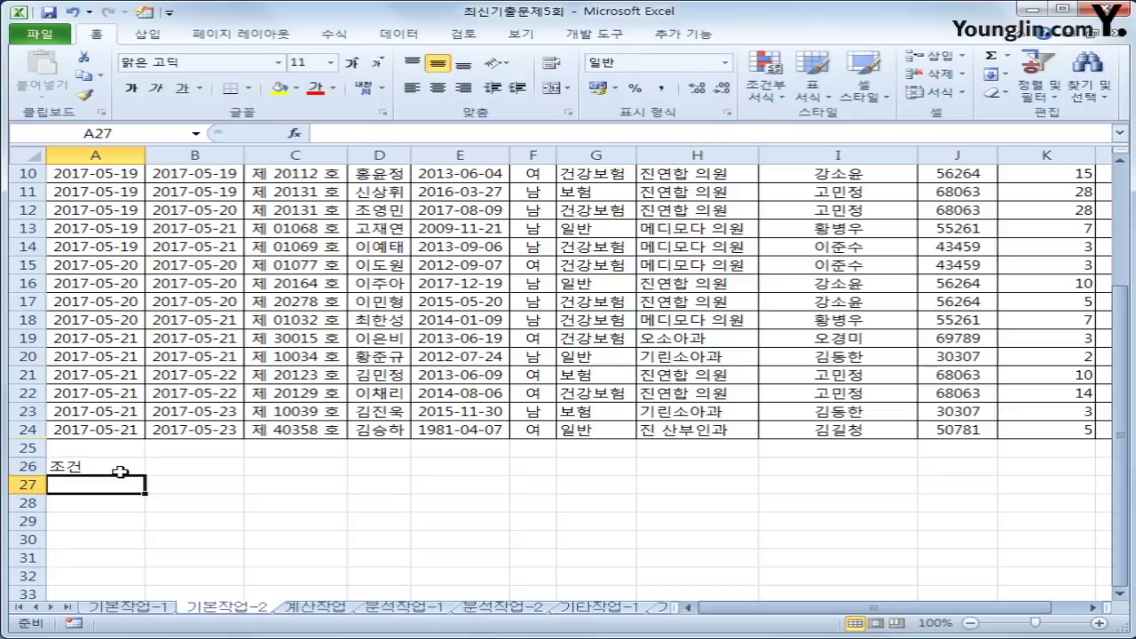
- In A27, begin the formula =and($G3="건강보험", referencing G3 with a fixed column
text(=)
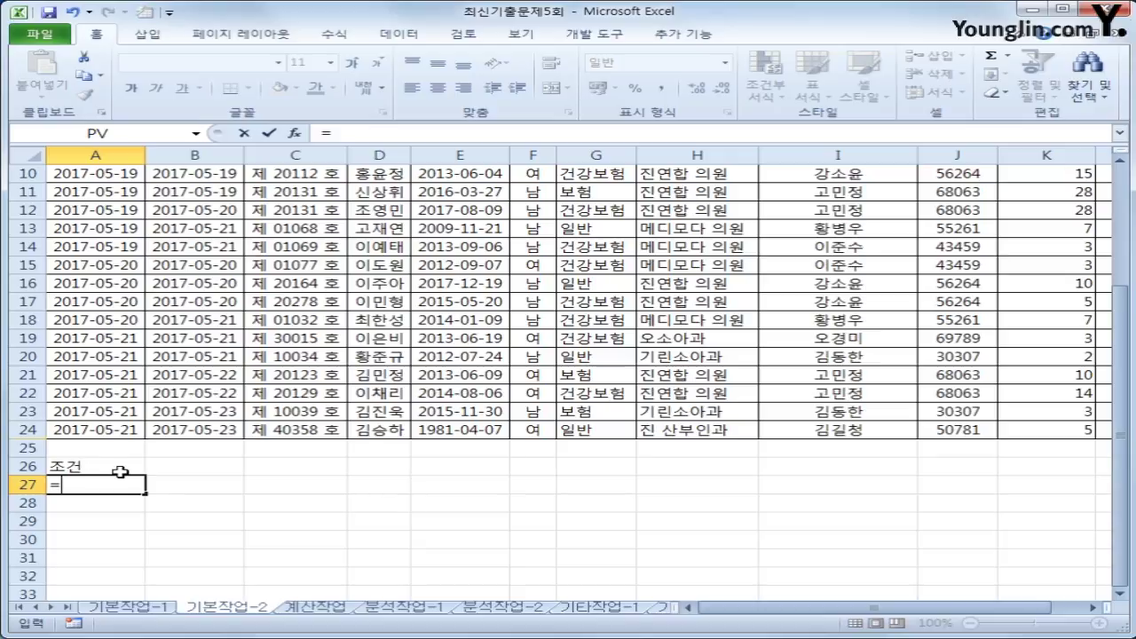
text(무)
key(BackSpace)
key(BackSpace)
key(Hangul)
text(and)
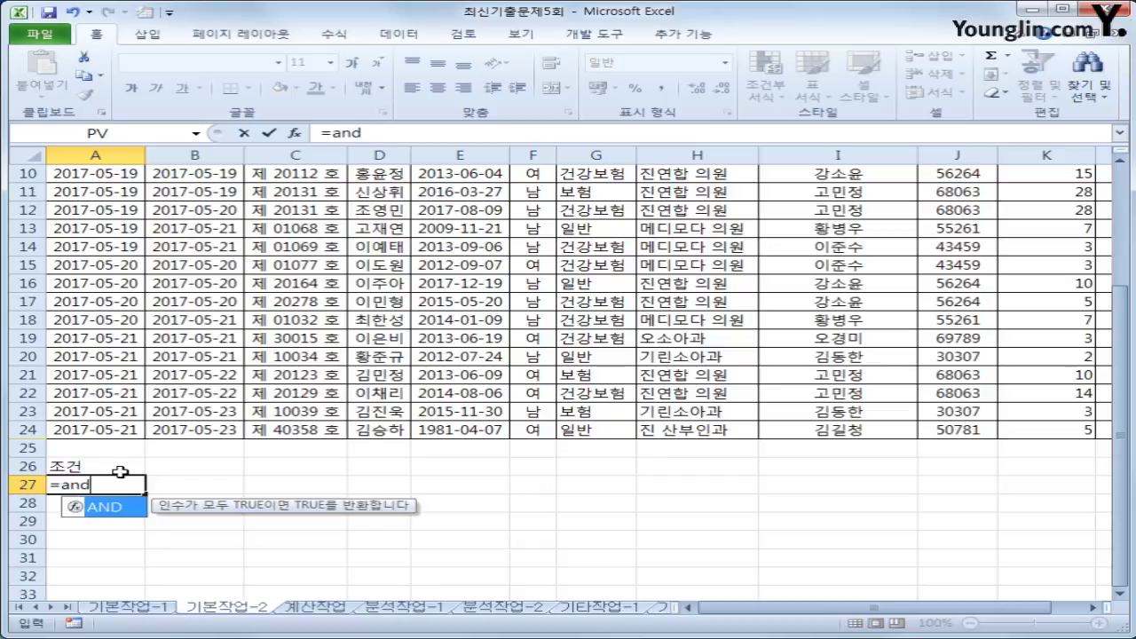
text(()
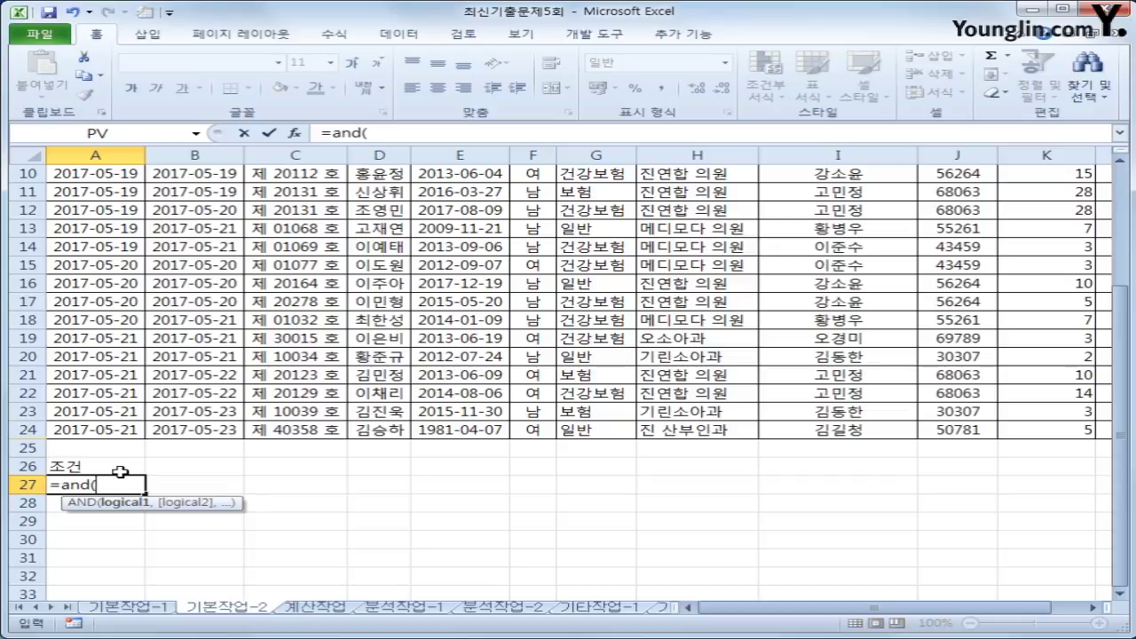
scroll(119, 471, up, 3)
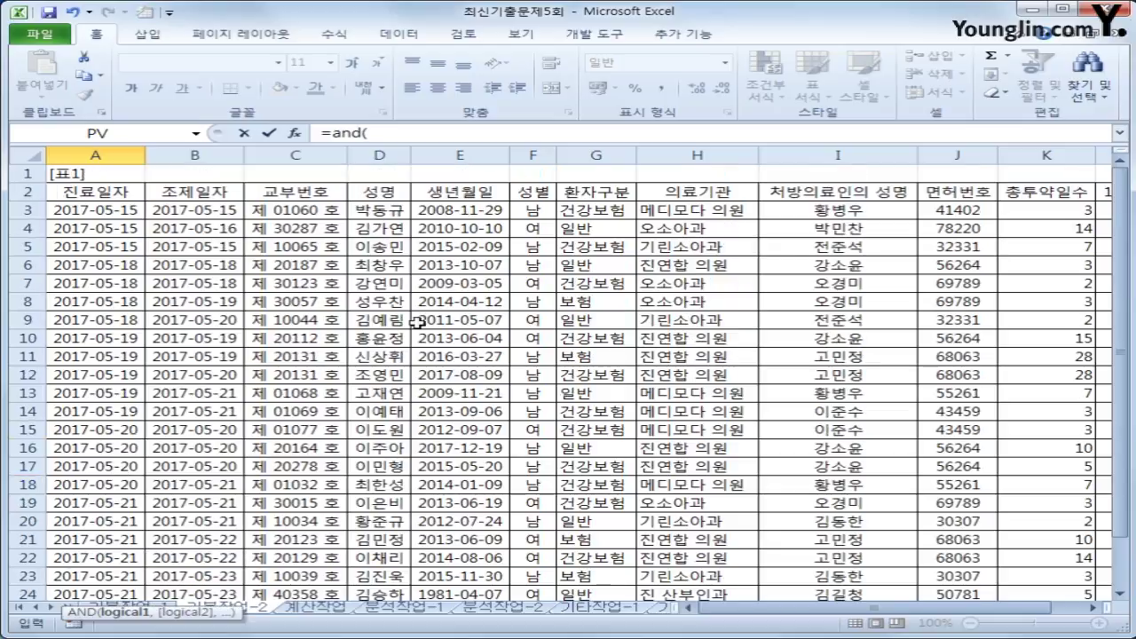
click(617, 209)
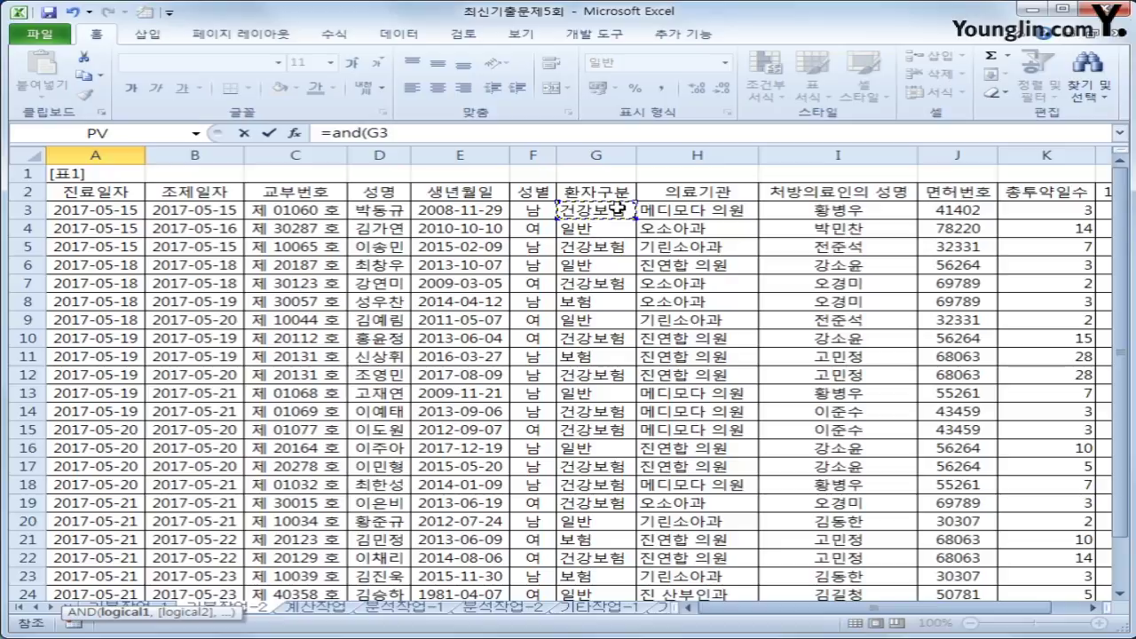
scroll(610, 360, down, 3)
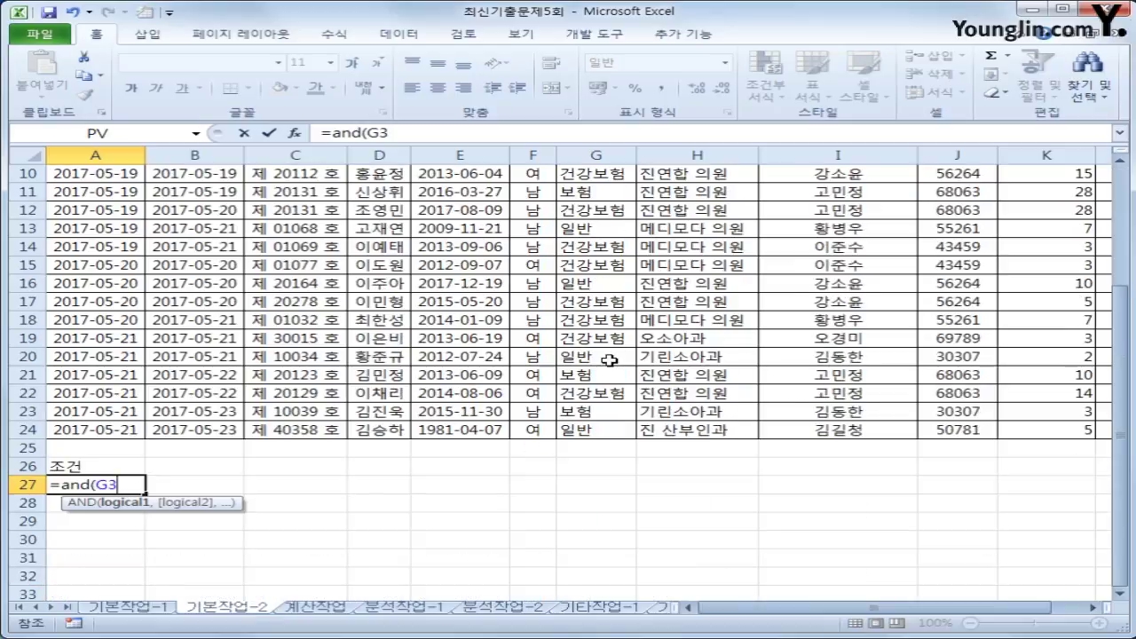
key(F4)
key(F4)
key(F4)
text(=)
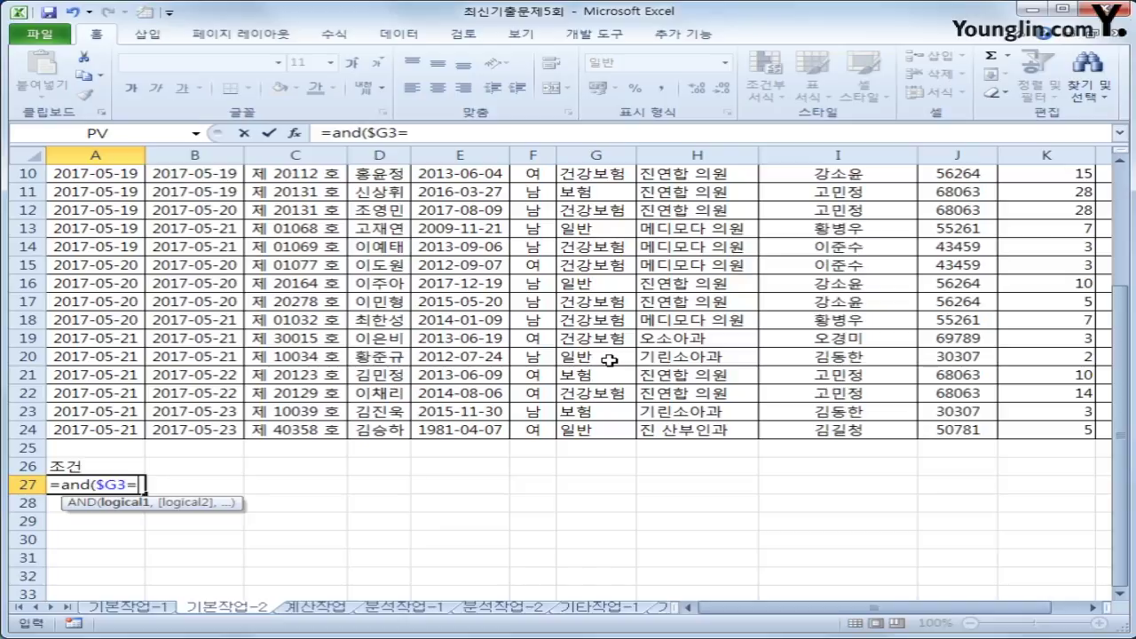
text("건강보허)
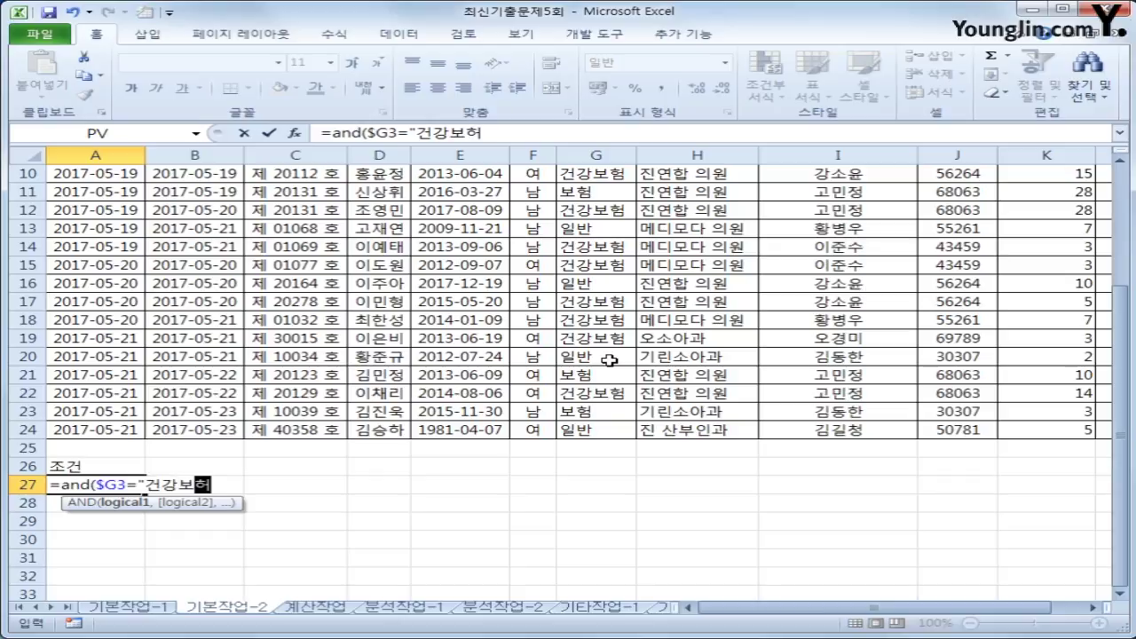
text(ㅁ",)
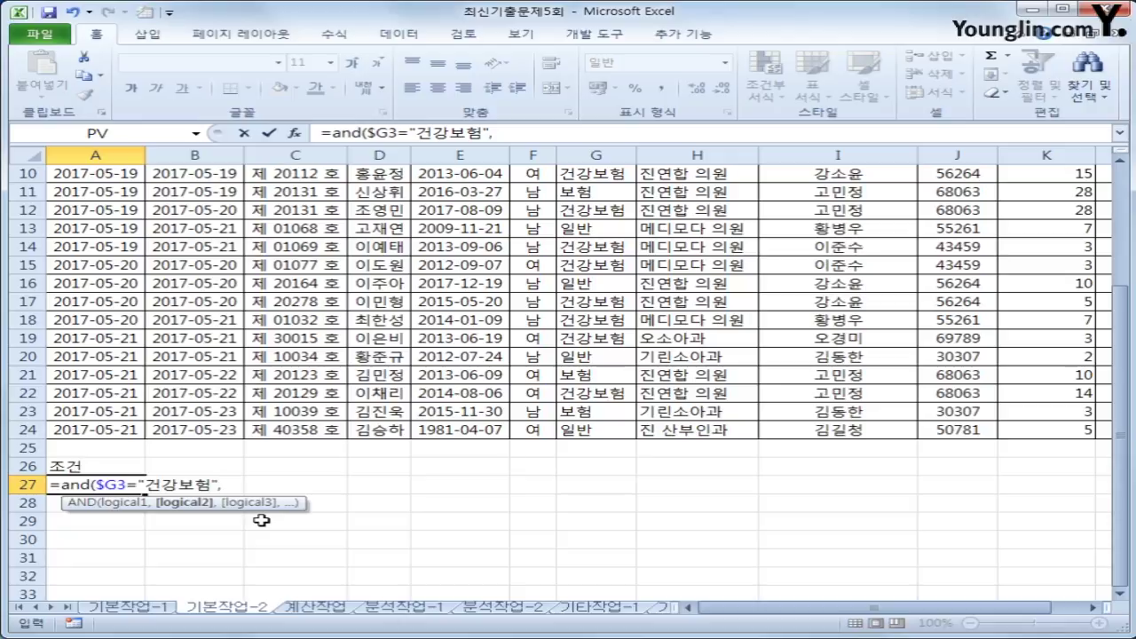
- Add DAYS360 to the A27 formula with the 진료일자 in $A3 as start date
text(ㅇ)
key(BackSpace)
text(d)
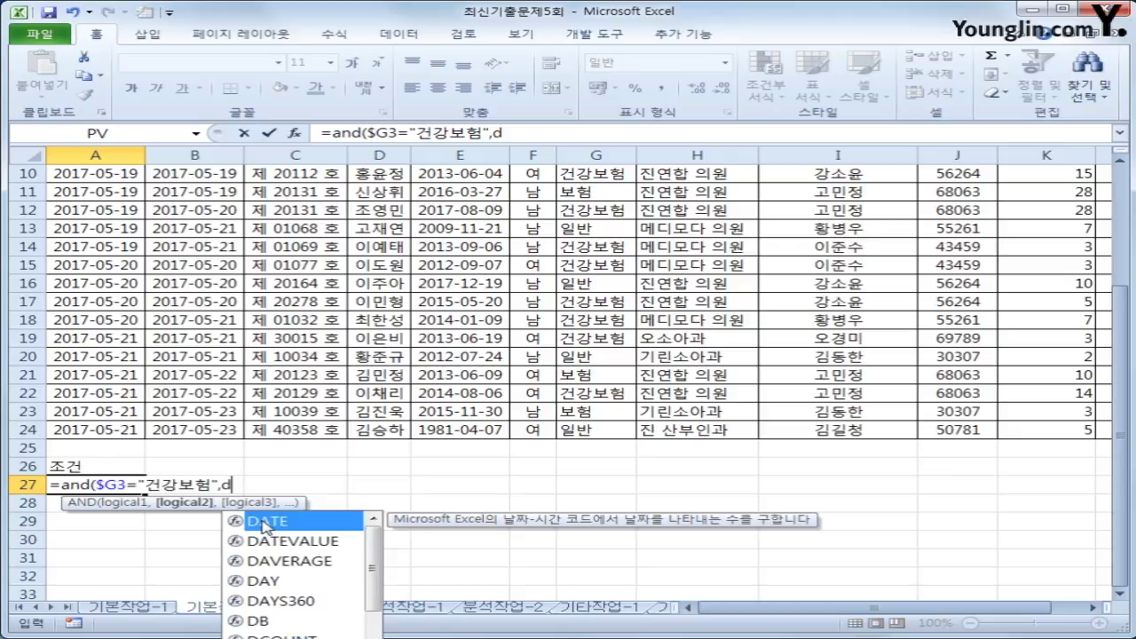
text(ays)
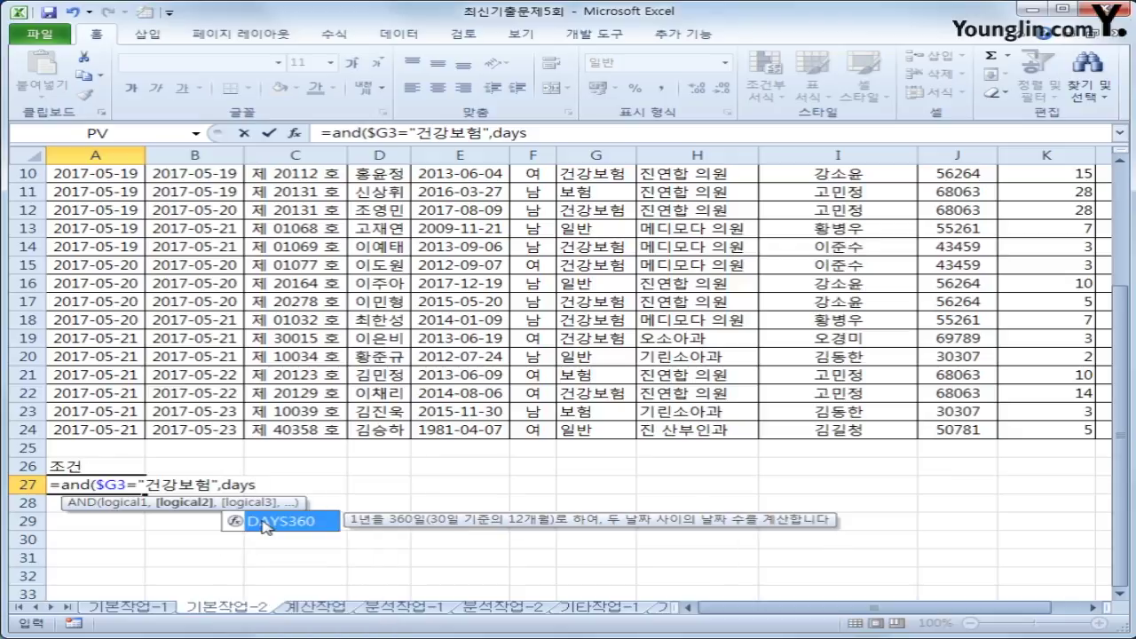
double_click(266, 521)
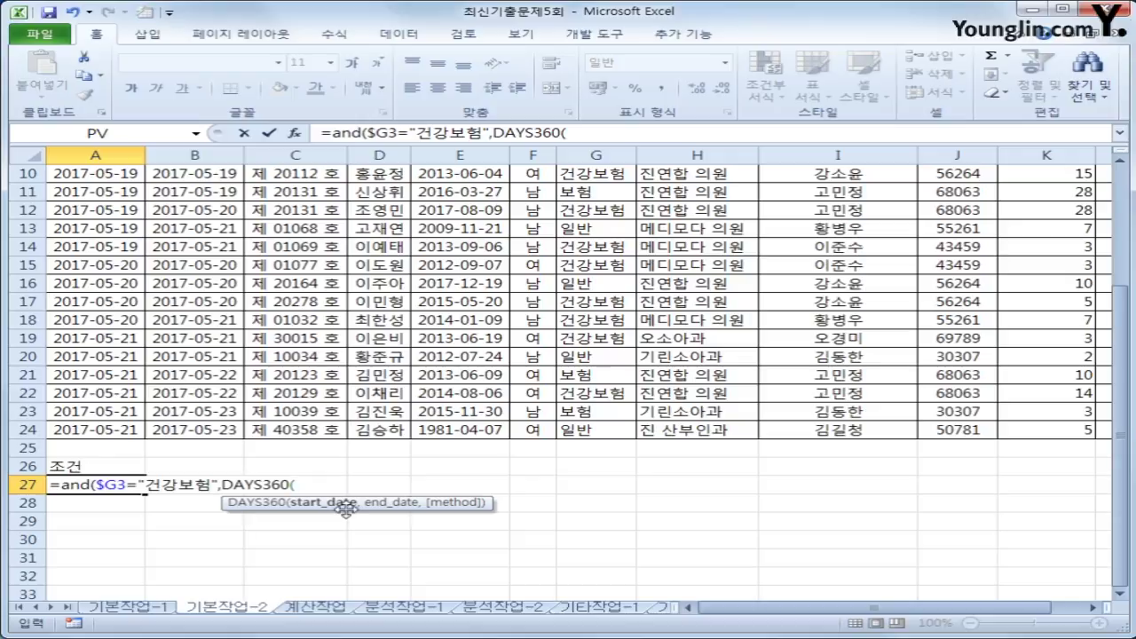
scroll(454, 527, up, 3)
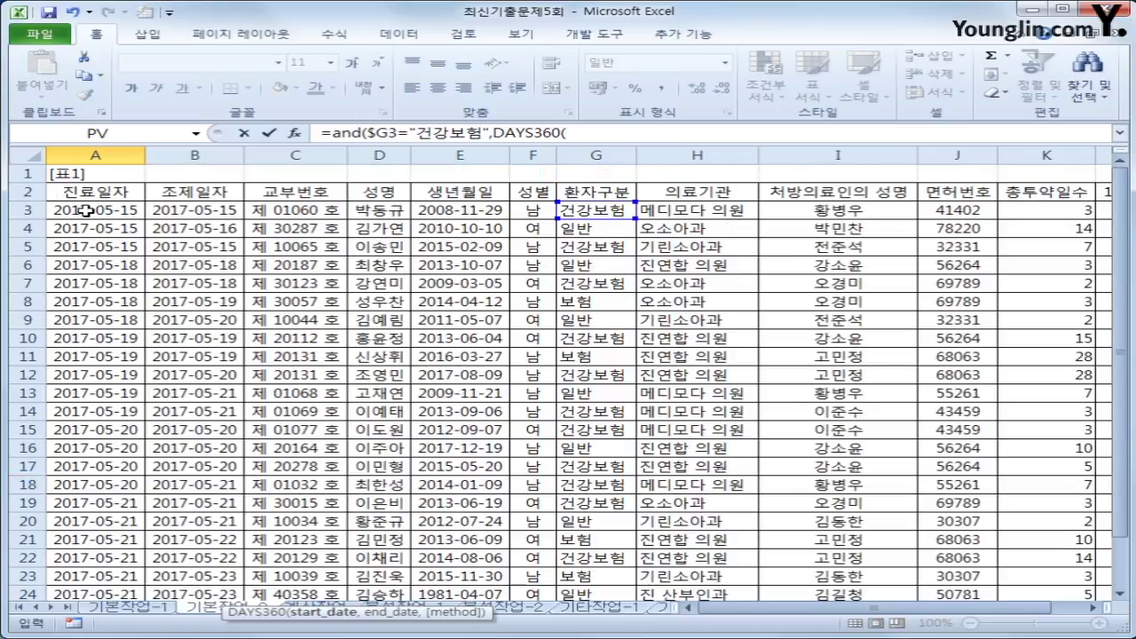
click(84, 211)
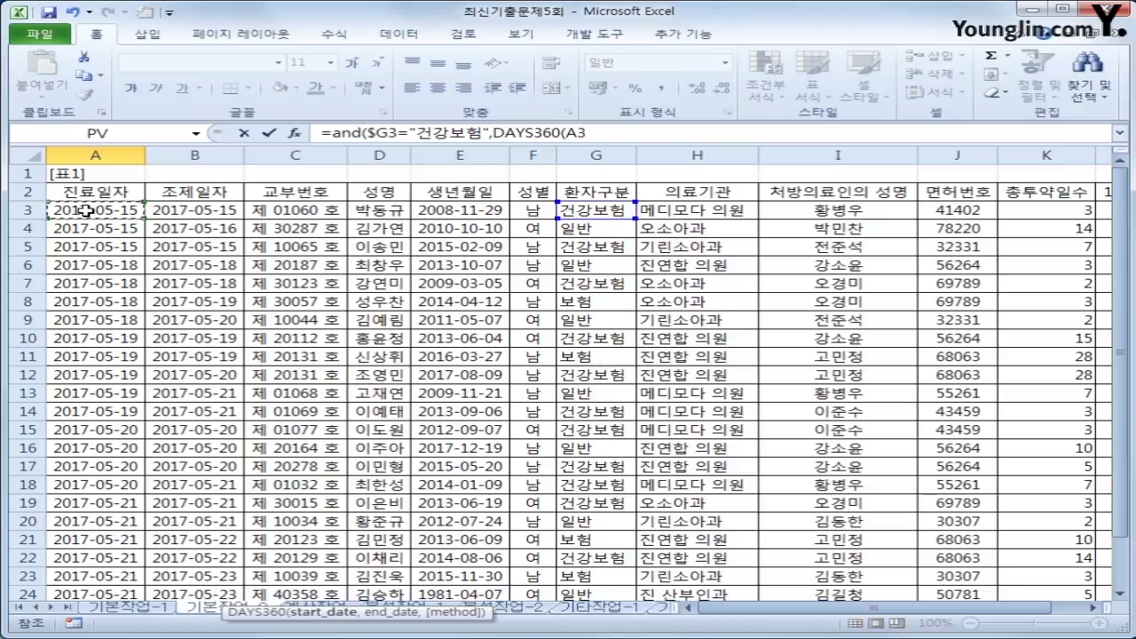
key(F4)
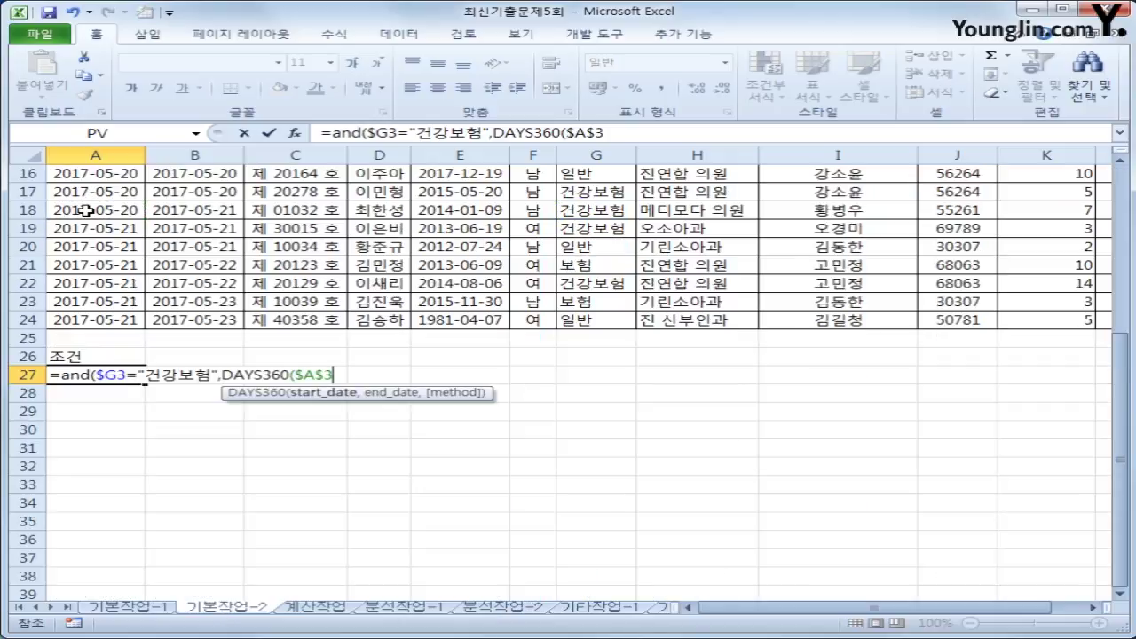
key(F4)
key(F4)
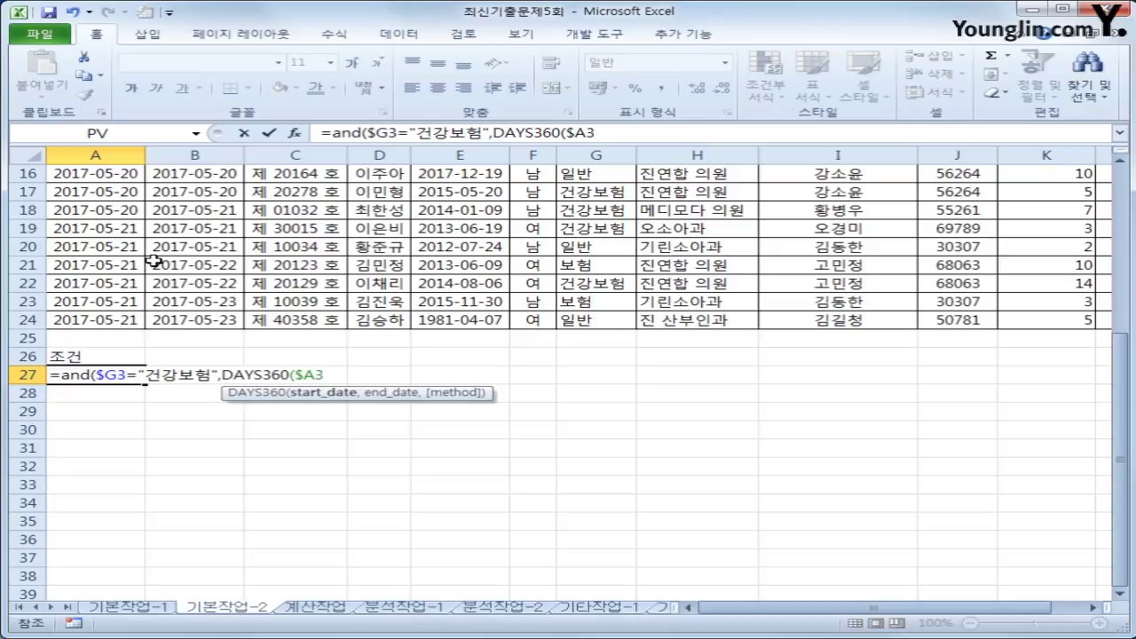
- Complete the condition with $B3 as end date and <=1, and enter it
text(,)
scroll(188, 277, up, 5)
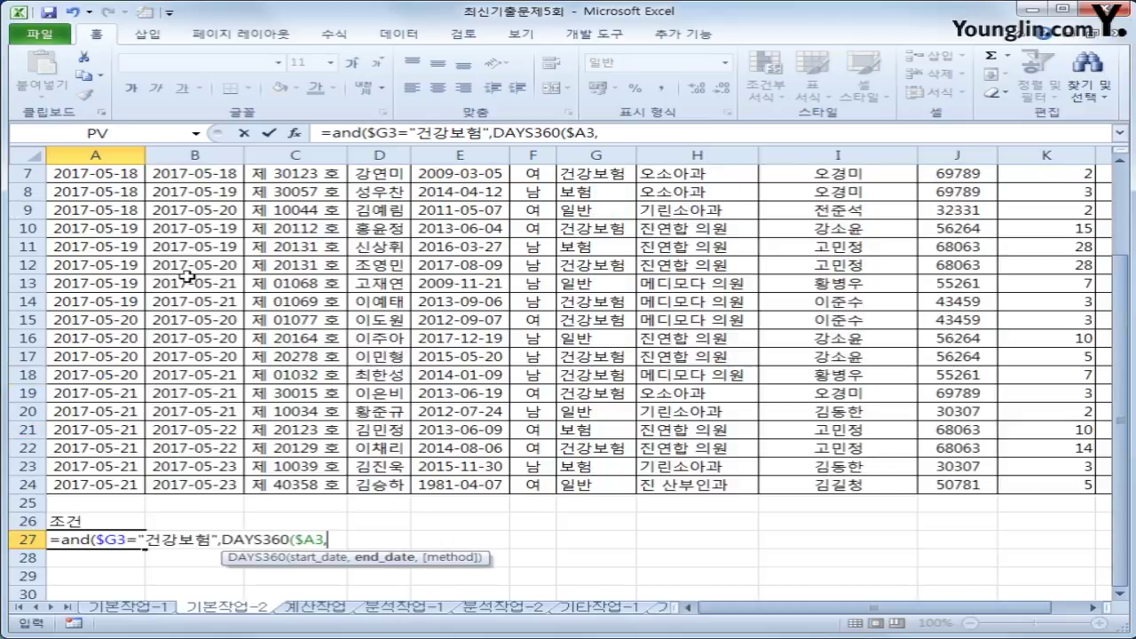
click(201, 206)
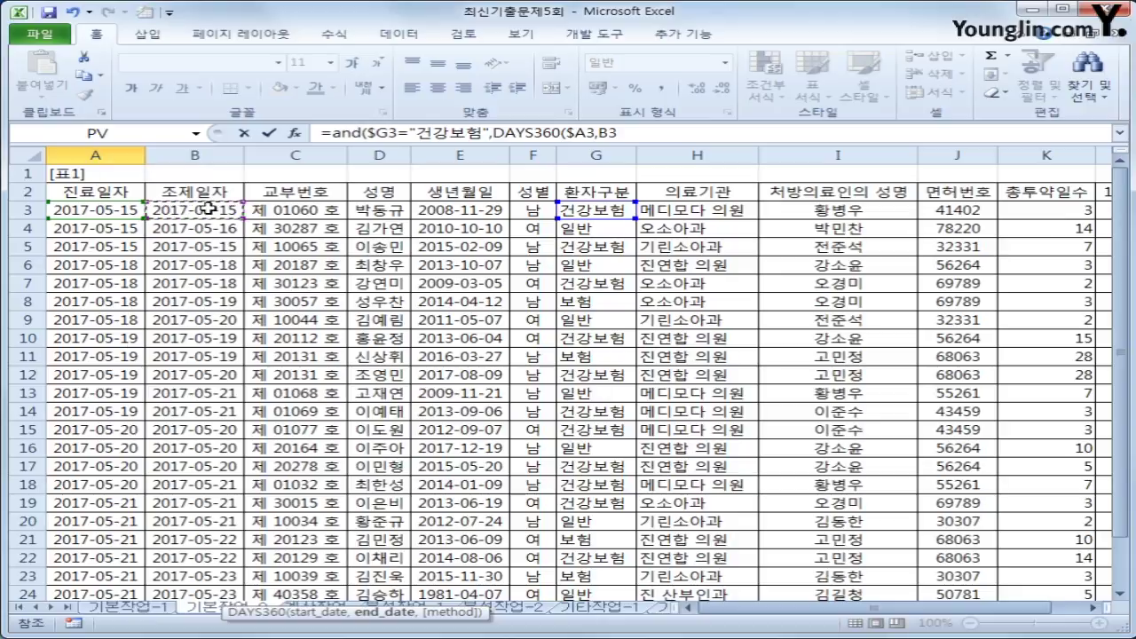
key(F4)
key(F4)
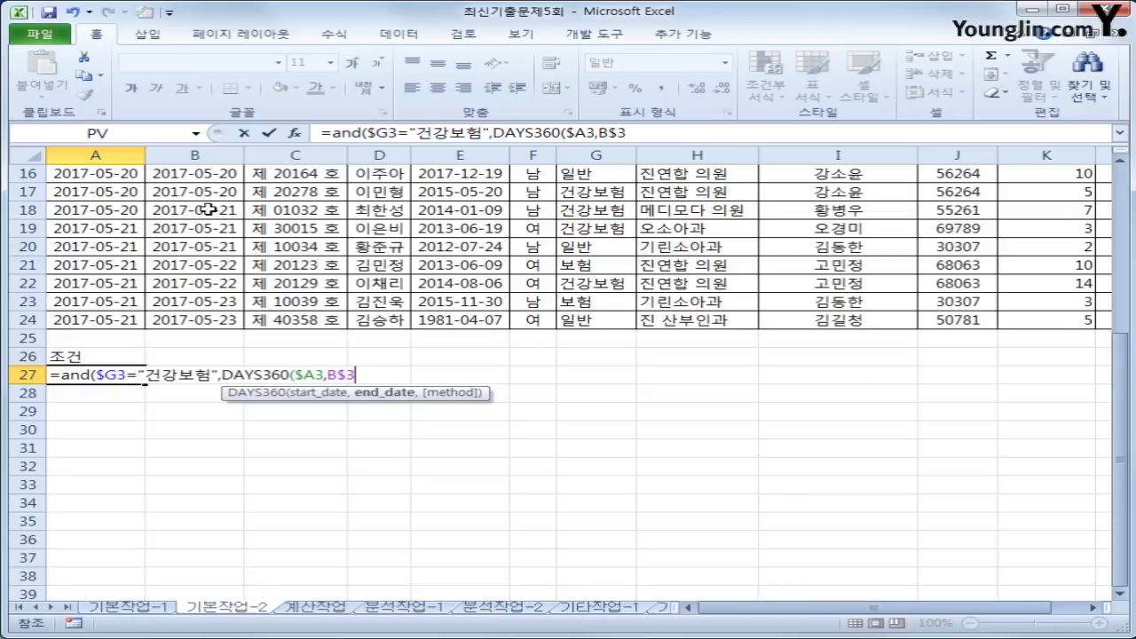
key(F4)
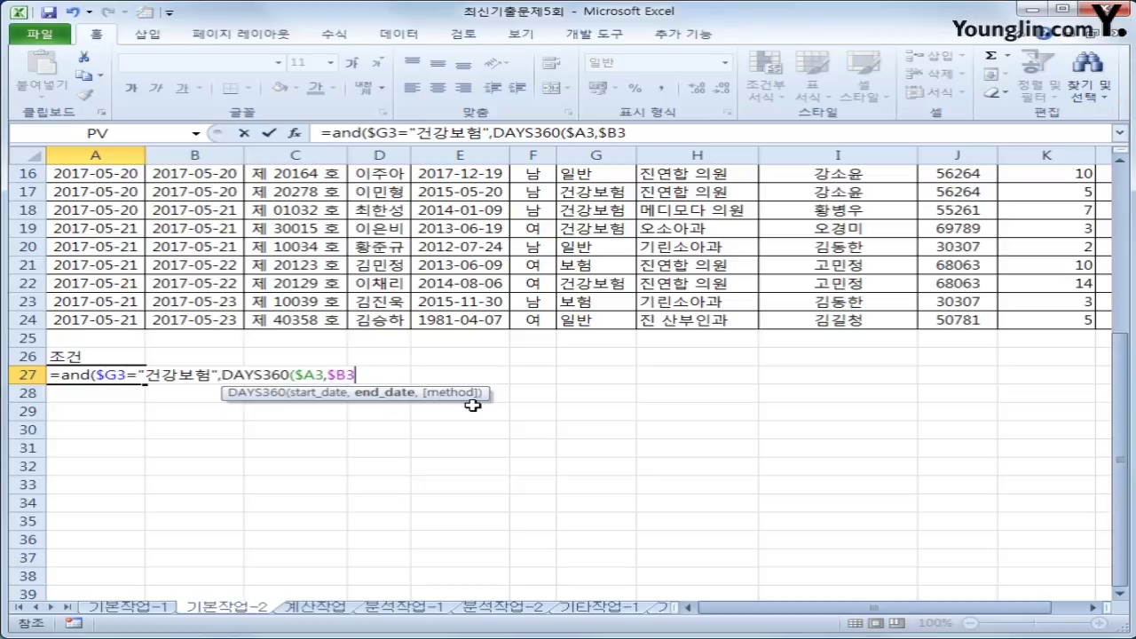
text())
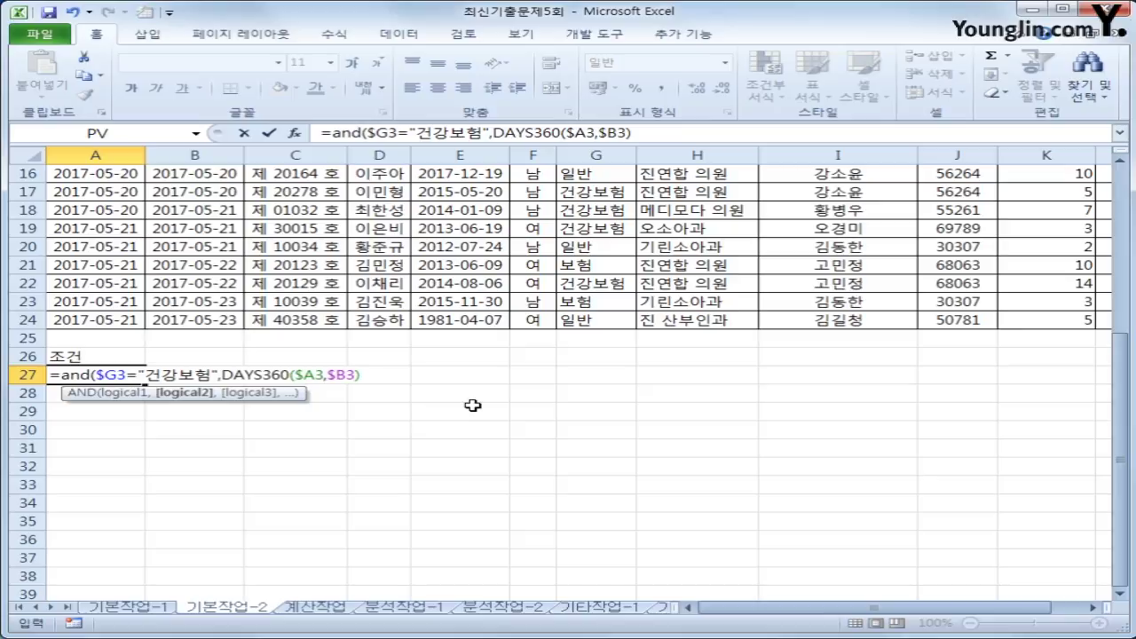
text(<=1)
text())
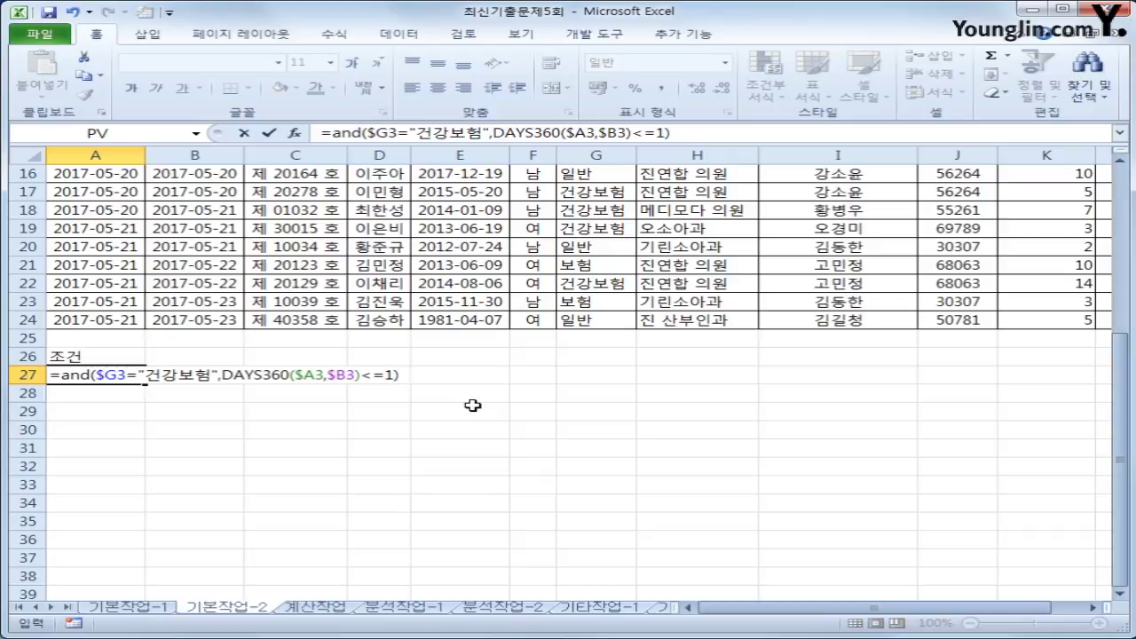
key(Return)
key(Down)
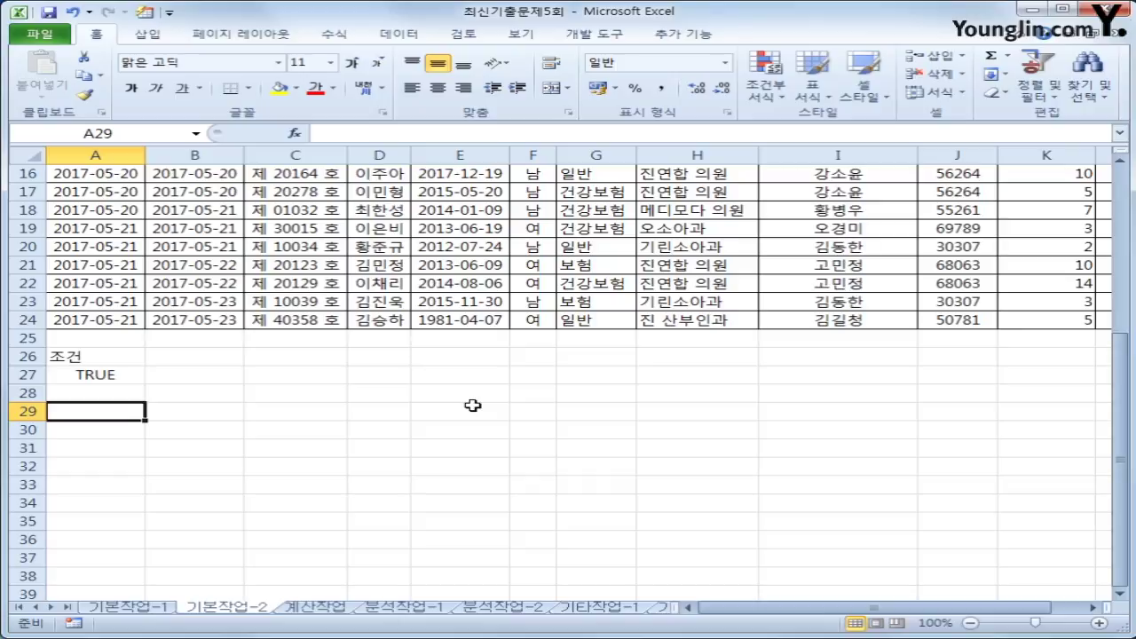
- Start an Advanced Filter on the patient table with criteria range A26:A27
scroll(473, 405, up, 4)
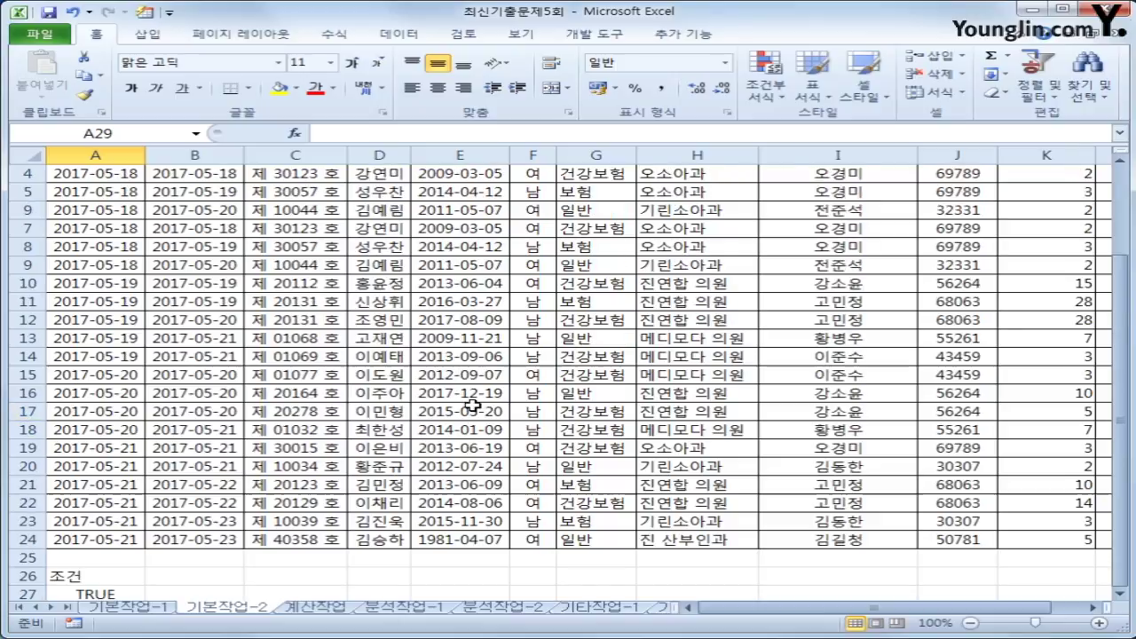
click(460, 335)
scroll(460, 331, up, 1)
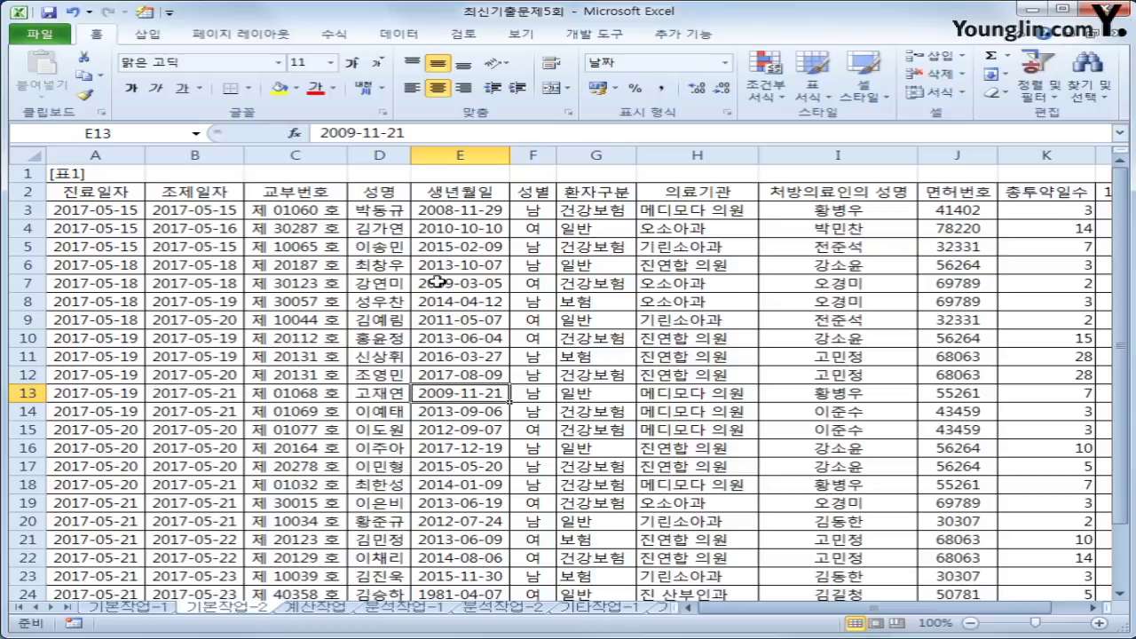
click(391, 33)
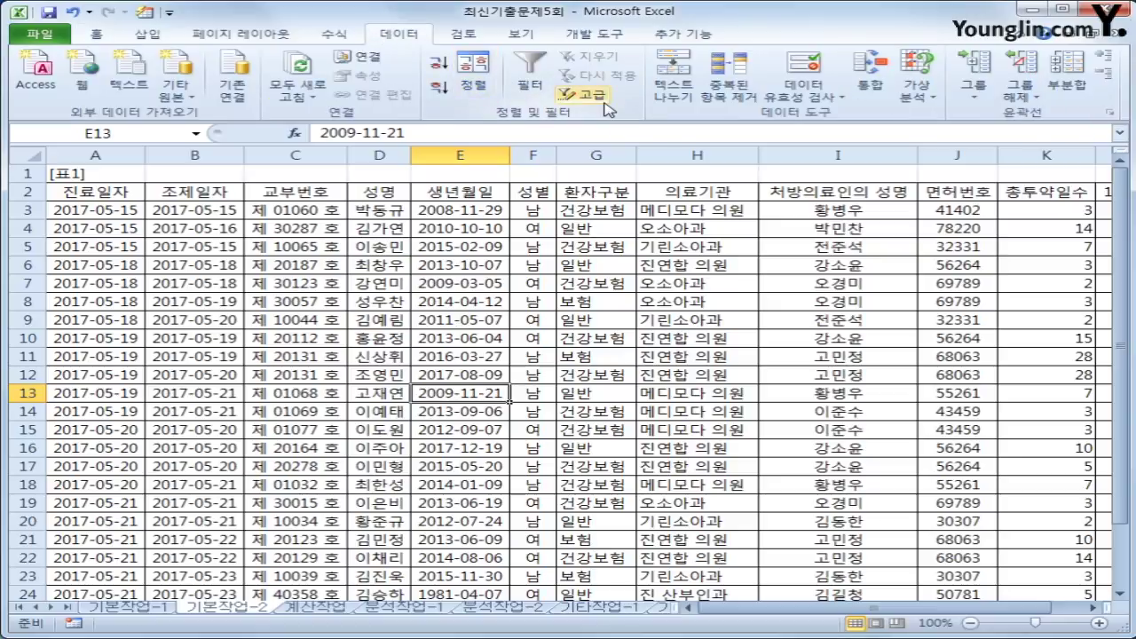
click(591, 94)
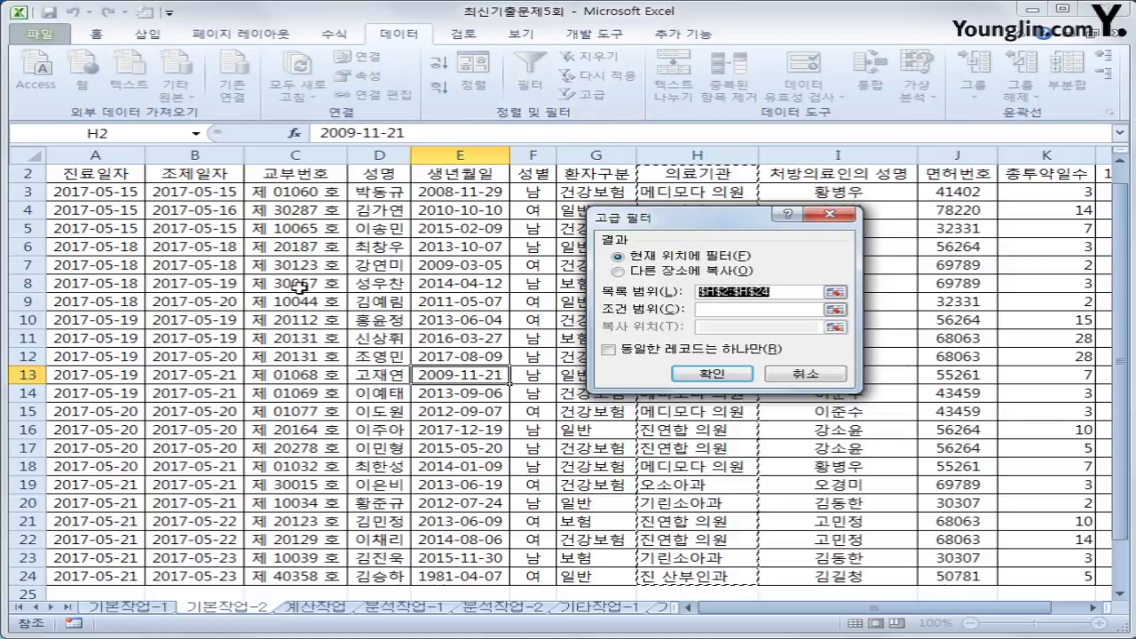
scroll(134, 231, up, 1)
drag(76, 190, 943, 569)
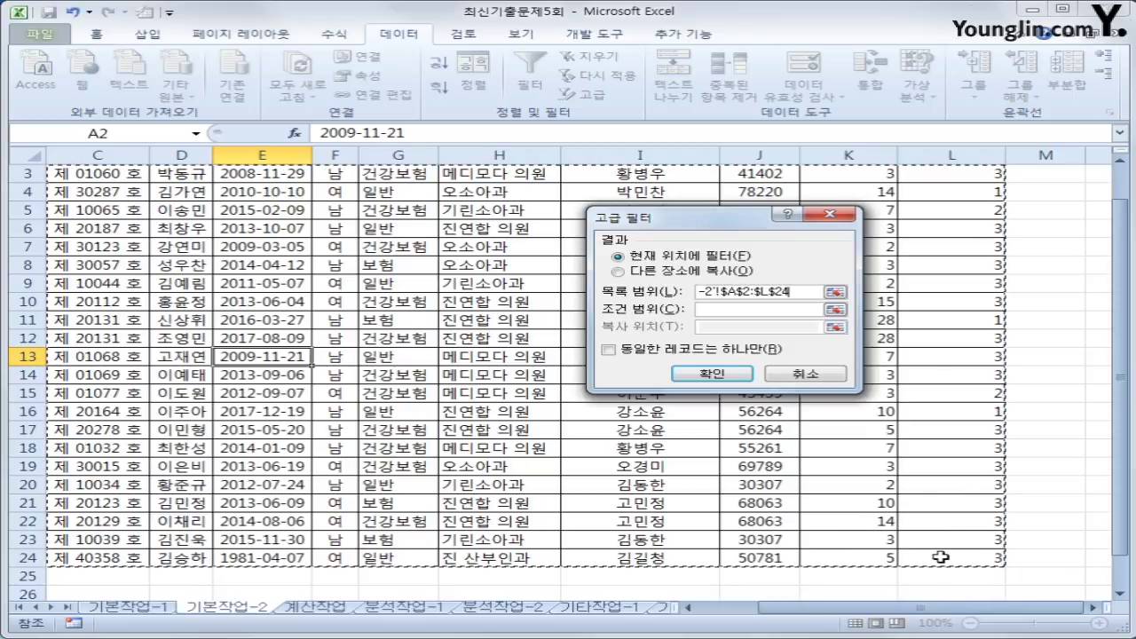
click(759, 309)
scroll(86, 476, down, 3)
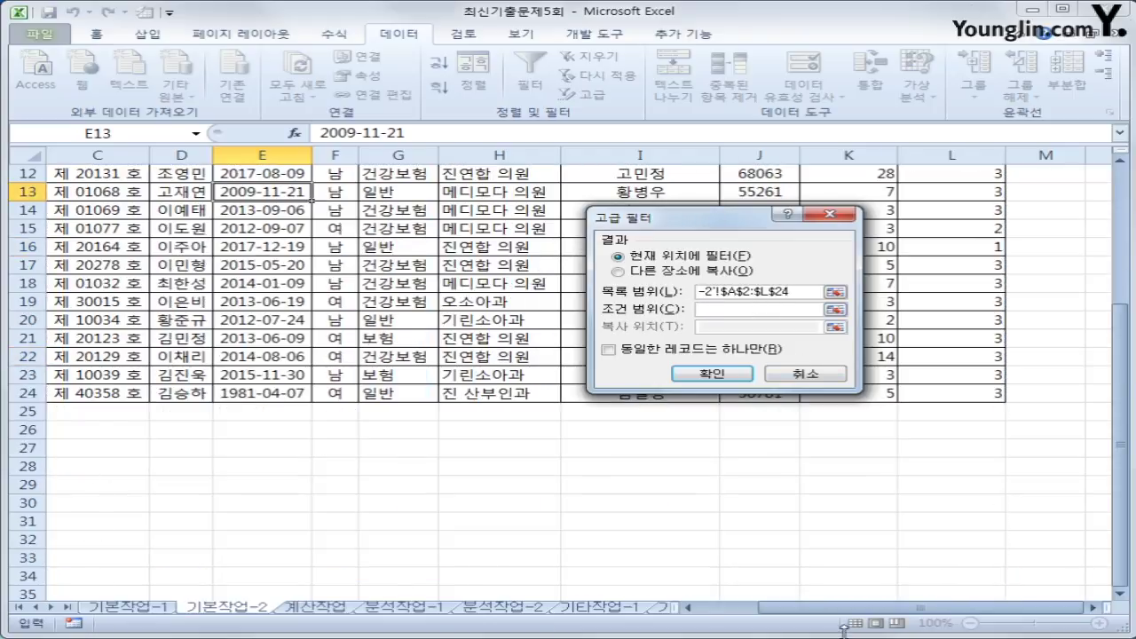
drag(865, 607, 808, 607)
drag(69, 429, 77, 444)
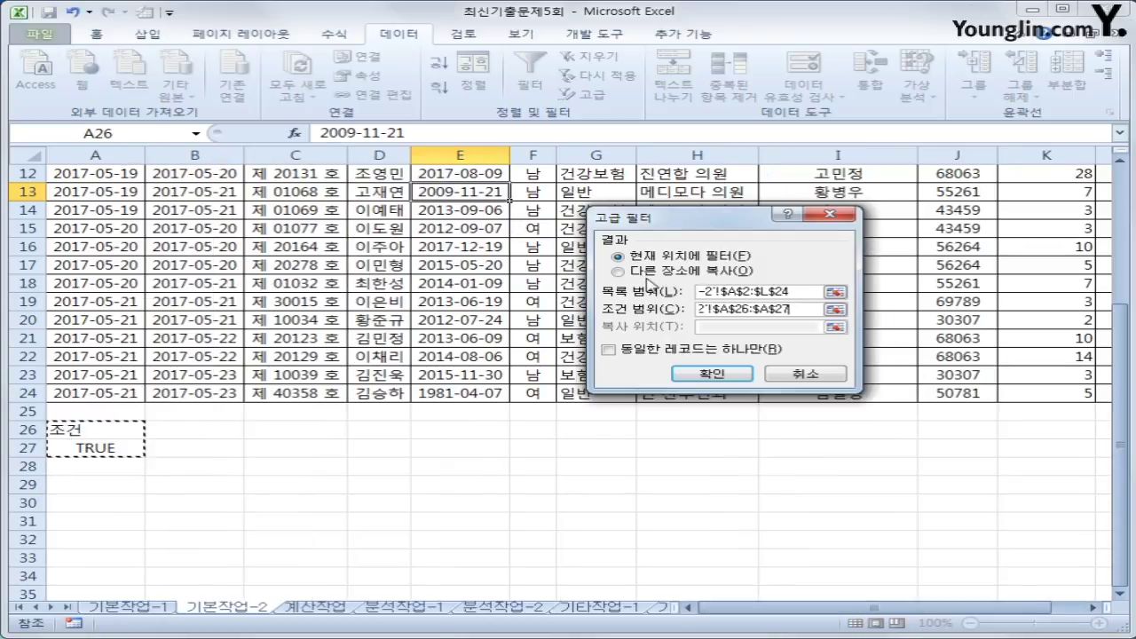
- Copy the filtered records to another location starting at A30
click(679, 270)
click(698, 291)
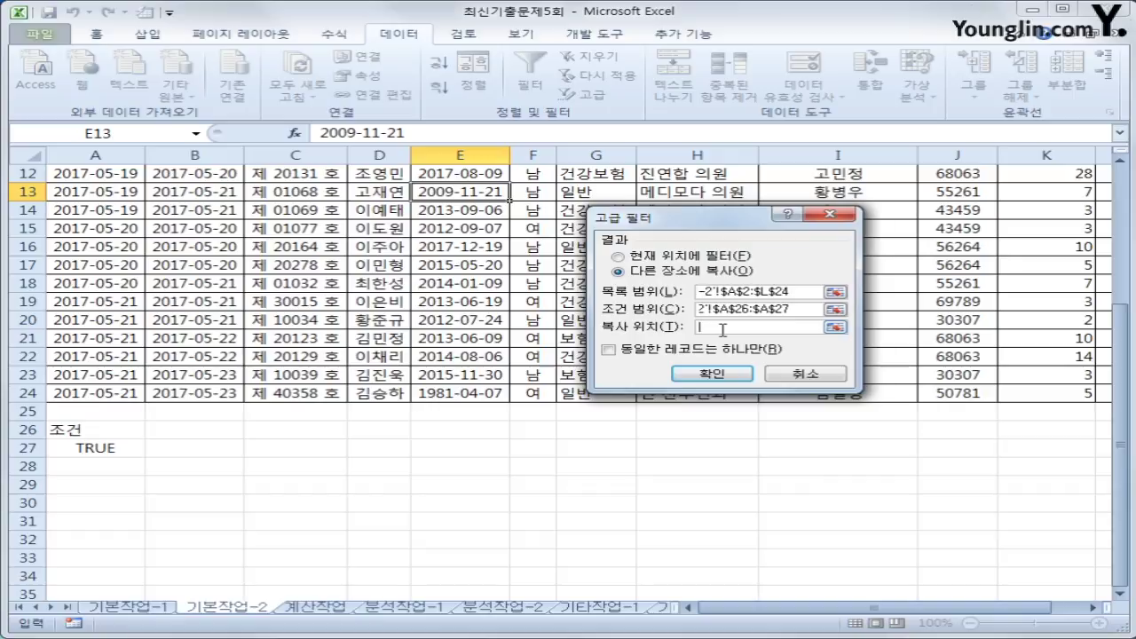
click(73, 506)
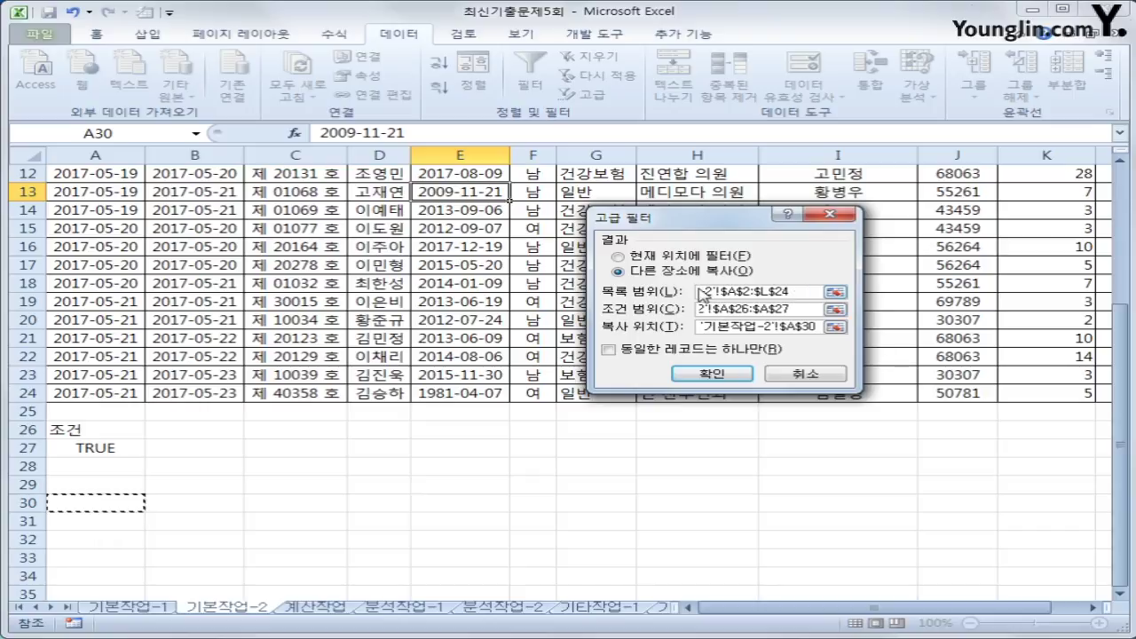
click(717, 293)
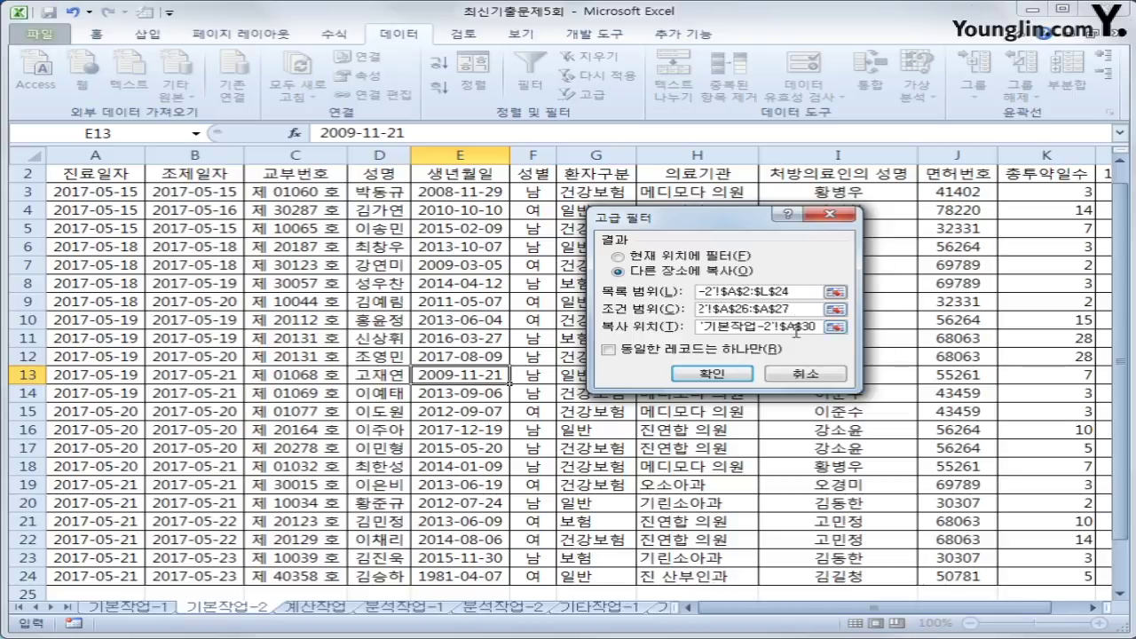
click(730, 373)
scroll(541, 410, down, 7)
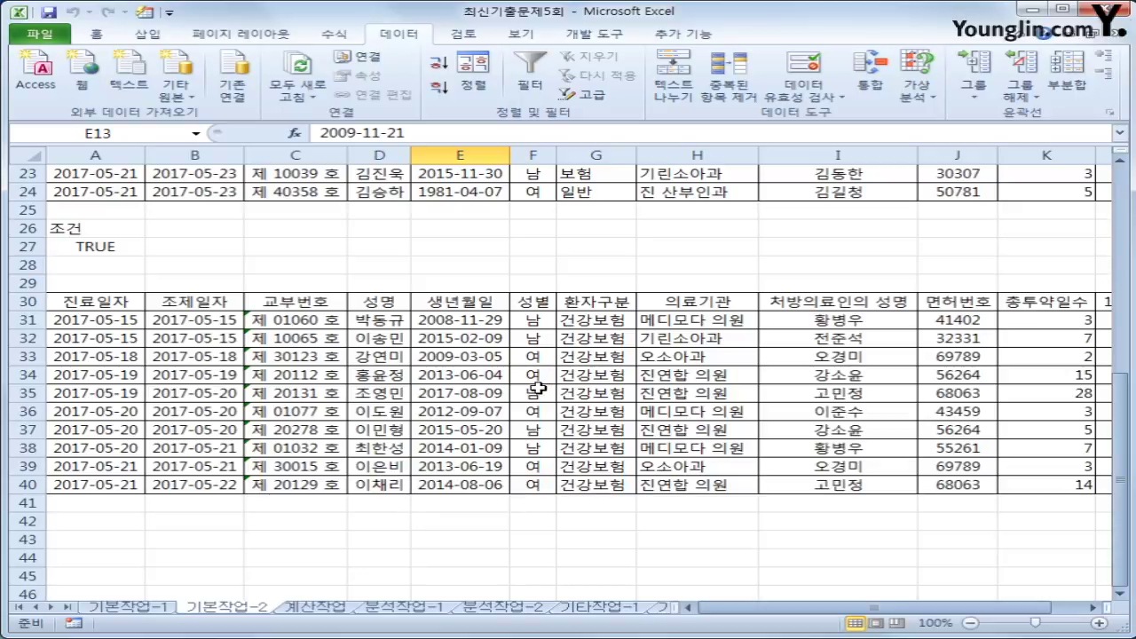
drag(537, 320, 545, 477)
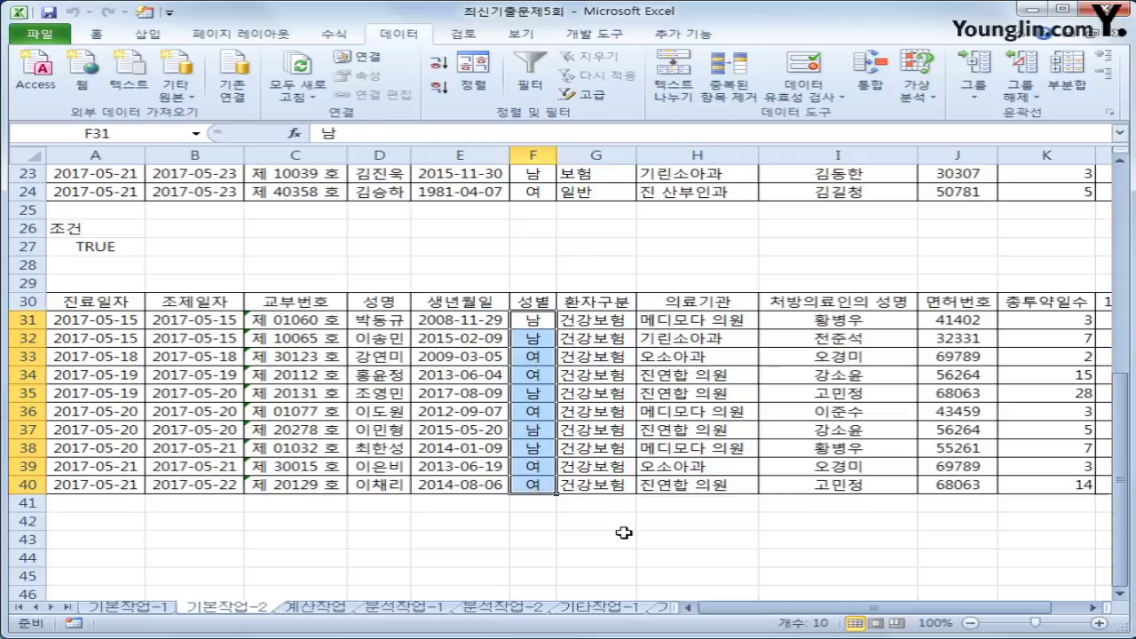
scroll(624, 533, up, 7)
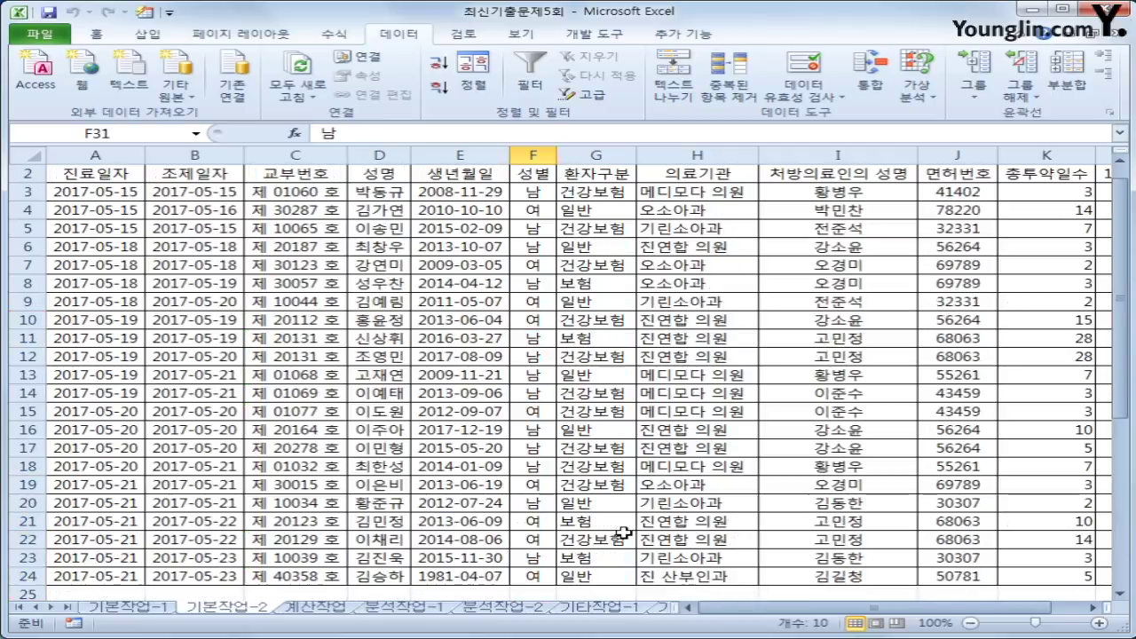
click(93, 191)
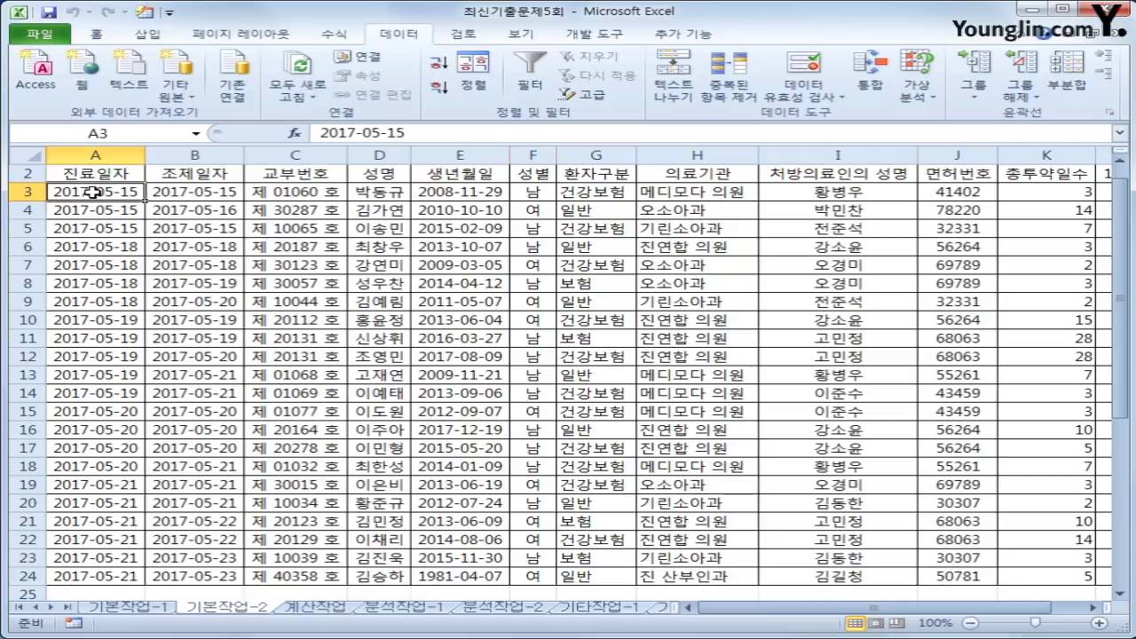
scroll(93, 192, up, 1)
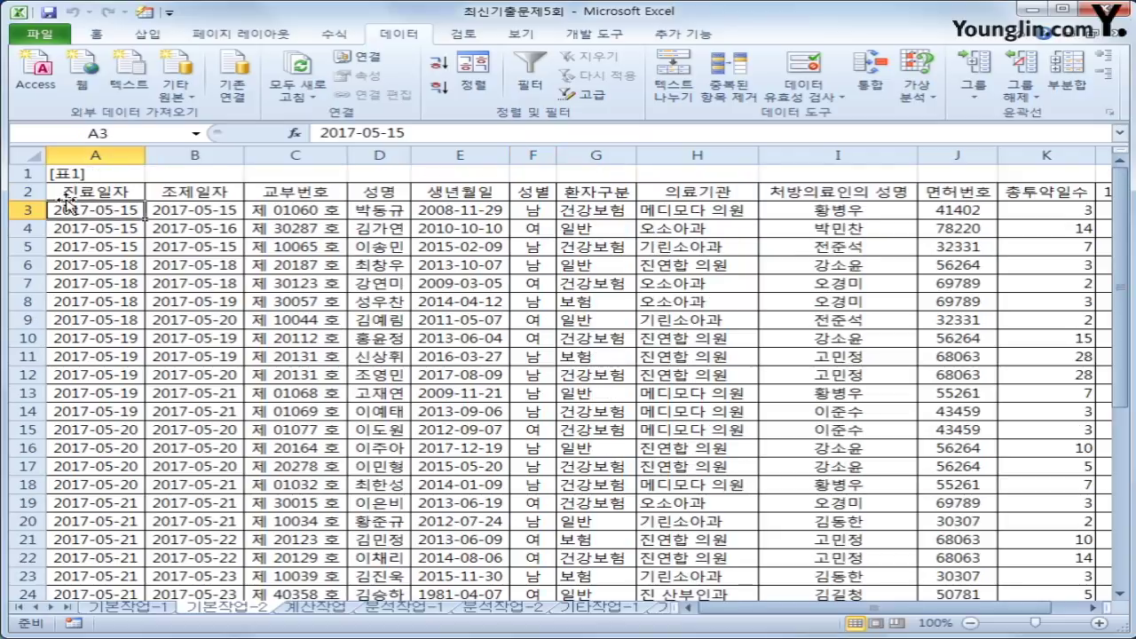
- Select the [표1] data range A3:L24
drag(71, 203, 489, 443)
drag(1006, 566, 940, 536)
drag(935, 609, 893, 609)
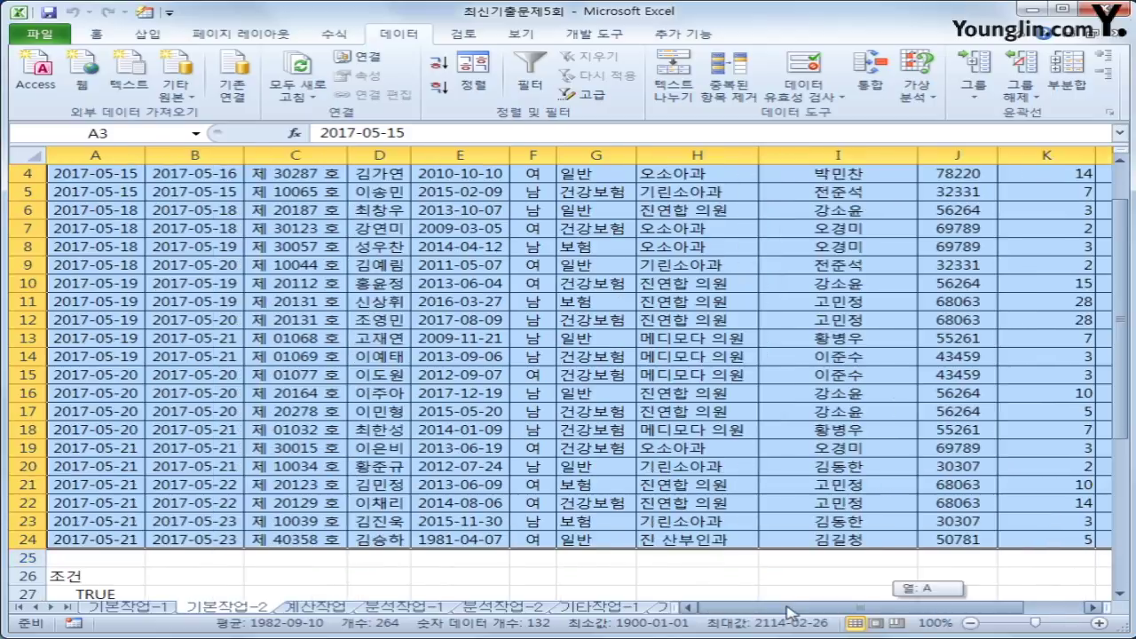
scroll(645, 533, up, 1)
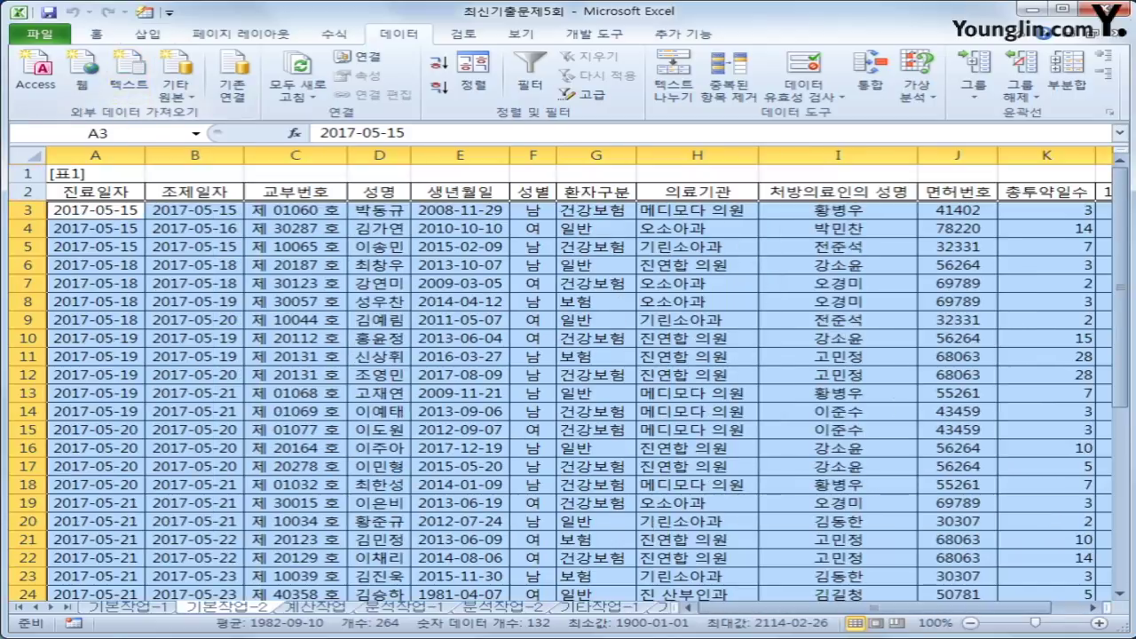
- Start a new formula-based conditional formatting rule for the selected rows
click(101, 35)
click(765, 73)
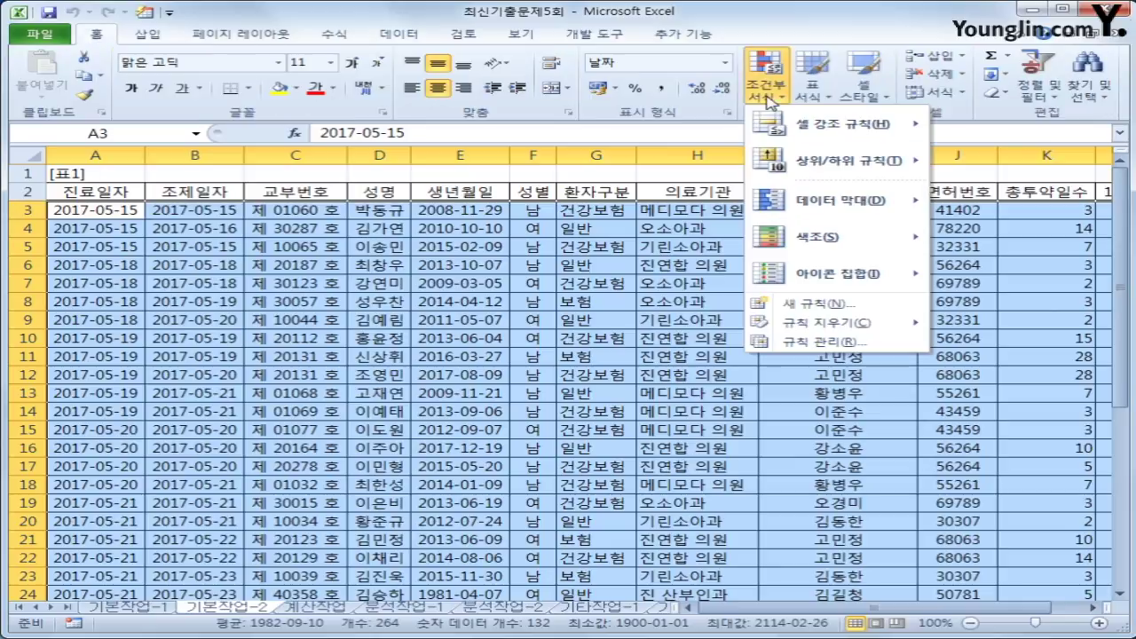
click(839, 303)
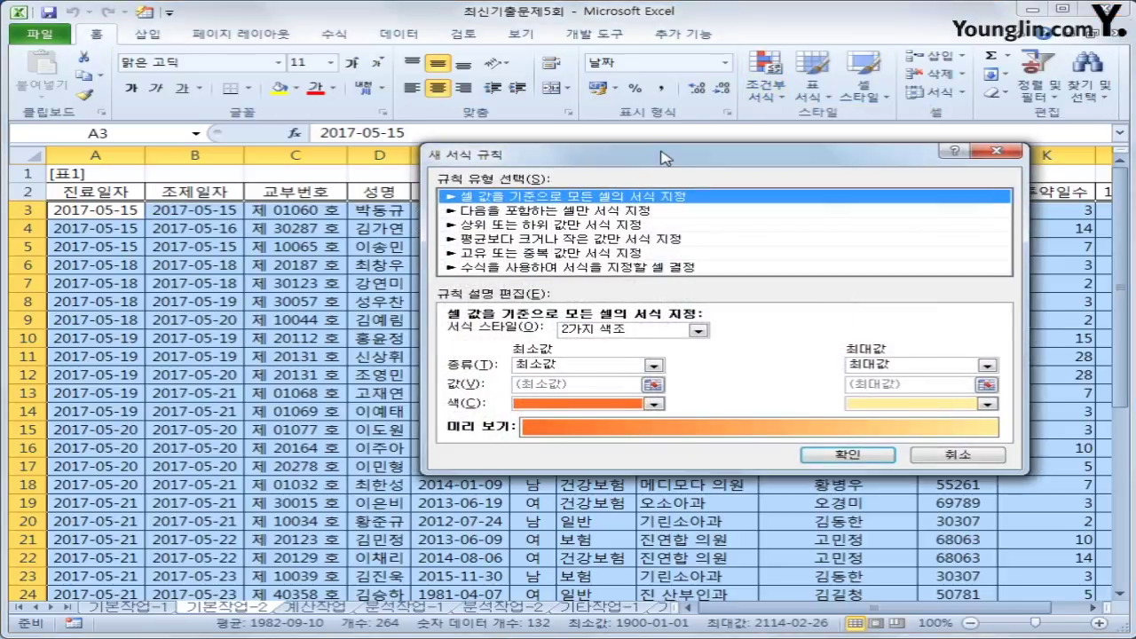
drag(666, 160, 636, 197)
click(604, 305)
click(554, 370)
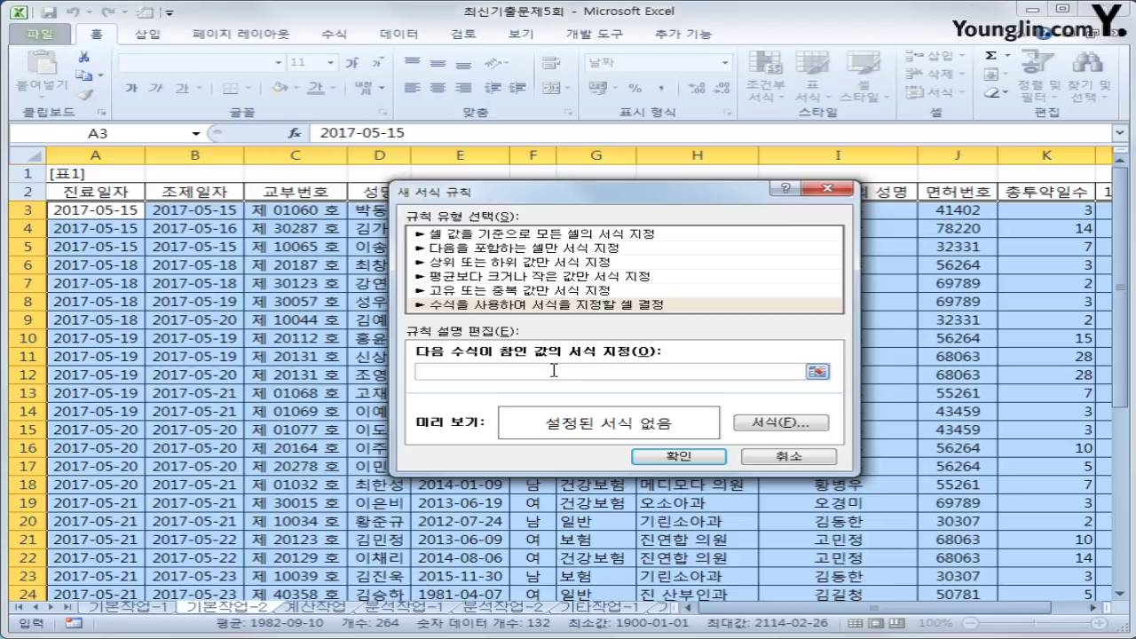
- Enter the rule formula =and(mid($C3,3,1)="1",$K3>=3) and open its Format settings
text(=and(mid()
click(295, 211)
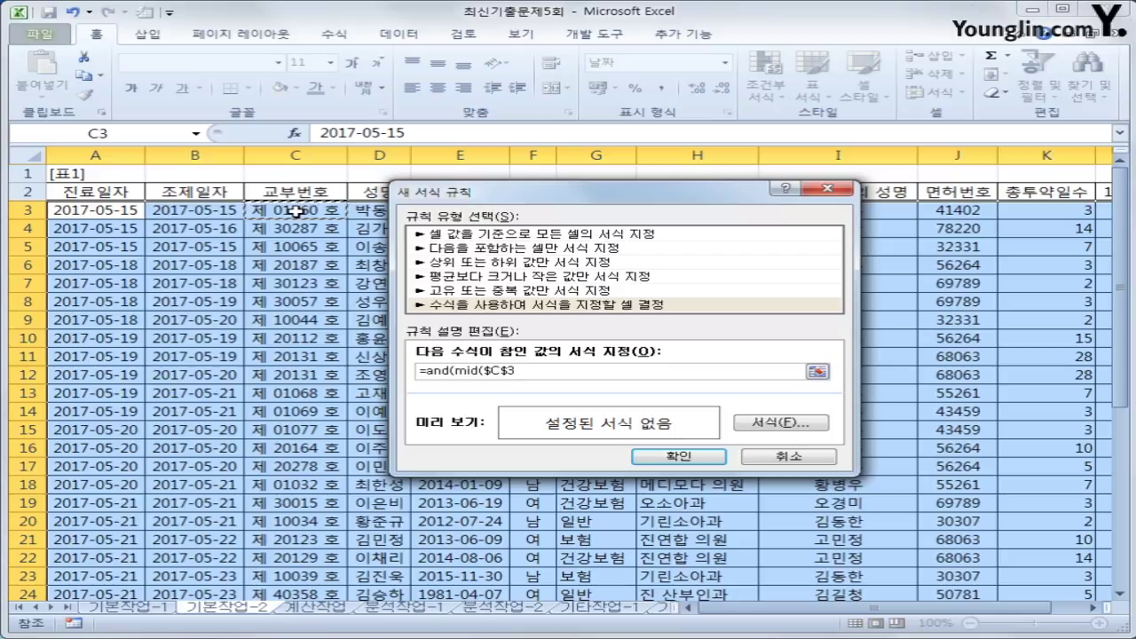
key(F4)
key(F4)
text(,3,1)="1",)
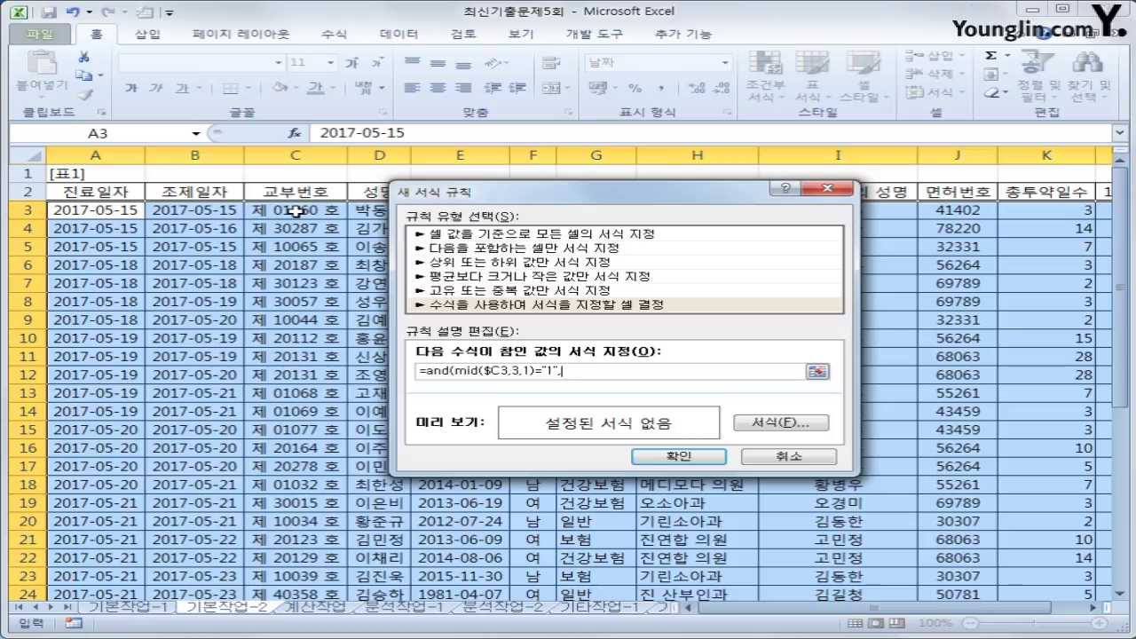
click(1051, 213)
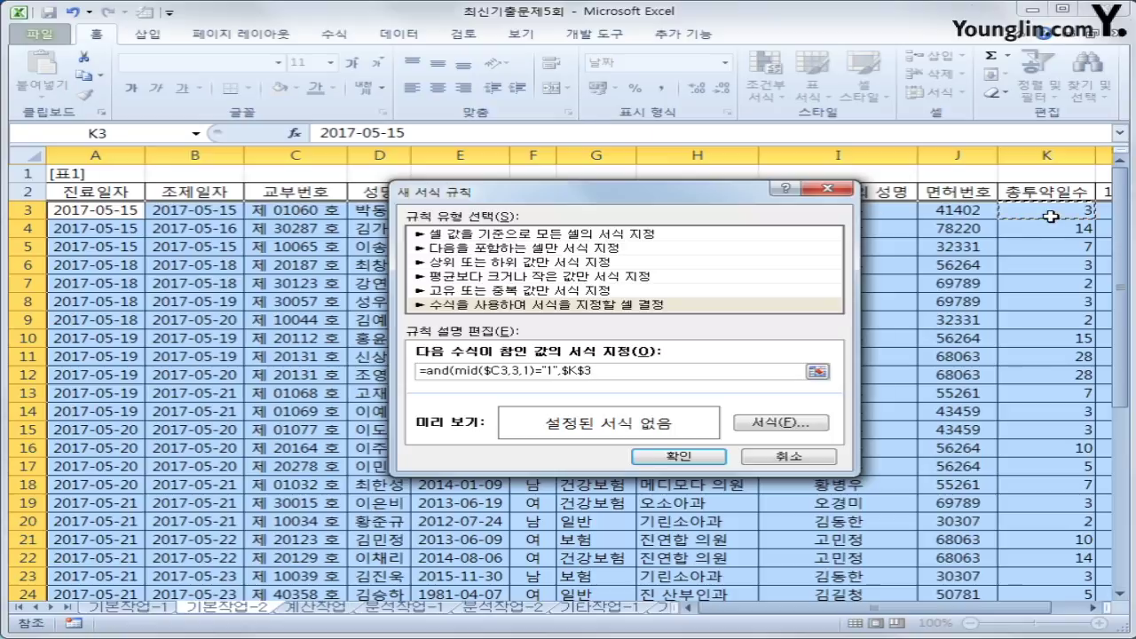
key(F4)
key(F4)
text(>=3))
click(827, 424)
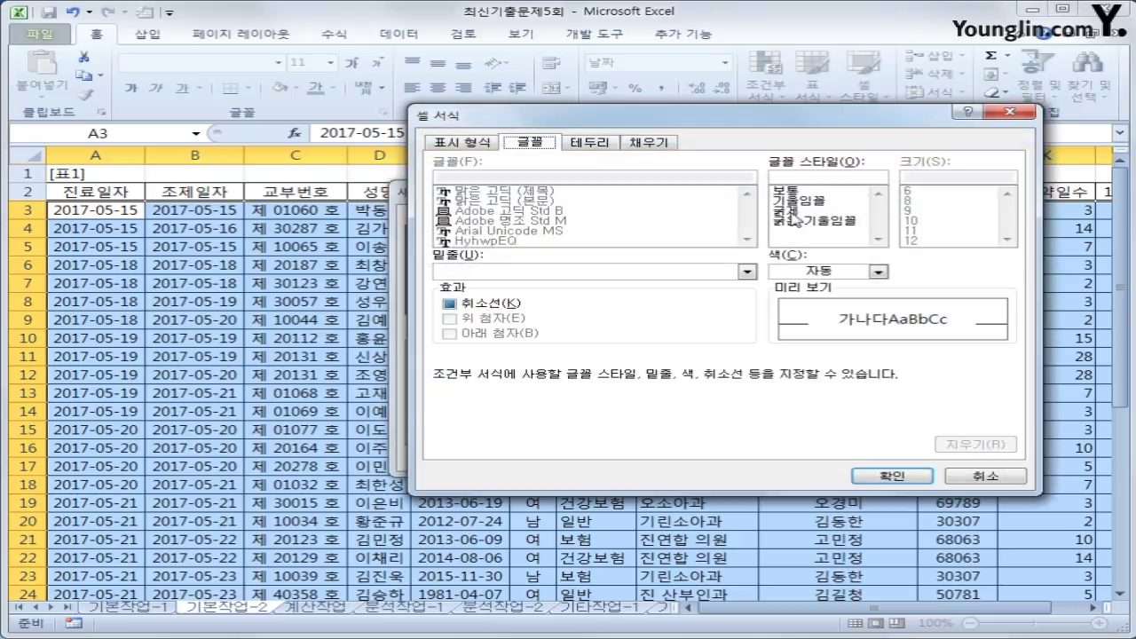
- Give the conditional formatting rule a bold blue font and save the rule
click(792, 212)
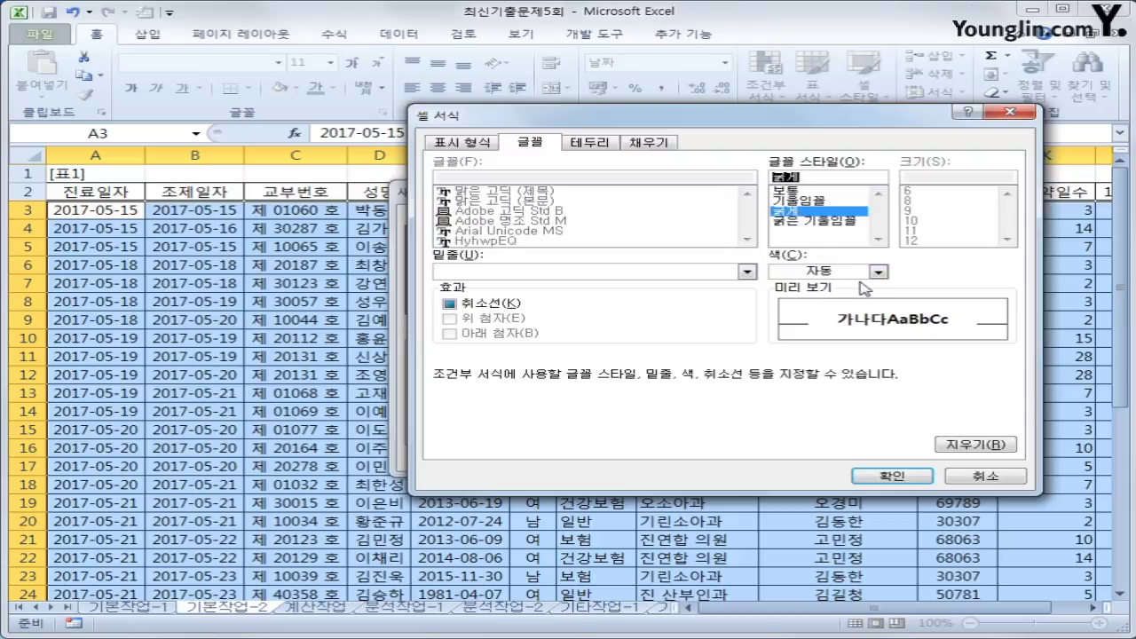
click(878, 271)
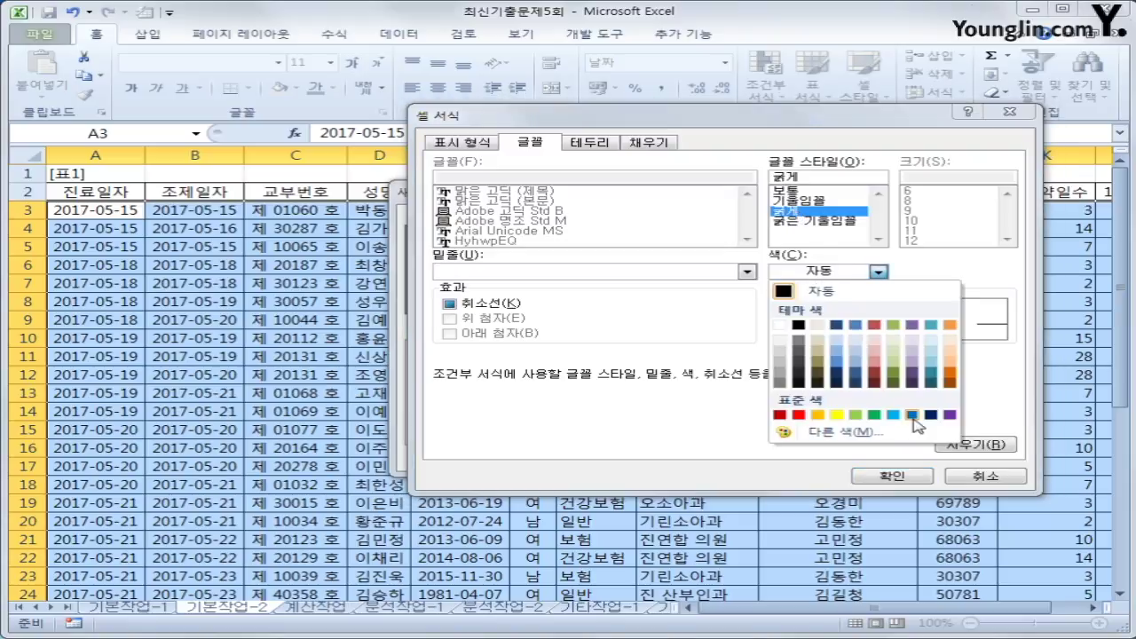
click(913, 415)
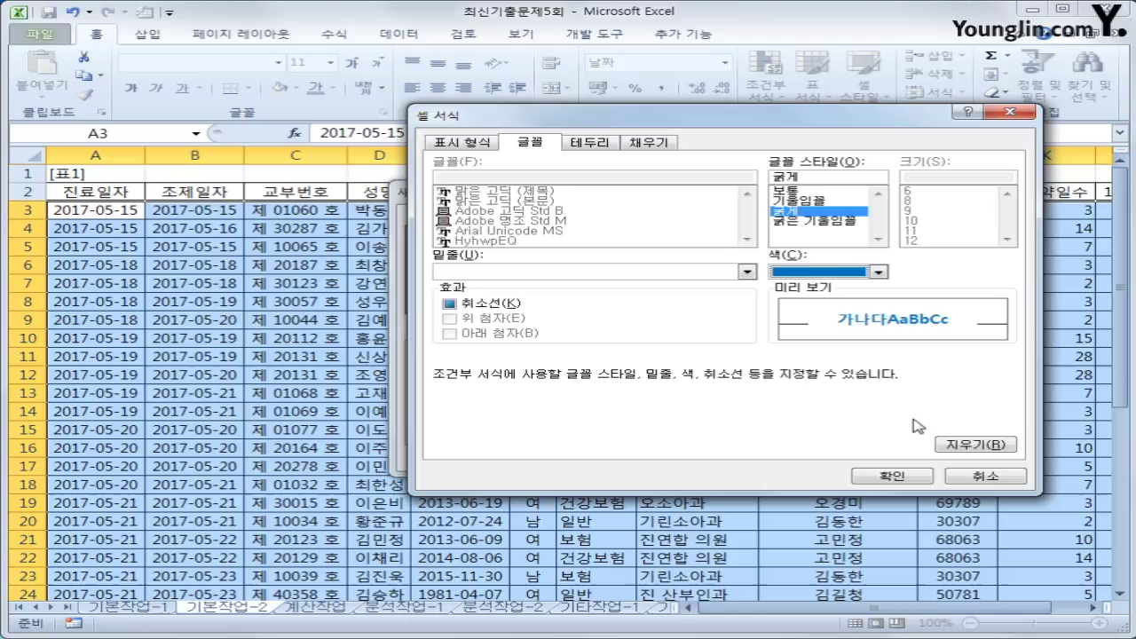
click(895, 477)
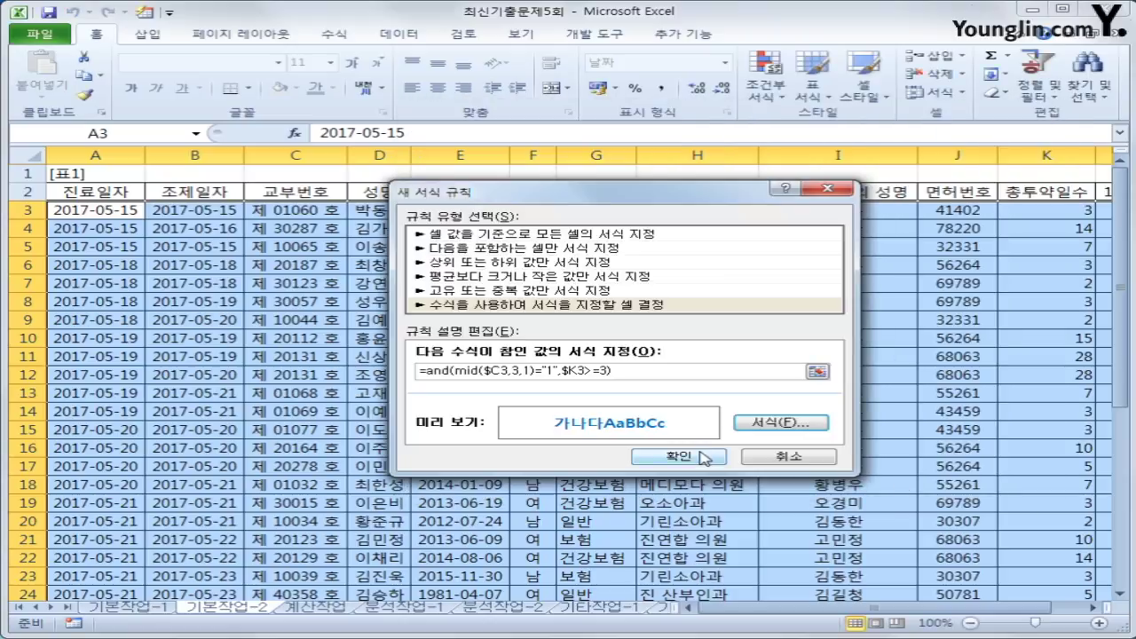
click(704, 457)
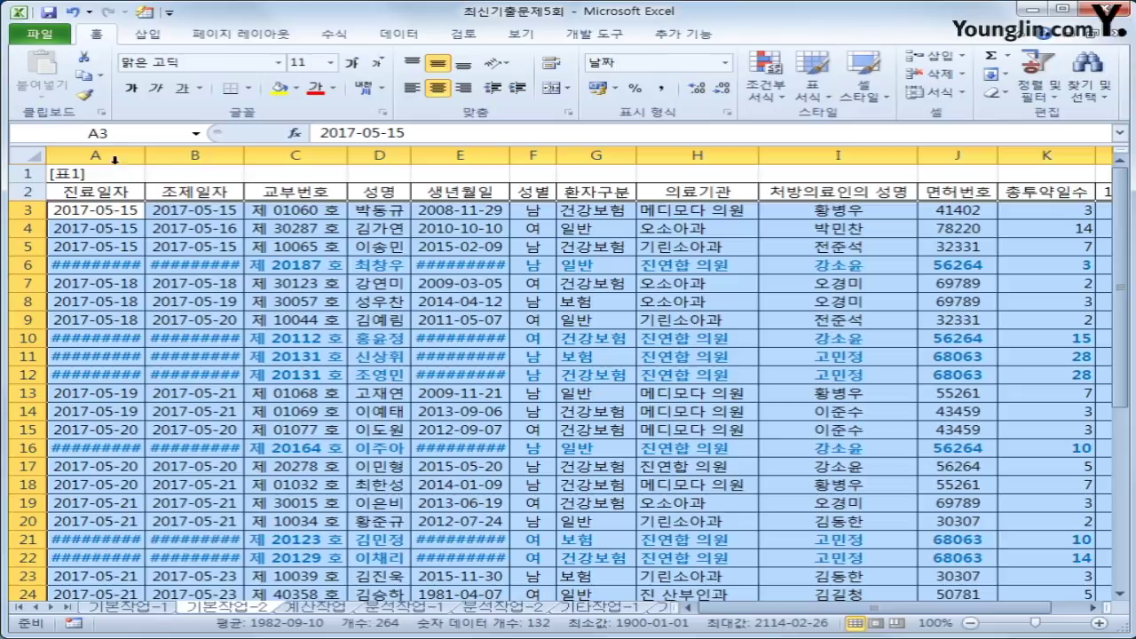
- Auto-fit columns A through E so the bold dates display instead of #####
drag(119, 158, 510, 151)
double_click(509, 151)
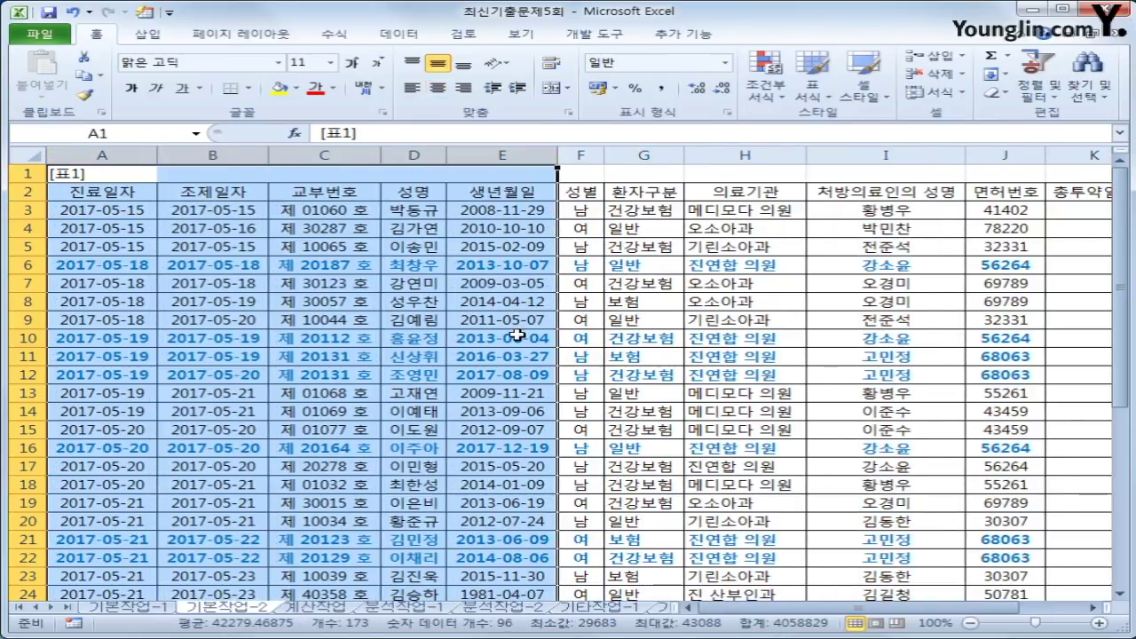
scroll(515, 330, down, 1)
scroll(517, 342, up, 1)
click(513, 428)
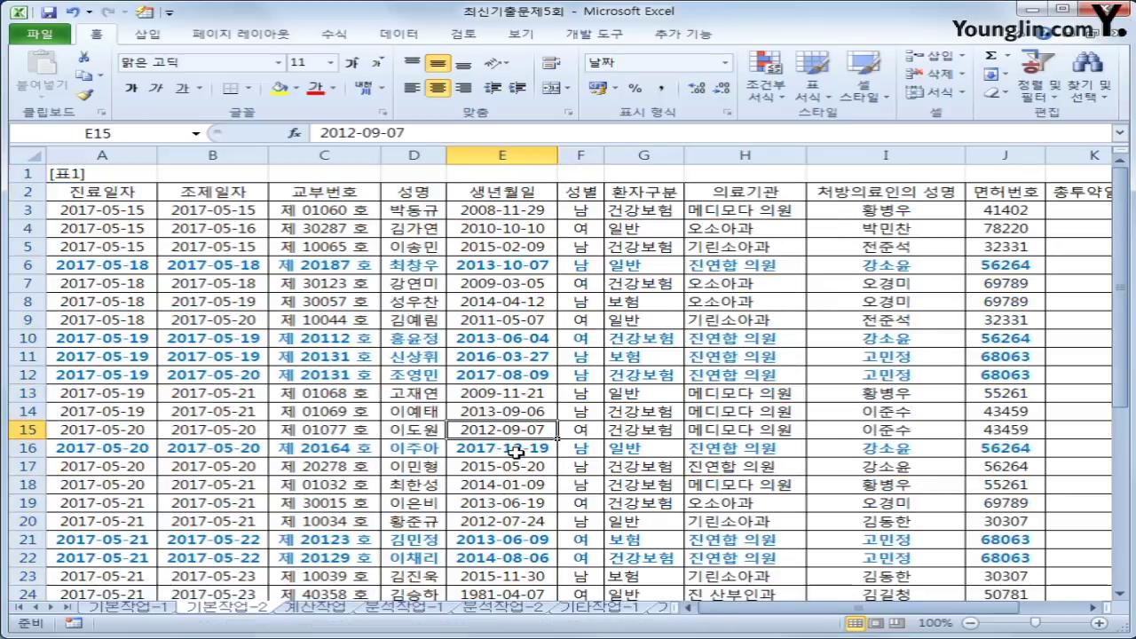
scroll(516, 453, down, 3)
scroll(516, 452, up, 3)
- Go to the 계산작업 sheet and inspect the empty F3 주민번호 cell and D3 birth date
click(327, 612)
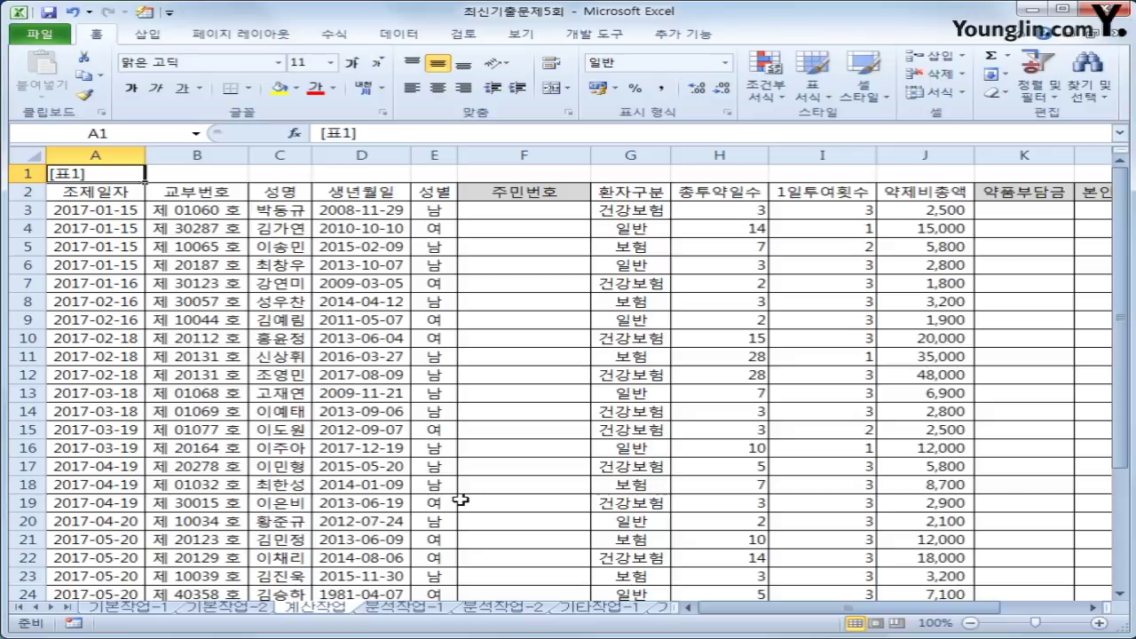
click(564, 212)
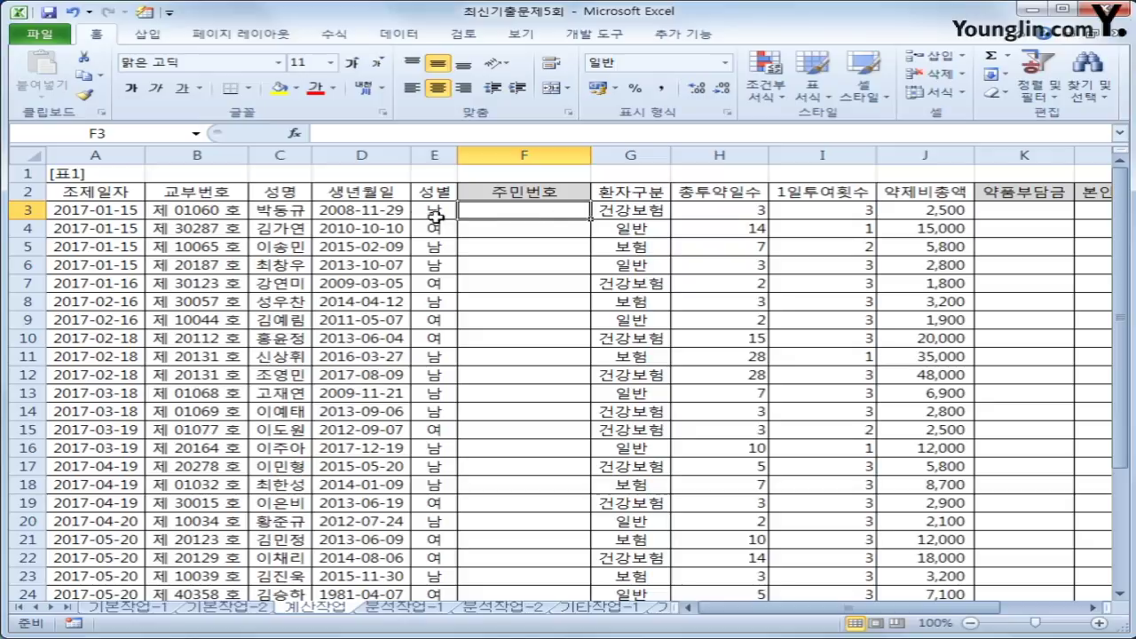
click(369, 218)
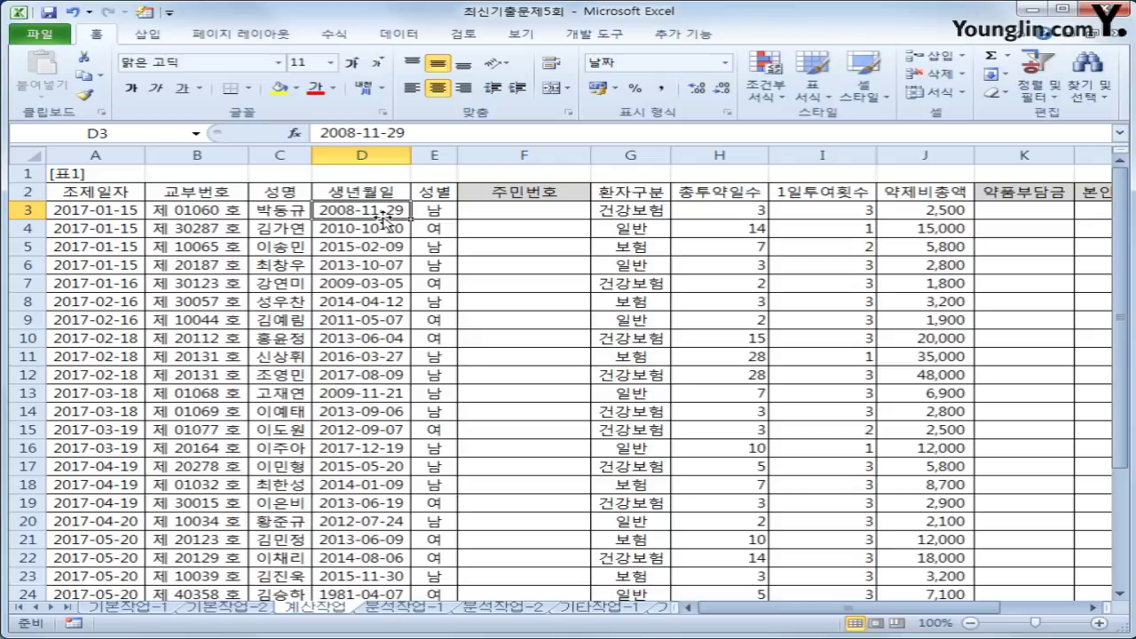
click(521, 213)
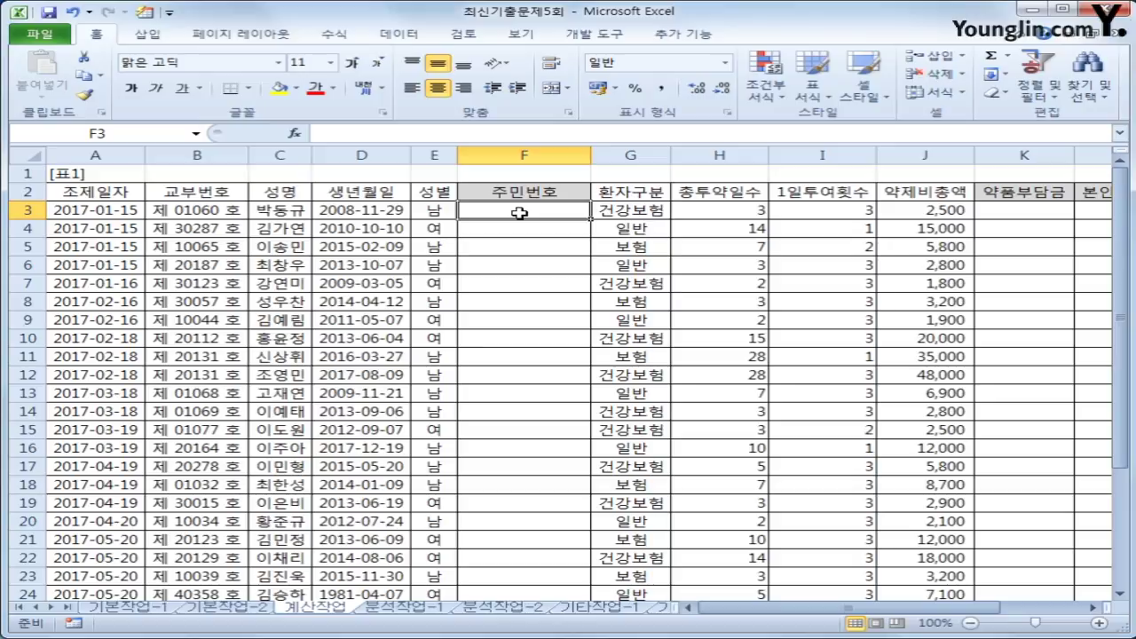
- Enter =TEXT(D3,"yymmdd") in F3 so it shows 081129
text(=)
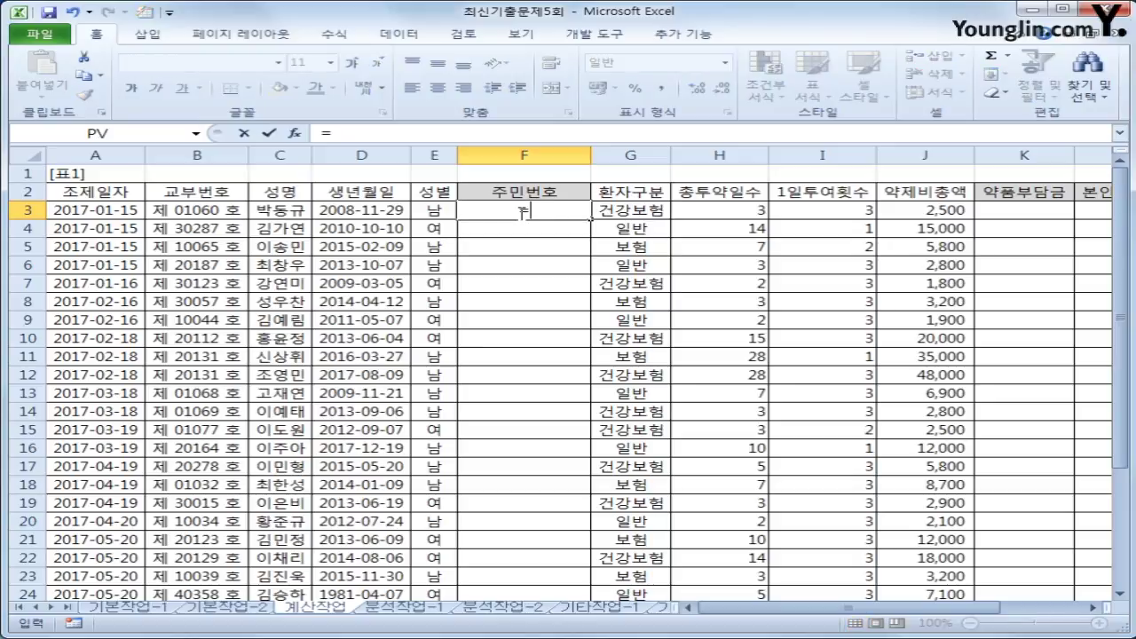
text(te)
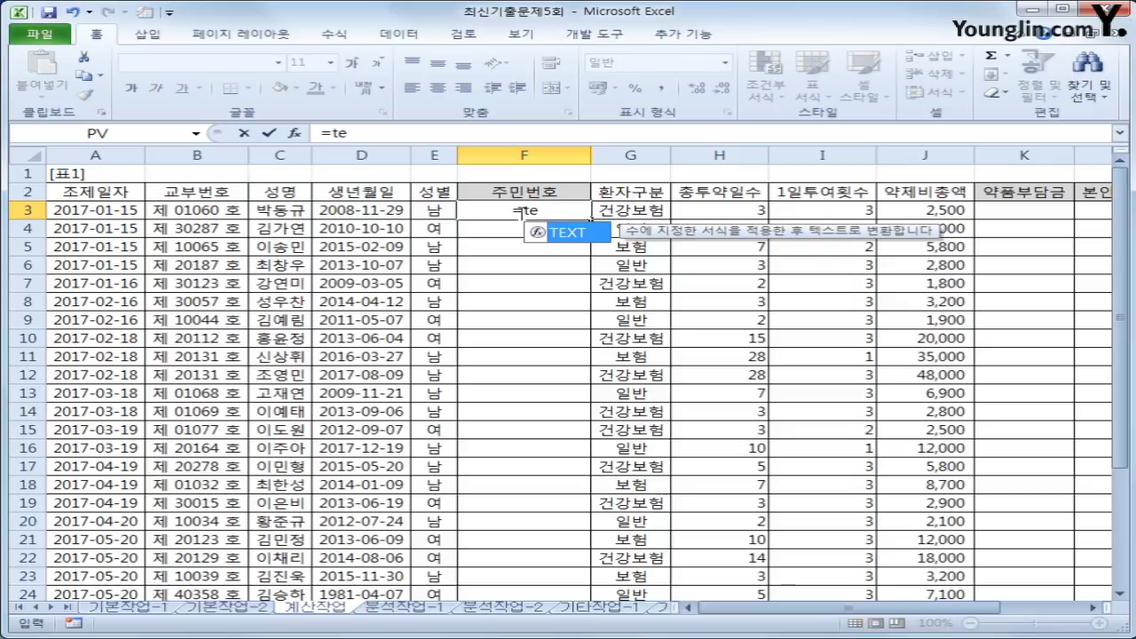
key(Tab)
key(Left)
key(Left)
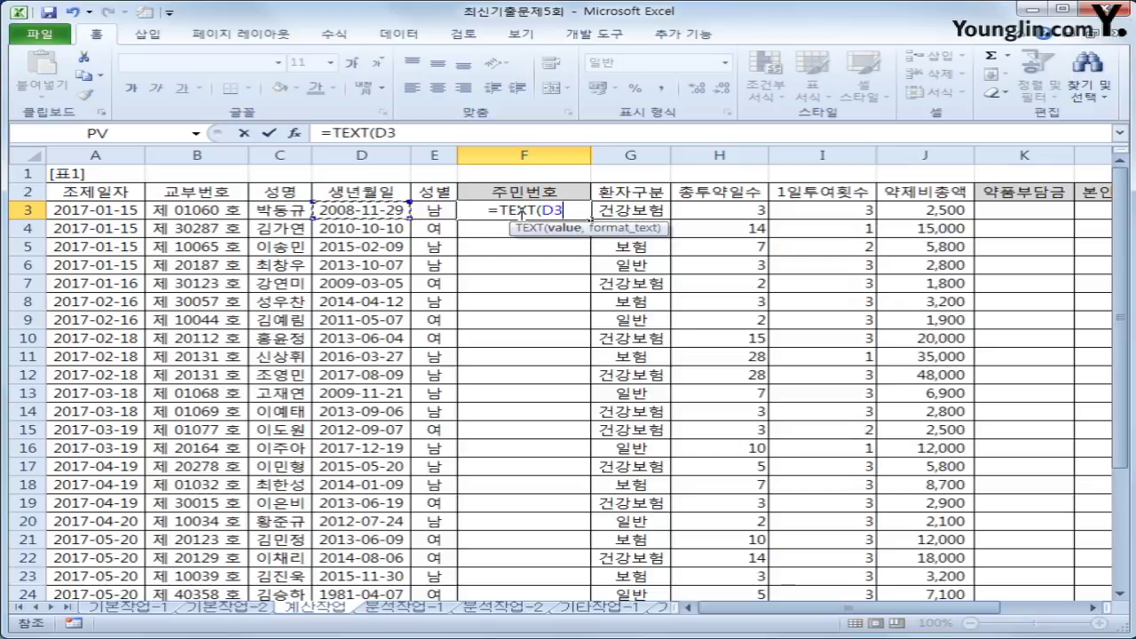
text(,")
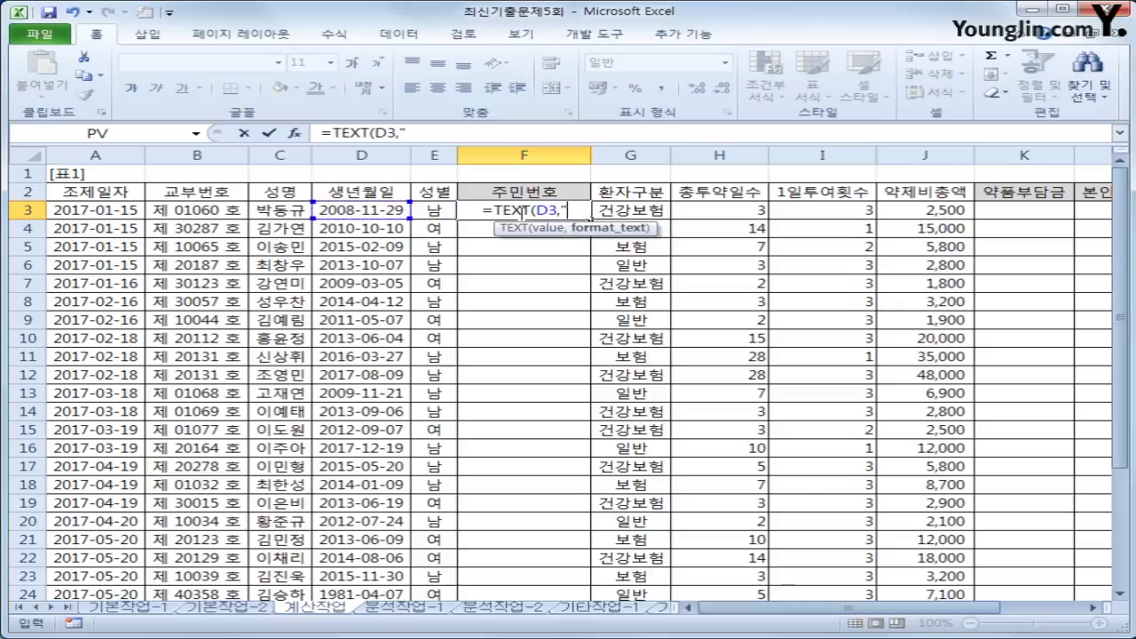
text(yy)
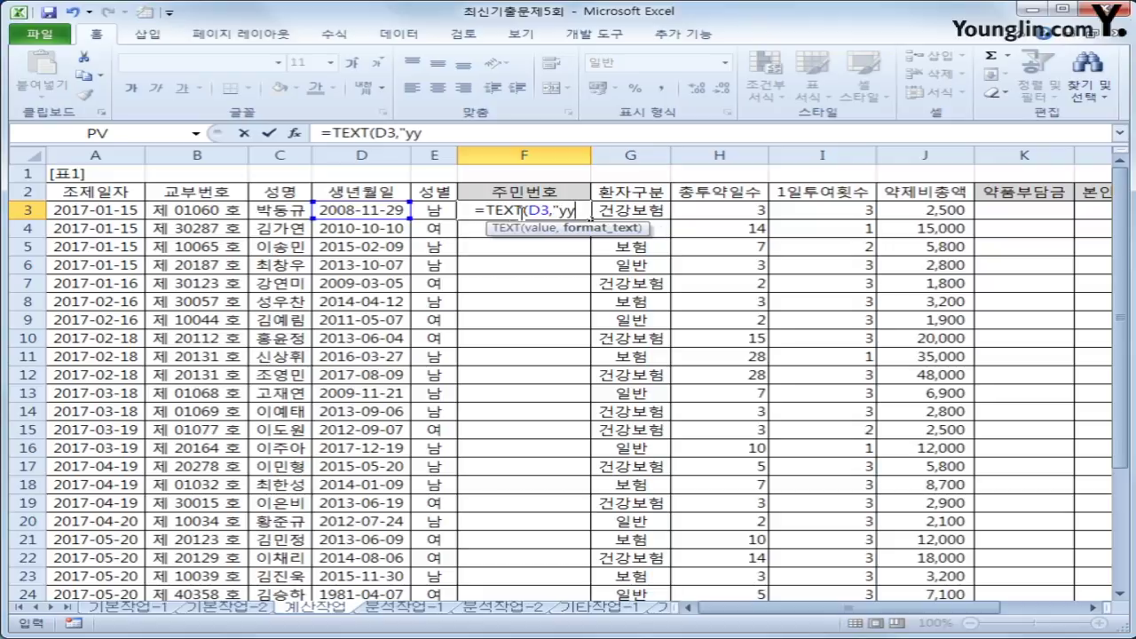
text(mmdd)
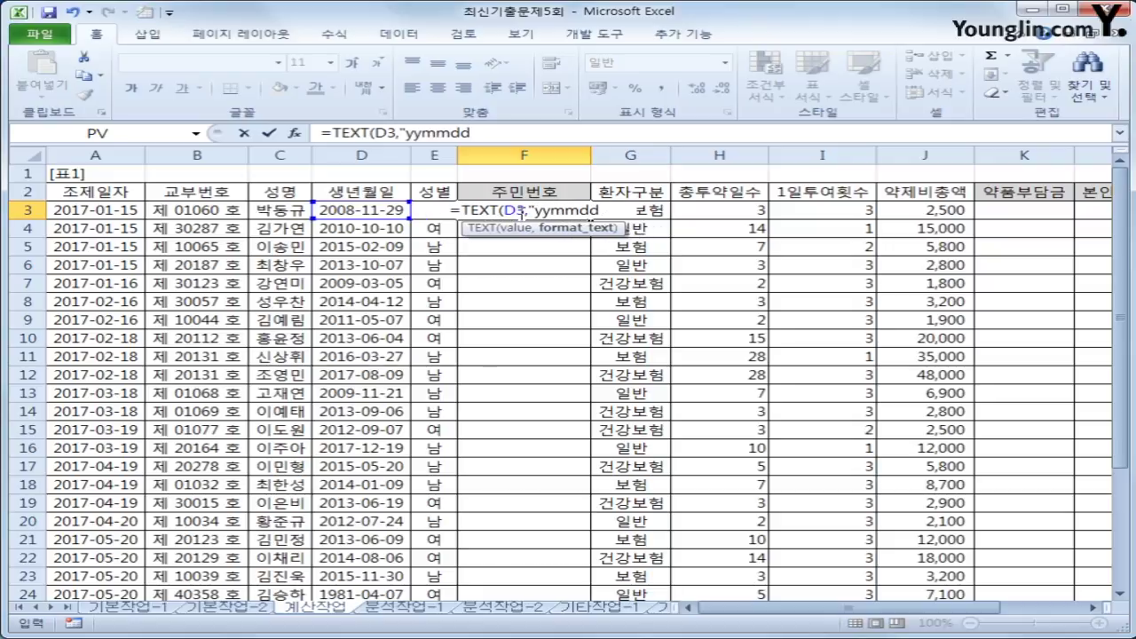
text("))
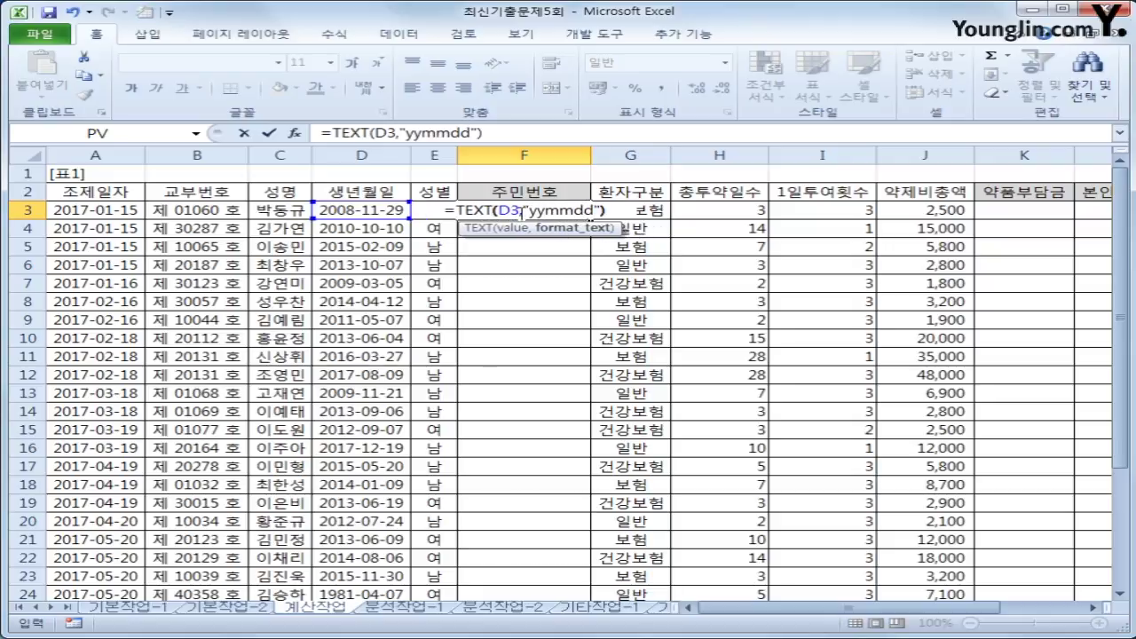
key(Return)
click(521, 214)
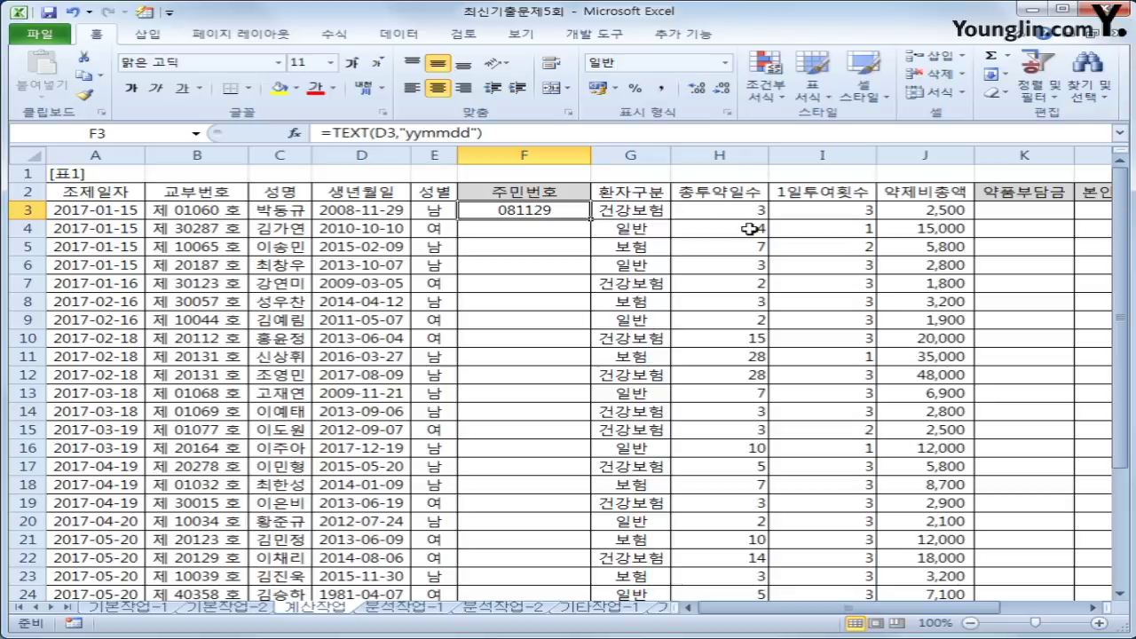
- Change F3's TEXT format to "yymmdd-" so a hyphen follows the date
click(470, 133)
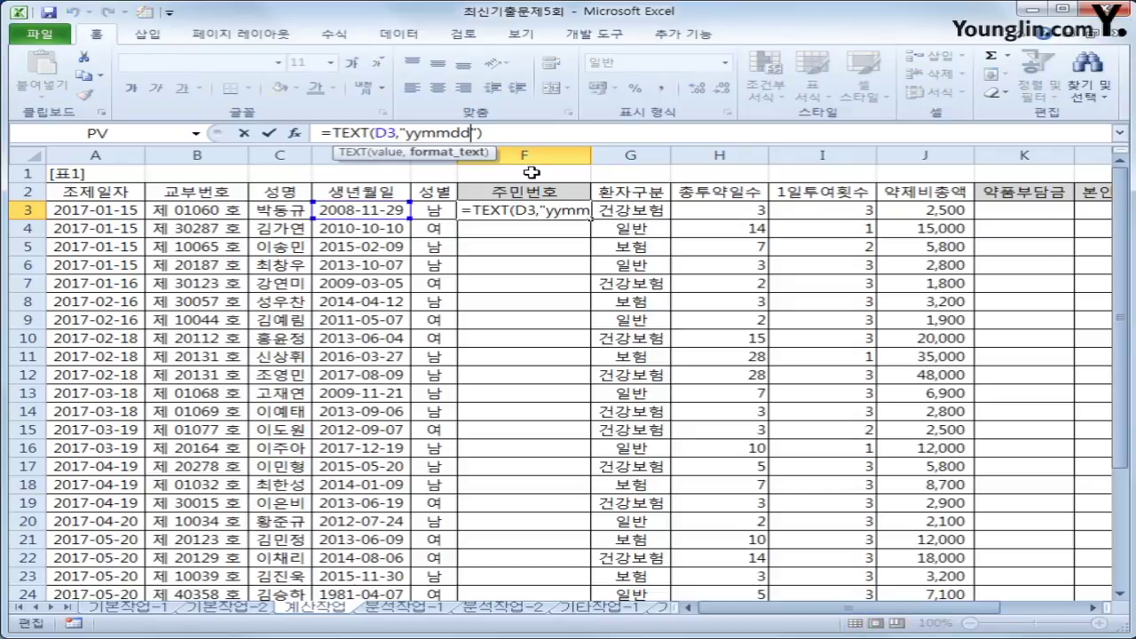
text(-)
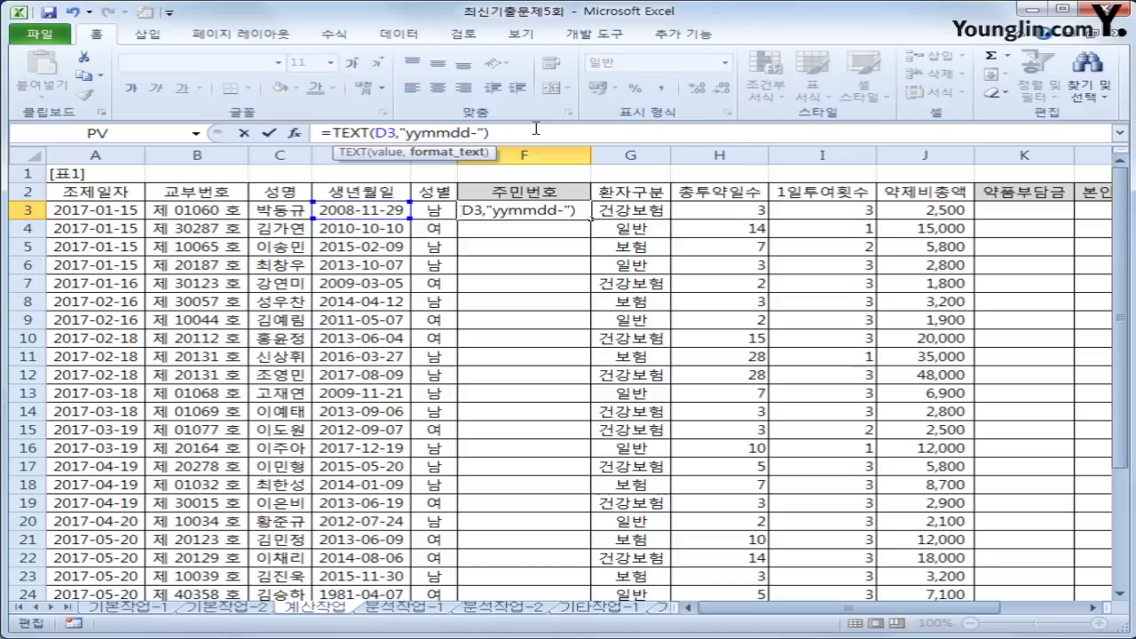
key(Return)
click(542, 216)
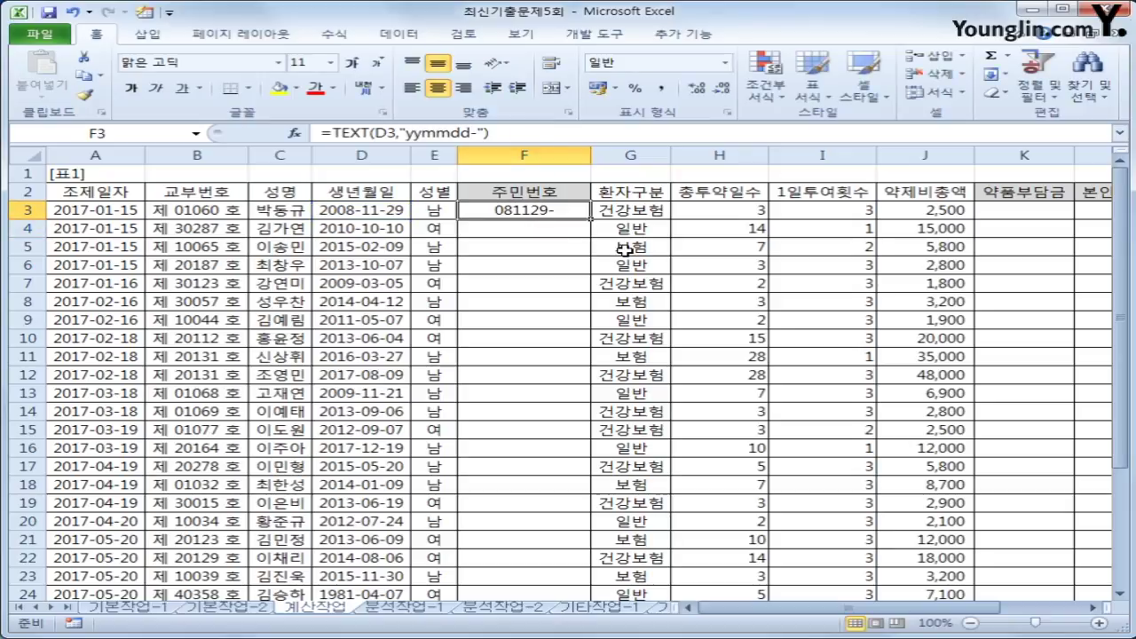
- Append &IF(E3="남", to F3's formula to test the patient's gender
click(490, 133)
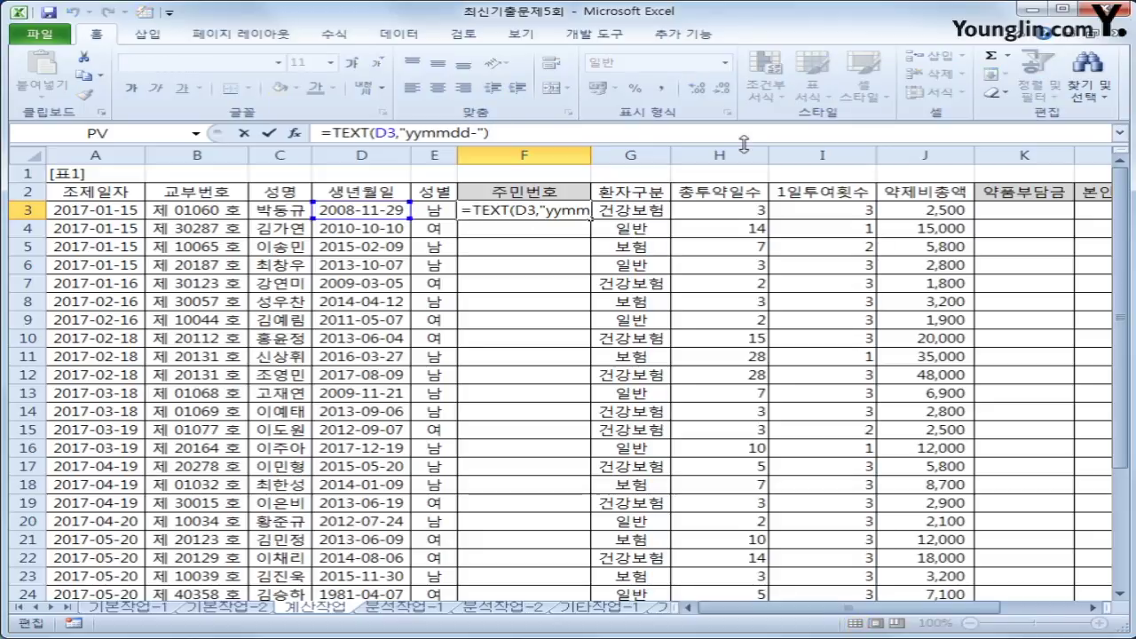
text(&)
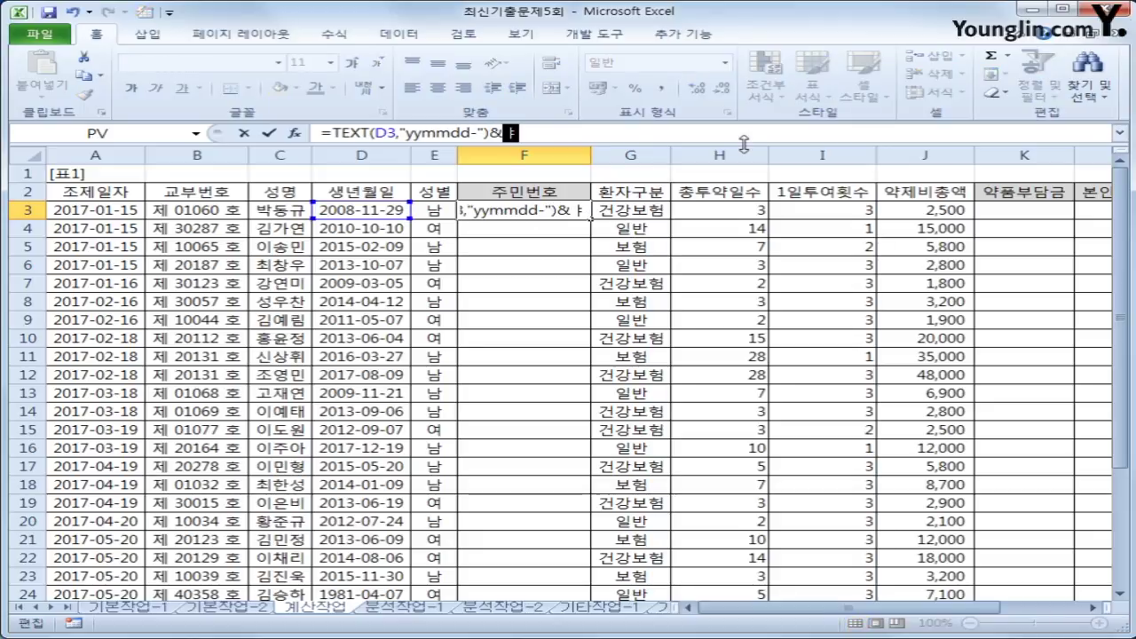
text(if()
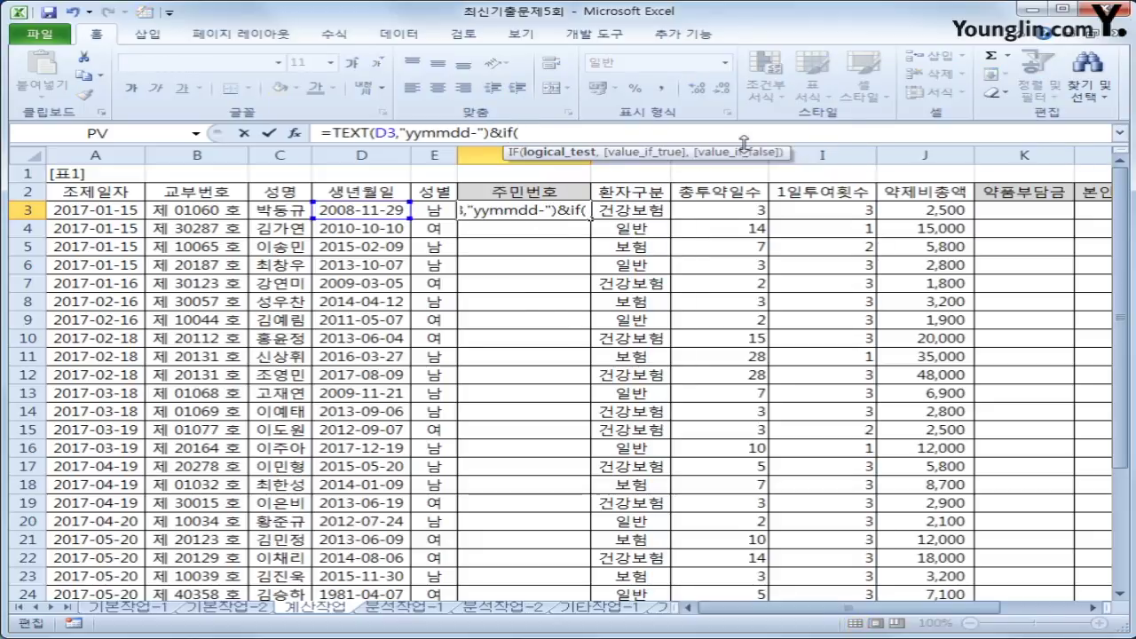
click(438, 213)
text(=)
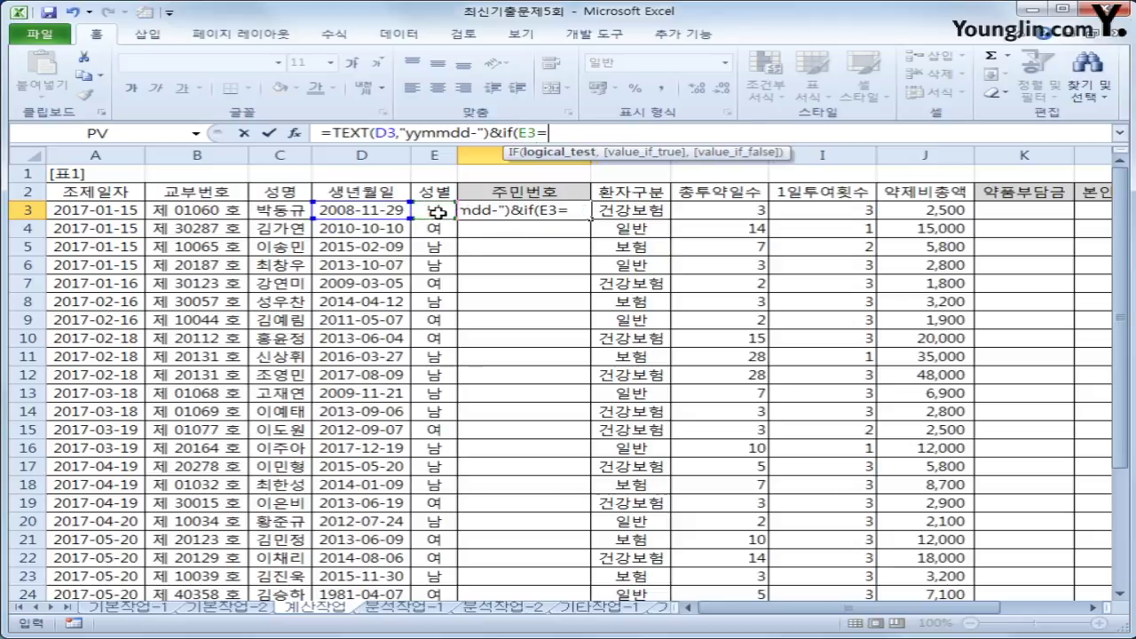
text("남")
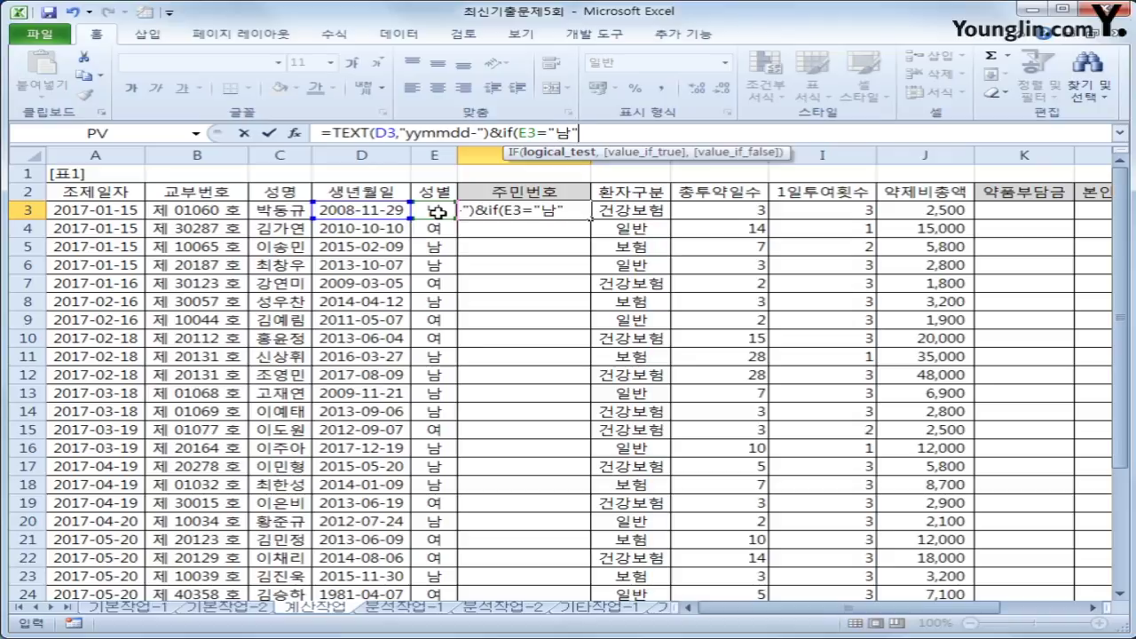
text(,)
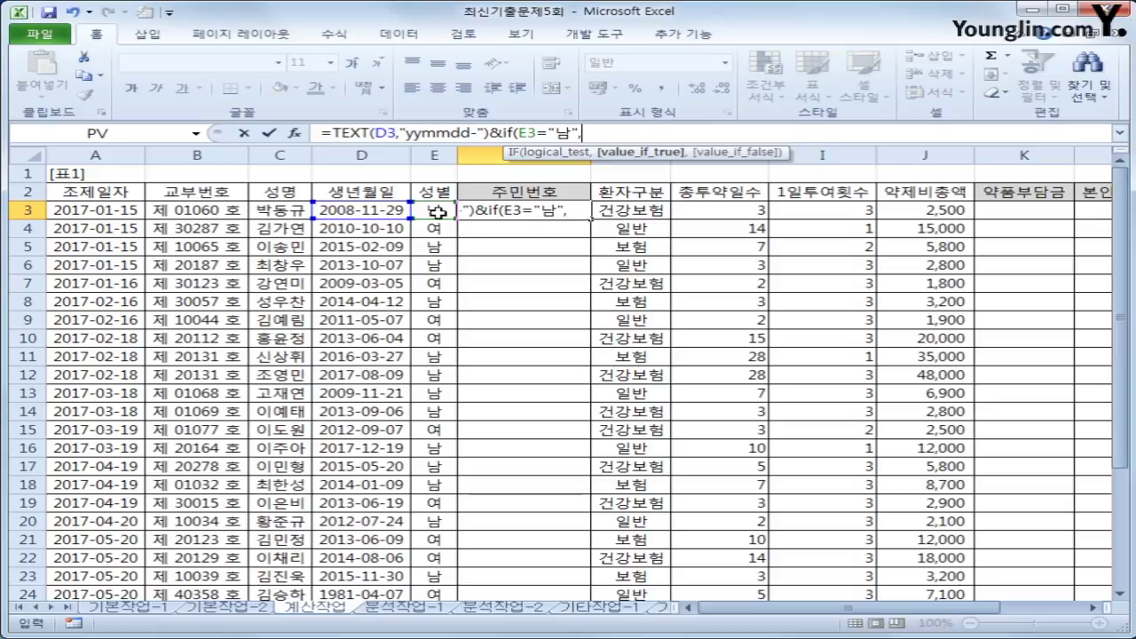
drag(1121, 222, 1121, 303)
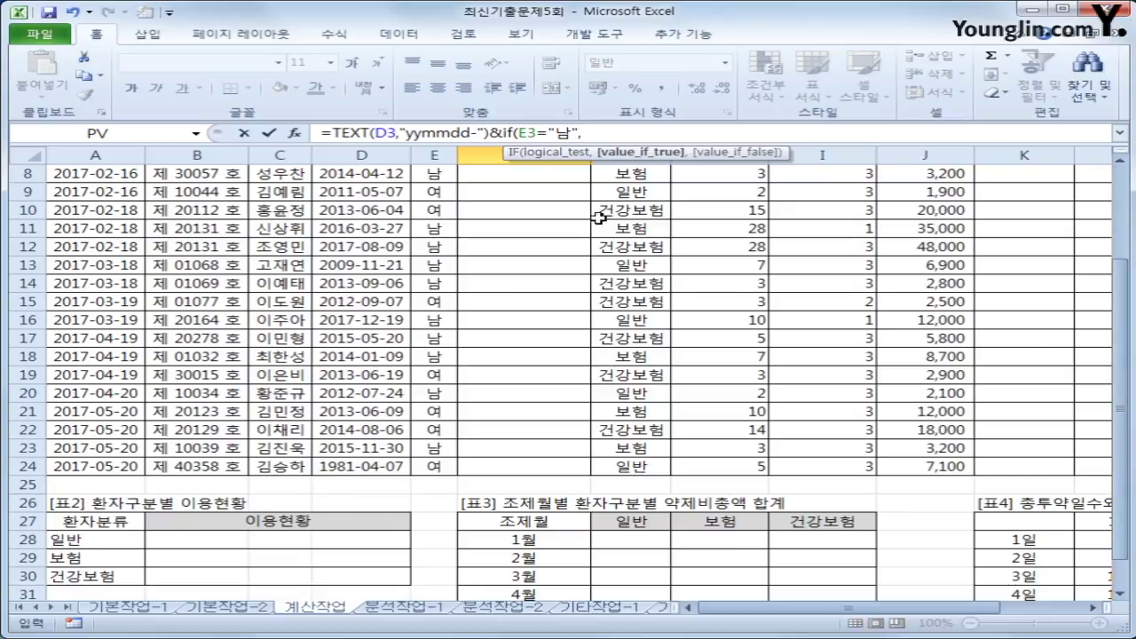
drag(1119, 369, 1133, 252)
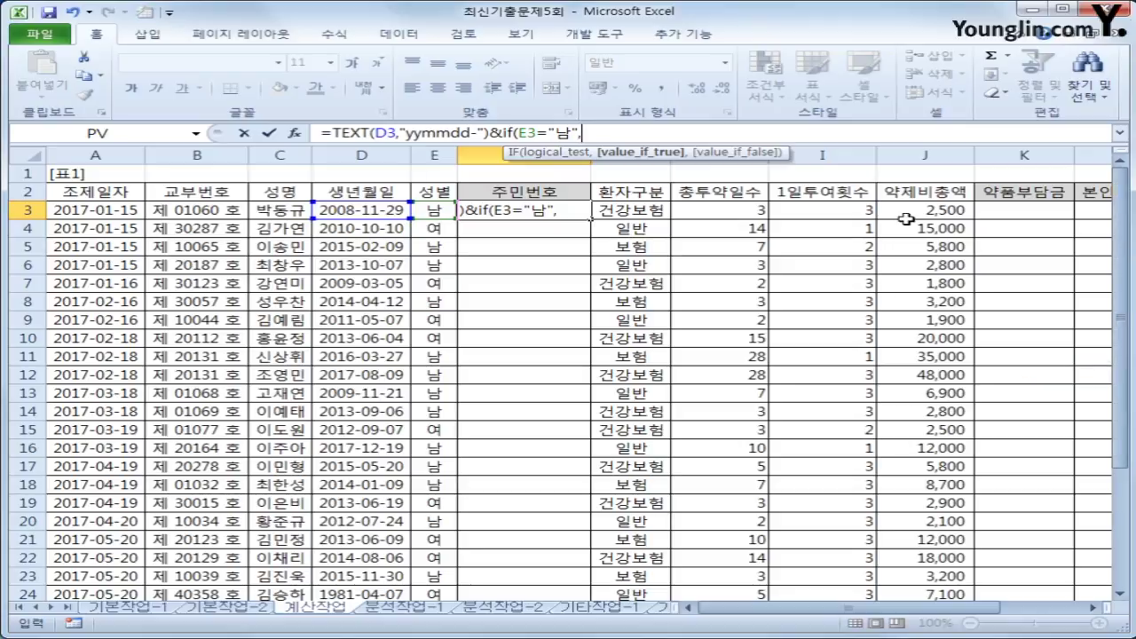
text(1)
key(BackSpace)
- Add the IF(YEAR(D3)>=2000,3,1) and IF(YEAR(D3)>=2000,4,2) checks, making F3 show 081129-3
text(if(year()
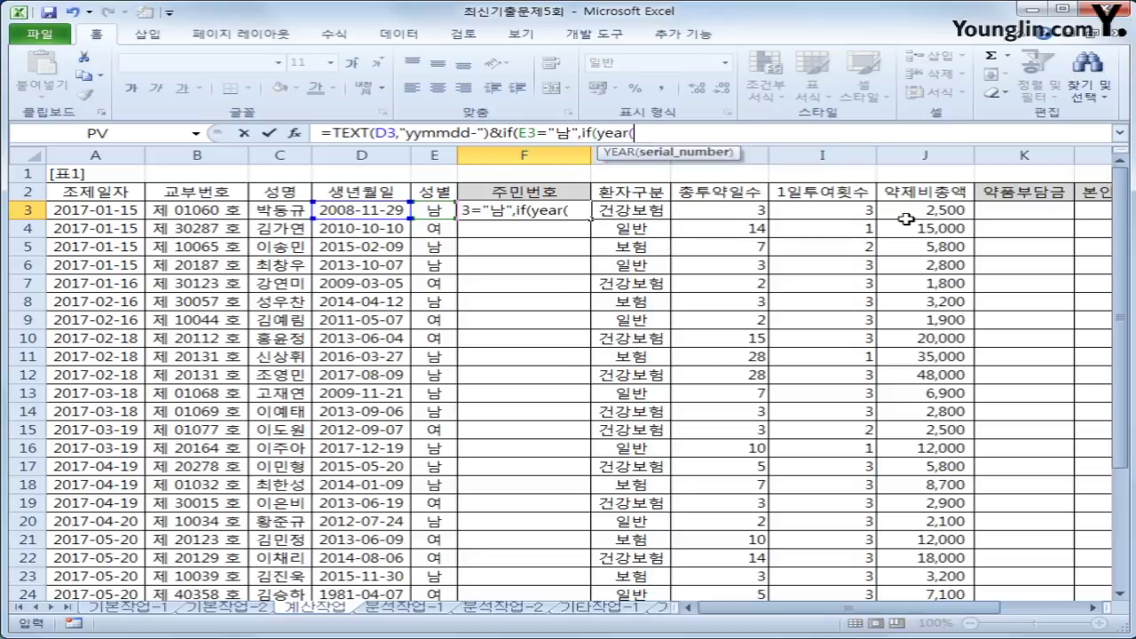
click(354, 211)
text())
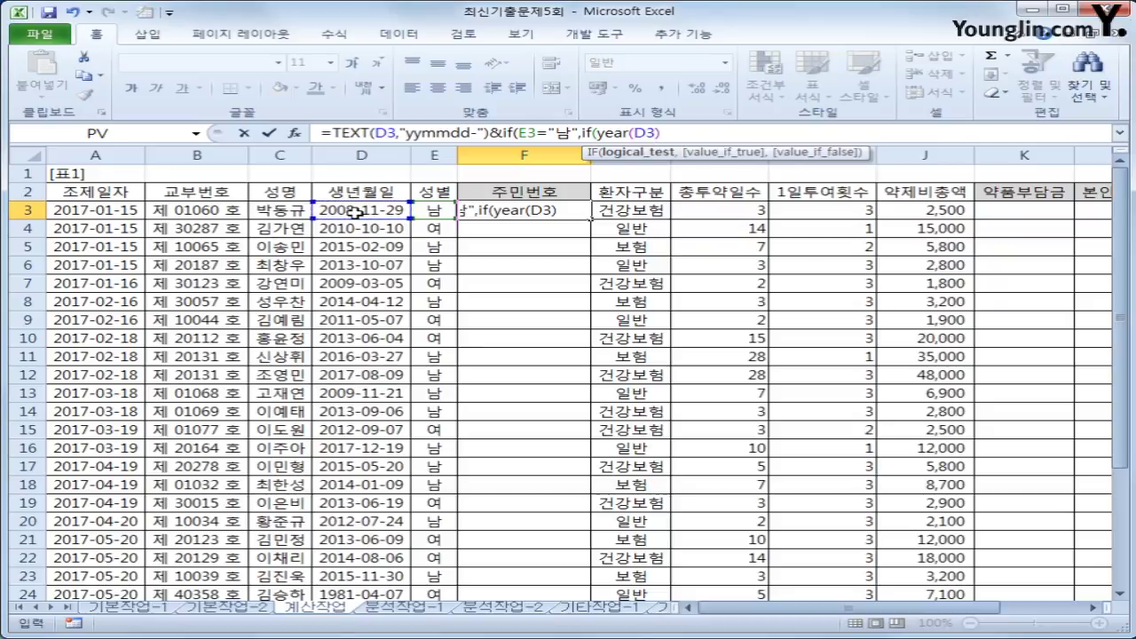
text(>=2000,)
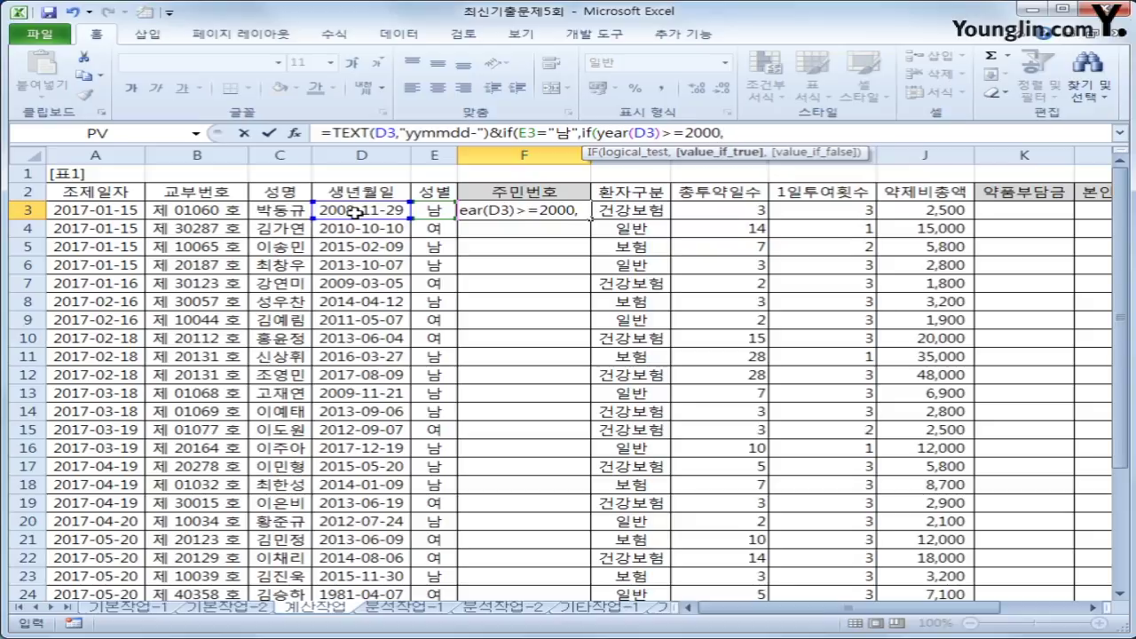
text(3,)
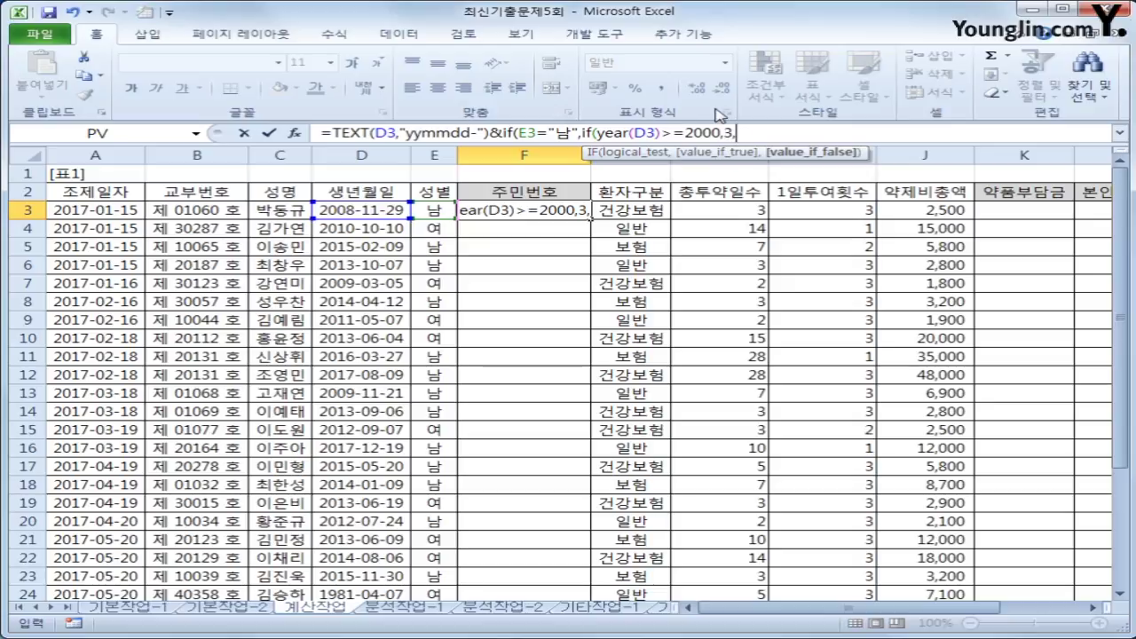
text(1)
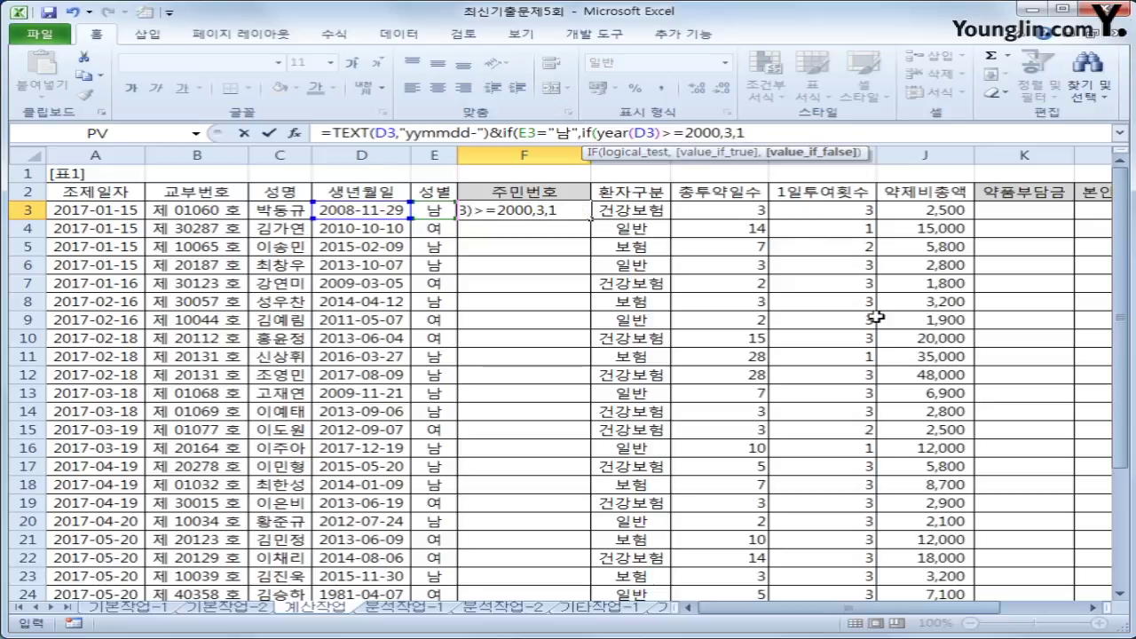
text(),if()
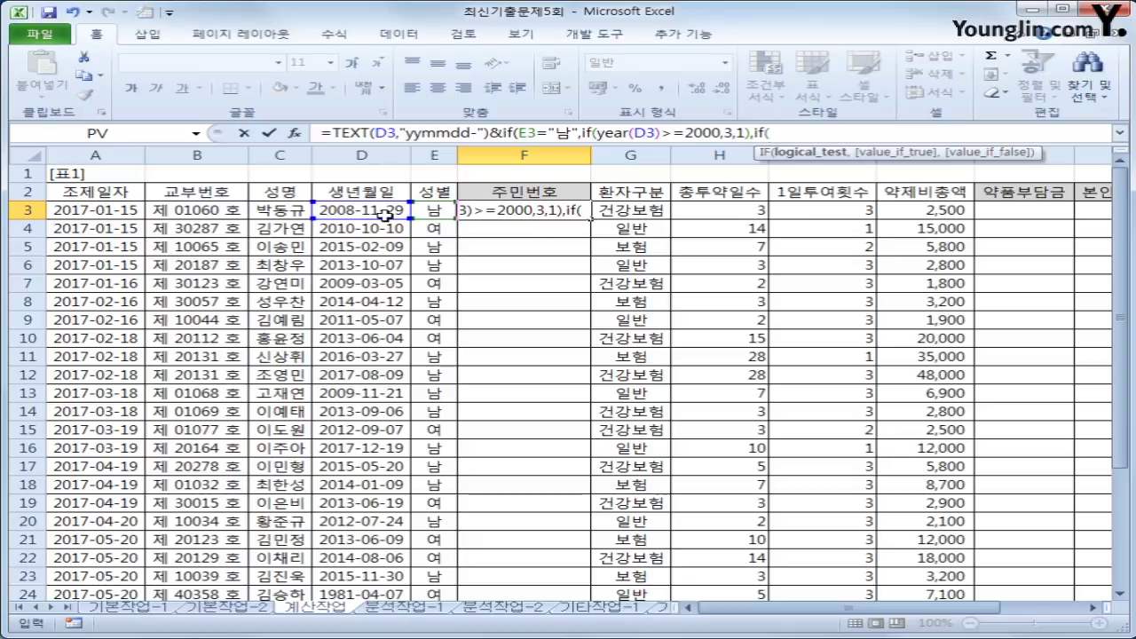
text(year()
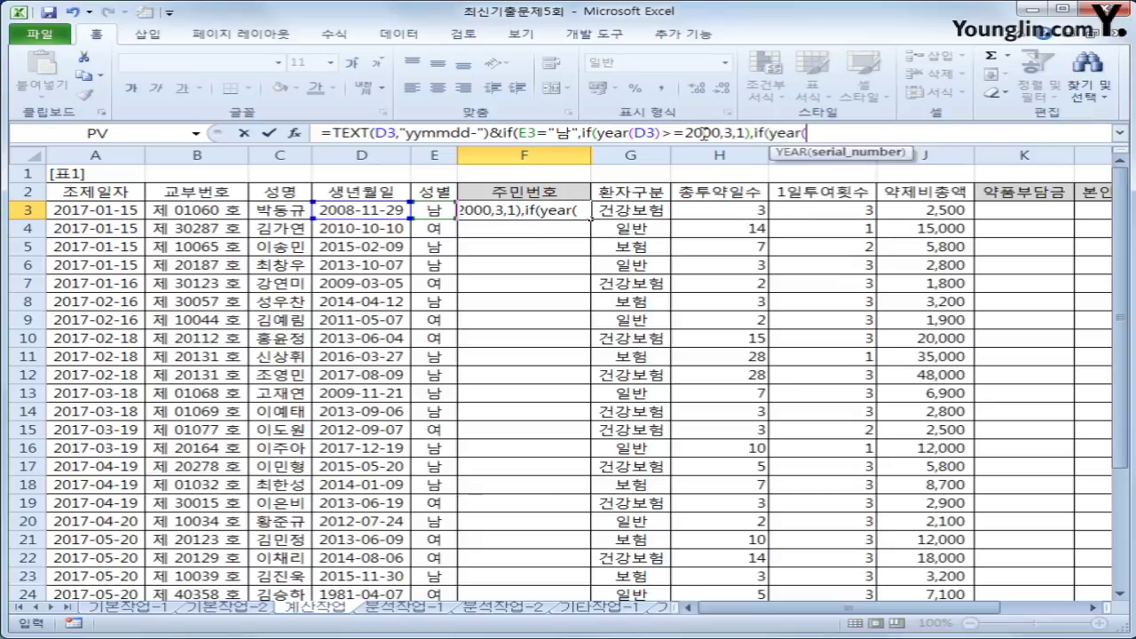
click(358, 211)
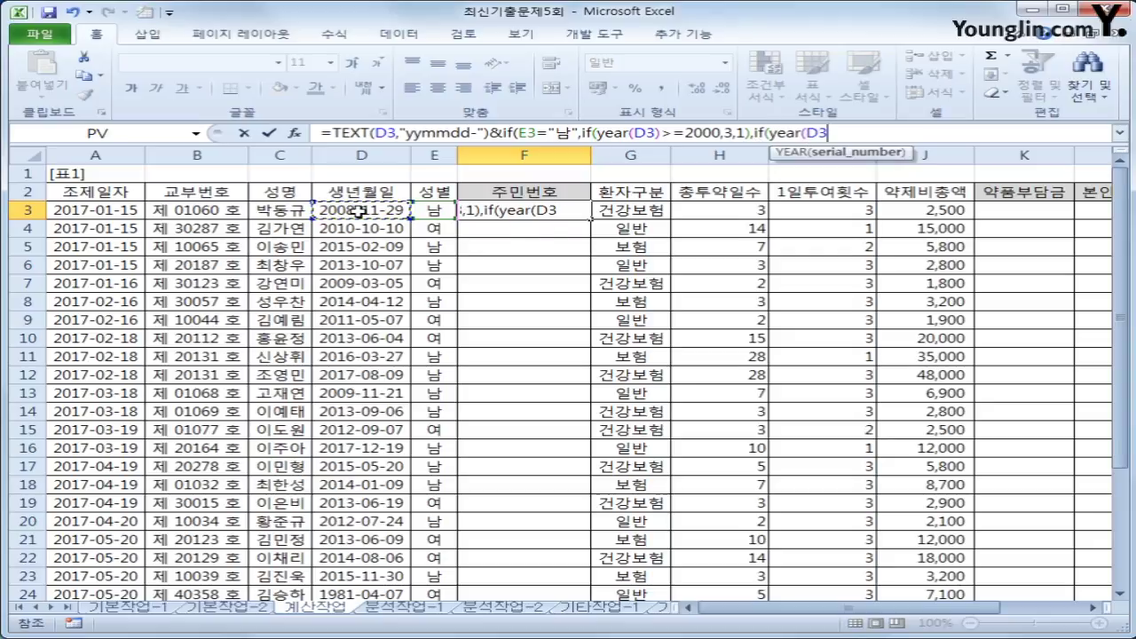
text()>=2000)
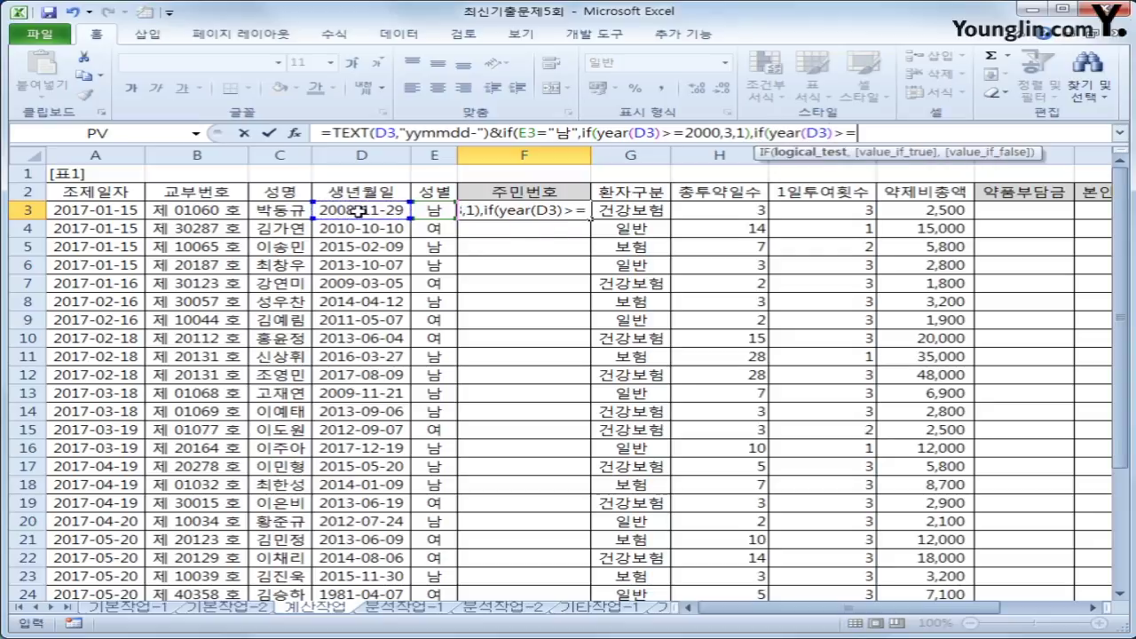
text(,)
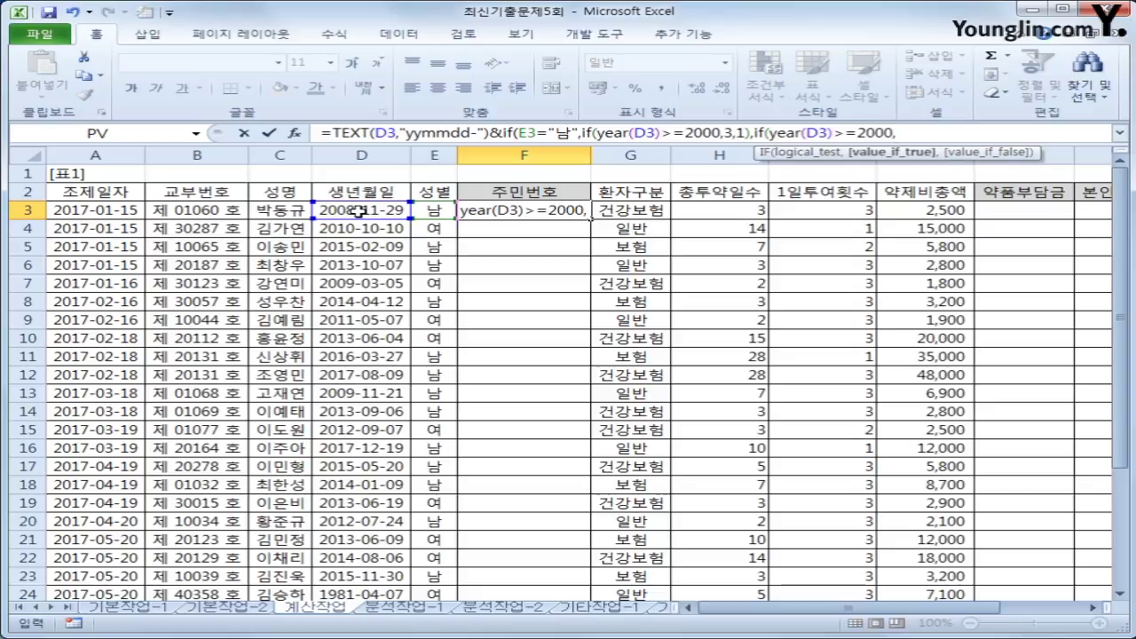
text(4,)
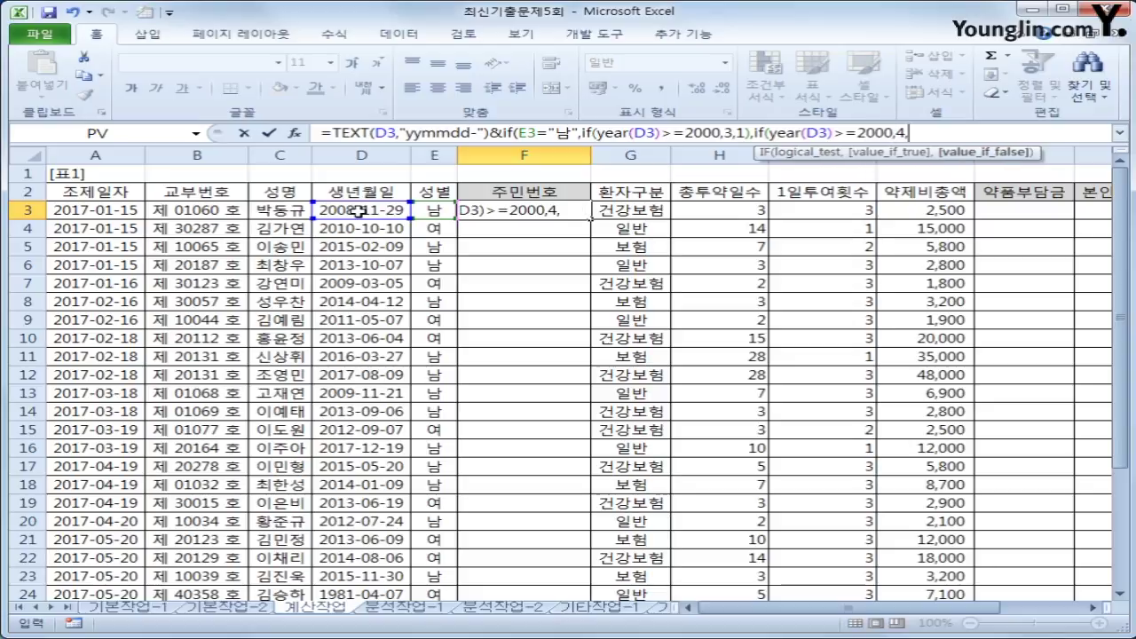
text(2))
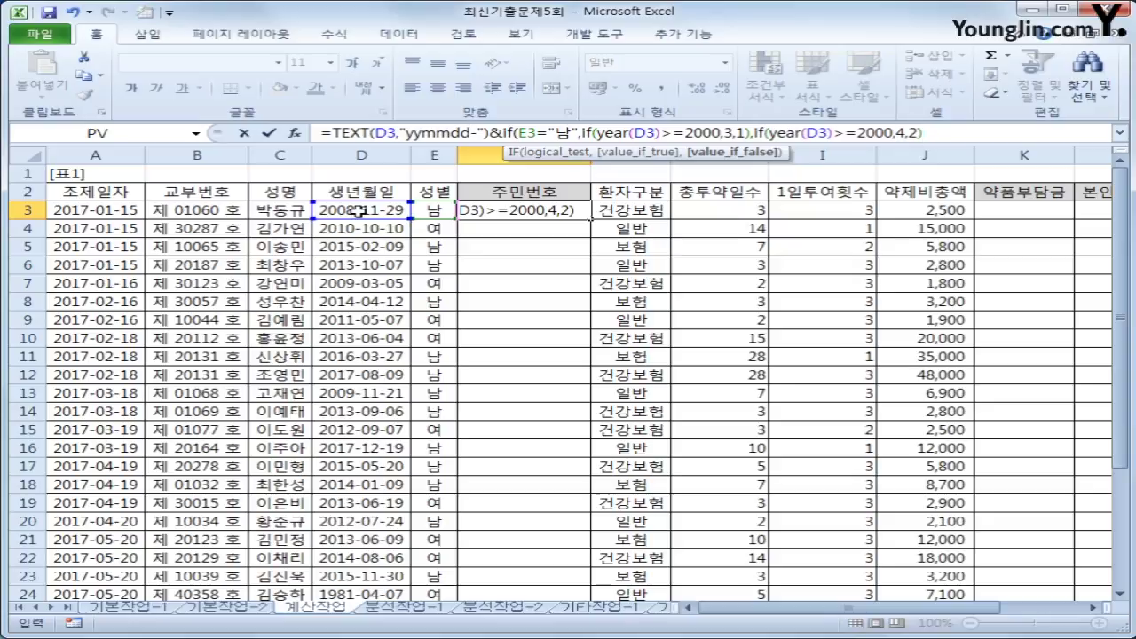
text())
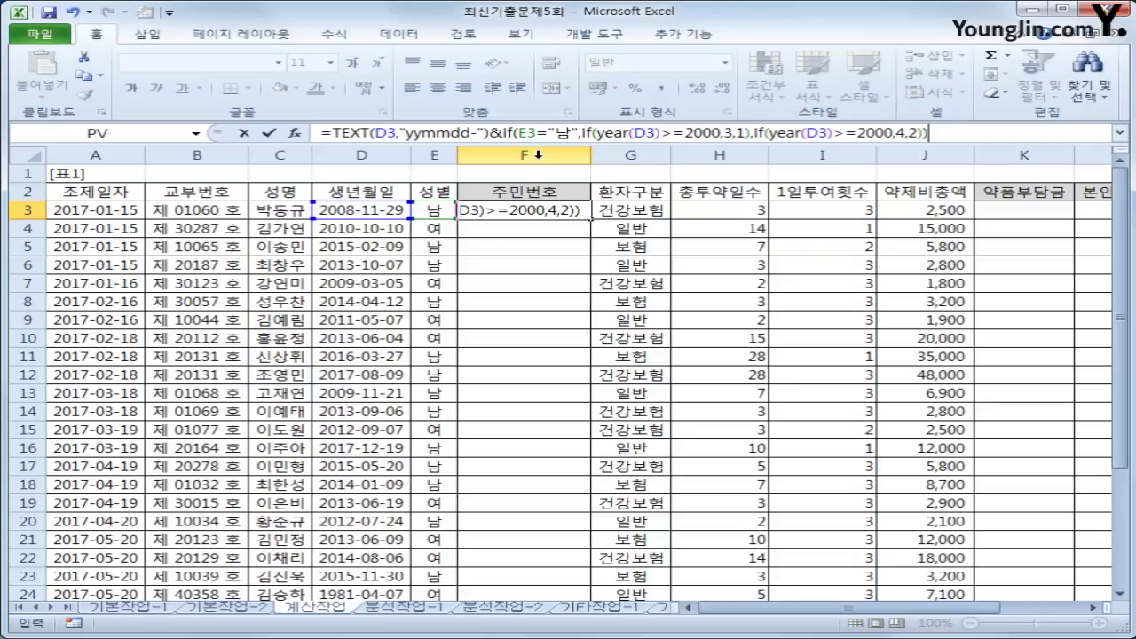
key(Return)
click(553, 211)
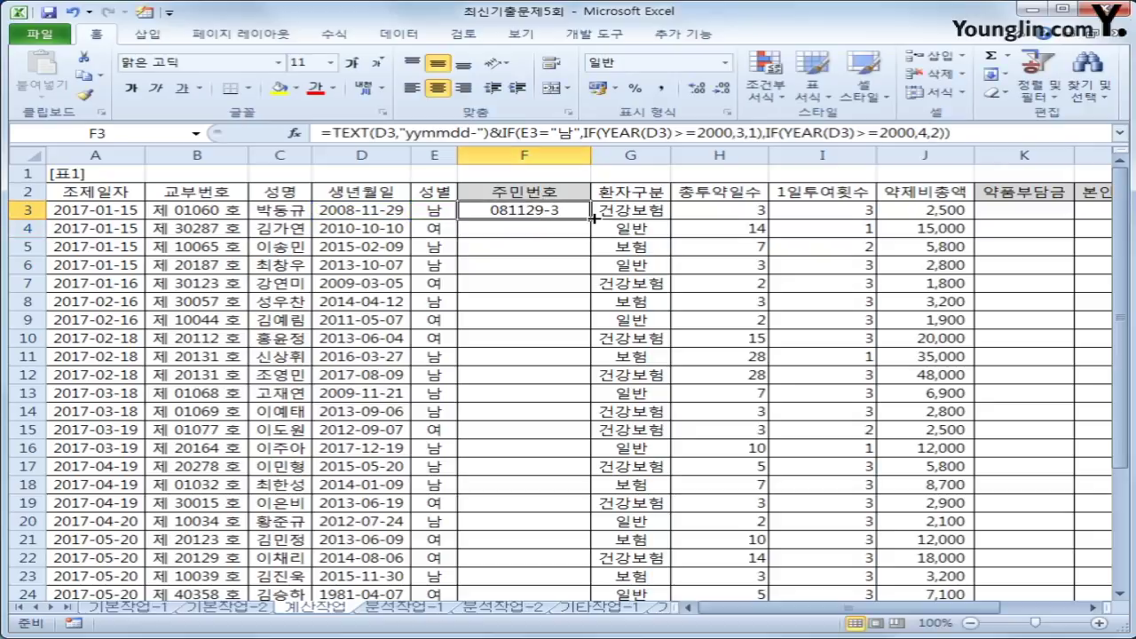
- Fill F3's 주민번호 formula down to F24 and check the last row's result
double_click(591, 217)
scroll(577, 275, down, 2)
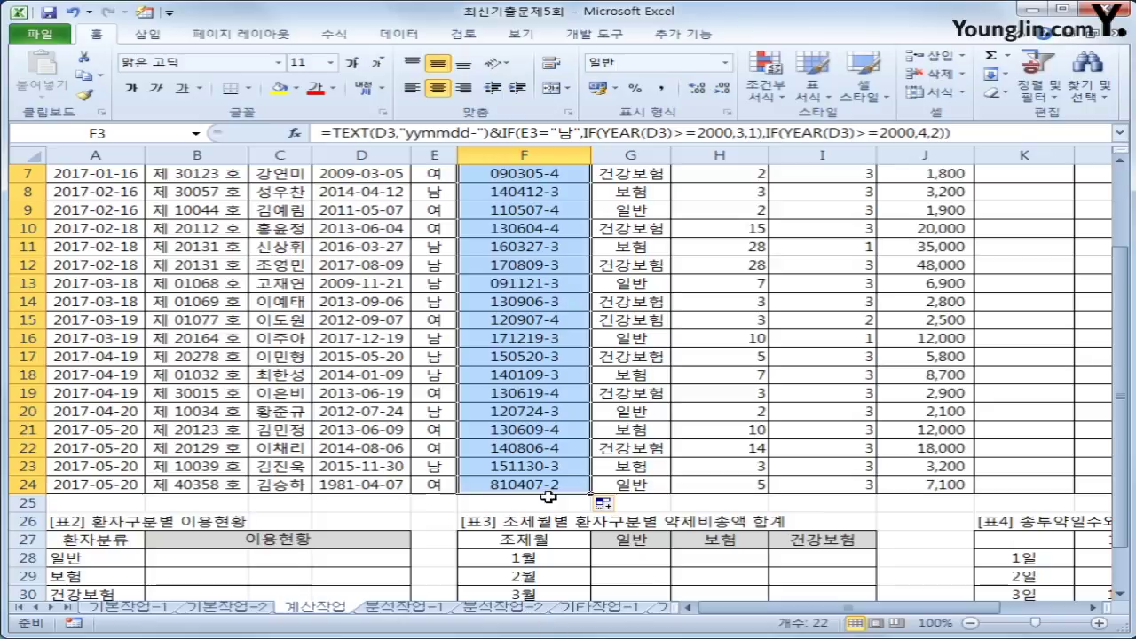
click(550, 485)
scroll(559, 538, up, 1)
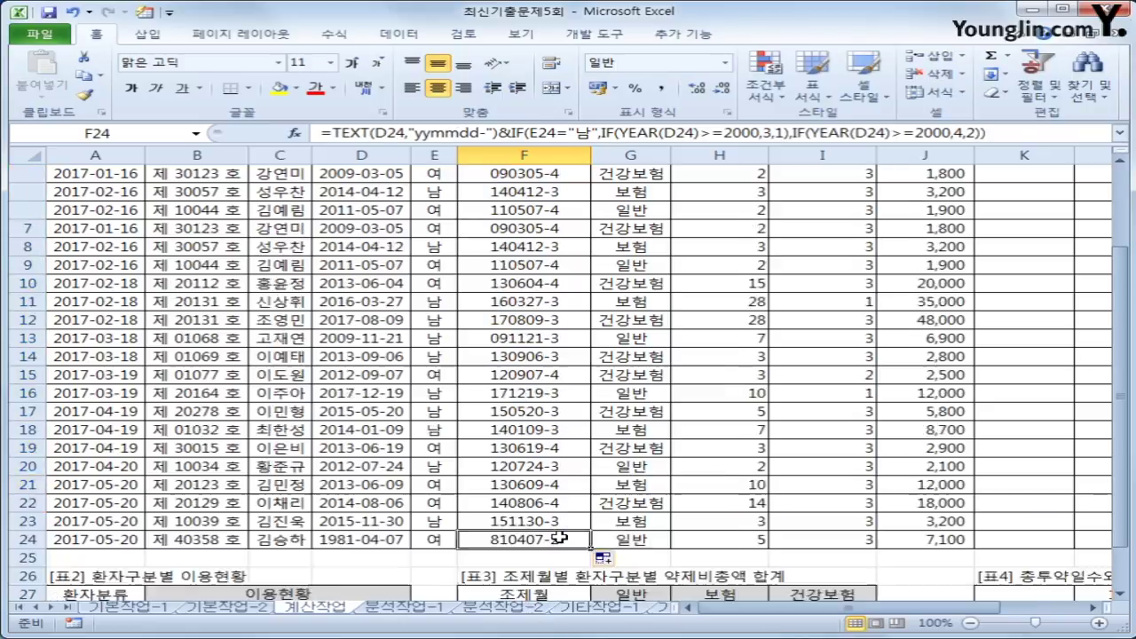
scroll(559, 538, up, 1)
click(532, 207)
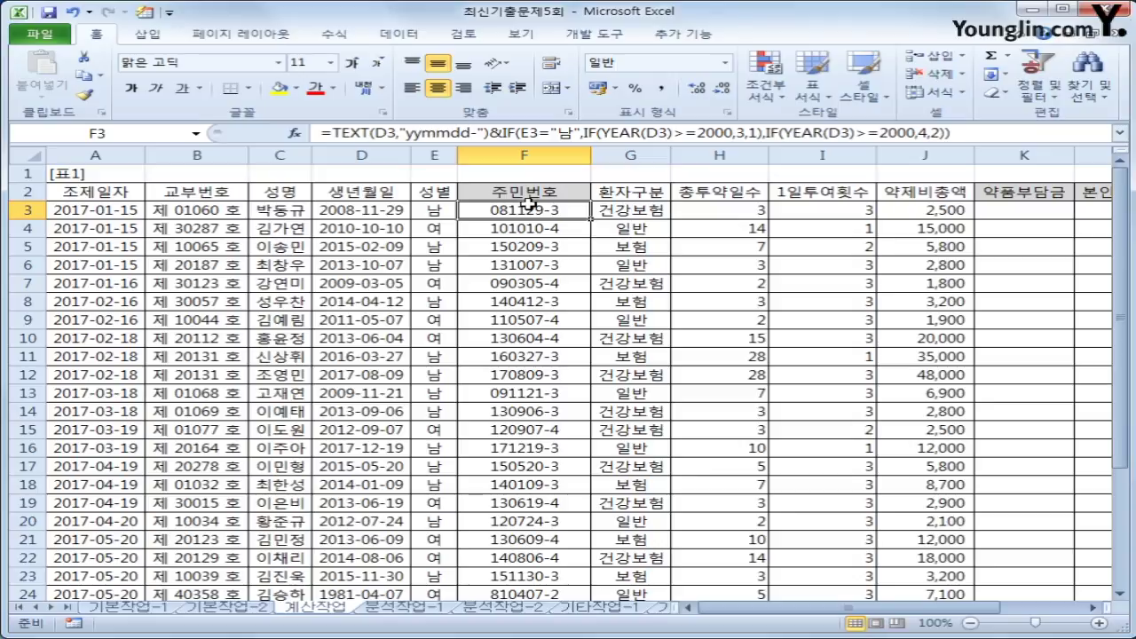
- Append &"******" to F3's formula and fill it down to F24
click(978, 132)
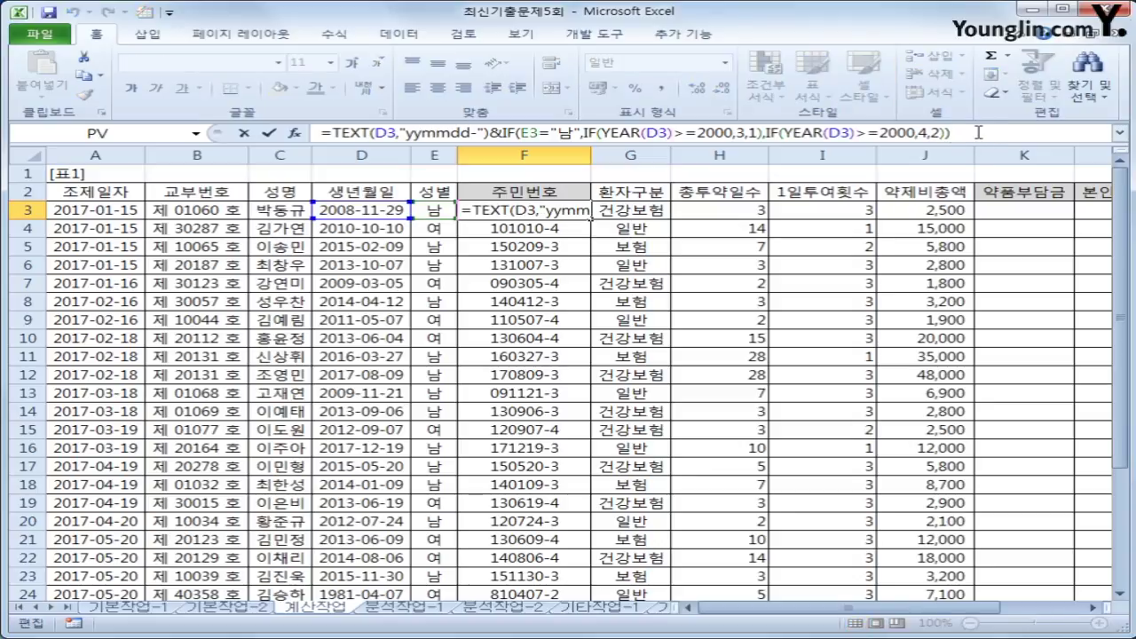
text(&")
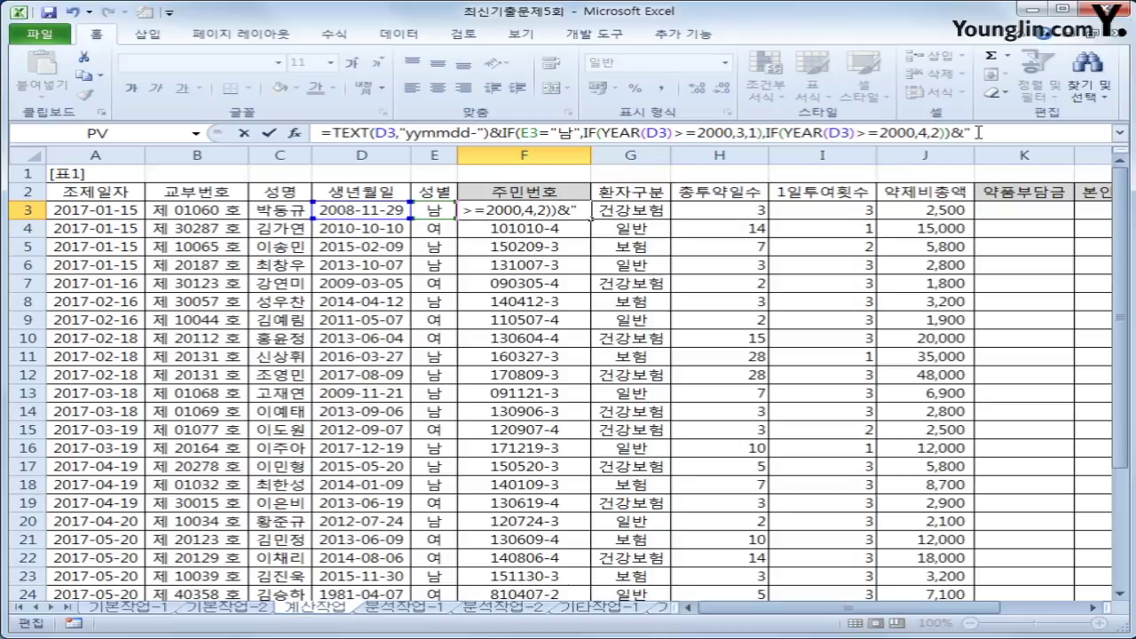
text(******")
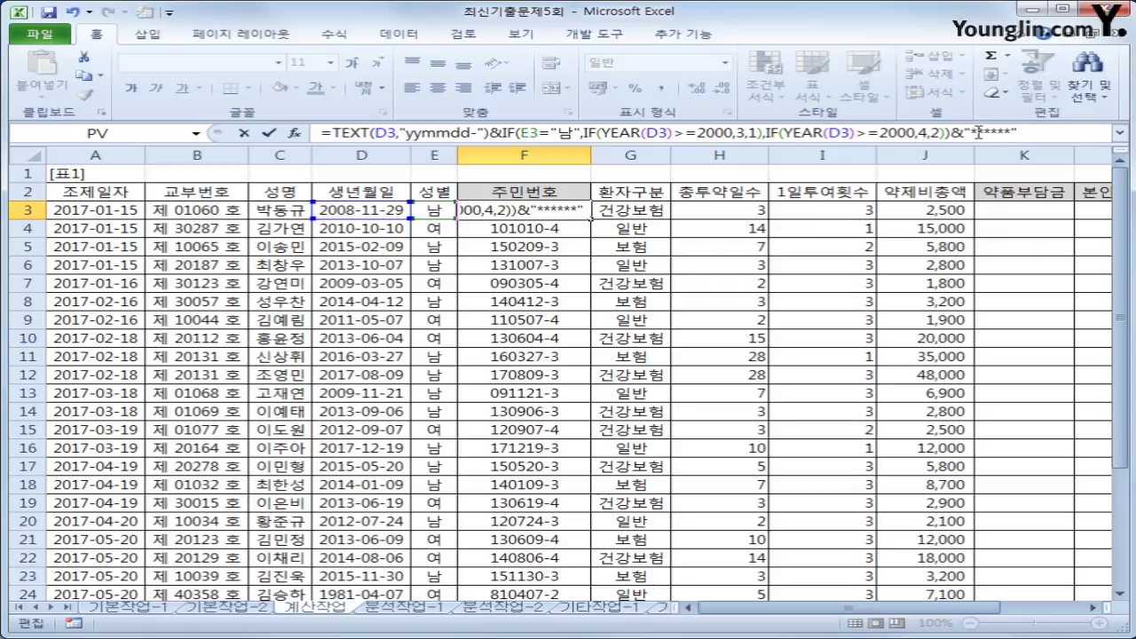
key(Return)
key(Up)
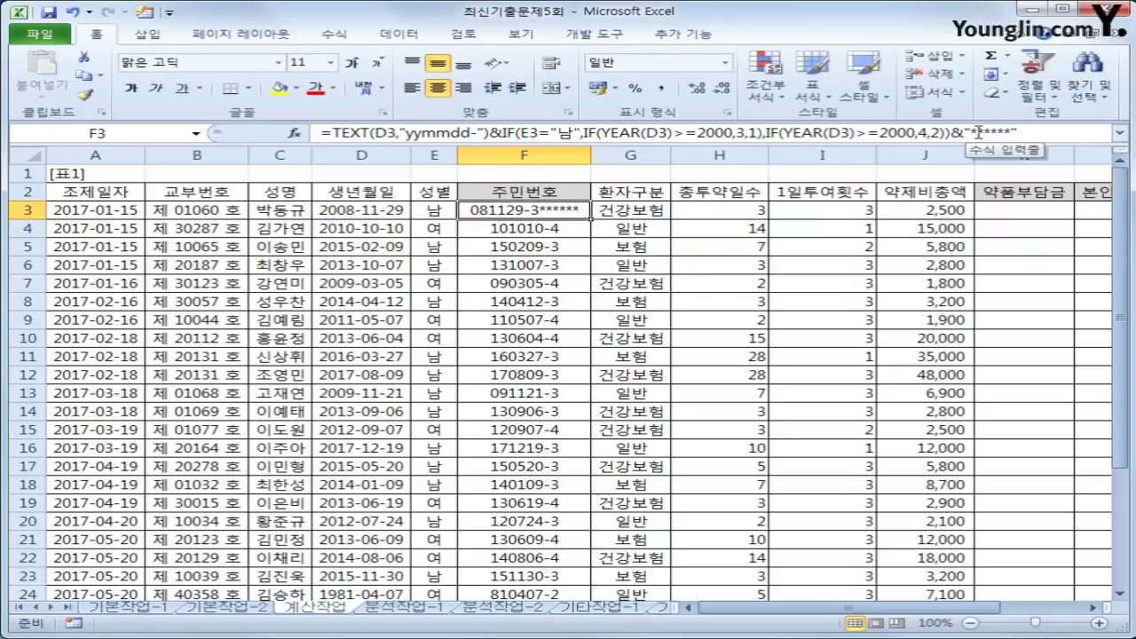
double_click(591, 219)
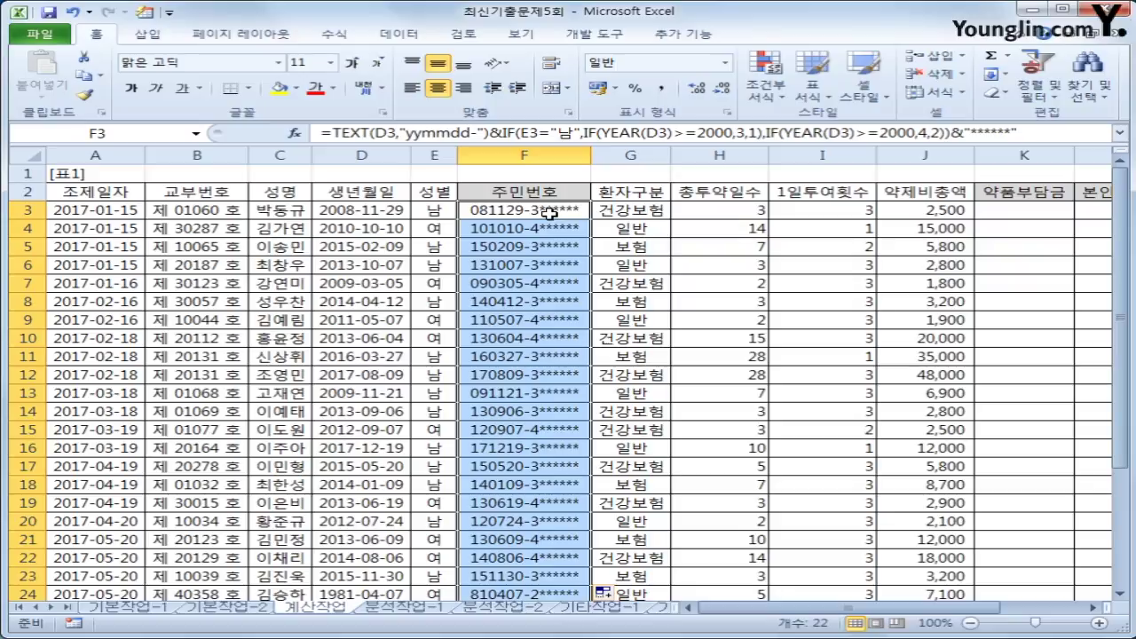
click(716, 216)
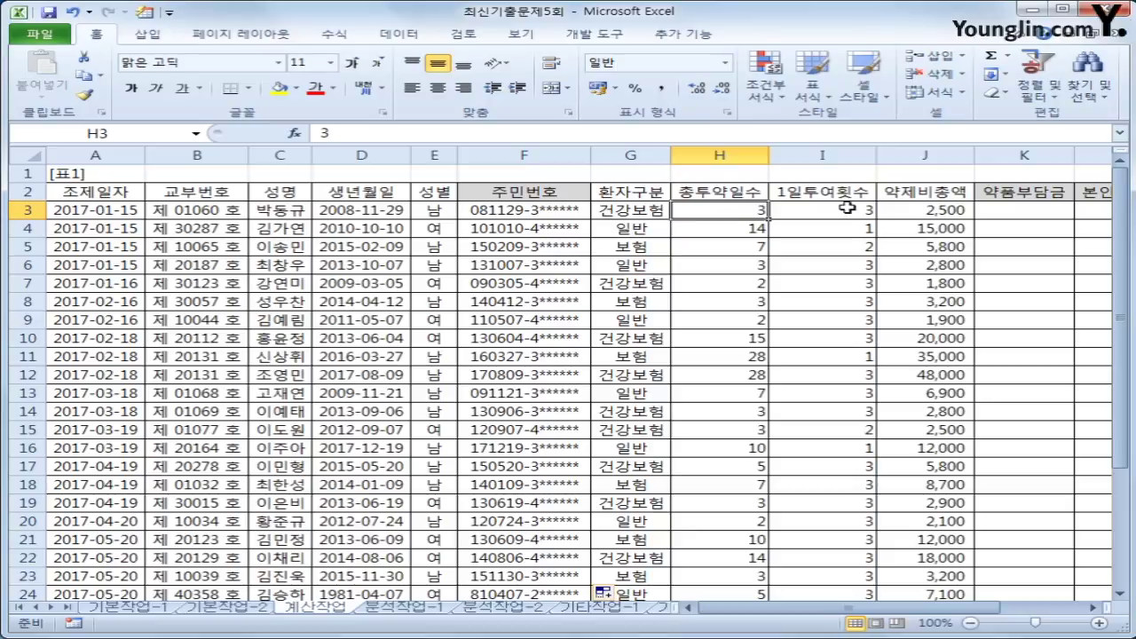
click(848, 208)
click(920, 211)
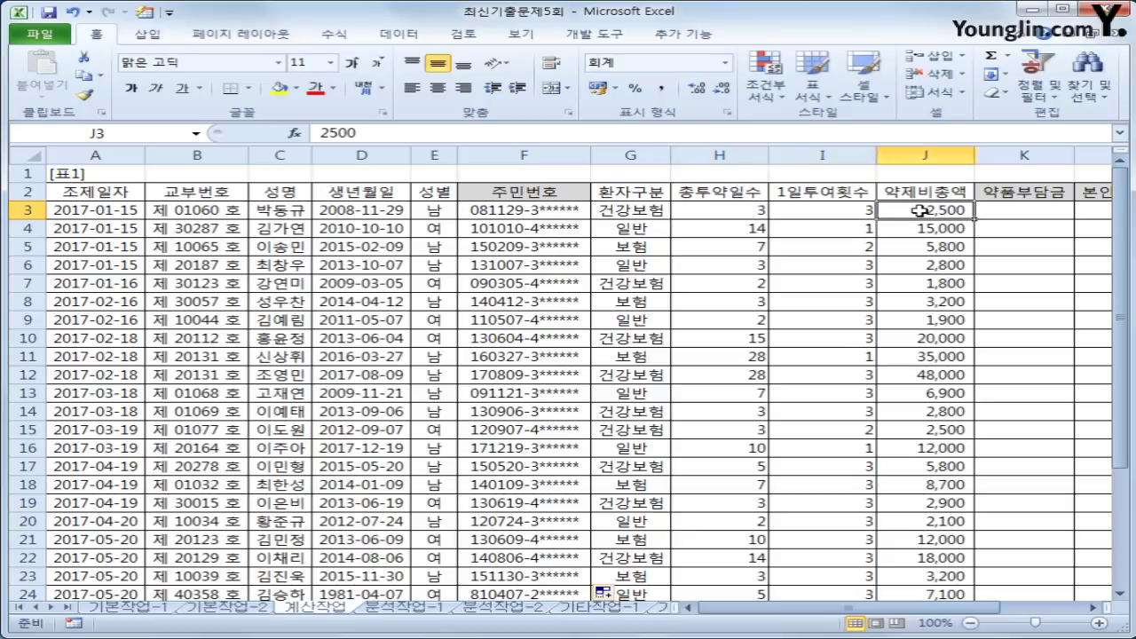
scroll(920, 245, down, 3)
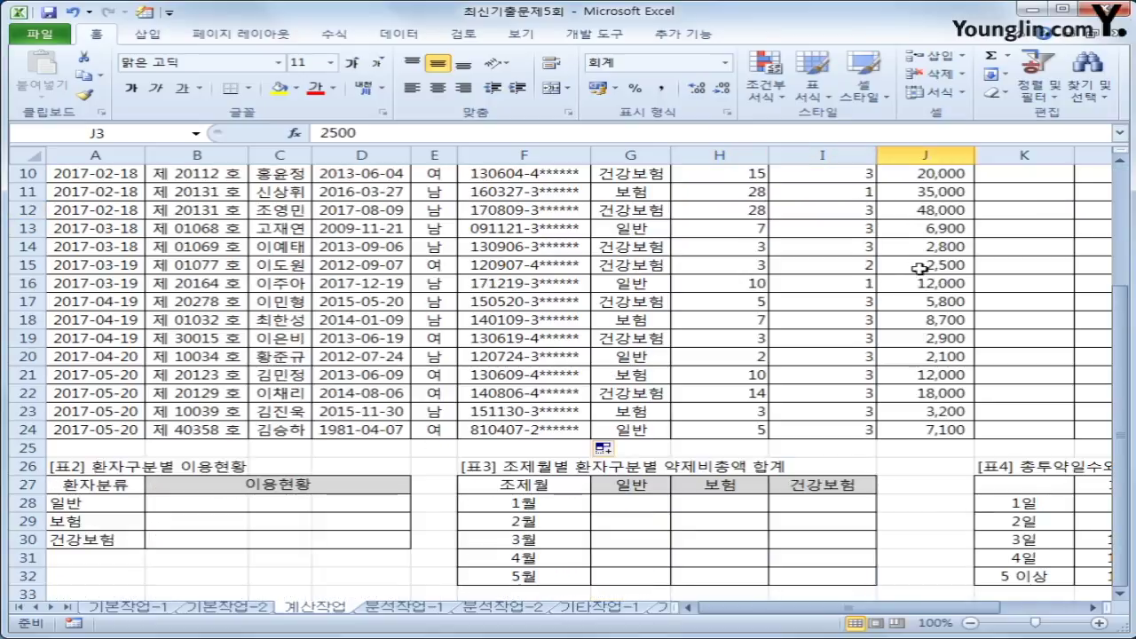
scroll(972, 589, right, 3)
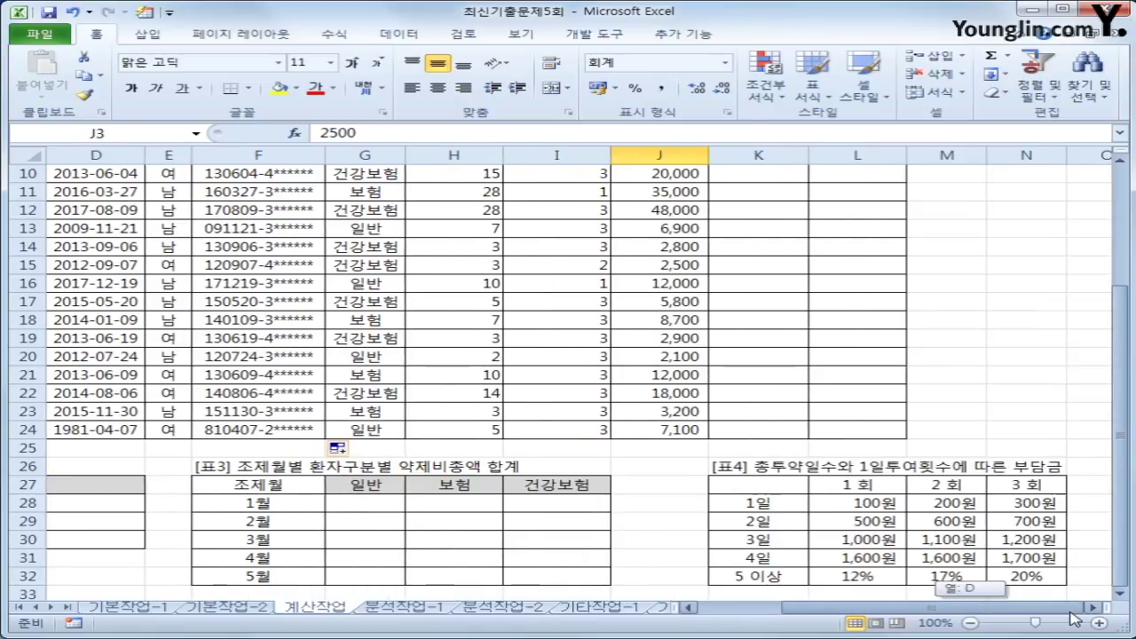
scroll(990, 577, down, 1)
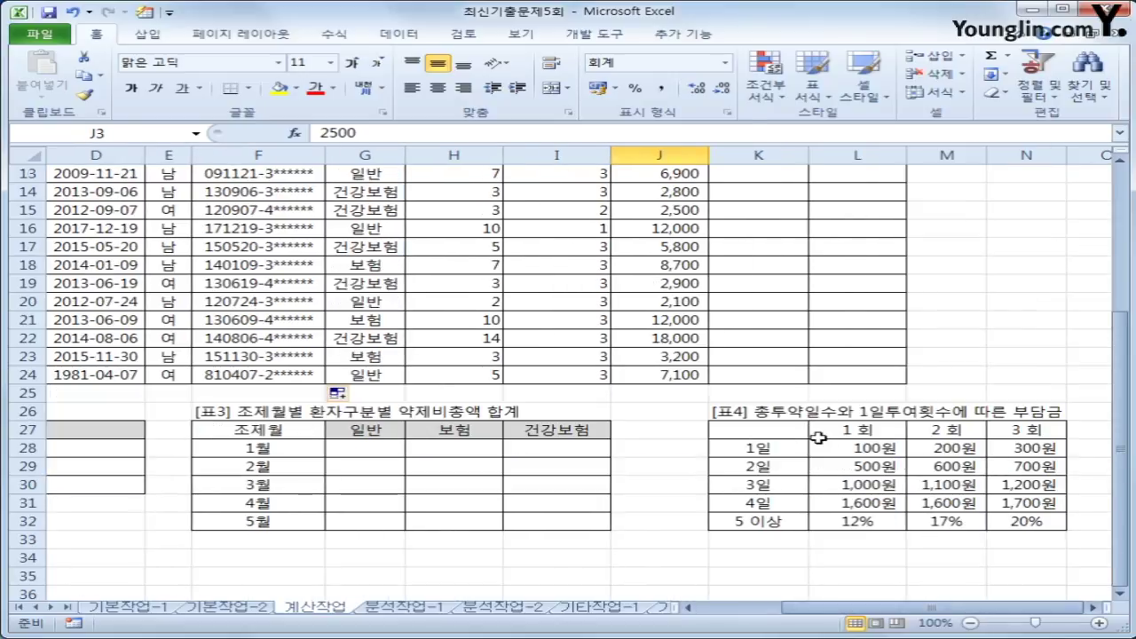
drag(729, 430, 1051, 524)
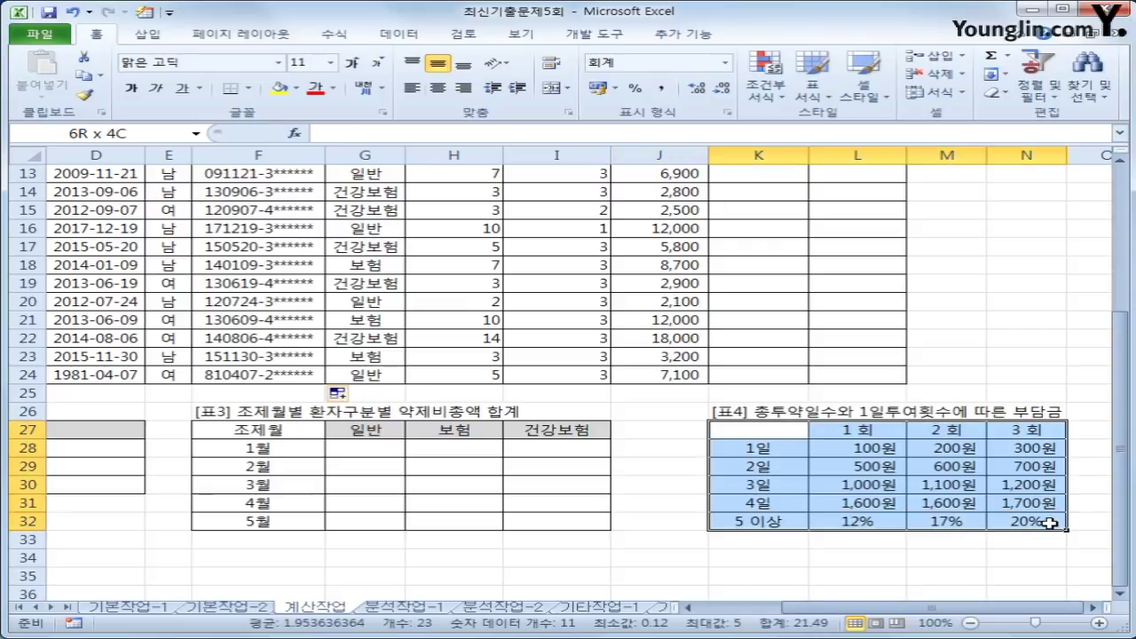
drag(895, 456, 1012, 517)
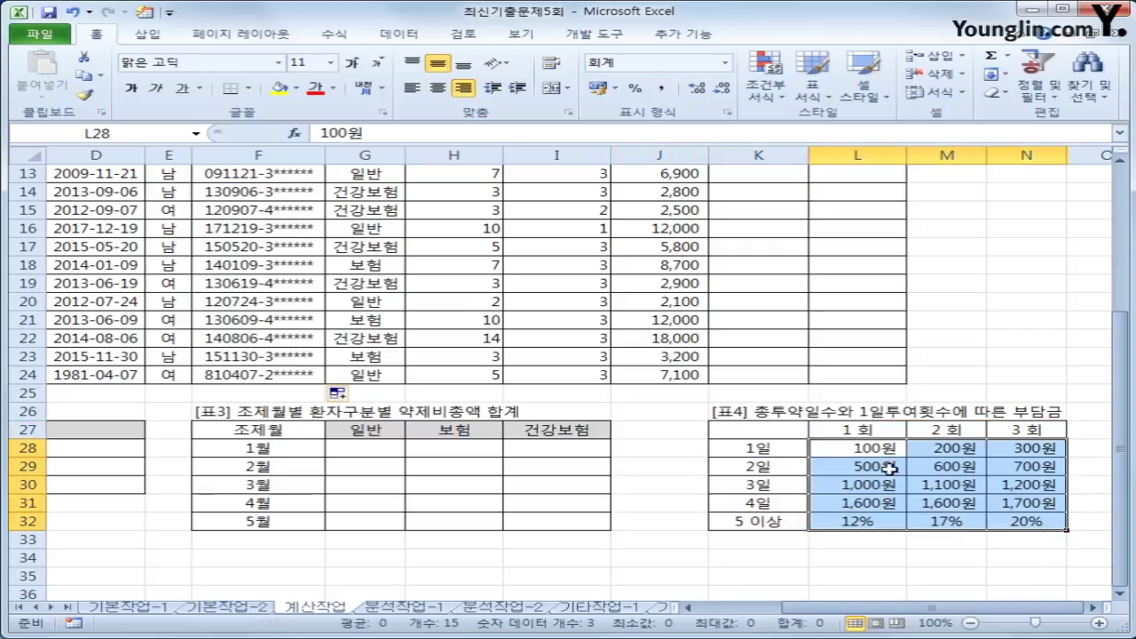
drag(844, 451, 1023, 520)
drag(751, 431, 1026, 523)
scroll(1025, 523, up, 4)
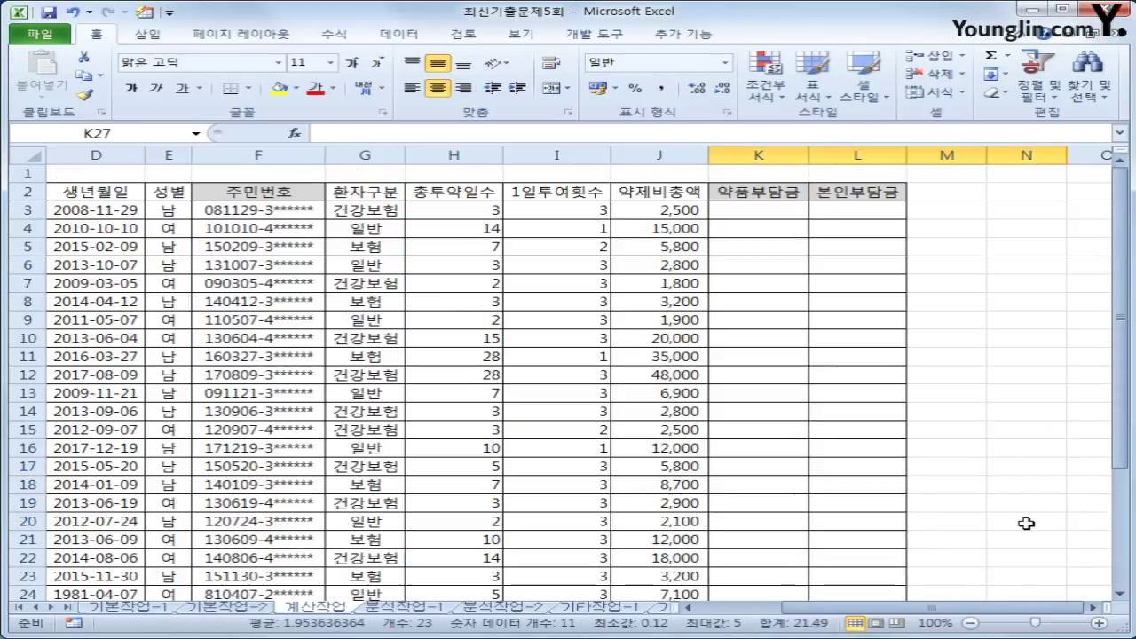
click(757, 210)
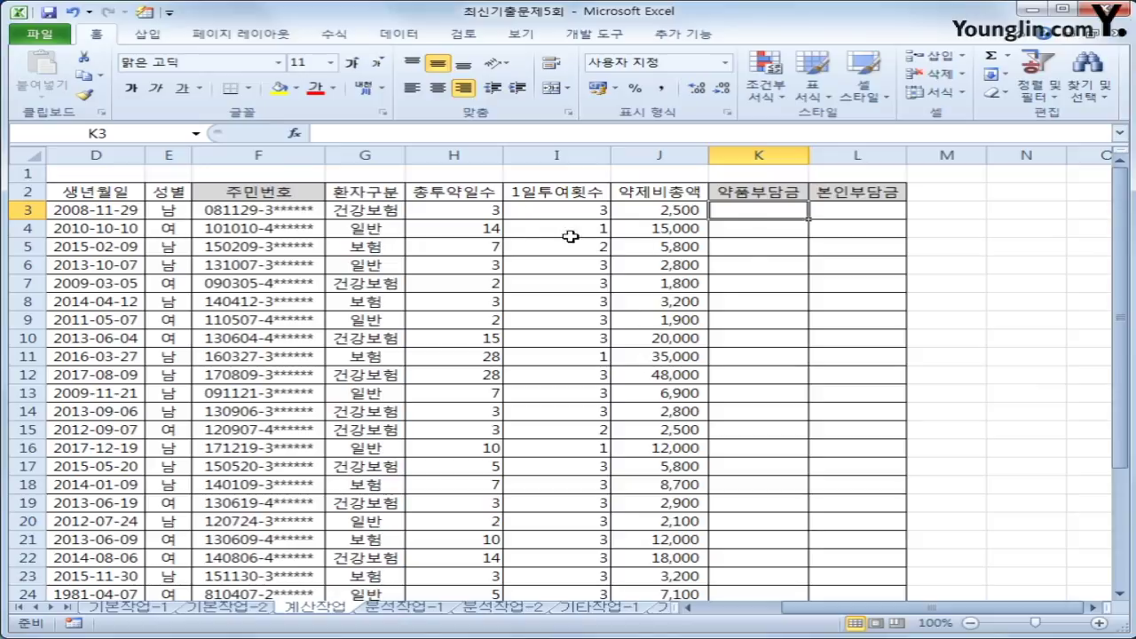
click(491, 210)
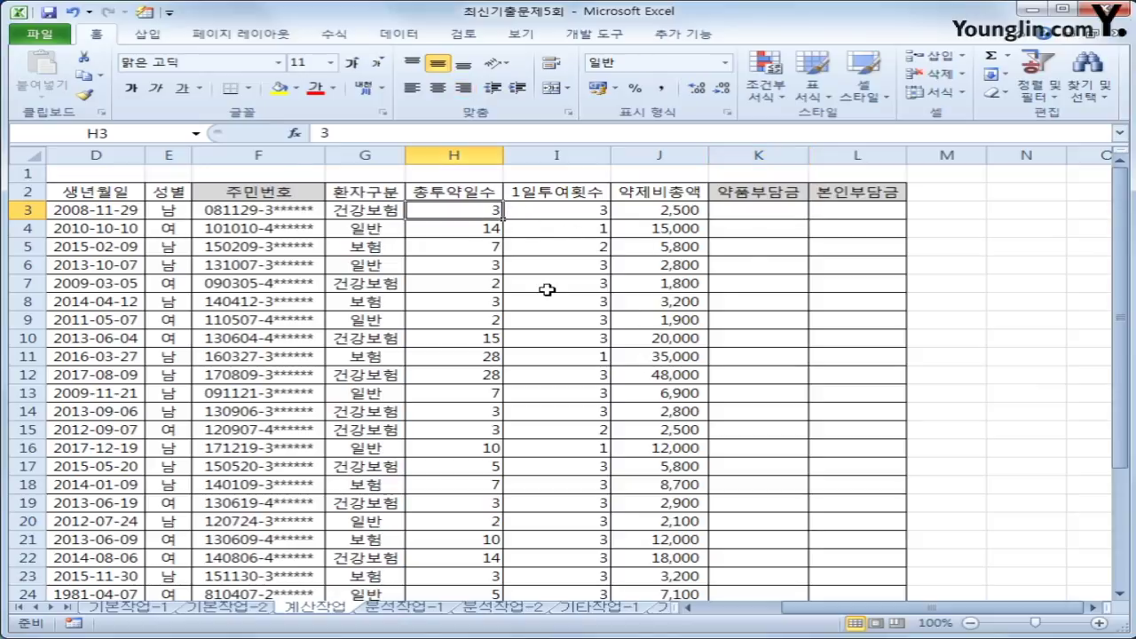
scroll(547, 289, down, 4)
click(759, 485)
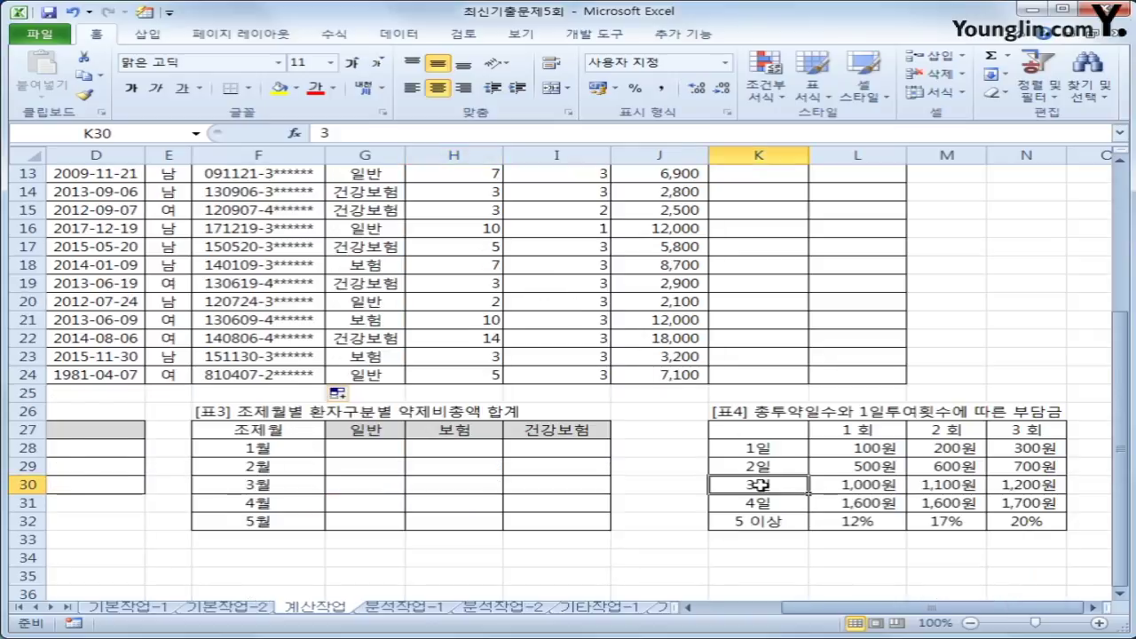
scroll(654, 427, up, 4)
click(577, 214)
scroll(655, 332, down, 4)
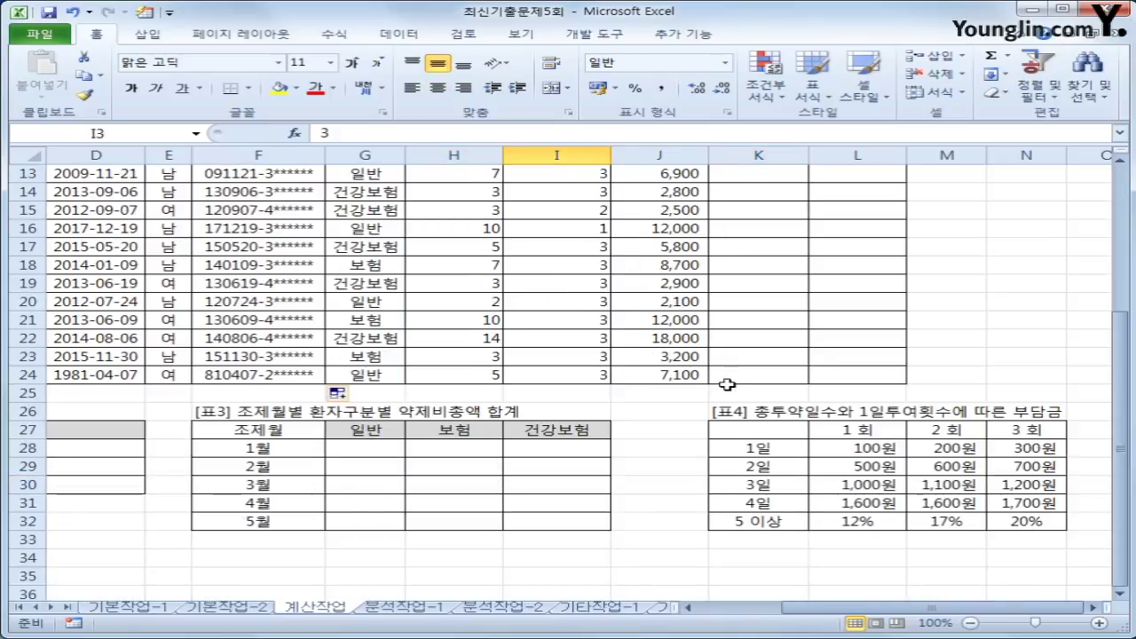
drag(794, 485, 1028, 485)
click(1027, 484)
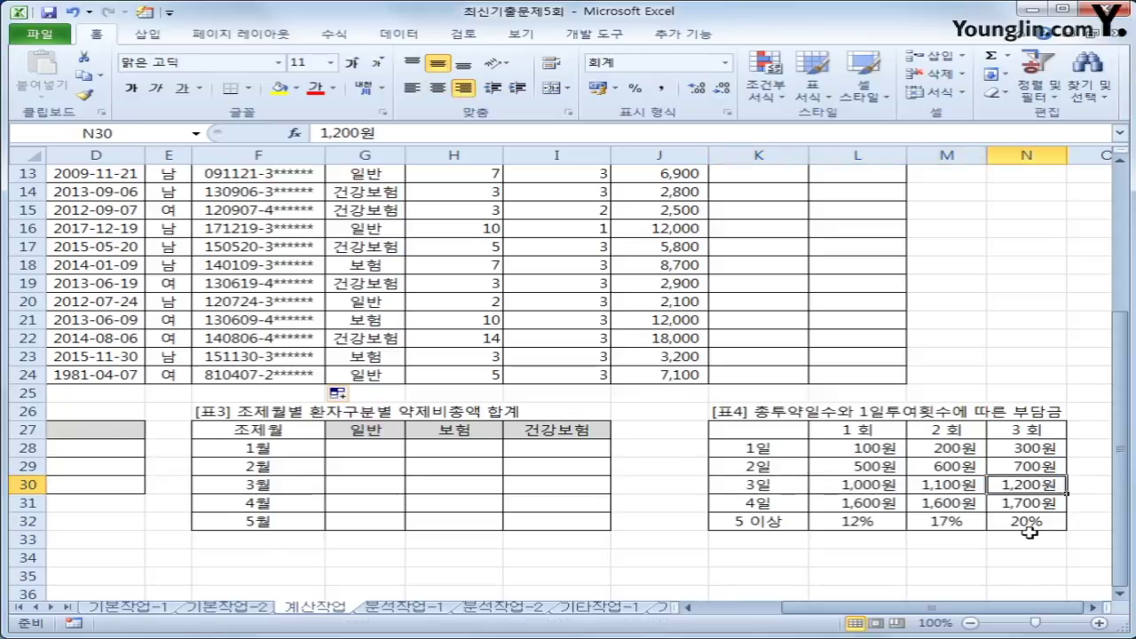
scroll(1030, 533, up, 4)
click(766, 213)
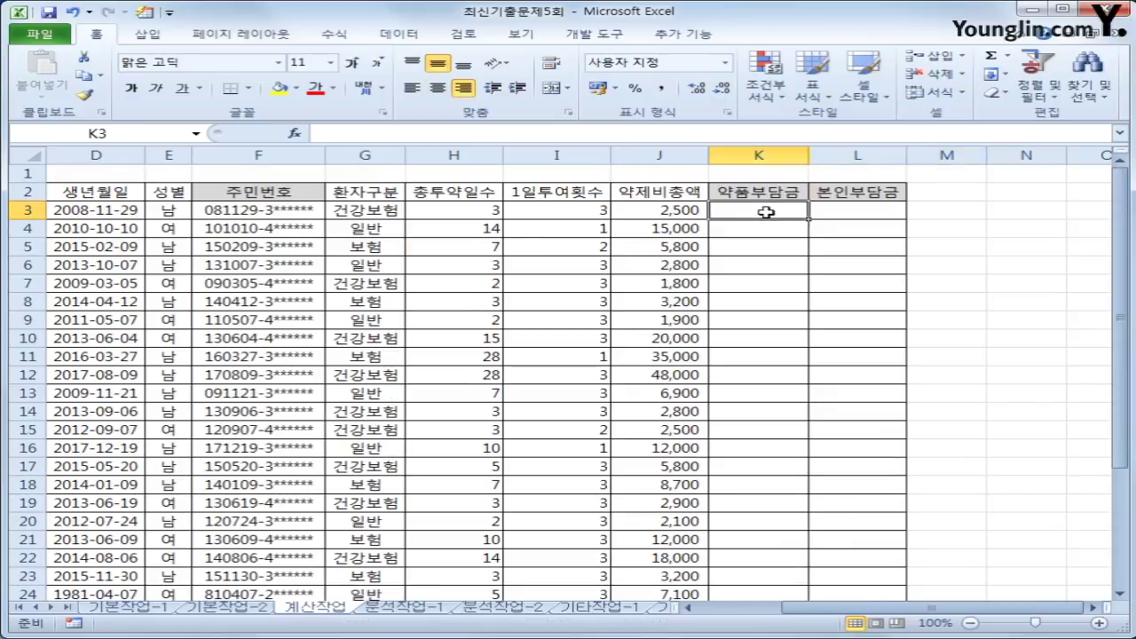
click(444, 231)
scroll(559, 341, down, 4)
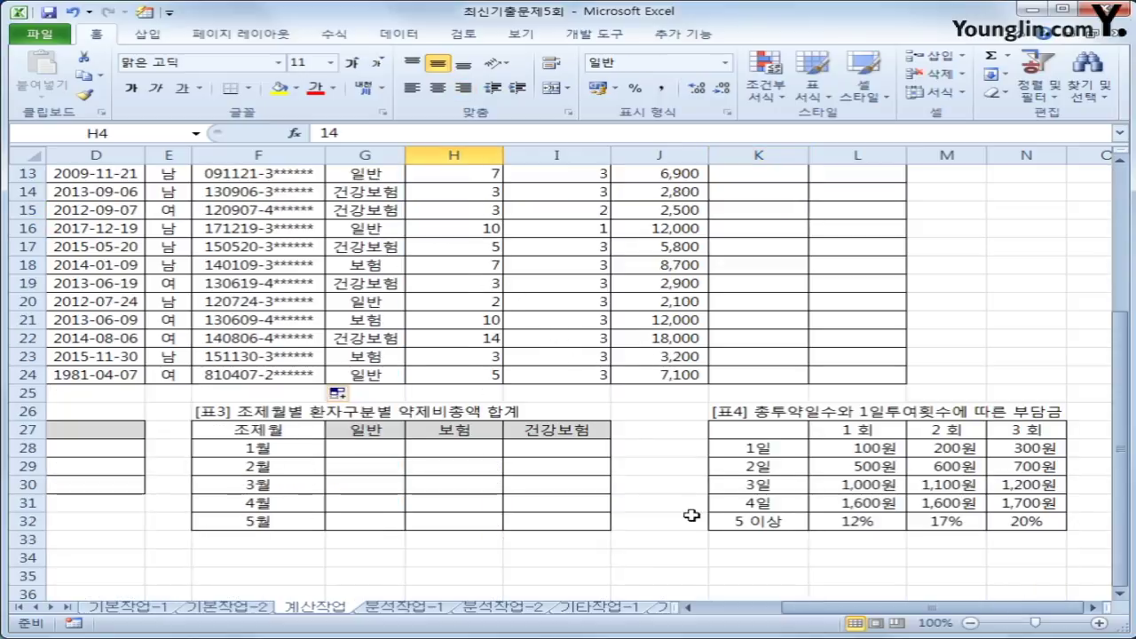
click(781, 516)
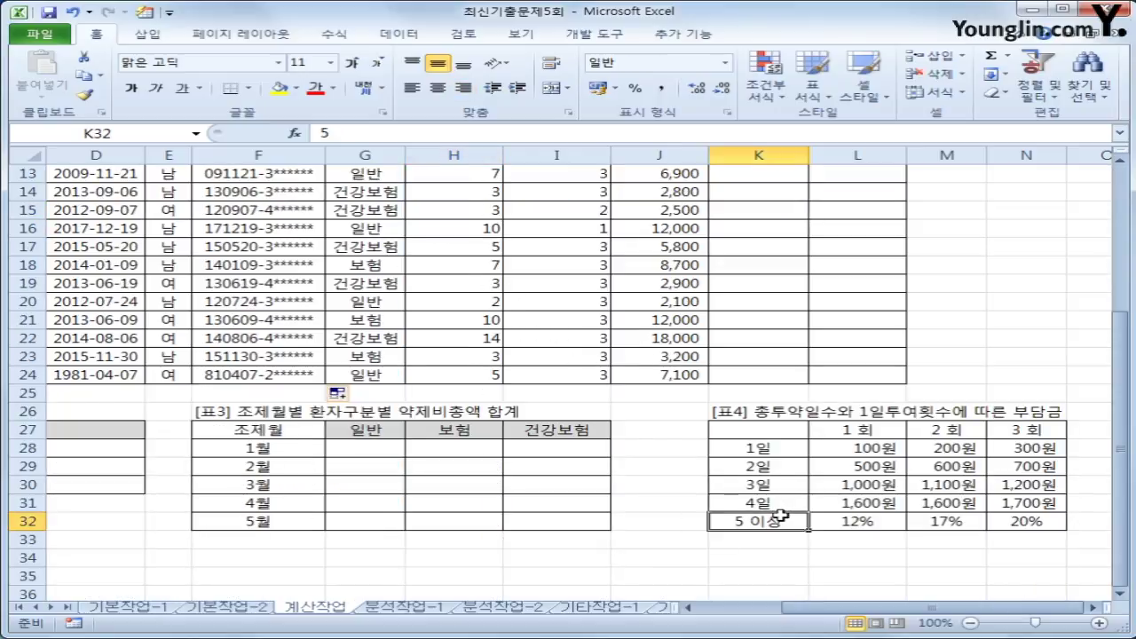
scroll(780, 517, up, 4)
scroll(780, 516, down, 3)
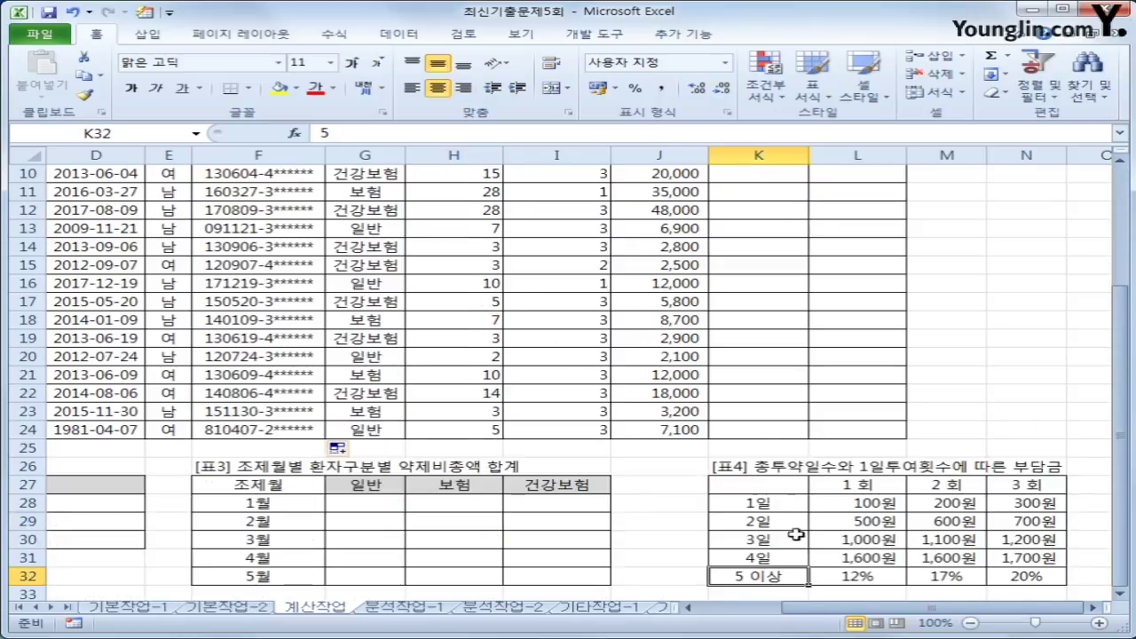
click(848, 578)
scroll(817, 543, up, 3)
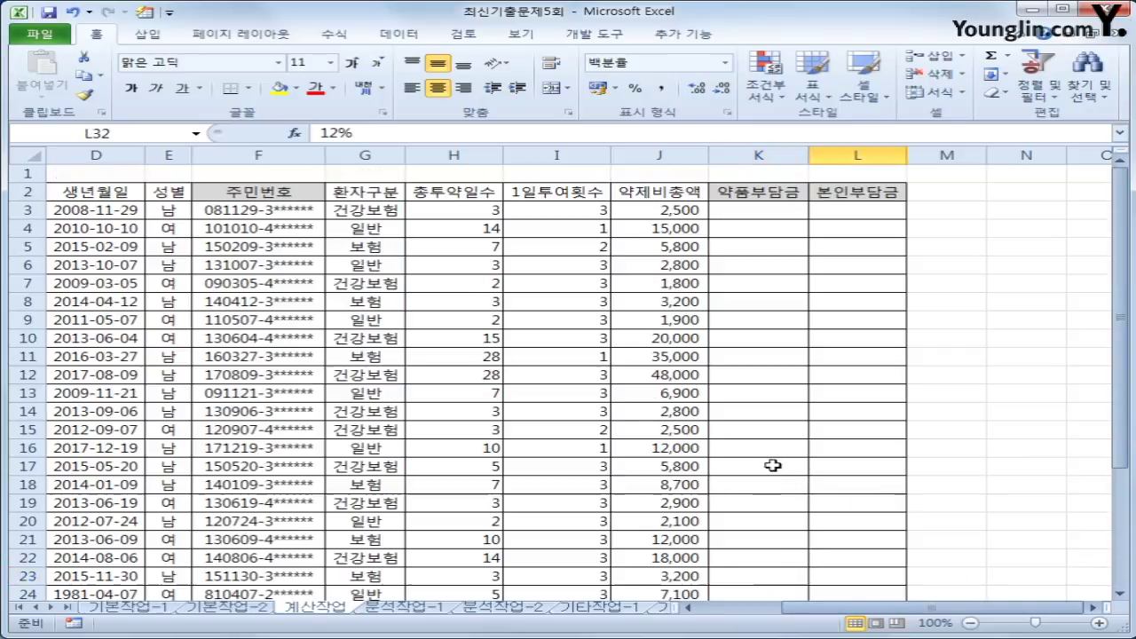
click(739, 231)
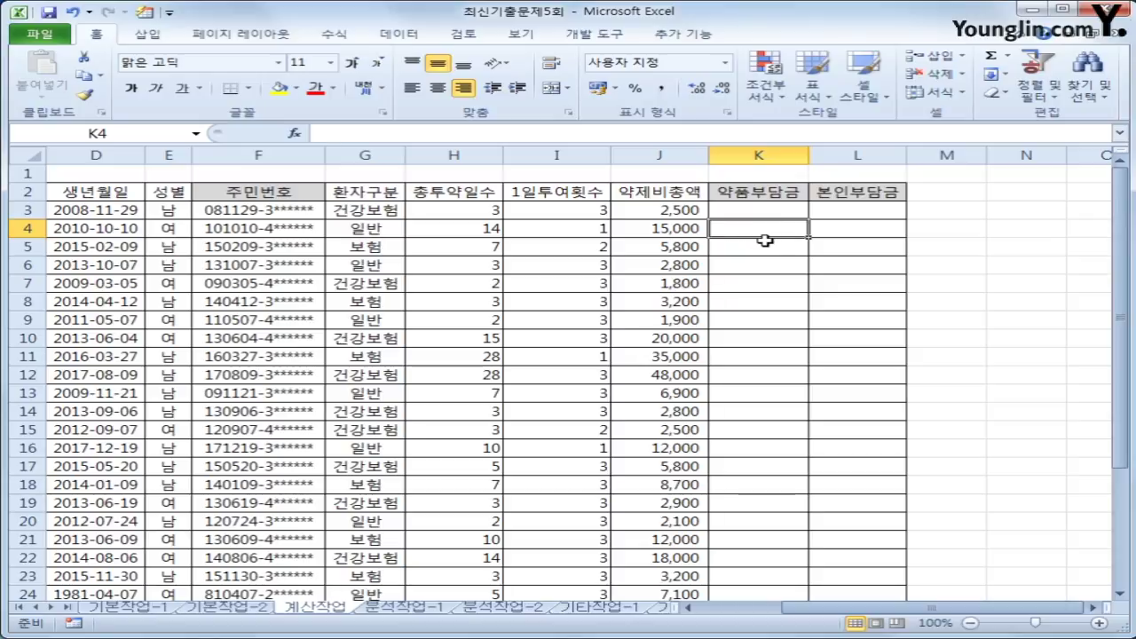
click(657, 228)
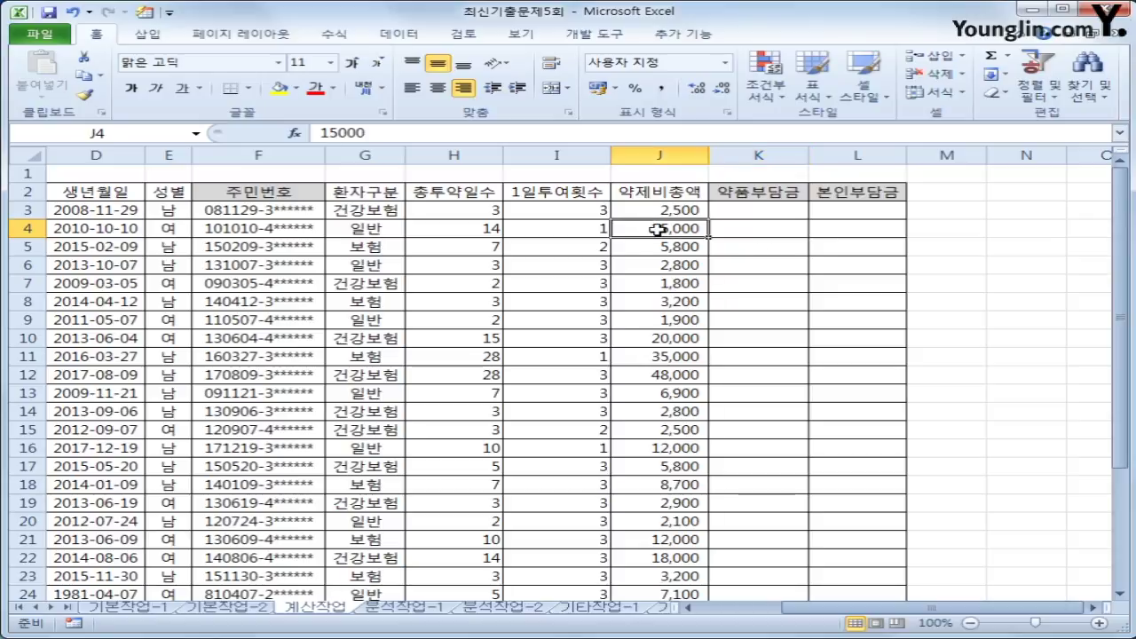
- Select K3 and start its formula with =IFERROR(
click(735, 223)
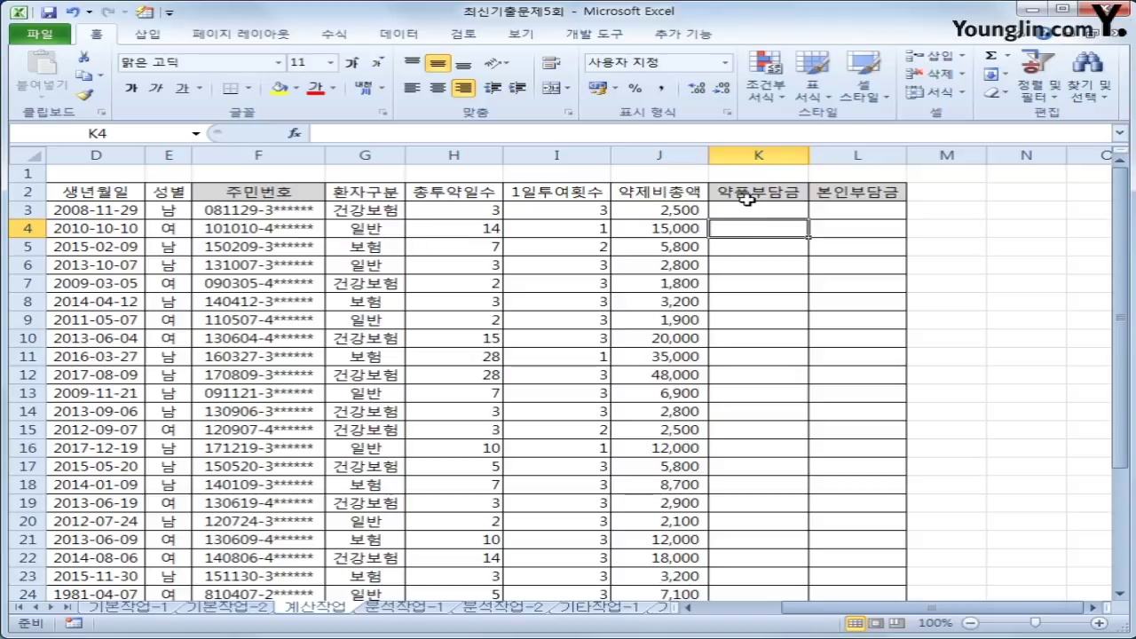
click(749, 205)
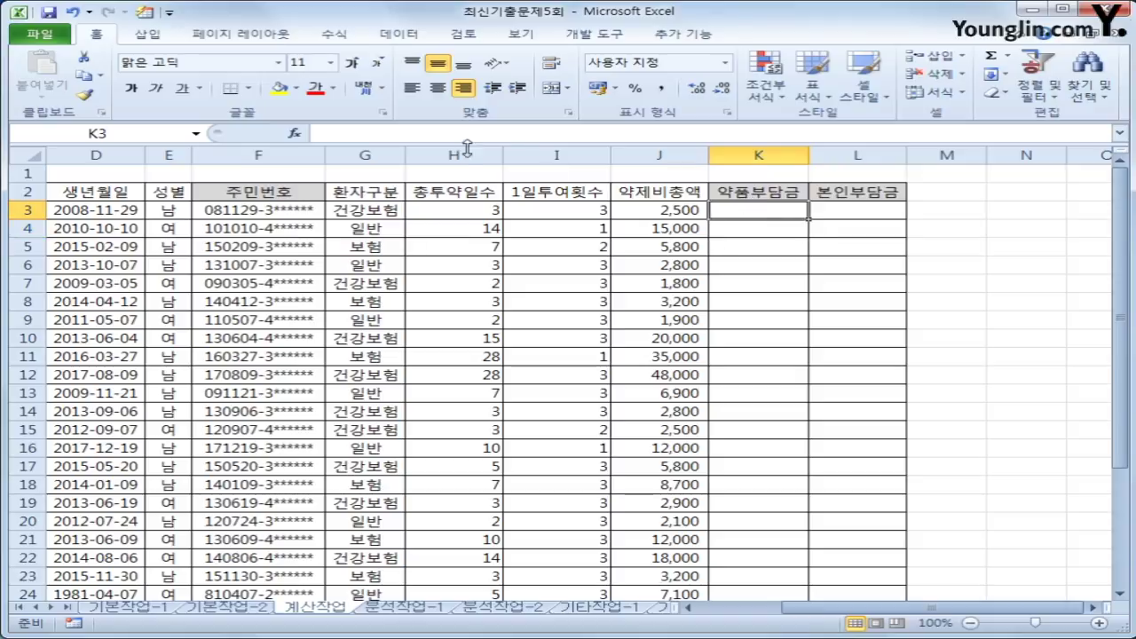
click(436, 131)
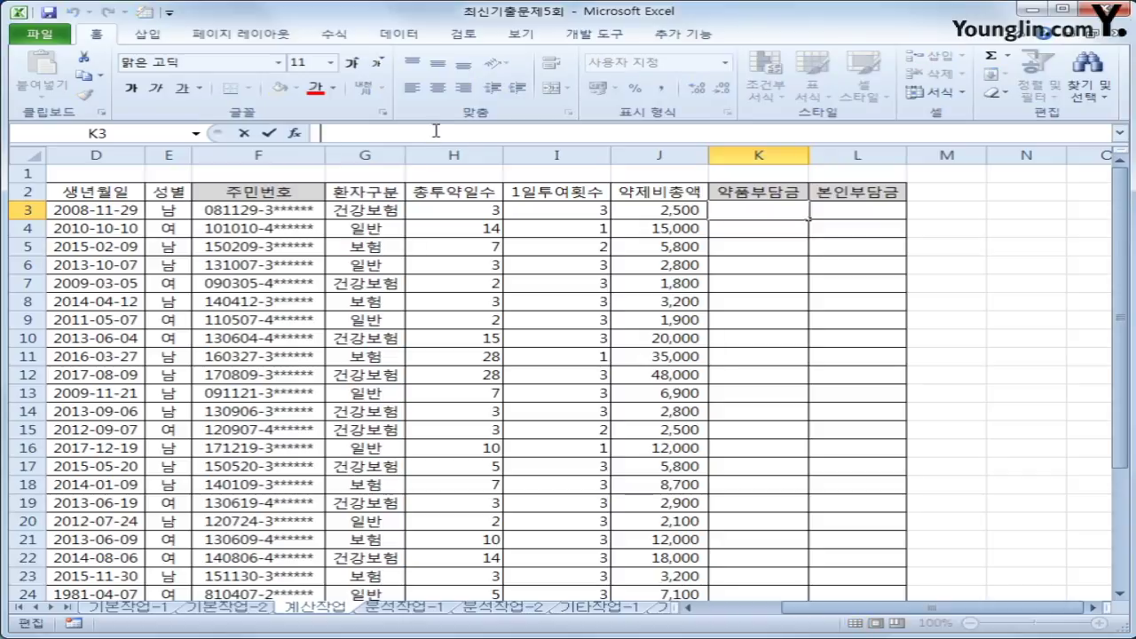
text(=)
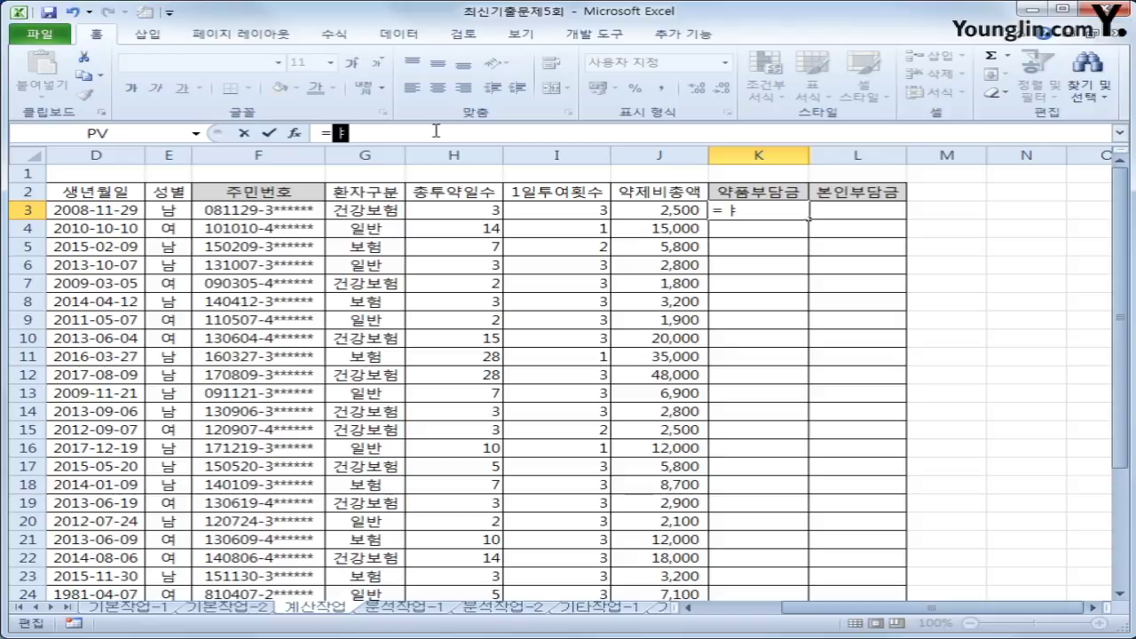
text(ife)
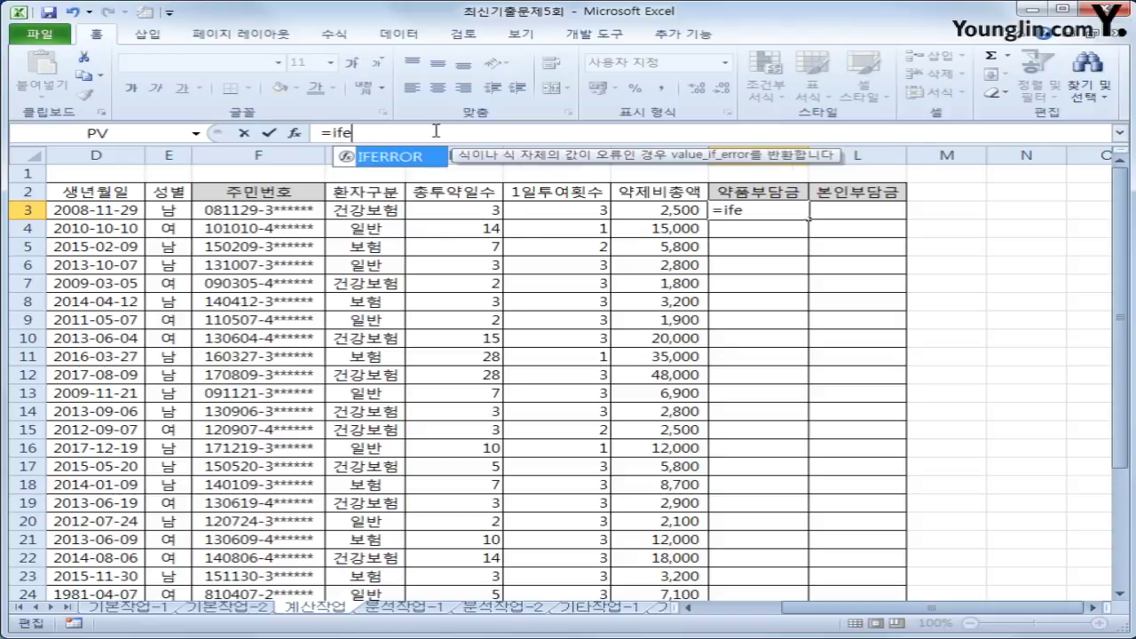
key(Tab)
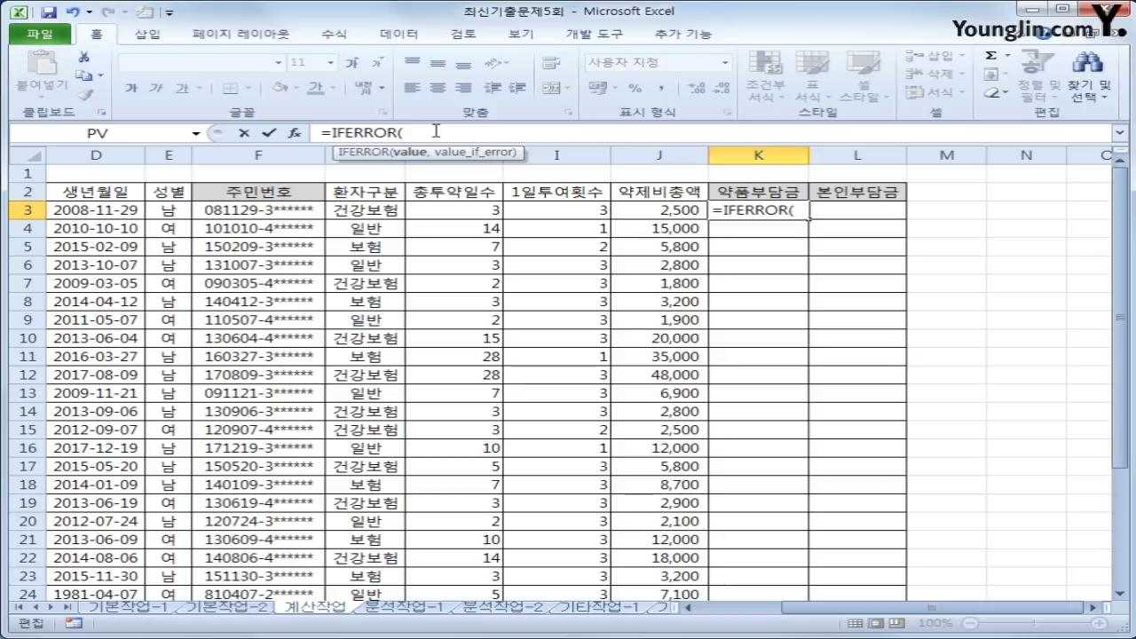
- Add J3*VLOOKUP(H3,$K$27:$N$32, using the absolute 표4 range
key(Left)
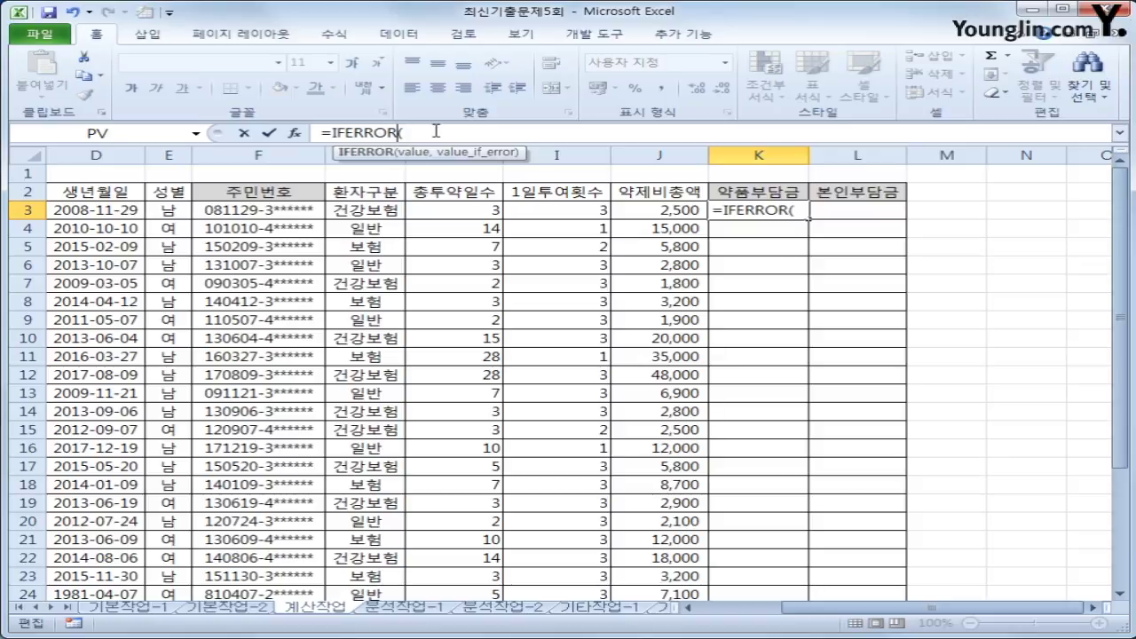
click(632, 210)
text(*)
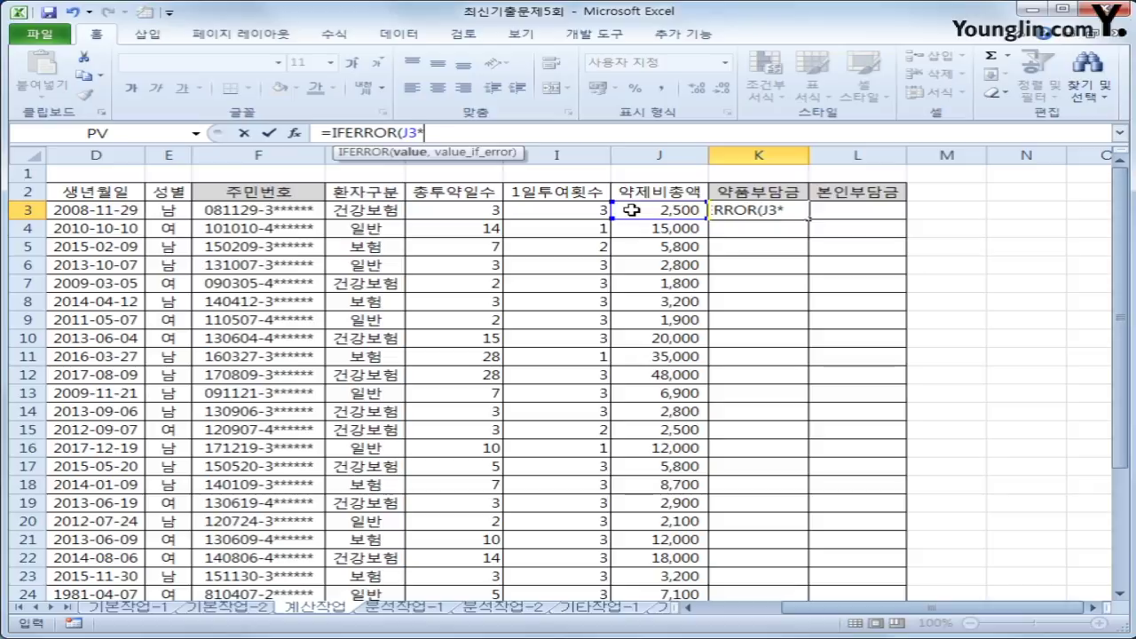
text(vl)
key(Tab)
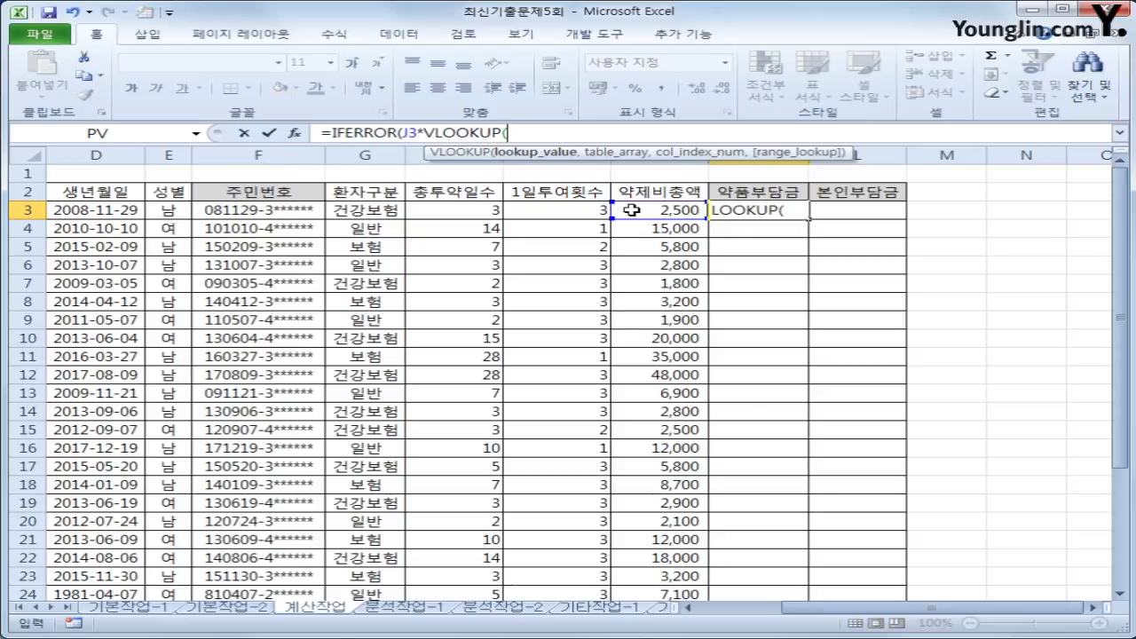
click(498, 210)
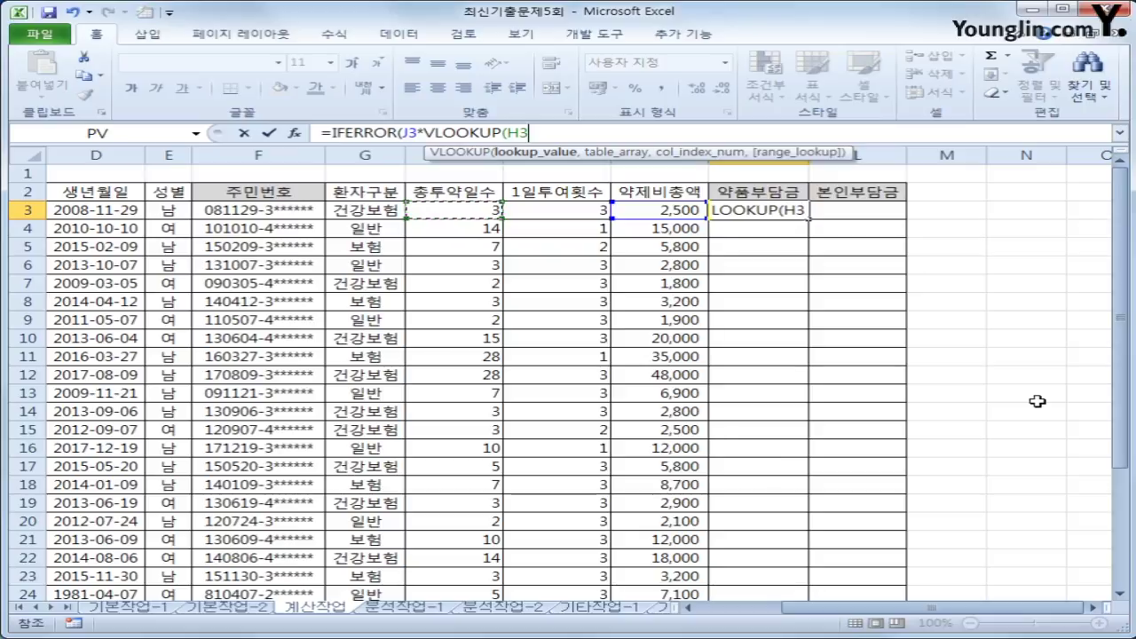
text(,)
scroll(1092, 400, down, 3)
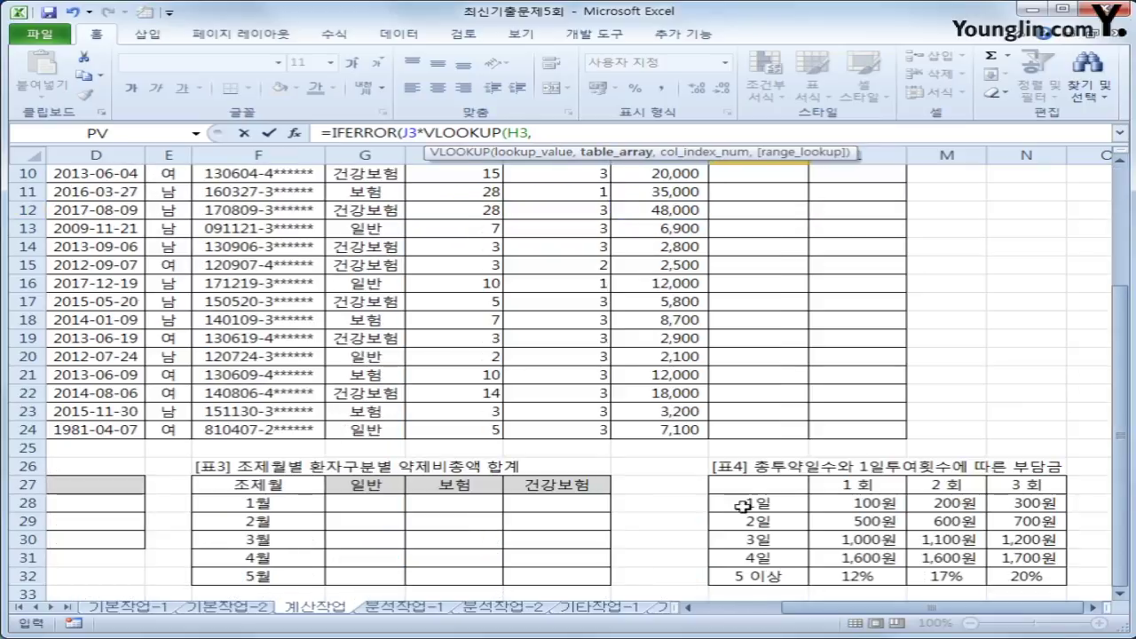
drag(753, 489, 1057, 578)
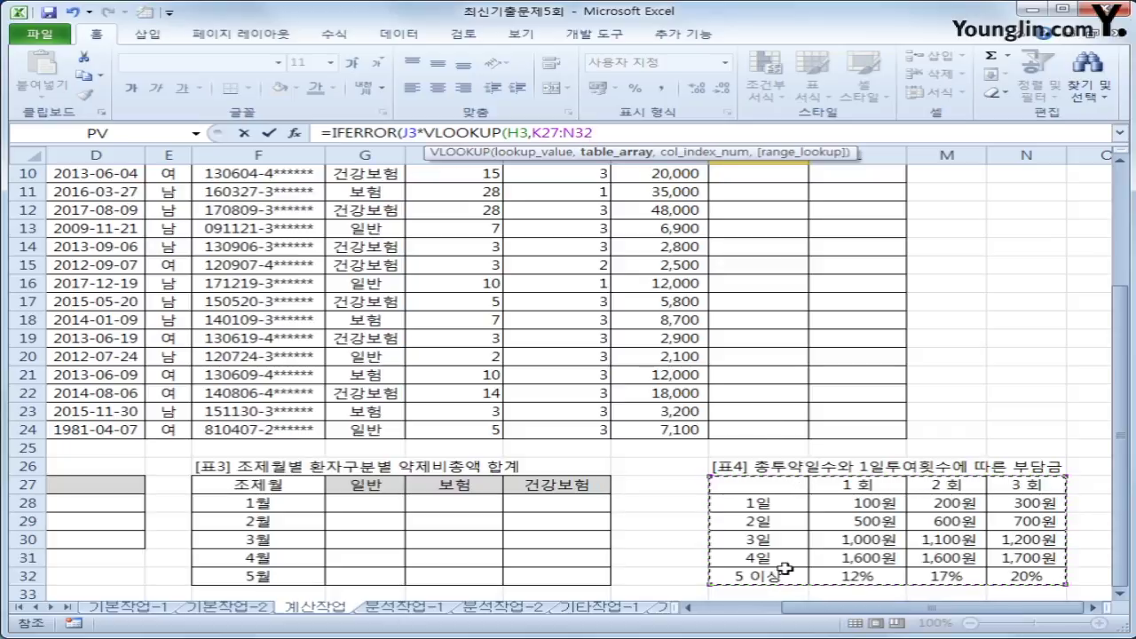
key(F4)
text(,)
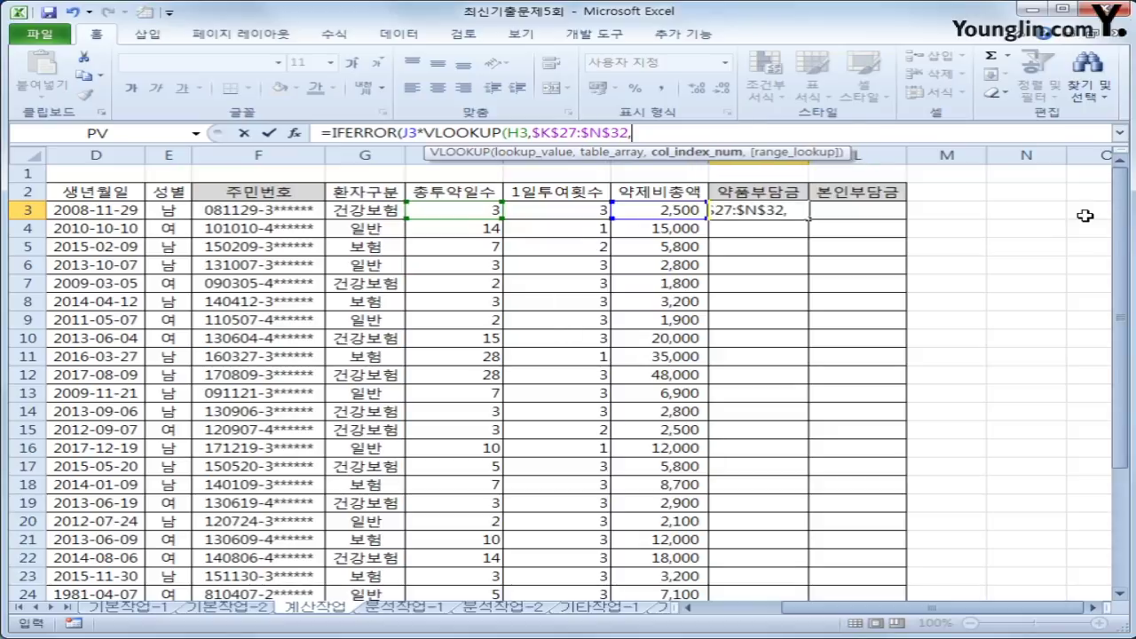
scroll(1117, 218, down, 3)
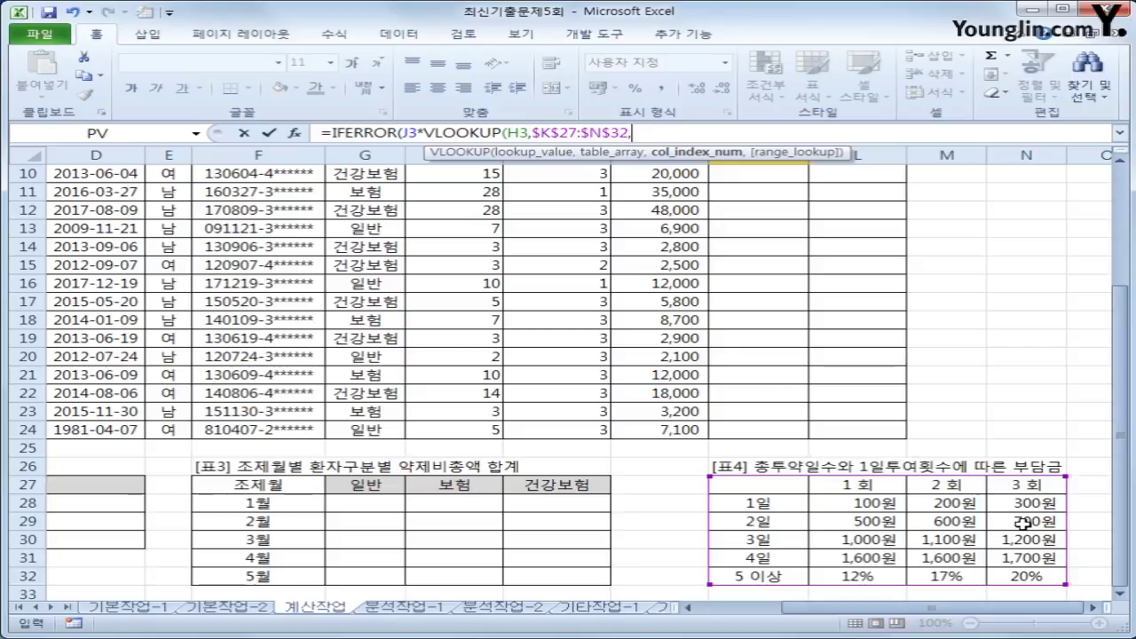
- Start the VLOOKUP column index with MATCH(I3, using I3's dose count
text(match)
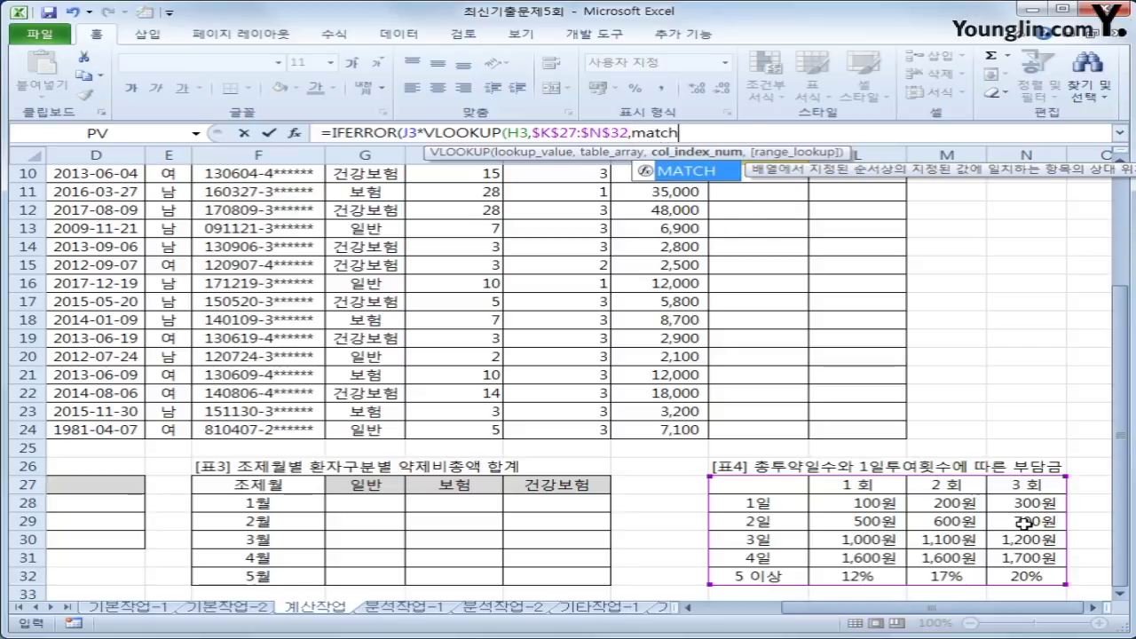
key(Tab)
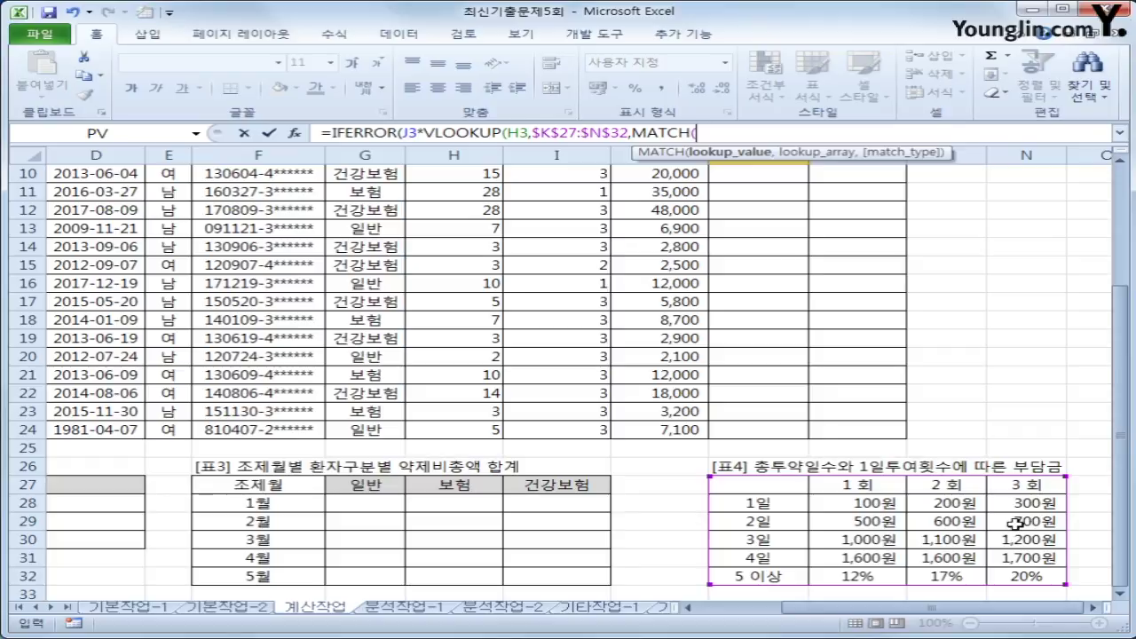
drag(1123, 375, 1123, 293)
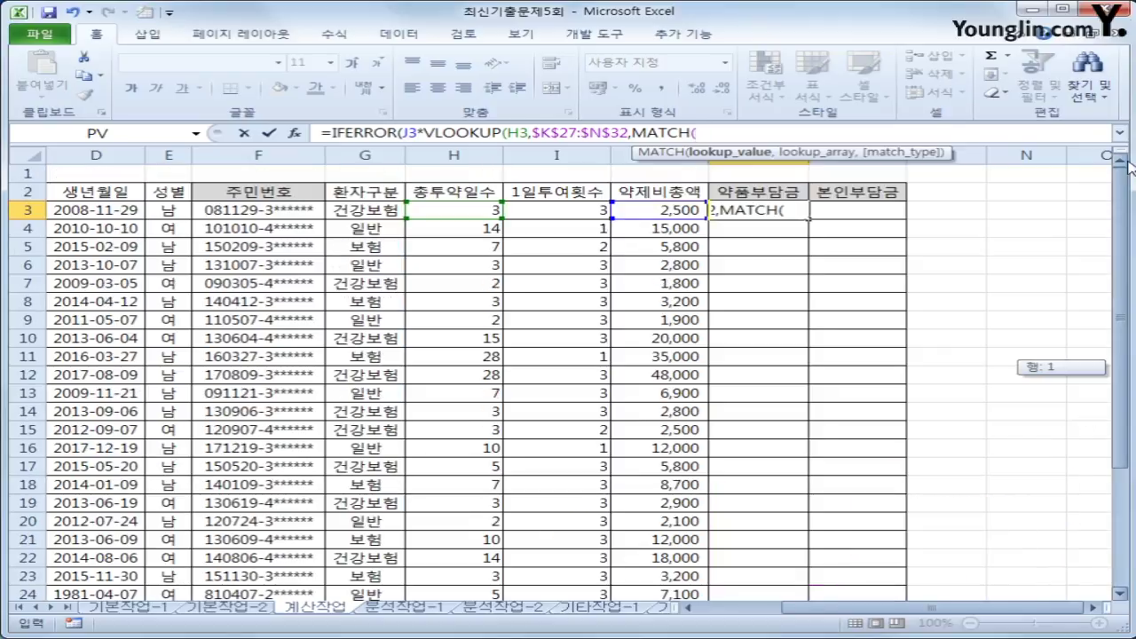
click(561, 208)
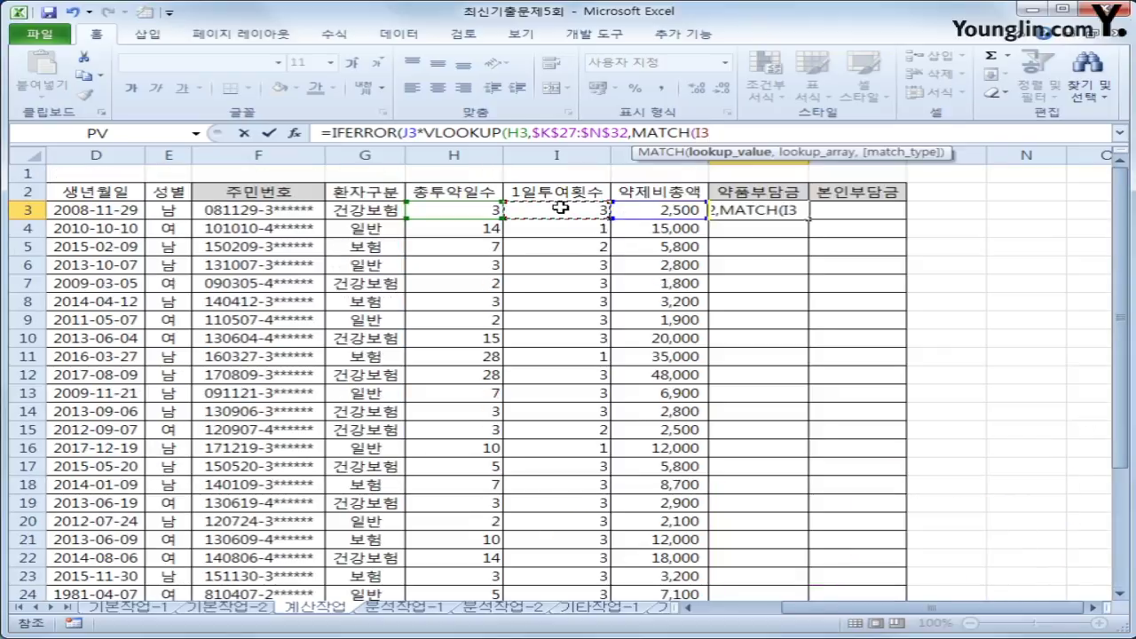
text(,)
- Complete MATCH with $L$27:$N$27,1, add +1 and close the first IFERROR argument
scroll(569, 381, down, 3)
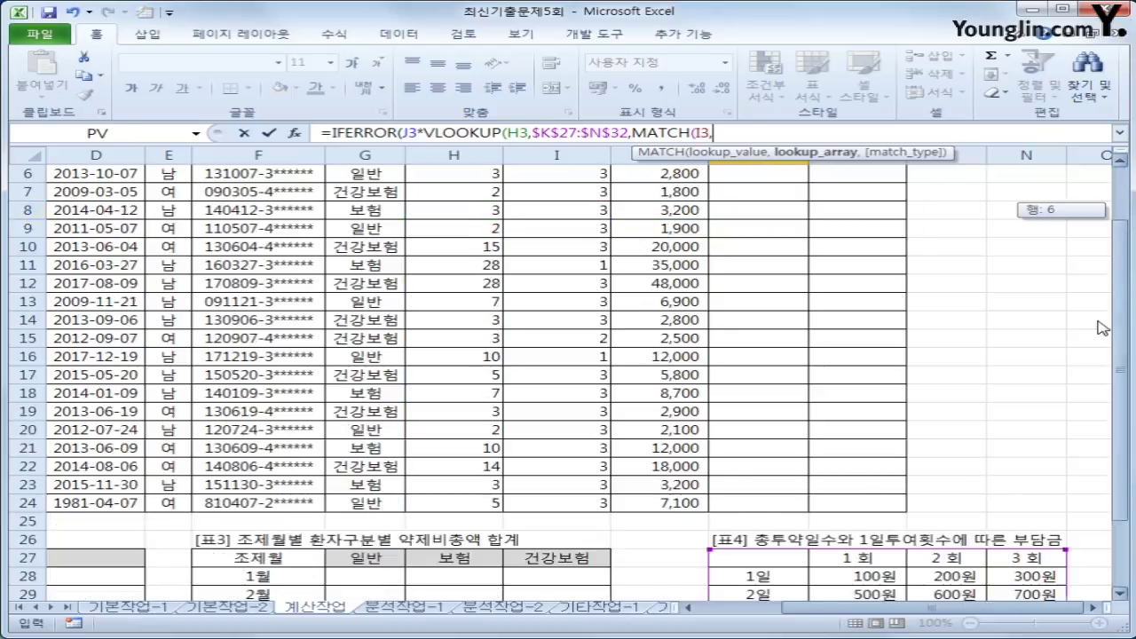
drag(854, 485, 1027, 487)
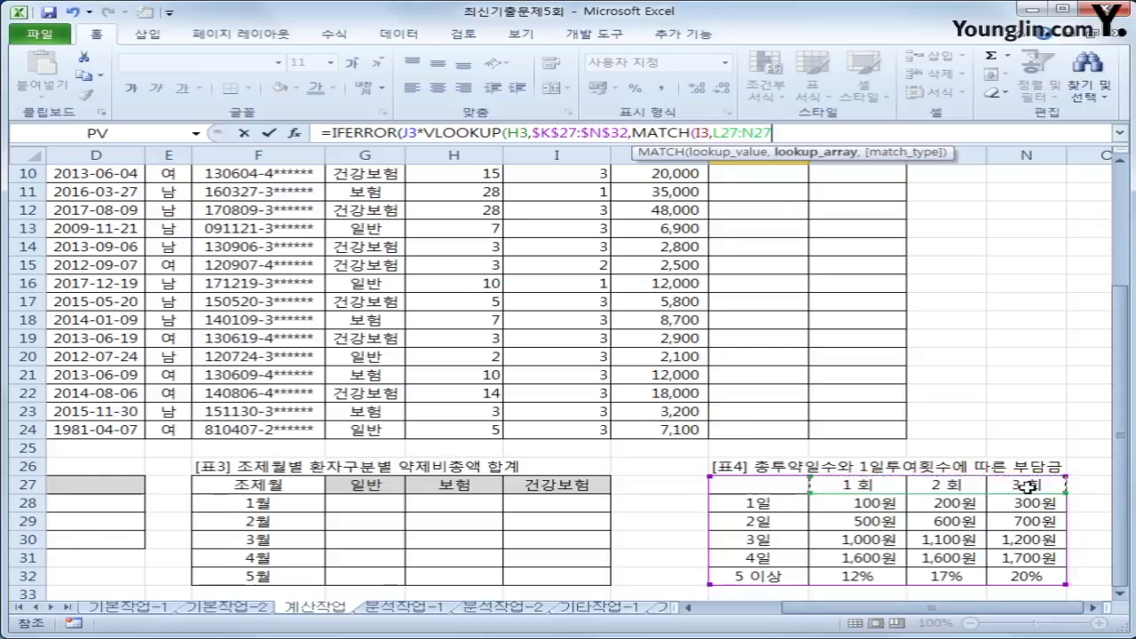
key(F4)
text(,)
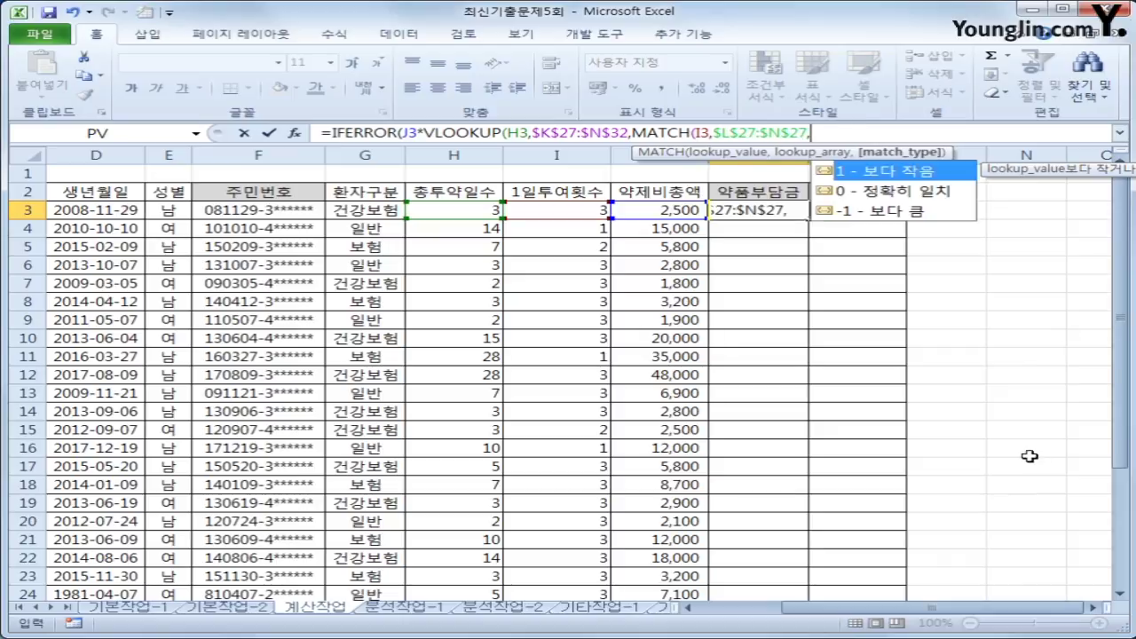
scroll(1127, 311, down, 3)
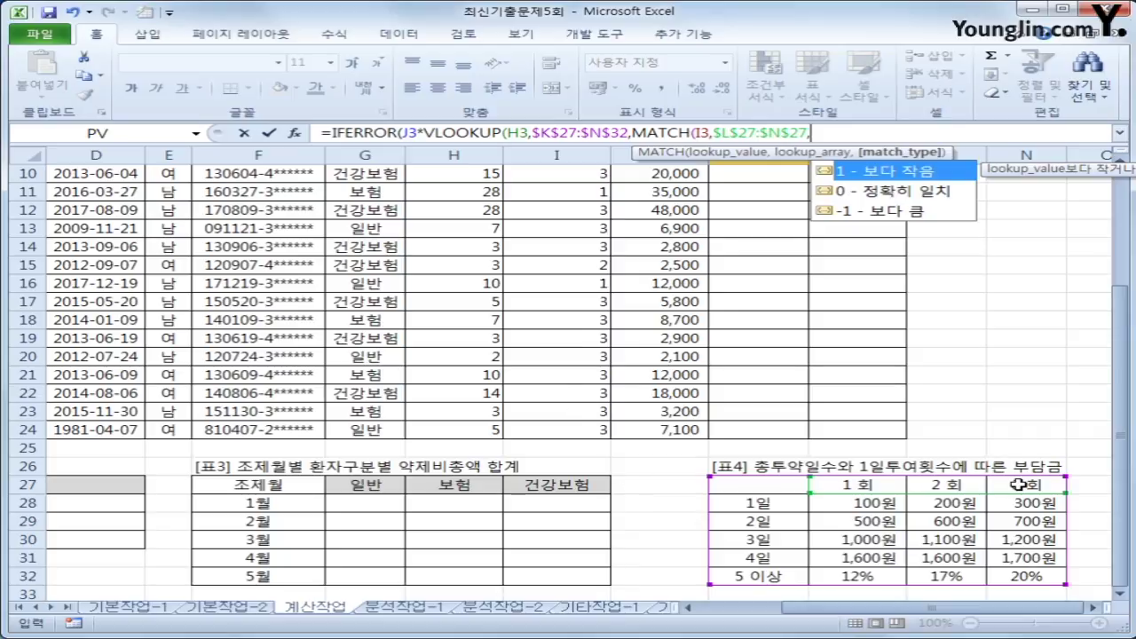
text(1))
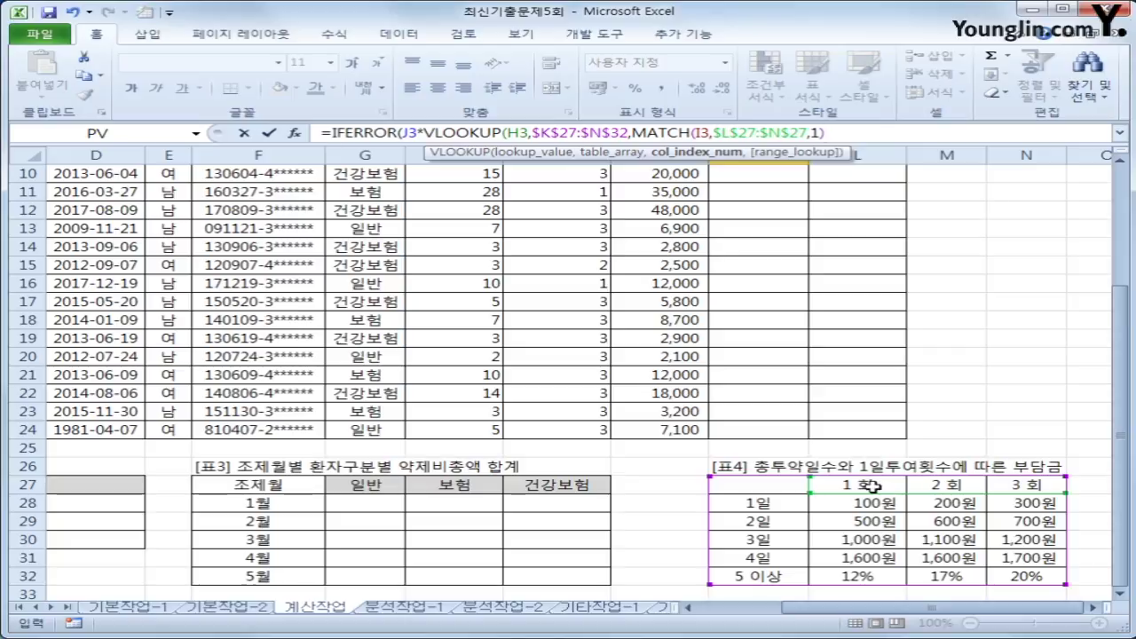
text(+1))
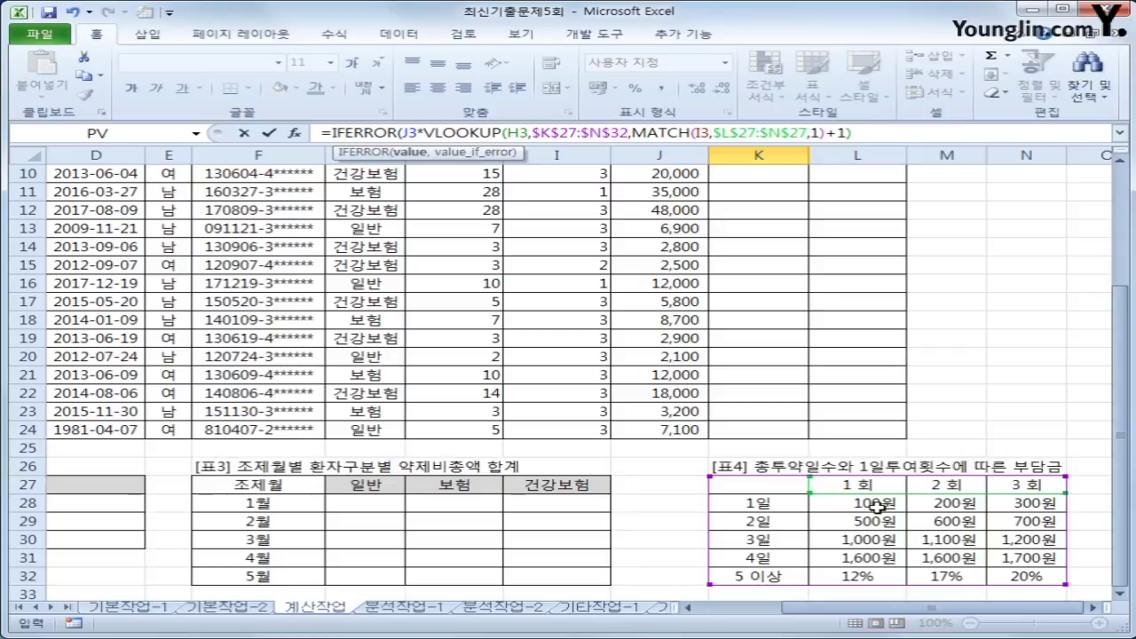
text(,)
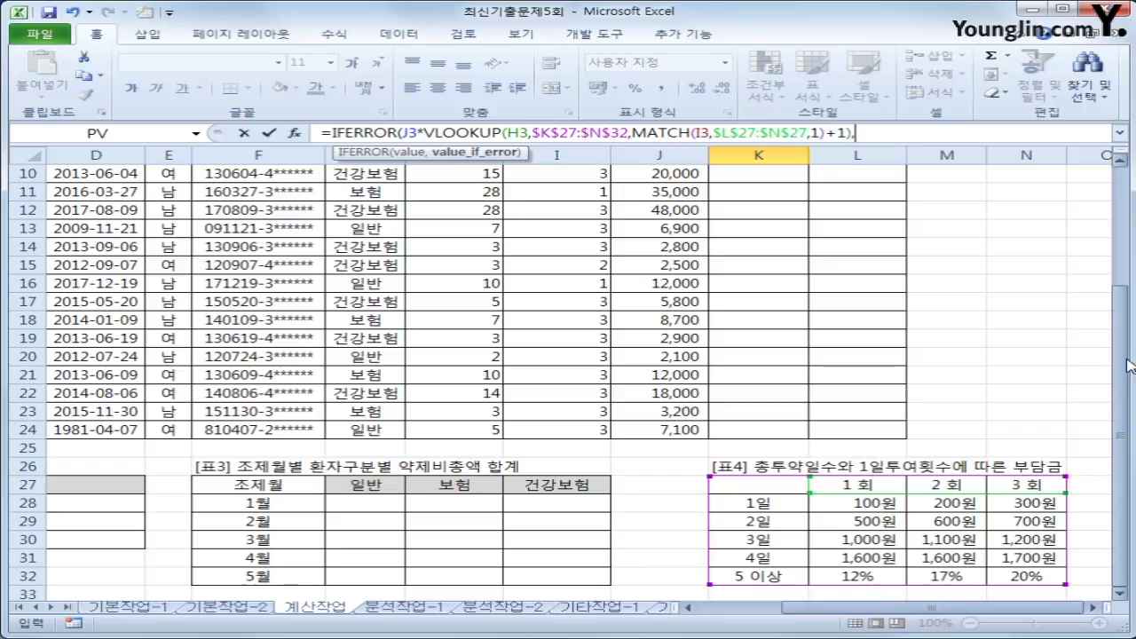
scroll(737, 382, up, 3)
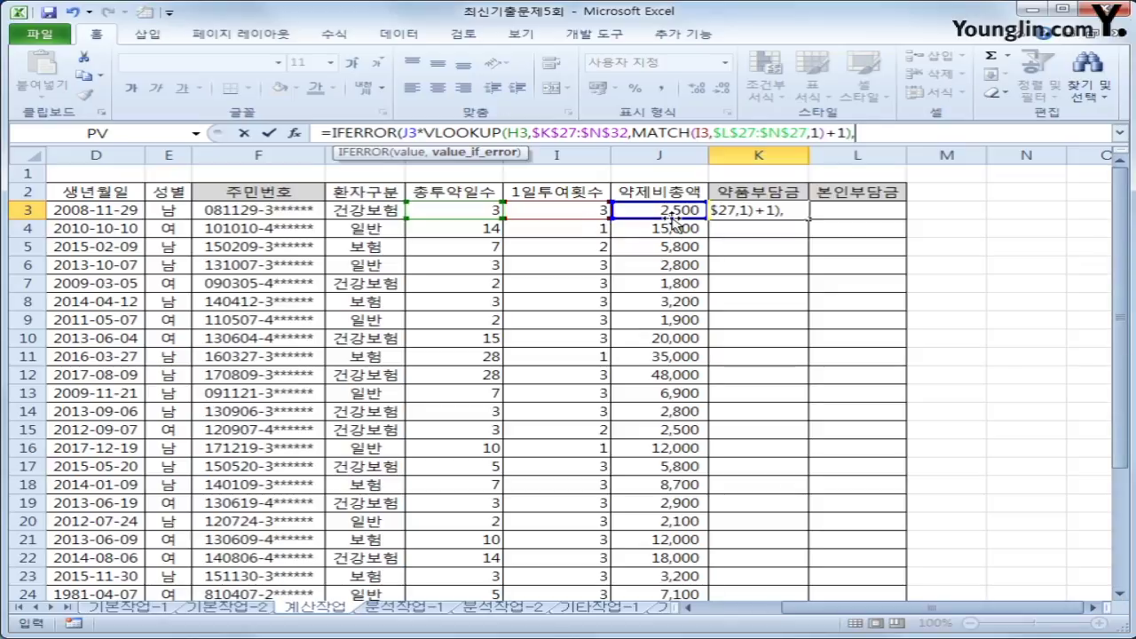
- Copy VLOOKUP(H3,$K$27:$N$32,MATCH(I3,$L$27:$N$27,1)+1) and paste it as IFERROR's fallback
click(898, 138)
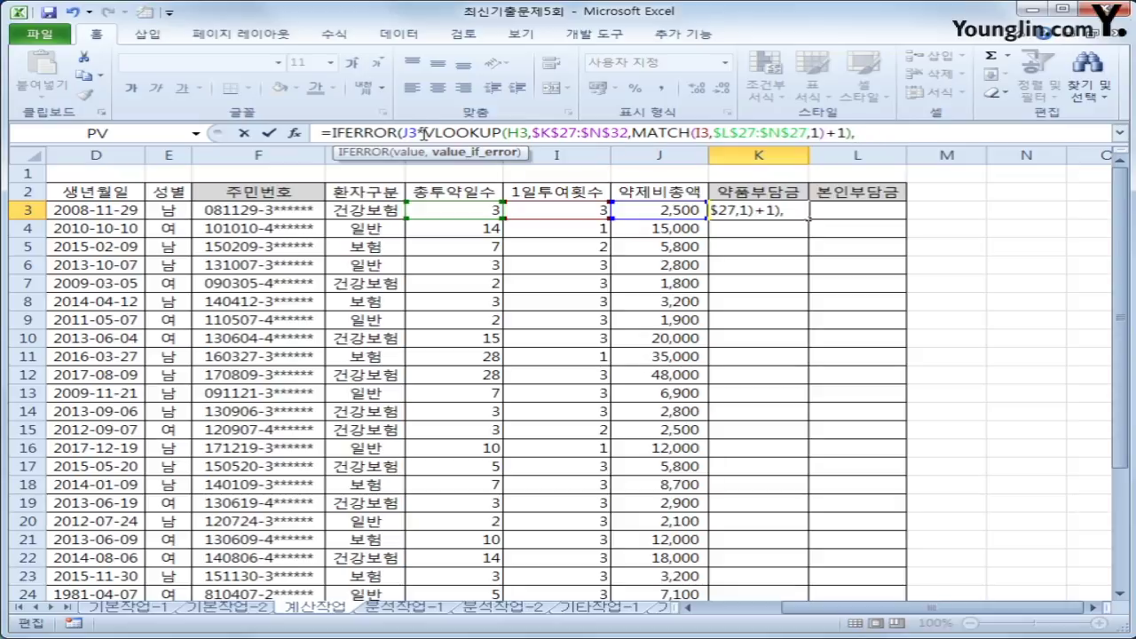
drag(424, 134, 901, 135)
key(ctrl+c)
click(901, 135)
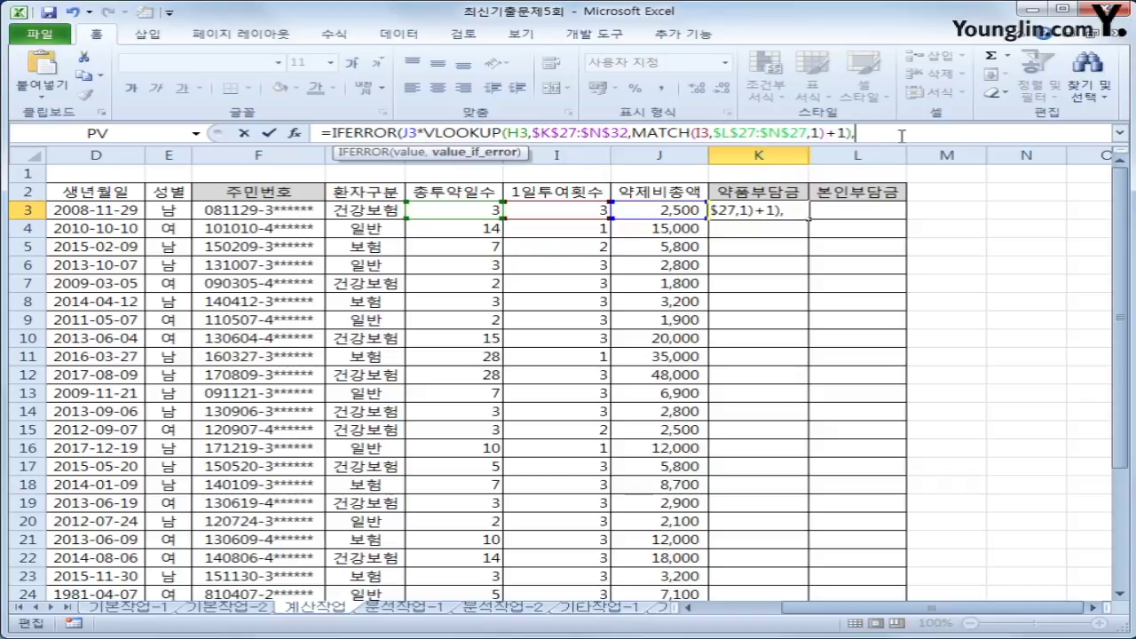
key(ctrl+v)
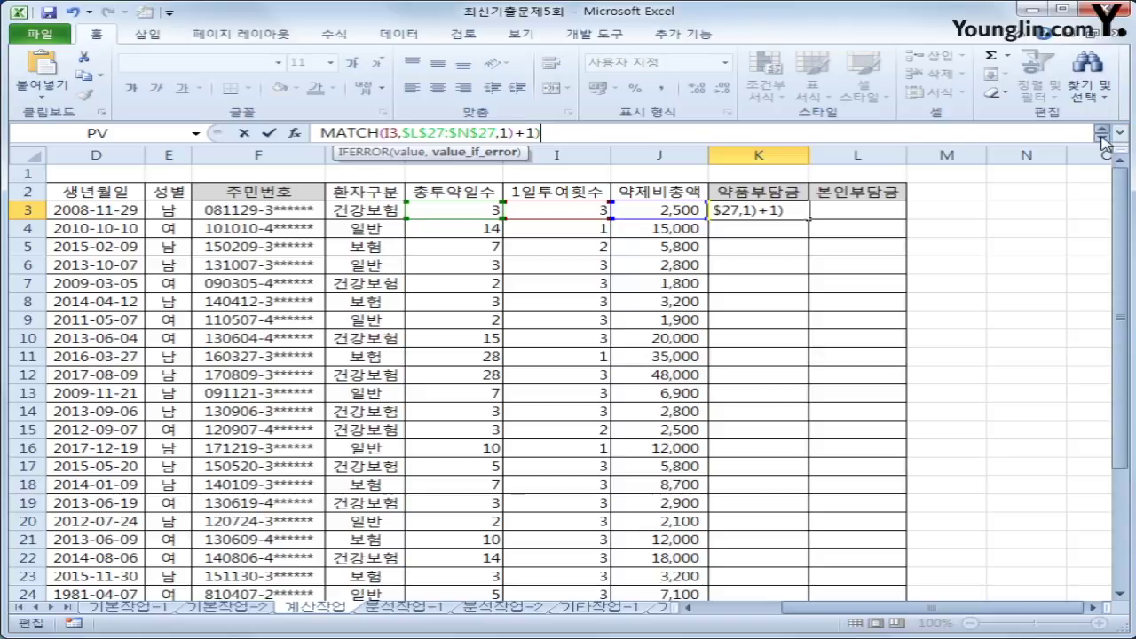
- Review both IFERROR arguments, add the closing parenthesis and confirm K3's formula
click(1120, 133)
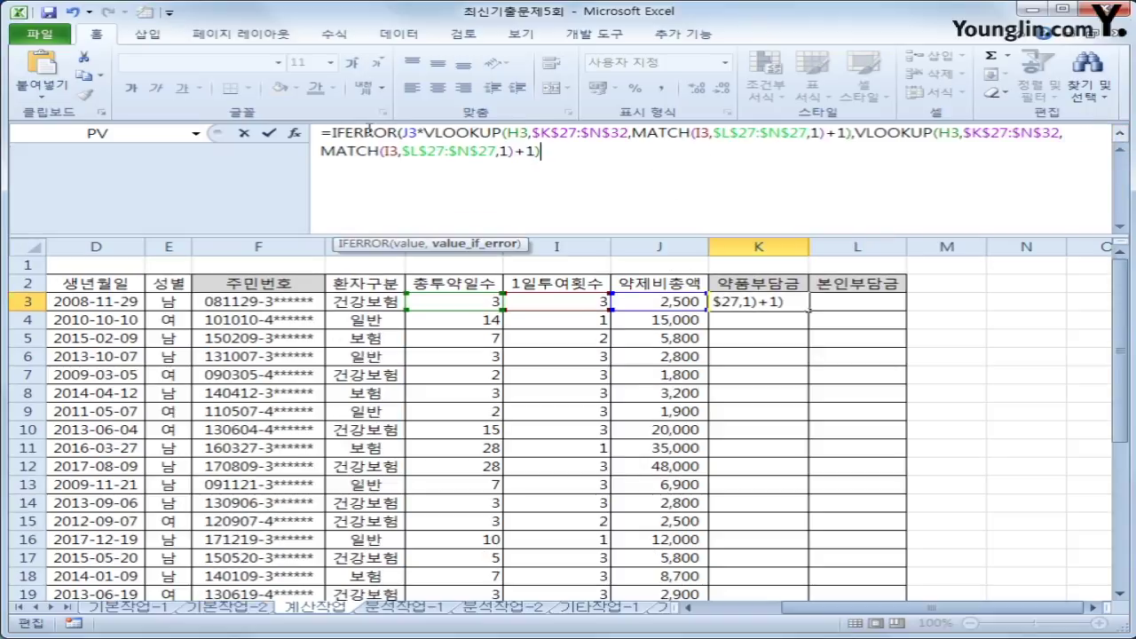
drag(404, 134, 850, 135)
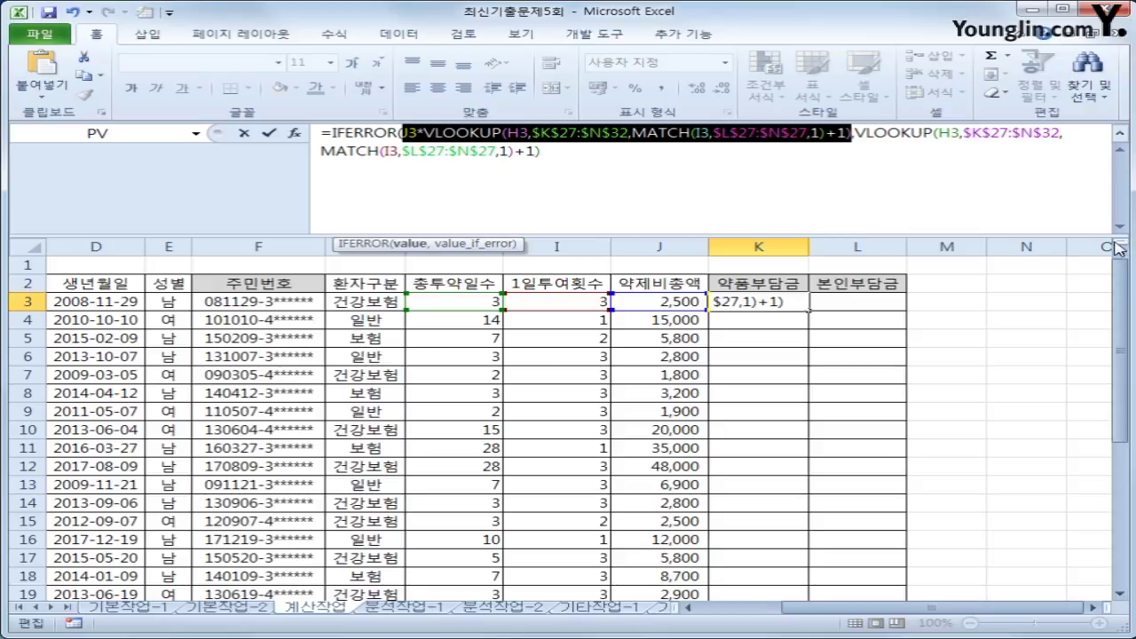
drag(1121, 266, 992, 522)
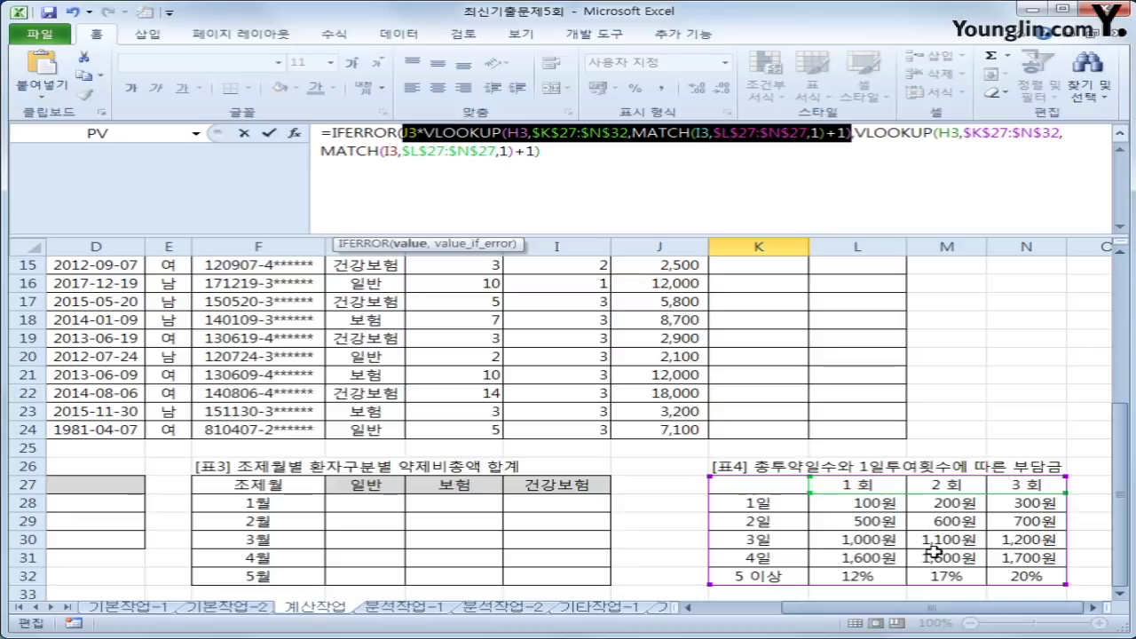
drag(1124, 508, 984, 529)
drag(1120, 418, 1119, 284)
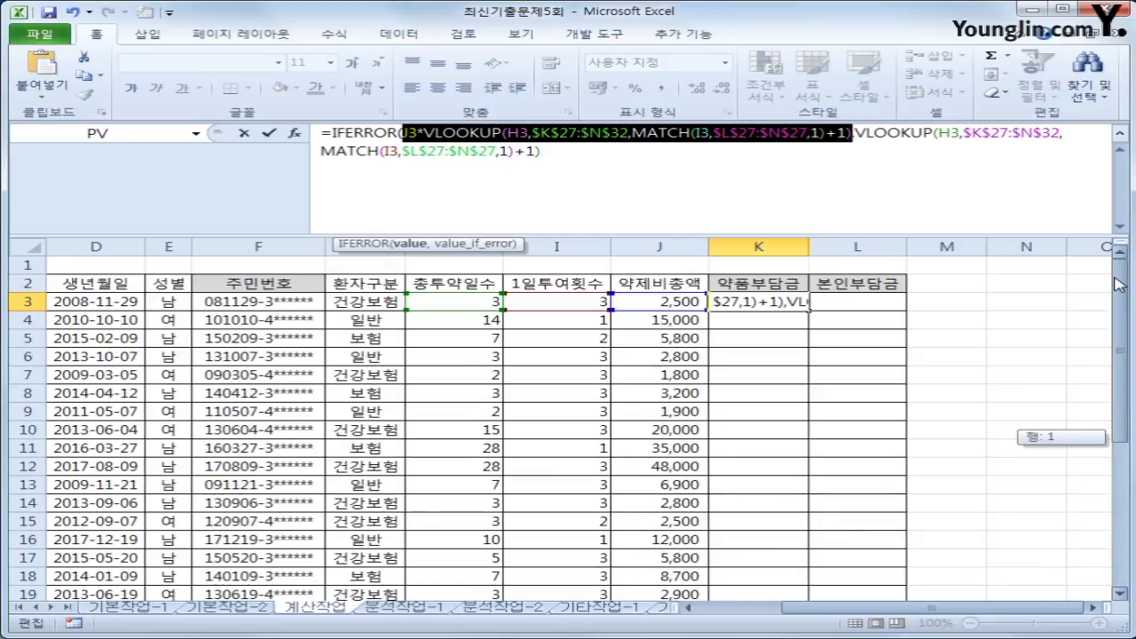
click(918, 185)
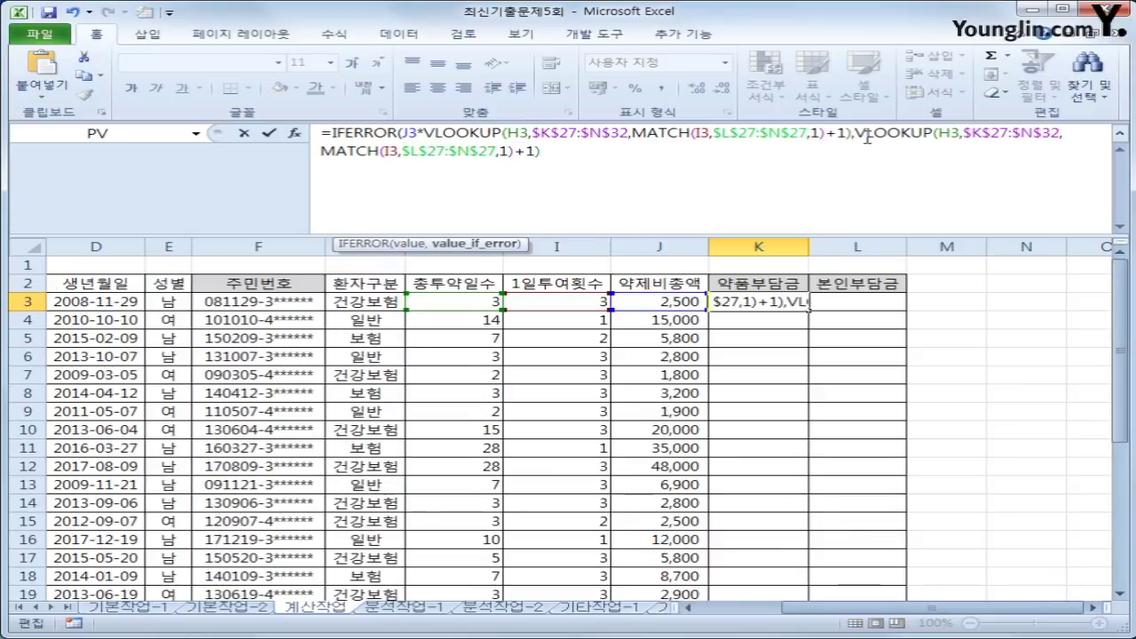
drag(855, 133, 542, 152)
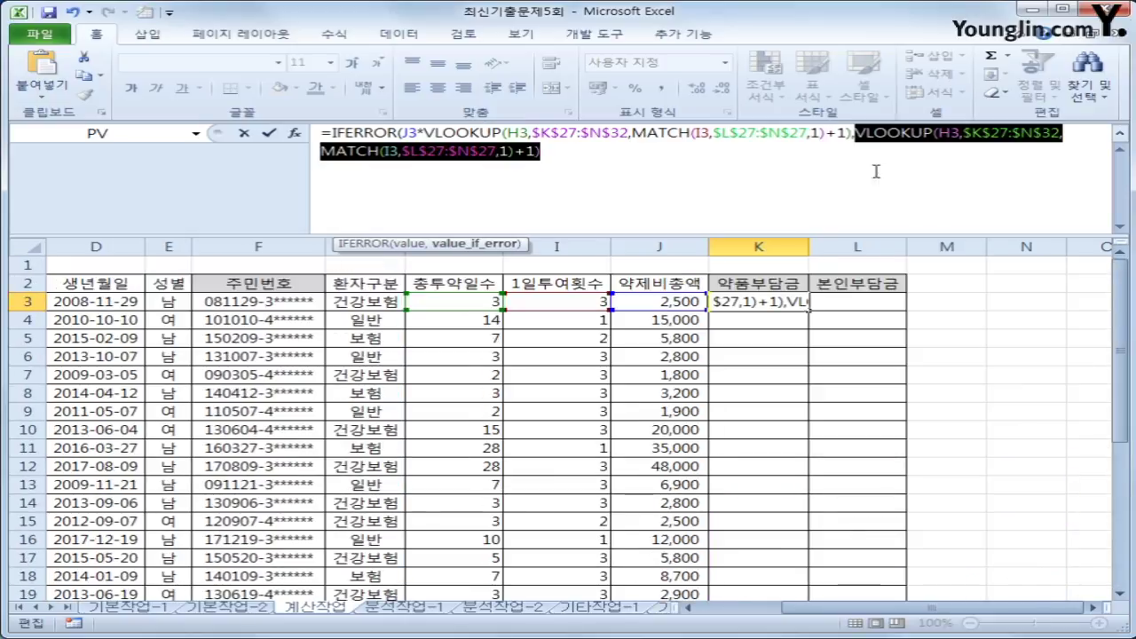
click(557, 157)
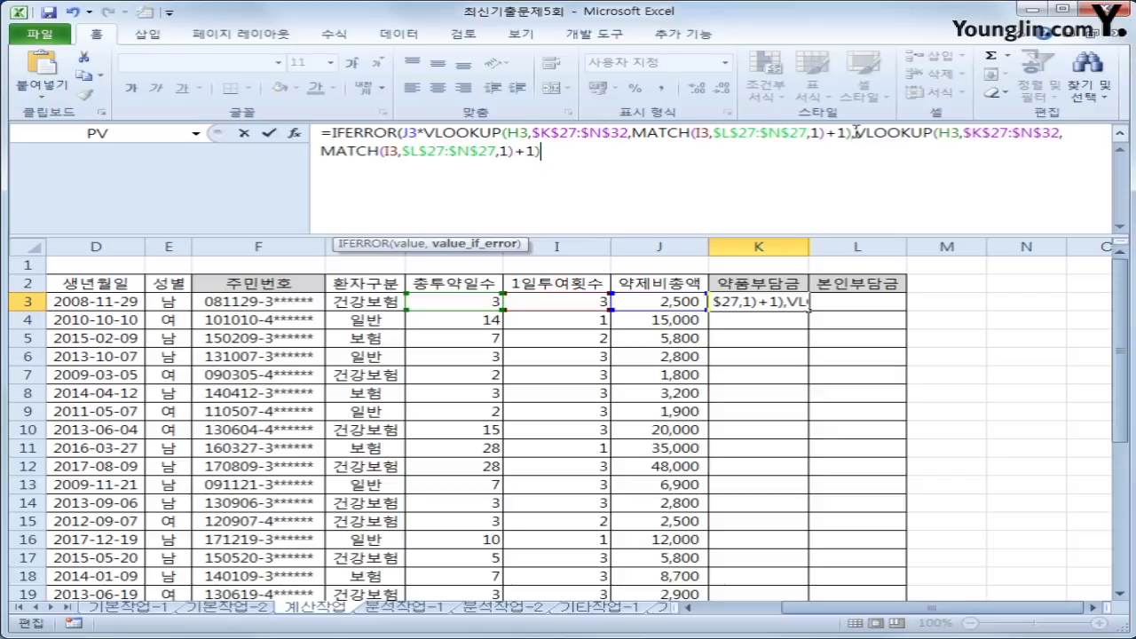
drag(855, 133, 866, 155)
click(785, 176)
text())
click(1122, 133)
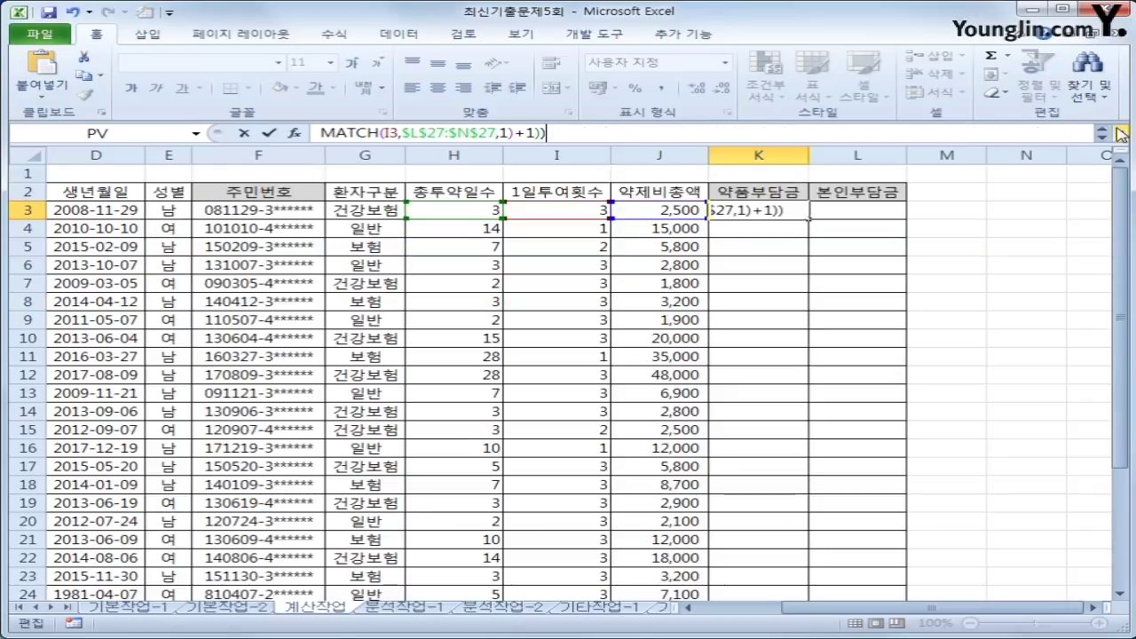
key(Return)
- Fill the K3 약품부담금 formula down to K24, then check the K3 and K4 formulas
click(791, 210)
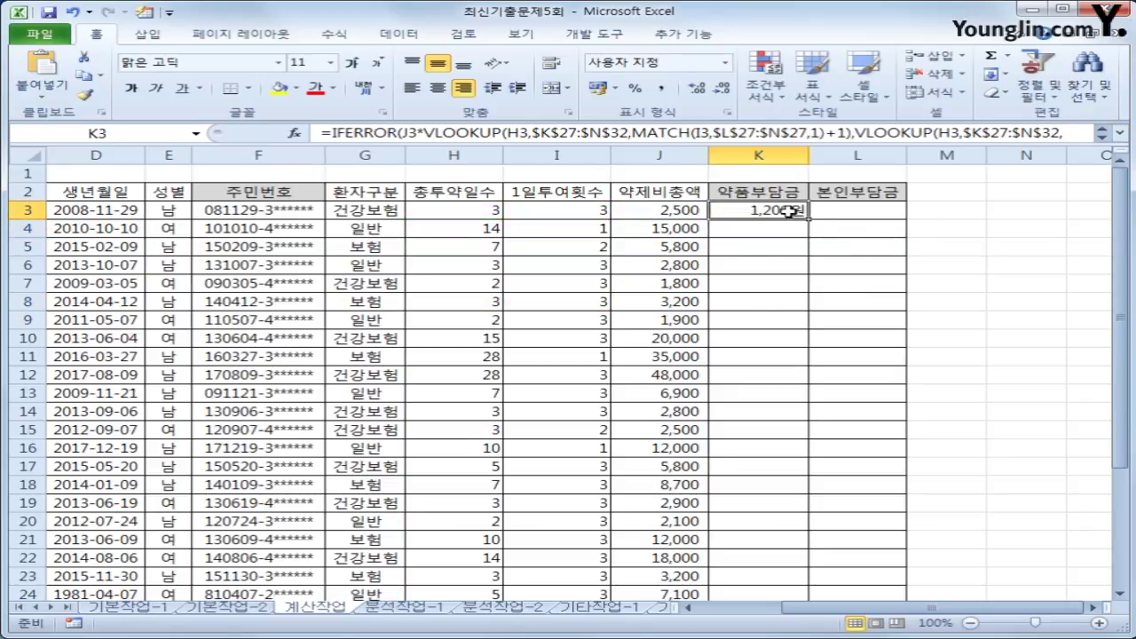
double_click(808, 218)
click(769, 211)
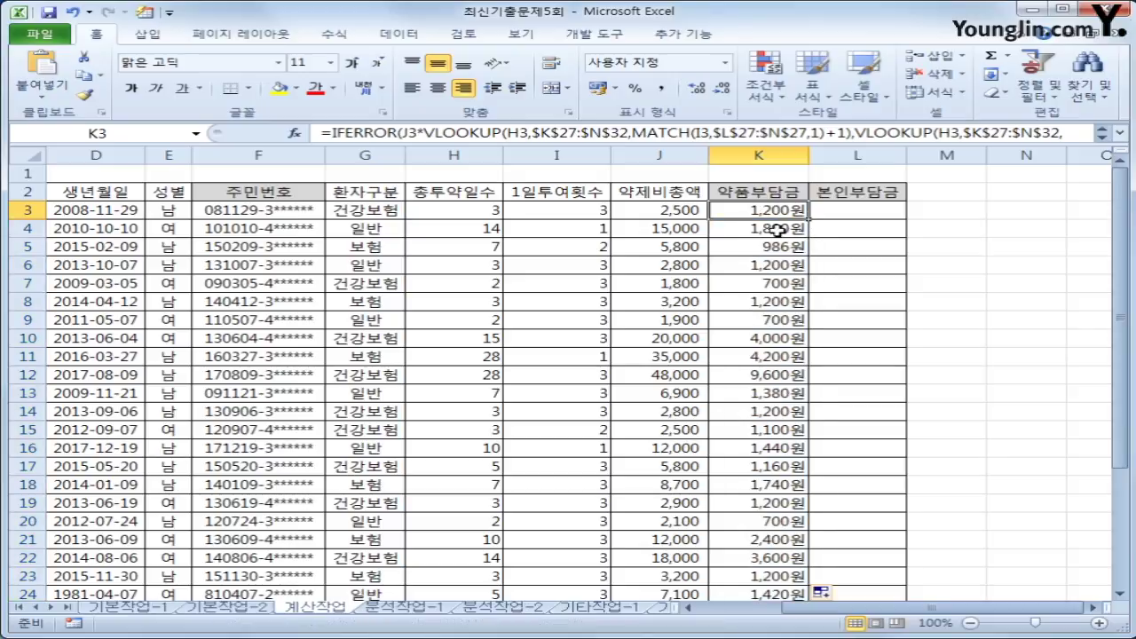
click(777, 229)
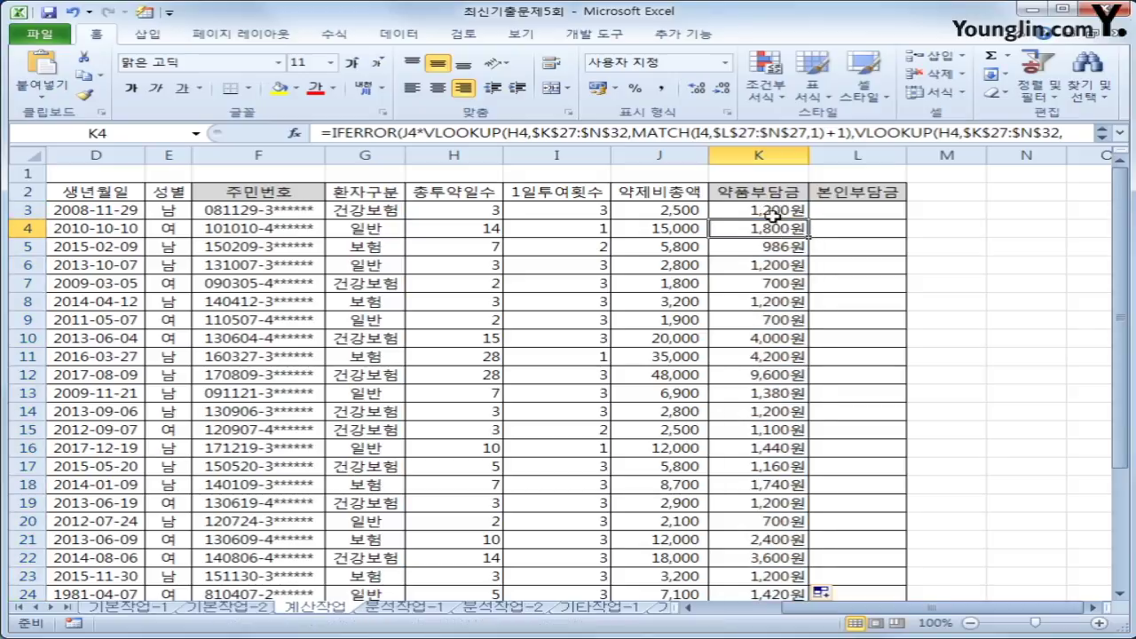
click(774, 210)
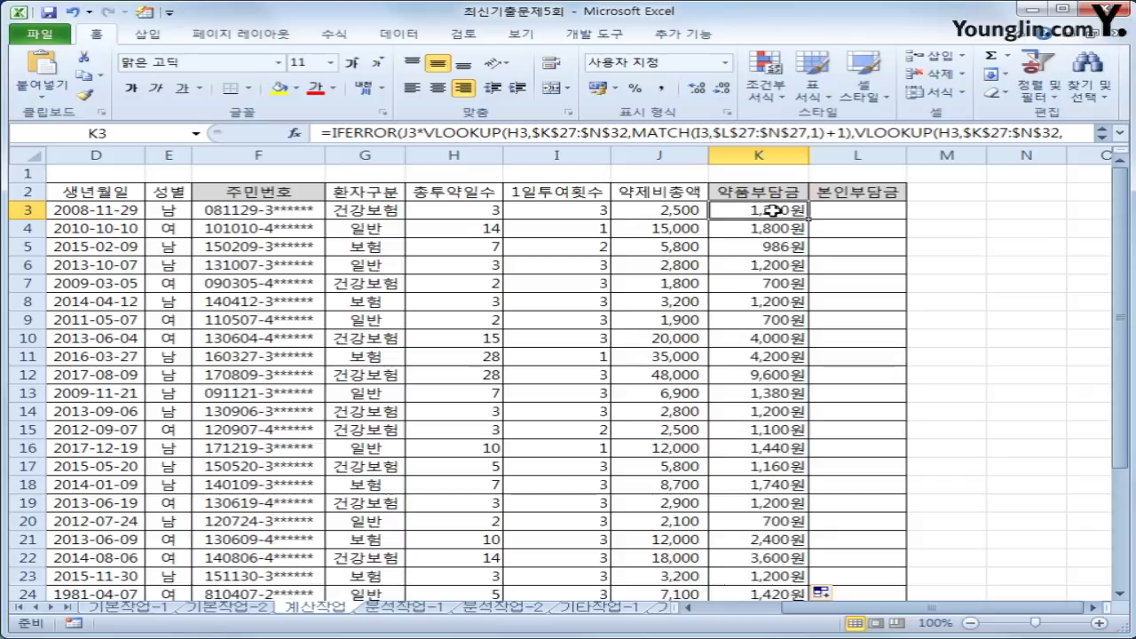
- Select L3 and launch the Visual Basic editor from the 개발 도구 tab
click(857, 211)
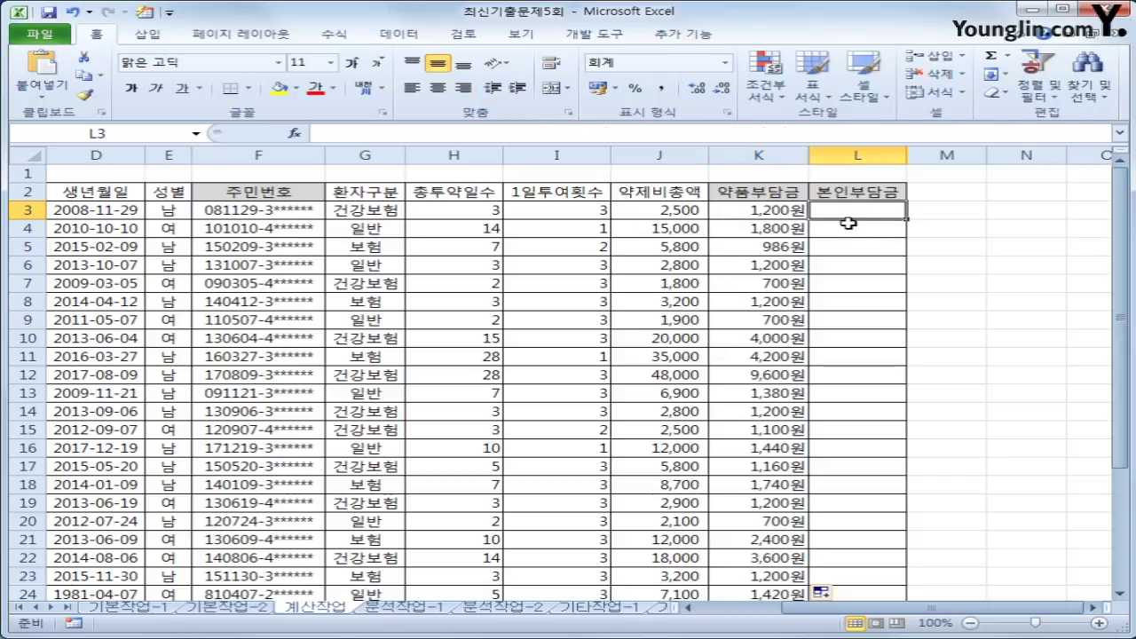
click(579, 36)
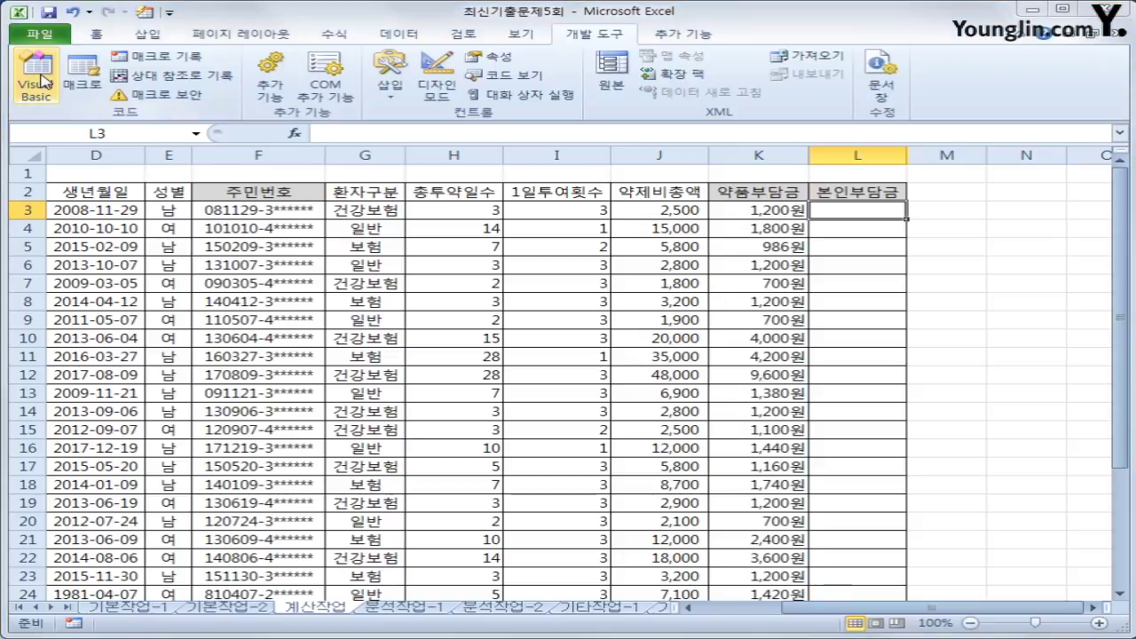
click(36, 84)
click(385, 66)
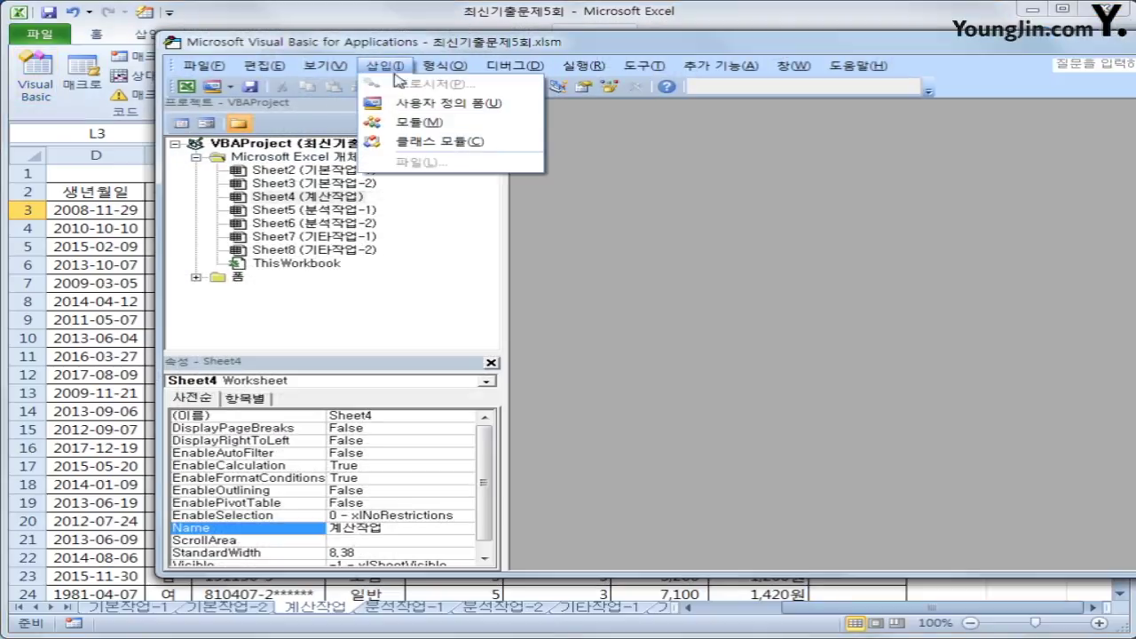
- Insert a new module declaring Public Function fn본인부담금(약제비총액, 환자구분)
click(390, 122)
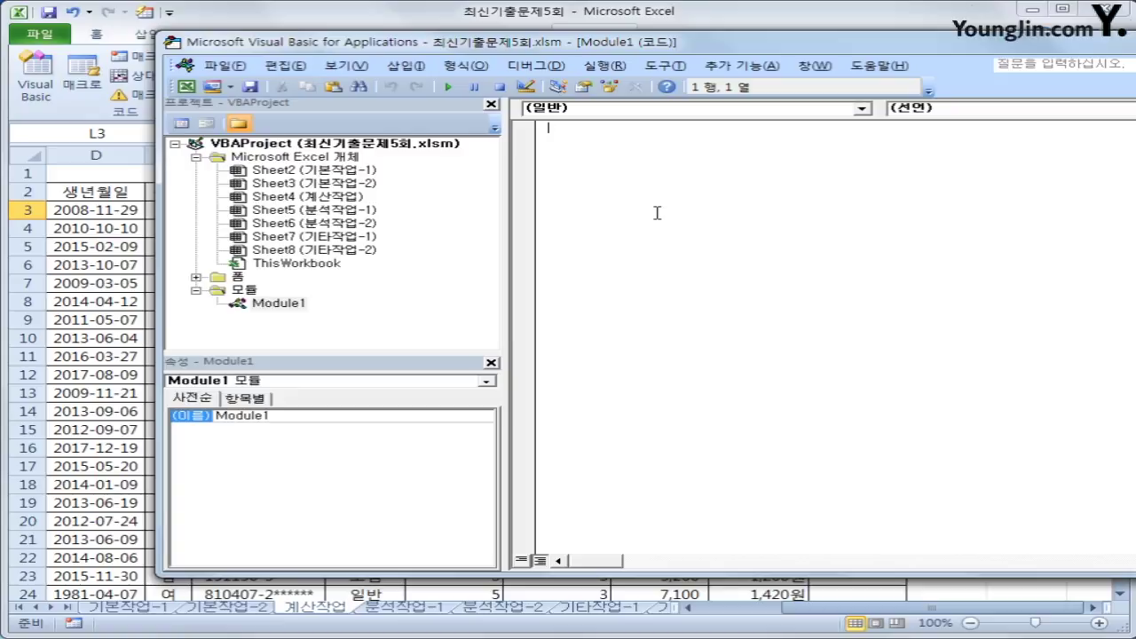
text(public function fn)
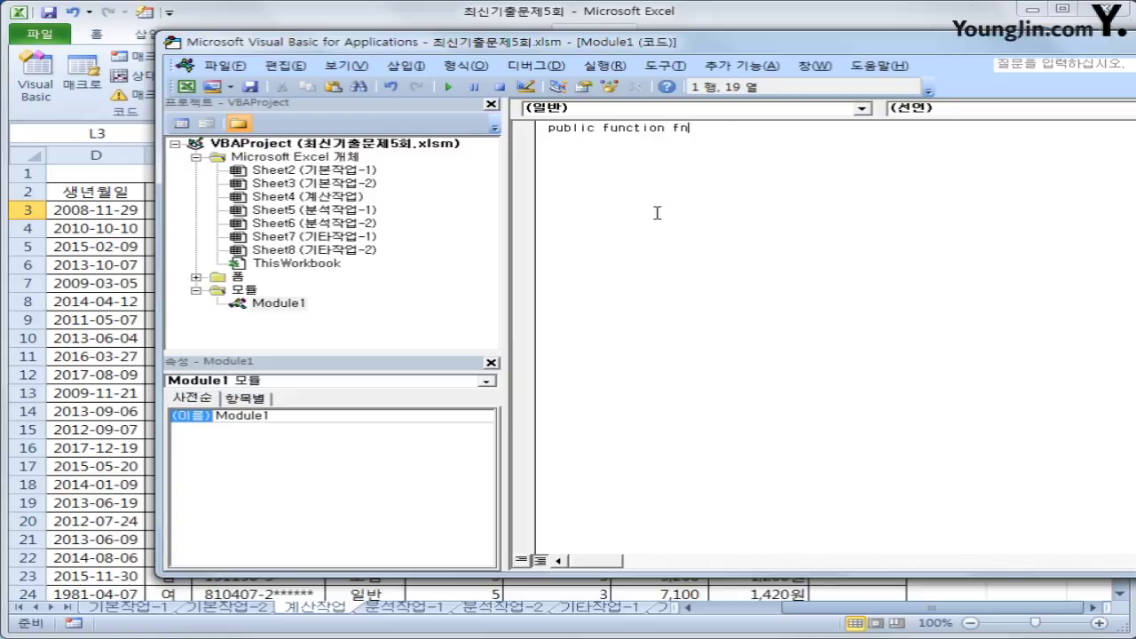
text(본인부담금()
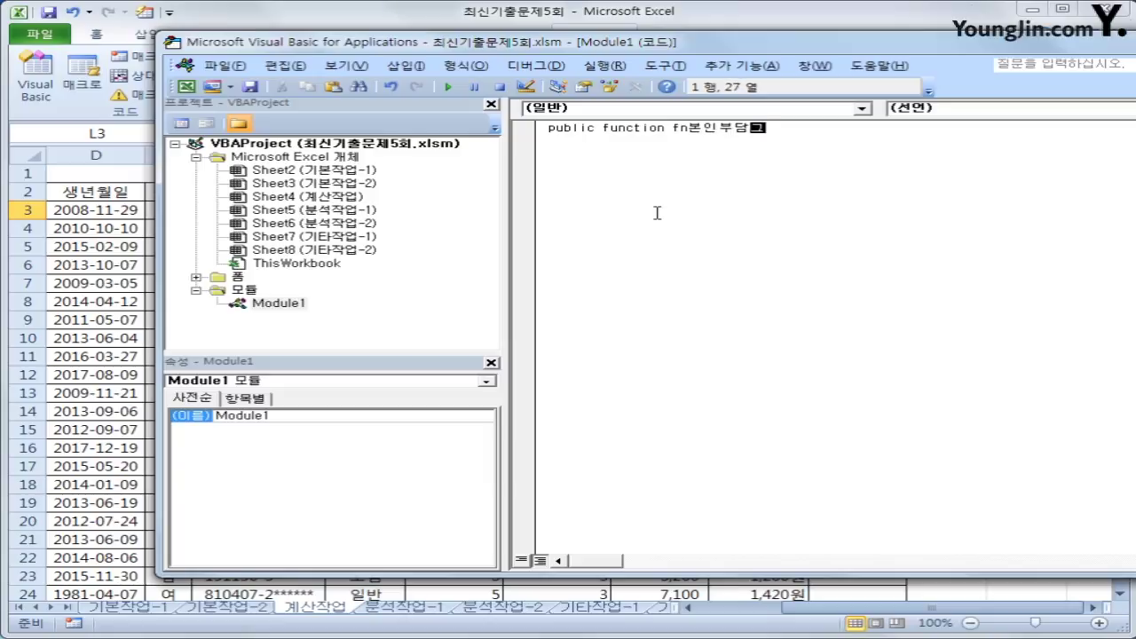
text(약제비)
text(총액)
key(BackSpace)
key(BackSpace)
key(BackSpace)
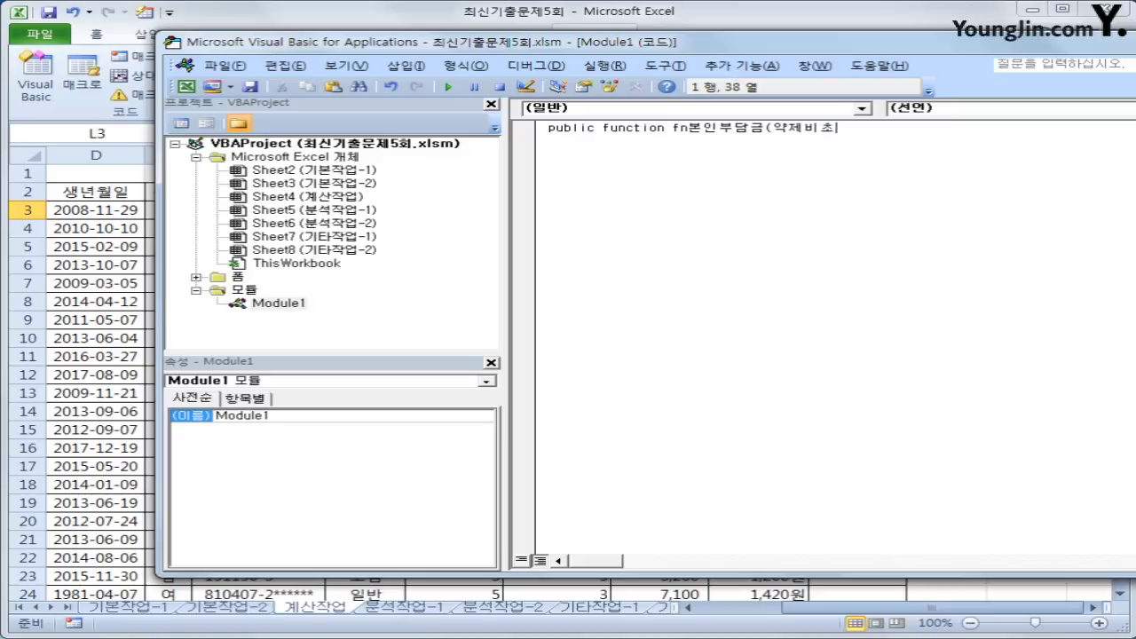
text(총액, 환자구분))
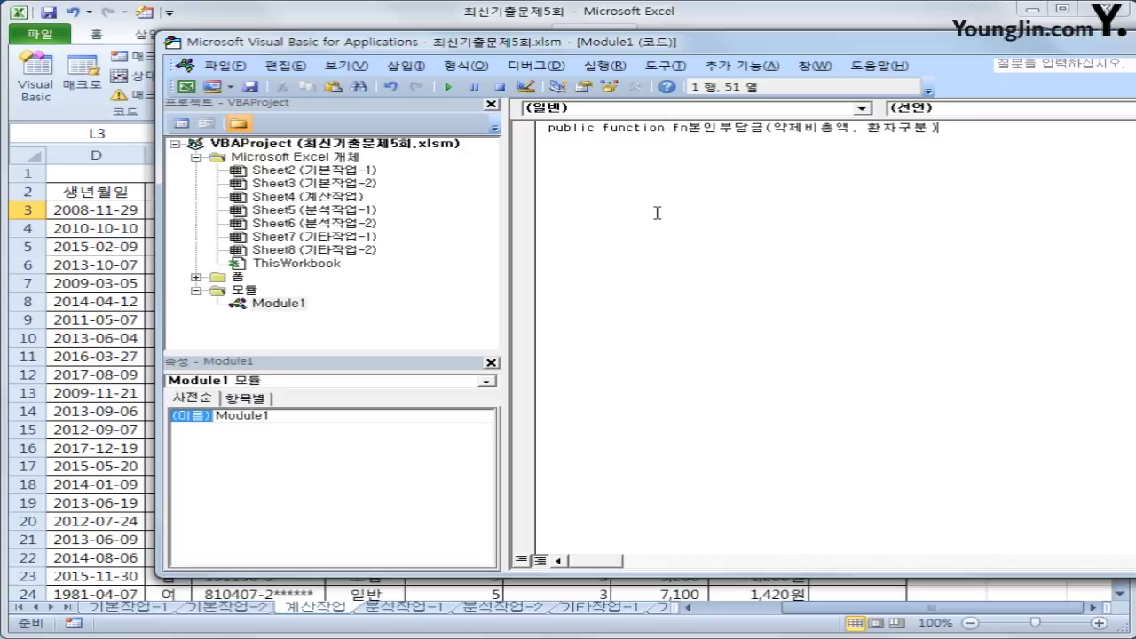
key(Return)
key(Tab)
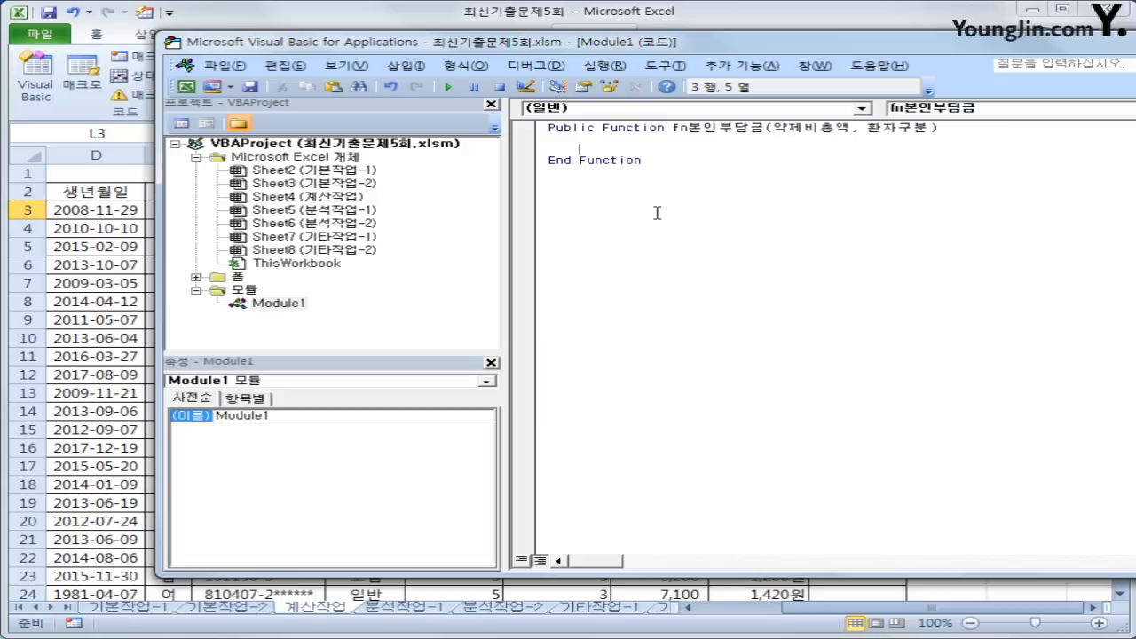
- Write the line If 약제비총액>=15000 And 환자구분 = "건강보험" Then
text(if 약제비총액)
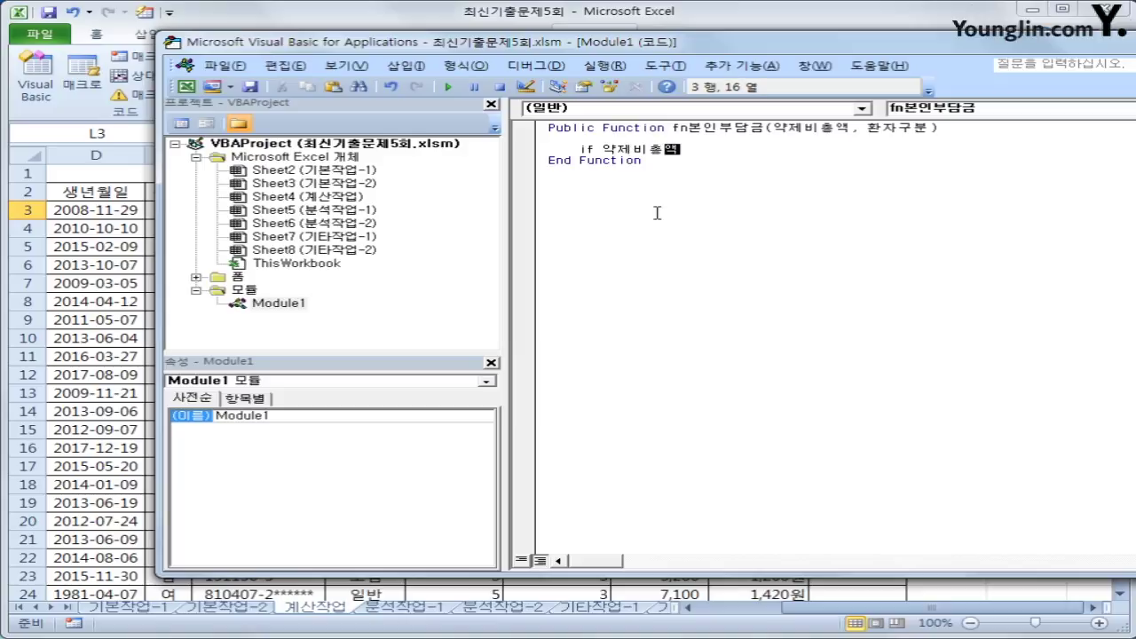
text(>=15000 then)
key(Return)
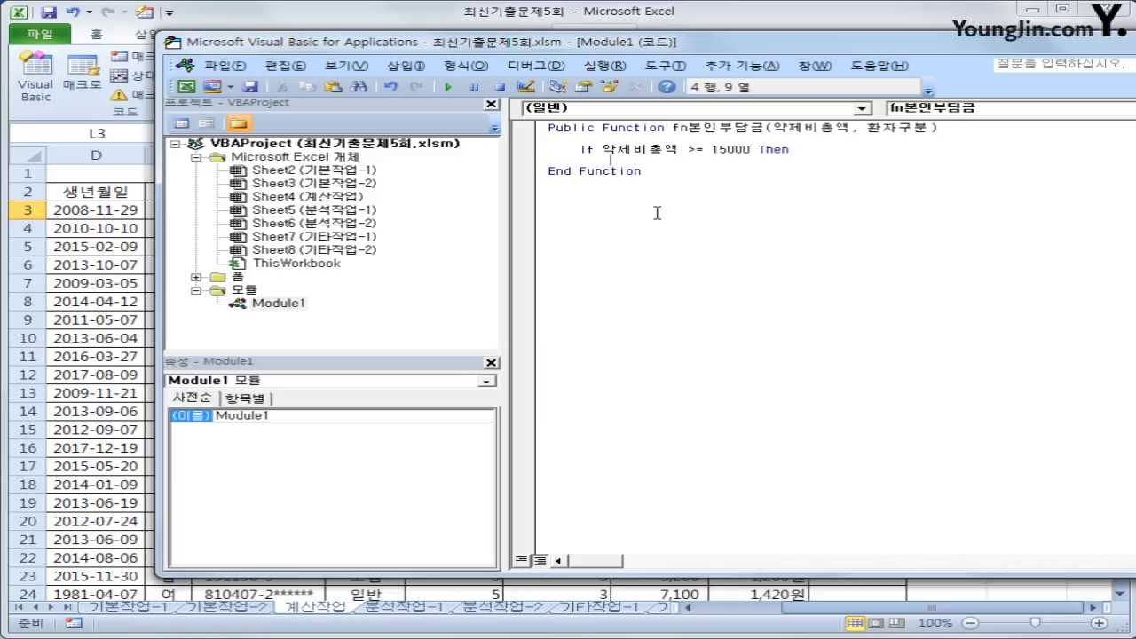
key(Up)
key(End)
key(Left)
key(Left)
key(Left)
key(Left)
text(and )
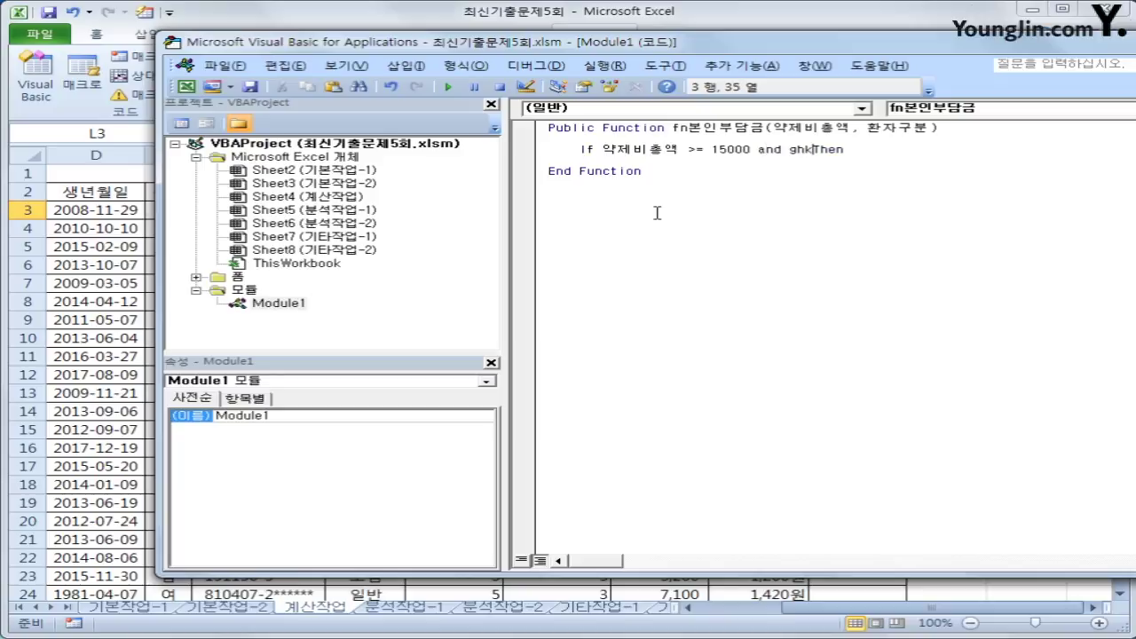
text(환자구분 = ")
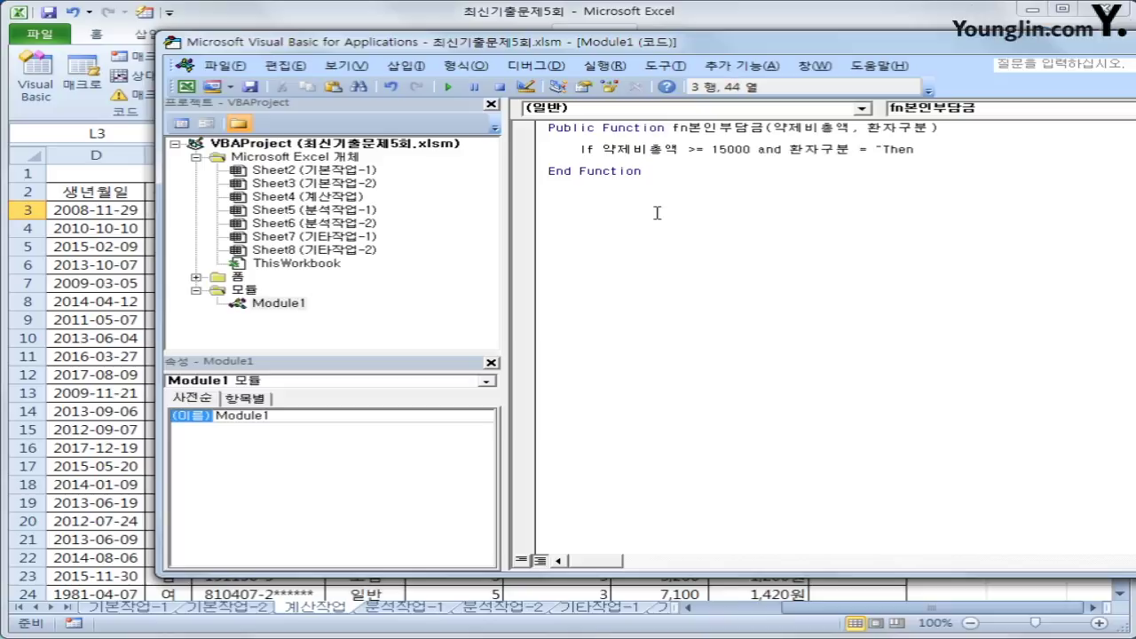
text(일반)
key(BackSpace)
key(BackSpace)
key(BackSpace)
text("건강보험)
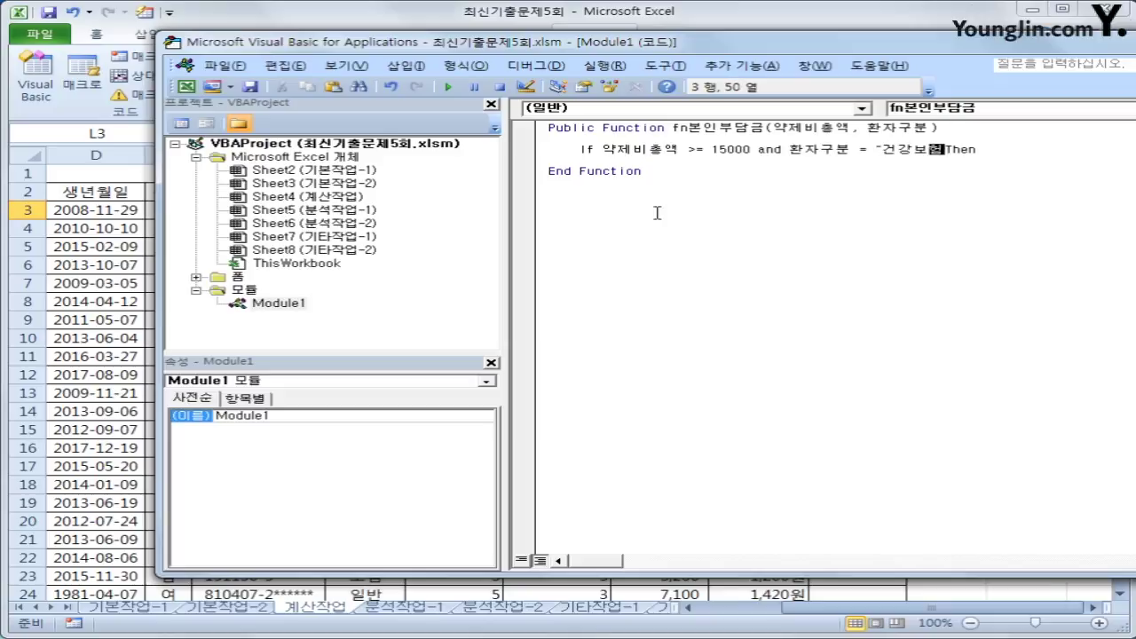
text(")
key(Down)
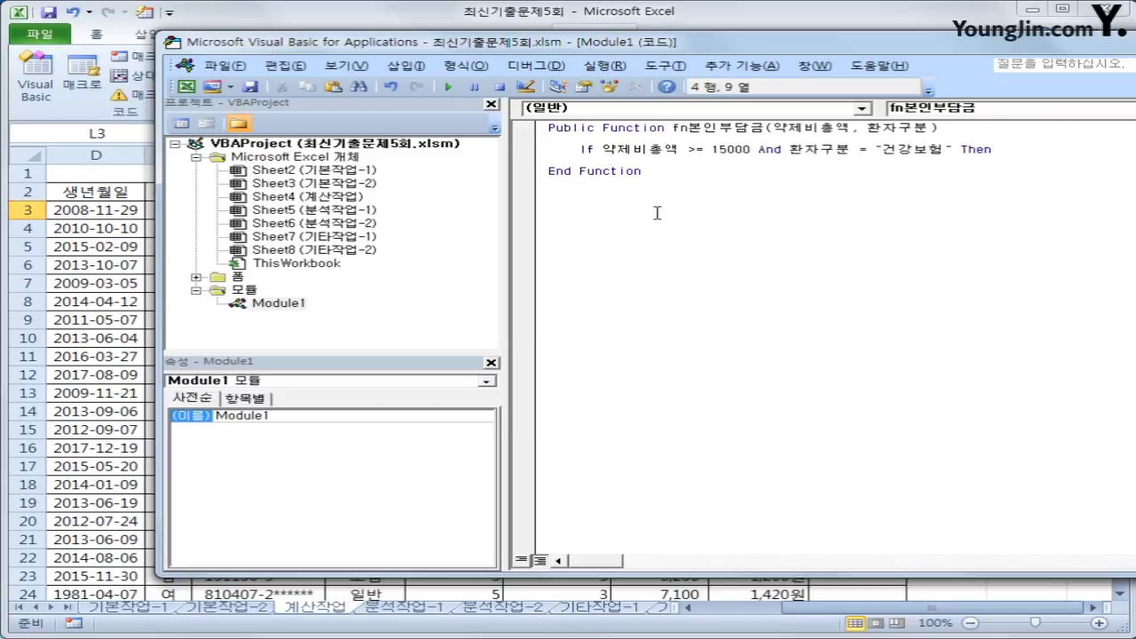
- Make that branch set fn본인부담금 = 약제비총액 - 약제비총액 * 0.3
text(fn본인부담금 =)
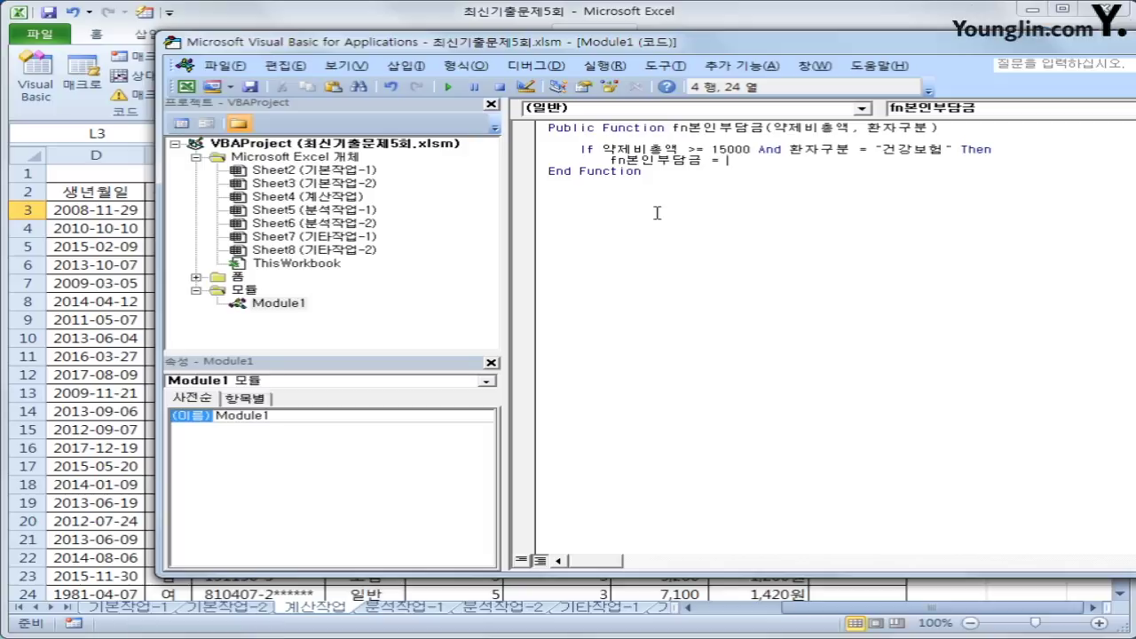
text(약제비총액 - 약제비총액 * )
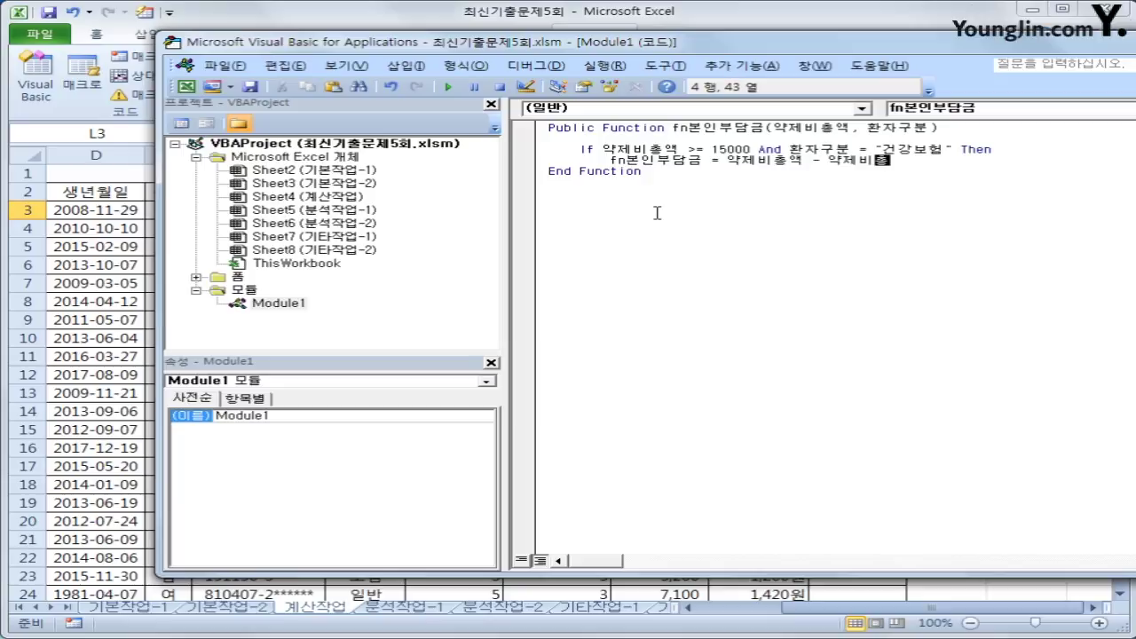
text(0.3)
key(Return)
key(Up)
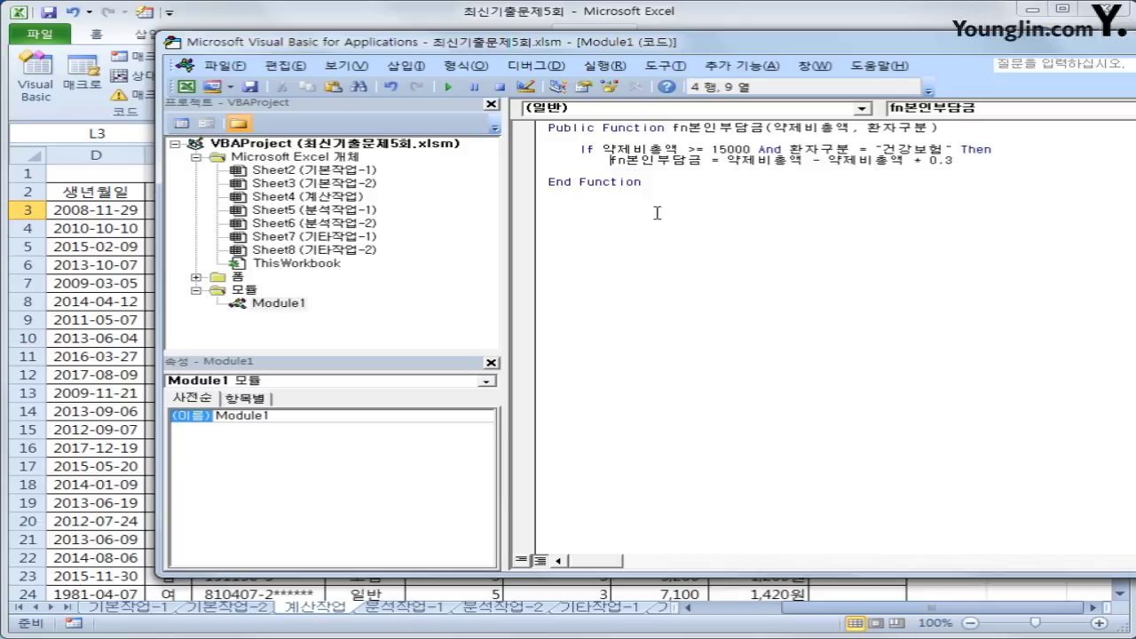
key(End)
key(Left)
key(Left)
key(Left)
key(Left)
key(Left)
key(Left)
key(Left)
key(Left)
key(Left)
key(Left)
key(Left)
key(Left)
key(Left)
key(Down)
key(Down)
key(Up)
- Add an ElseIf 환자구분 ="건강보험" branch returning 약제비총액 minus 0.1 of it
text(elseif 환자구분 =)
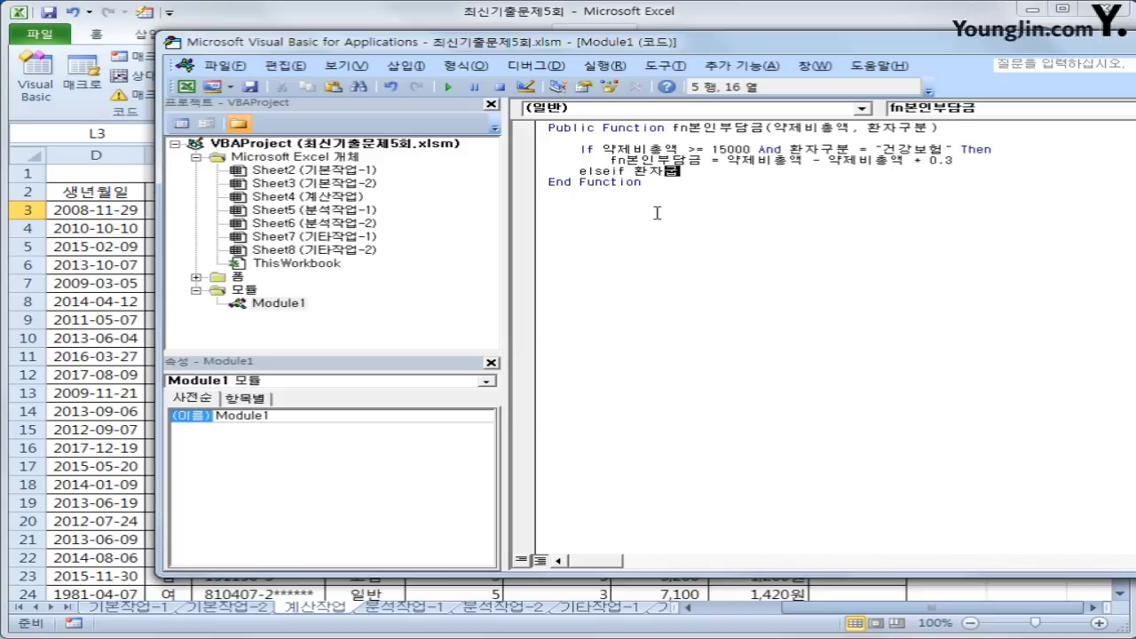
text("건강보험" )
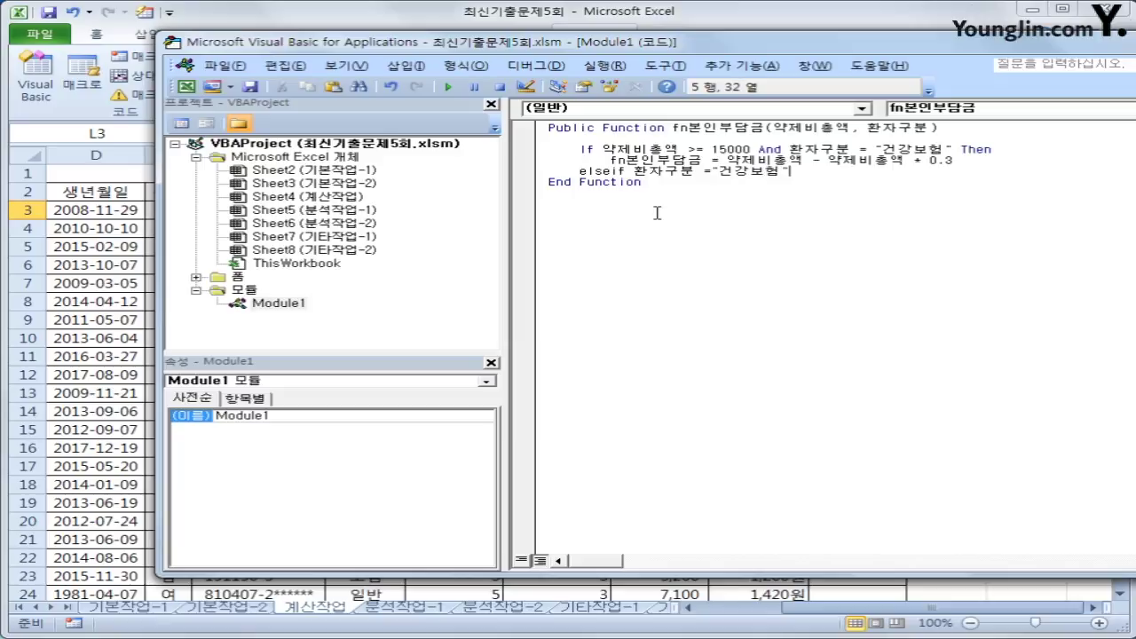
text(Then)
key(Return)
key(Up)
key(Up)
key(shift+End)
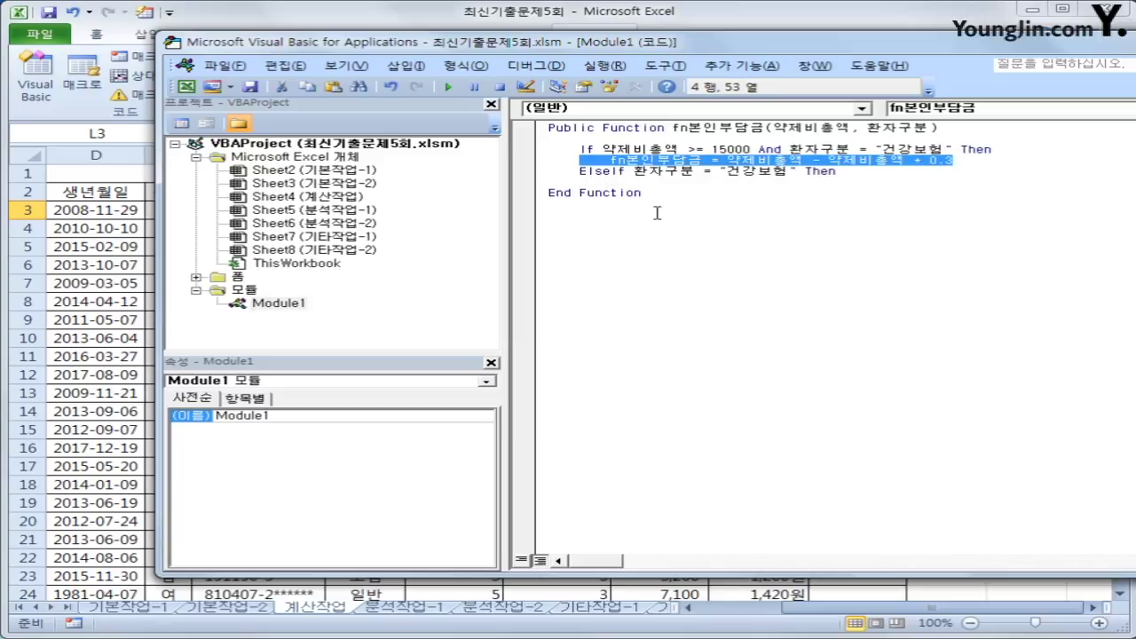
key(ctrl+c)
key(Down)
key(Down)
key(ctrl+v)
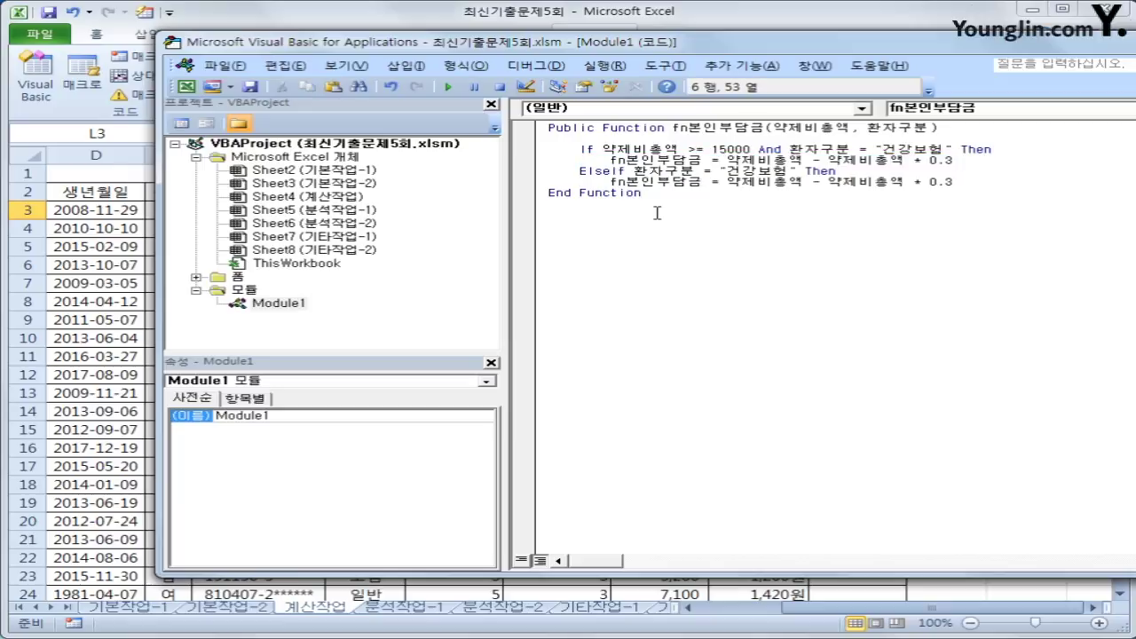
key(BackSpace)
text(1)
- Add an ElseIf 약제비총액 >=10000 branch returning 약제비총액 minus 0.05 of it
key(Return)
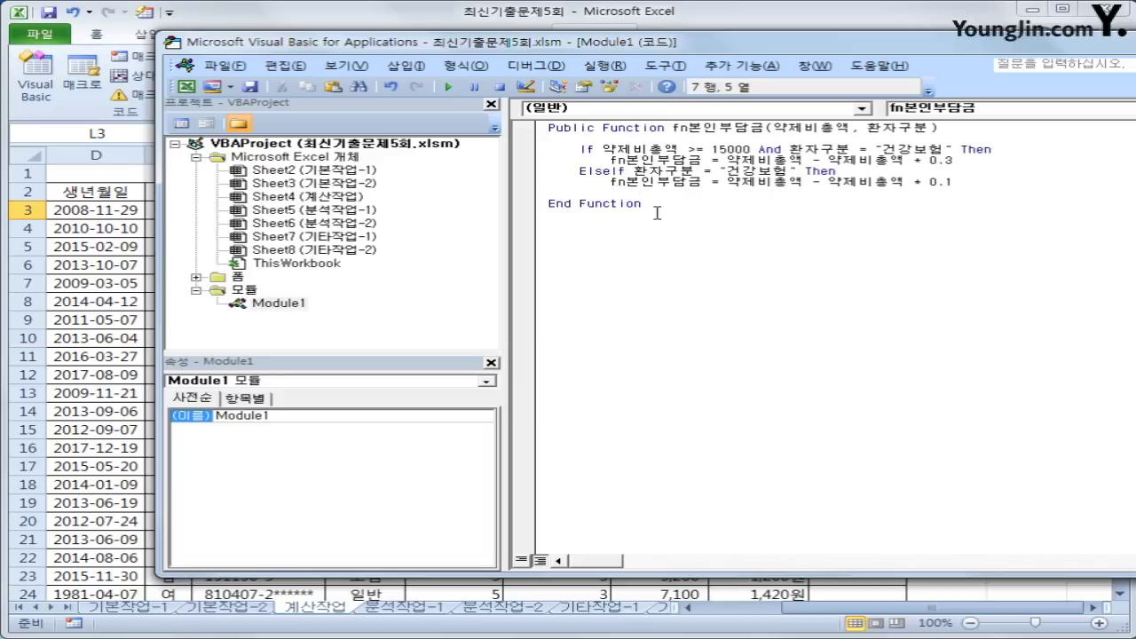
text(elseif 약제)
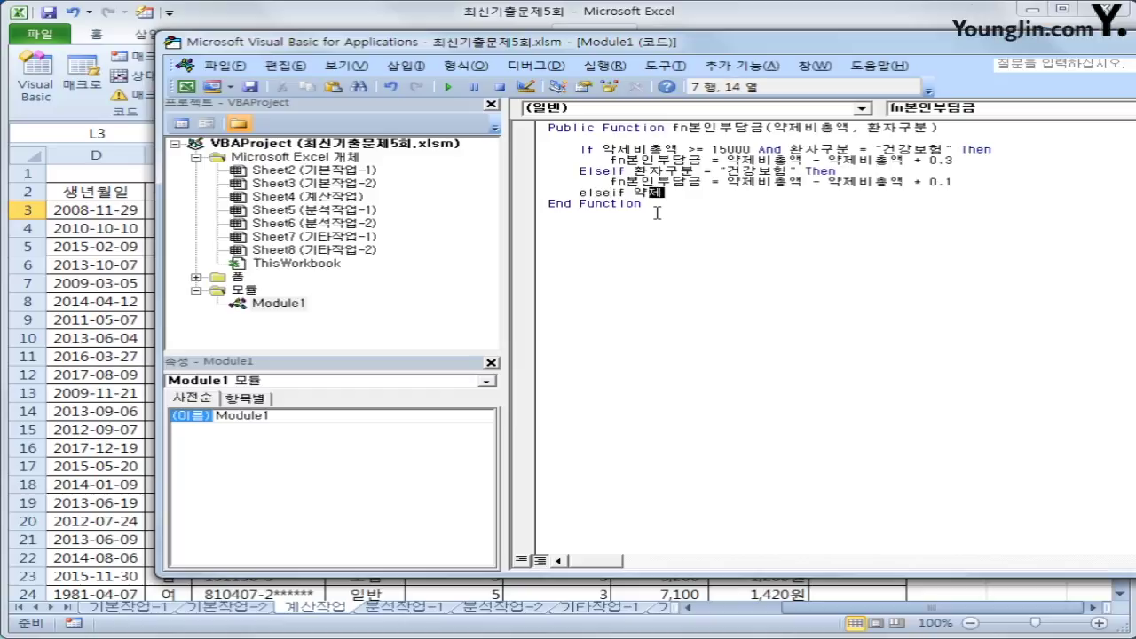
text(비총액 )
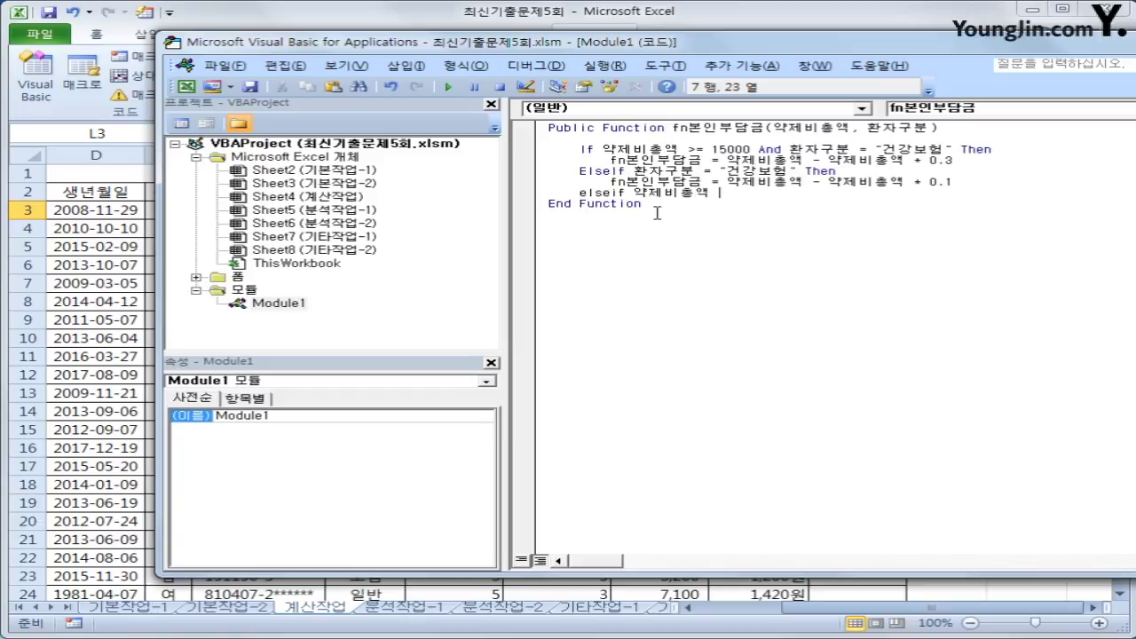
text(>=10000 then)
key(Return)
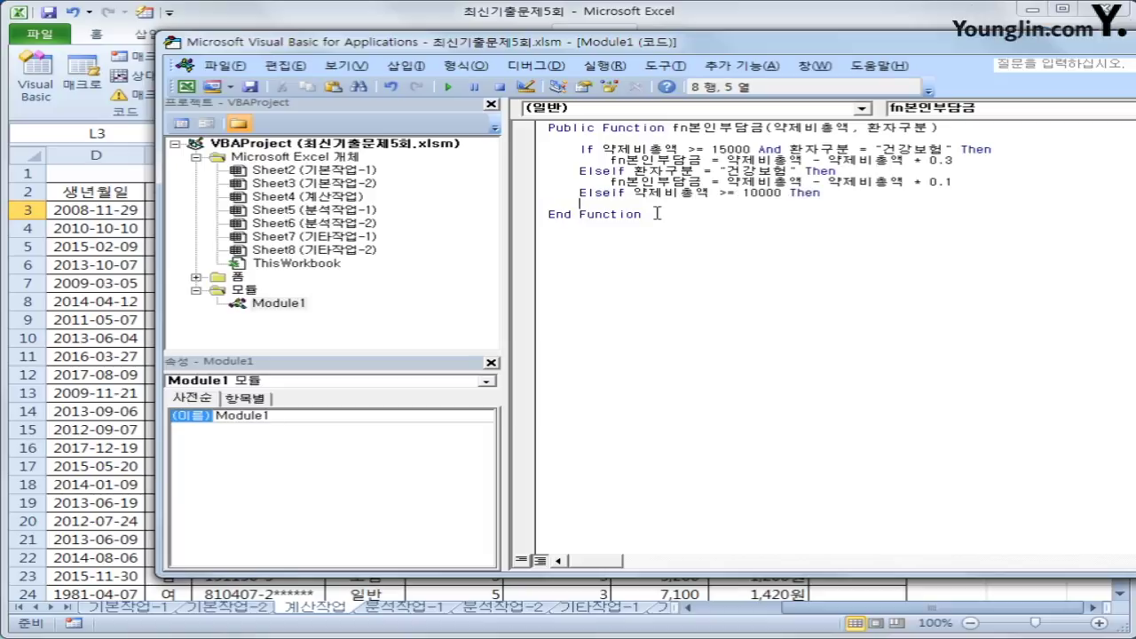
key(ctrl+v)
key(Left)
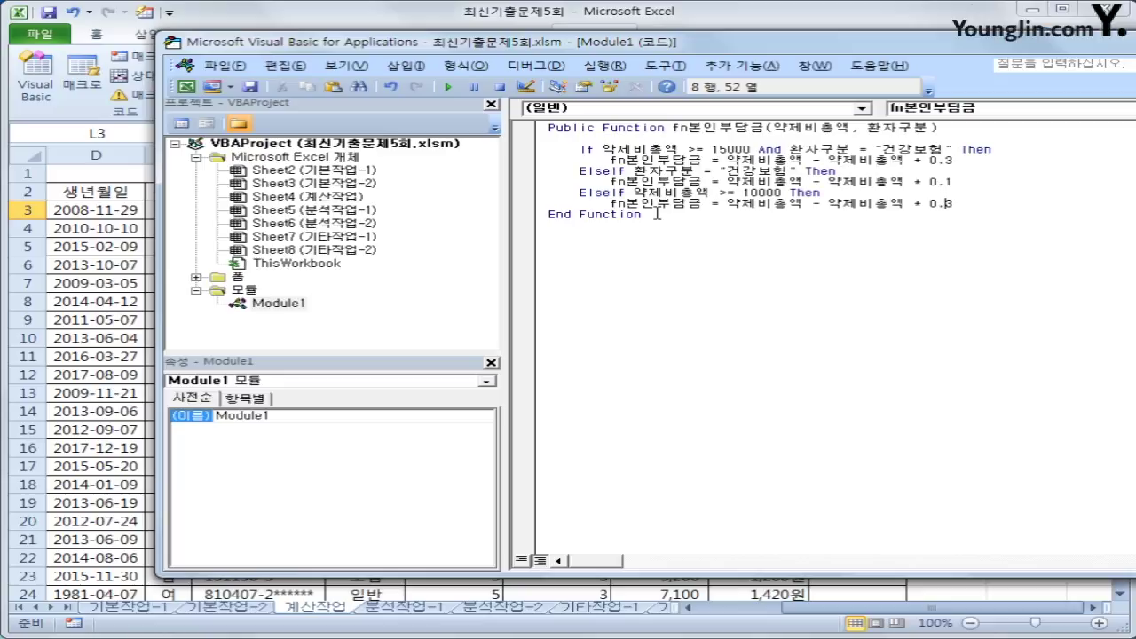
text(05)
key(Delete)
- Add an Else branch returning 약제비총액, close with End If, and exit the VBA editor
key(Return)
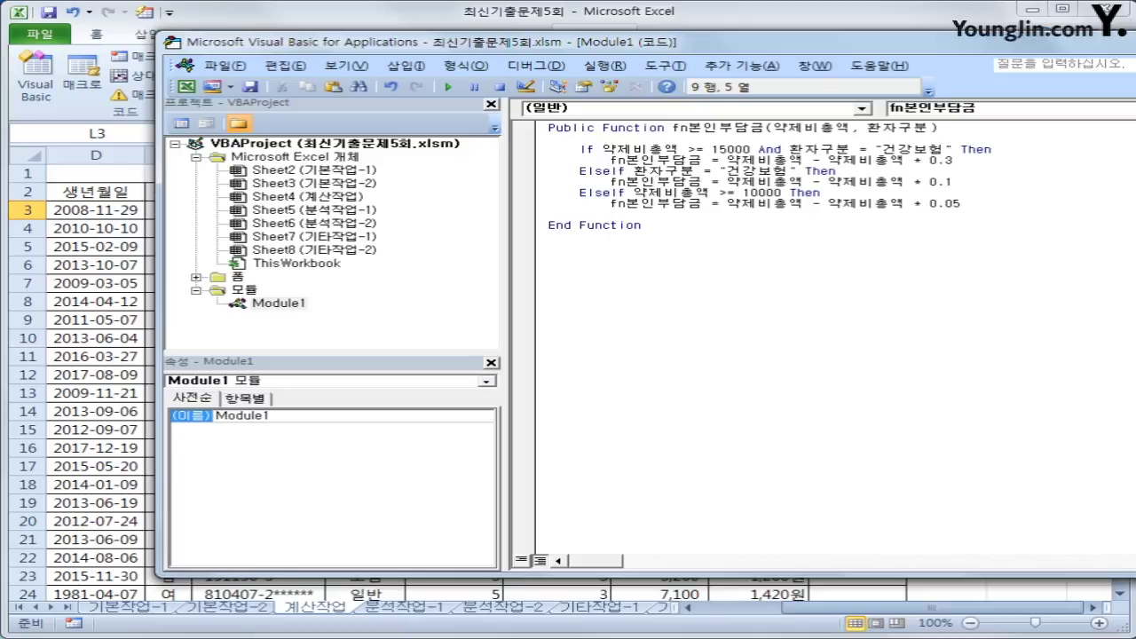
text(Else)
key(Return)
key(ctrl+v)
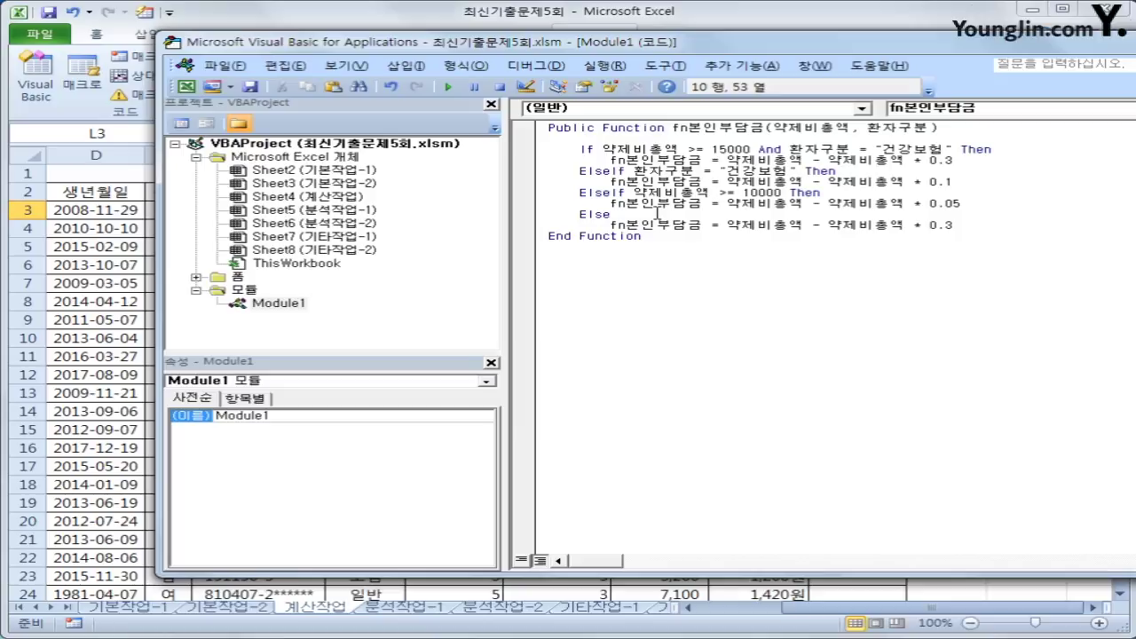
key(Left)
key(Left)
key(Left)
key(Left)
key(Left)
key(Left)
key(Left)
key(Left)
key(Left)
key(Left)
key(Left)
key(Left)
key(Left)
key(Left)
key(shift+End)
key(Delete)
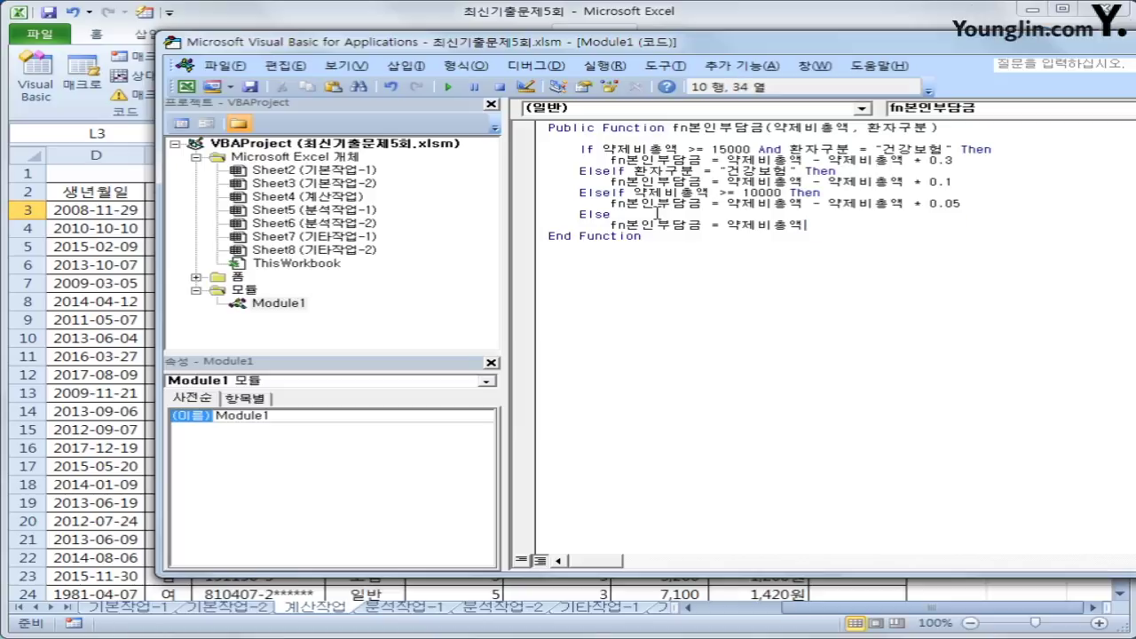
key(Return)
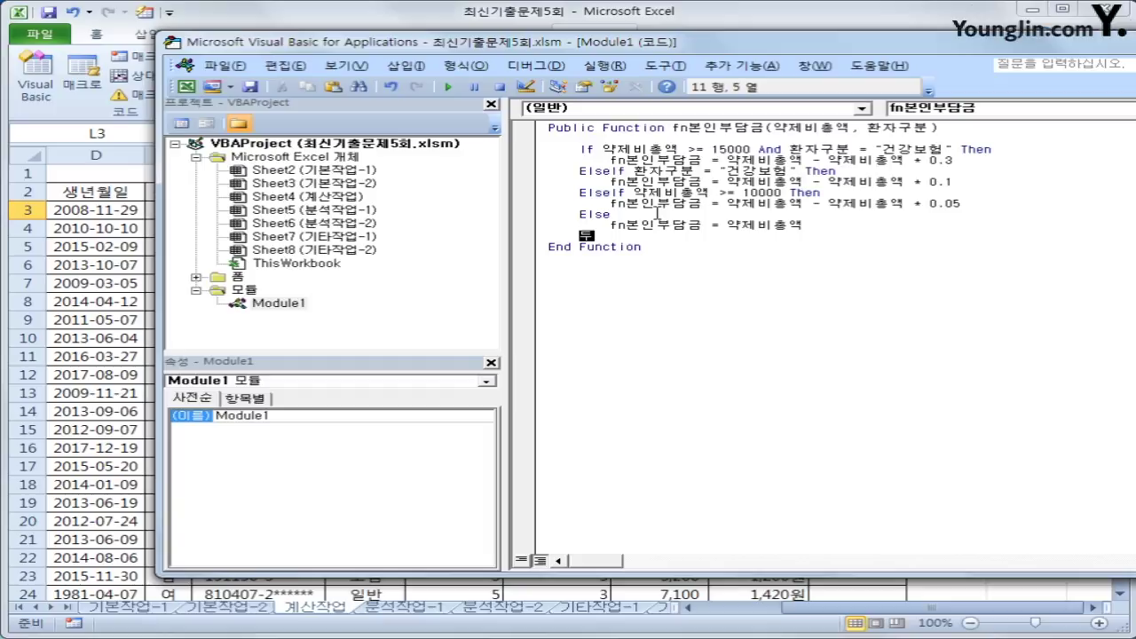
text(end if)
key(Return)
key(Up)
key(Up)
key(Up)
key(Up)
key(Up)
key(Up)
key(Up)
key(Up)
key(Up)
key(Up)
key(Up)
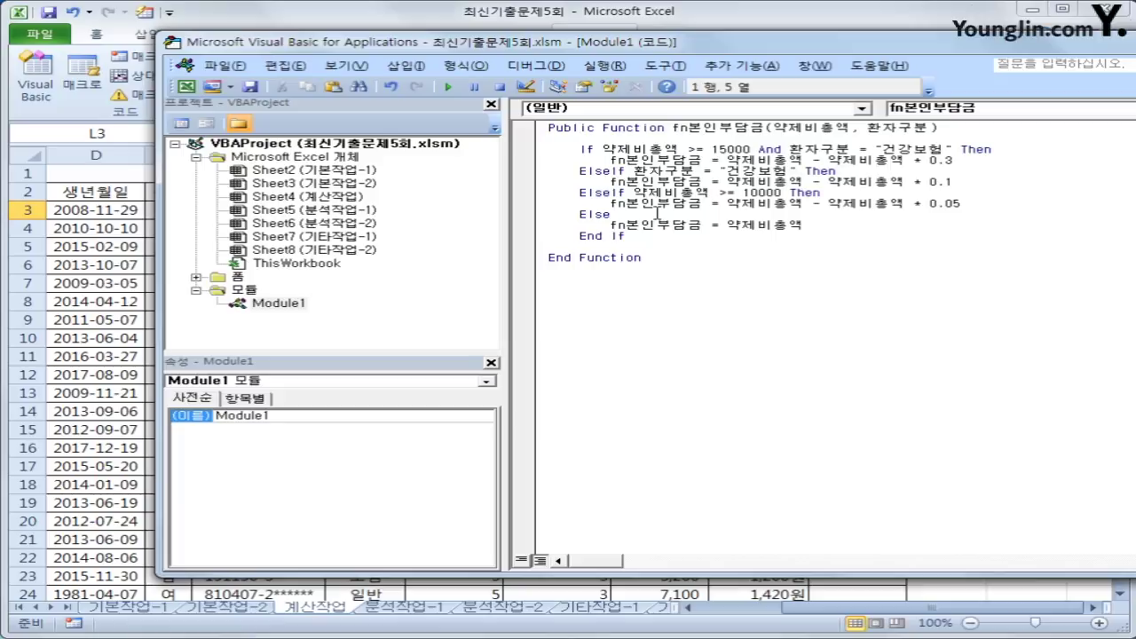
drag(693, 43, 566, 48)
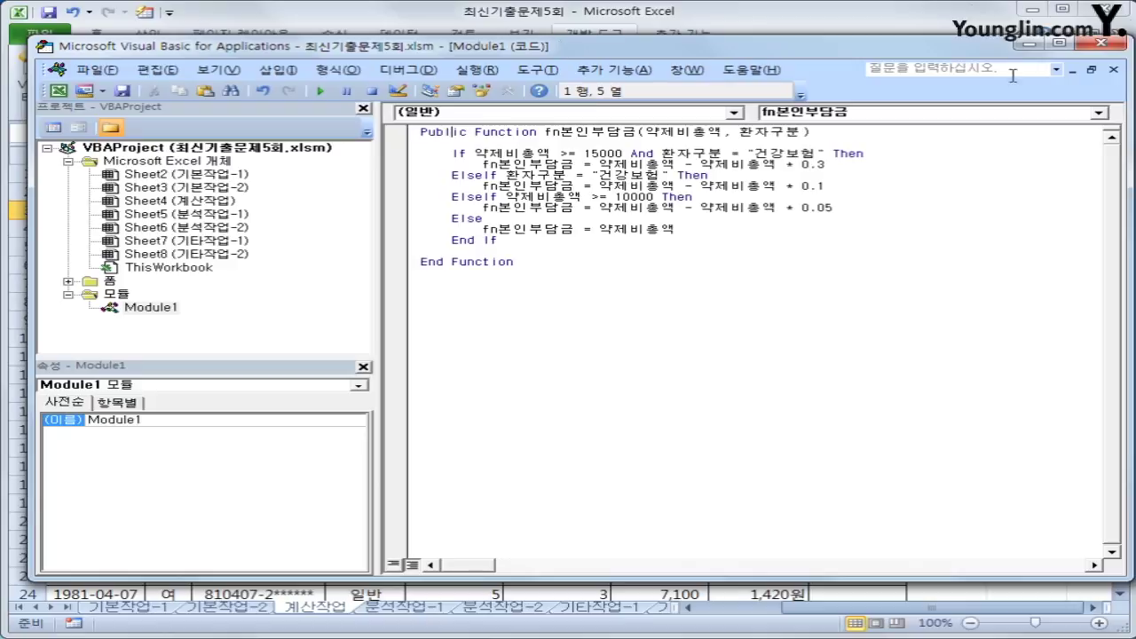
click(1102, 43)
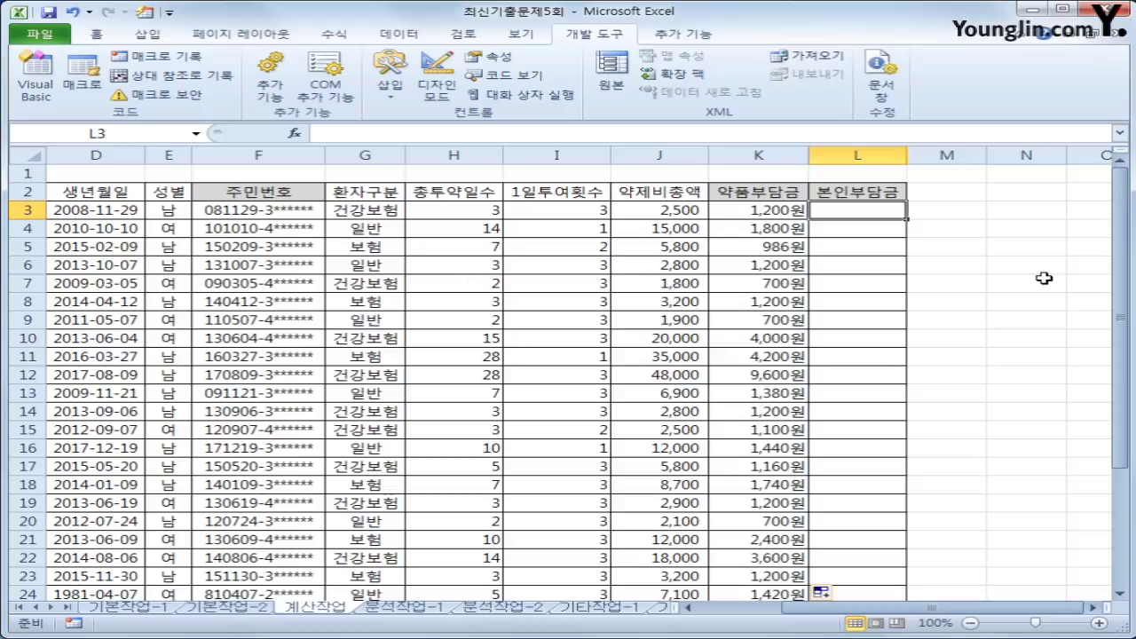
- Enter =fn본인부담금(J3,G3) in L3 from the 사용자 정의 category, giving 2,250
click(296, 133)
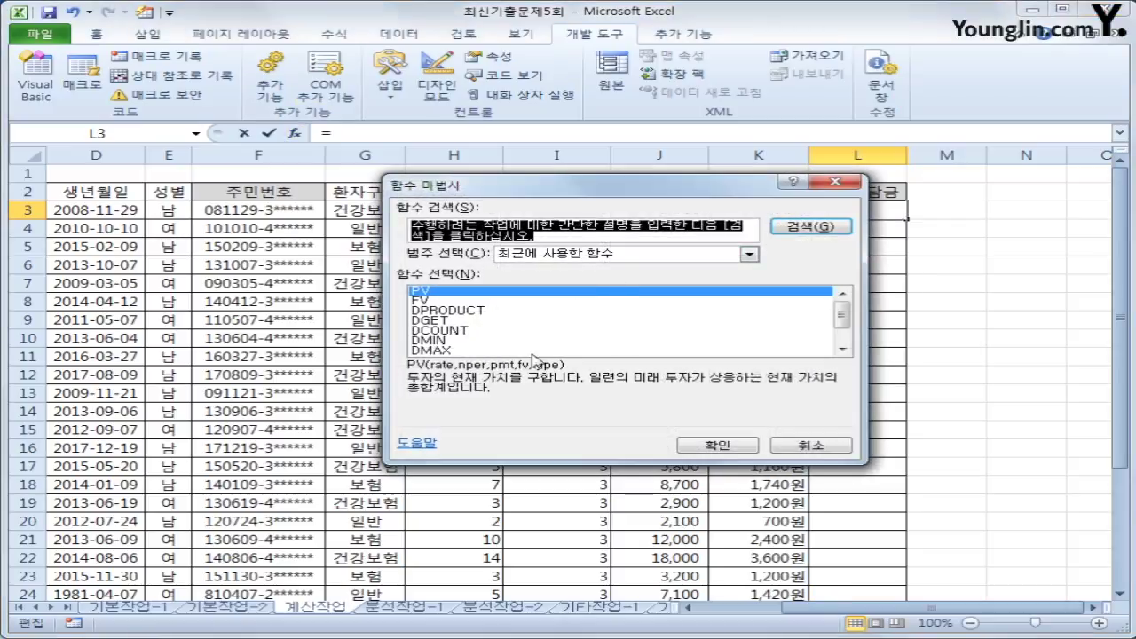
click(626, 255)
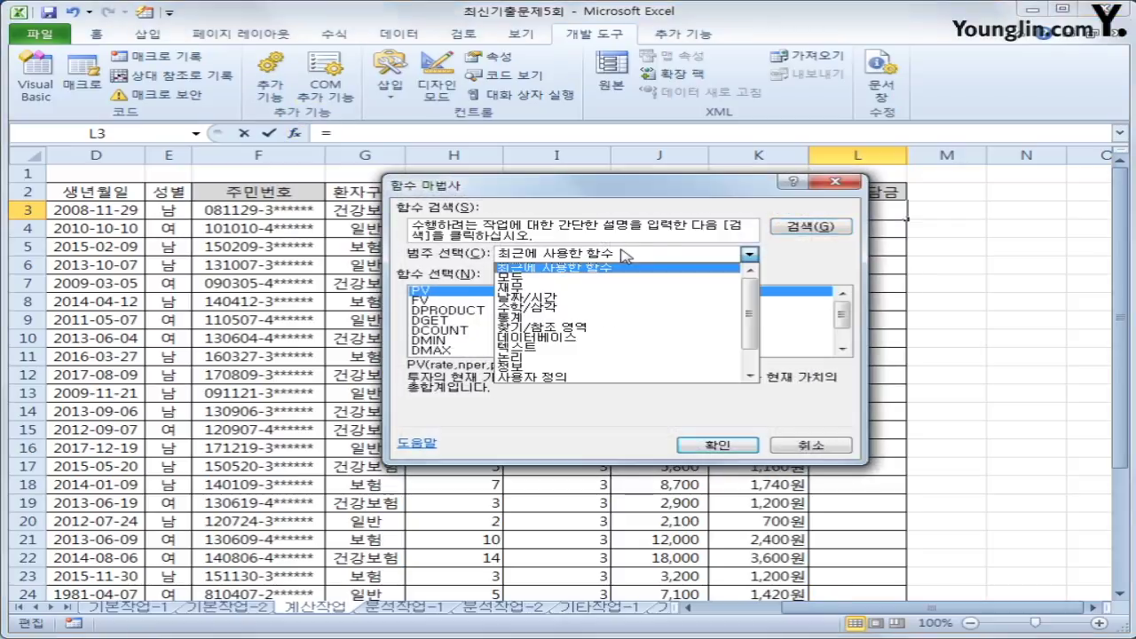
click(596, 377)
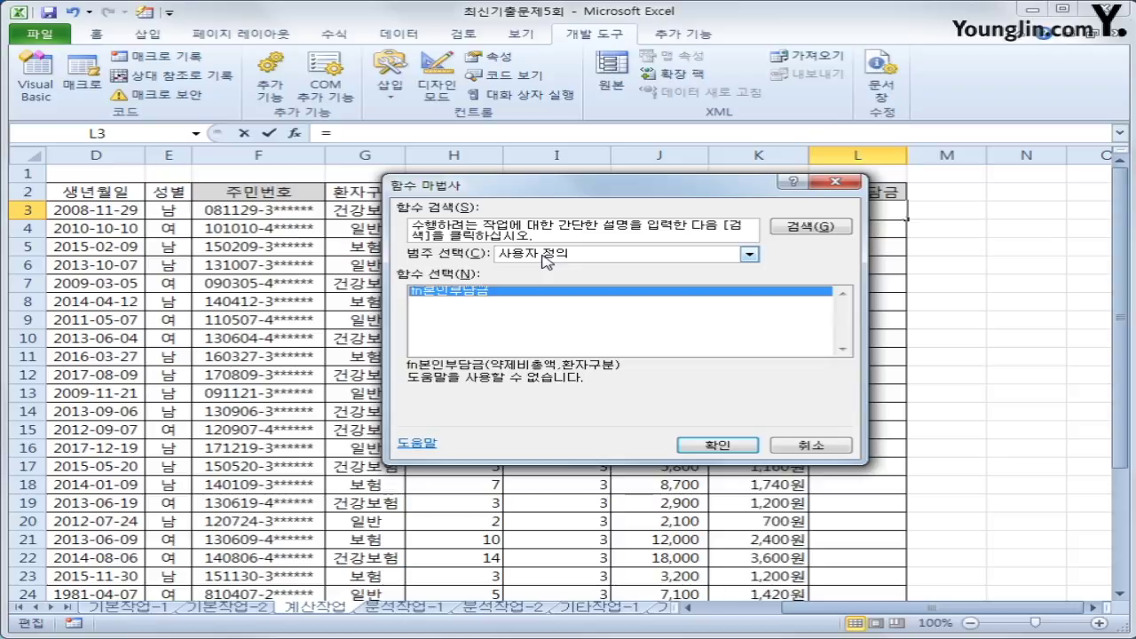
click(717, 445)
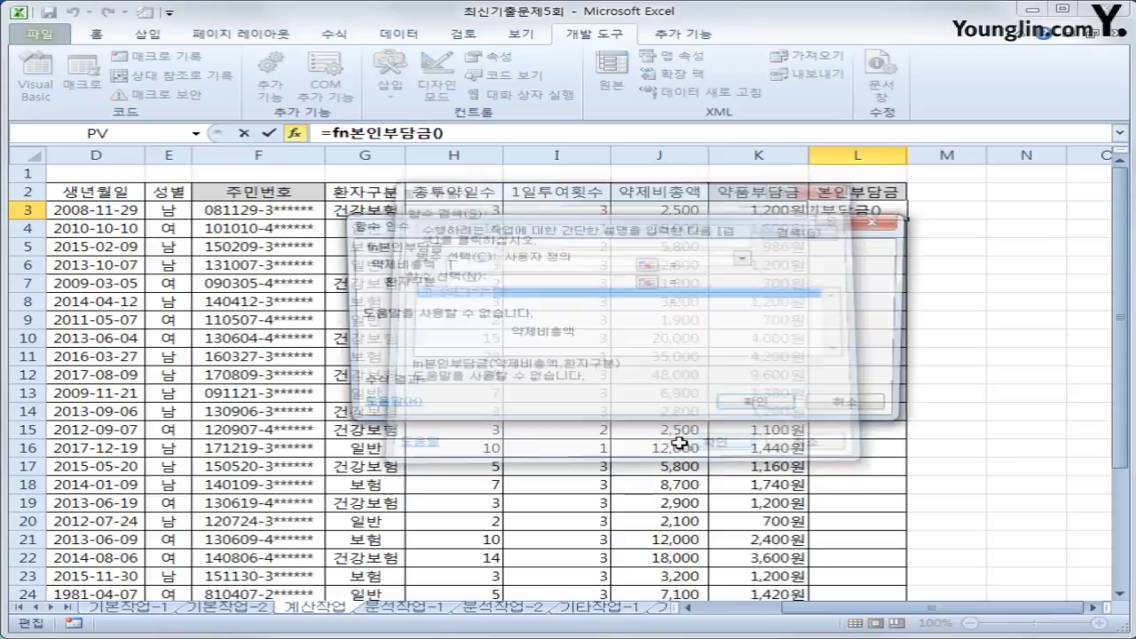
drag(566, 387, 544, 457)
click(648, 211)
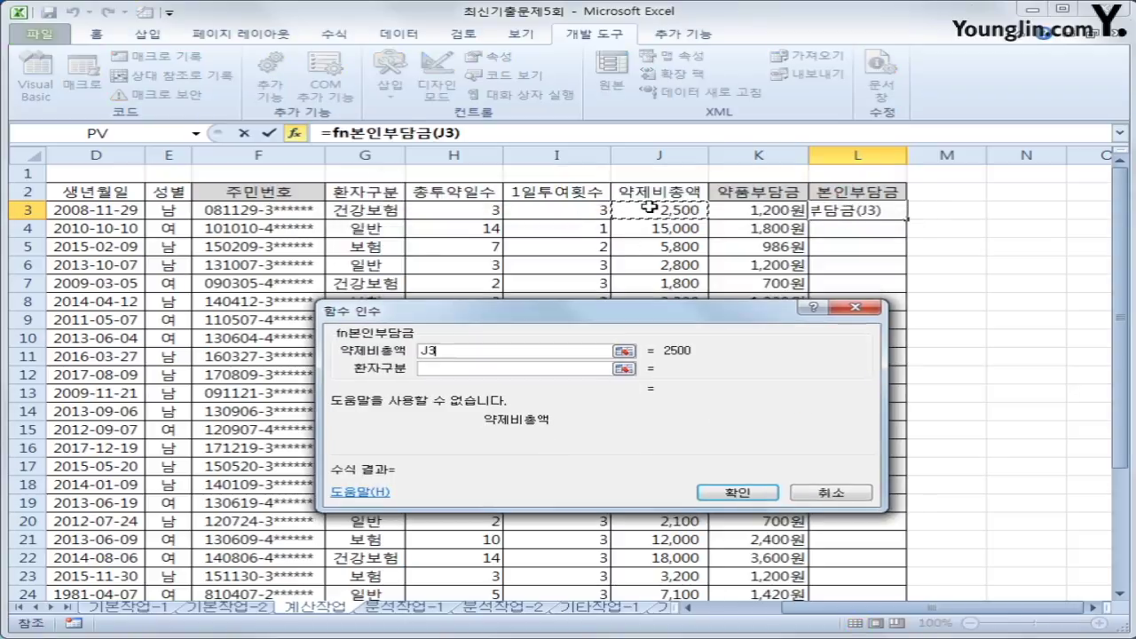
click(527, 366)
click(373, 211)
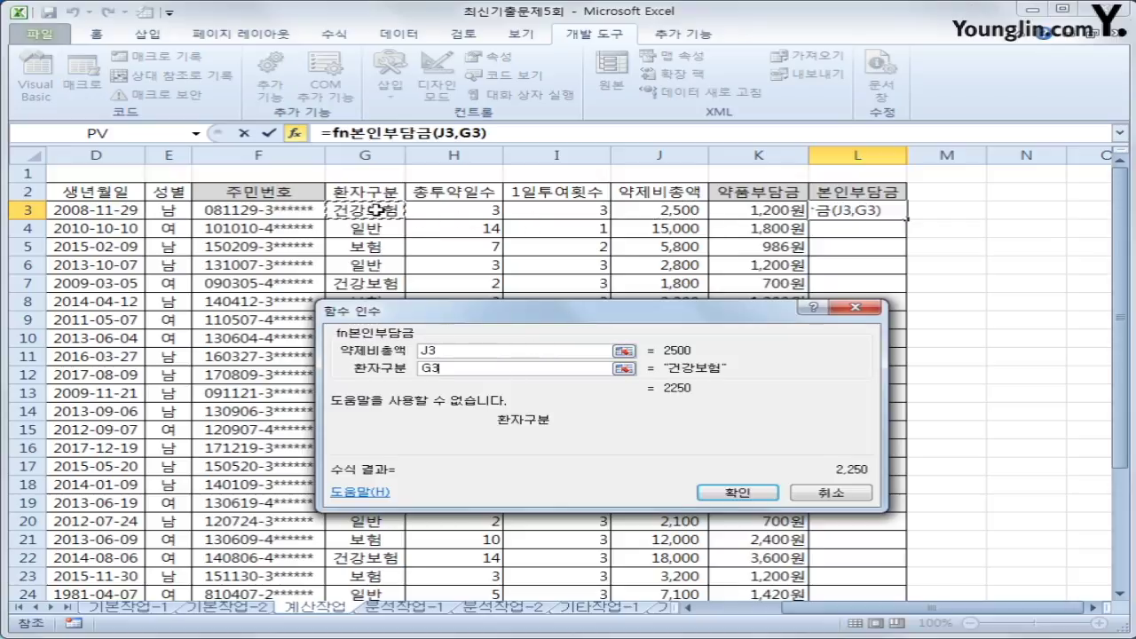
click(730, 494)
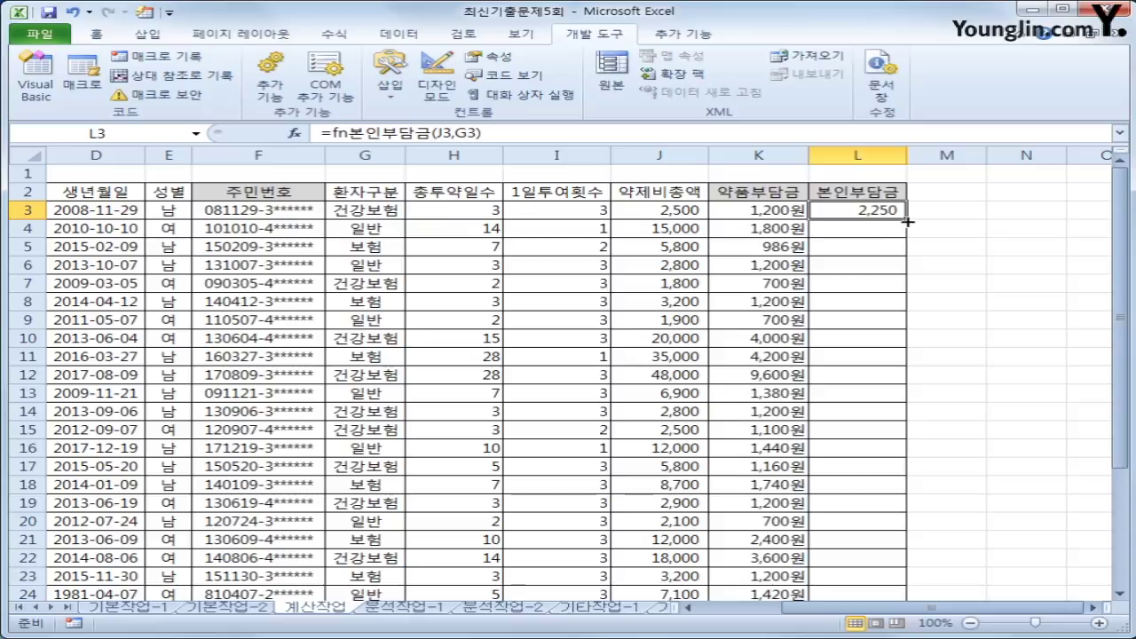
- Fill L3's formula down through row 24, then select B28 in [표2]
double_click(906, 219)
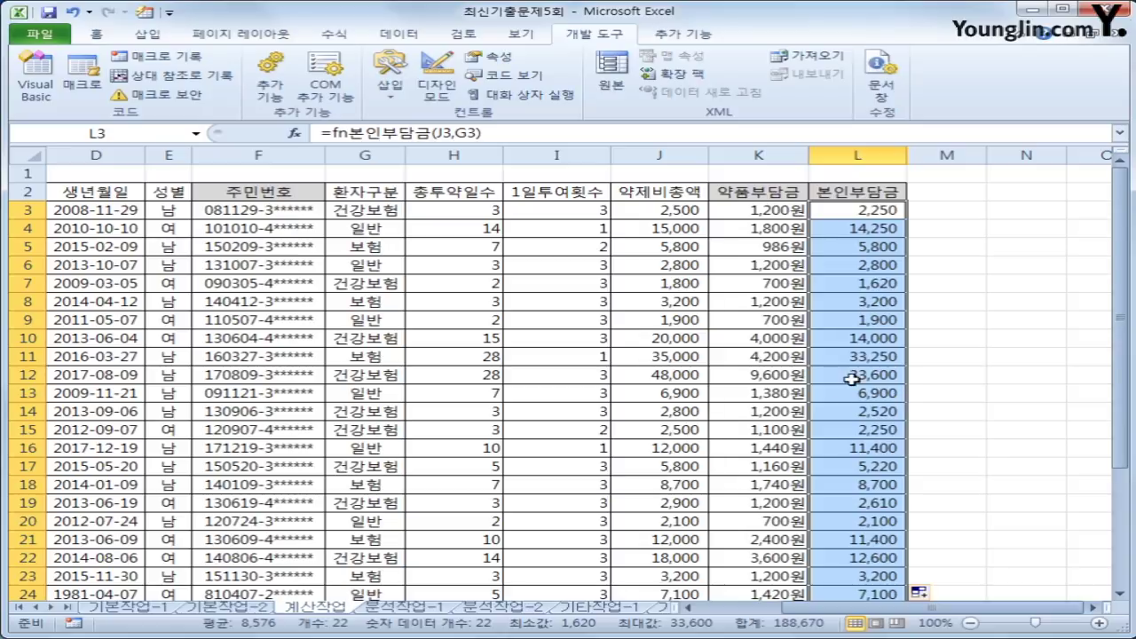
scroll(818, 444, down, 4)
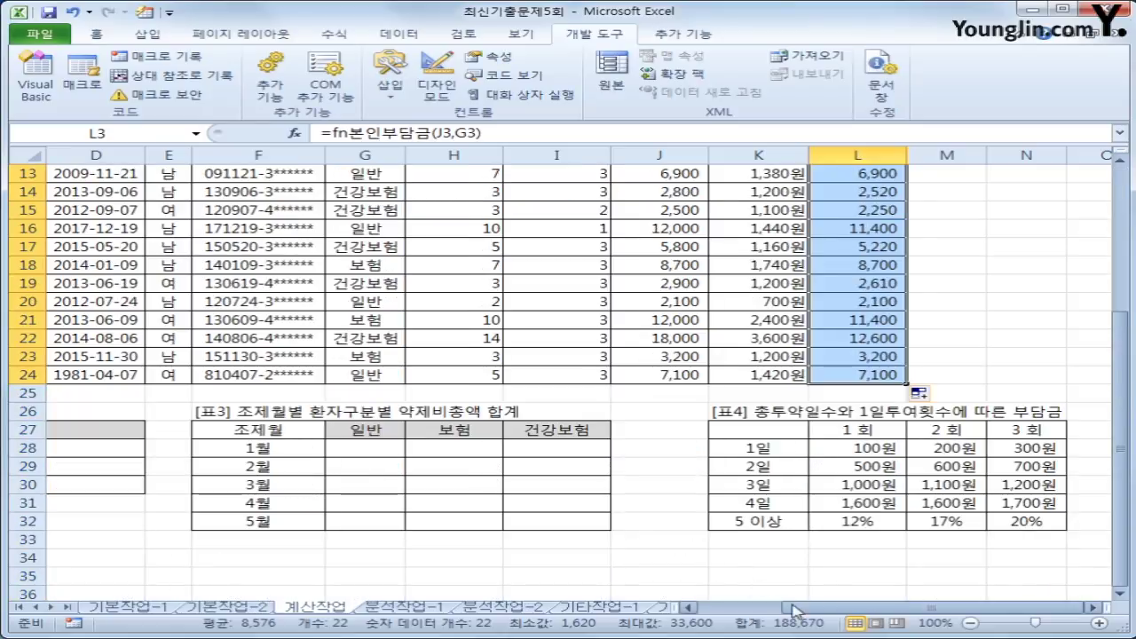
drag(800, 608, 755, 607)
scroll(318, 451, down, 1)
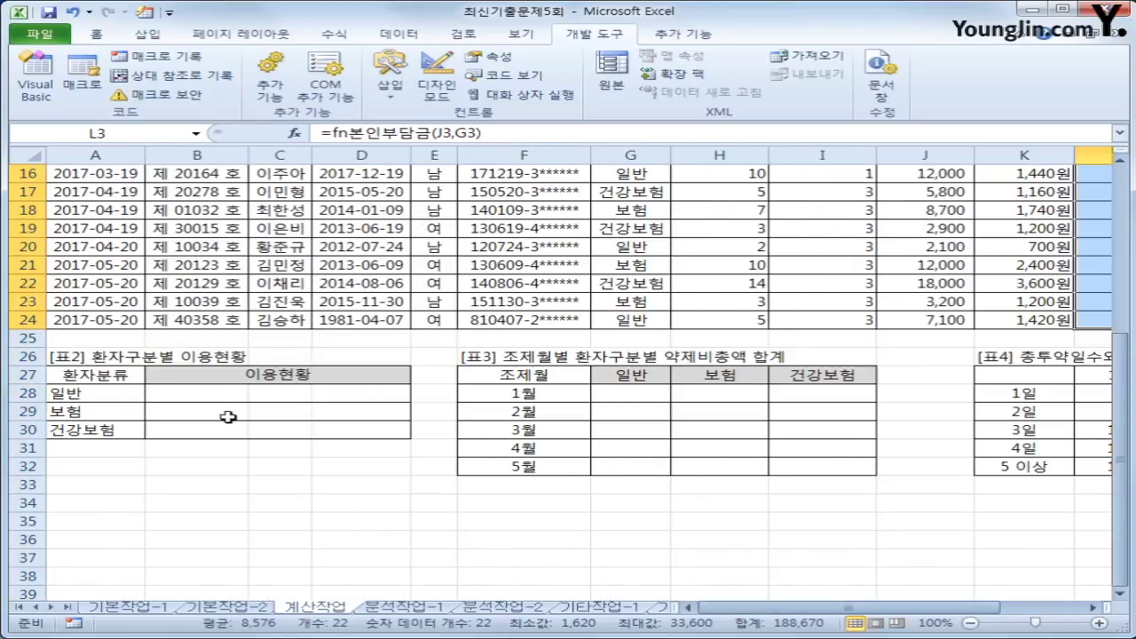
click(229, 392)
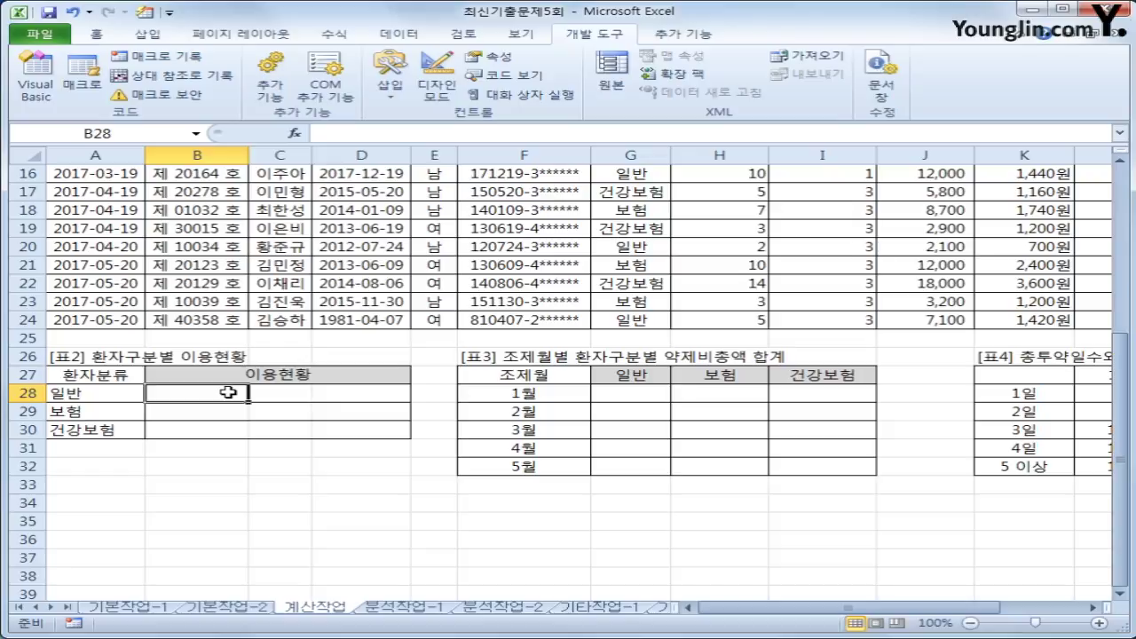
- Begin B28's formula as =REPT("★",COUNT(IF( with the star symbol
text(=)
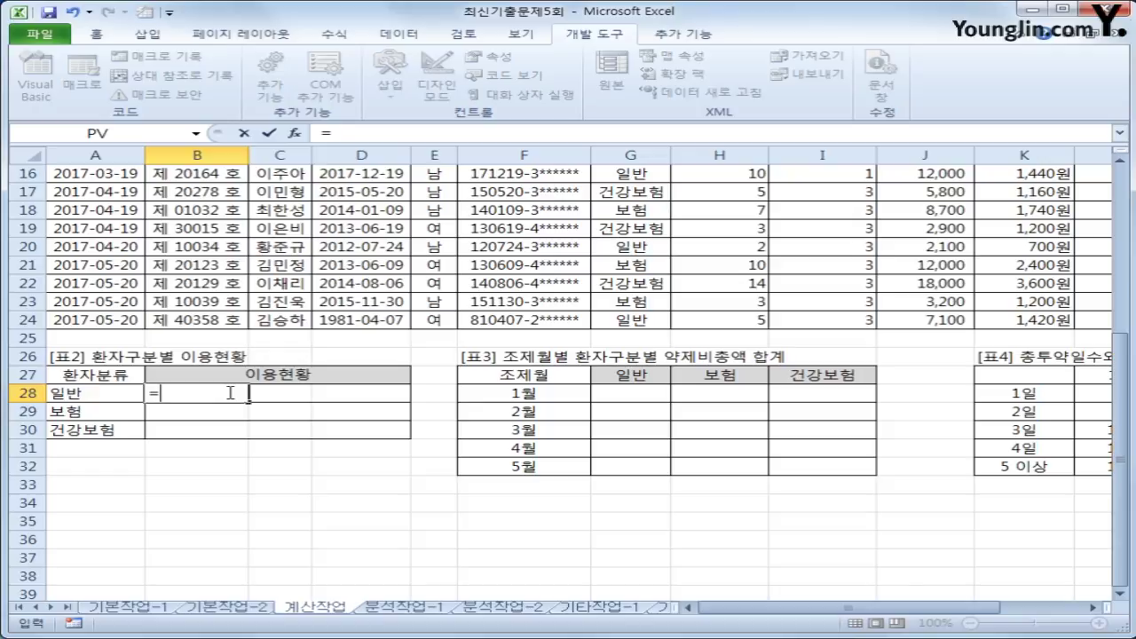
text(rept)
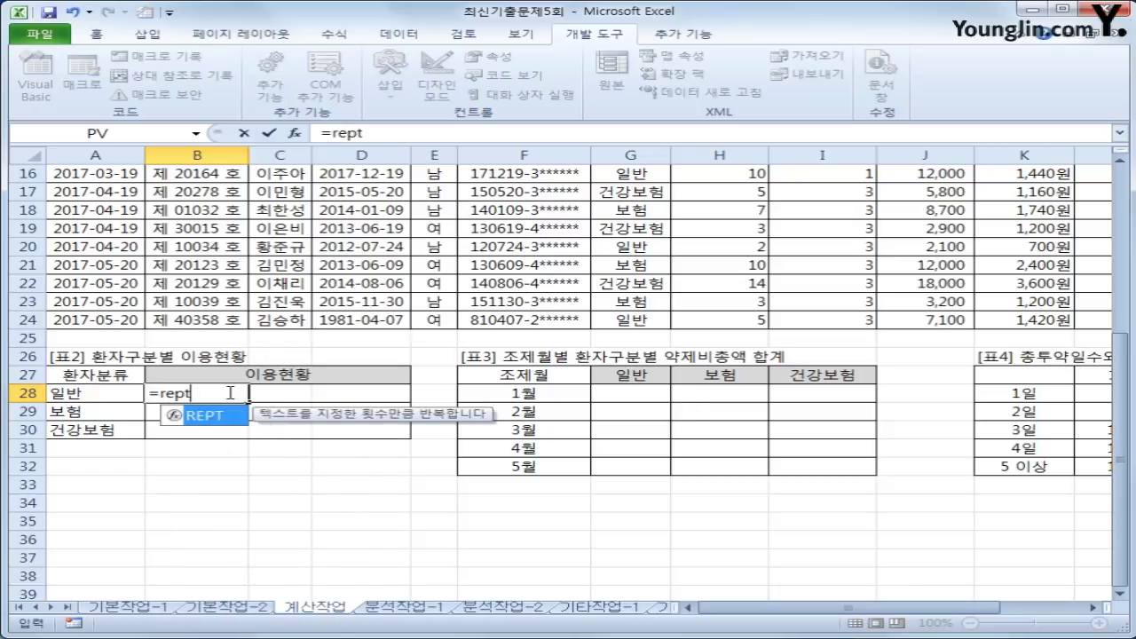
key(Tab)
text("a)
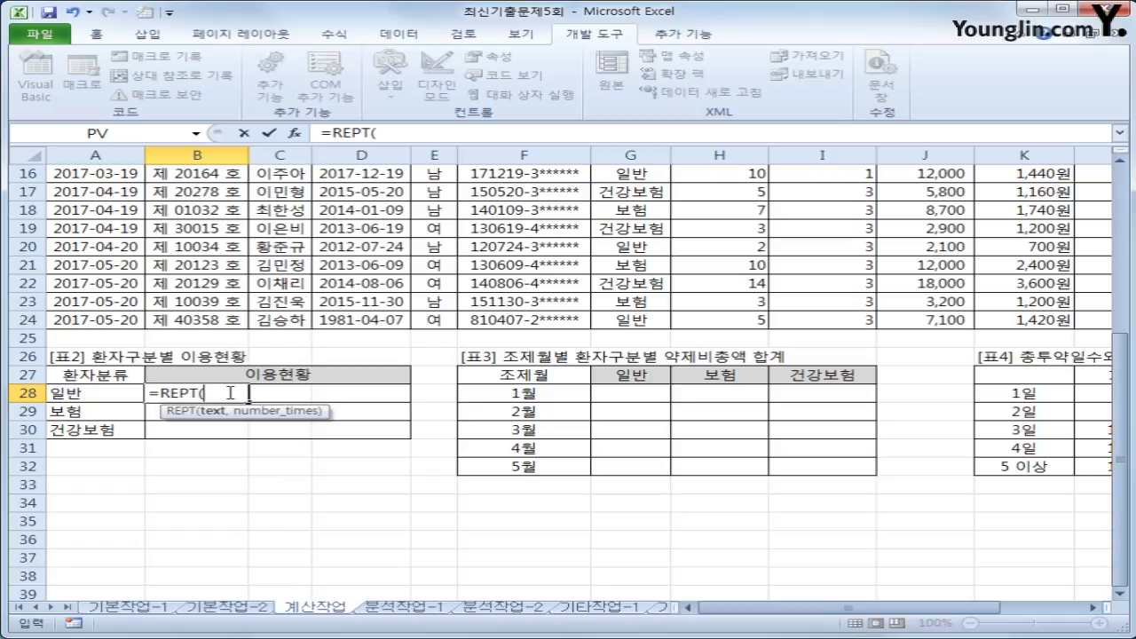
key(BackSpace)
text(ㅁ)
key(Hangul_Hanja)
text(8)
text(",)
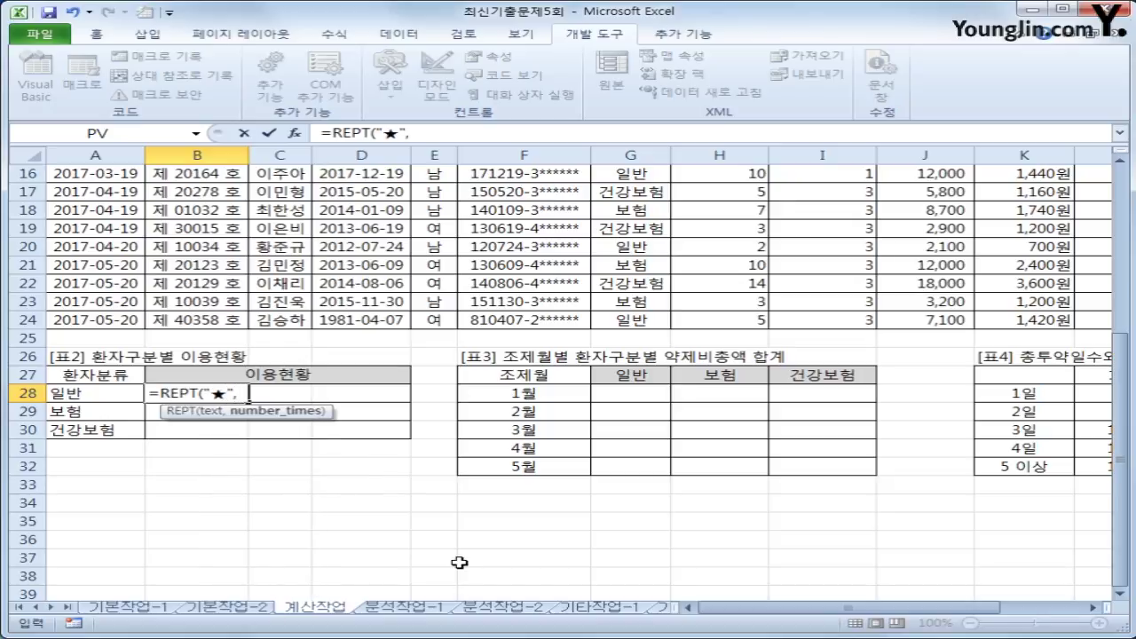
text(ㅊ)
key(BackSpace)
key(BackSpace)
key(Hangul)
text(c)
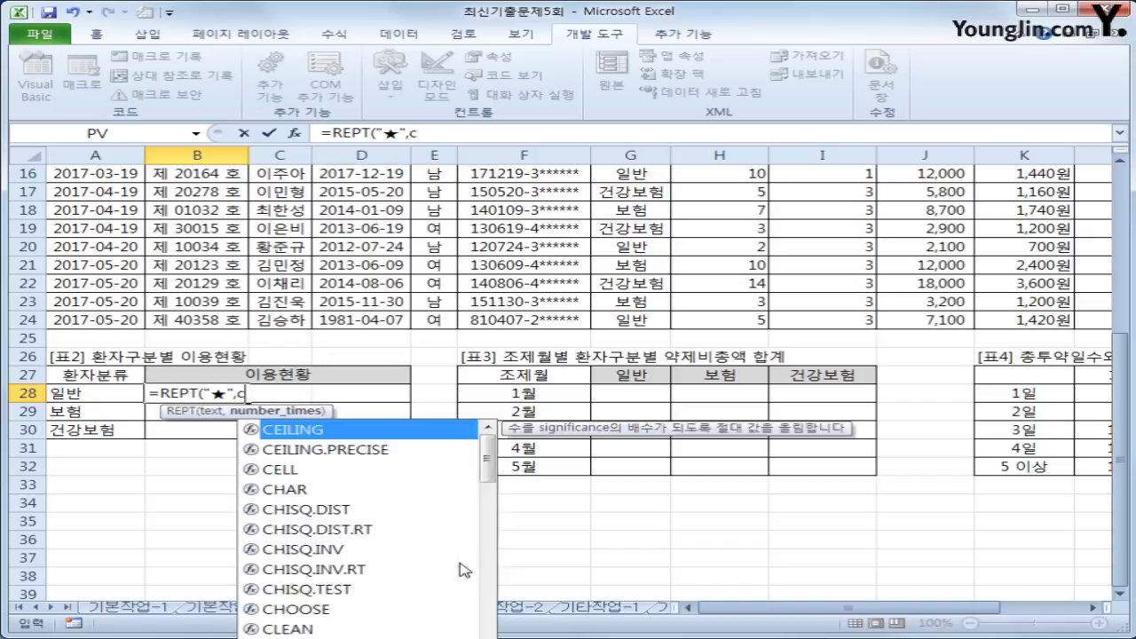
text(ount(if()
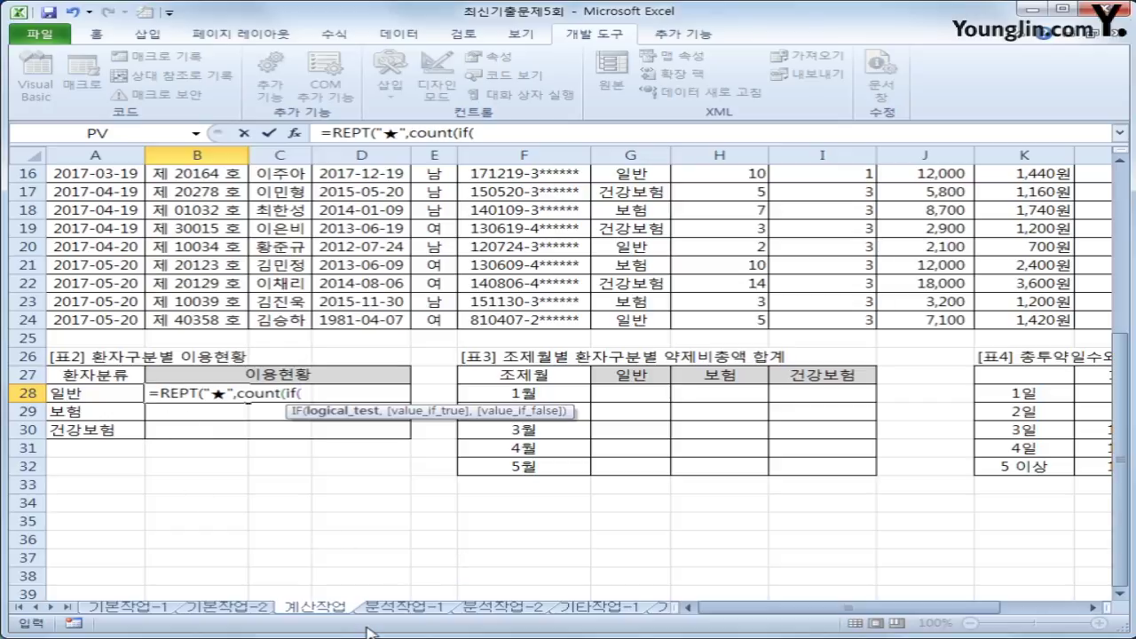
- Complete the condition $G$3:$G$24=A28,1 and enter it as an array formula
scroll(377, 609, up, 5)
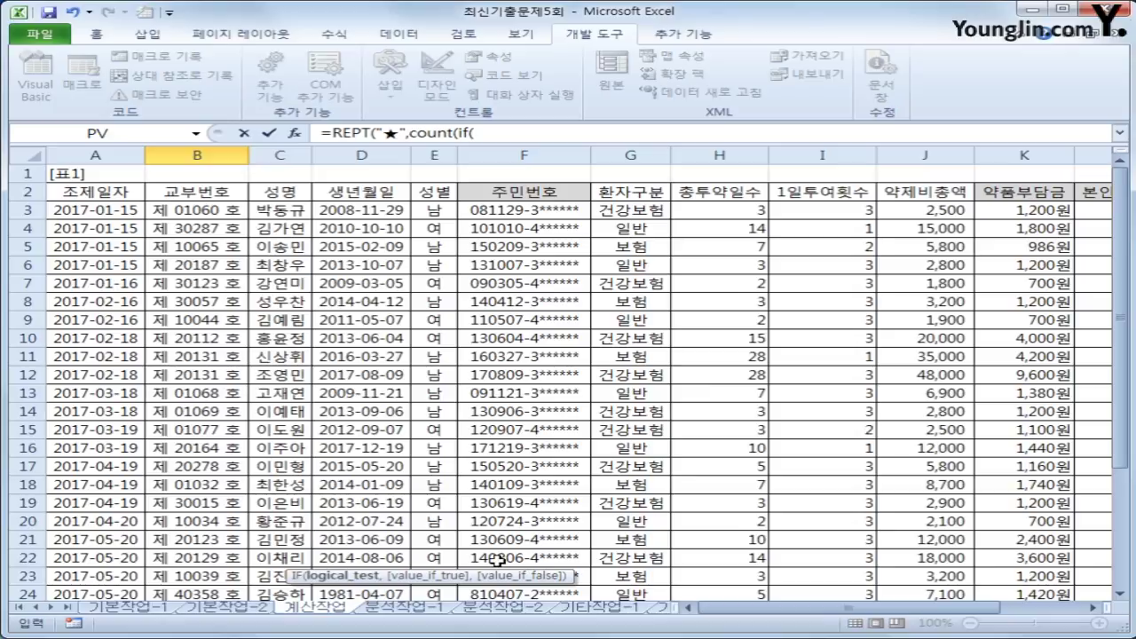
scroll(498, 561, down, 2)
scroll(497, 561, down, 1)
scroll(497, 561, up, 3)
click(654, 211)
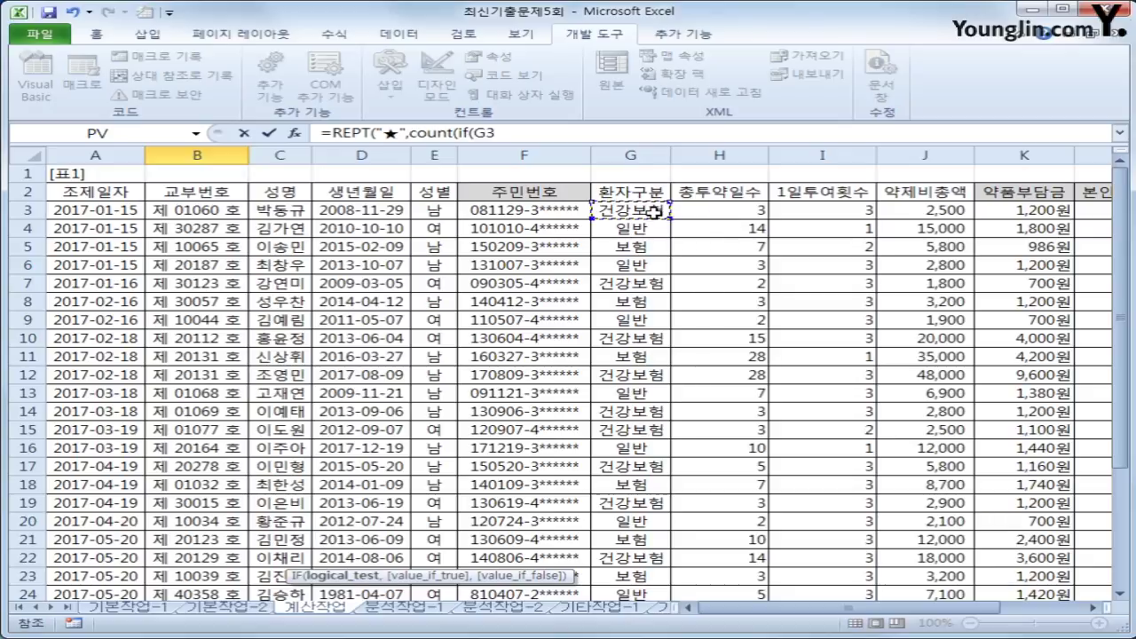
drag(654, 211, 644, 557)
key(F4)
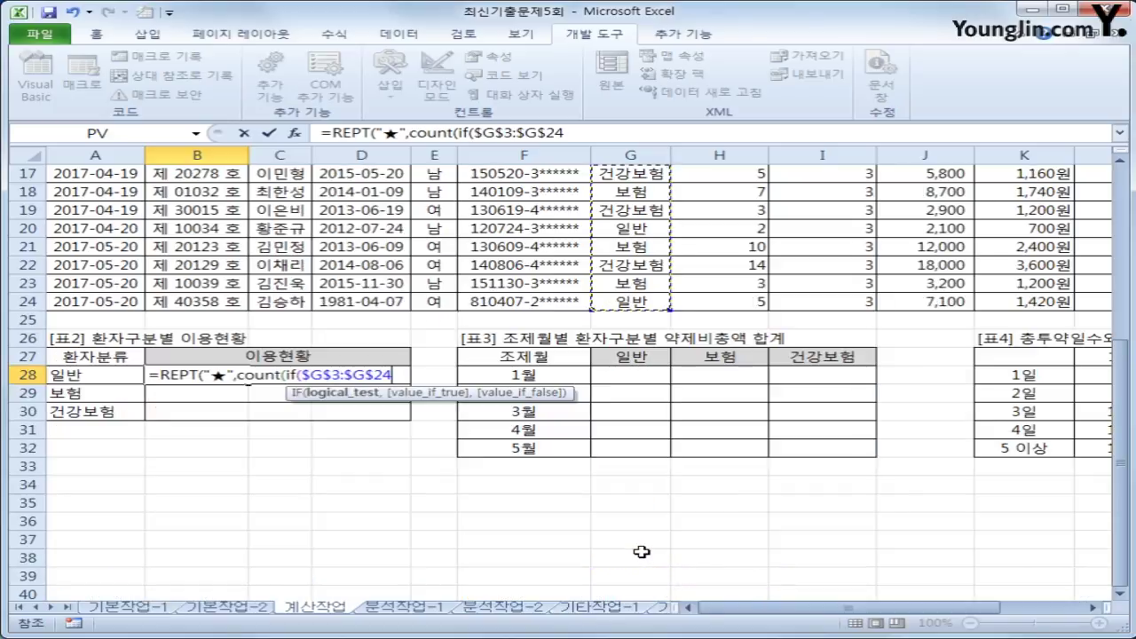
text(=)
key(Left)
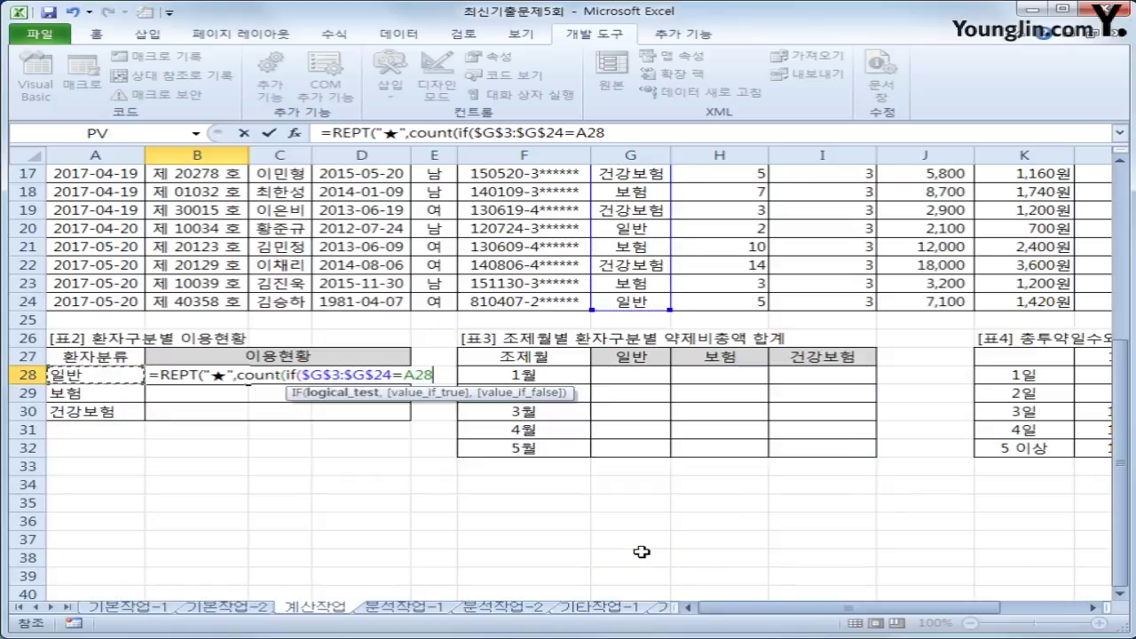
text(,)
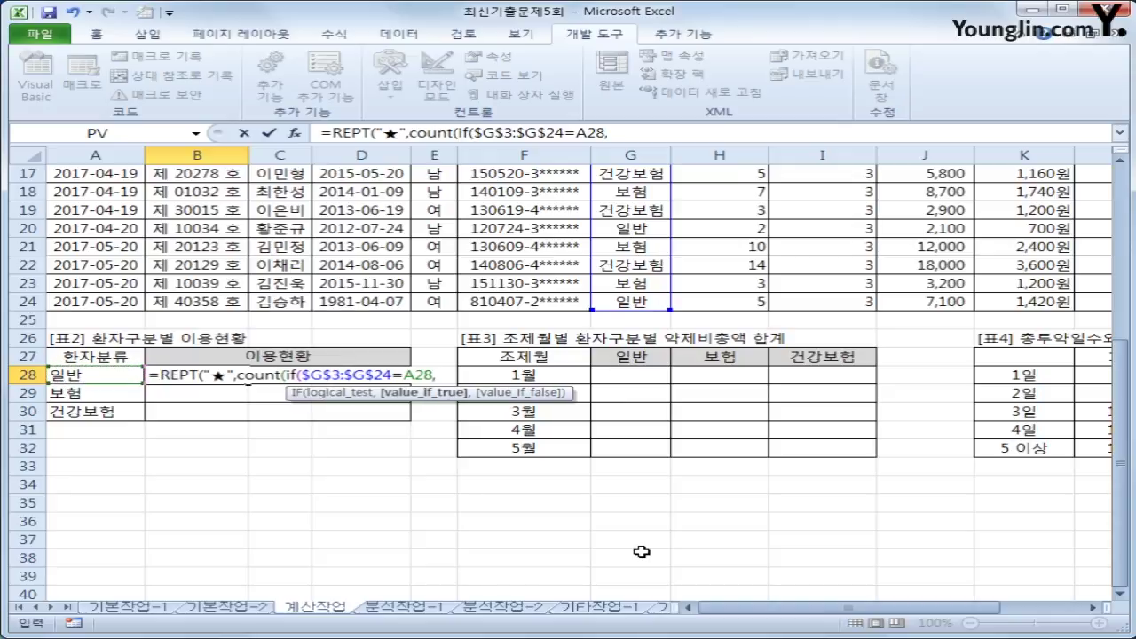
text(1)
text()))
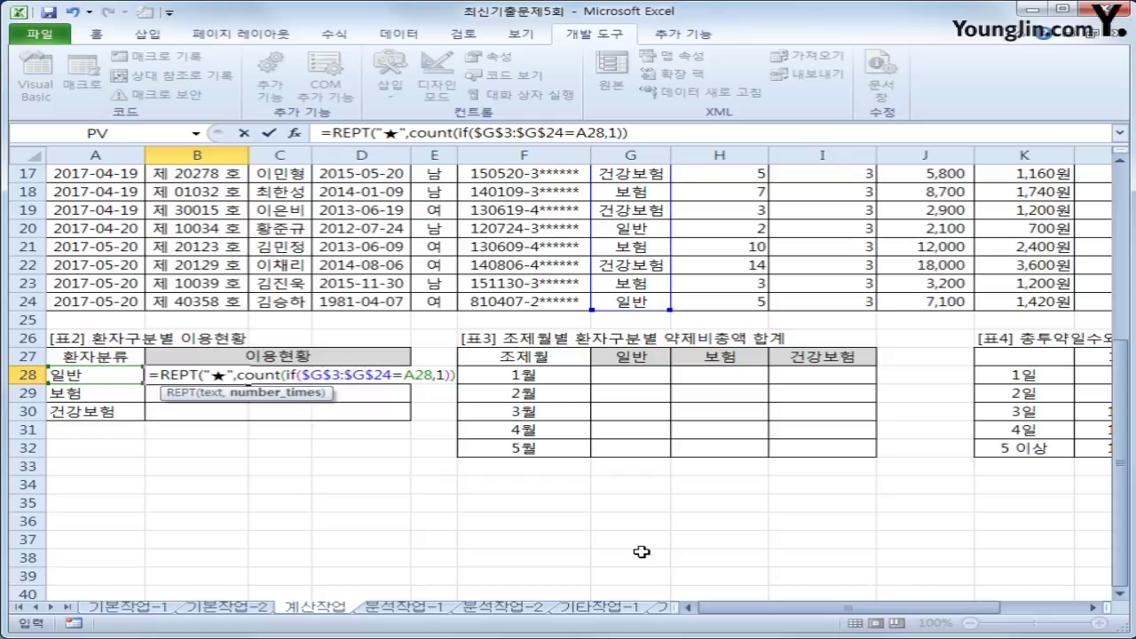
text())
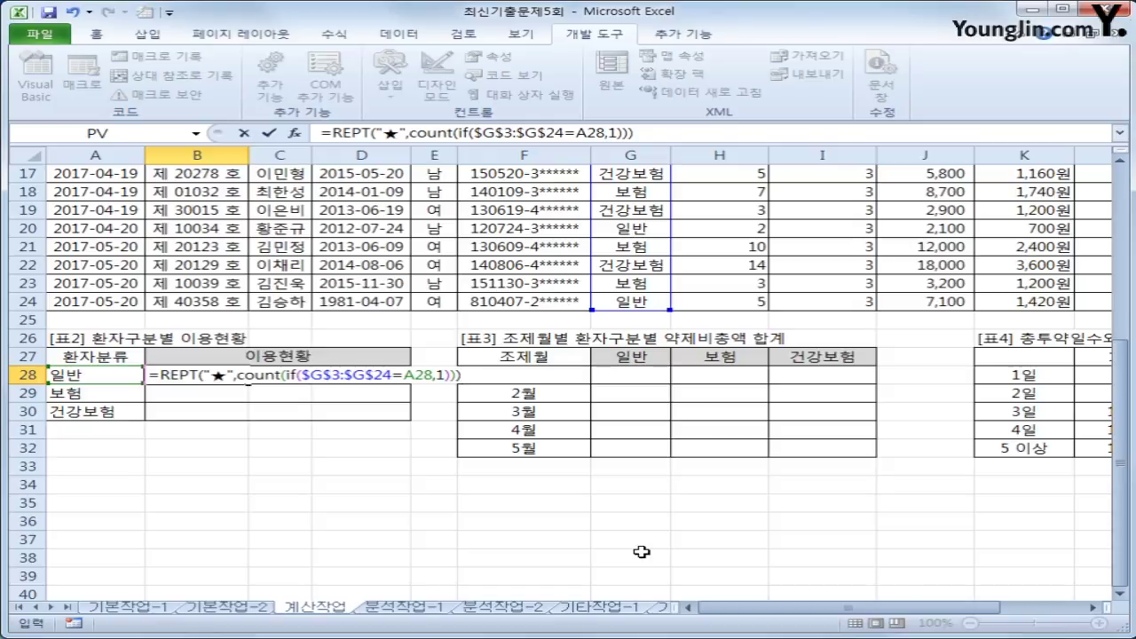
key(ctrl+shift+Return)
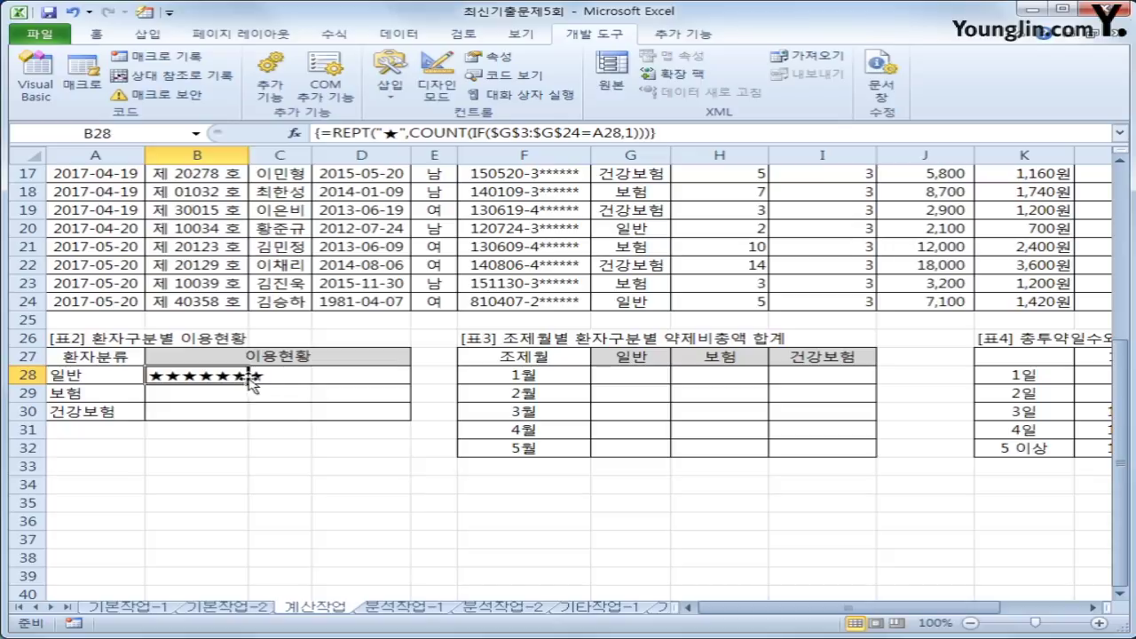
- Copy B28's star formula down to B30 and verify B28–B30
drag(247, 382, 253, 426)
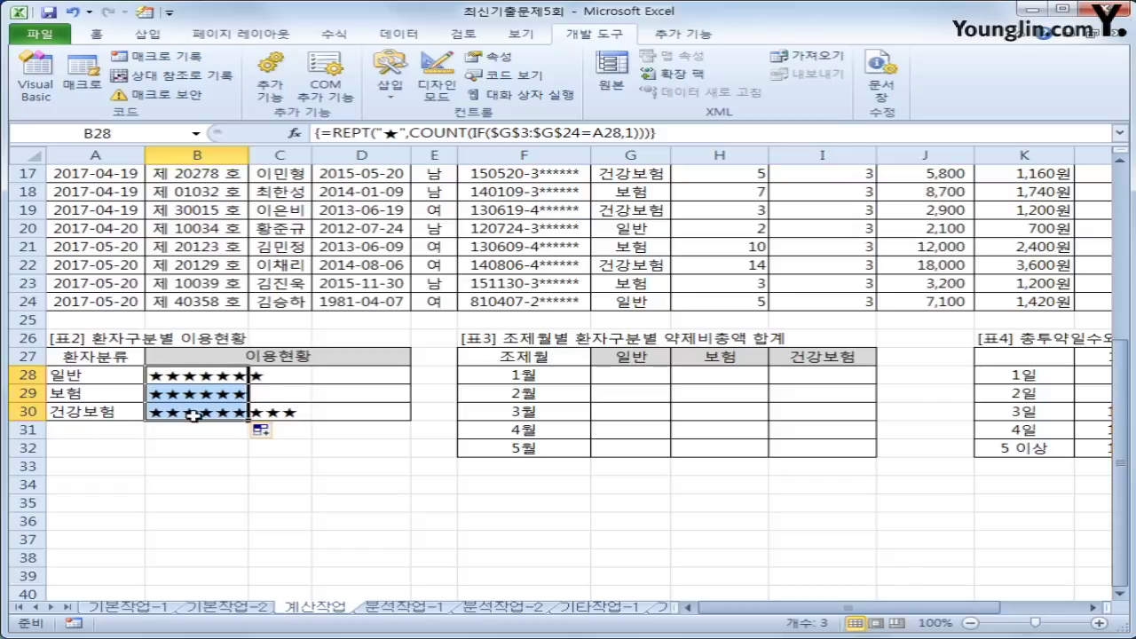
click(224, 412)
click(224, 395)
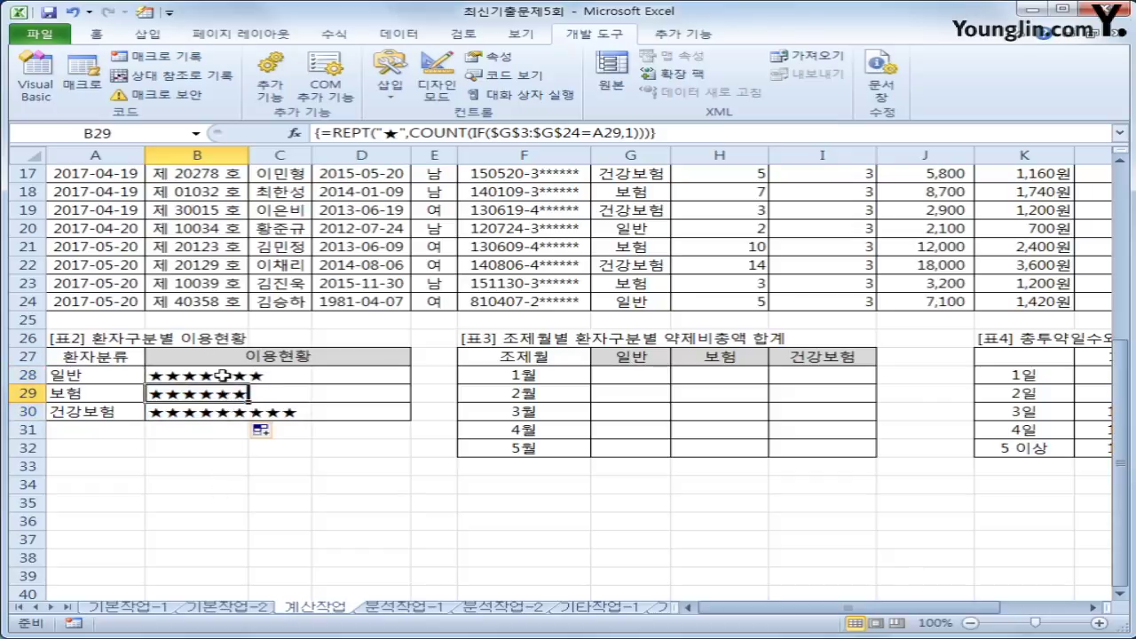
click(222, 376)
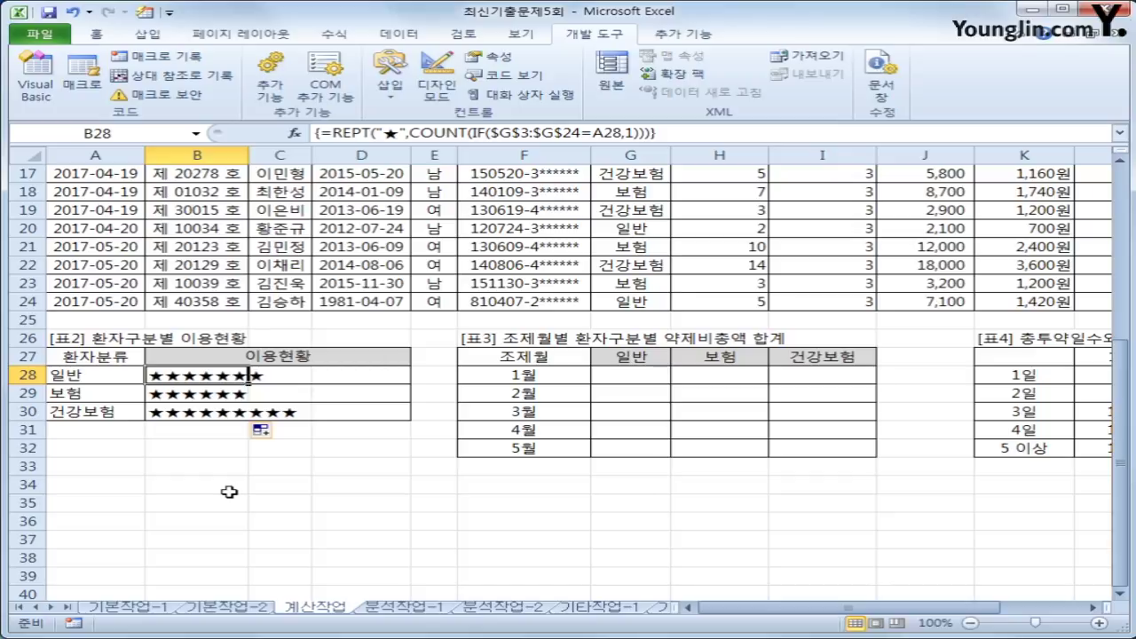
click(632, 382)
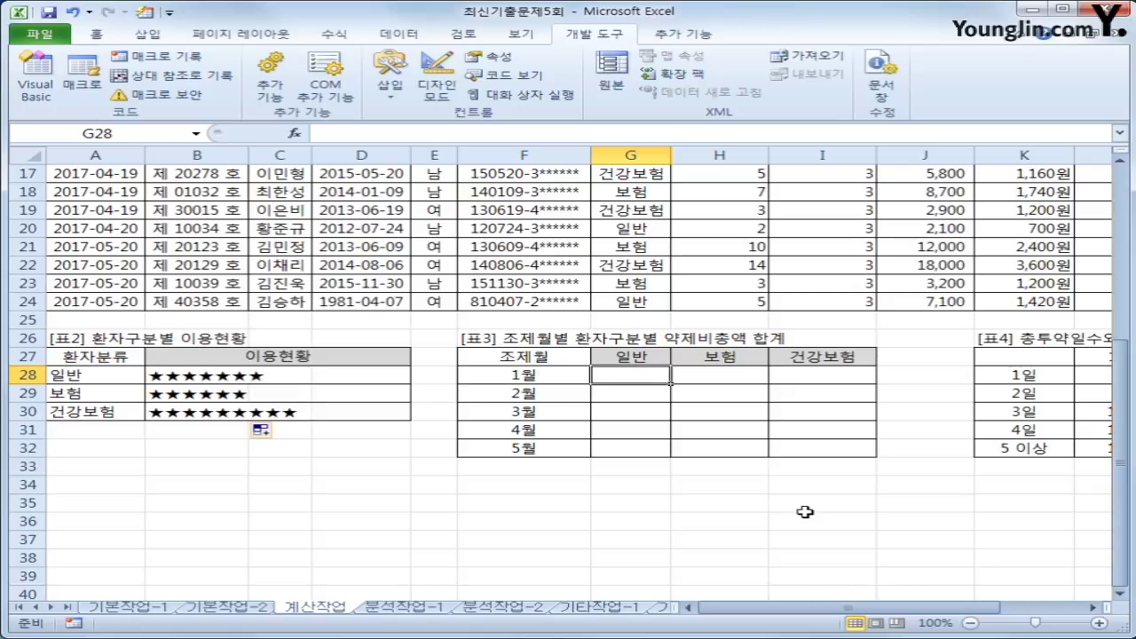
- Type =sum(if(MONTH($A$3:$A$24)=$F28 into G28
text(=sum()
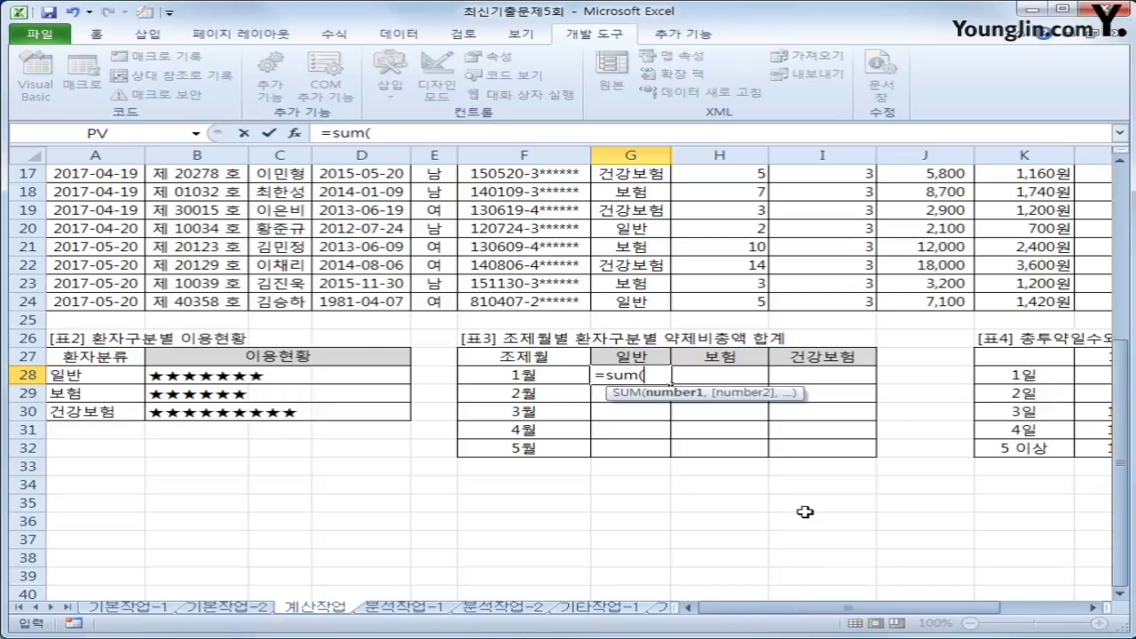
text(if()
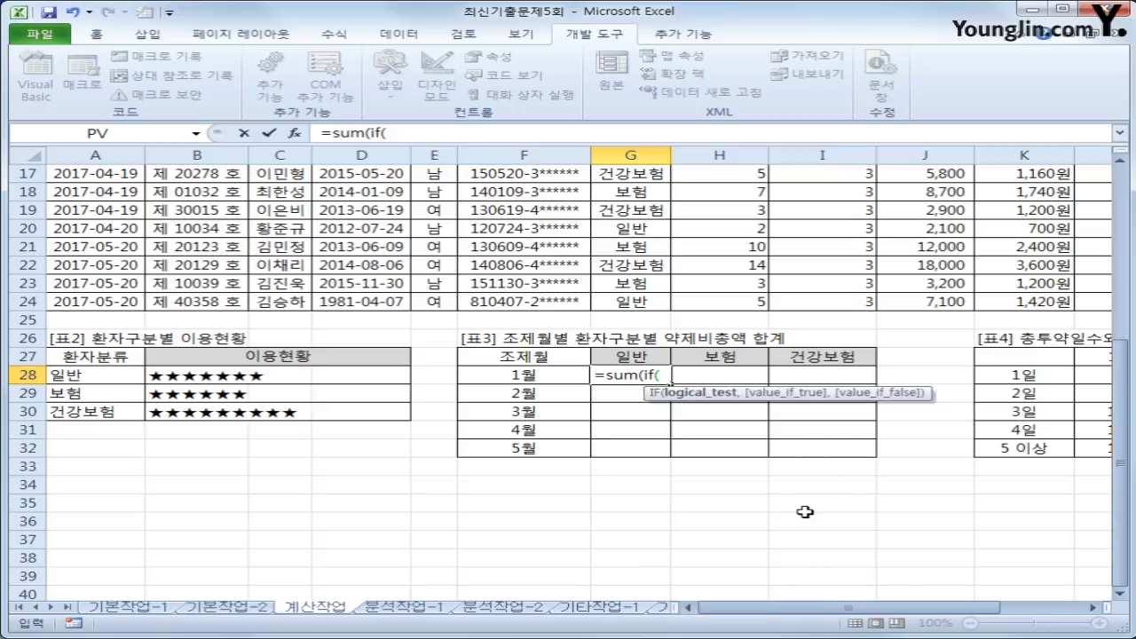
text(mat)
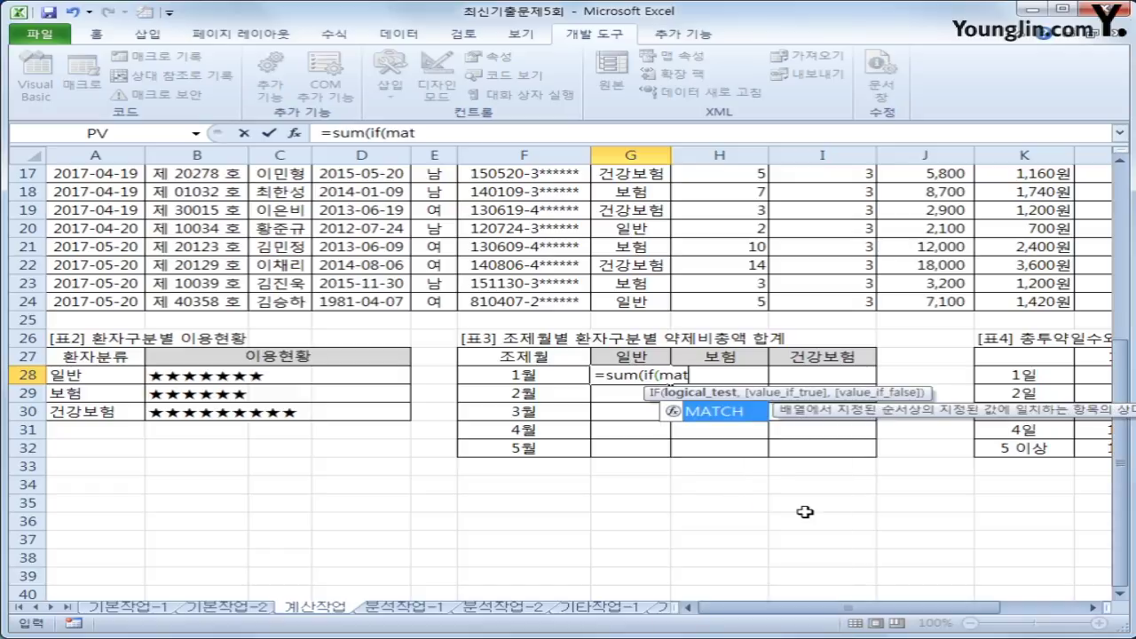
key(BackSpace)
key(BackSpace)
text(on)
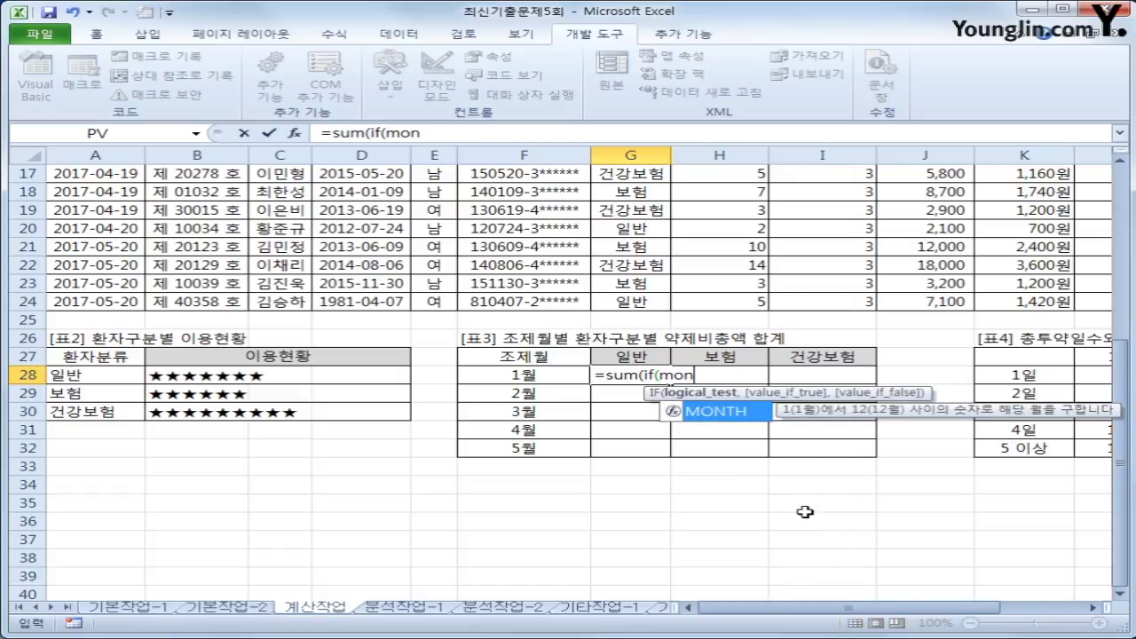
key(Tab)
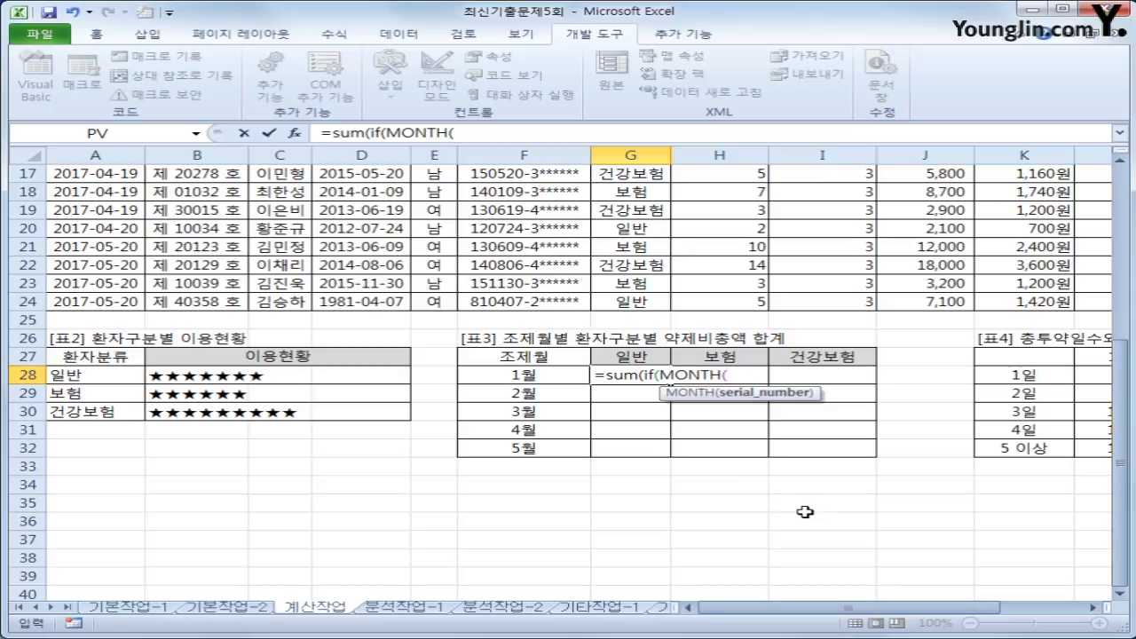
text(()
key(BackSpace)
scroll(805, 512, up, 5)
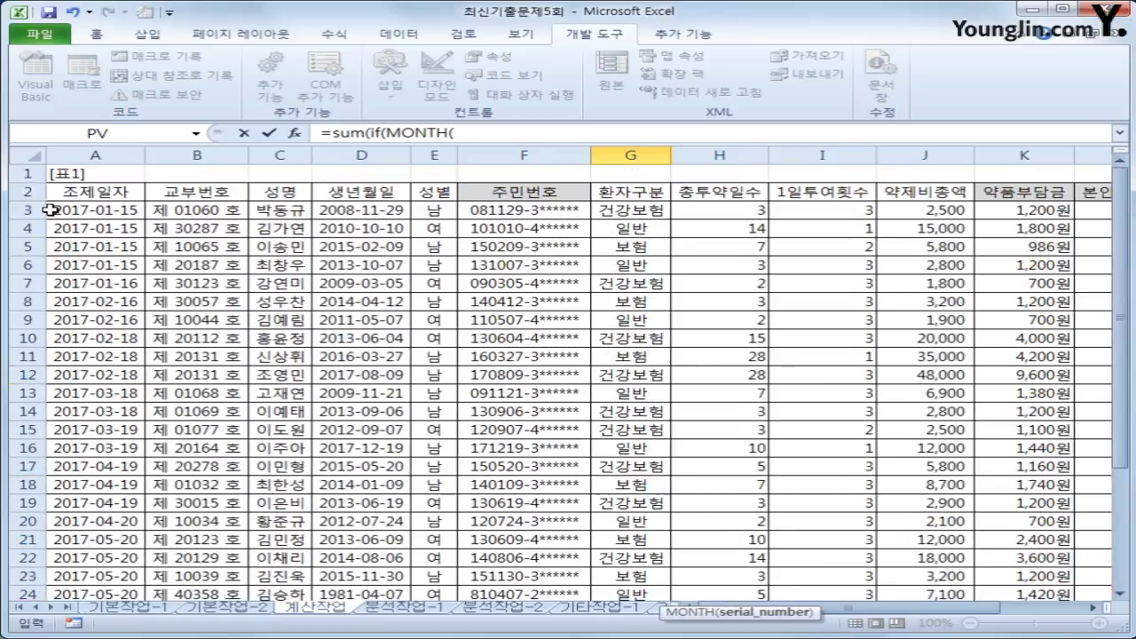
drag(50, 210, 95, 514)
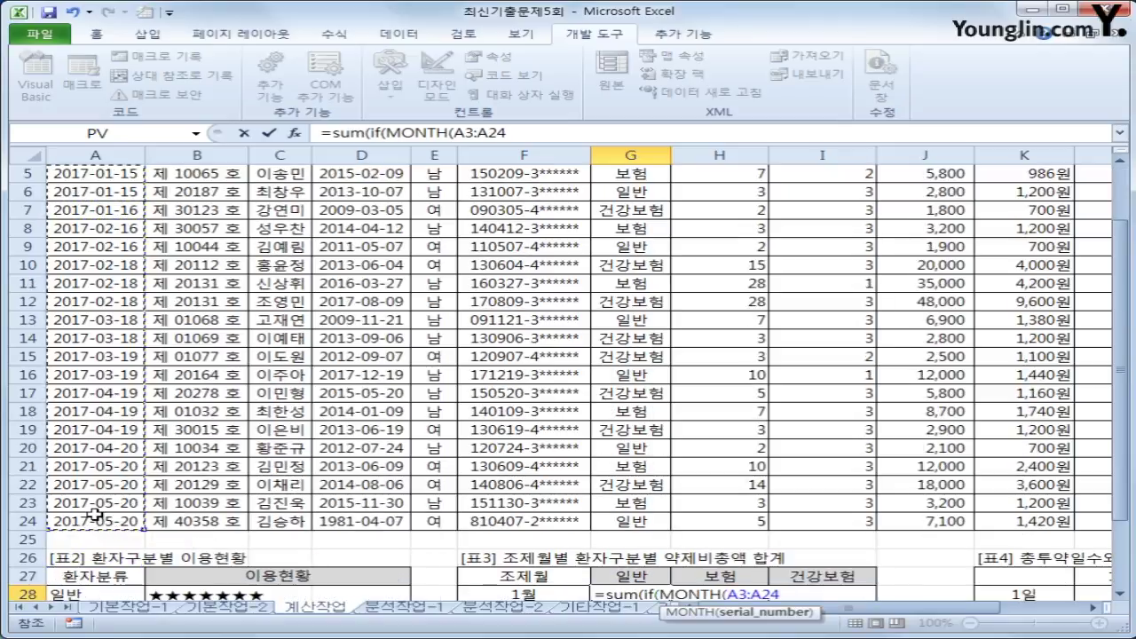
key(F4)
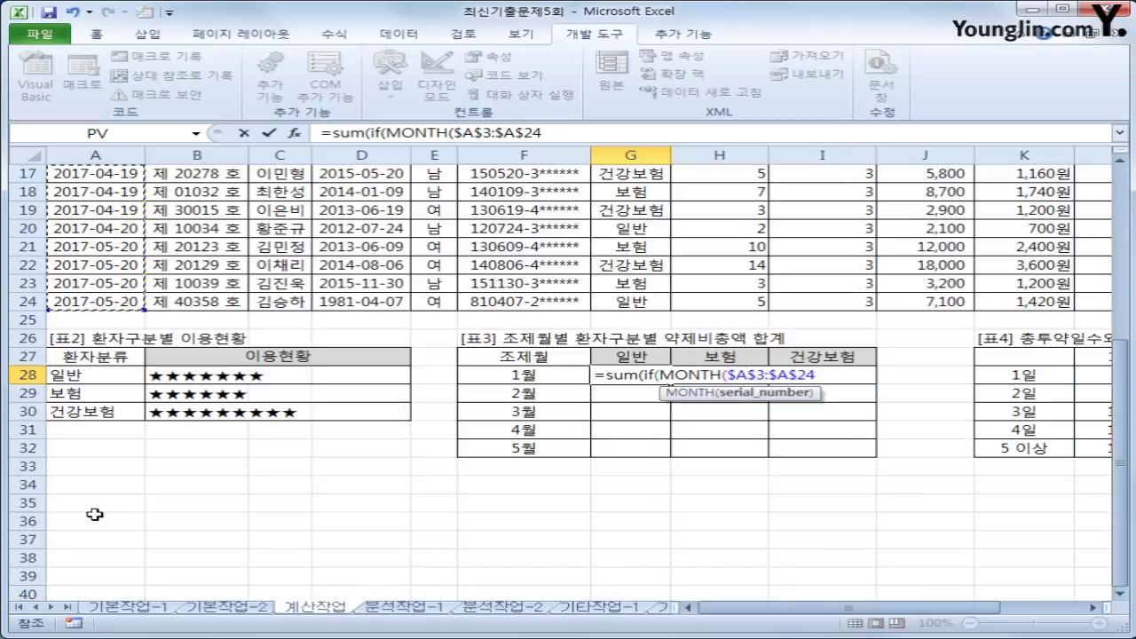
text()=)
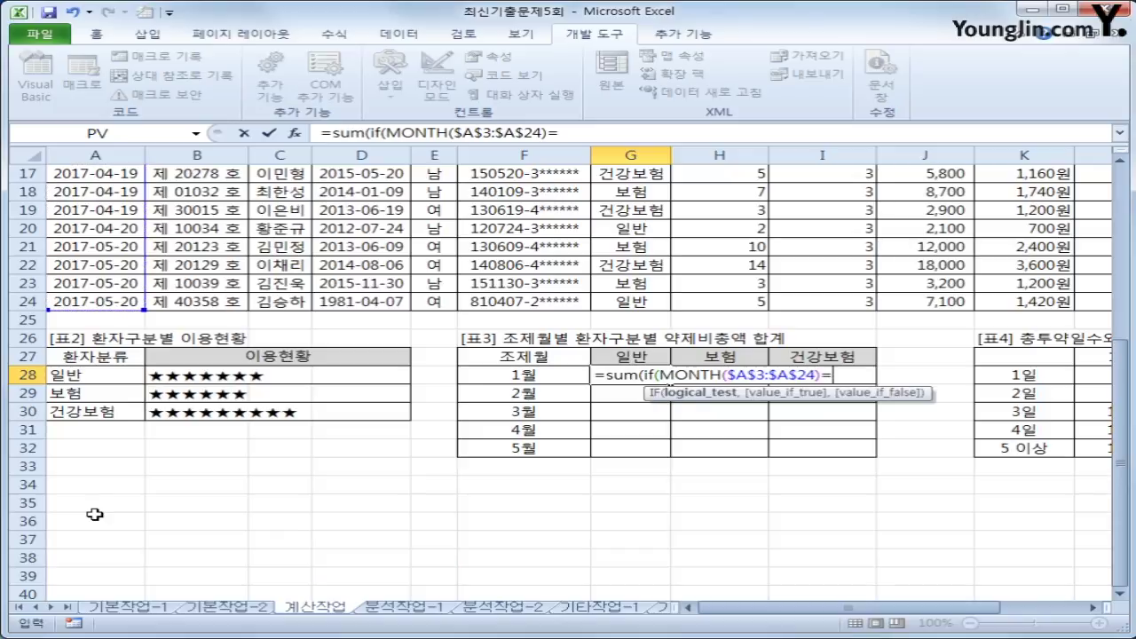
key(Left)
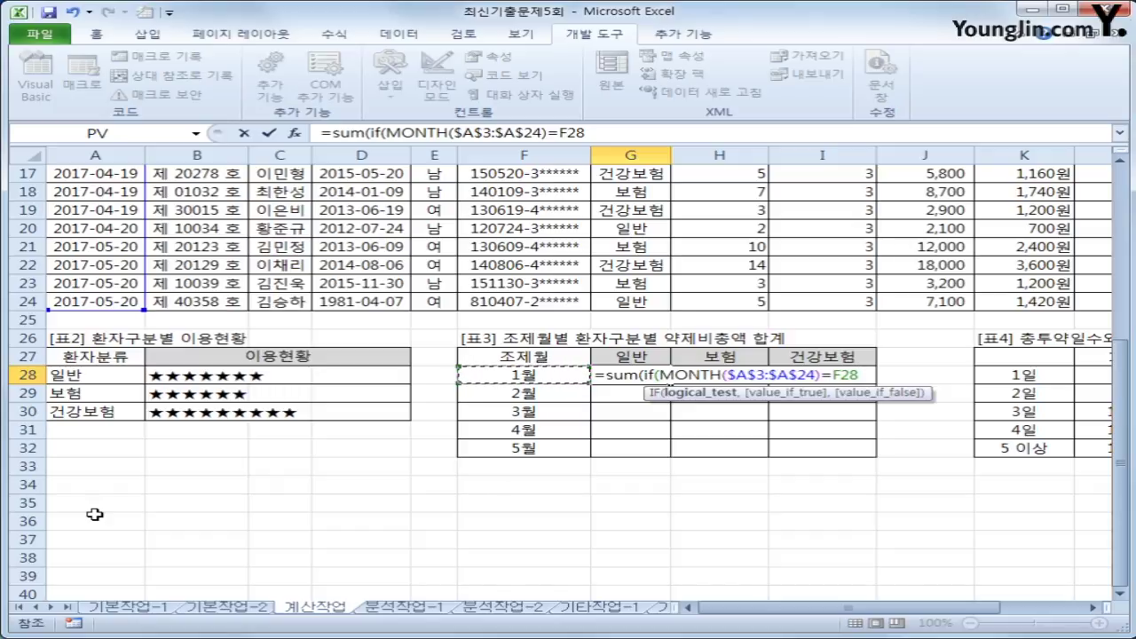
key(F4)
key(F4)
key(F4)
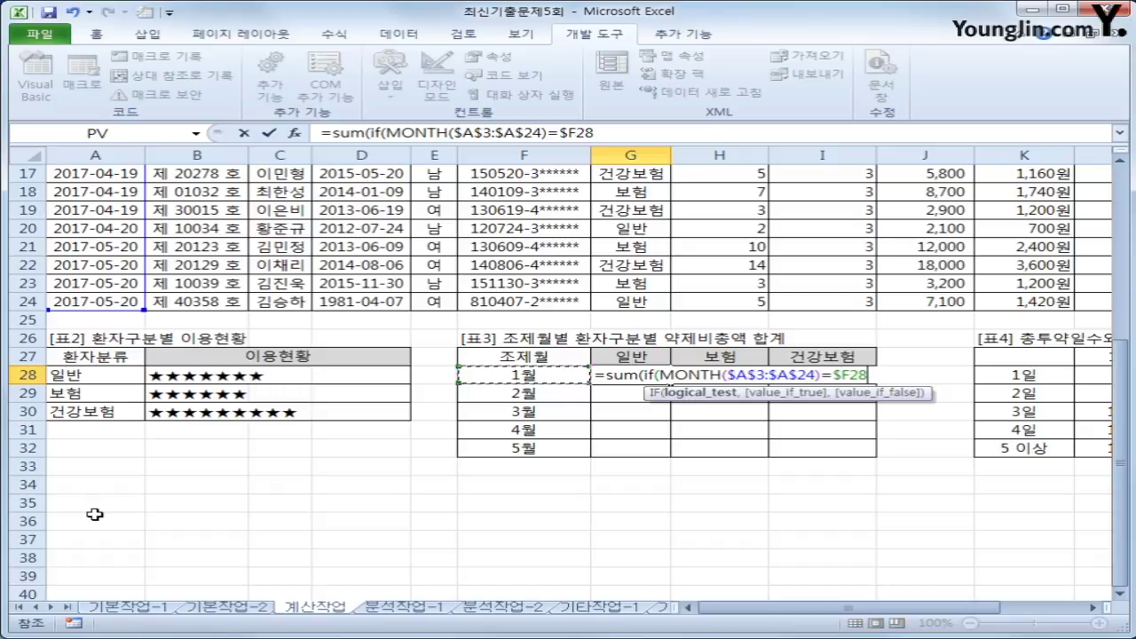
text())
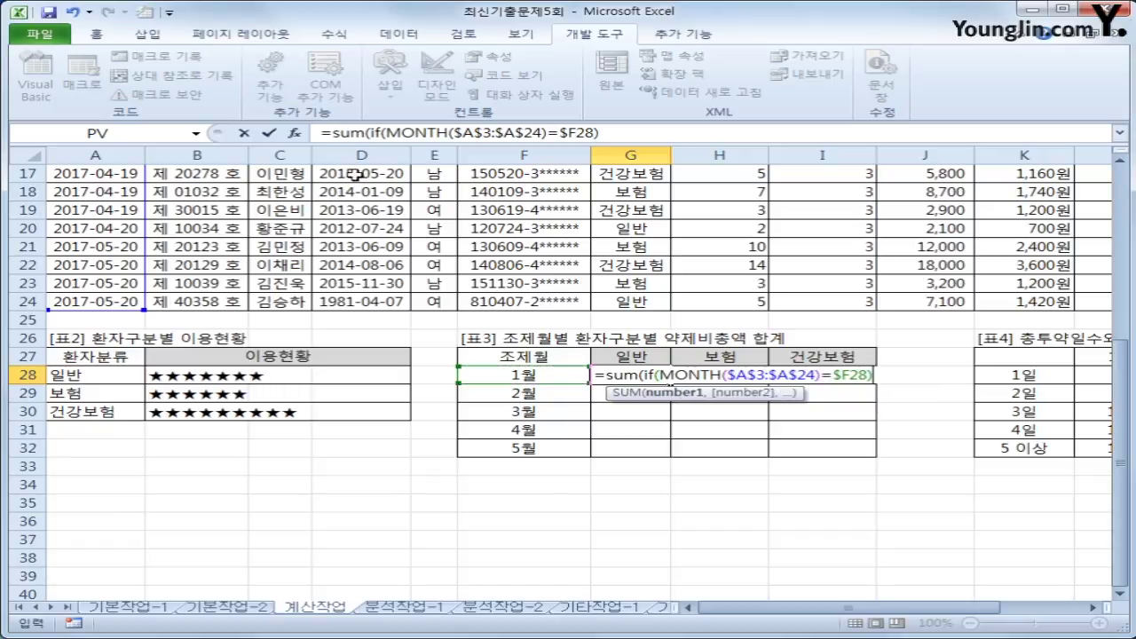
- Multiply in the patient-type condition ($G$3:$G$24=G$27)
click(389, 134)
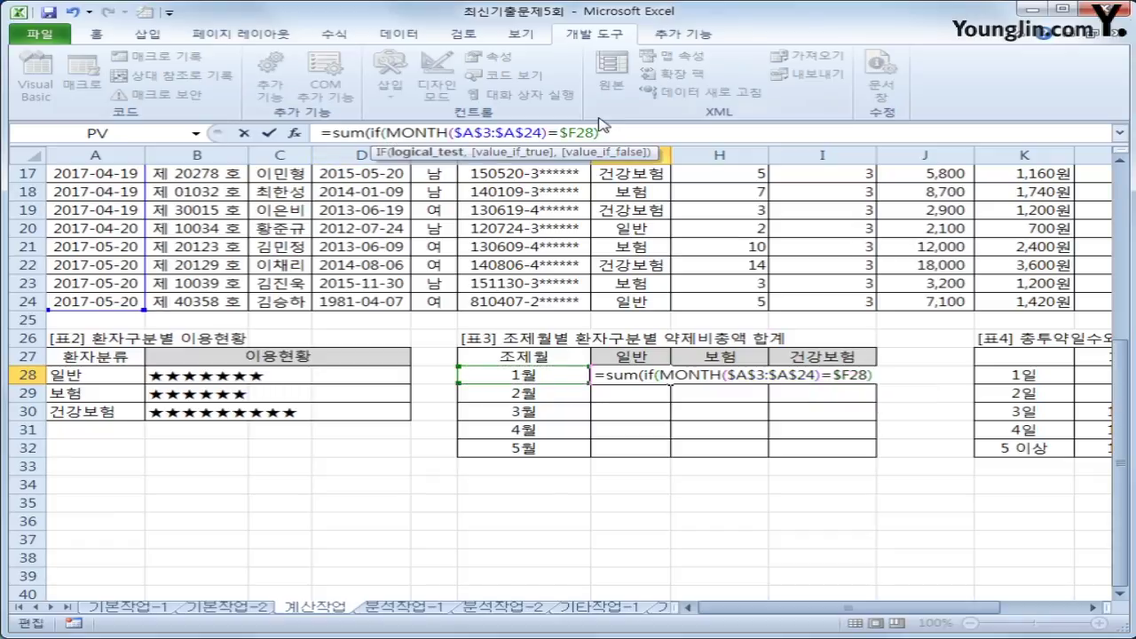
text(()
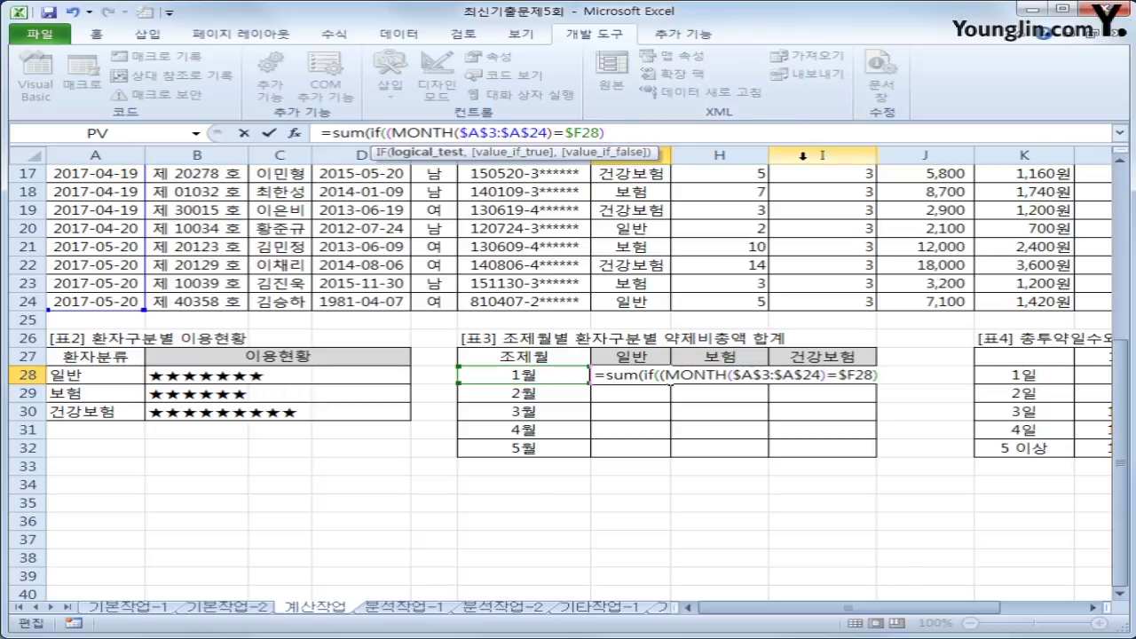
text(*()
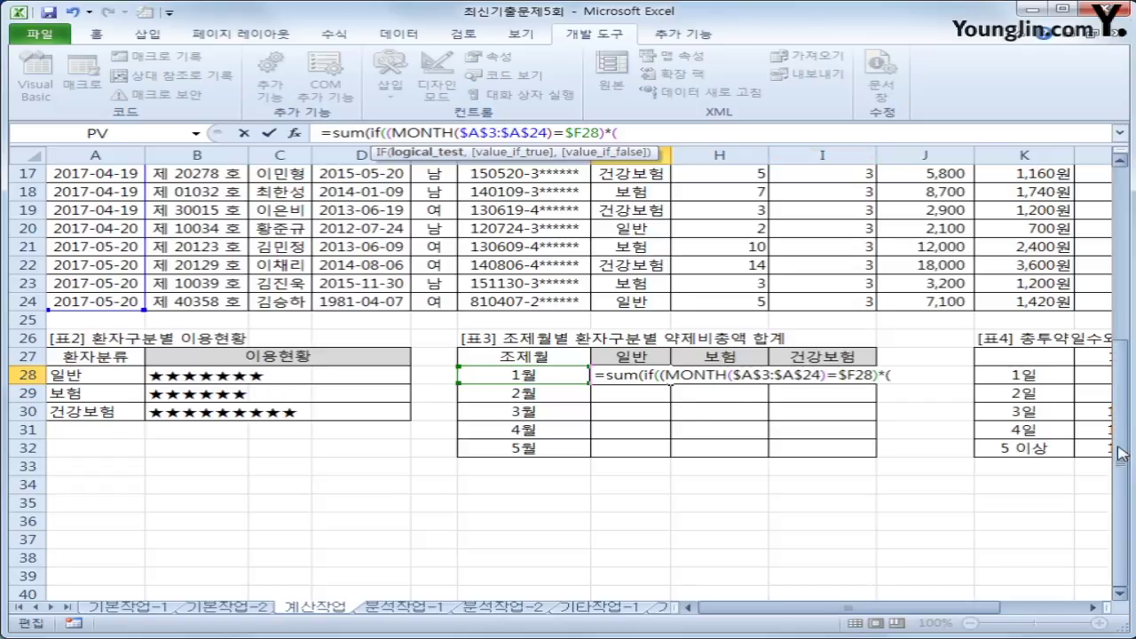
scroll(769, 419, up, 5)
drag(633, 210, 614, 522)
key(F4)
scroll(614, 522, down, 4)
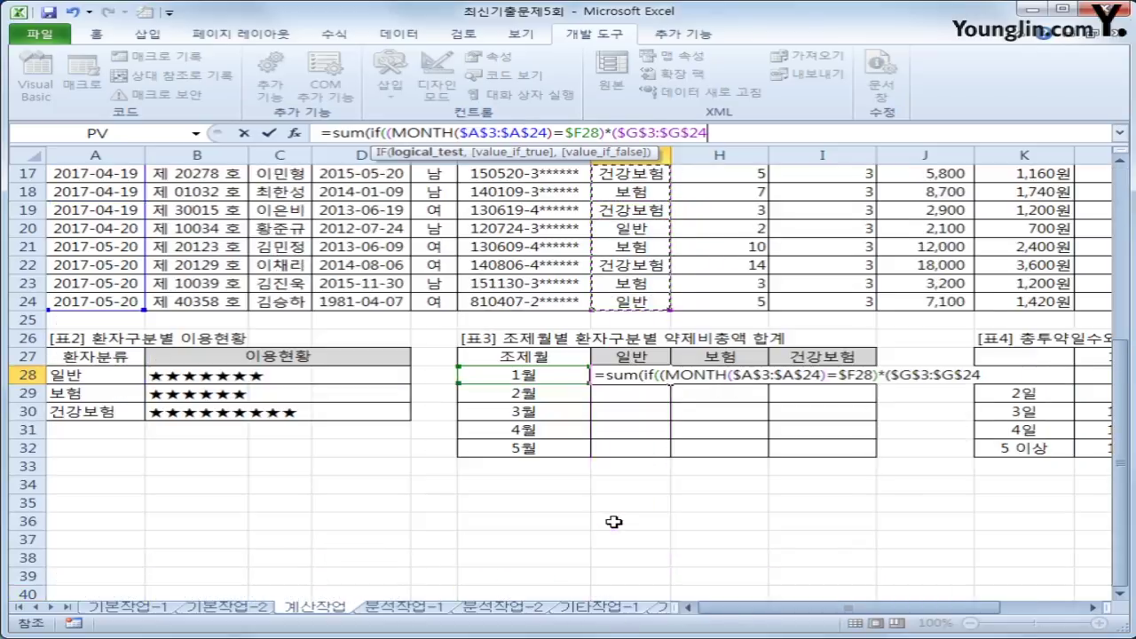
text(=)
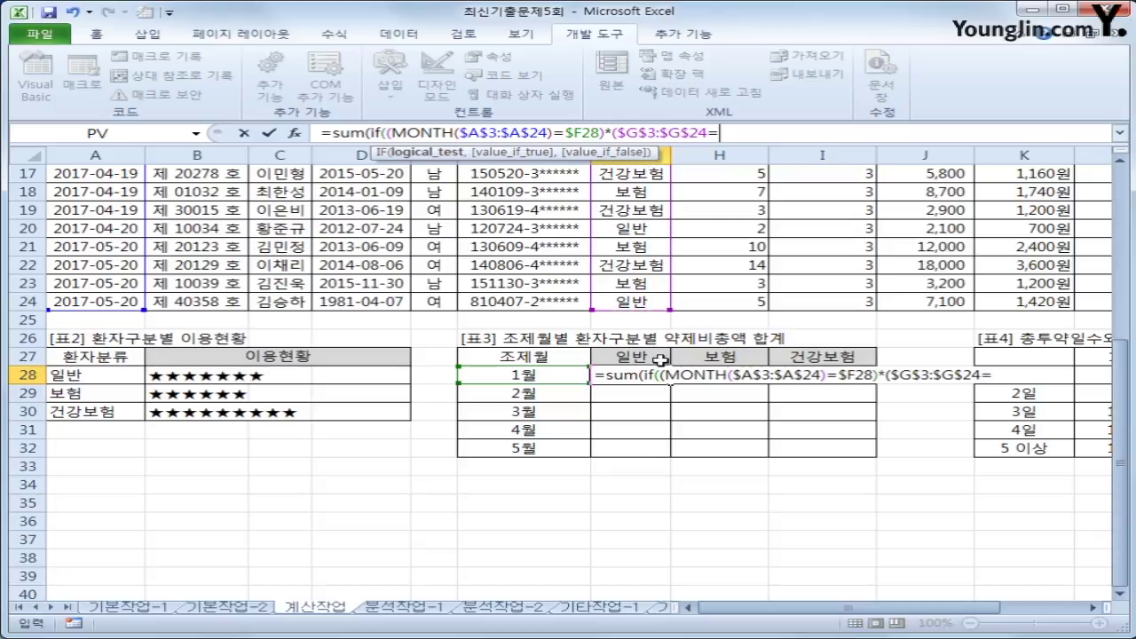
click(658, 356)
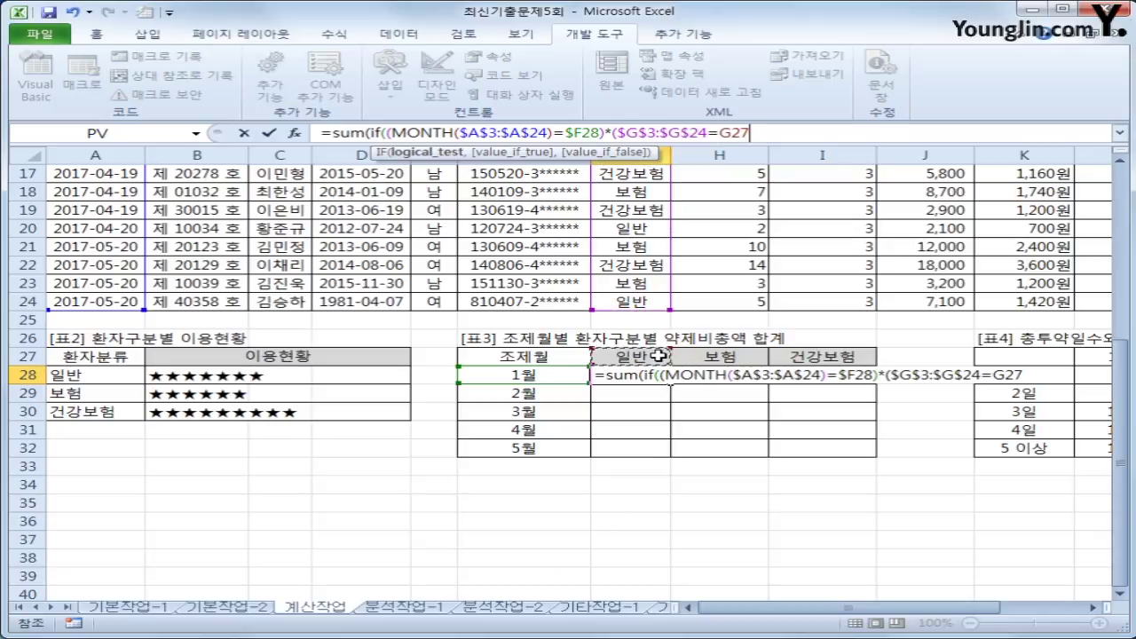
key(F4)
key(F4)
text(),)
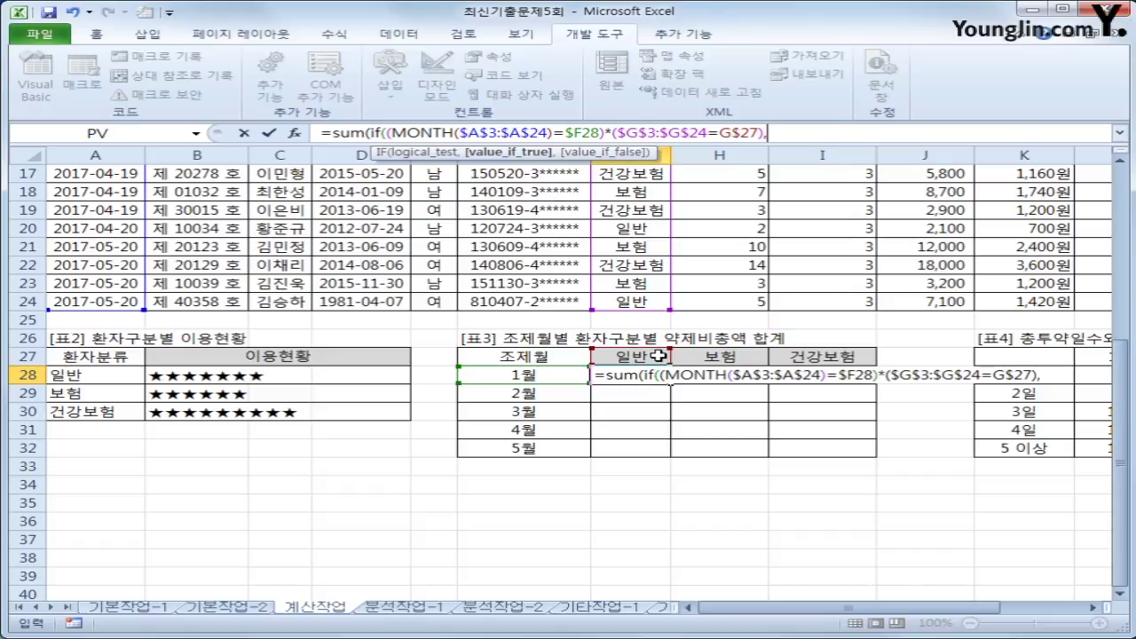
- Sum $J$3:$J$24, commit as an array formula, and fill it across G28:I32
drag(1124, 477, 1126, 266)
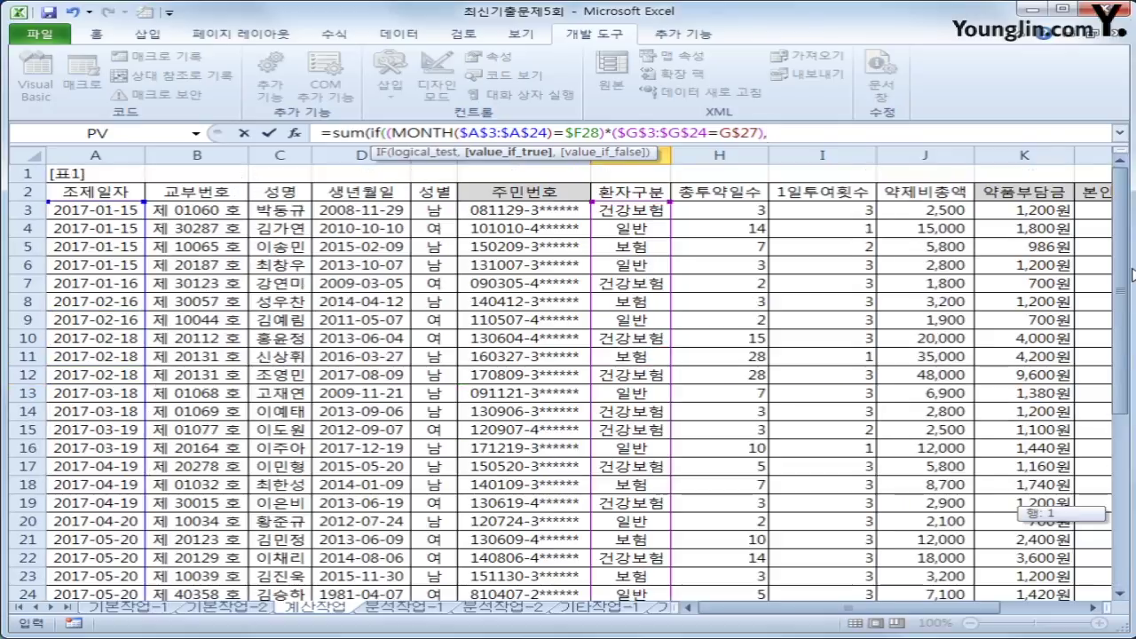
drag(955, 218, 940, 508)
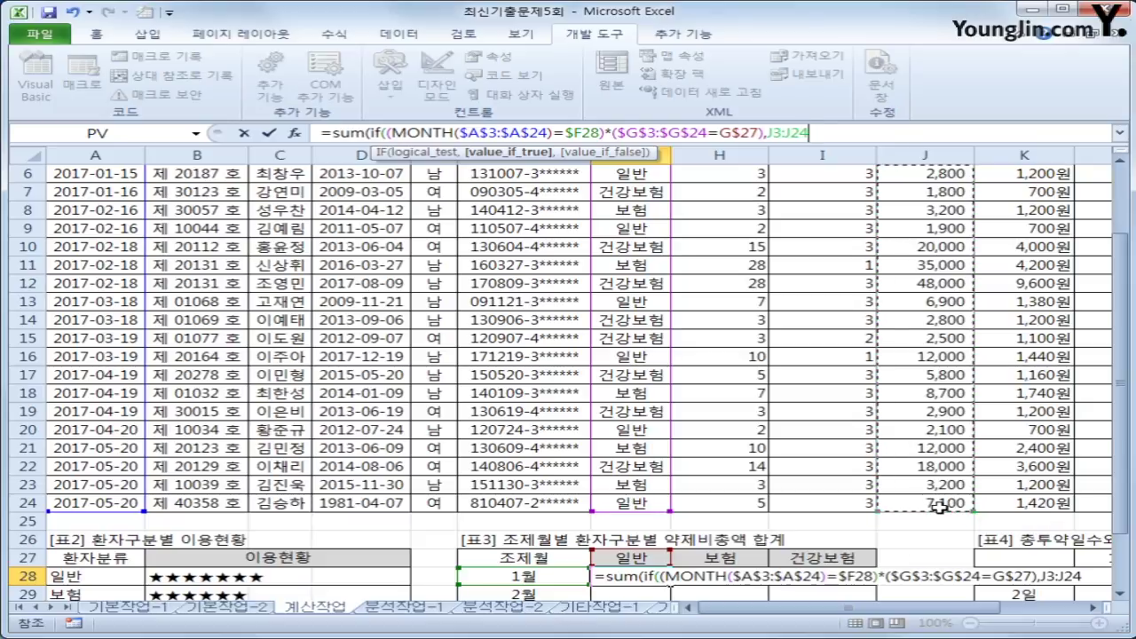
key(F4)
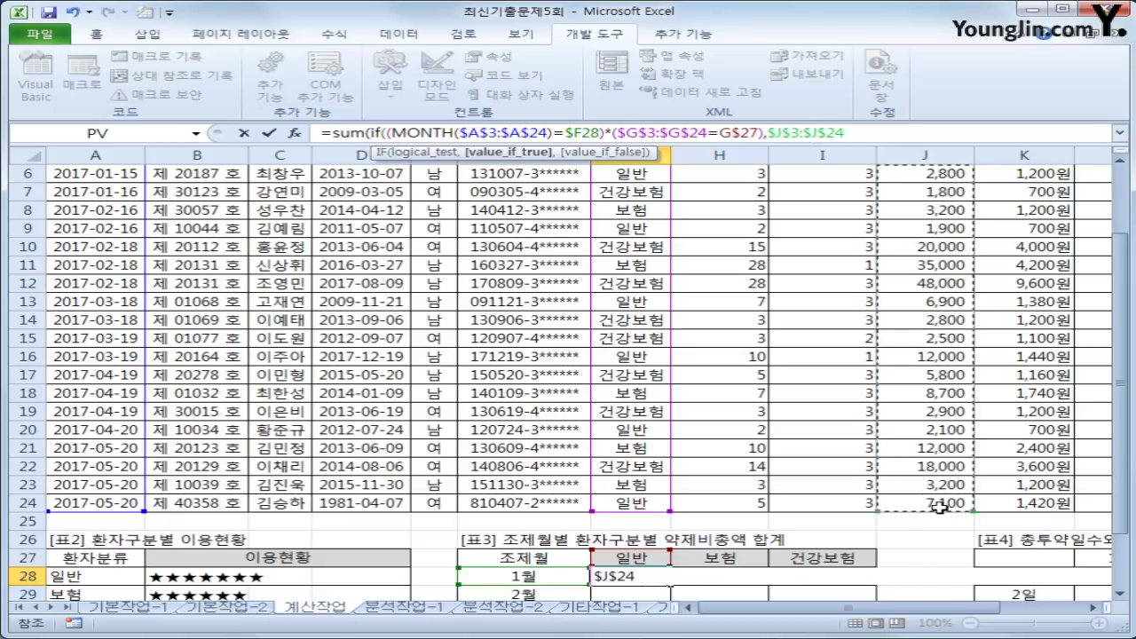
text())
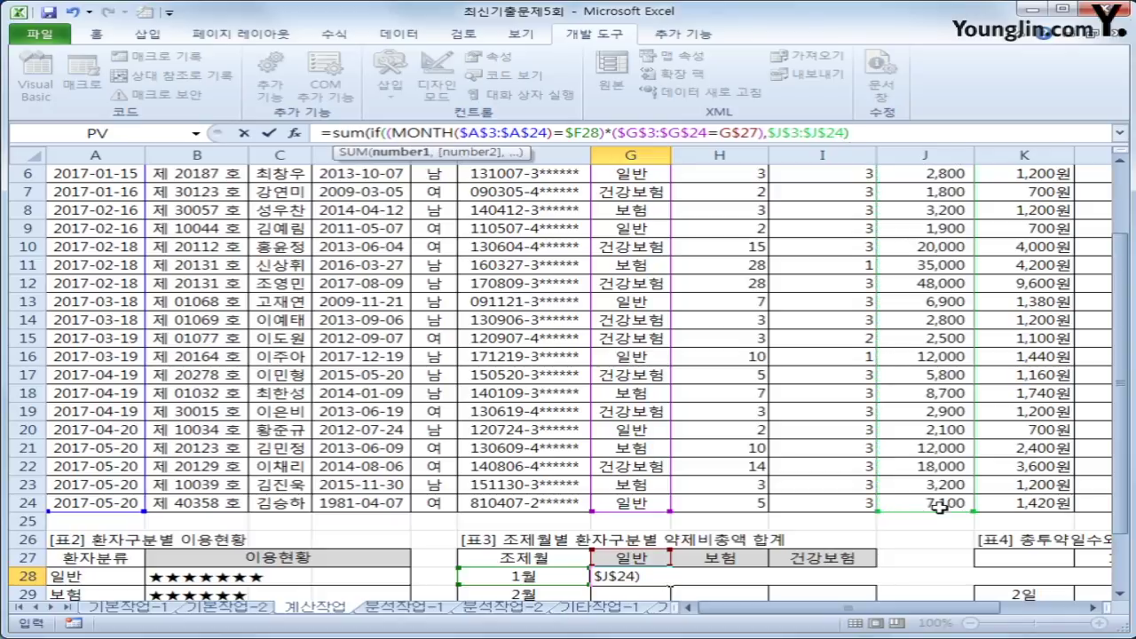
text())
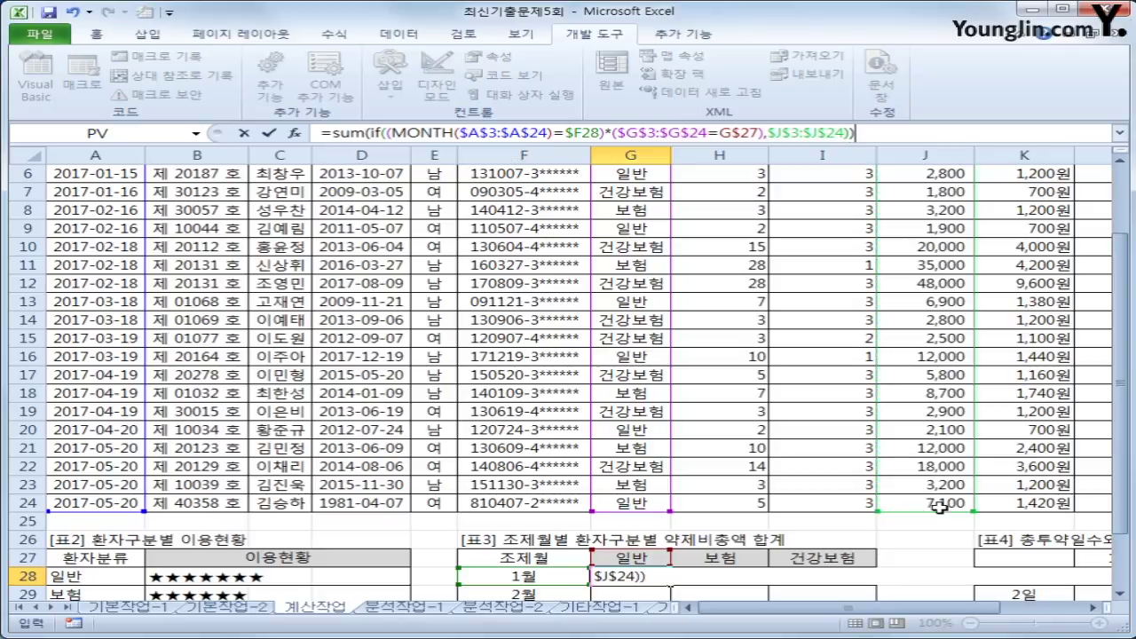
key(ctrl+shift+Return)
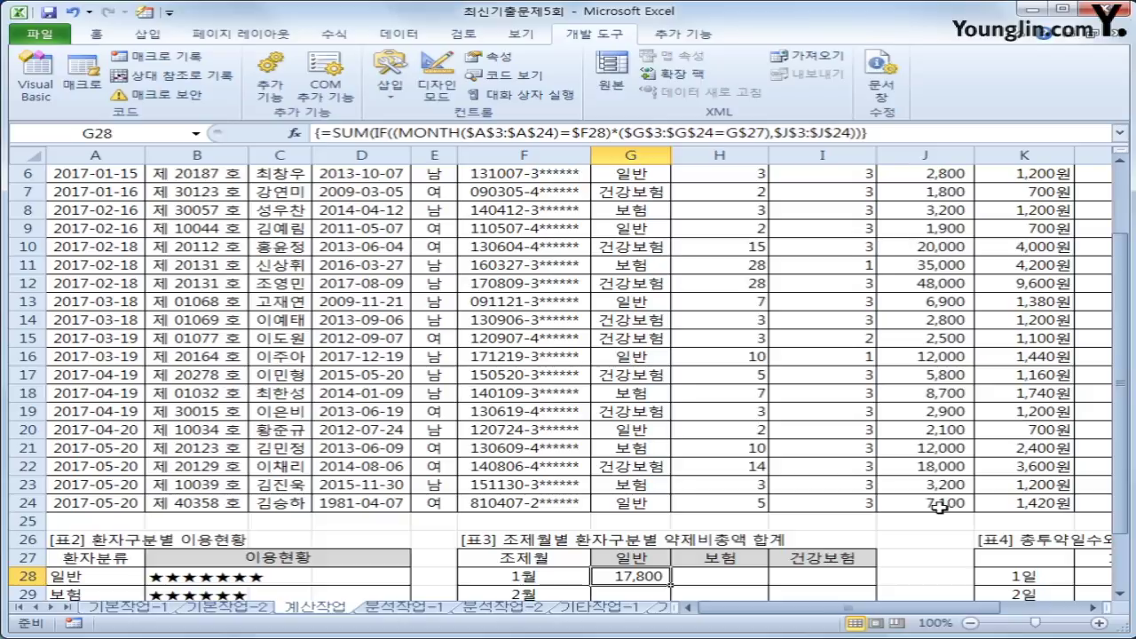
scroll(940, 507, down, 2)
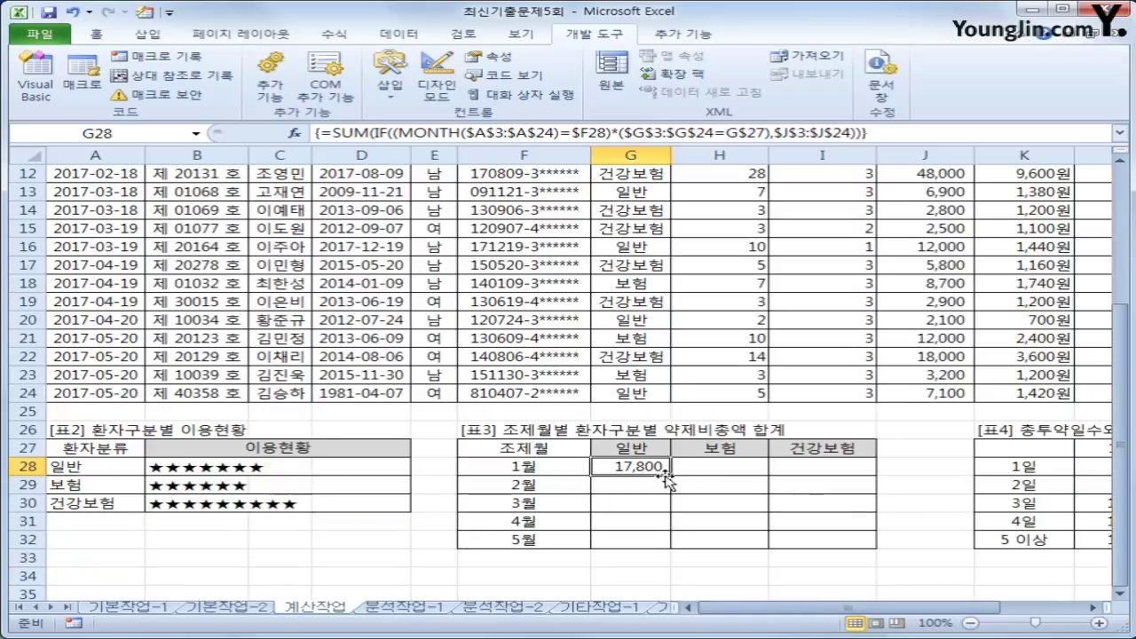
drag(670, 475, 831, 545)
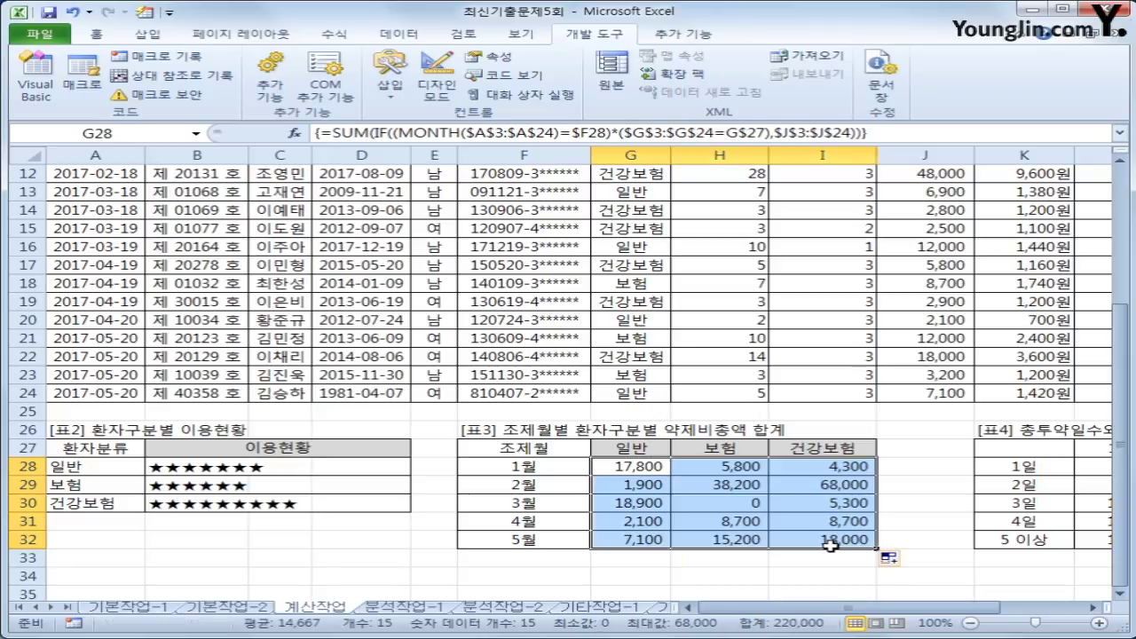
click(666, 472)
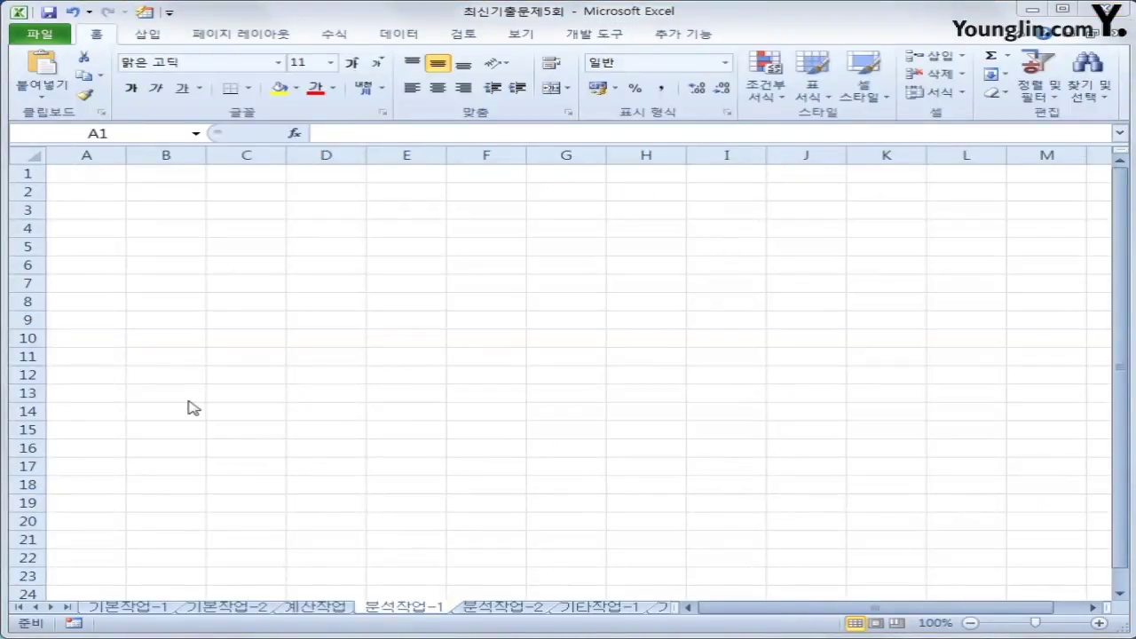
- Select cell A3 on the empty 분석작업-1 sheet and bring up the Data ribbon
click(88, 176)
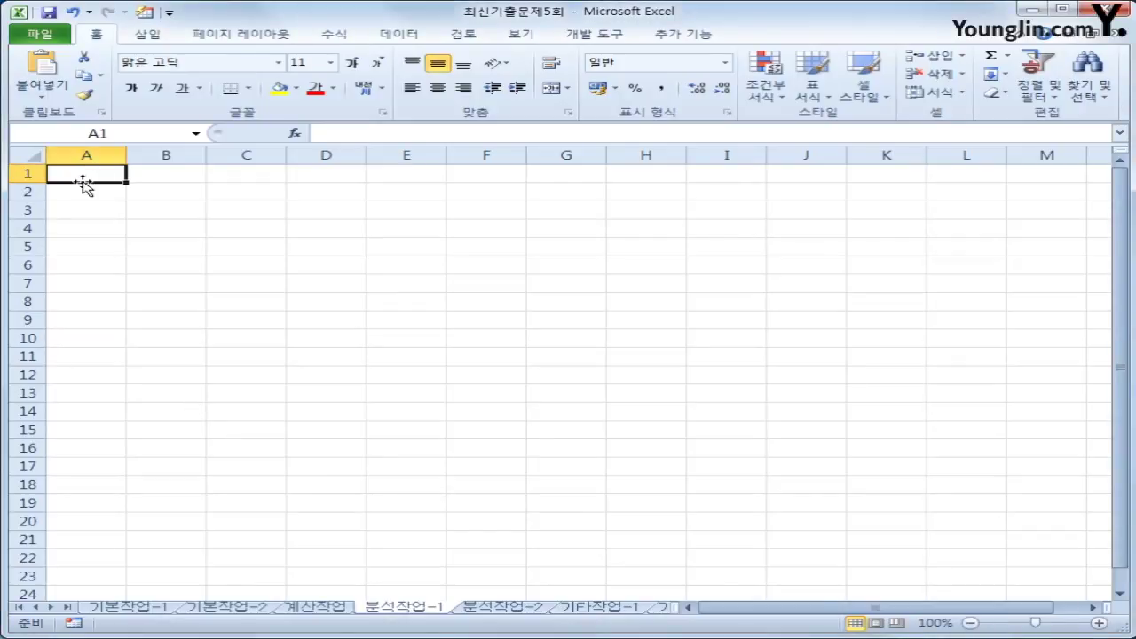
click(88, 213)
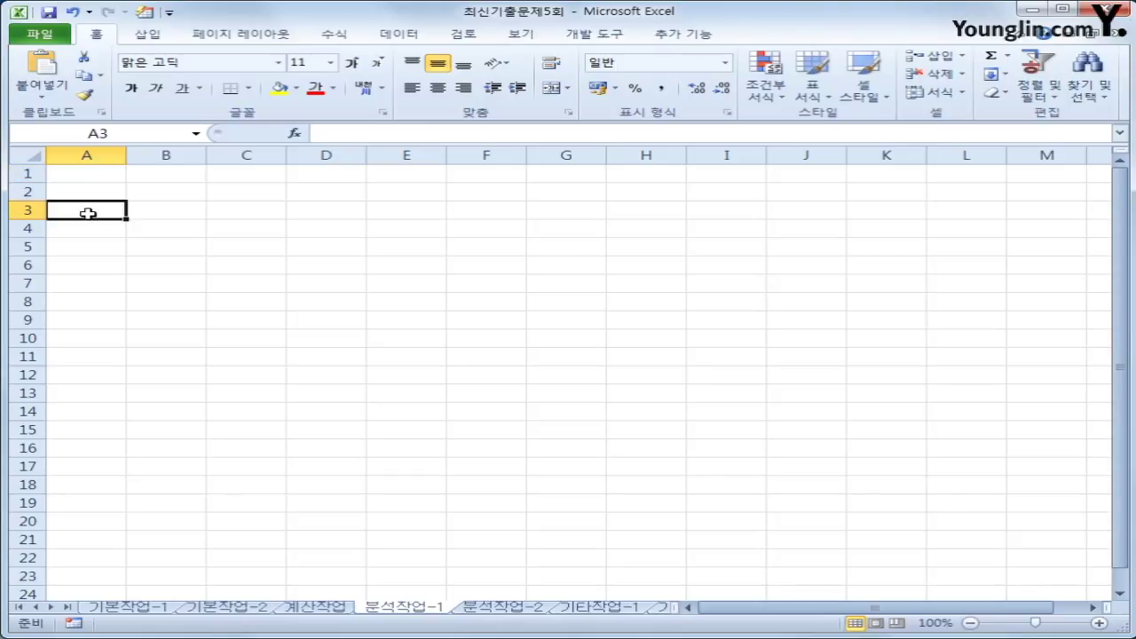
click(90, 172)
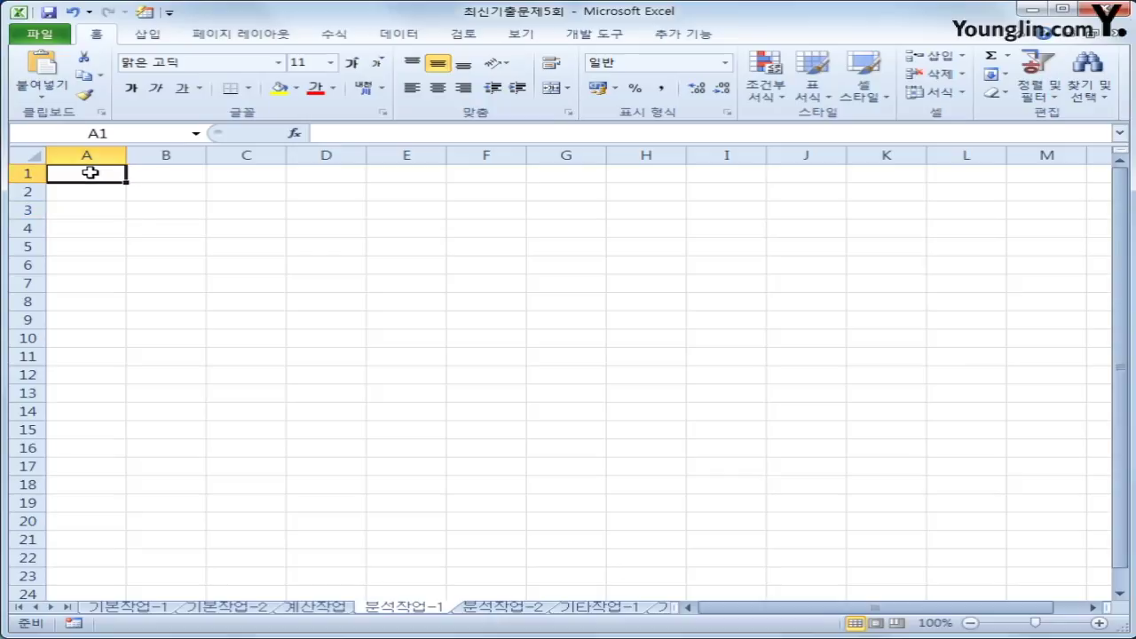
click(90, 212)
click(85, 176)
click(81, 212)
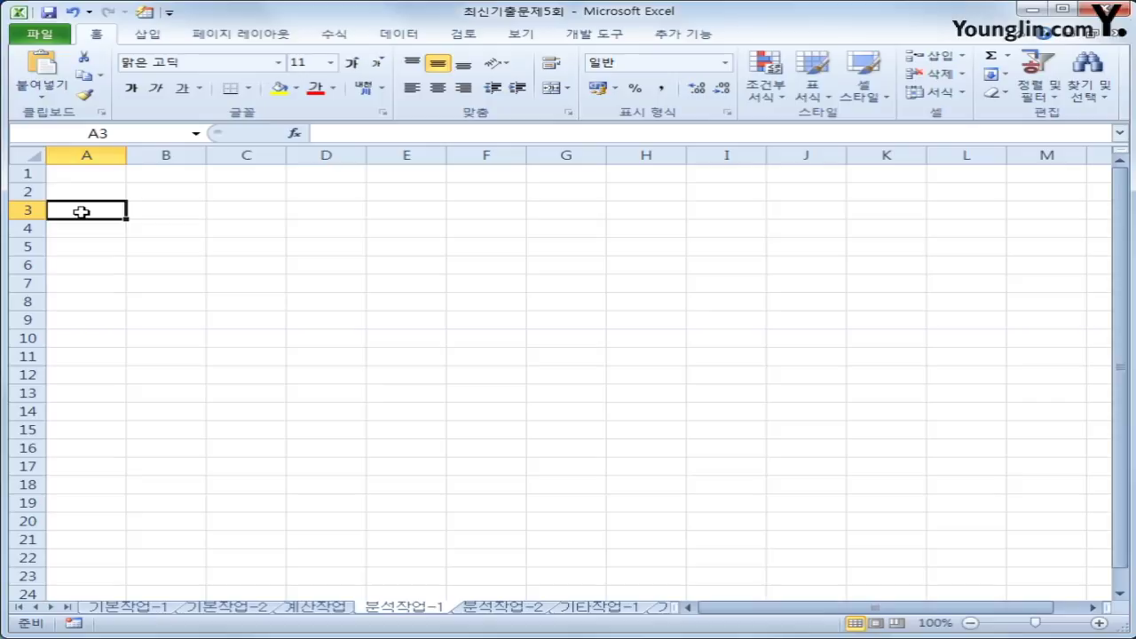
click(424, 35)
- Start a Microsoft Query on the MS Access Database source, using the B약국.accdb file
click(183, 103)
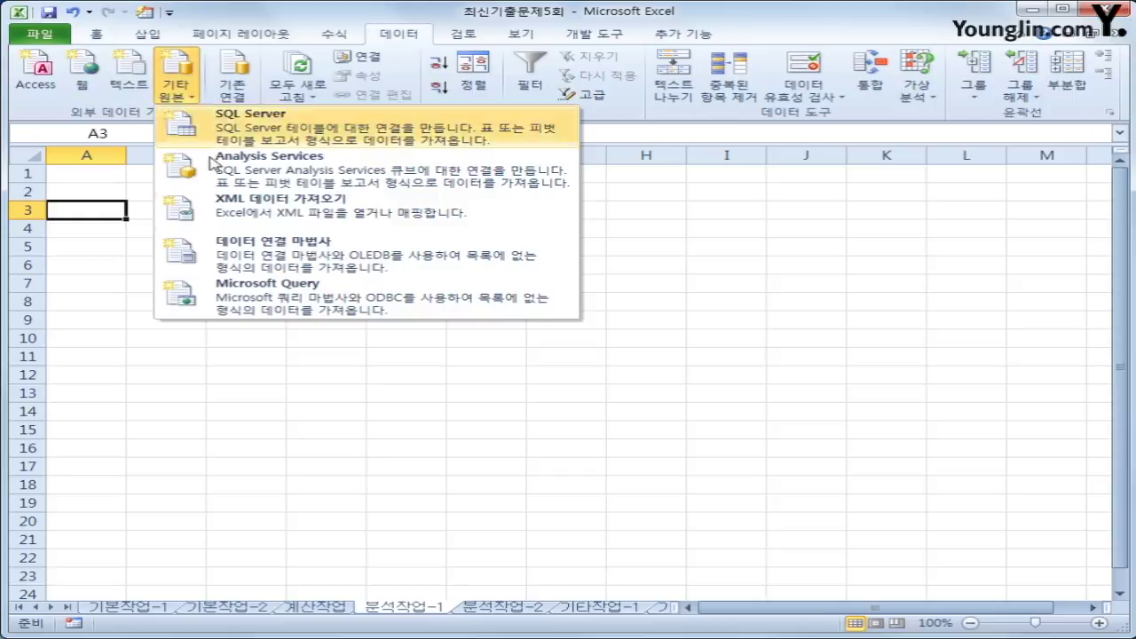
click(265, 304)
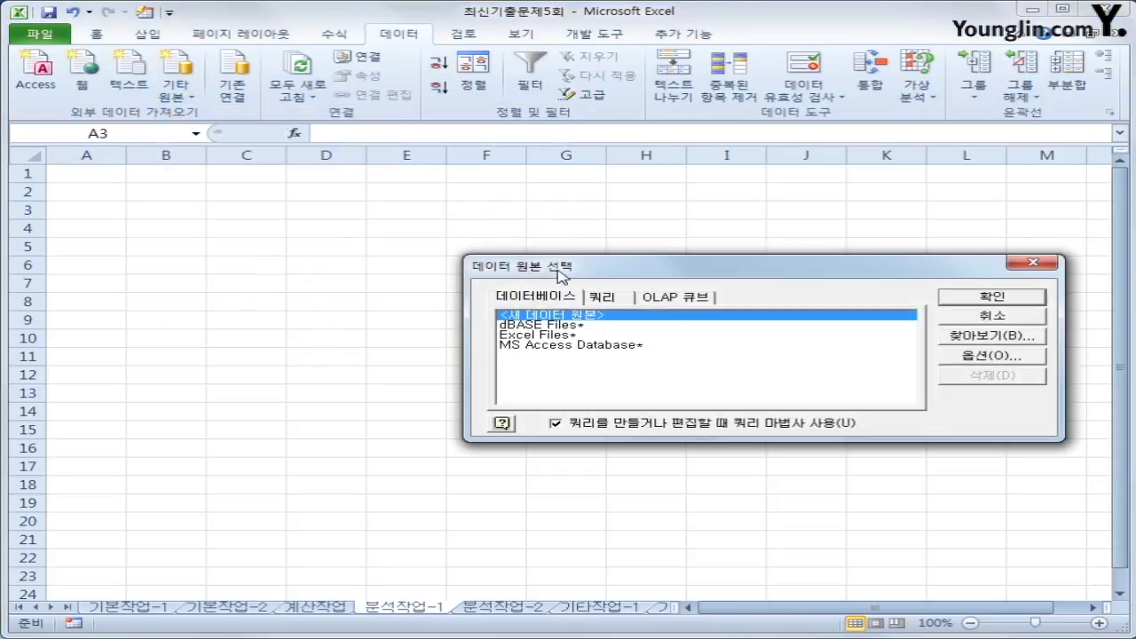
drag(574, 269, 439, 191)
click(440, 267)
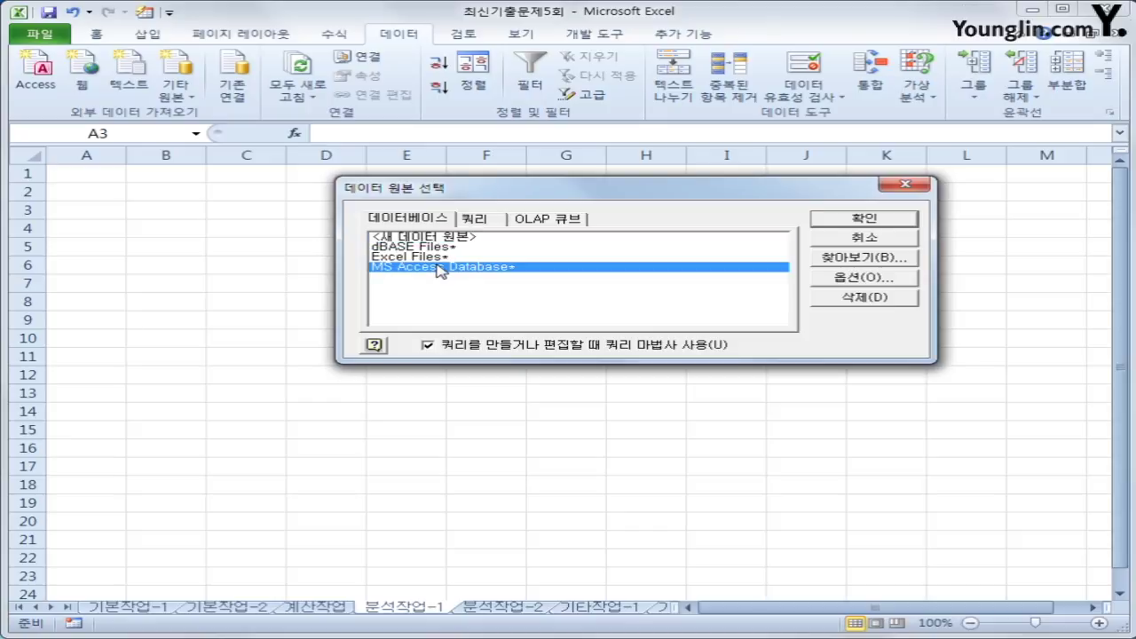
click(861, 224)
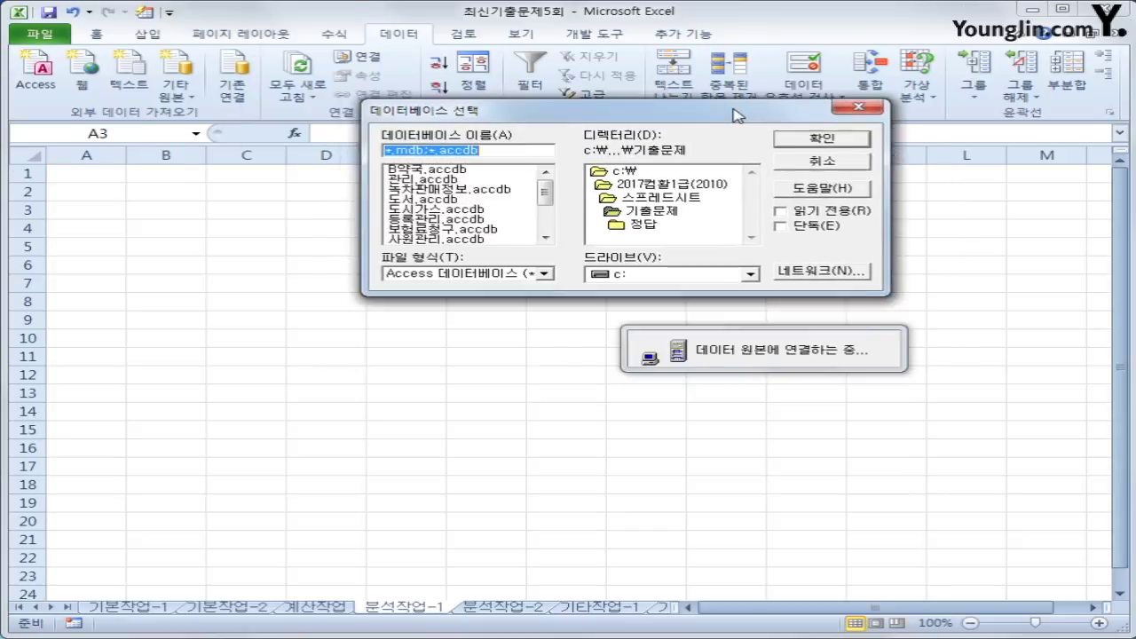
click(494, 170)
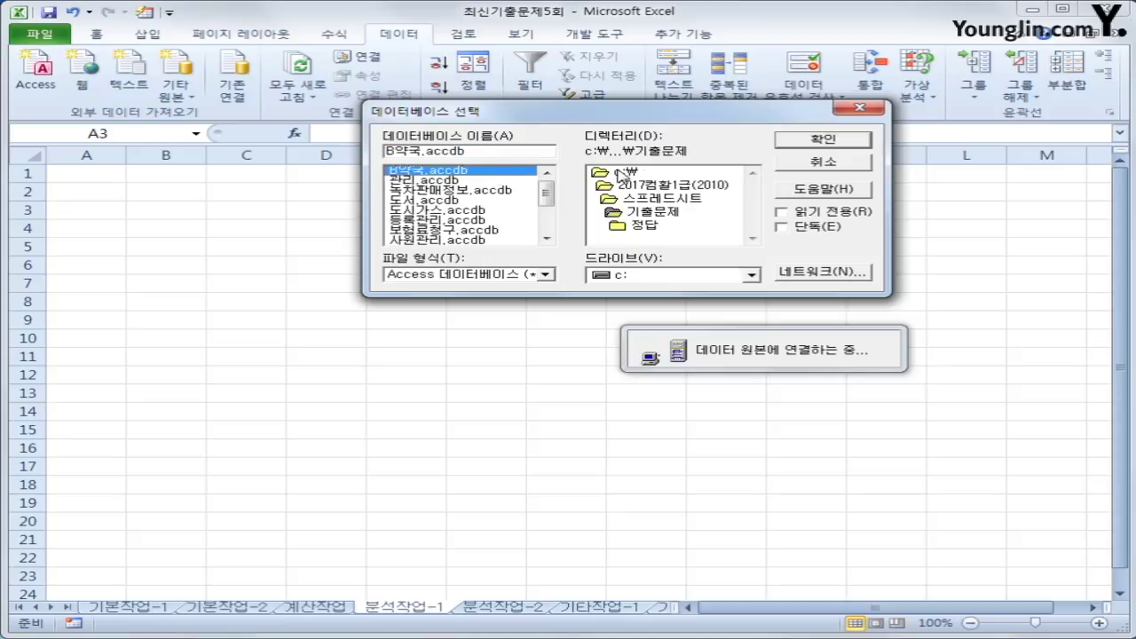
click(804, 142)
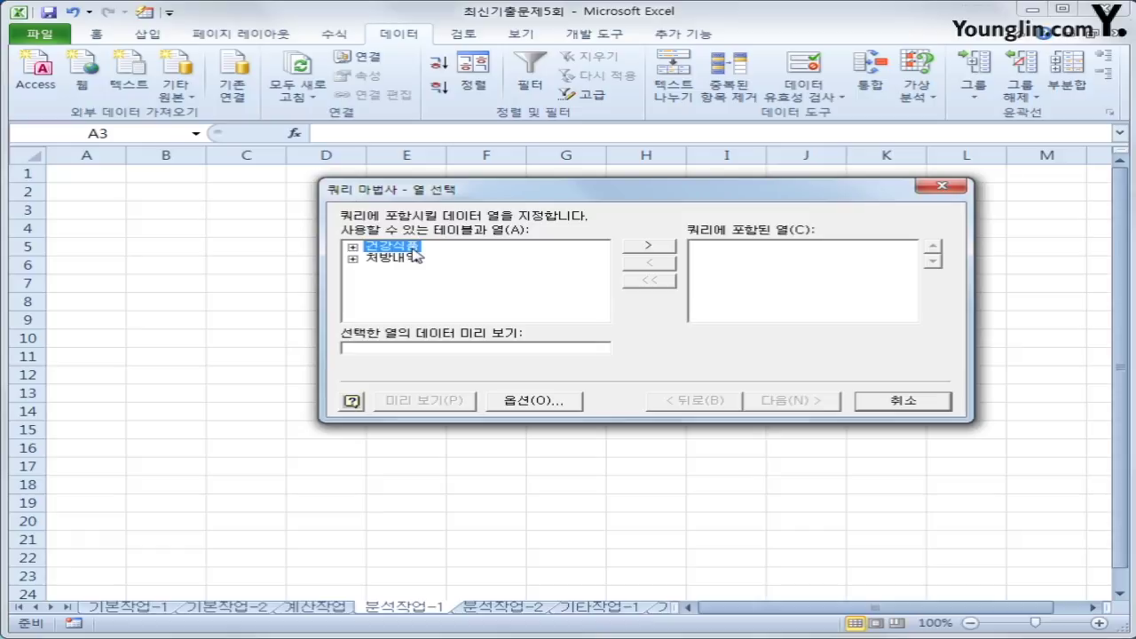
- Add 상품명, 판매분기, 주문량 and 판매량 from the 건강식품 table and finish the query
double_click(411, 249)
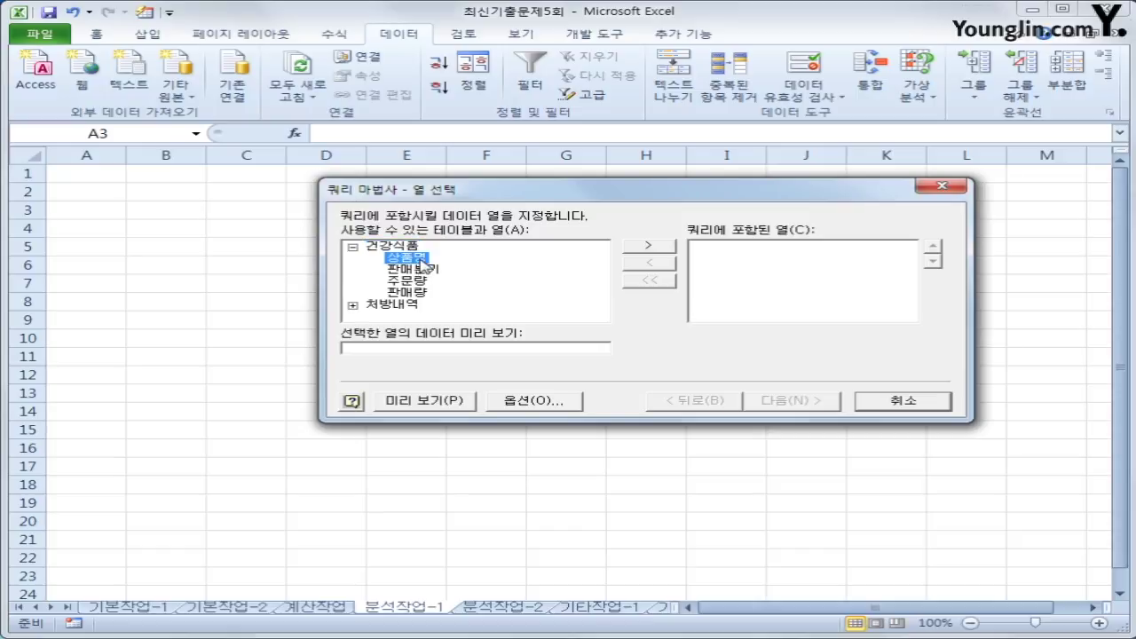
double_click(419, 258)
double_click(422, 259)
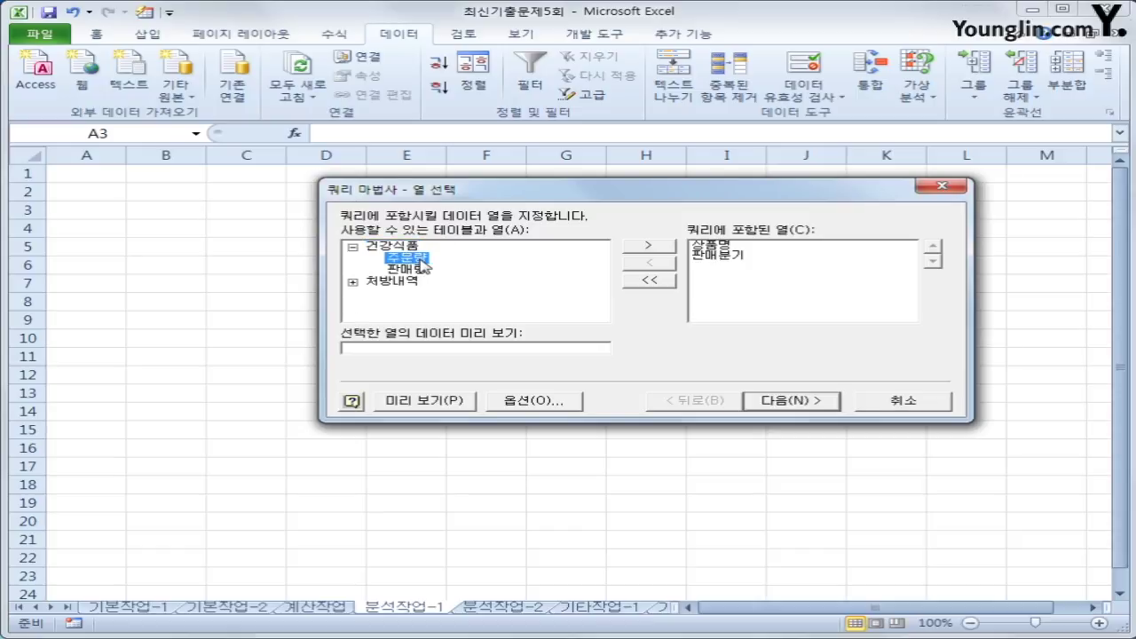
double_click(423, 258)
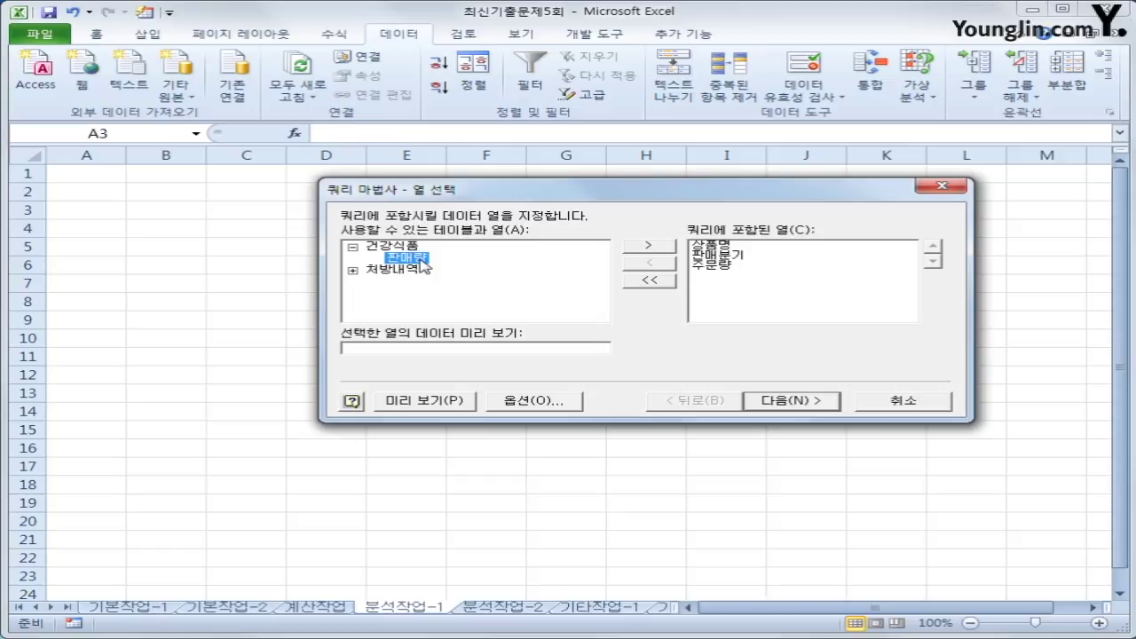
double_click(422, 258)
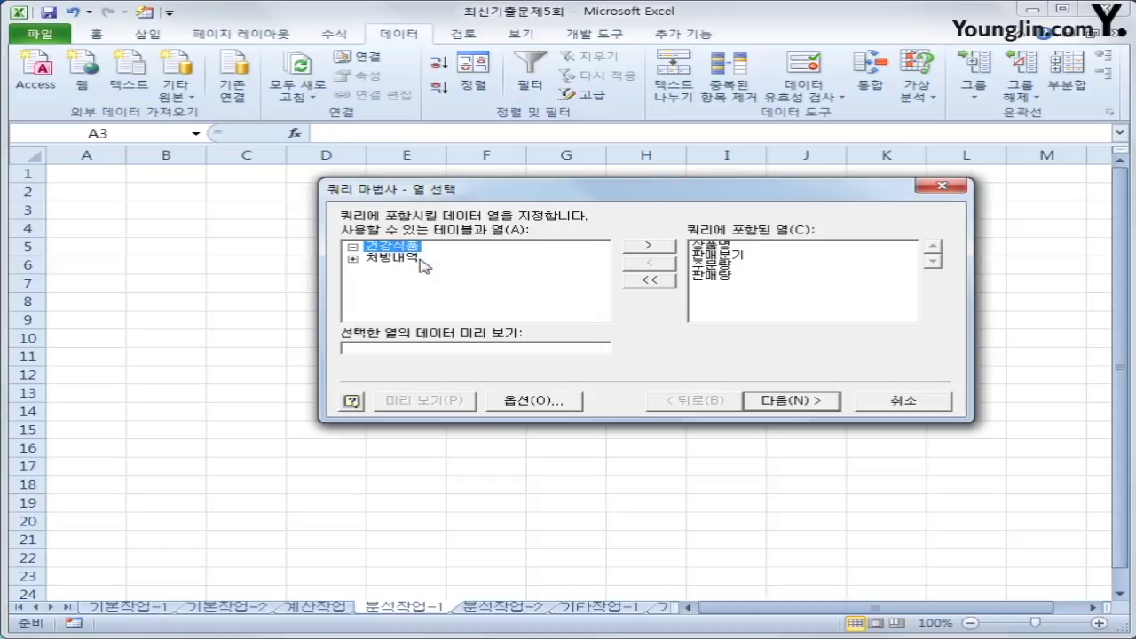
click(765, 402)
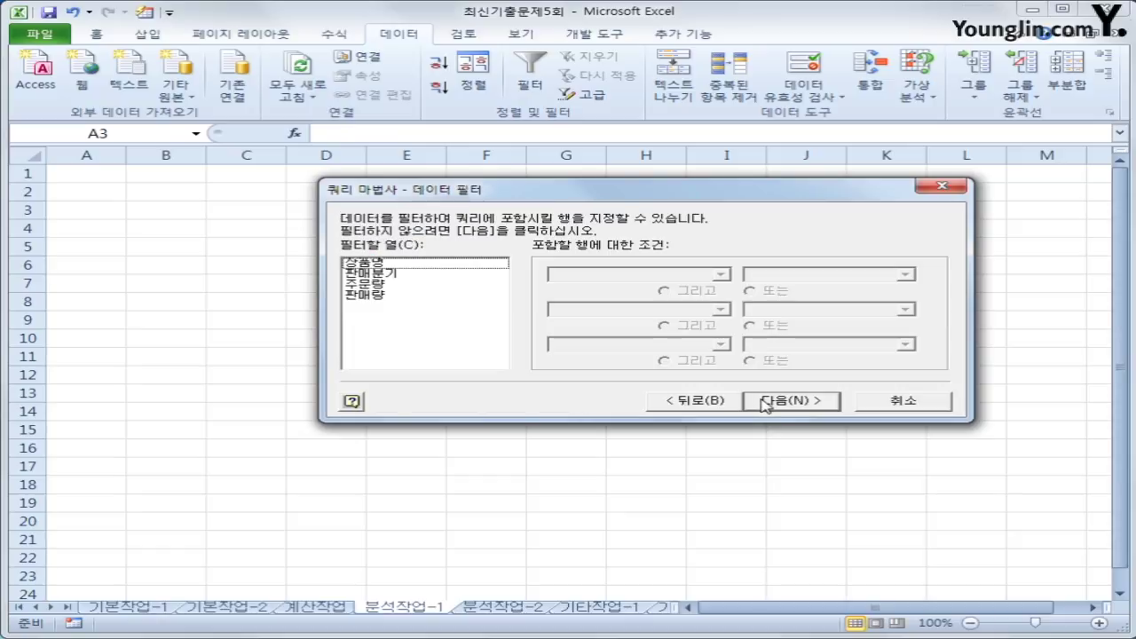
click(766, 401)
click(765, 402)
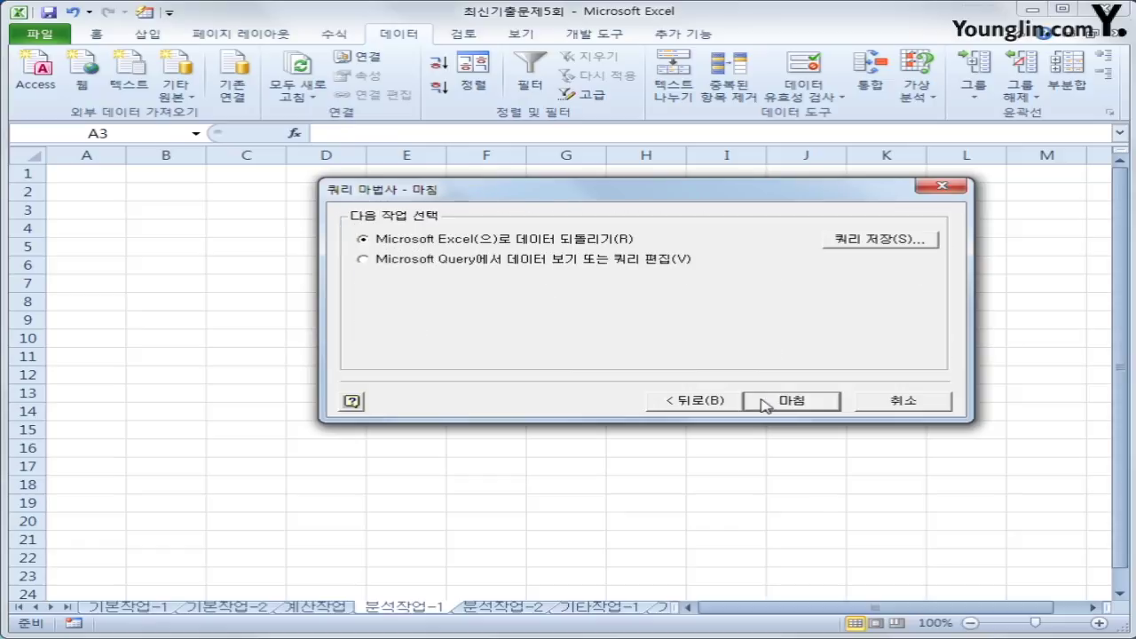
click(763, 402)
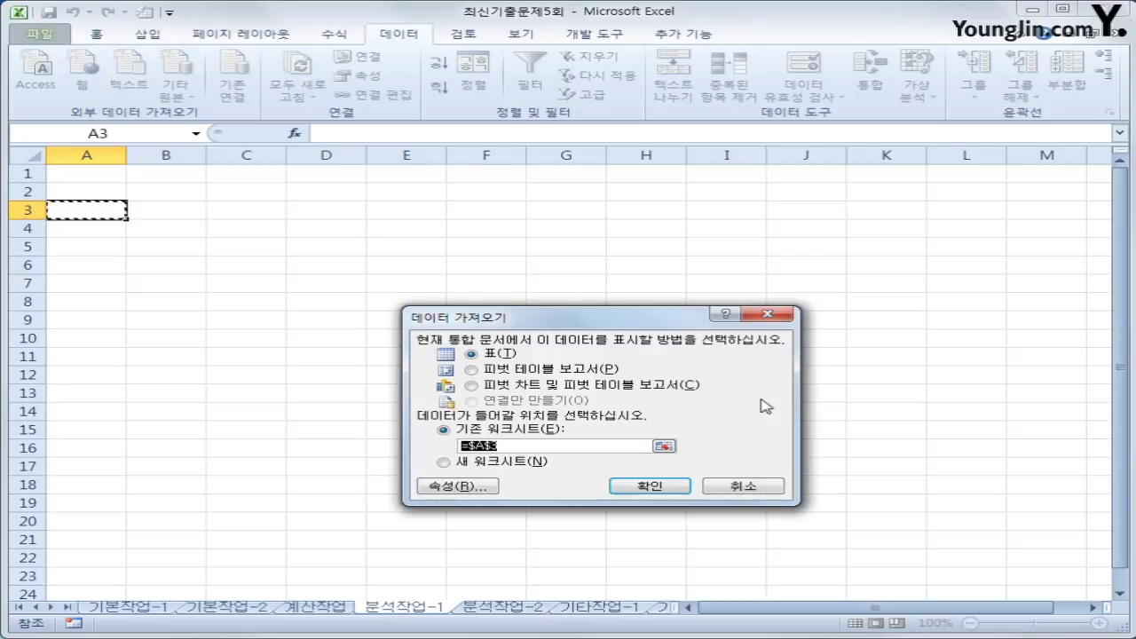
- Create a pivot table at A3 with a 상품명 filter, 판매분기 rows and summed 판매량 only
click(500, 370)
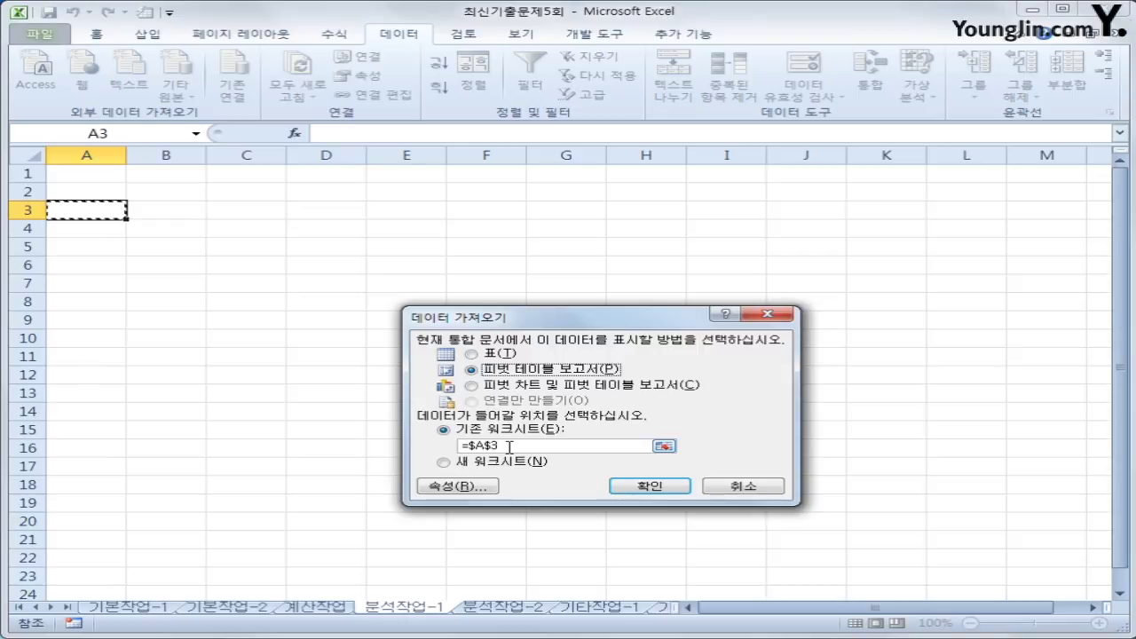
click(639, 488)
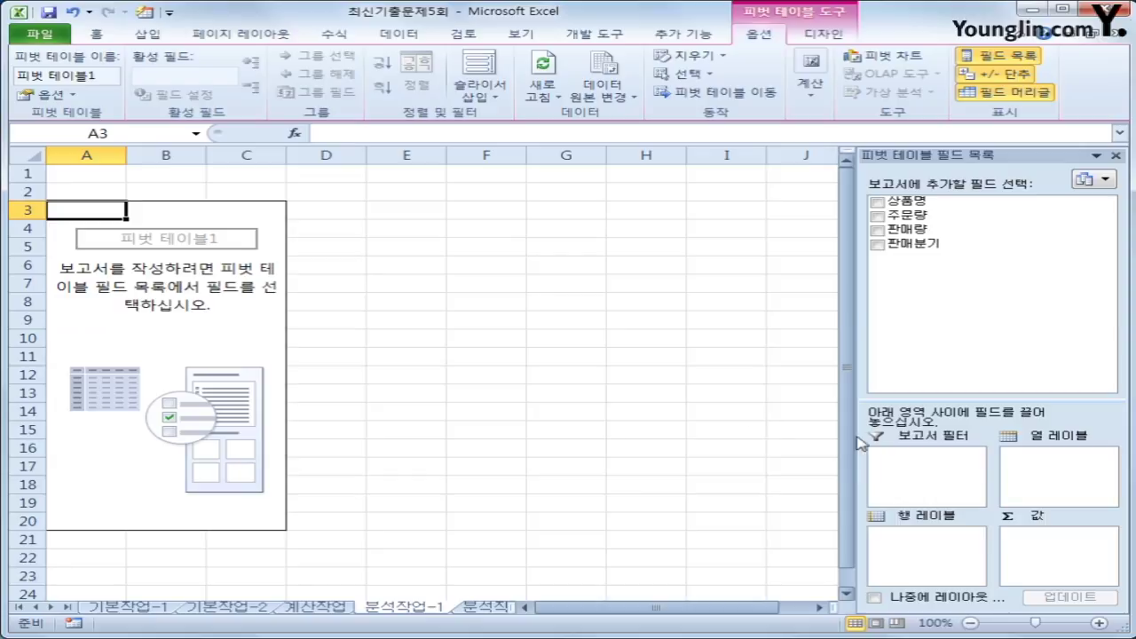
drag(914, 201, 935, 472)
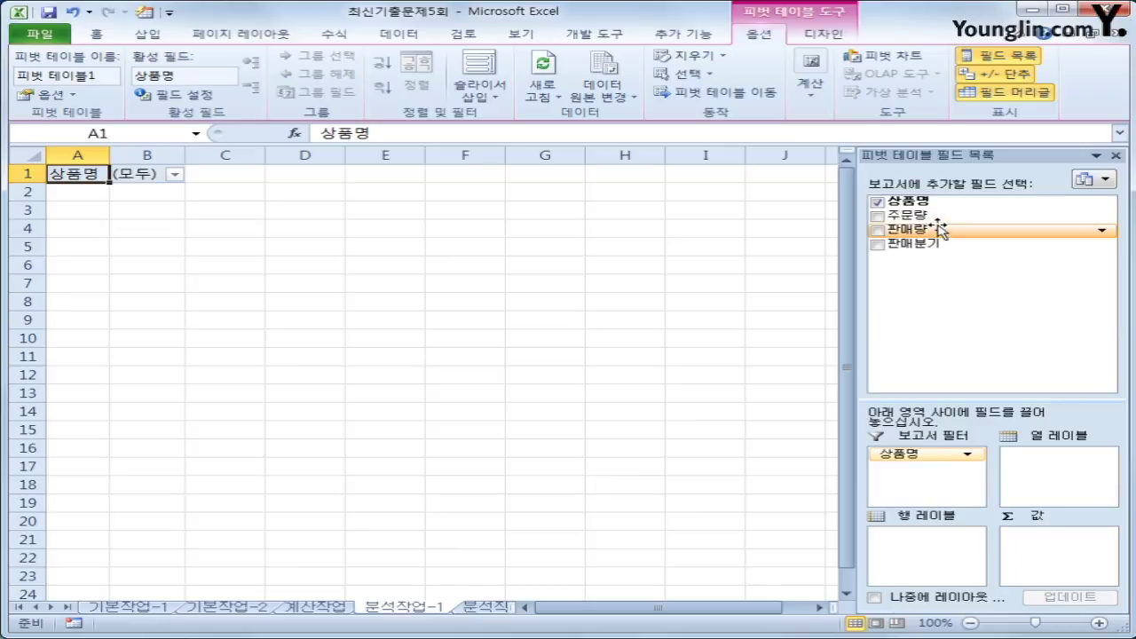
drag(938, 246, 944, 543)
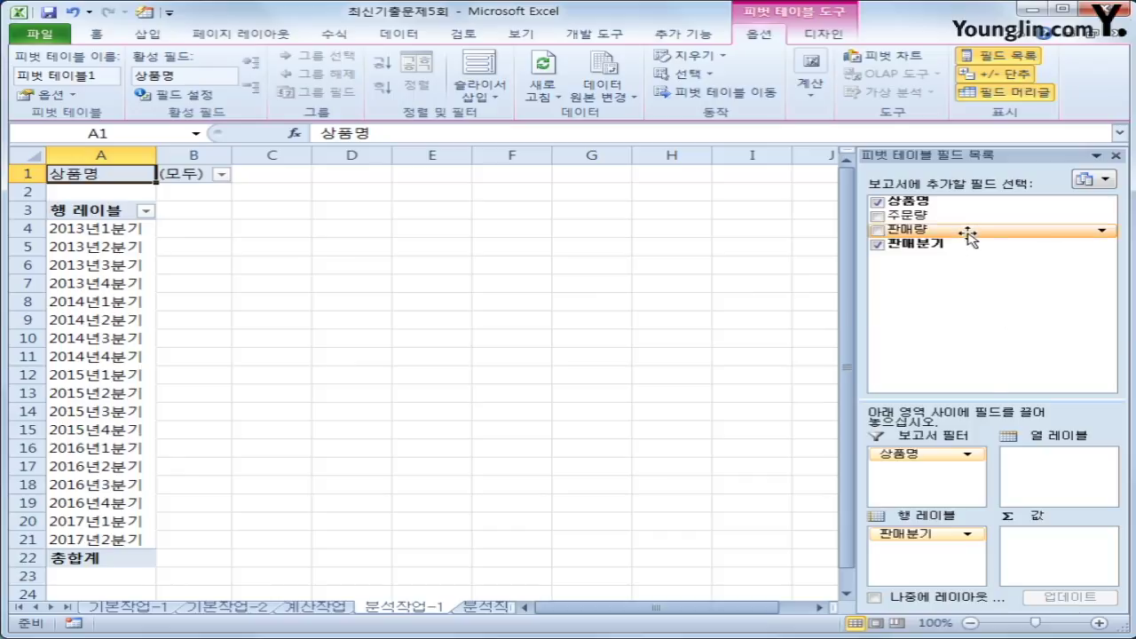
drag(971, 231, 1051, 543)
drag(968, 215, 1065, 578)
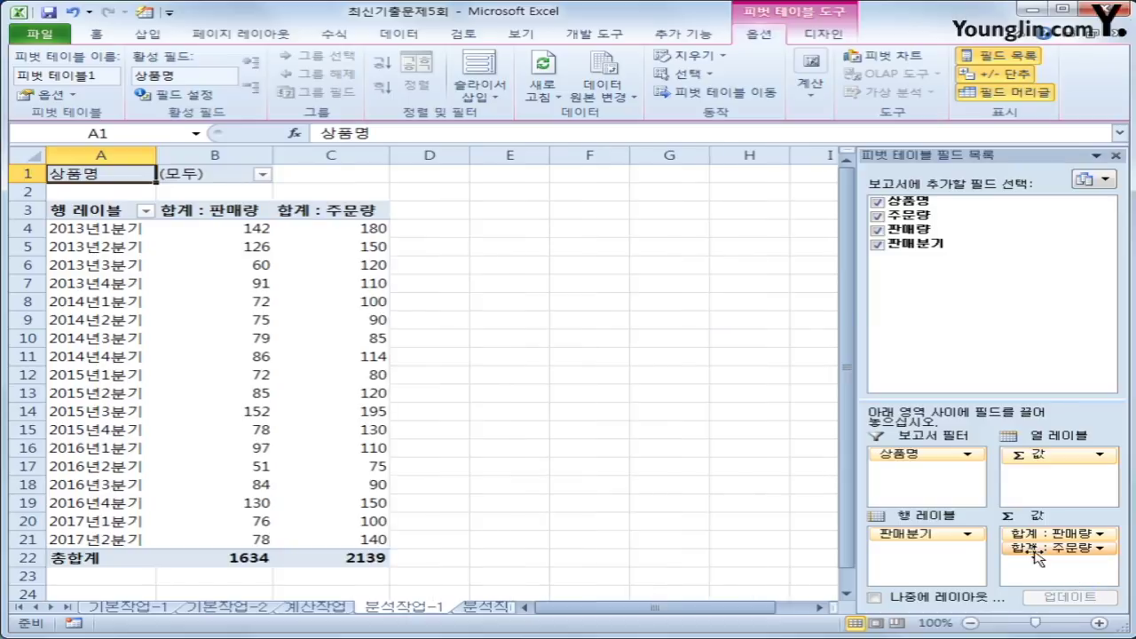
drag(1038, 549, 1066, 248)
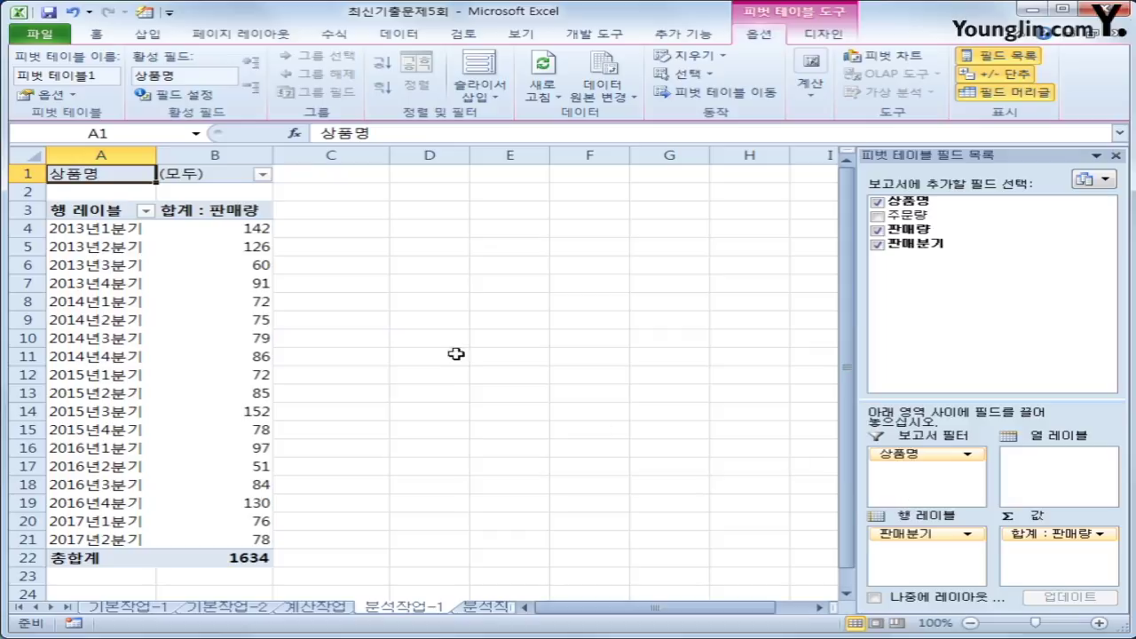
mouse_move(200, 224)
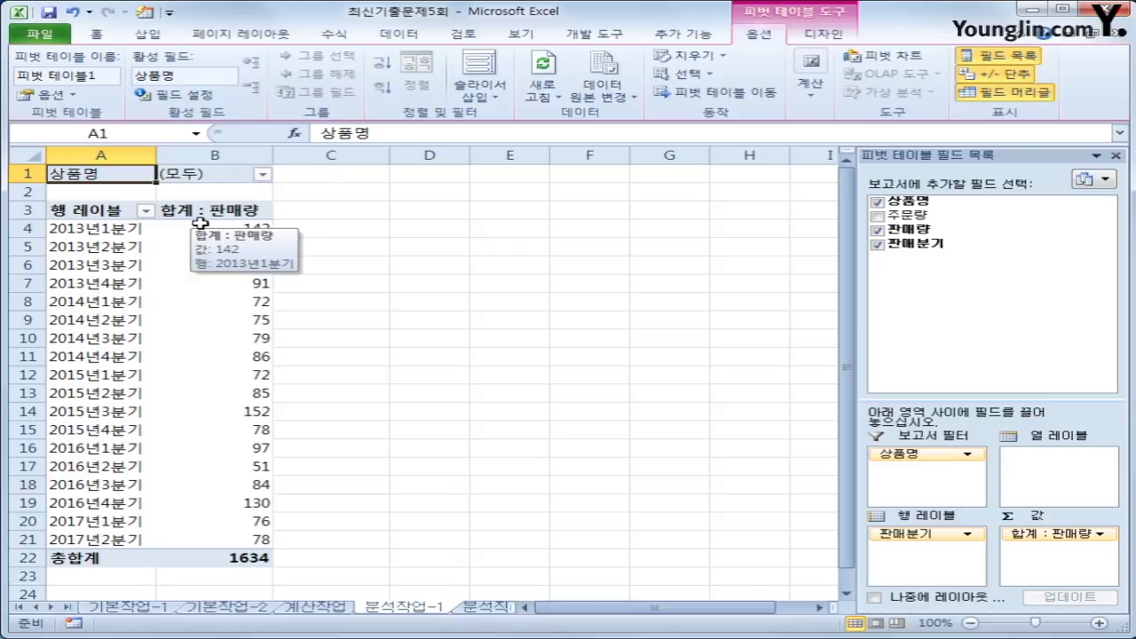
- Create a new calculated field in the pivot table named 재고율
click(201, 224)
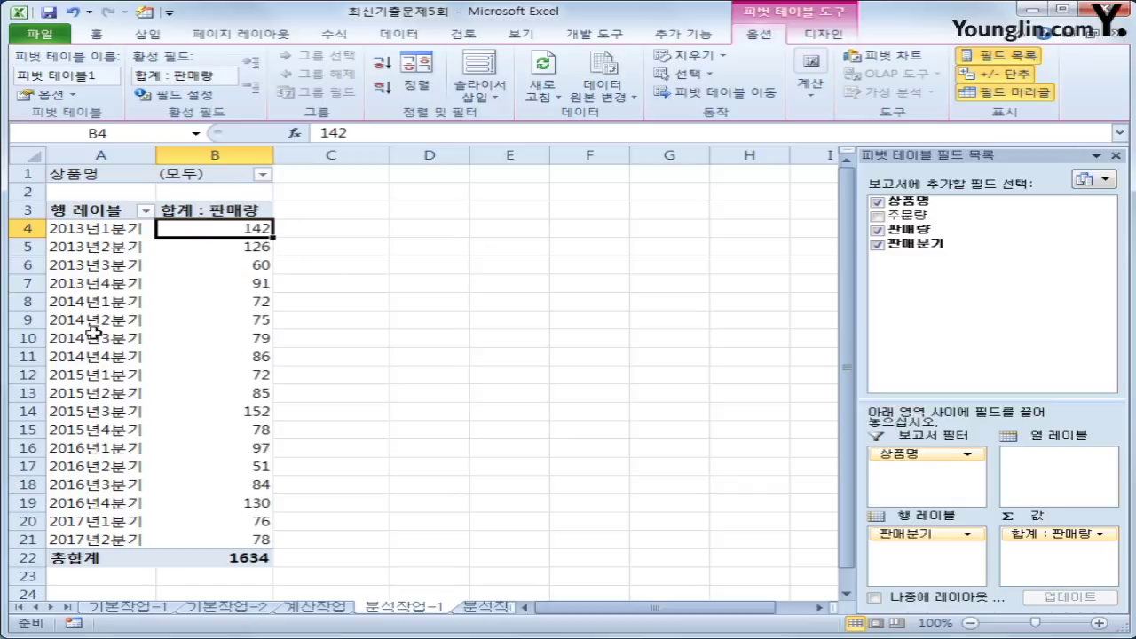
click(820, 94)
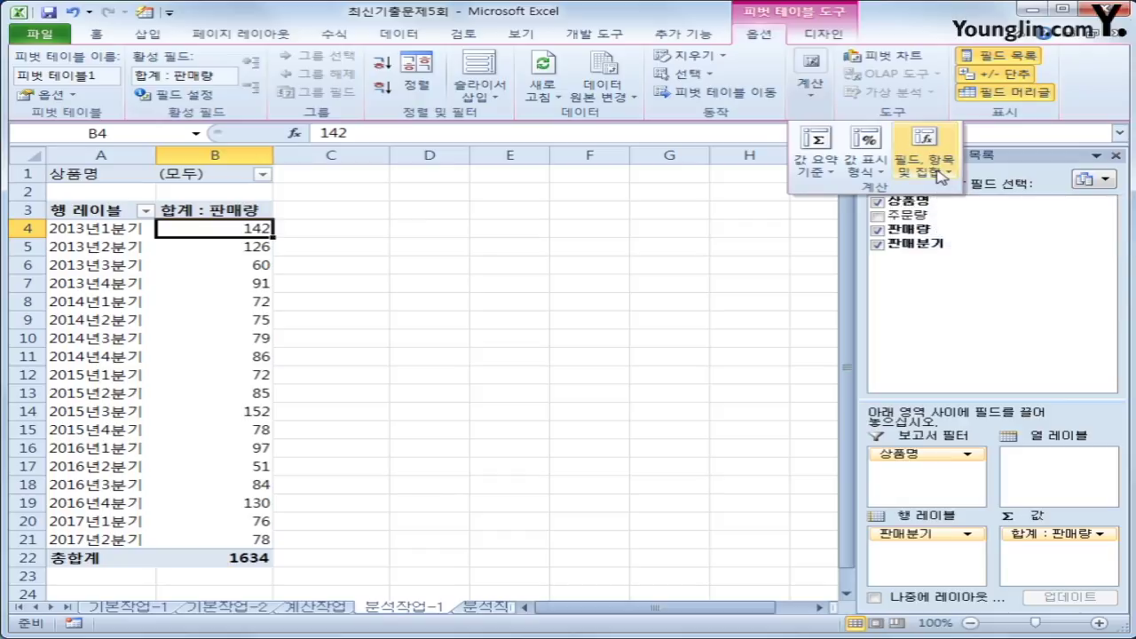
click(940, 172)
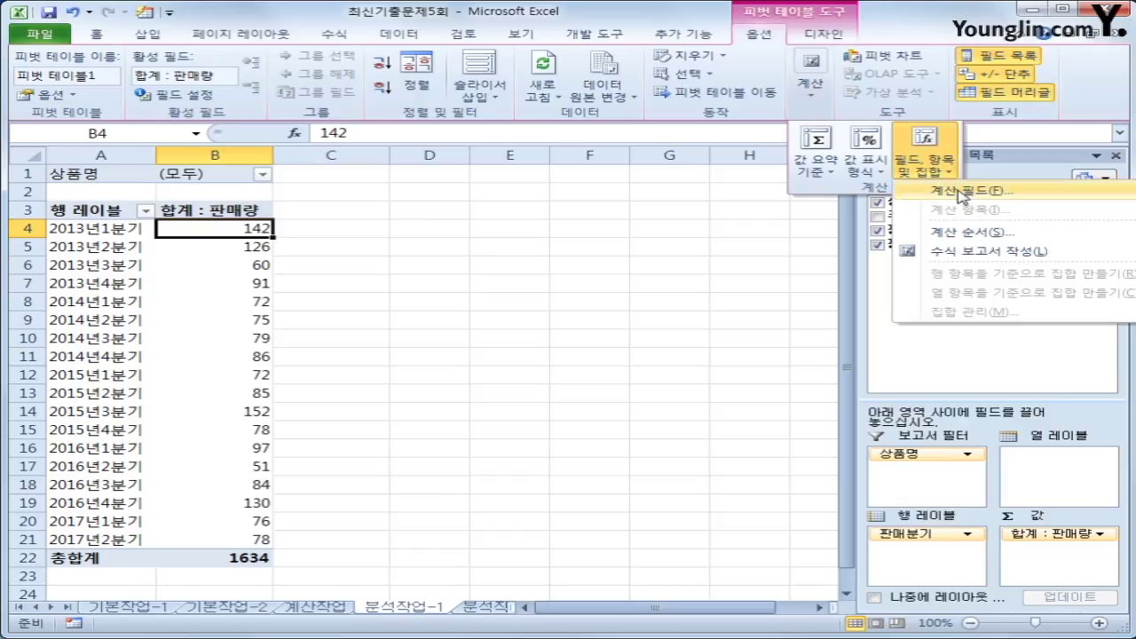
click(961, 192)
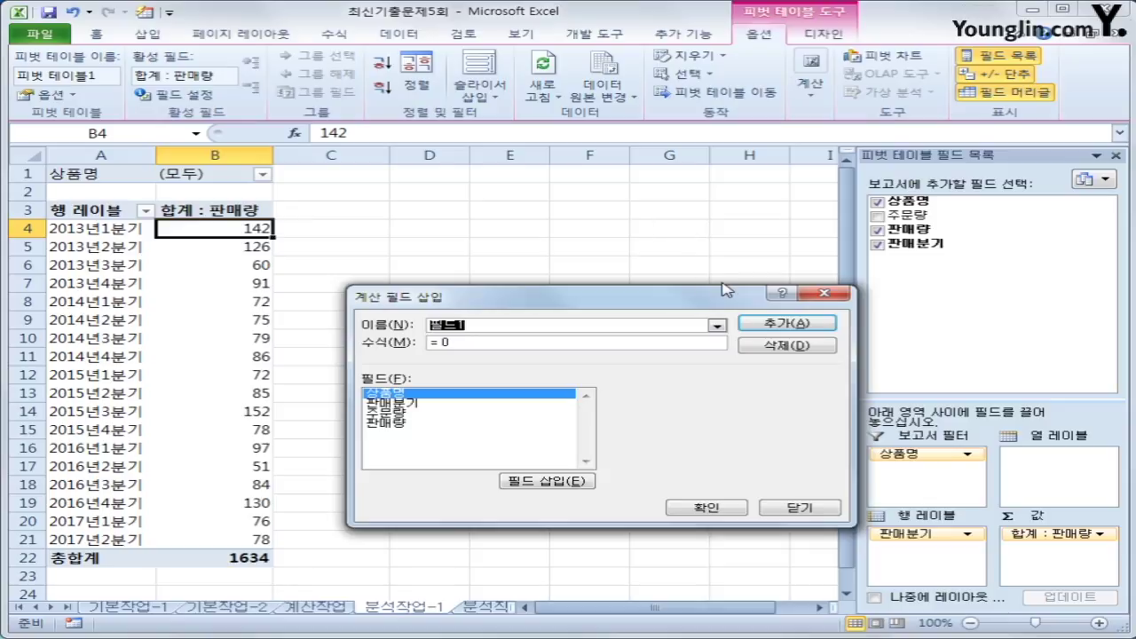
text(ㅈ)
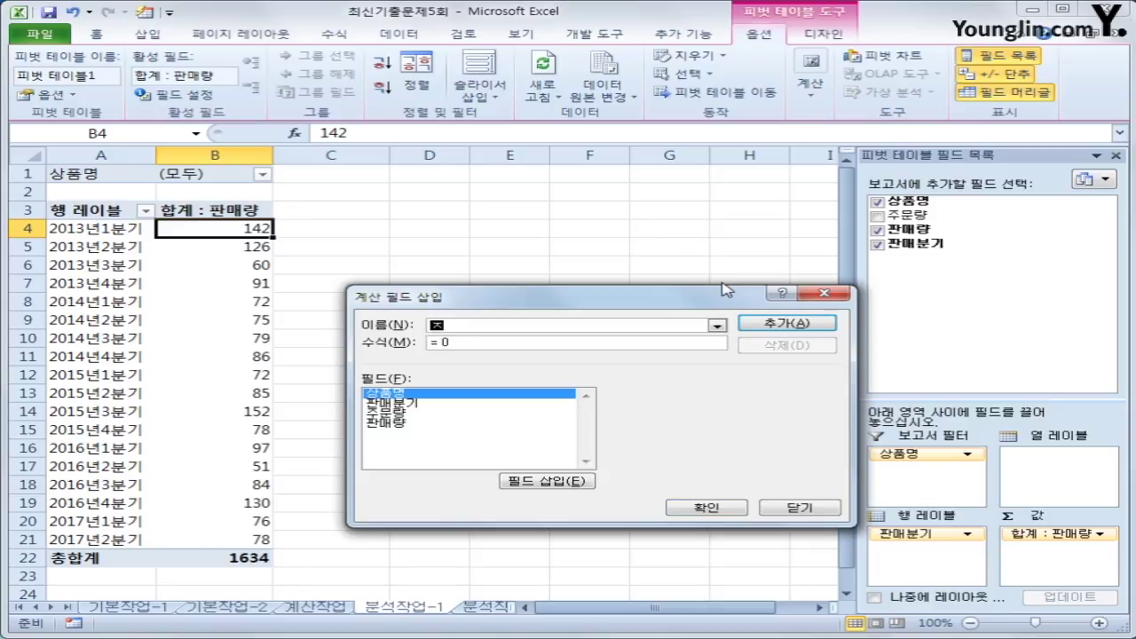
text(재고율)
key(Tab)
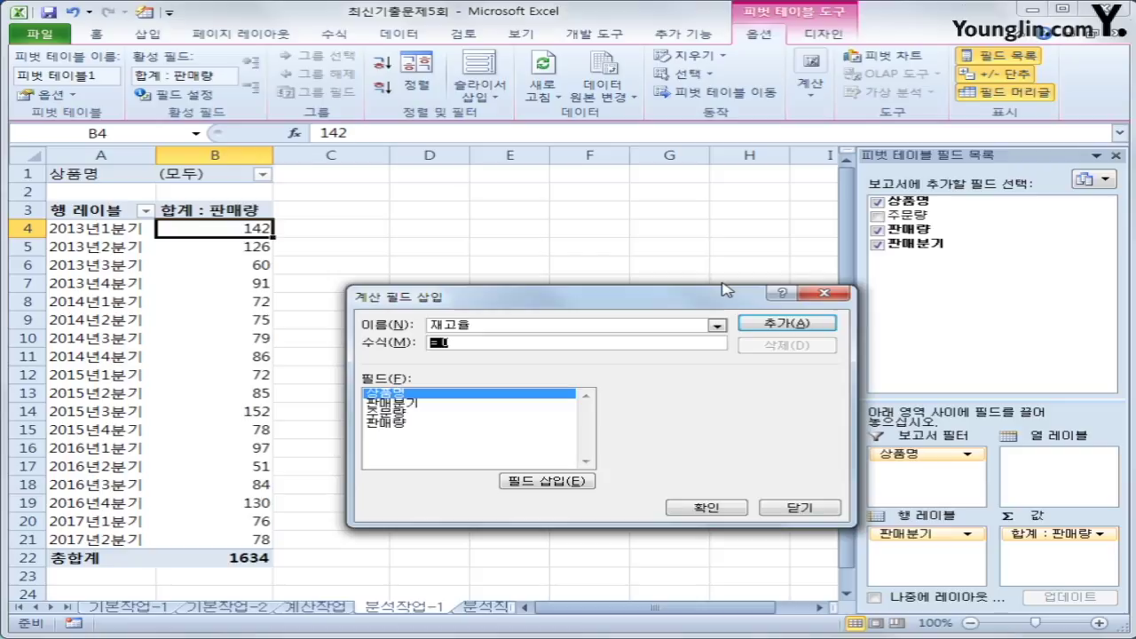
- Define 재고율 with the formula =(주문량-판매량)/판매량 and add it to the pivot
text(=()
double_click(433, 413)
text(-)
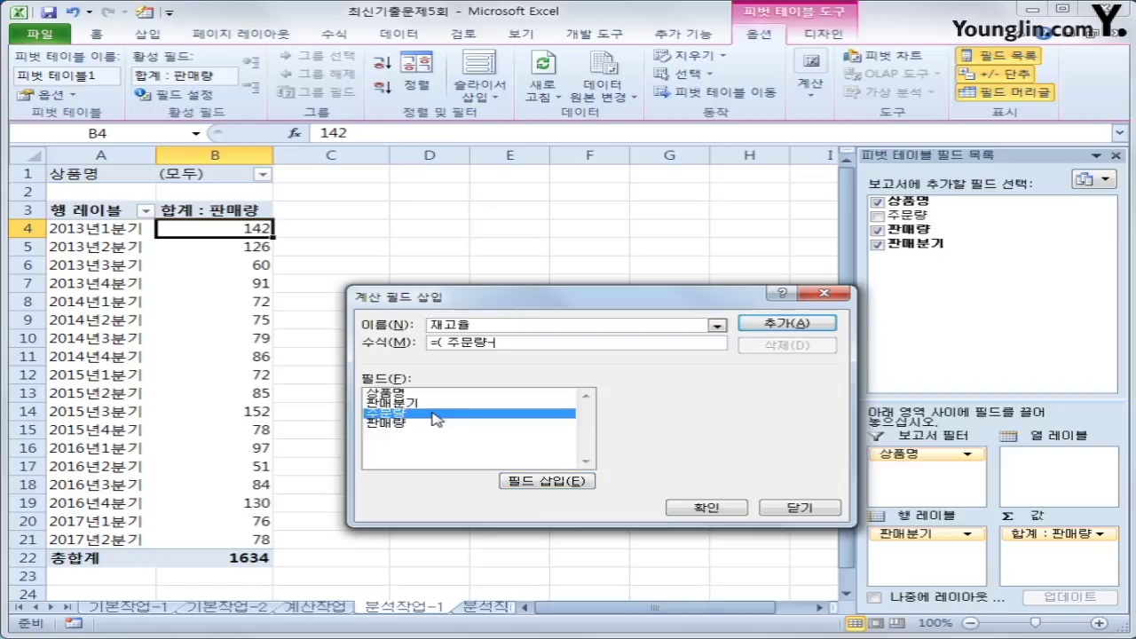
double_click(425, 425)
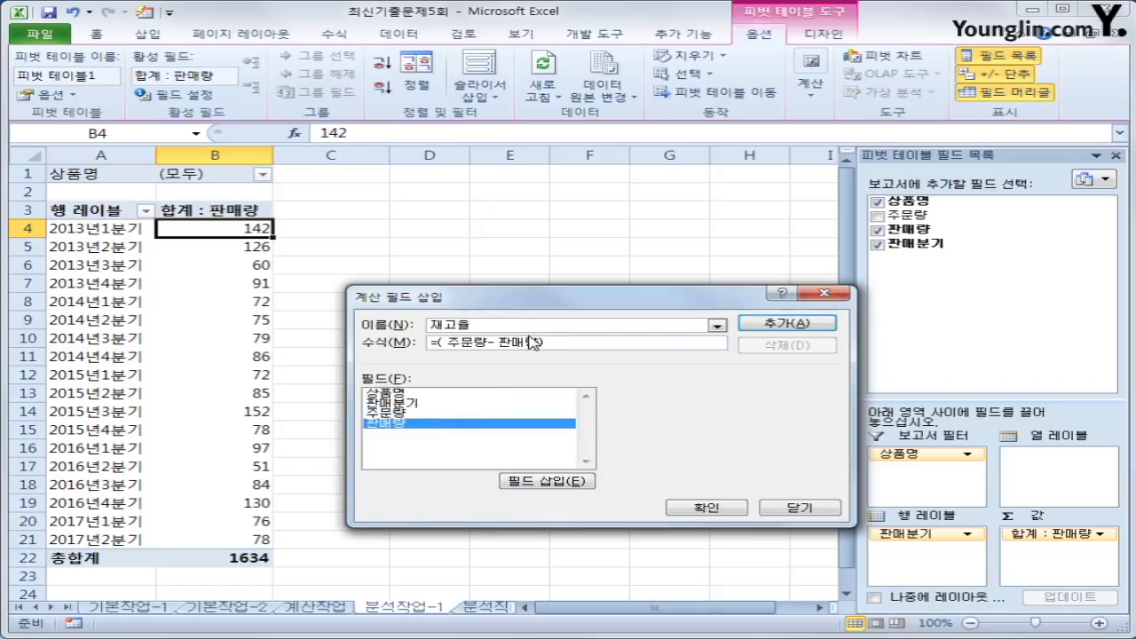
text()/)
double_click(476, 425)
click(764, 329)
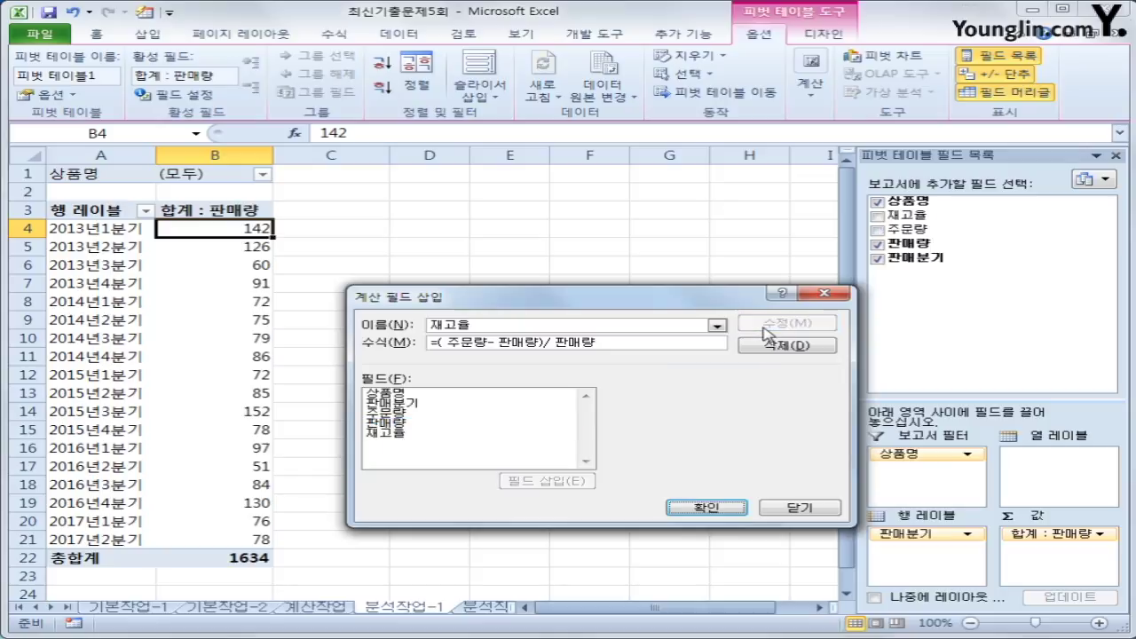
click(735, 508)
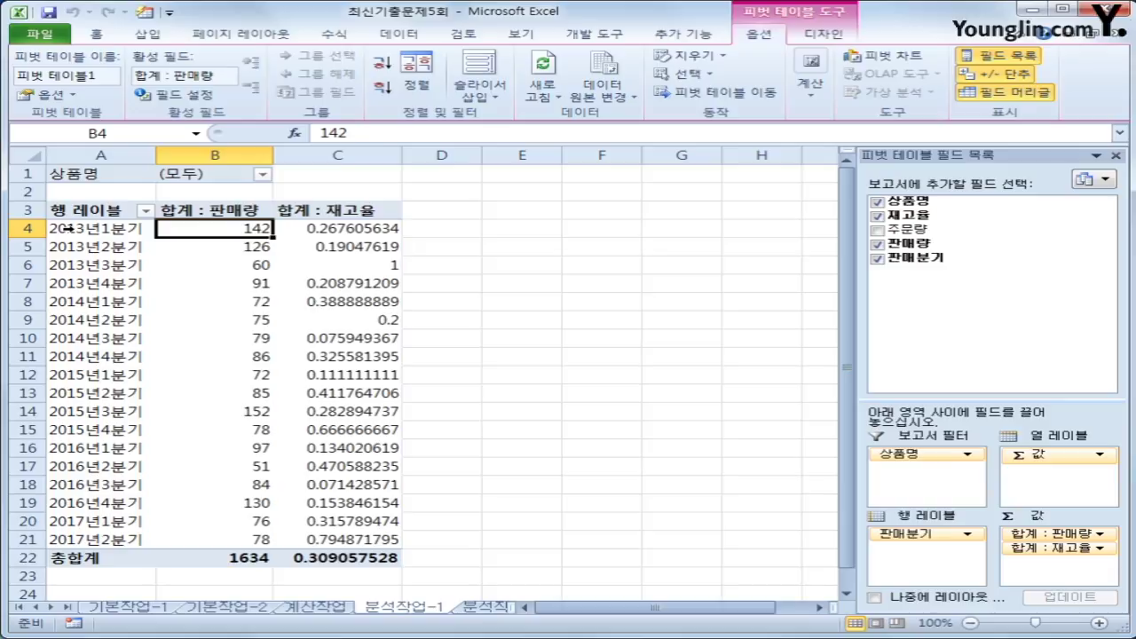
- Group the 2013–2014 quarter labels into 그룹1
drag(68, 228, 69, 356)
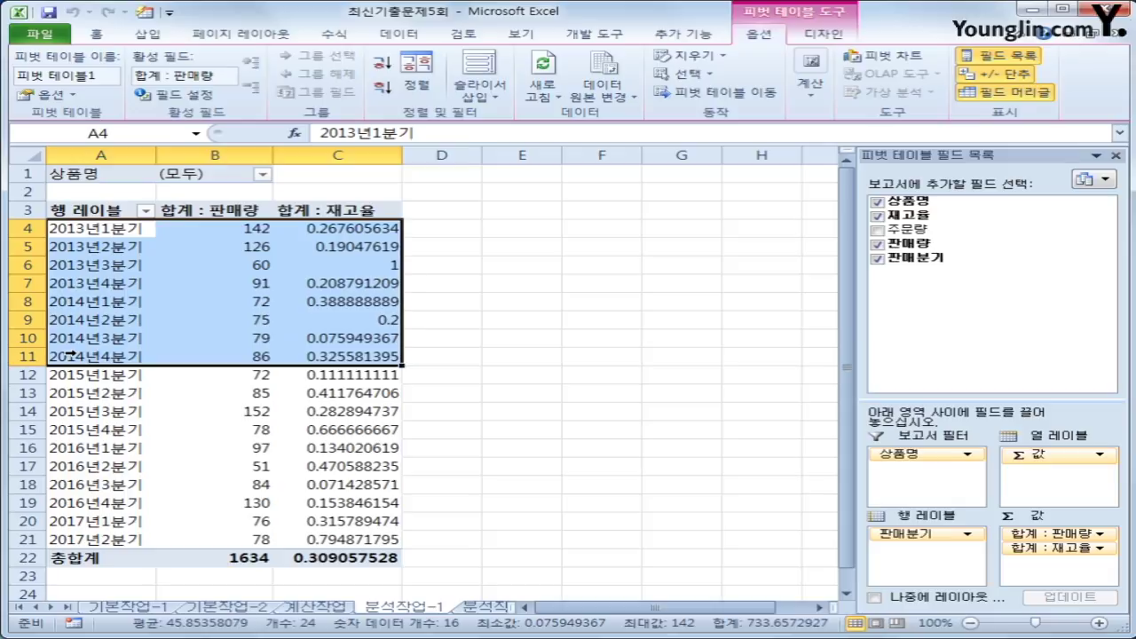
drag(118, 227, 80, 353)
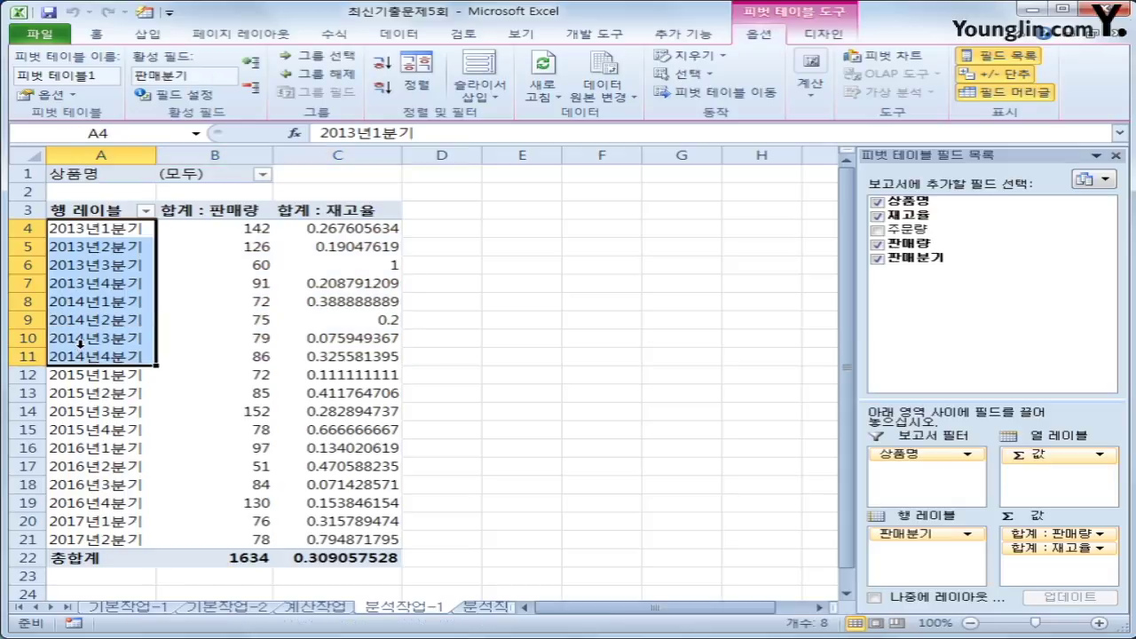
right_click(85, 324)
click(155, 479)
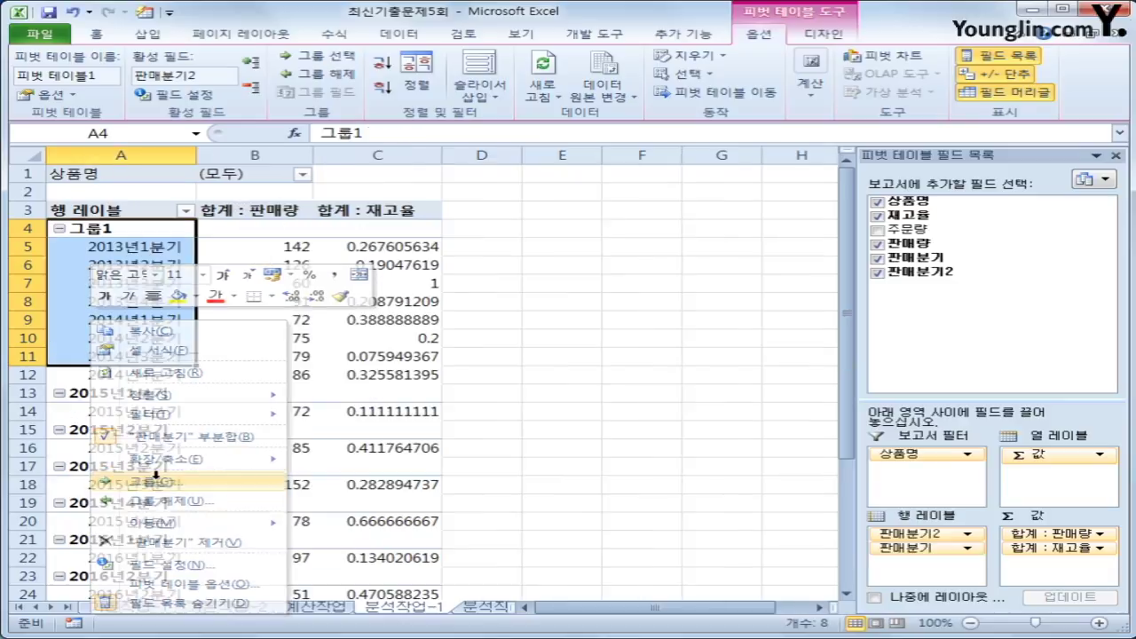
- Group the 2015–2017 quarter labels into 그룹2
click(133, 394)
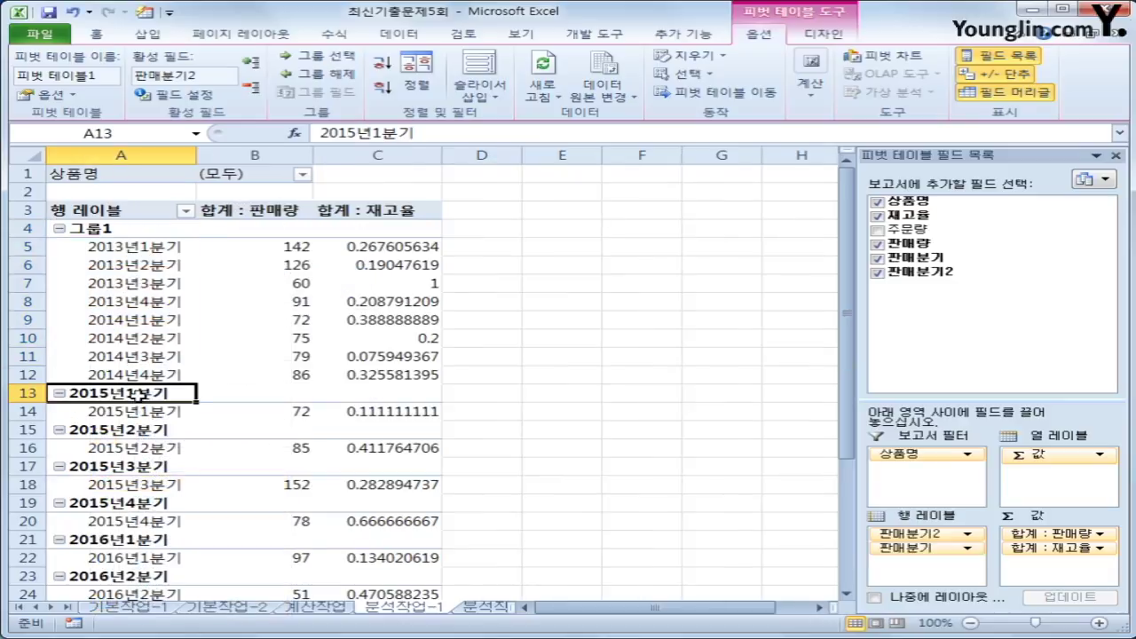
drag(133, 394, 130, 578)
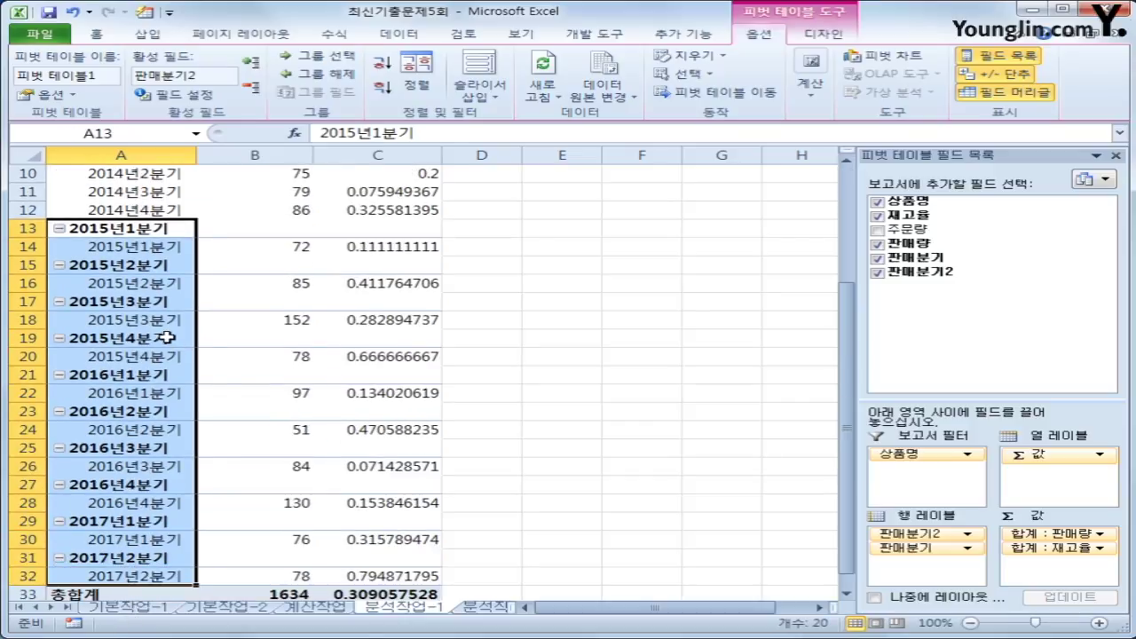
right_click(169, 335)
click(266, 500)
scroll(300, 464, up, 2)
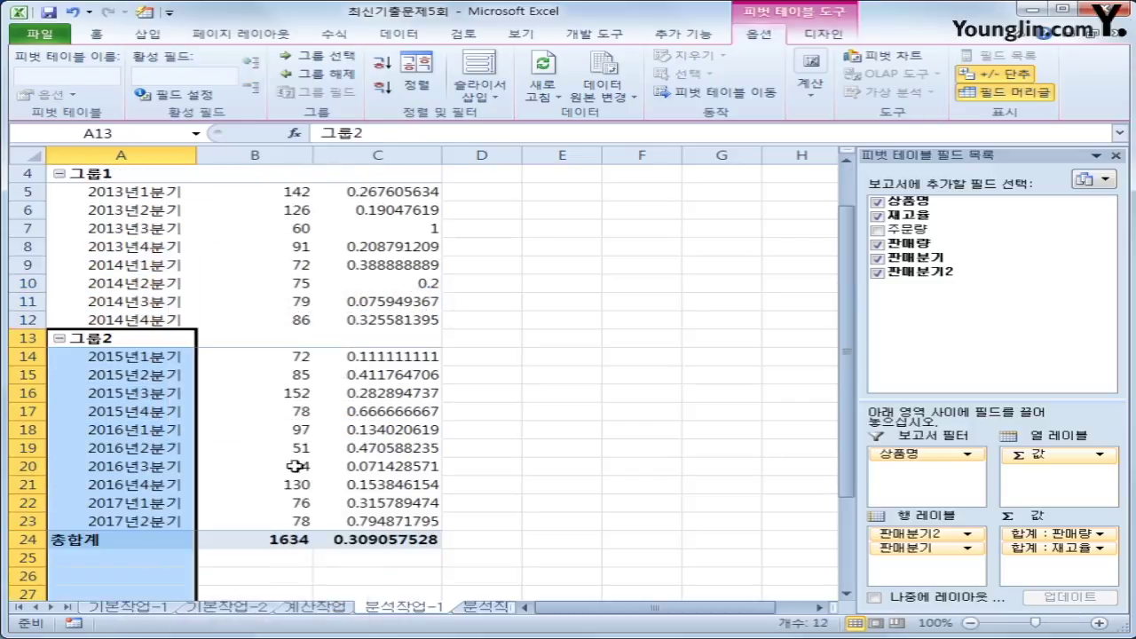
scroll(127, 232, up, 1)
click(107, 229)
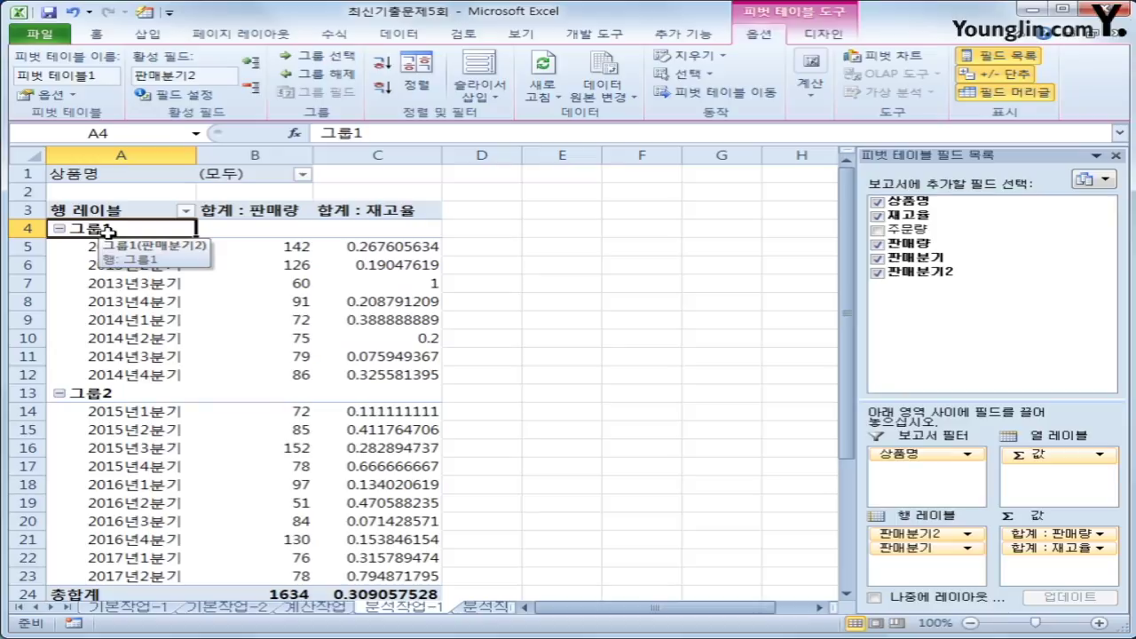
- Rename the 그룹1 group label to 2013~2014년
text(2014)
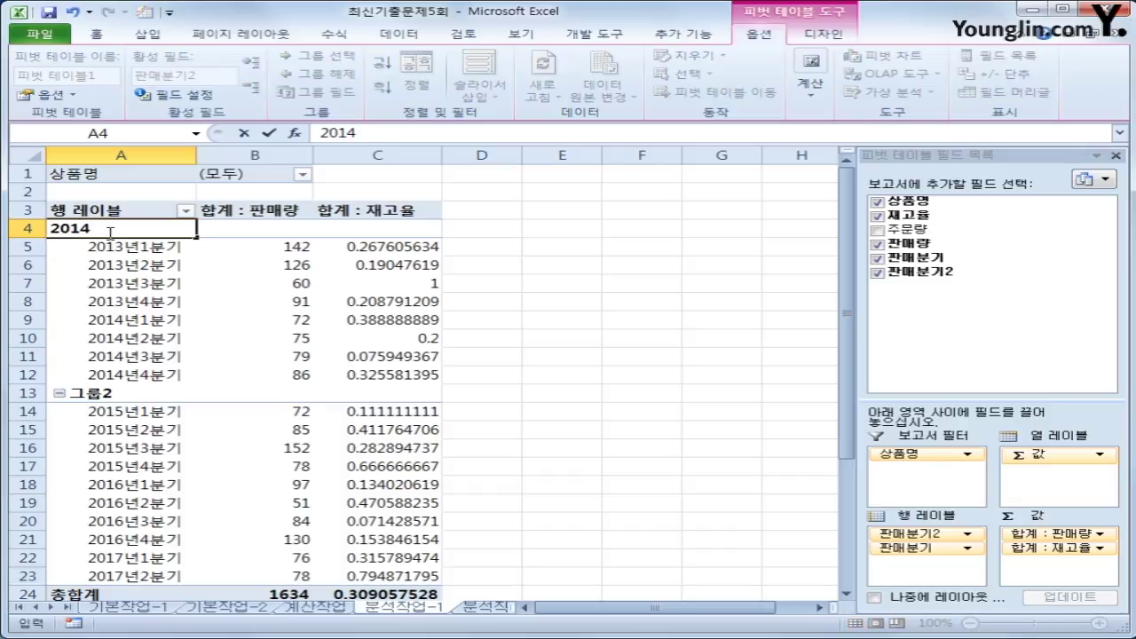
key(BackSpace)
text(3~201)
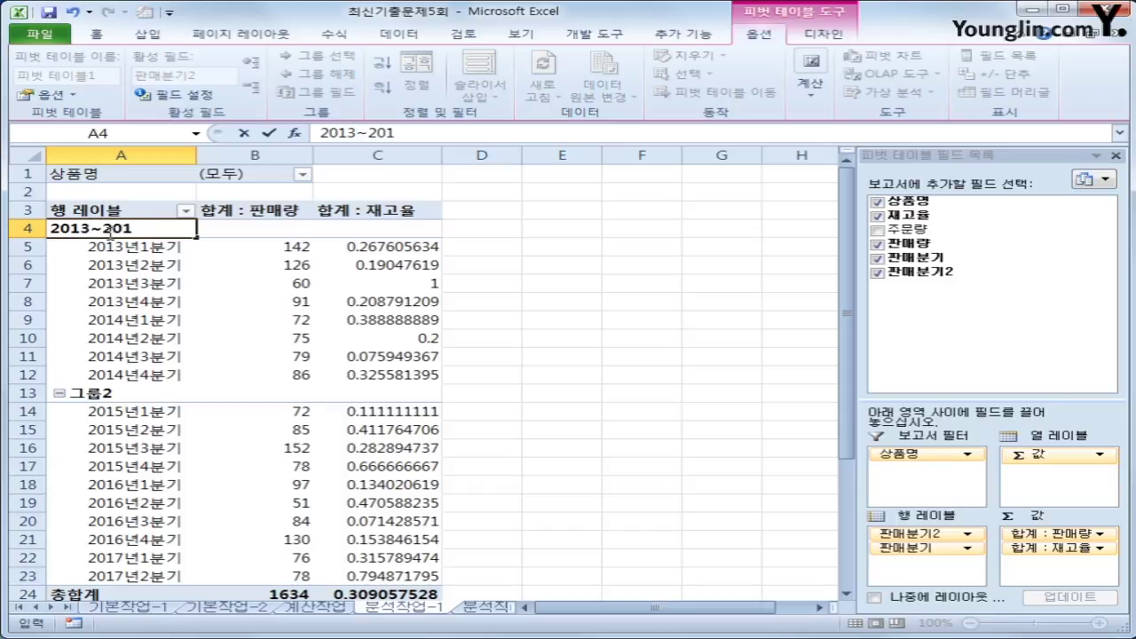
text(4년)
key(Return)
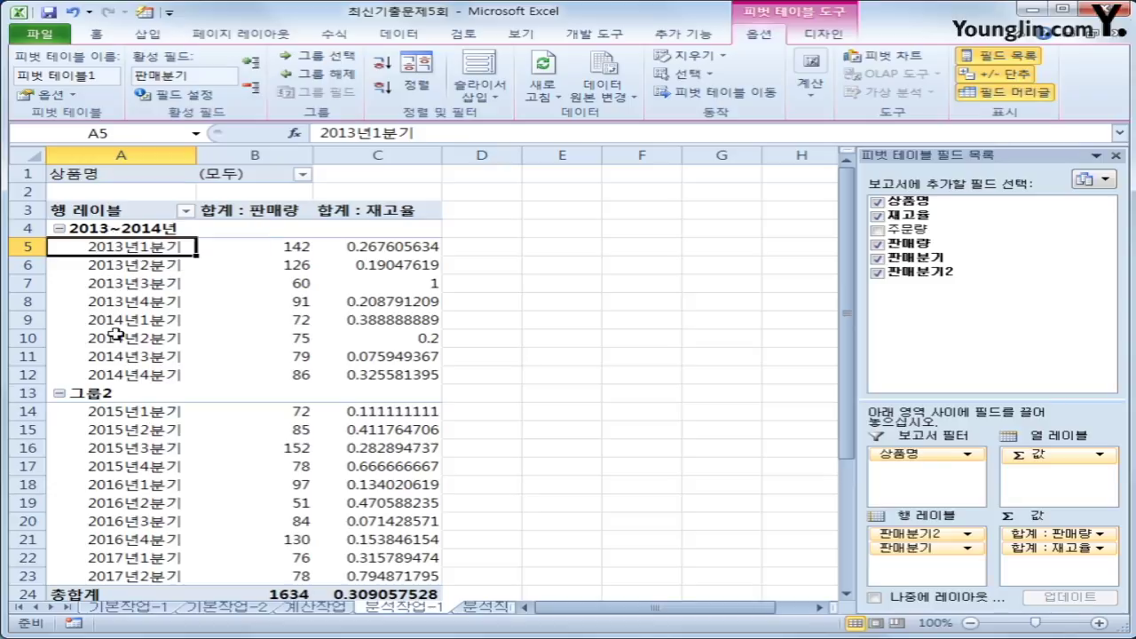
- Rename the 그룹2 group label to 2015~2017년 and review both group names
click(117, 396)
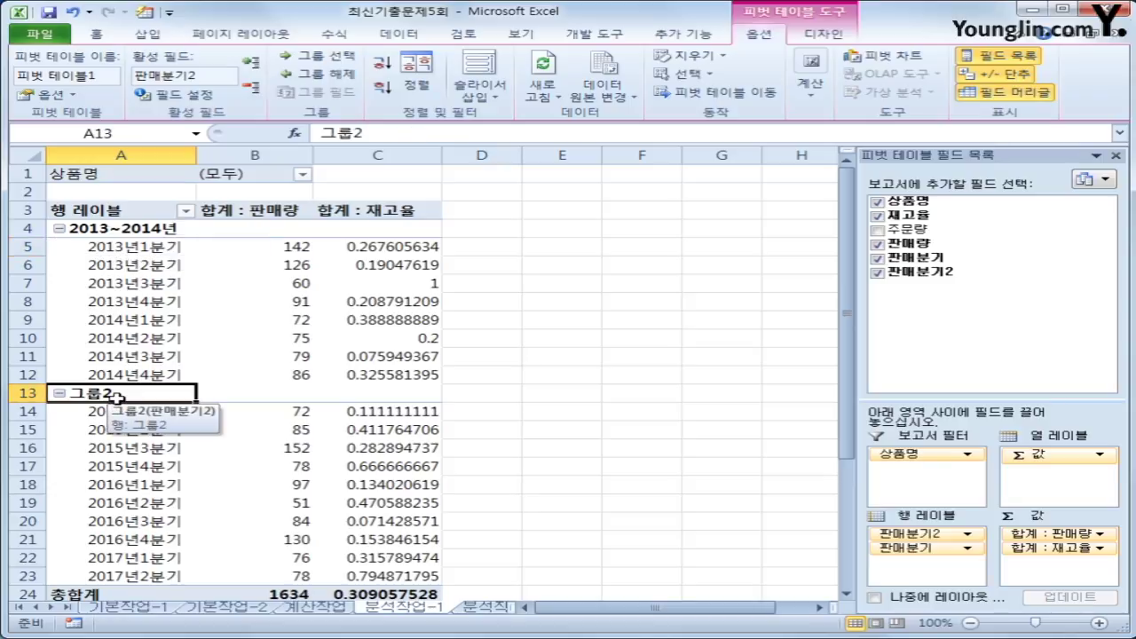
text(2015)
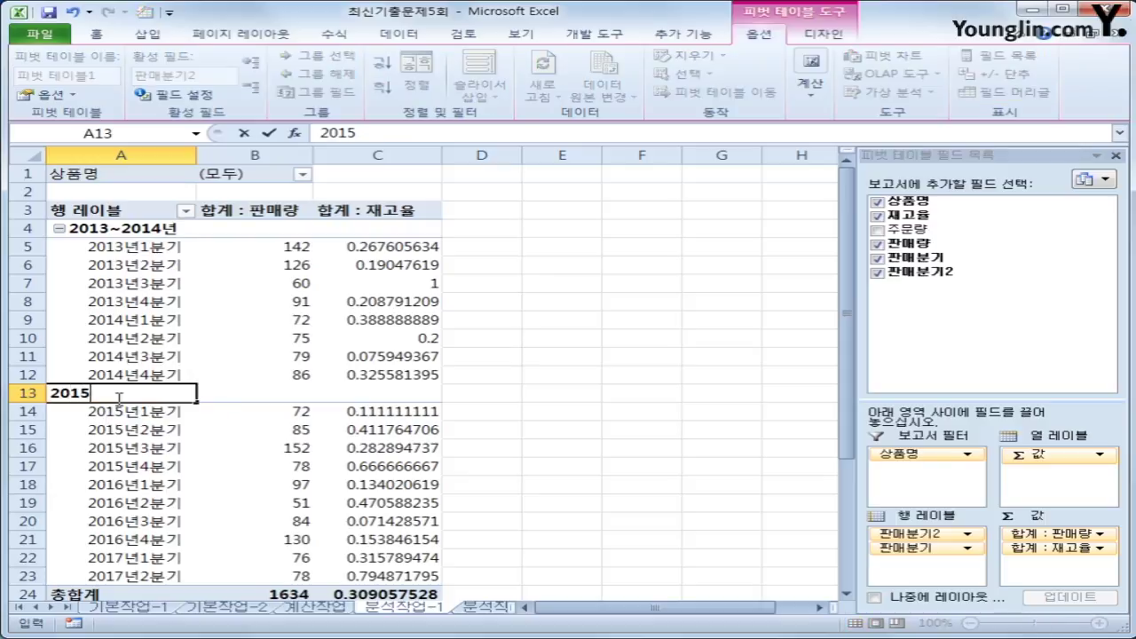
text(~2017년)
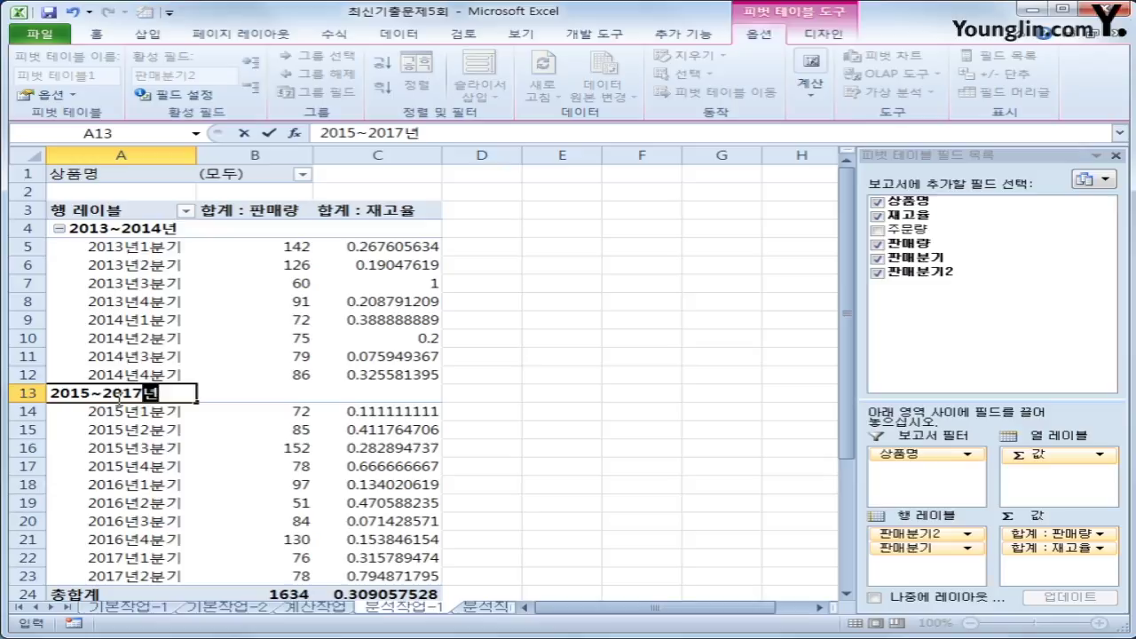
key(Return)
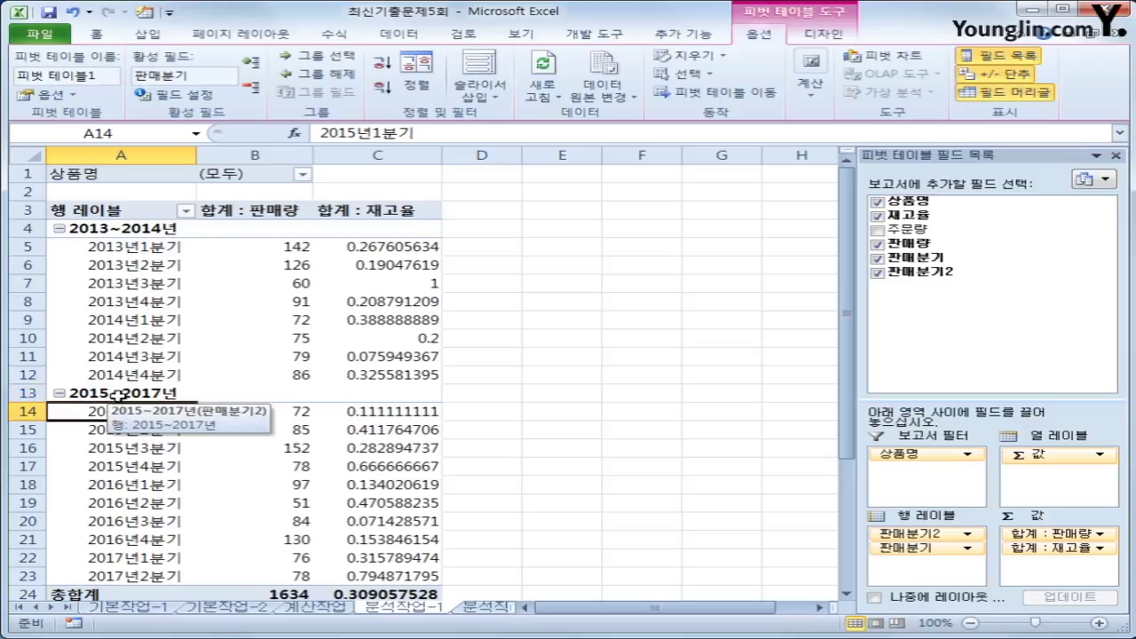
click(128, 392)
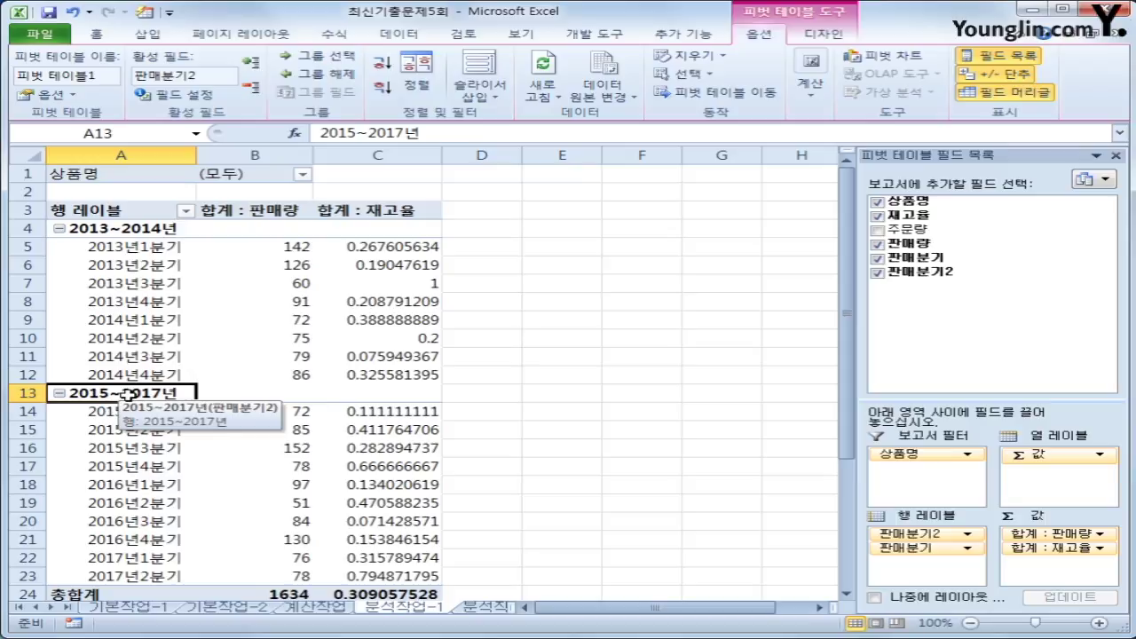
click(104, 228)
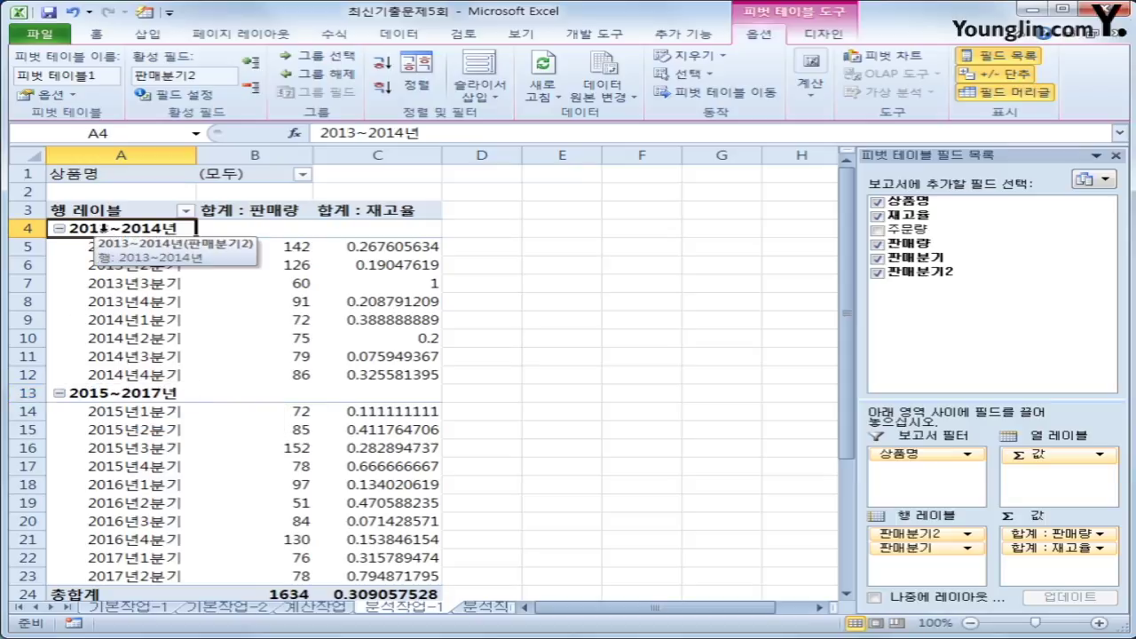
click(94, 392)
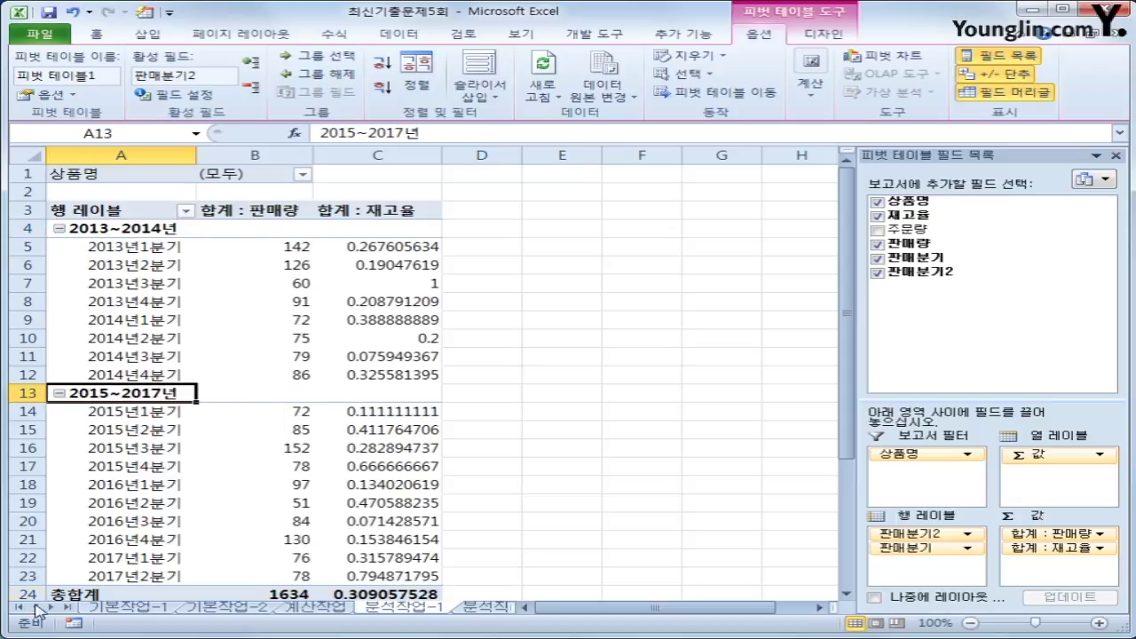
click(104, 229)
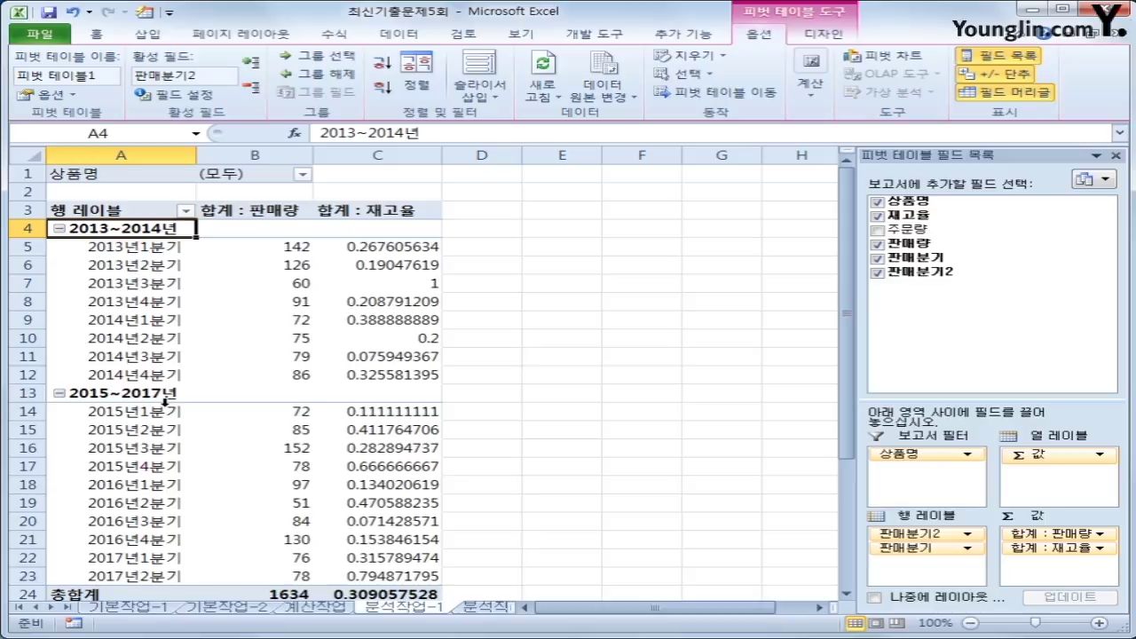
- Give the 합계 : 판매량 values the custom format G/표준"박스", e.g. 142박스
click(272, 212)
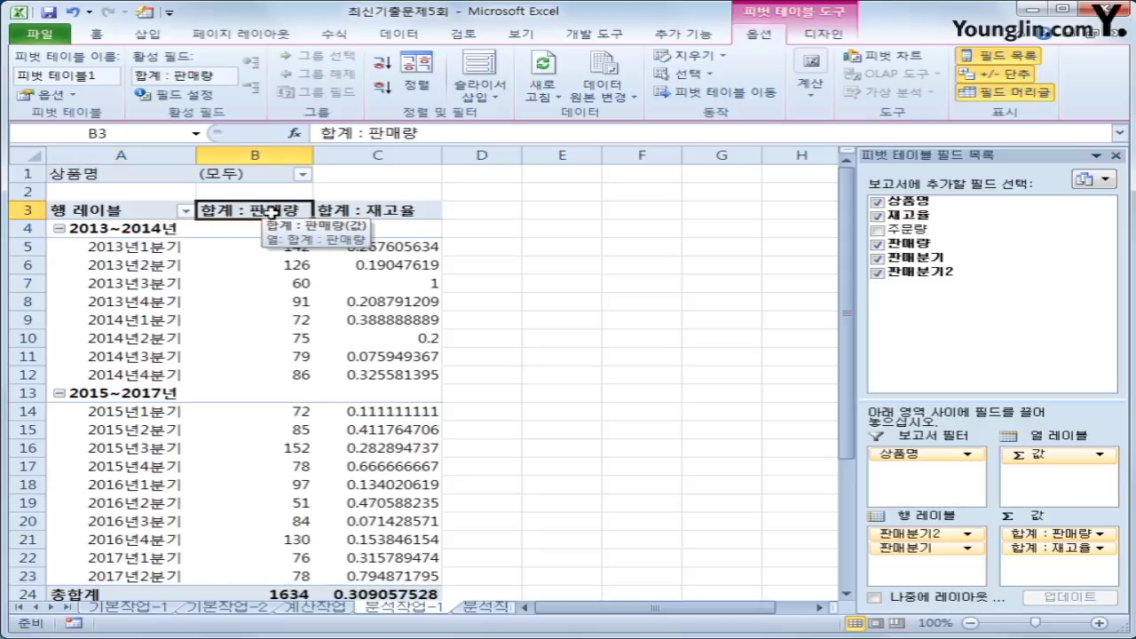
right_click(272, 211)
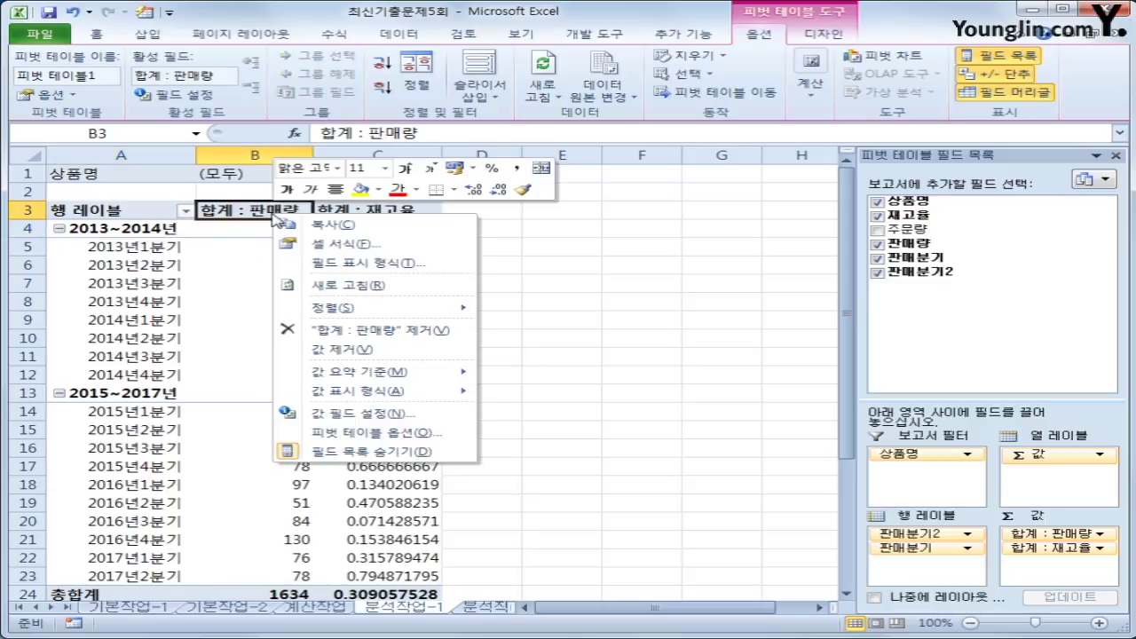
click(401, 262)
click(173, 251)
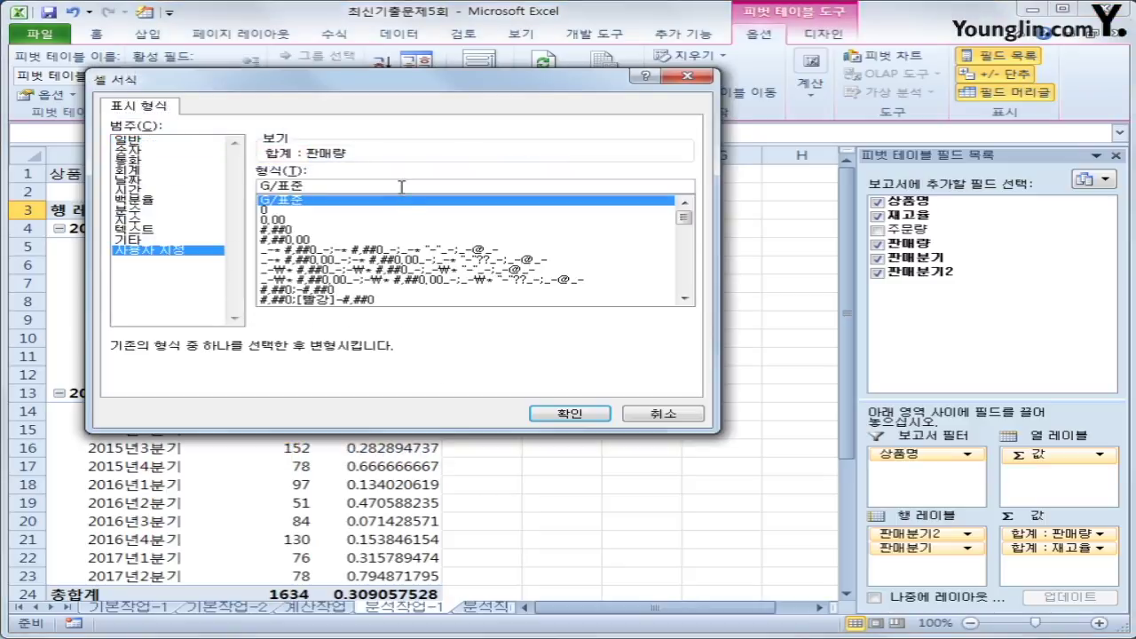
click(402, 187)
text(1)
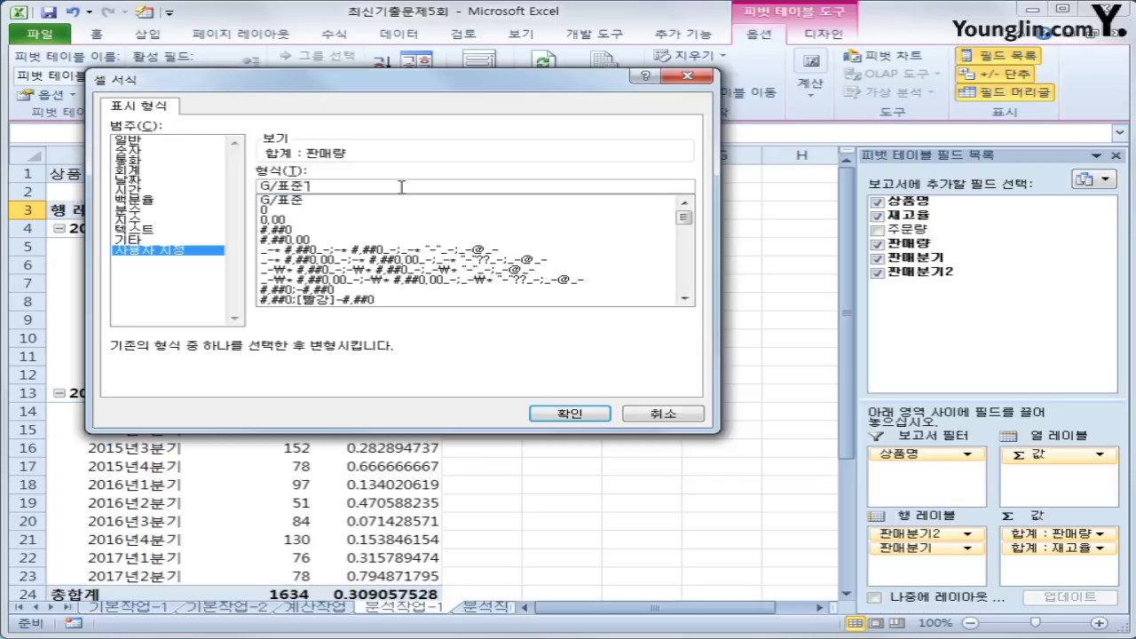
text(박스")
click(561, 414)
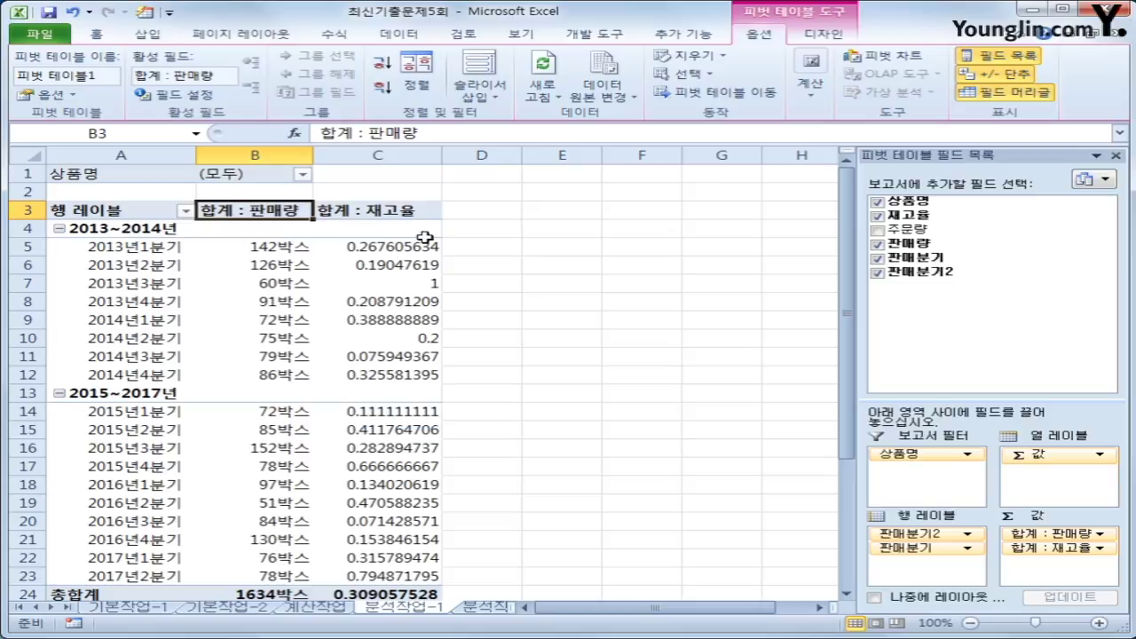
click(413, 213)
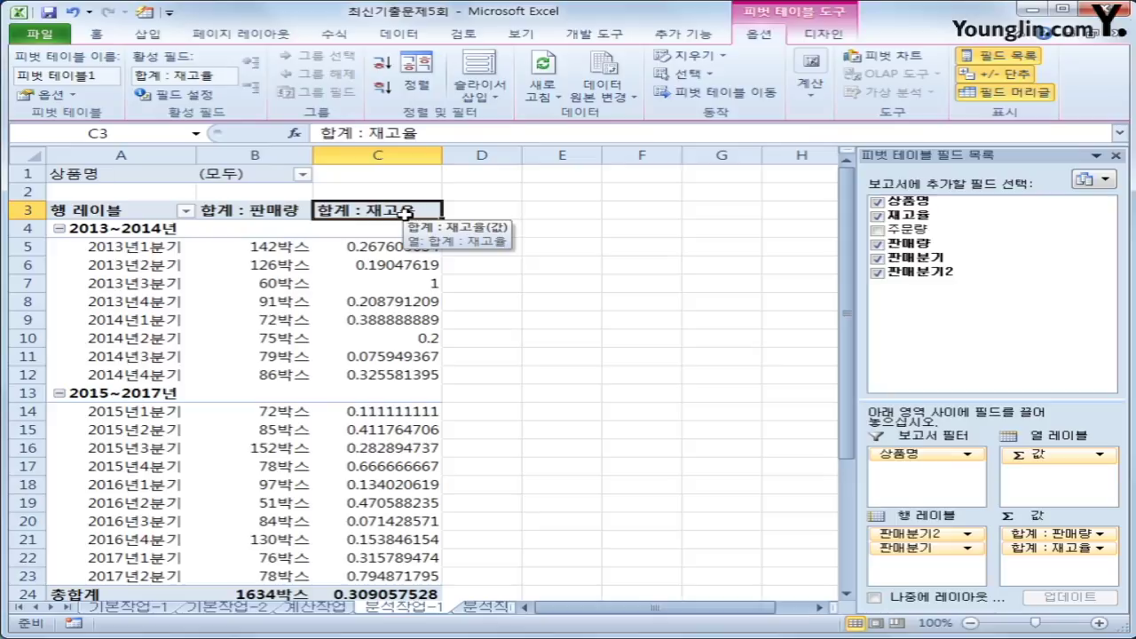
- Show 재고율 sums as percentages with 0 decimals, then go to the 분석작업-2 sheet
right_click(406, 214)
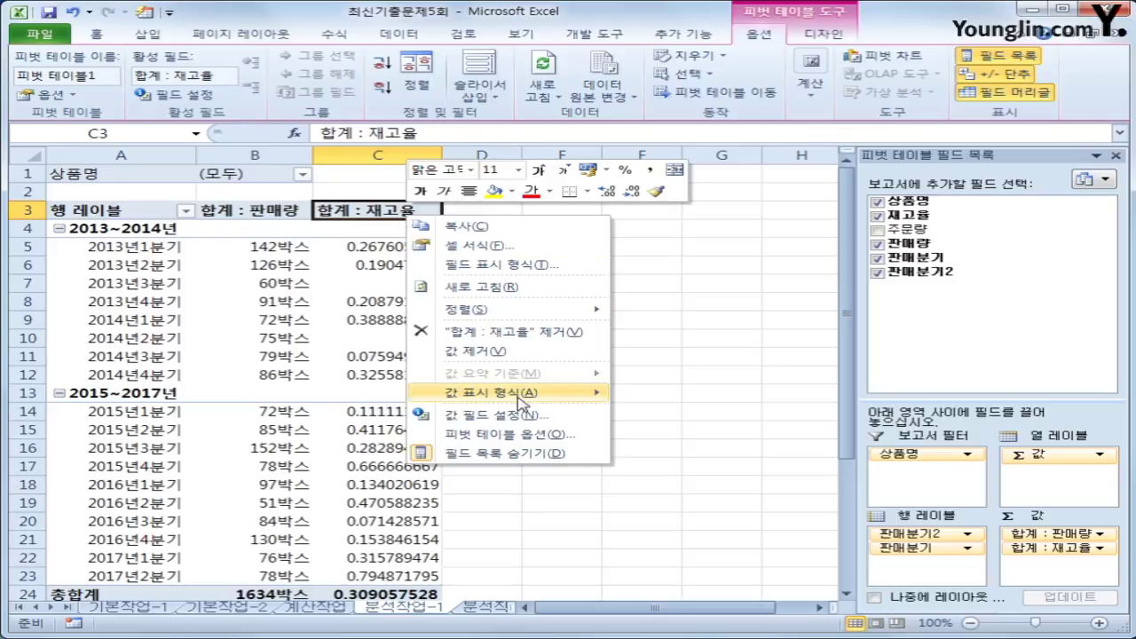
click(487, 265)
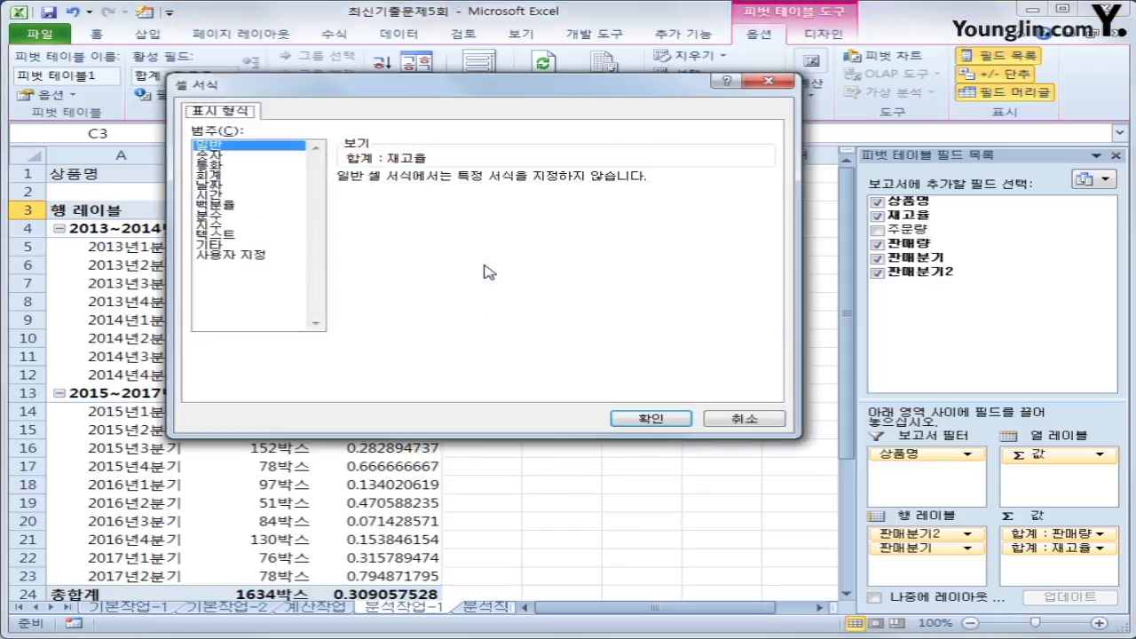
click(223, 206)
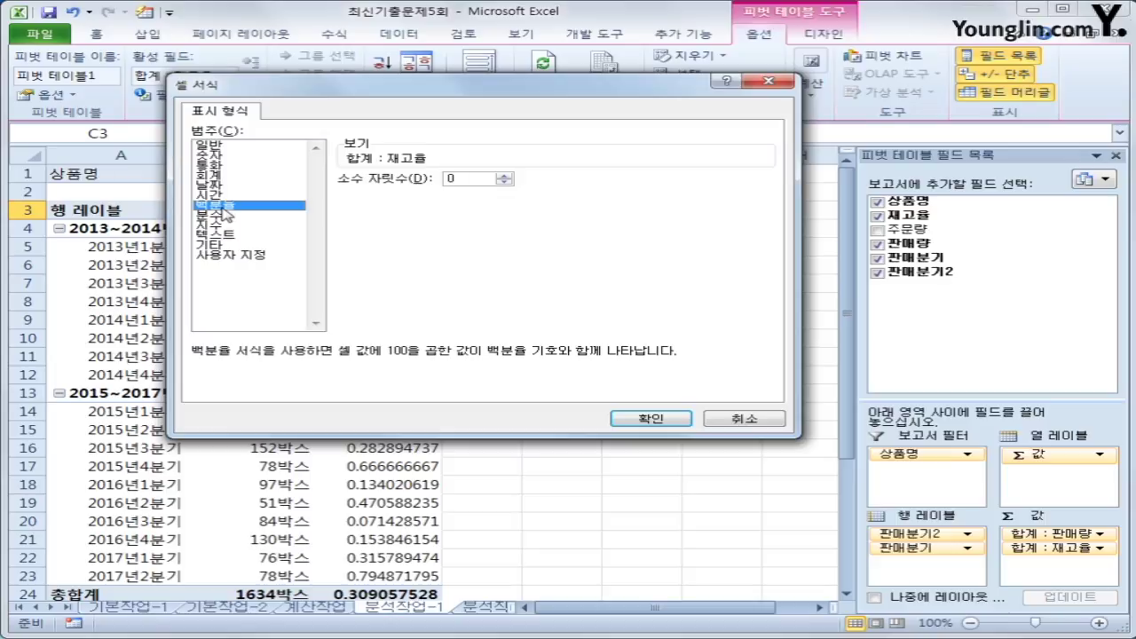
click(666, 417)
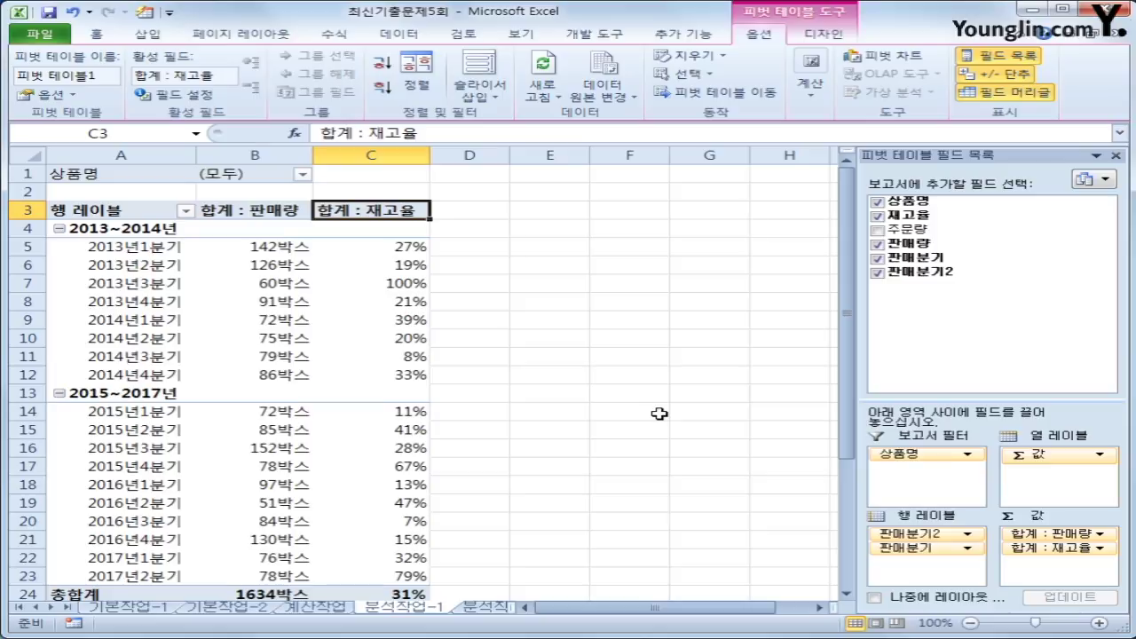
click(485, 608)
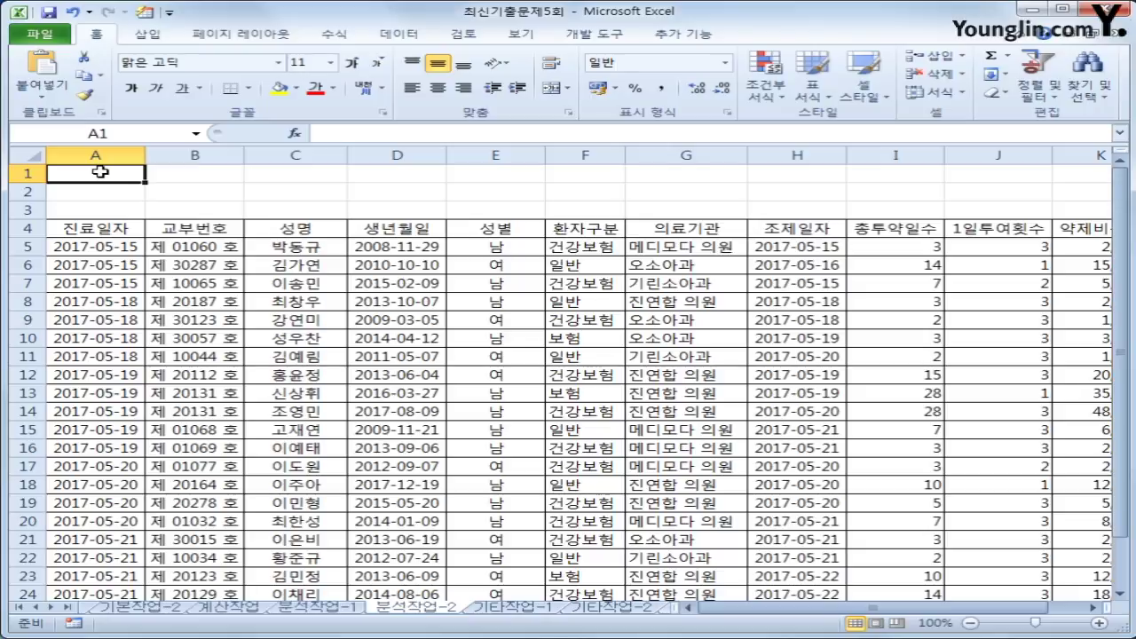
- Begin recording a macro named 서식 and select the 약제비총액 header cell
click(587, 34)
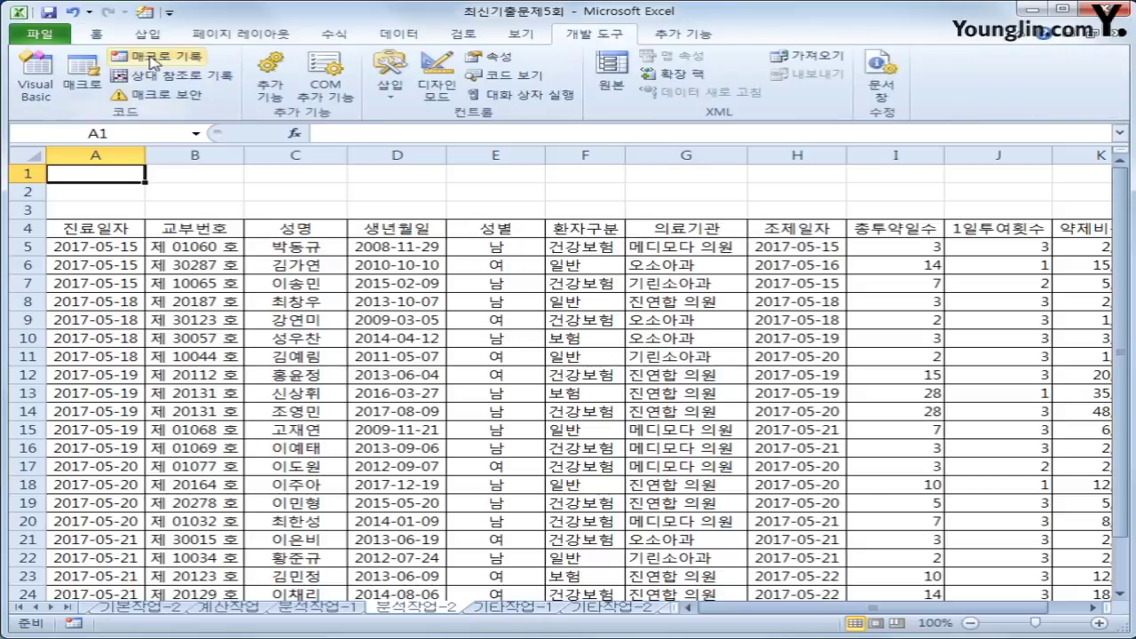
click(153, 57)
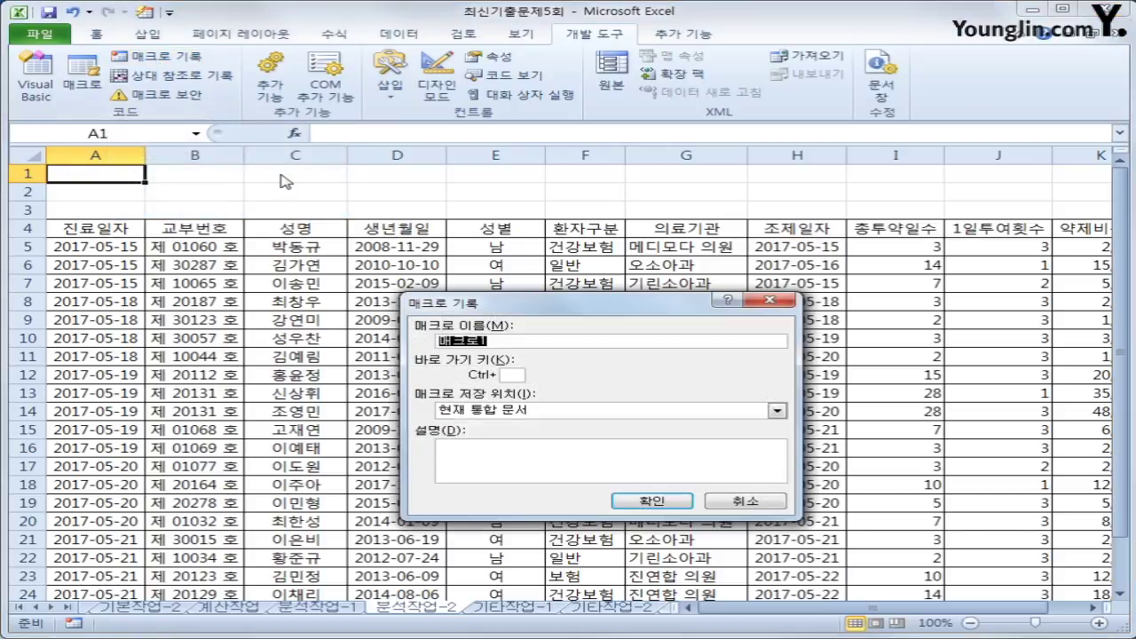
text(서식)
key(Return)
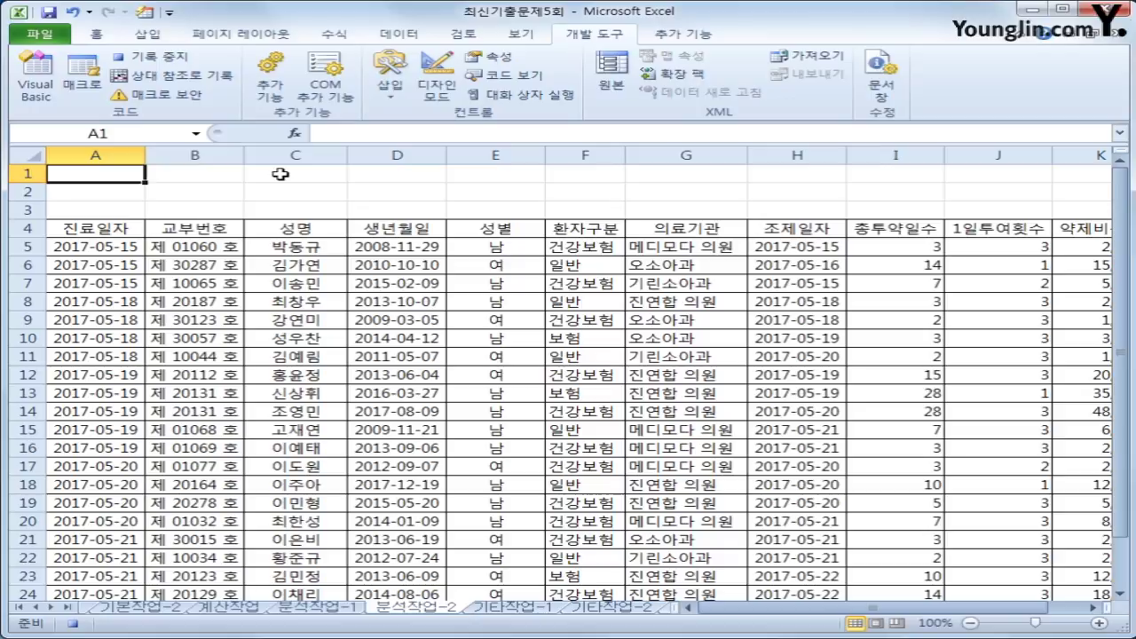
click(1076, 228)
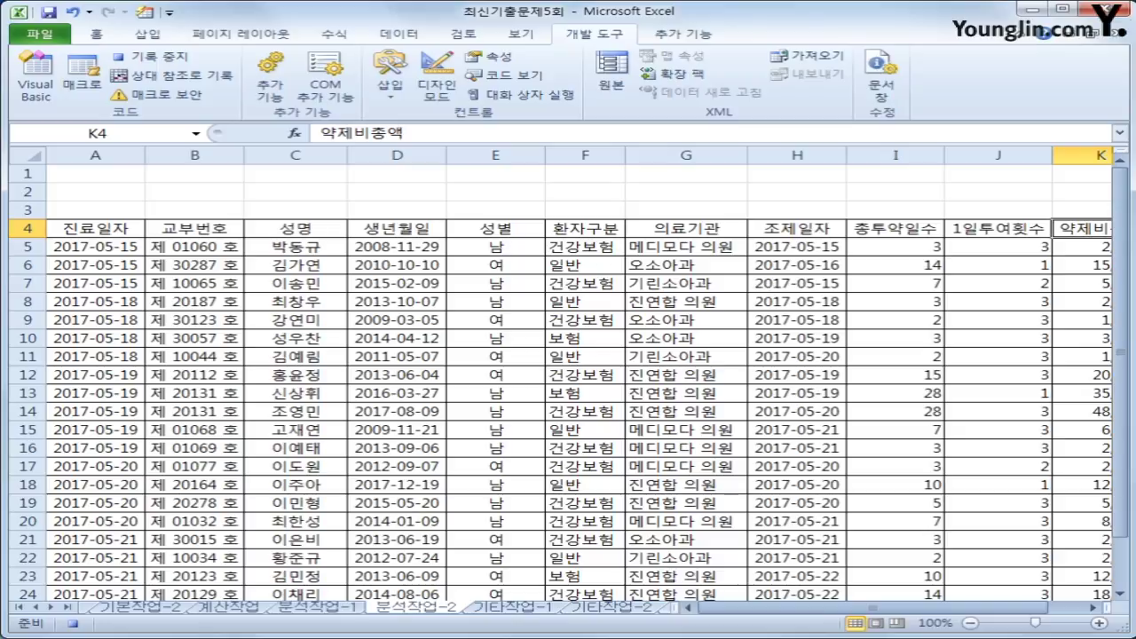
- Sort the patient table by 약제비총액 in descending order
click(1094, 607)
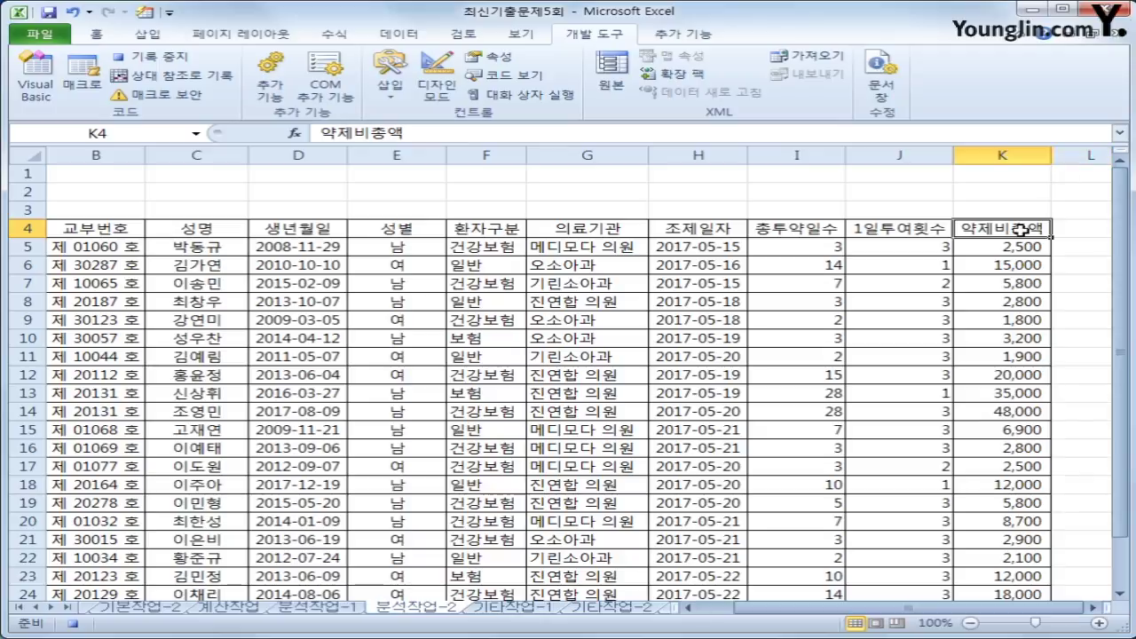
click(401, 34)
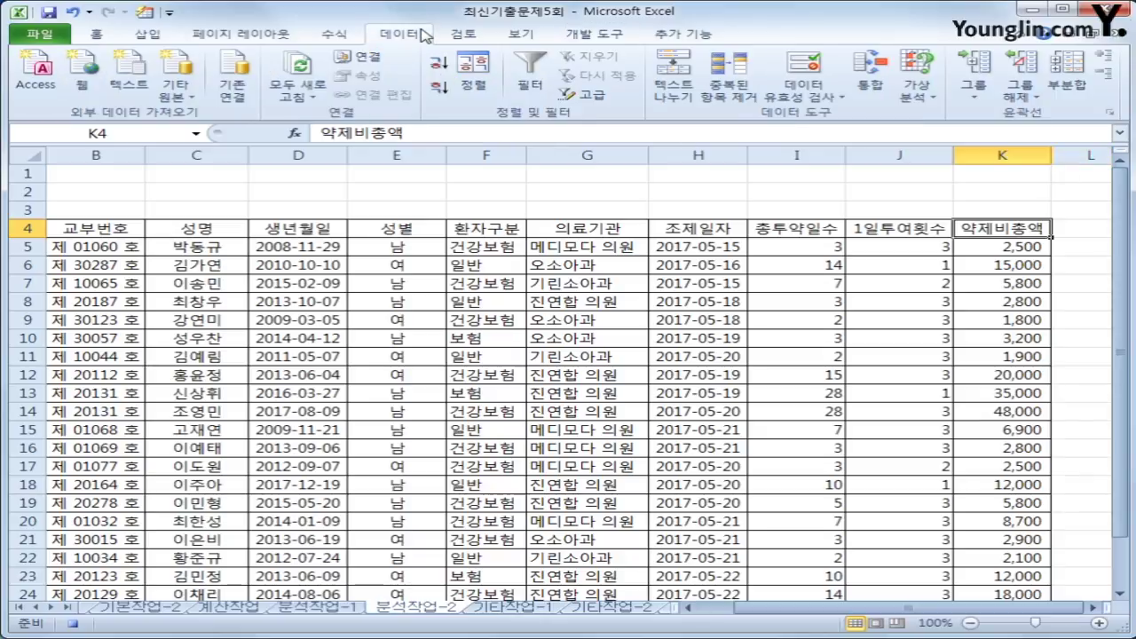
click(442, 90)
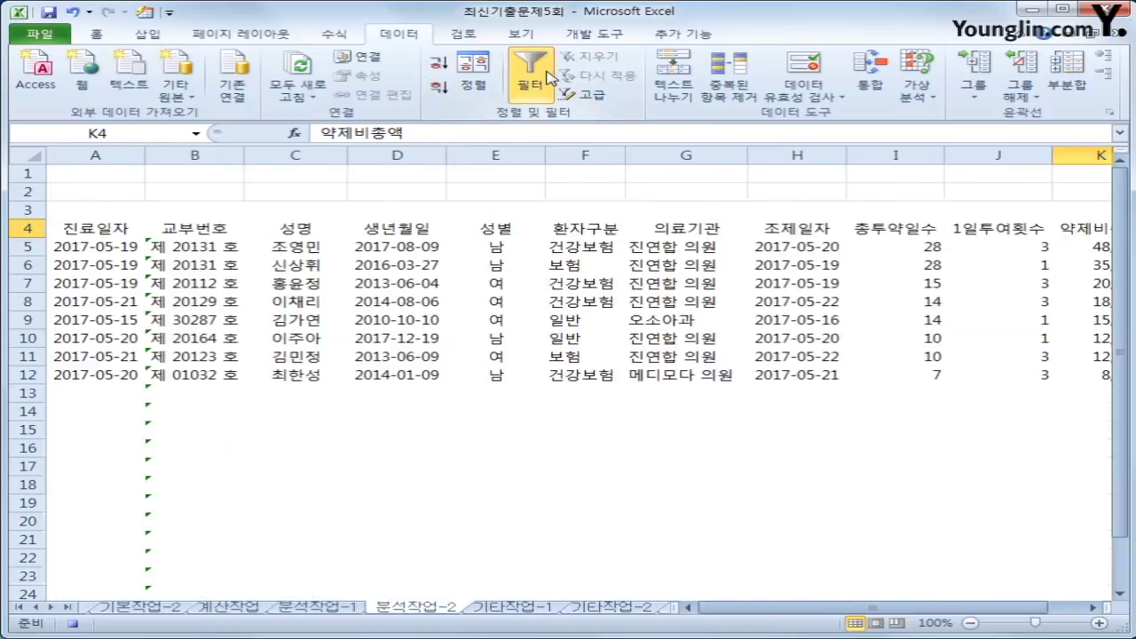
- Turn on filtering and show only 건강보험 rows in the 환자구분 column
click(550, 79)
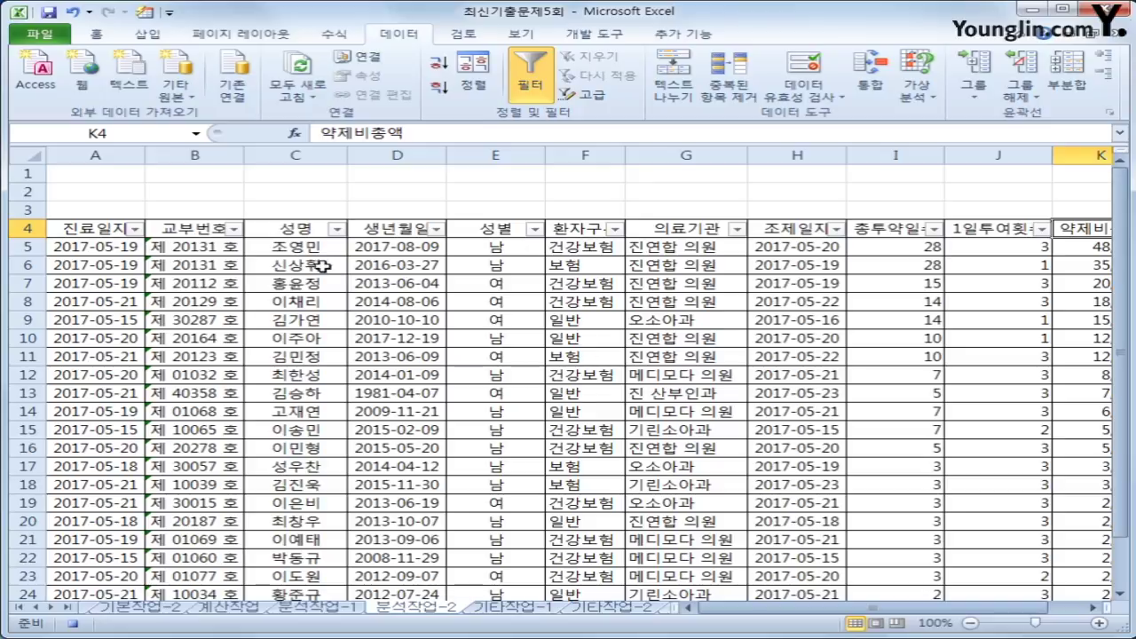
click(616, 230)
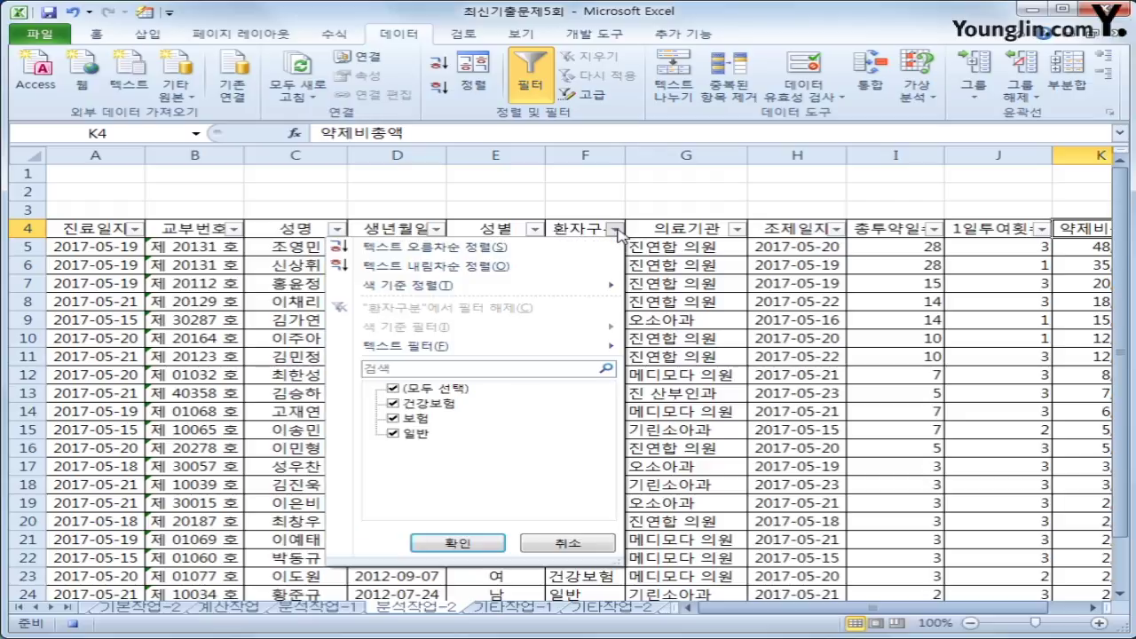
click(453, 392)
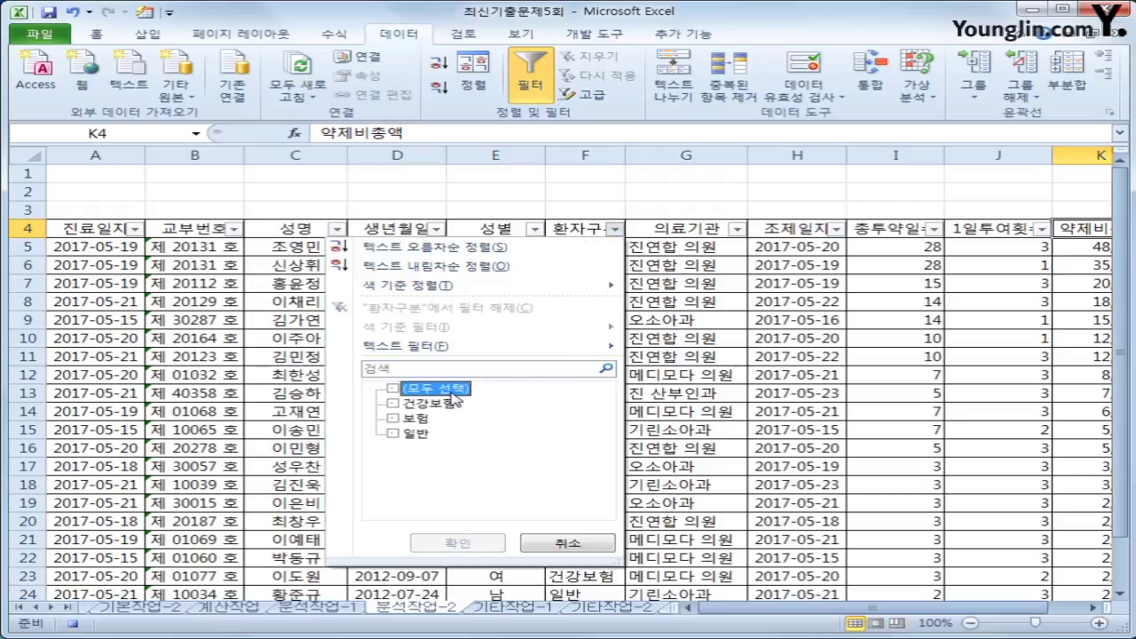
click(451, 405)
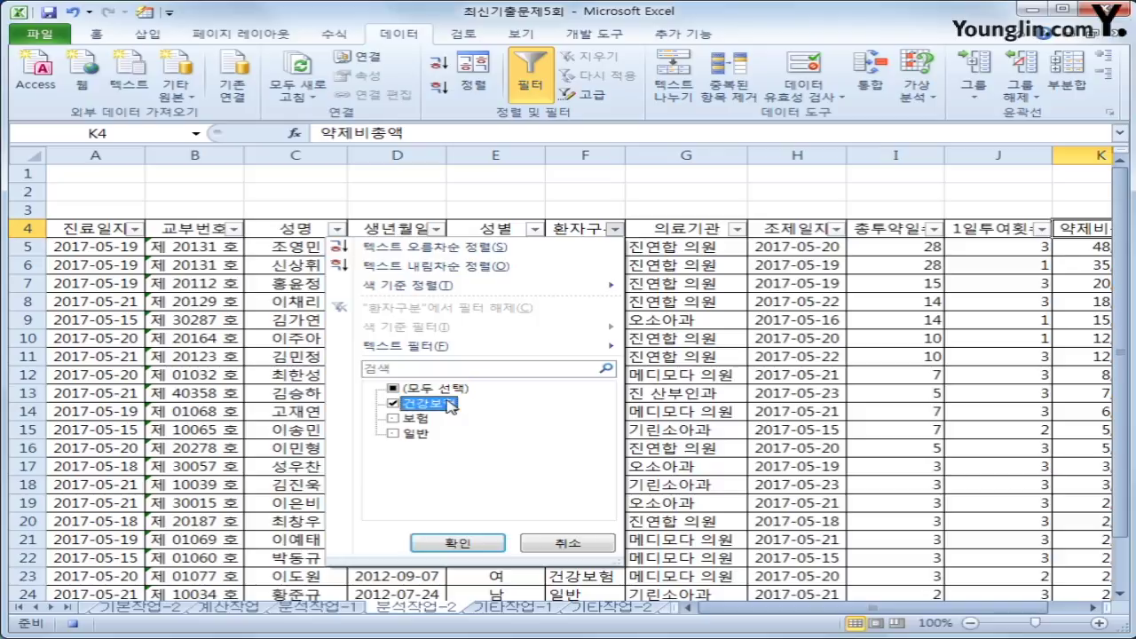
click(457, 542)
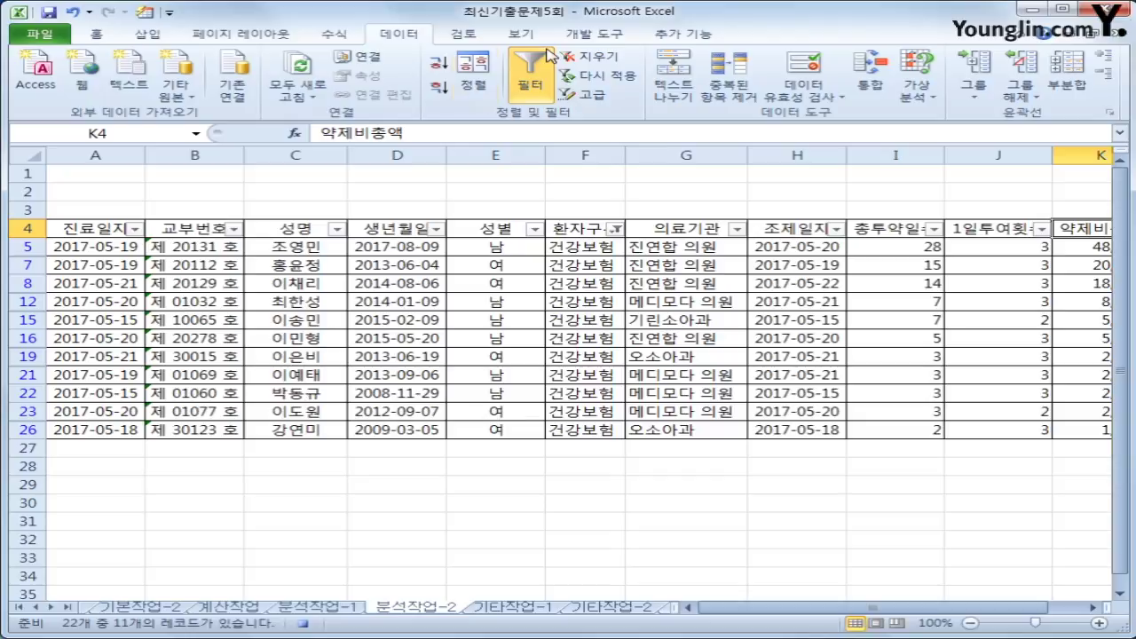
click(588, 36)
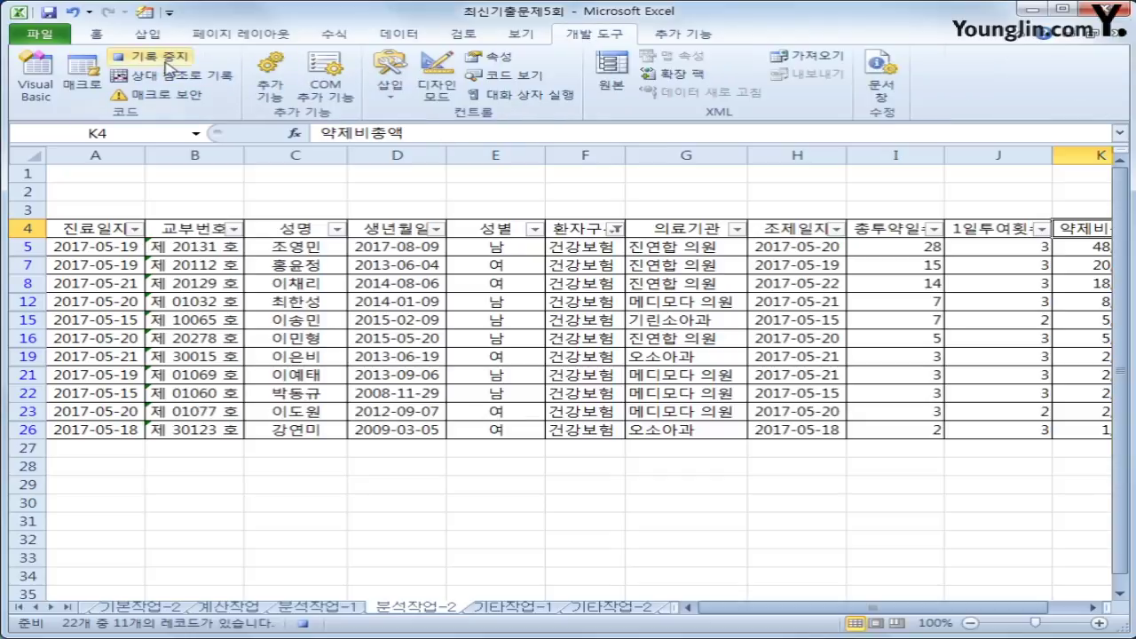
- End the macro recording, then place a form button over I1:J2 linked to 필터 and captioned 필터 실행
click(124, 56)
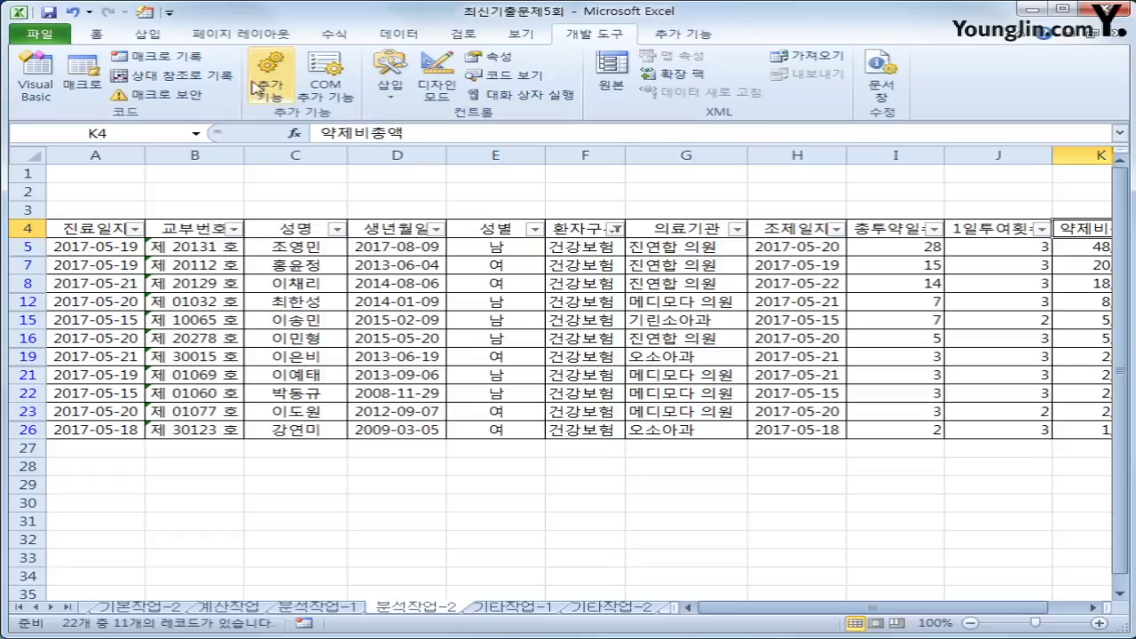
click(387, 89)
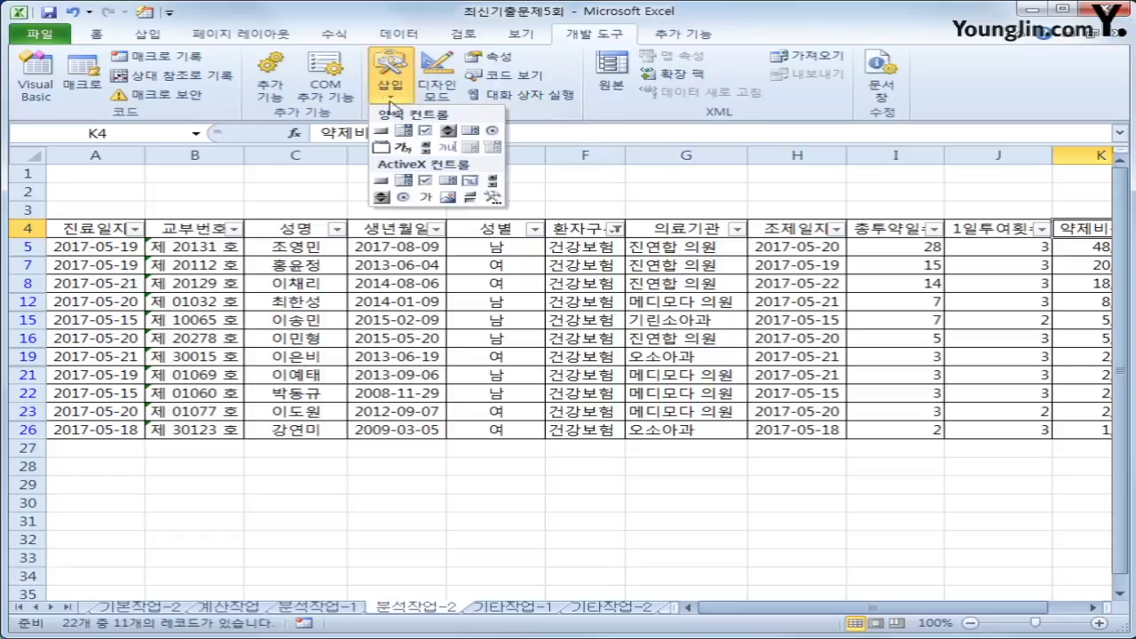
click(382, 130)
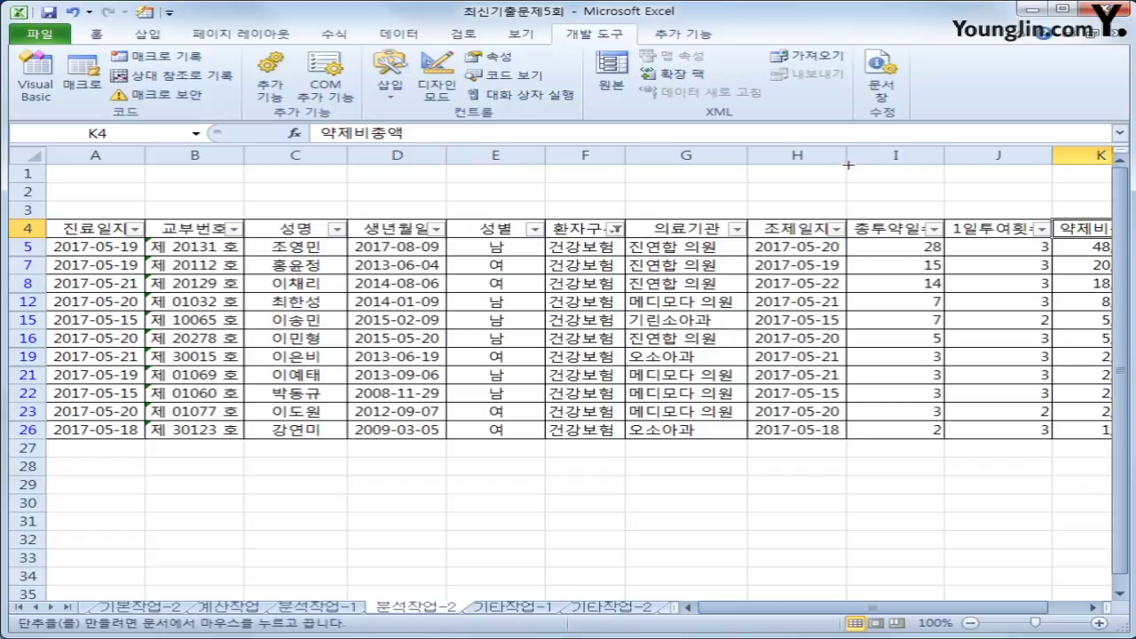
drag(846, 164, 1018, 200)
click(416, 328)
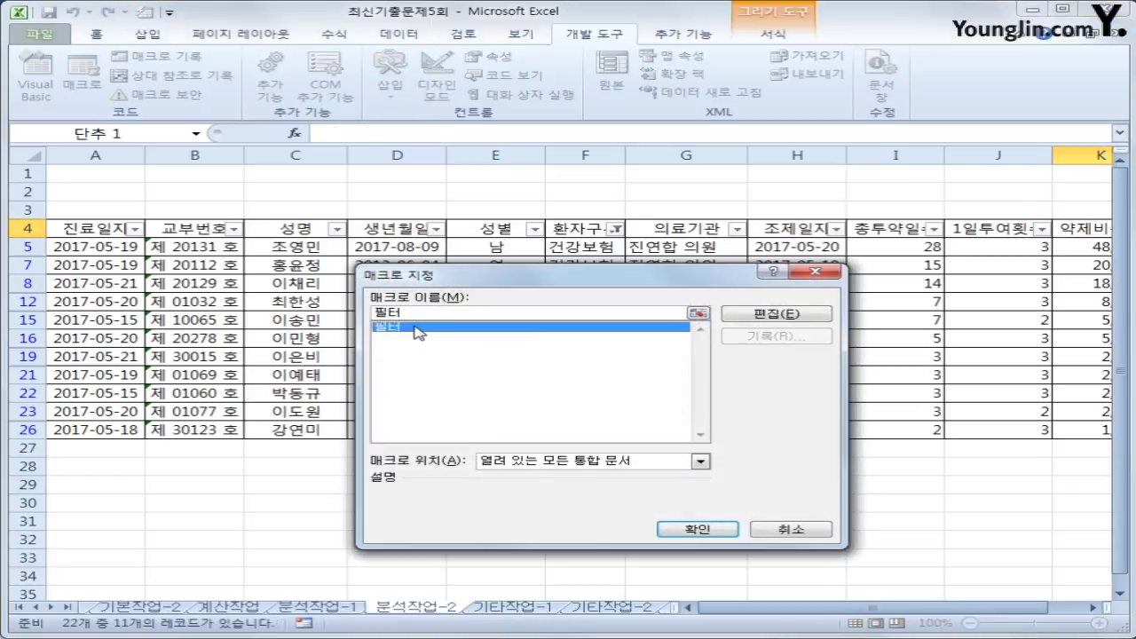
click(673, 531)
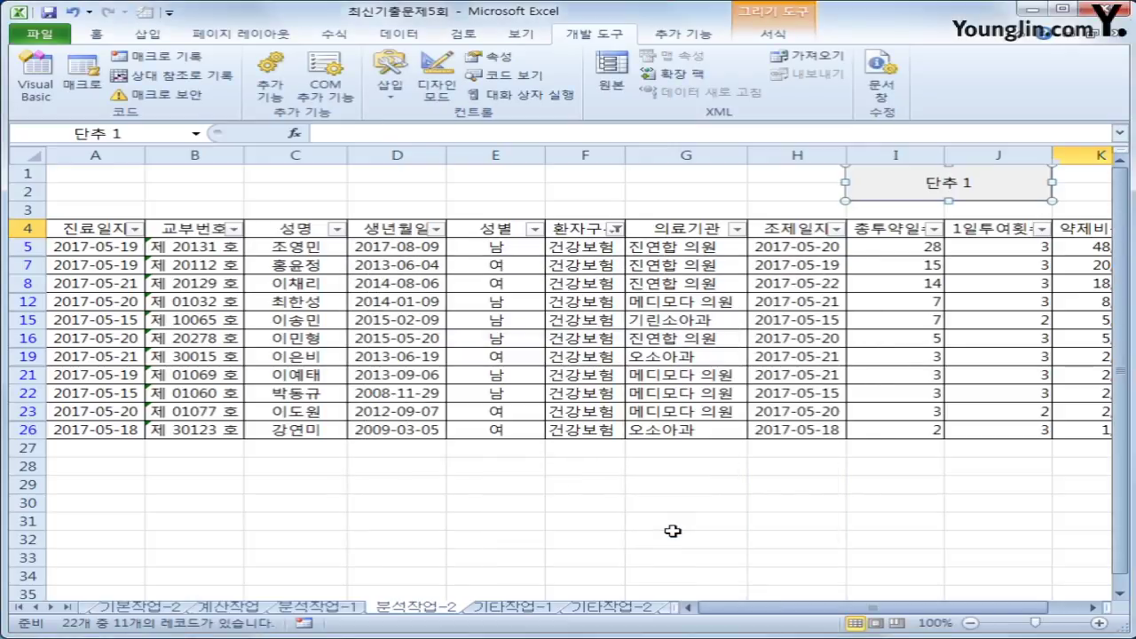
text(필터 실)
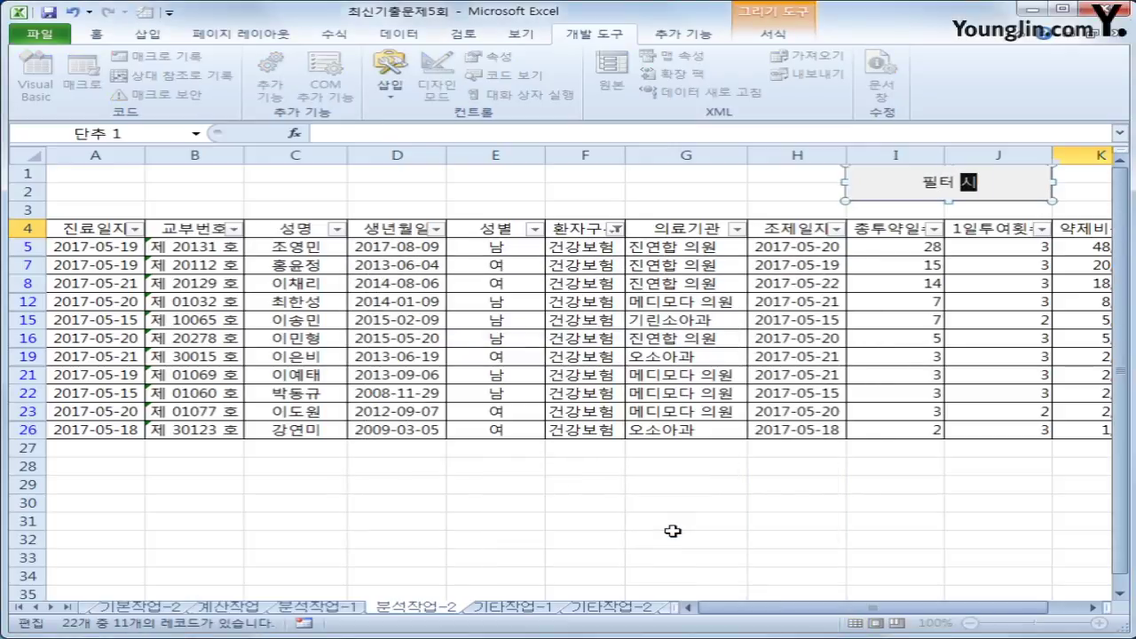
text(행)
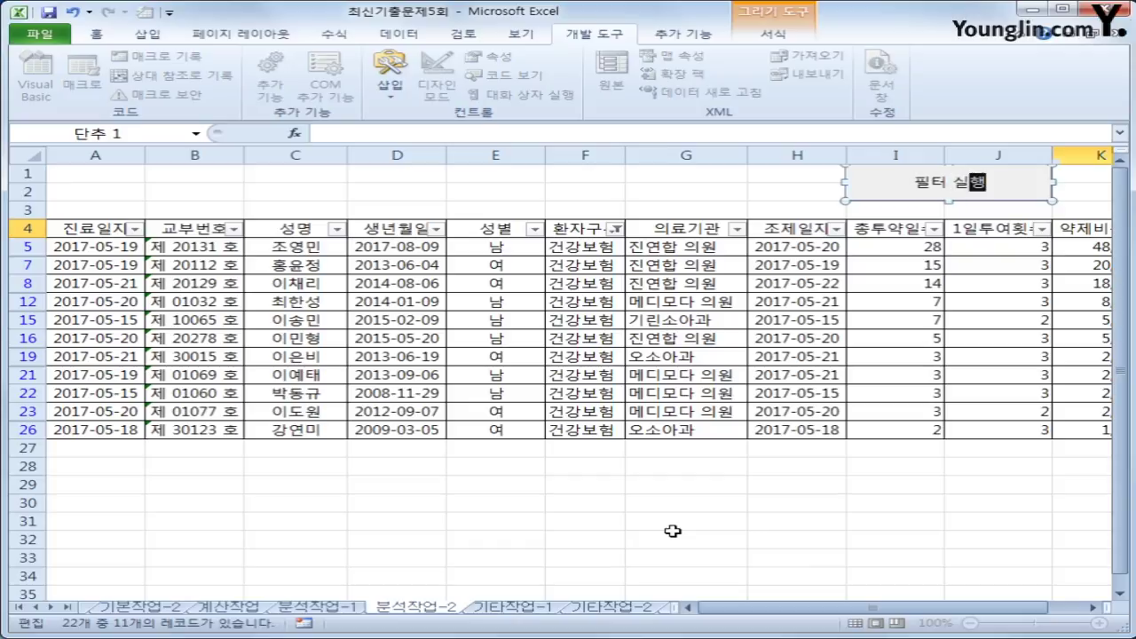
click(611, 526)
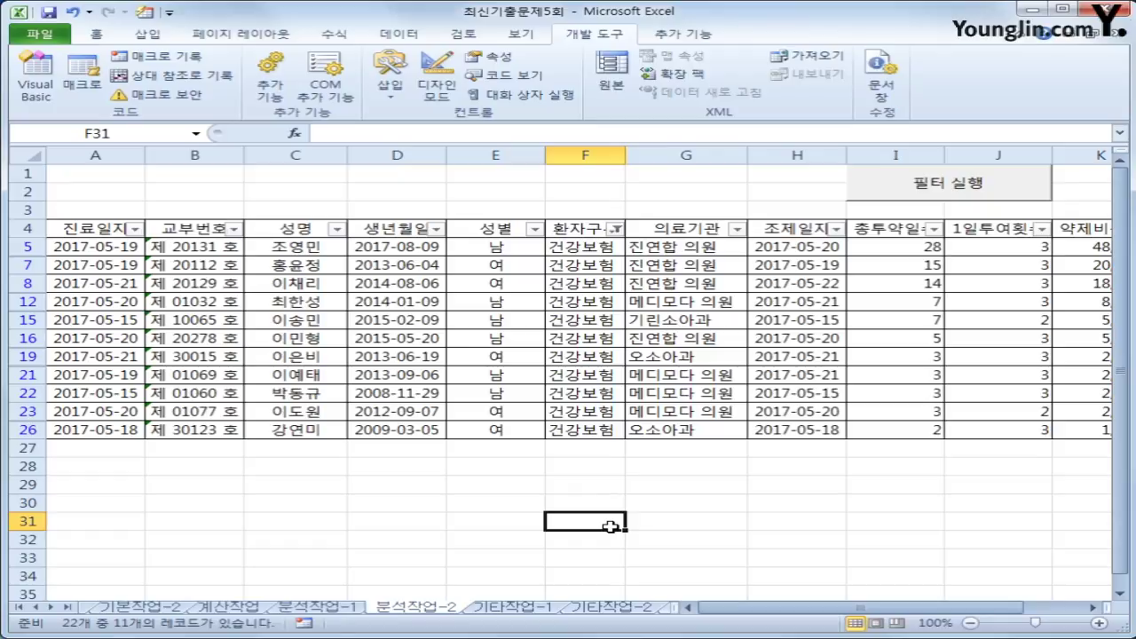
- Switch to the 기타작업-1 sheet, select its column chart and pick the 평균 입원비총액 series
click(513, 609)
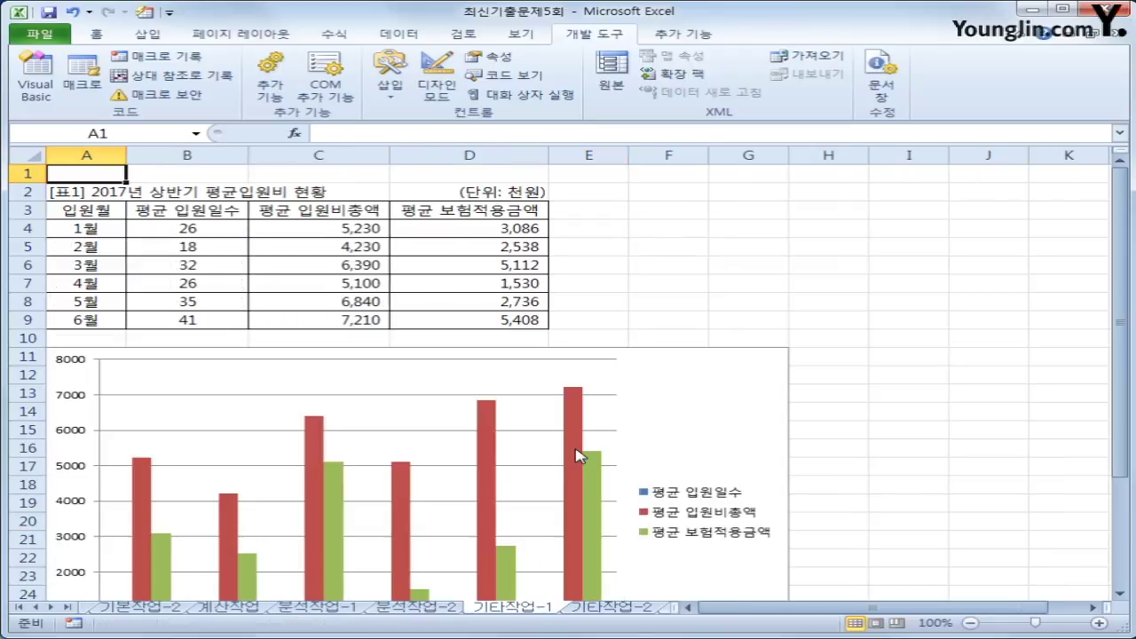
click(713, 390)
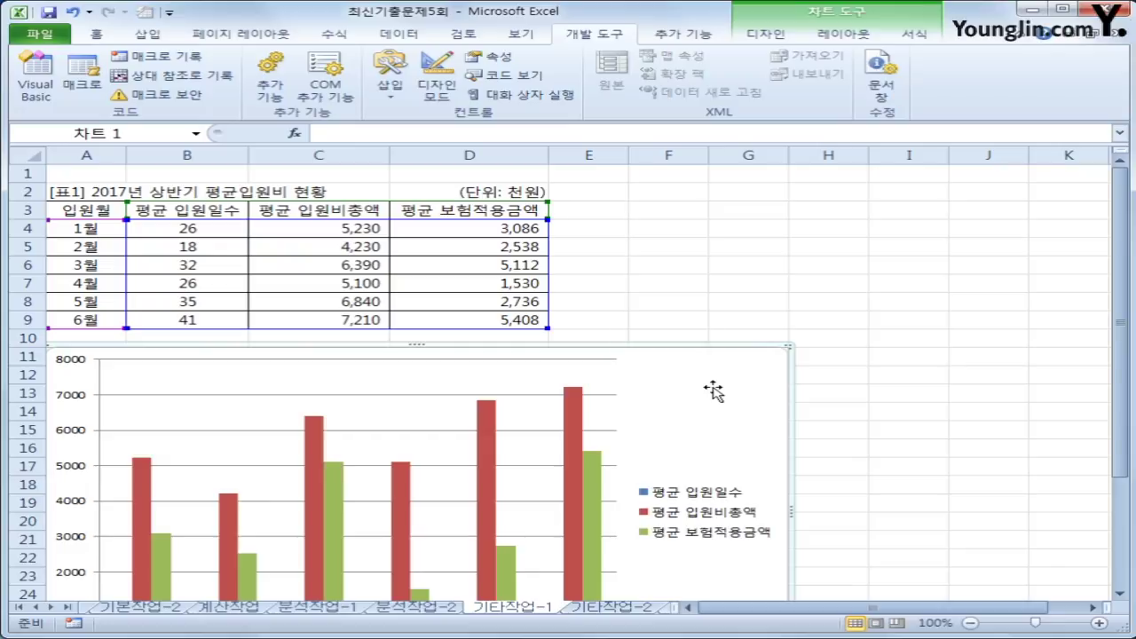
scroll(714, 391, down, 2)
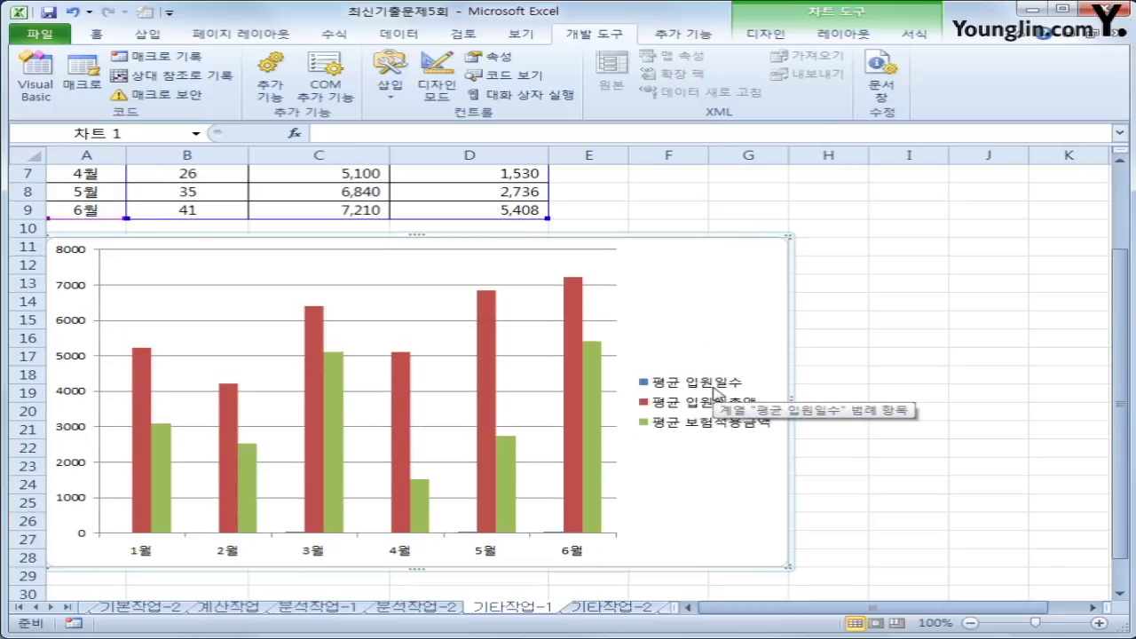
scroll(714, 391, up, 1)
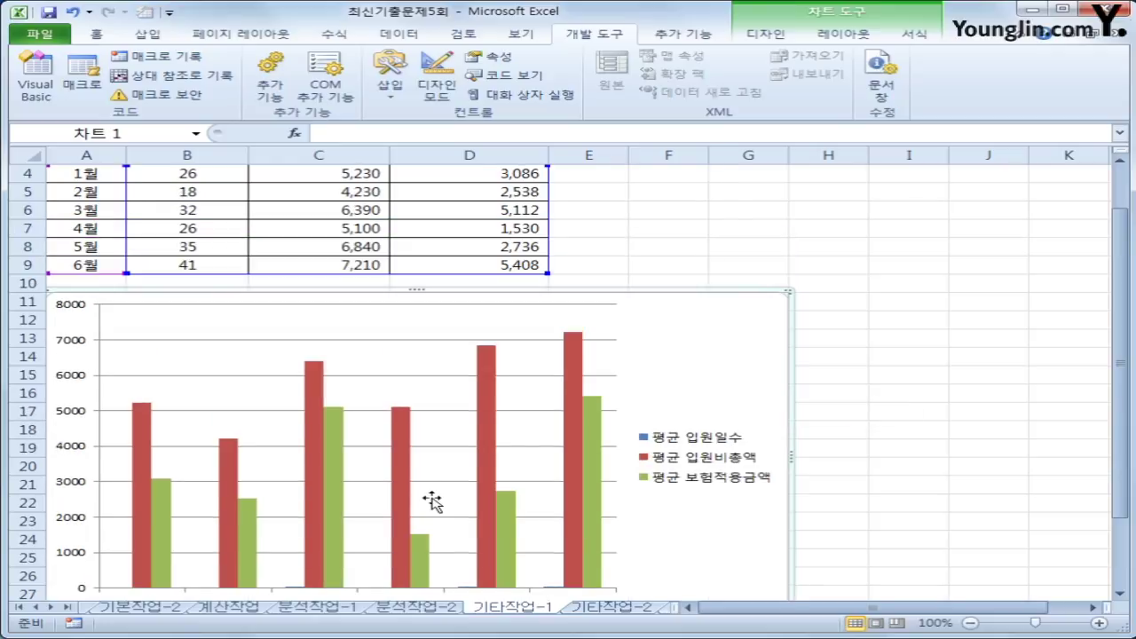
click(309, 399)
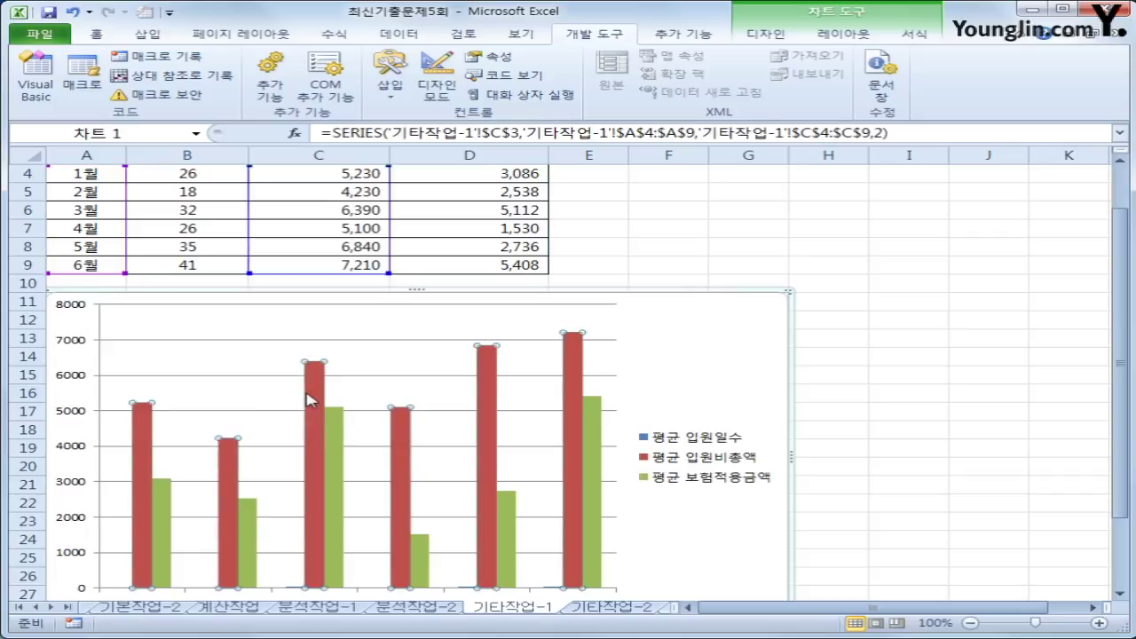
- Change the 평균 입원비총액 series to a line chart with markers
right_click(308, 396)
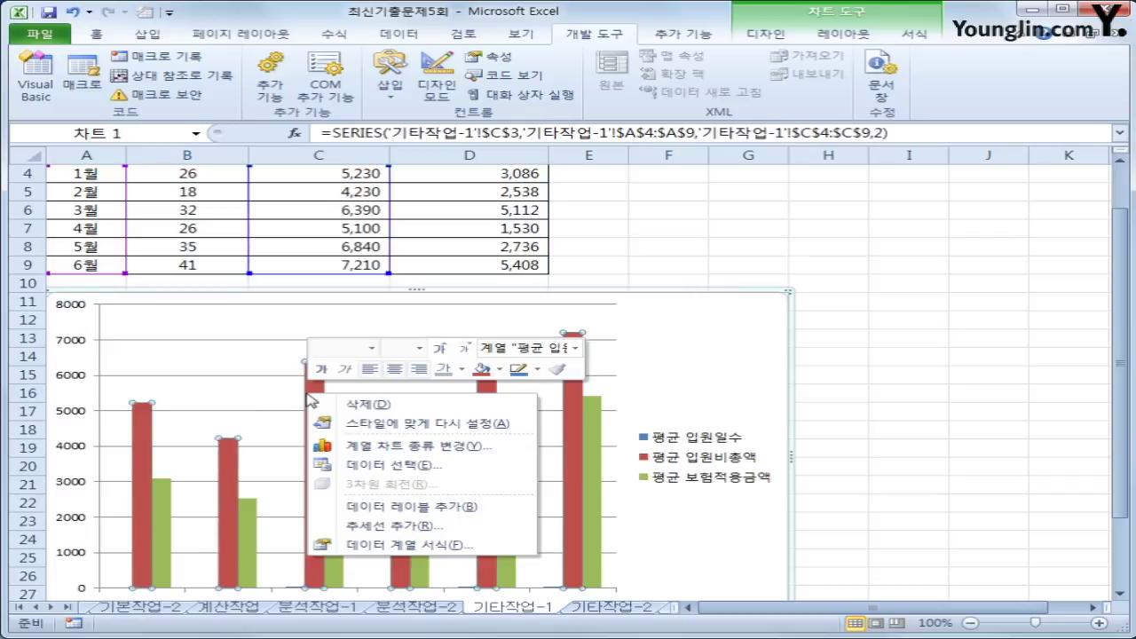
click(424, 449)
click(784, 320)
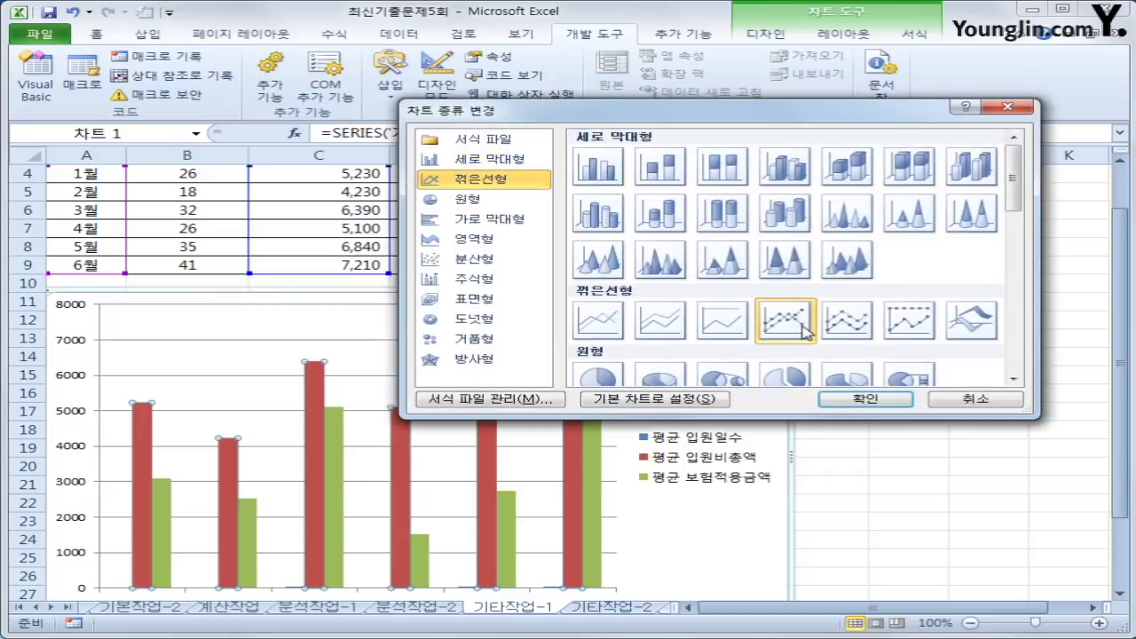
click(861, 399)
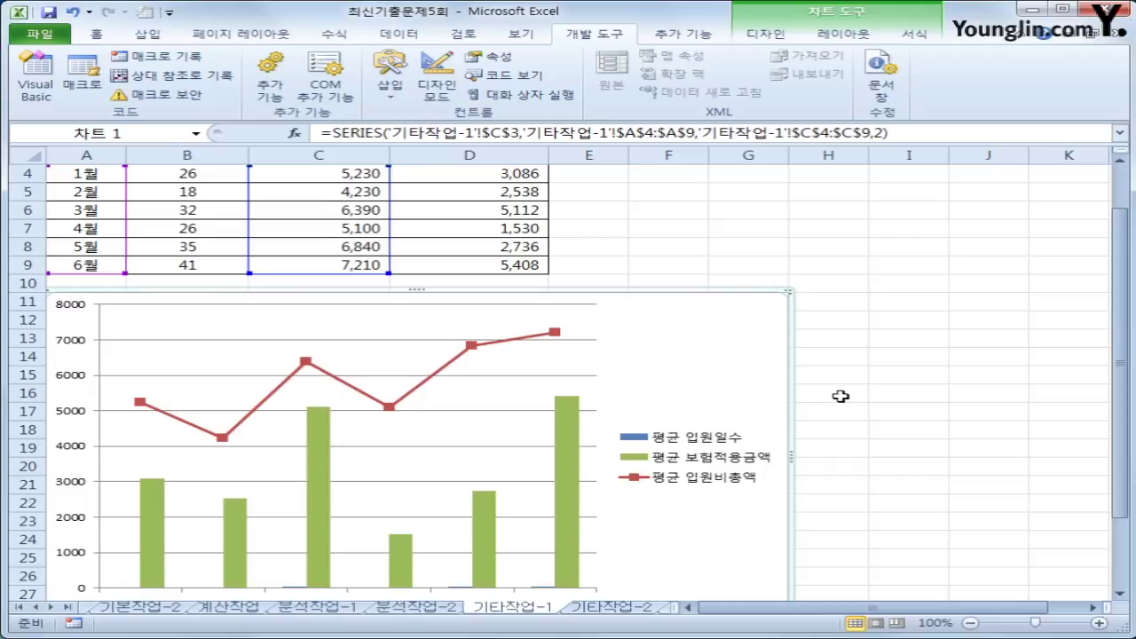
- Change the green 평균 보험적용금액 series to a line chart with markers as well
click(330, 456)
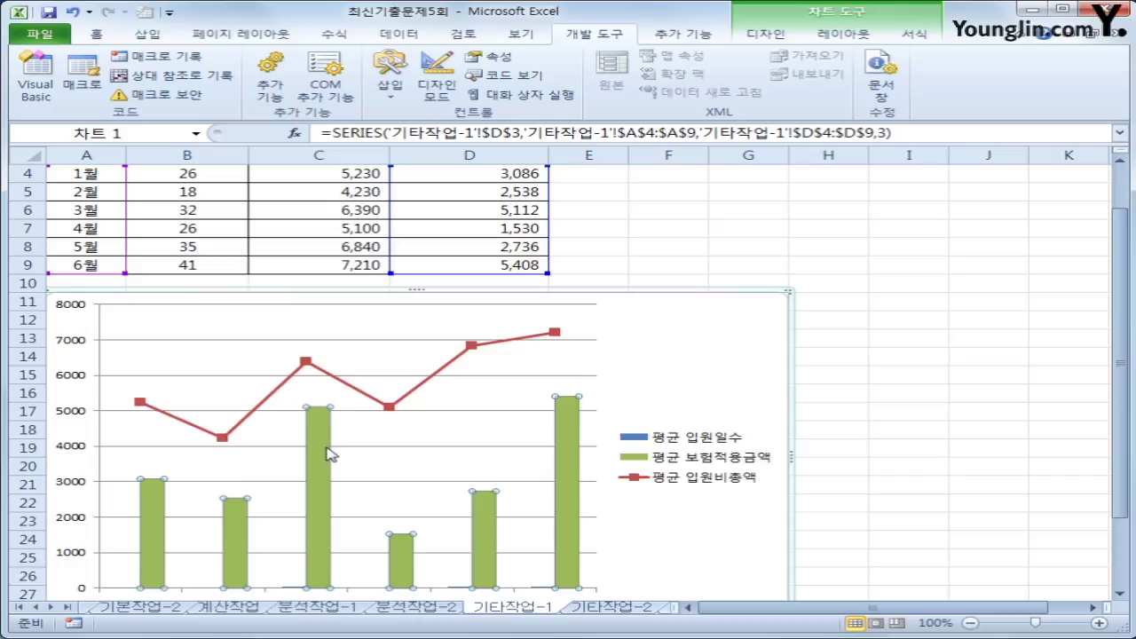
right_click(330, 455)
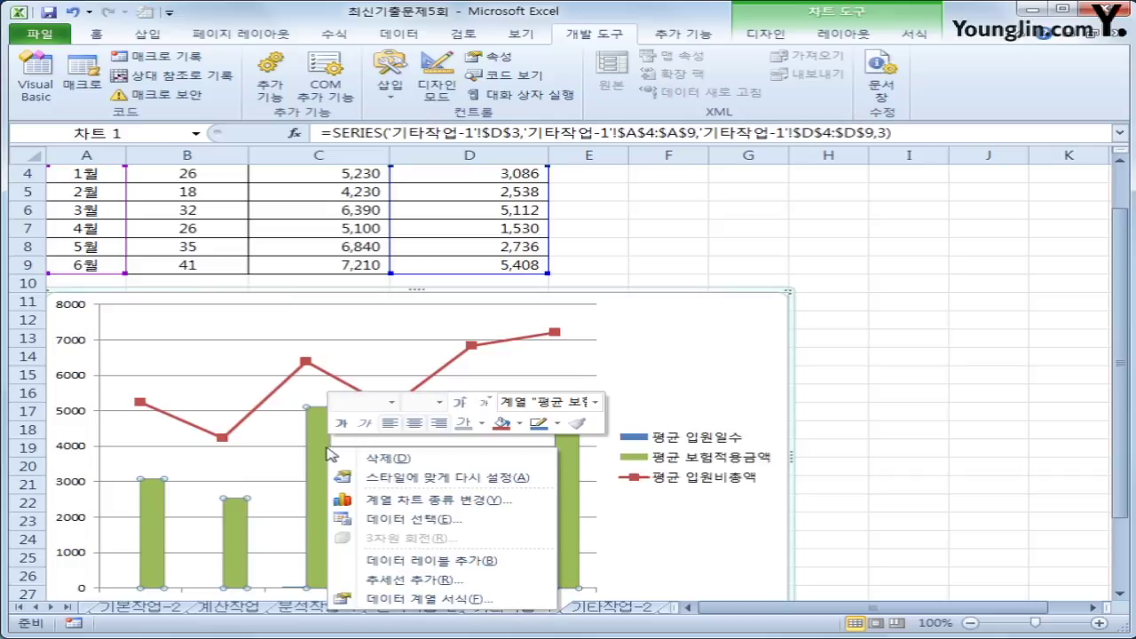
click(454, 600)
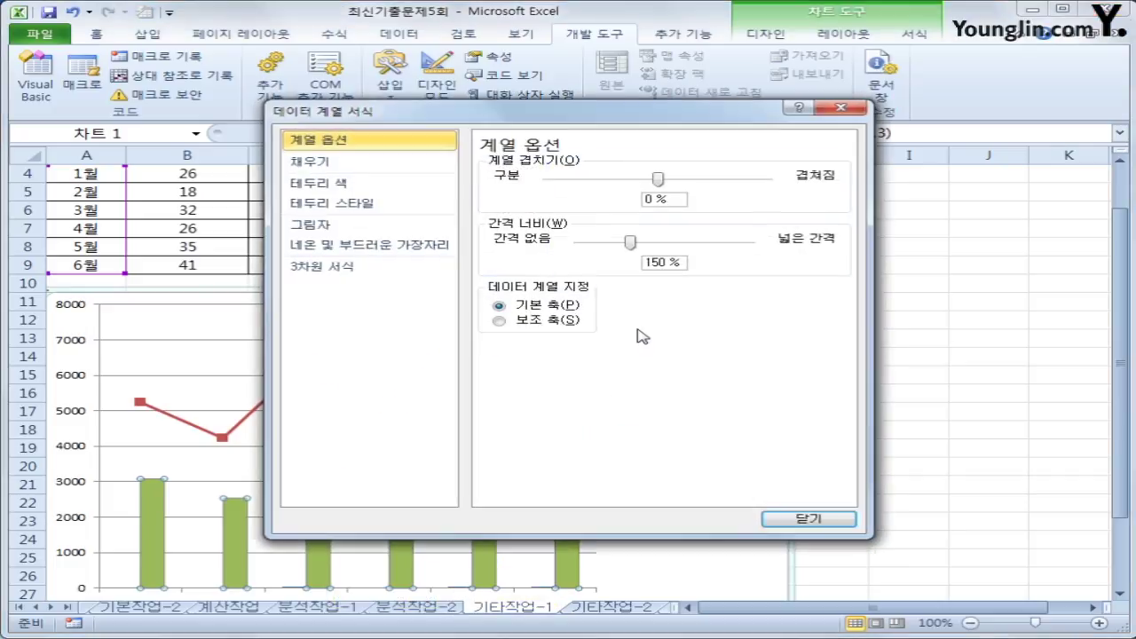
key(Escape)
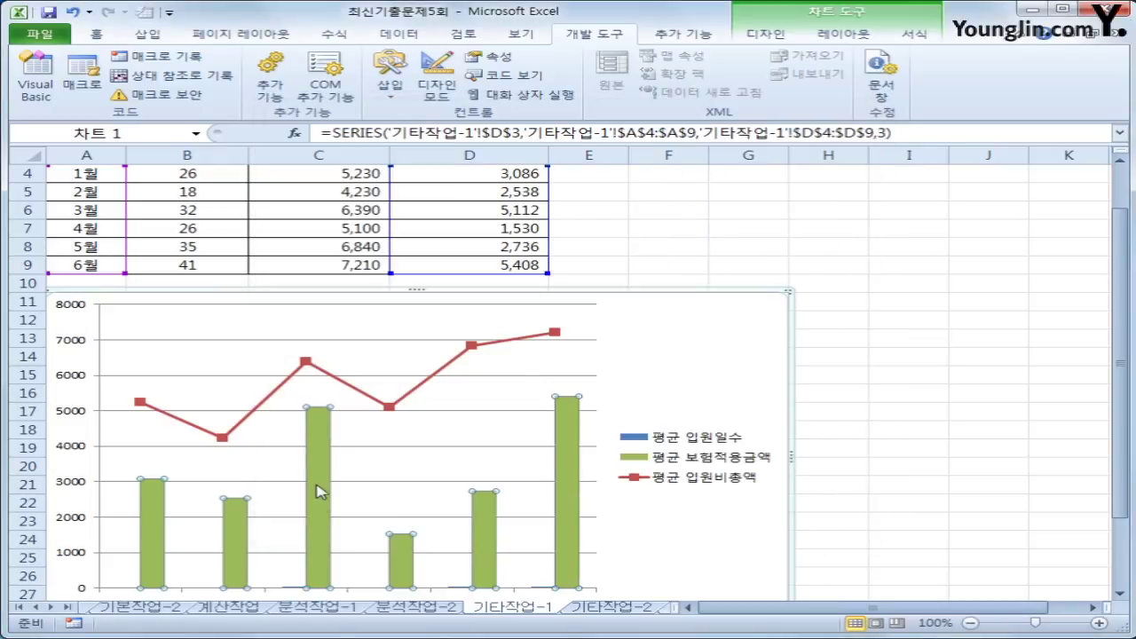
right_click(449, 409)
click(609, 304)
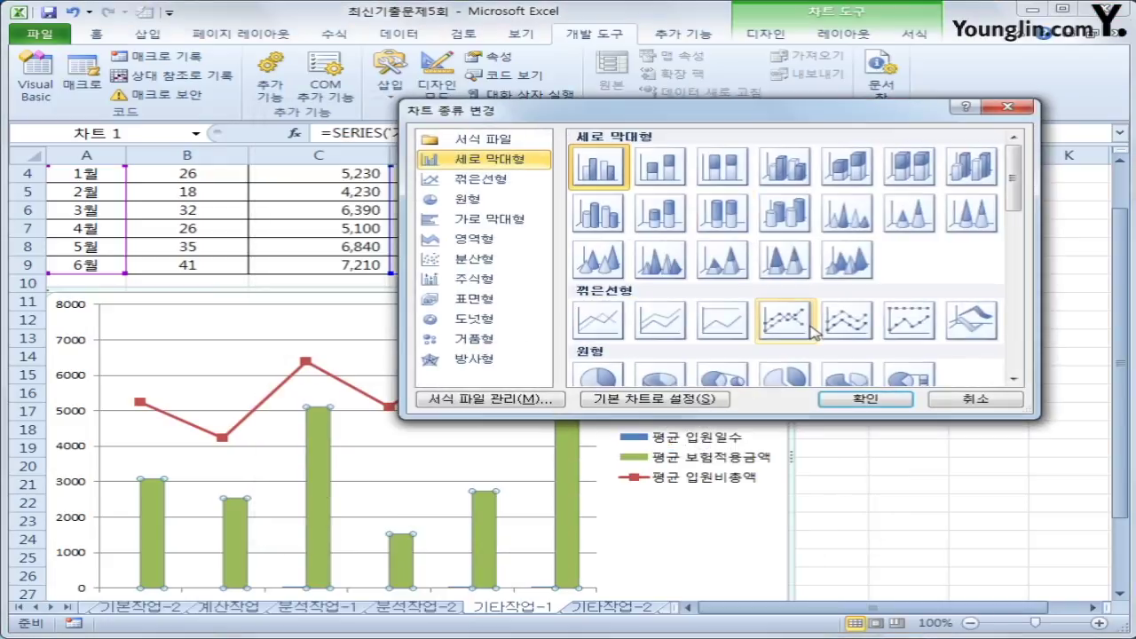
click(795, 326)
click(860, 393)
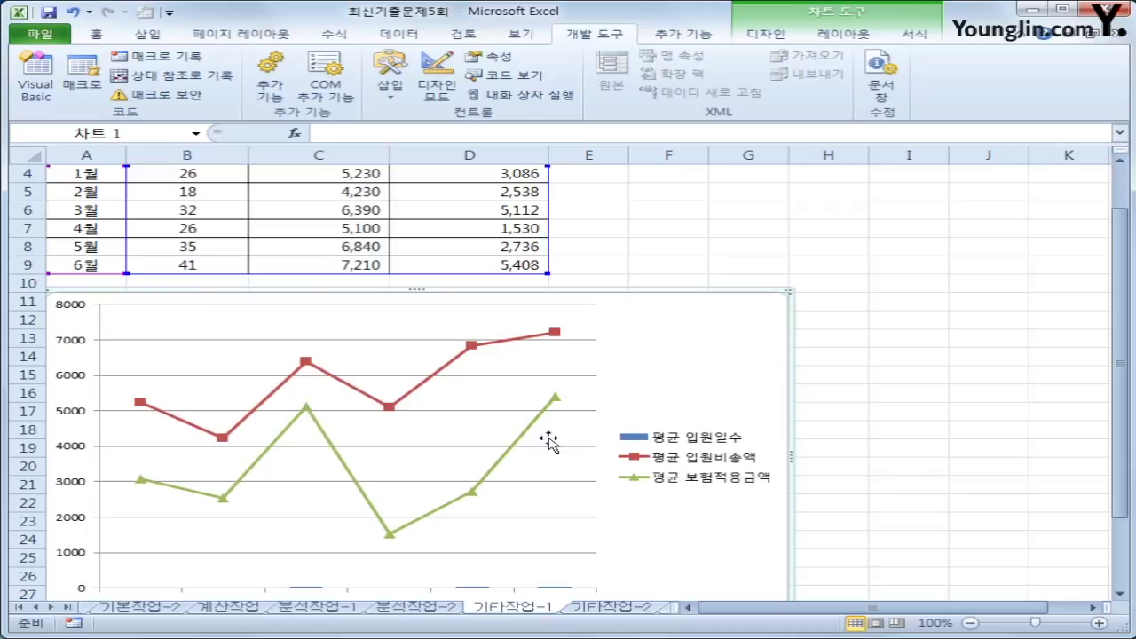
click(470, 345)
- Plot the 평균 입원비총액 series on the secondary axis
right_click(470, 346)
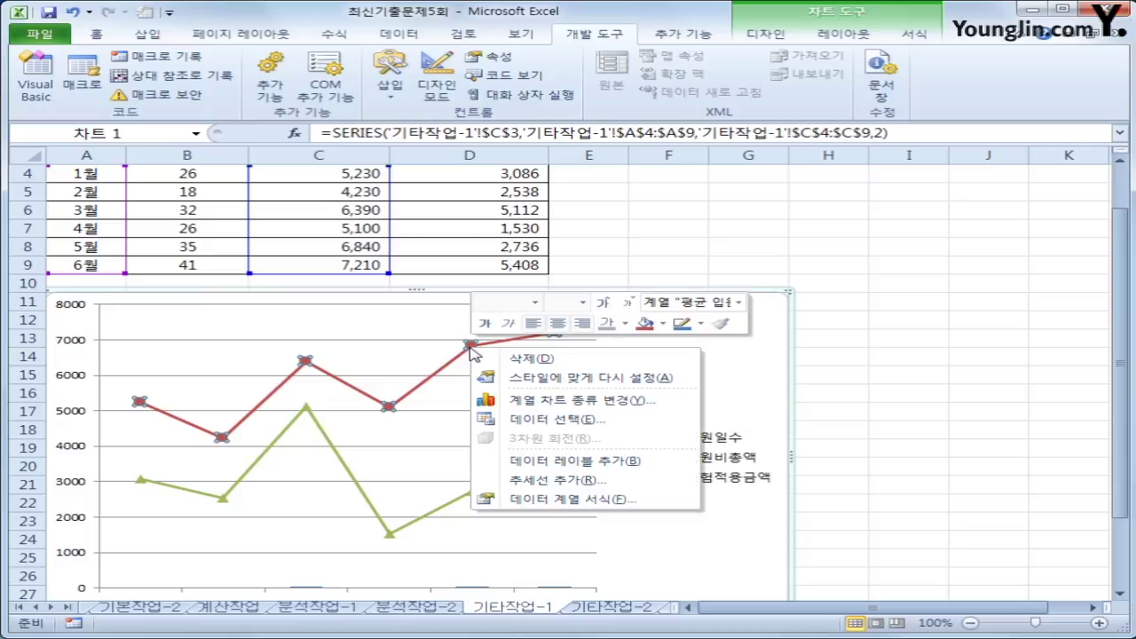
click(549, 503)
click(565, 195)
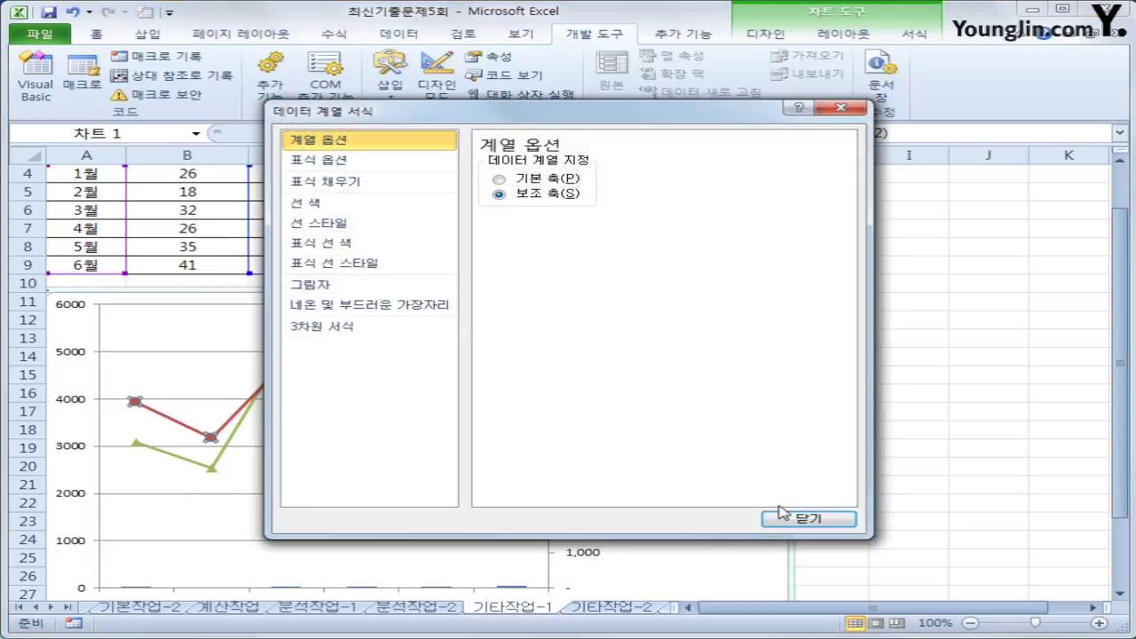
click(802, 524)
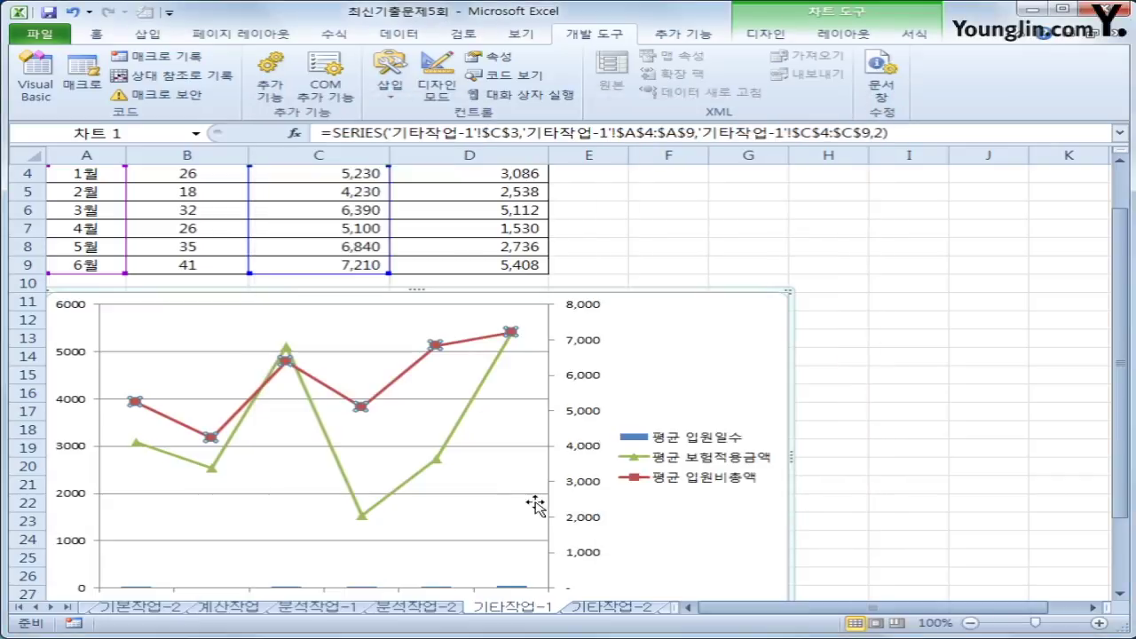
- Plot the green 평균 보험적용금액 line on the secondary axis and reselect the chart
click(441, 462)
right_click(441, 458)
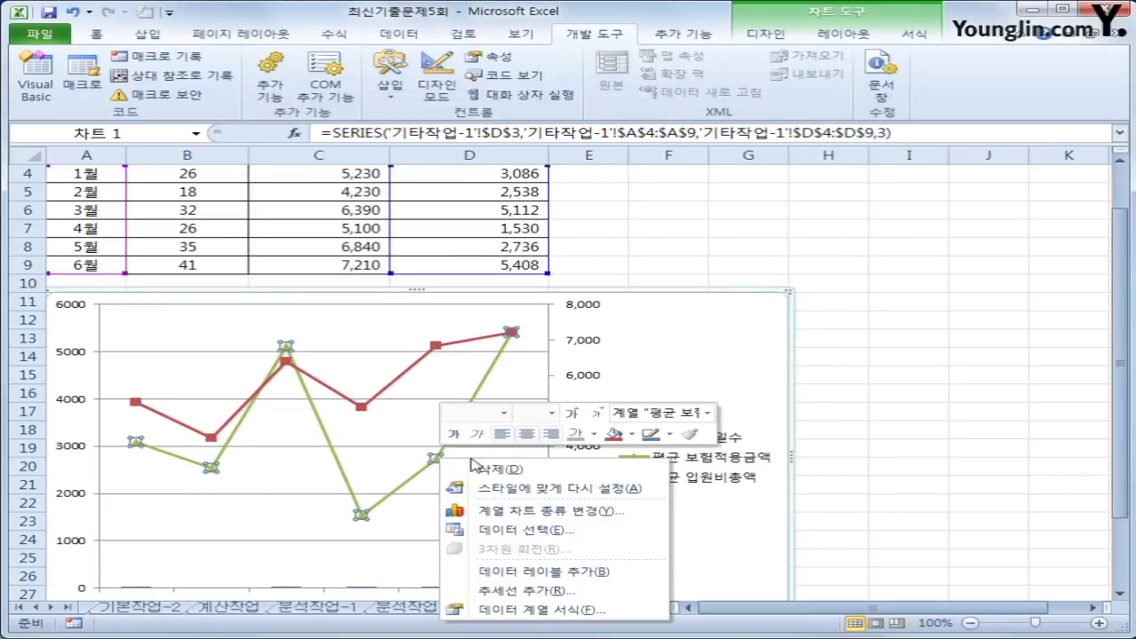
click(627, 610)
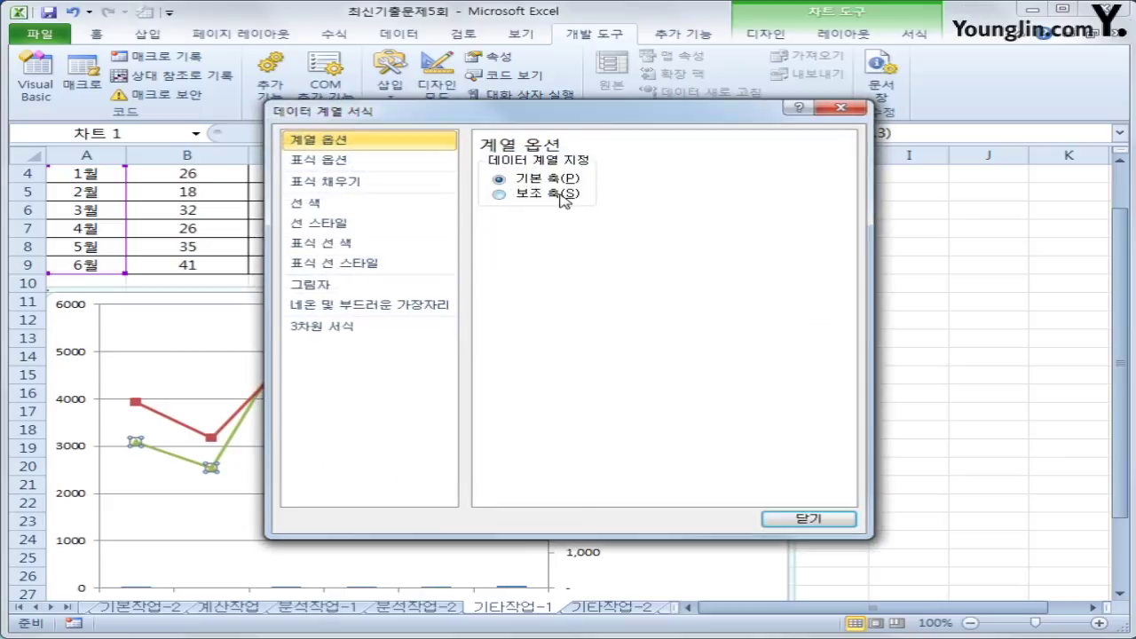
click(563, 194)
click(807, 520)
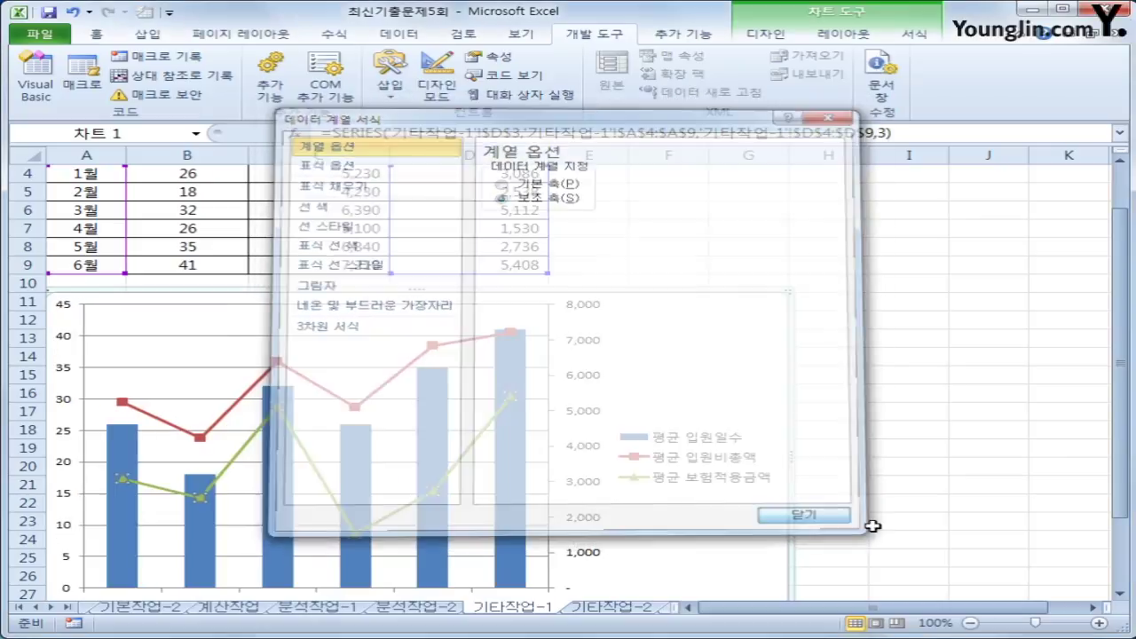
click(918, 533)
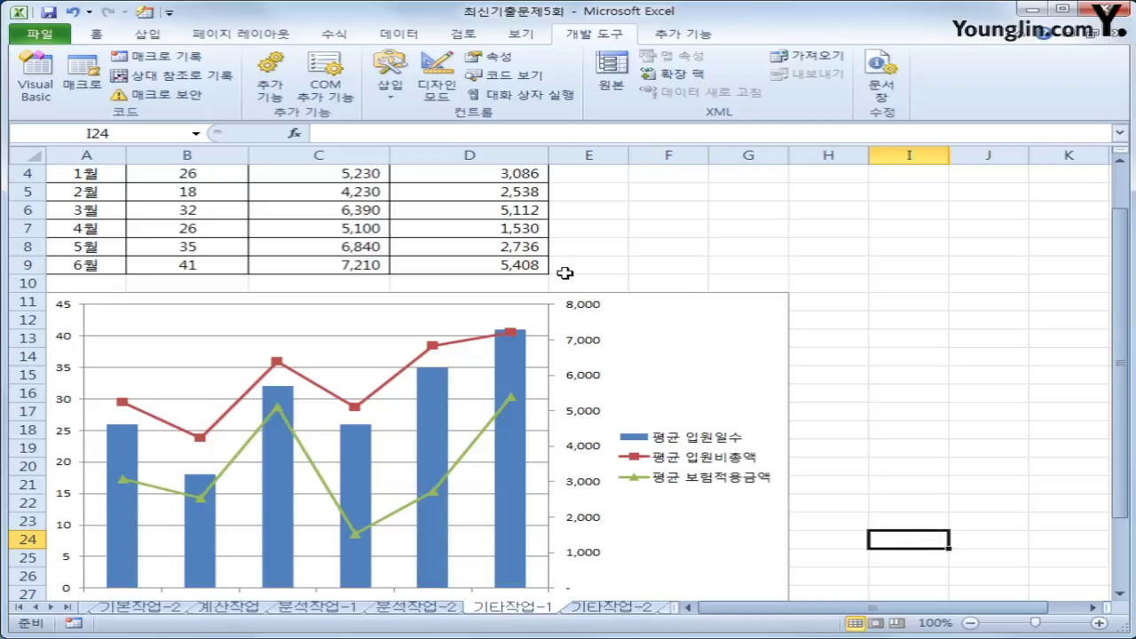
click(698, 370)
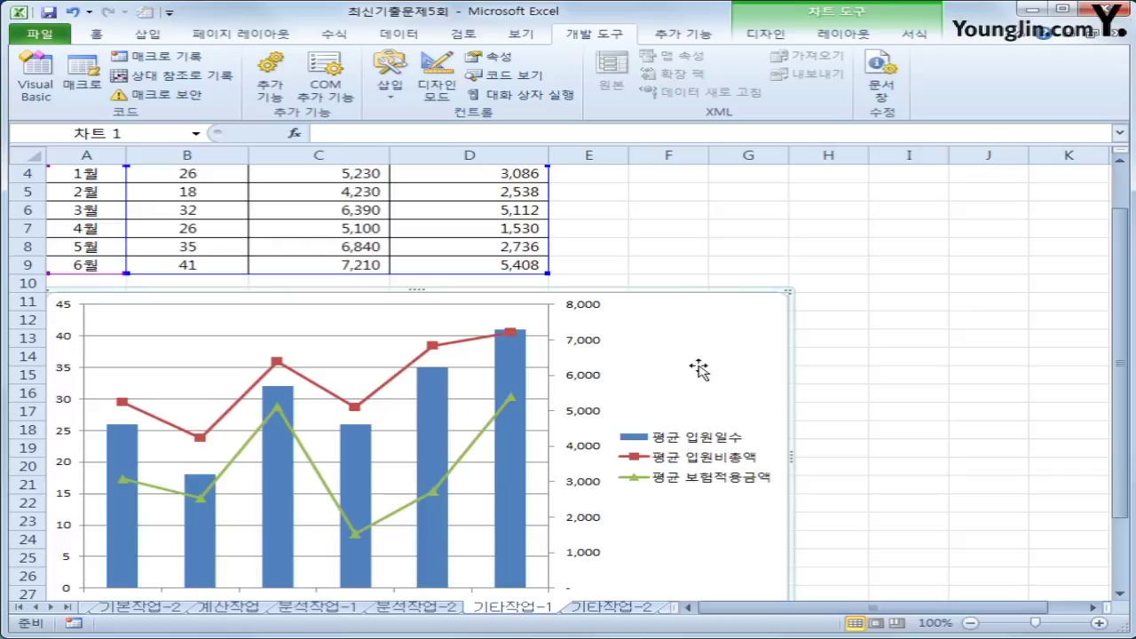
- Add the chart title 상반기 평균입원비 현황 above the chart
click(844, 34)
click(371, 86)
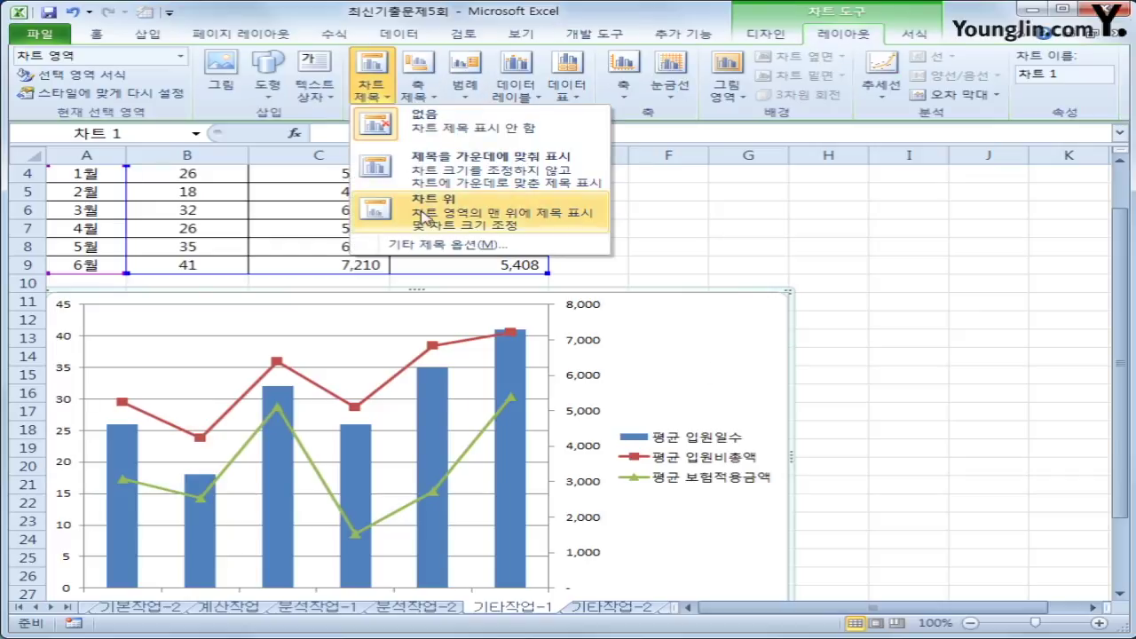
click(426, 217)
drag(371, 321, 497, 321)
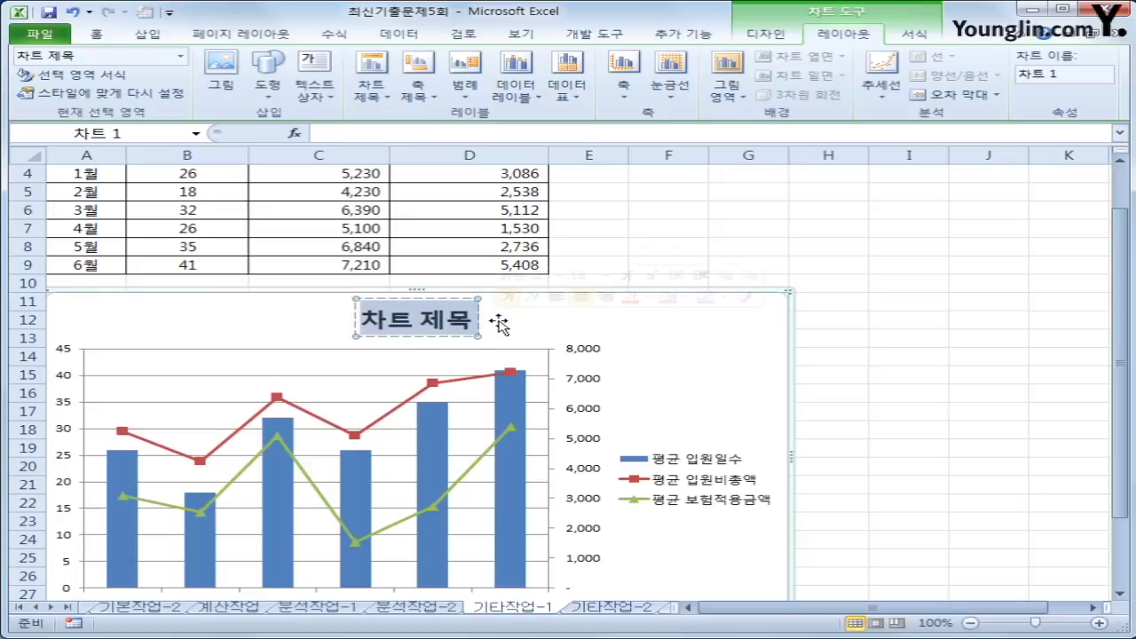
text(상반기)
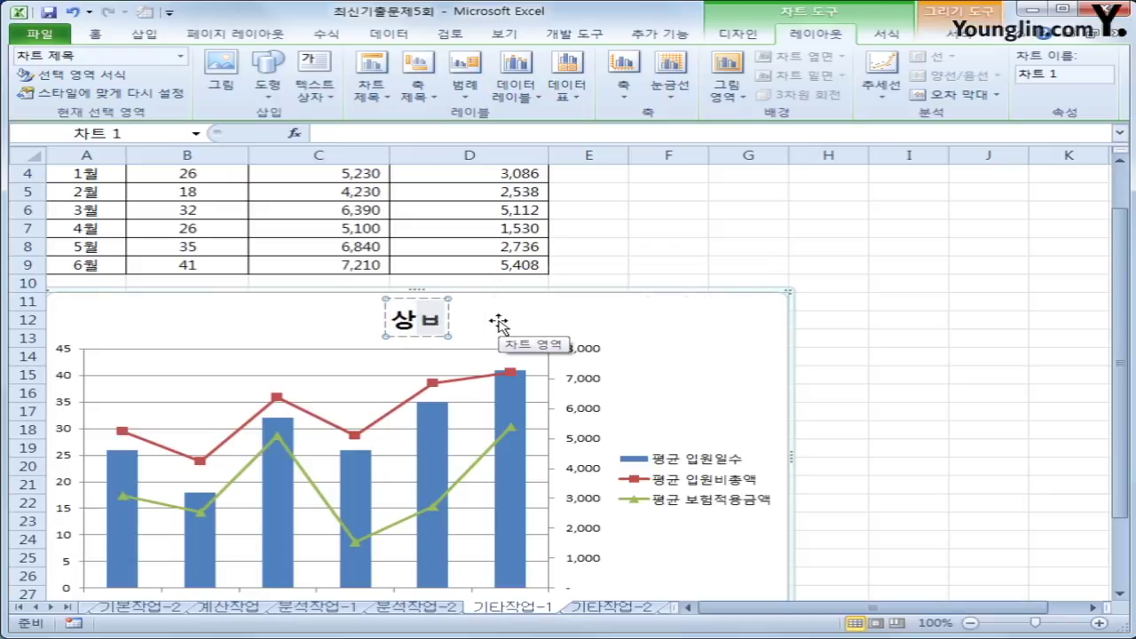
text( 평균입원)
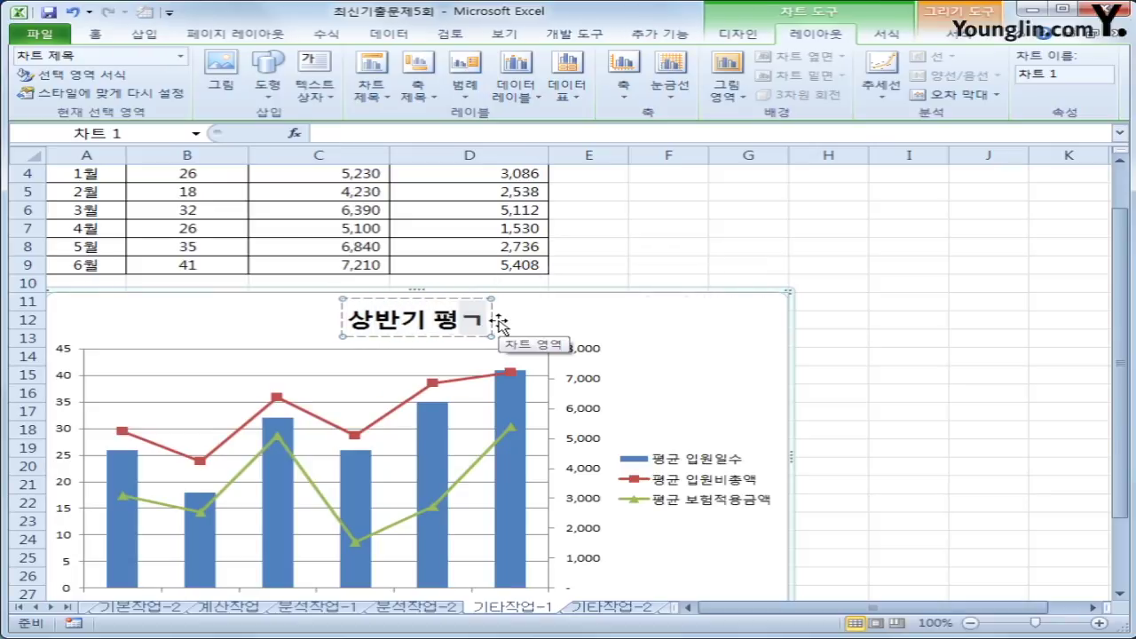
text(비 현황)
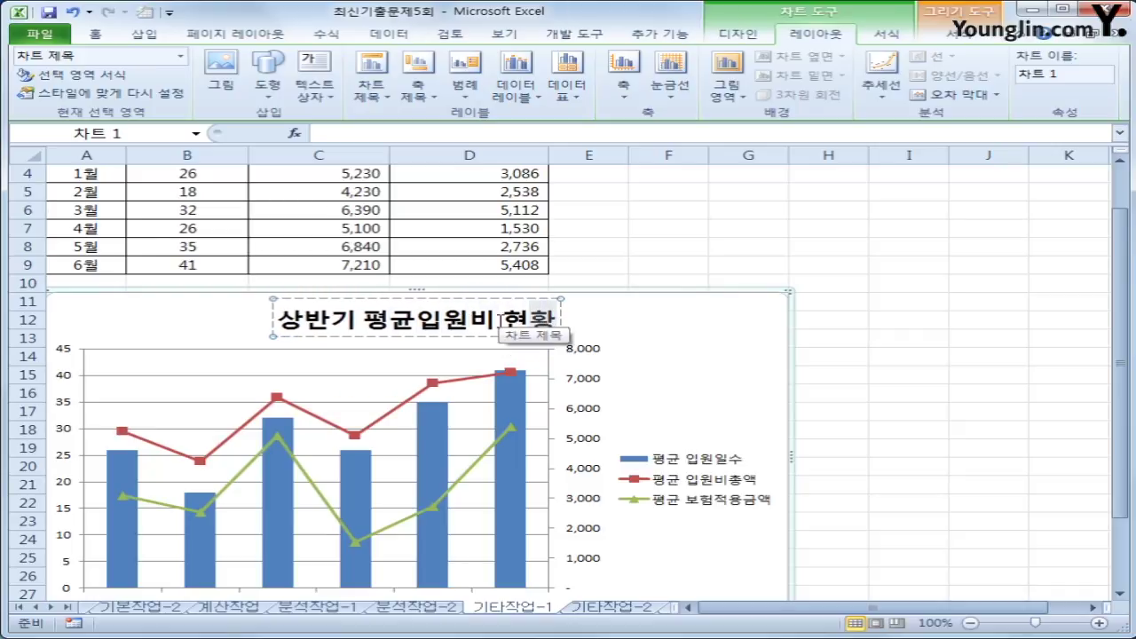
click(690, 385)
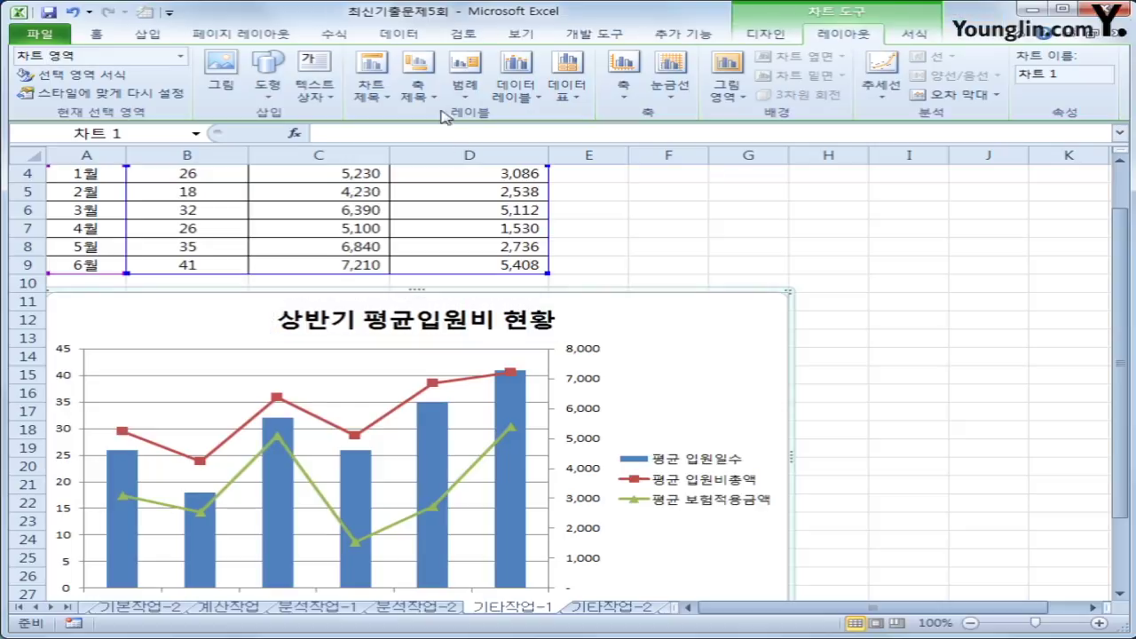
- Title the primary vertical axis 입원일수
click(418, 84)
mouse_move(497, 135)
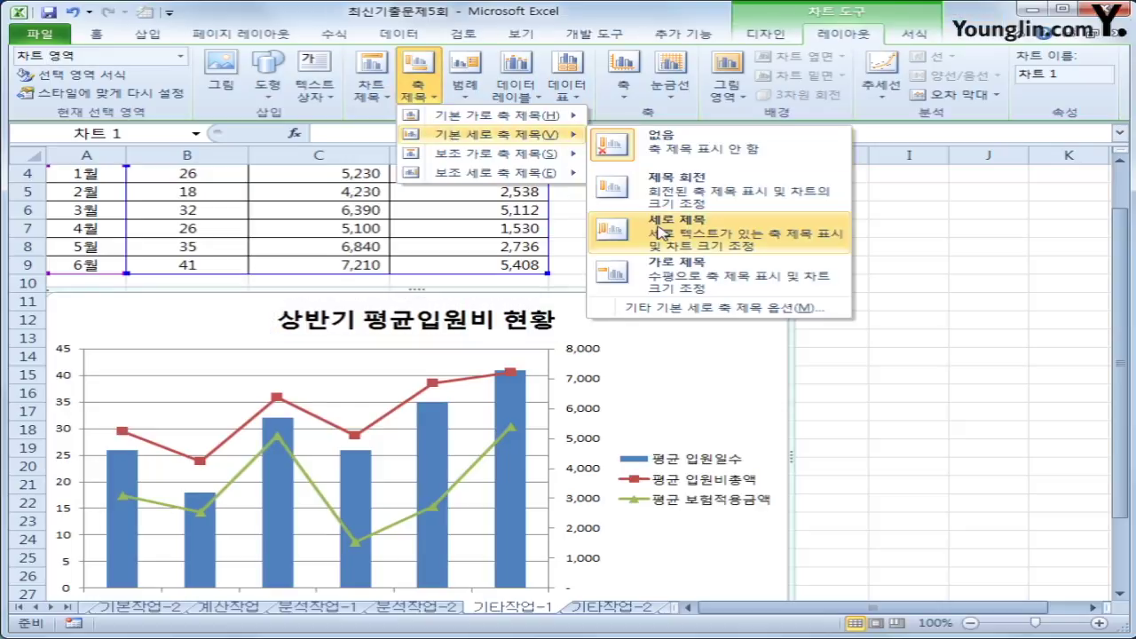
click(659, 232)
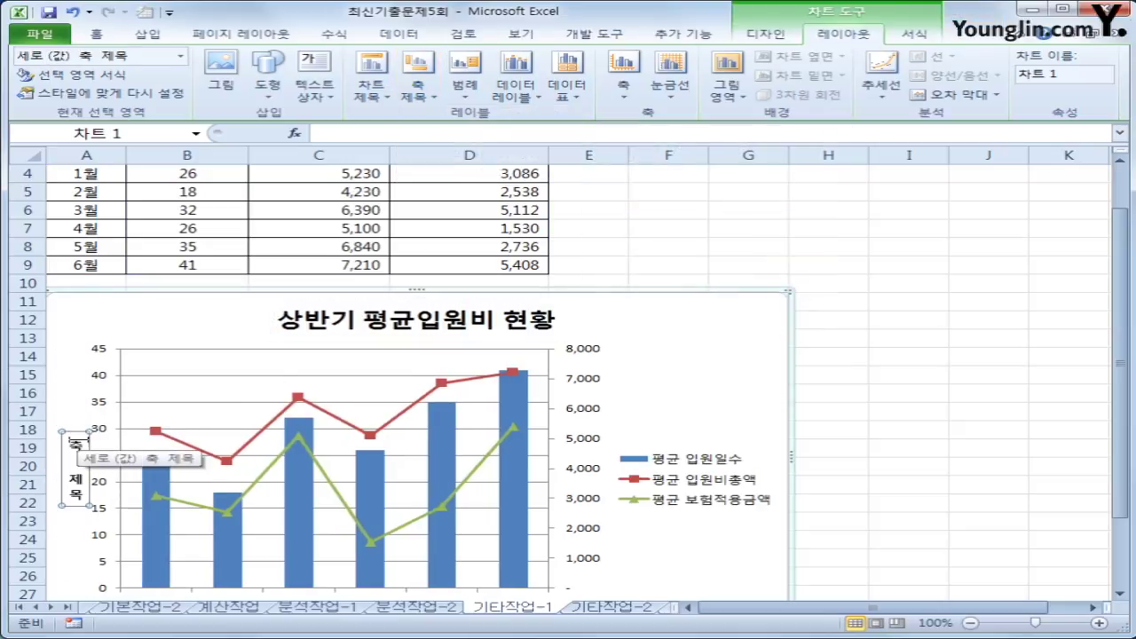
drag(71, 442, 76, 508)
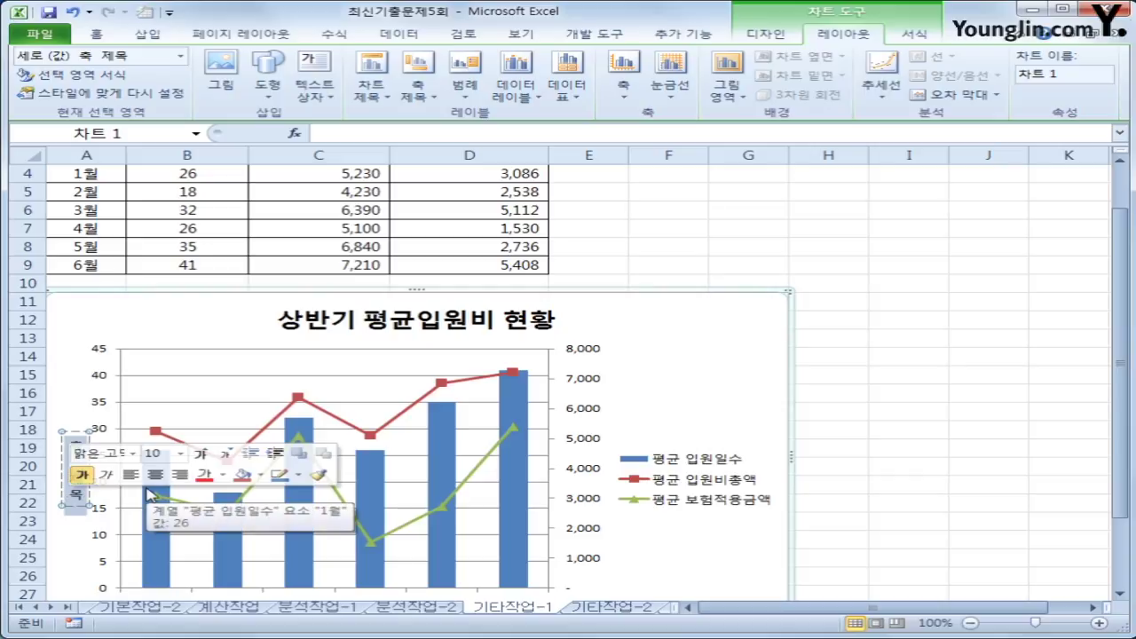
text(입원)
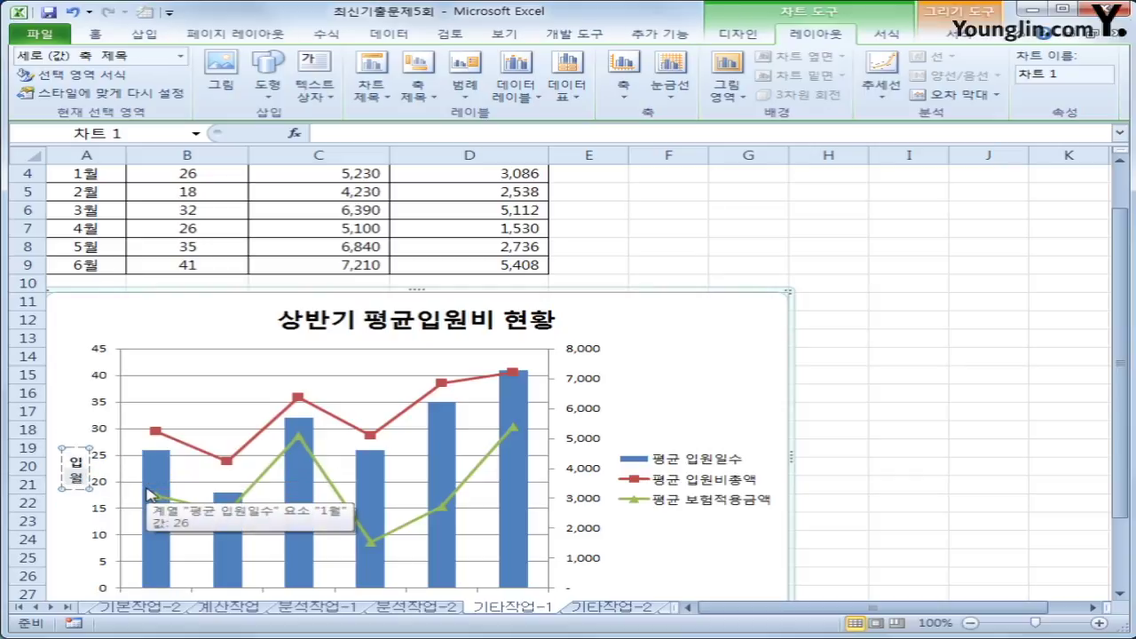
text(일수)
- Title the secondary vertical axis 금액
click(418, 89)
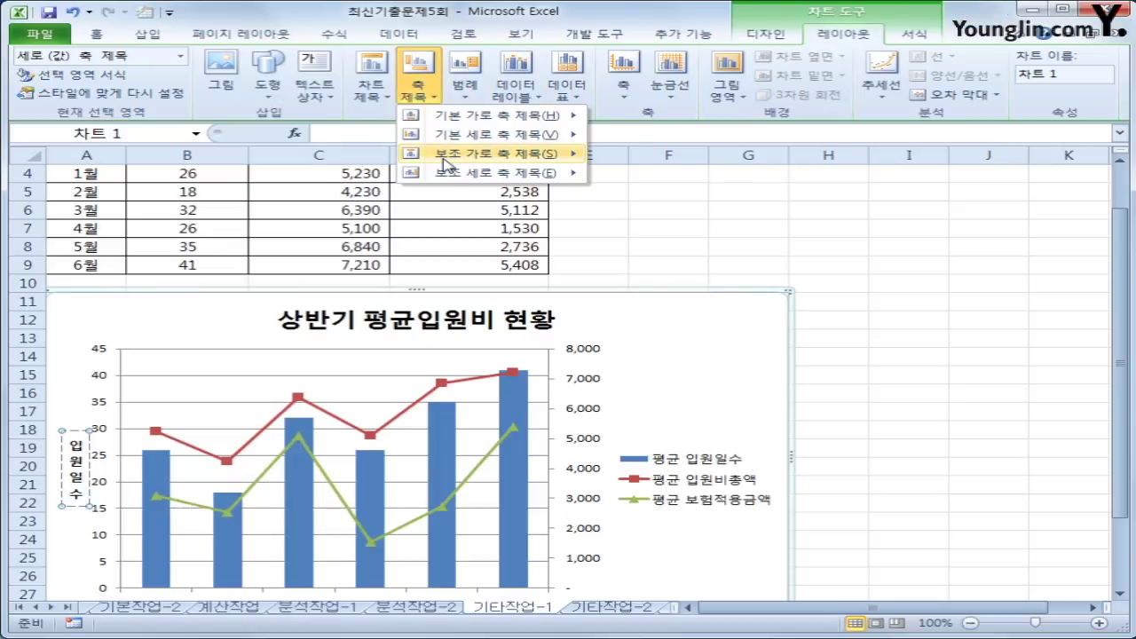
mouse_move(480, 172)
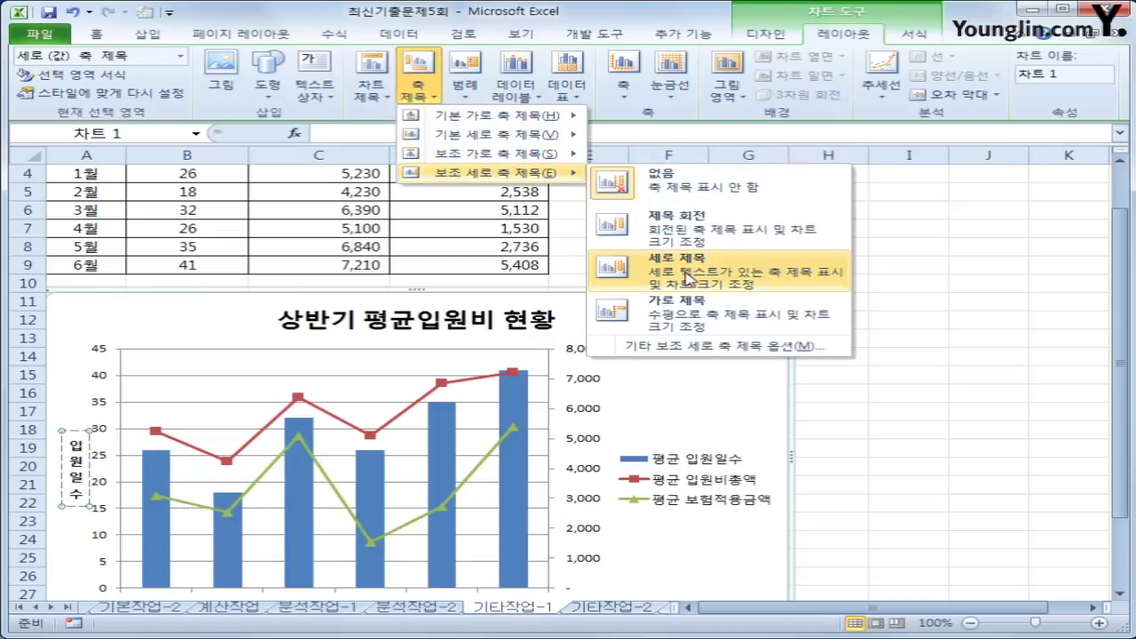
click(689, 278)
drag(583, 440, 586, 508)
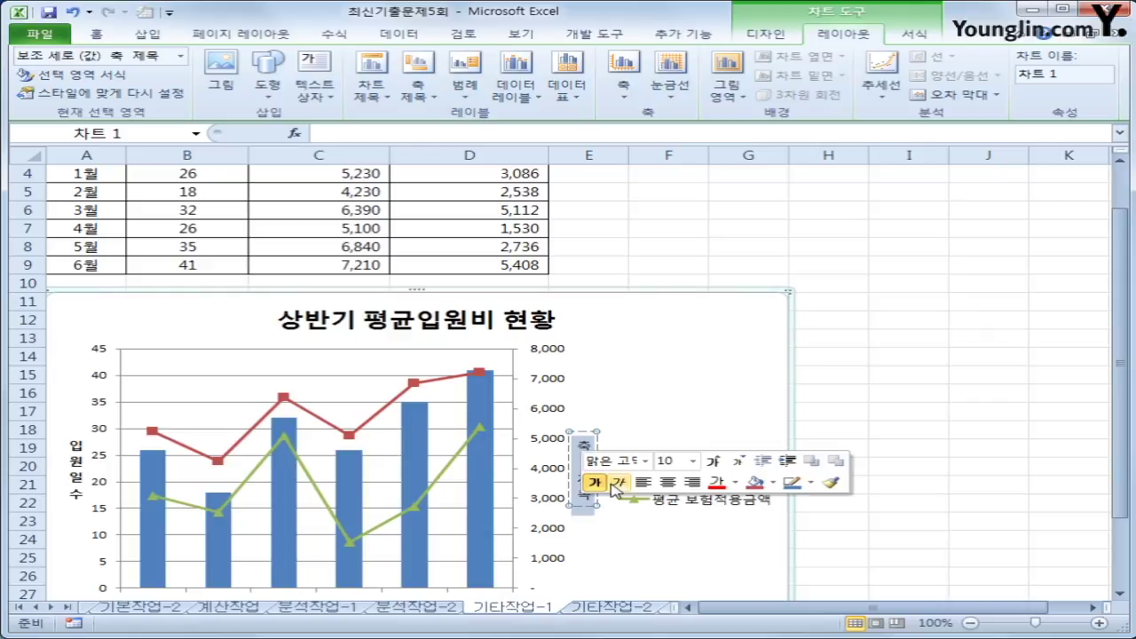
text(금액)
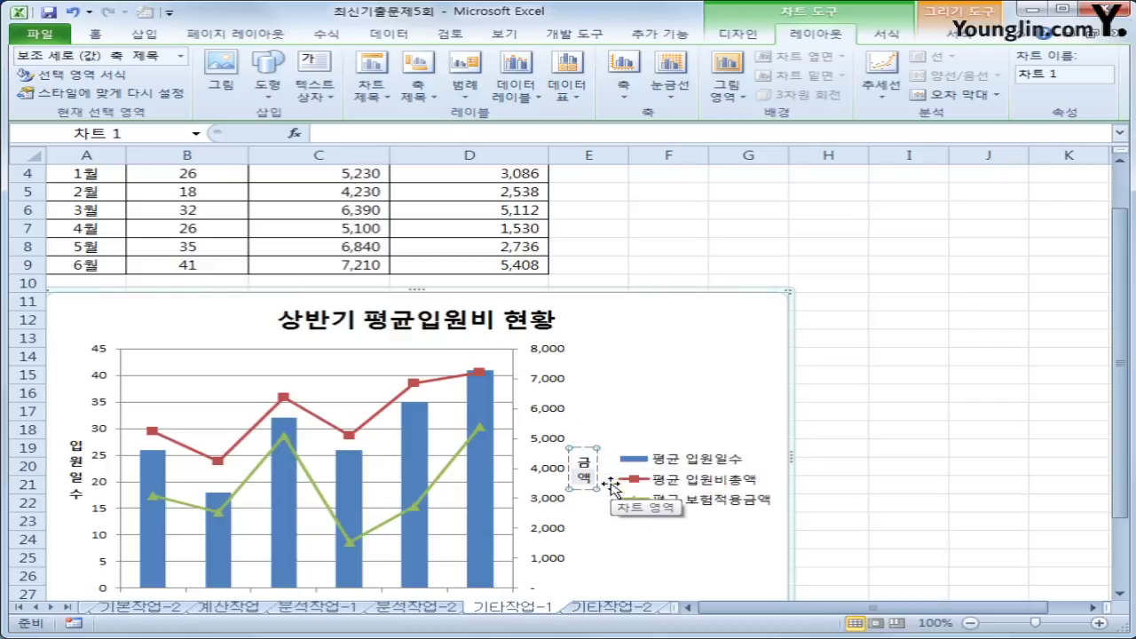
- Add a horizontal axis title below the months and start entering 입원월
click(413, 97)
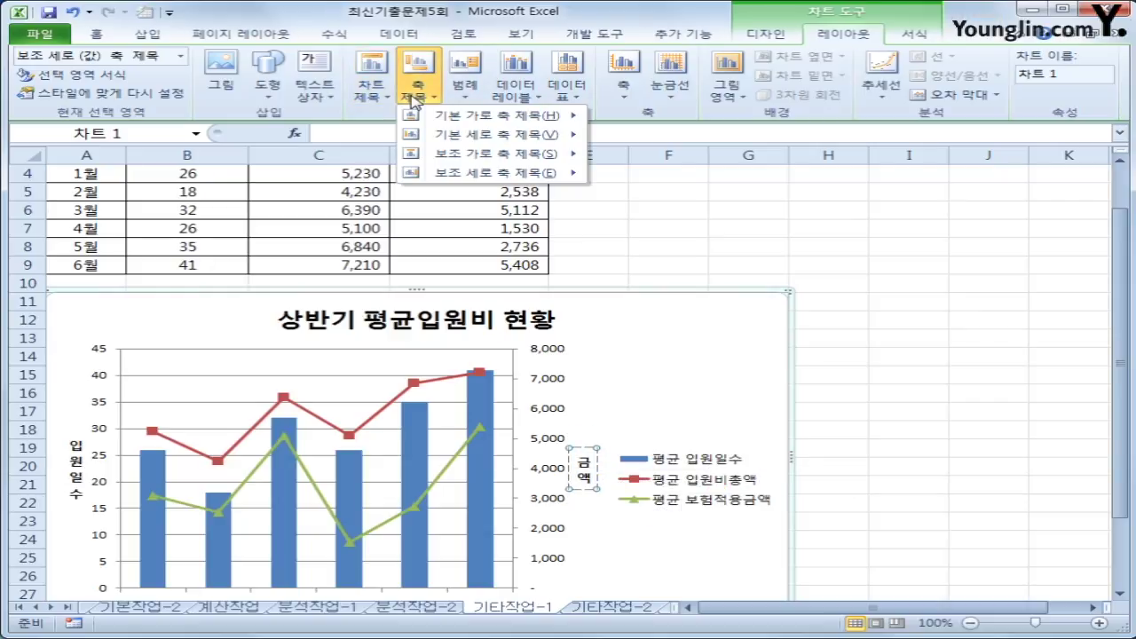
mouse_move(444, 115)
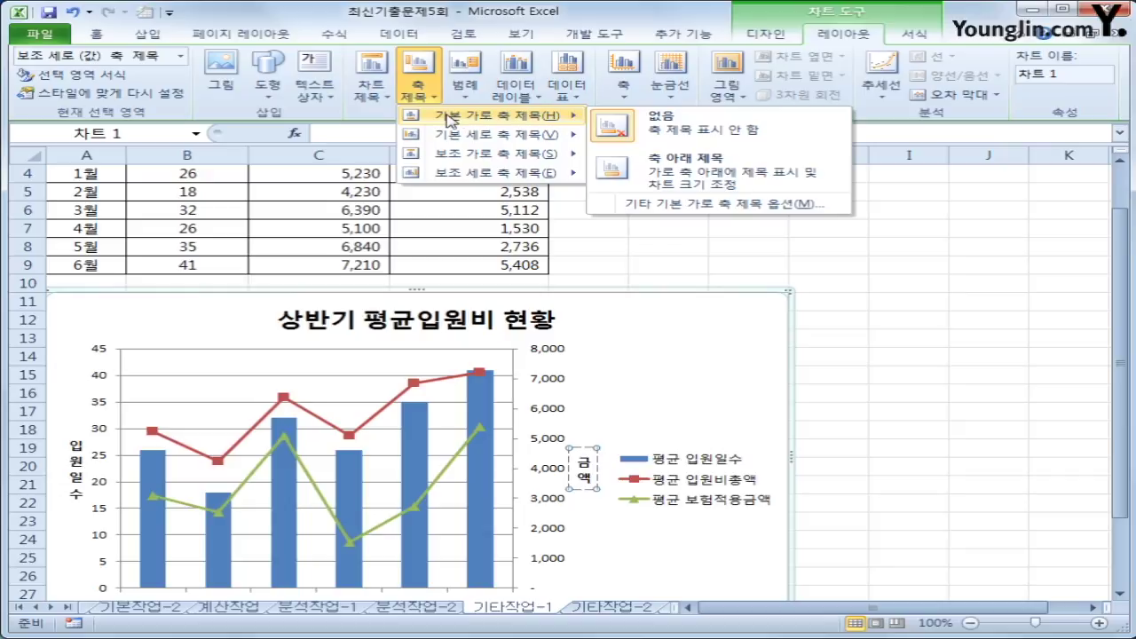
click(643, 189)
scroll(345, 458, down, 11)
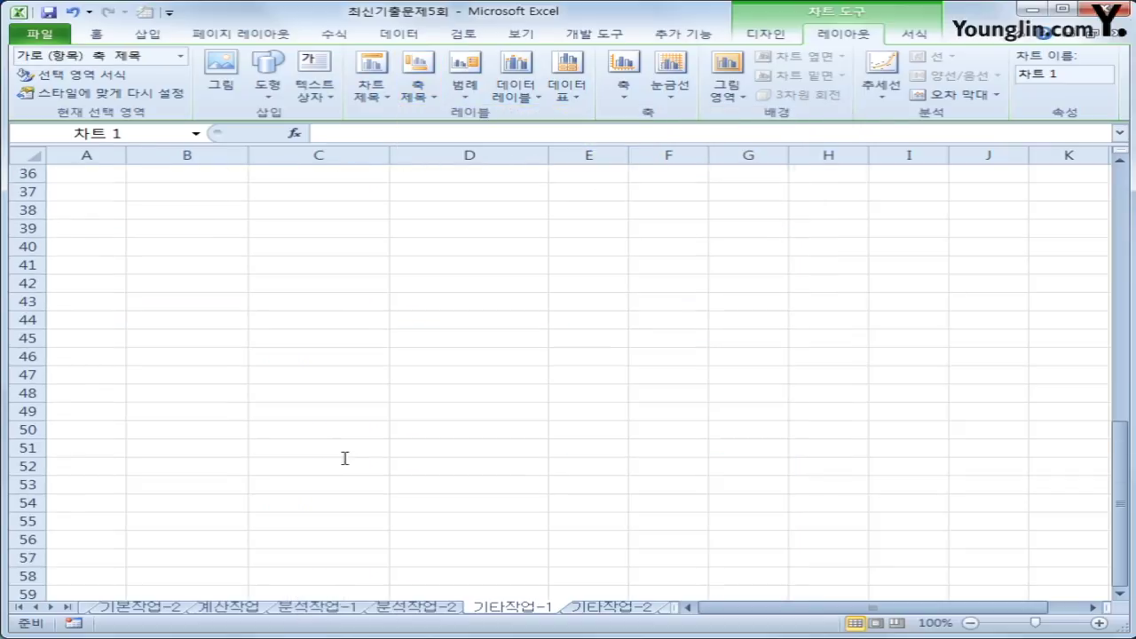
scroll(381, 286, up, 12)
scroll(349, 490, down, 16)
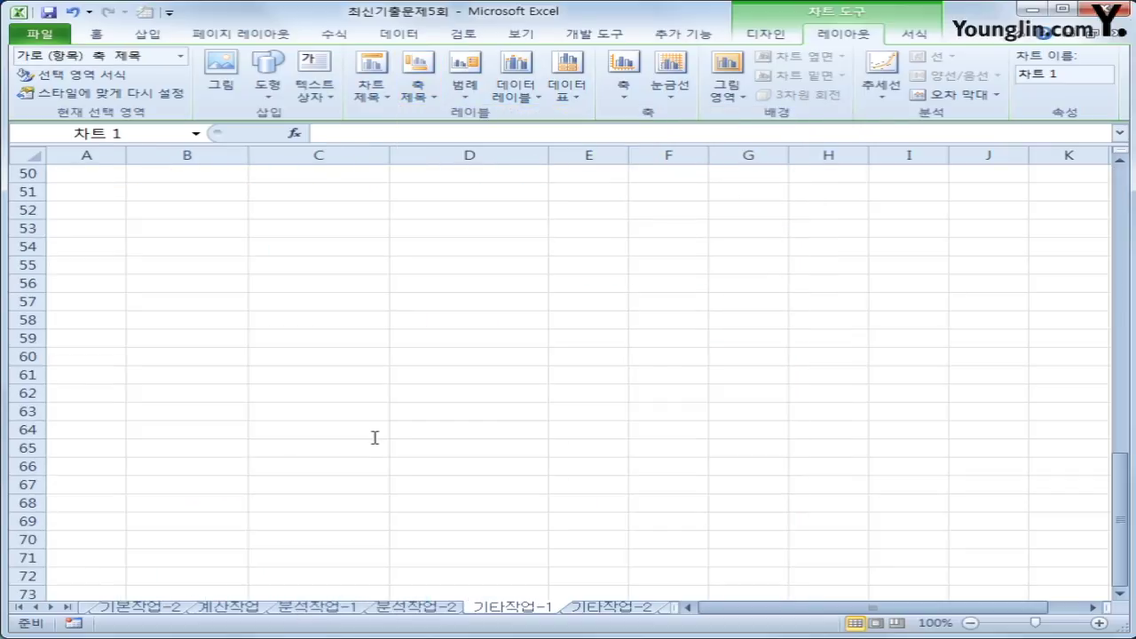
scroll(317, 290, up, 5)
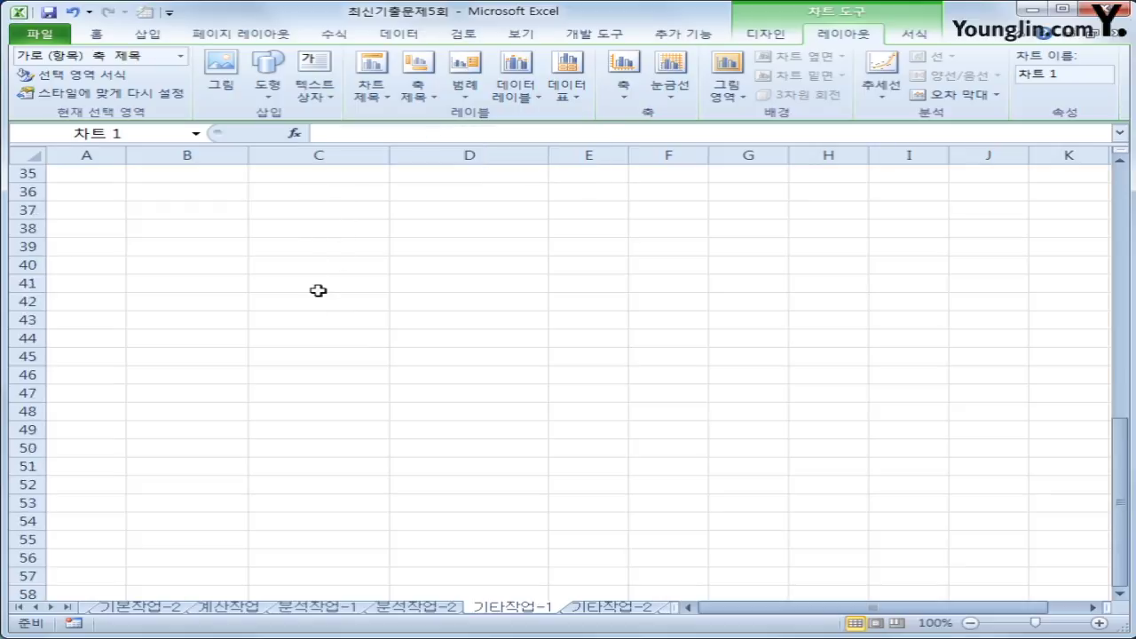
scroll(318, 290, up, 9)
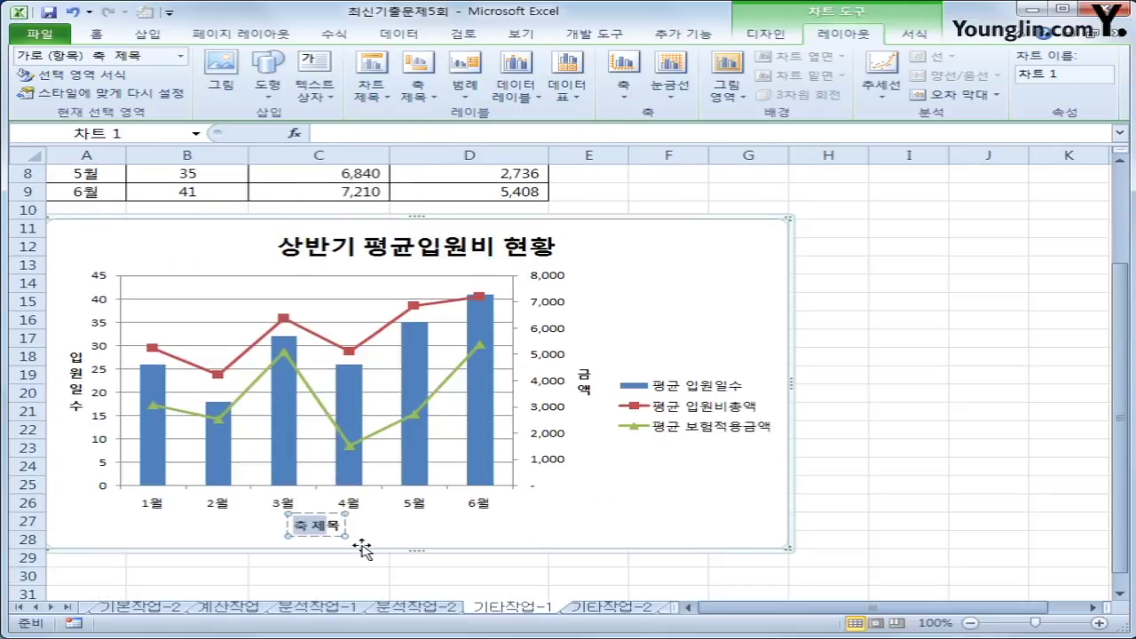
key(BackSpace)
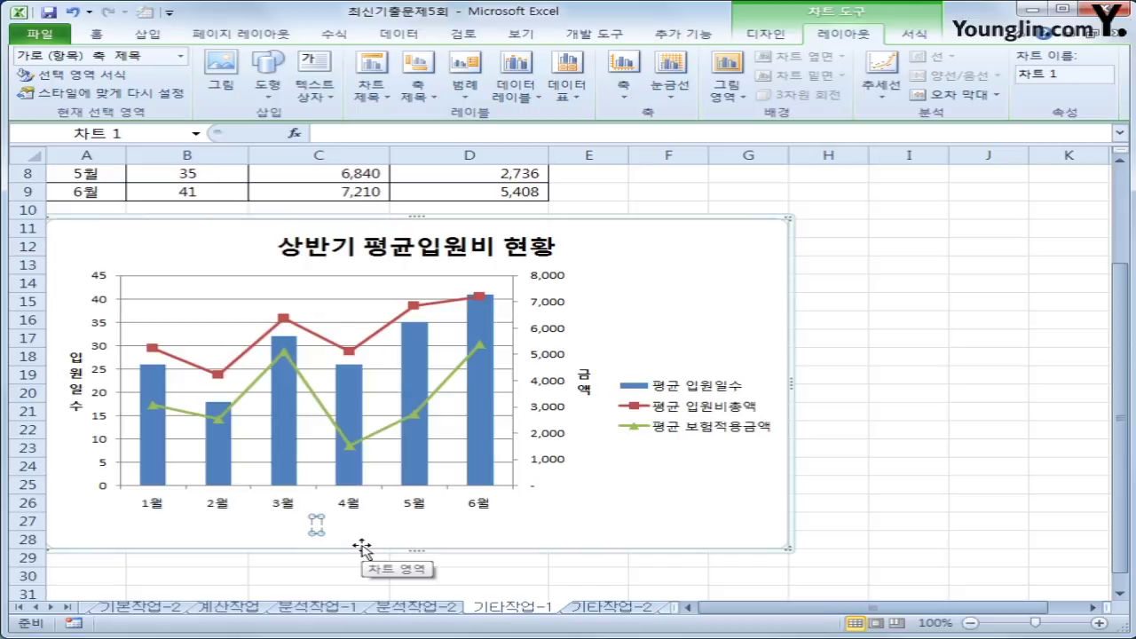
text(입원ㅇ)
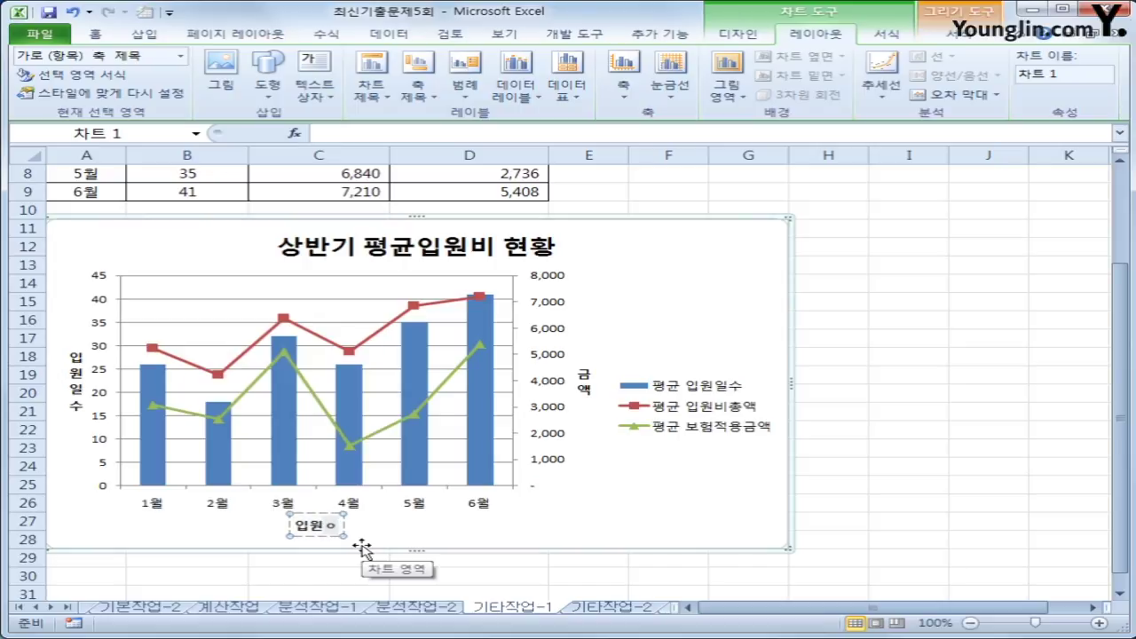
text(월)
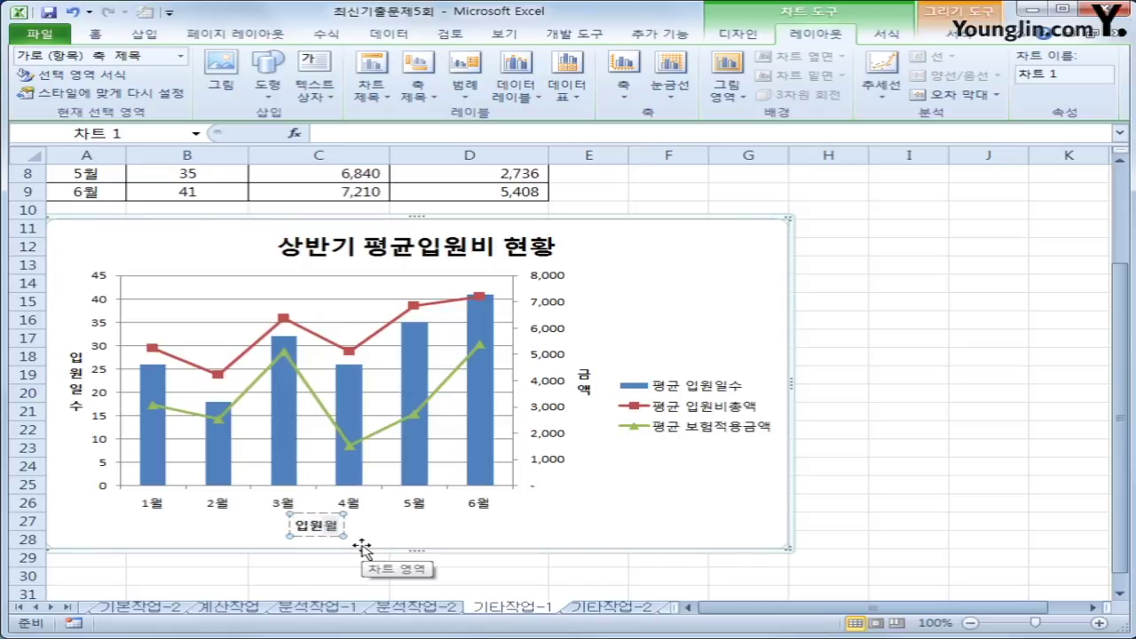
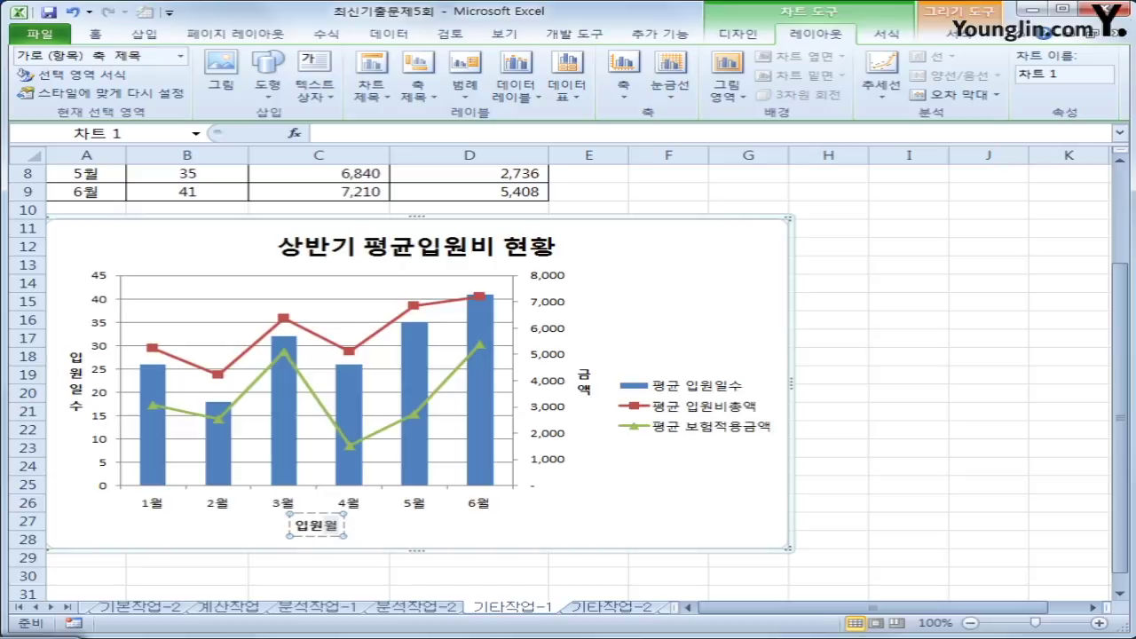
- Fix the chart's left value axis at minimum 0, maximum 50 and major unit 10
click(105, 328)
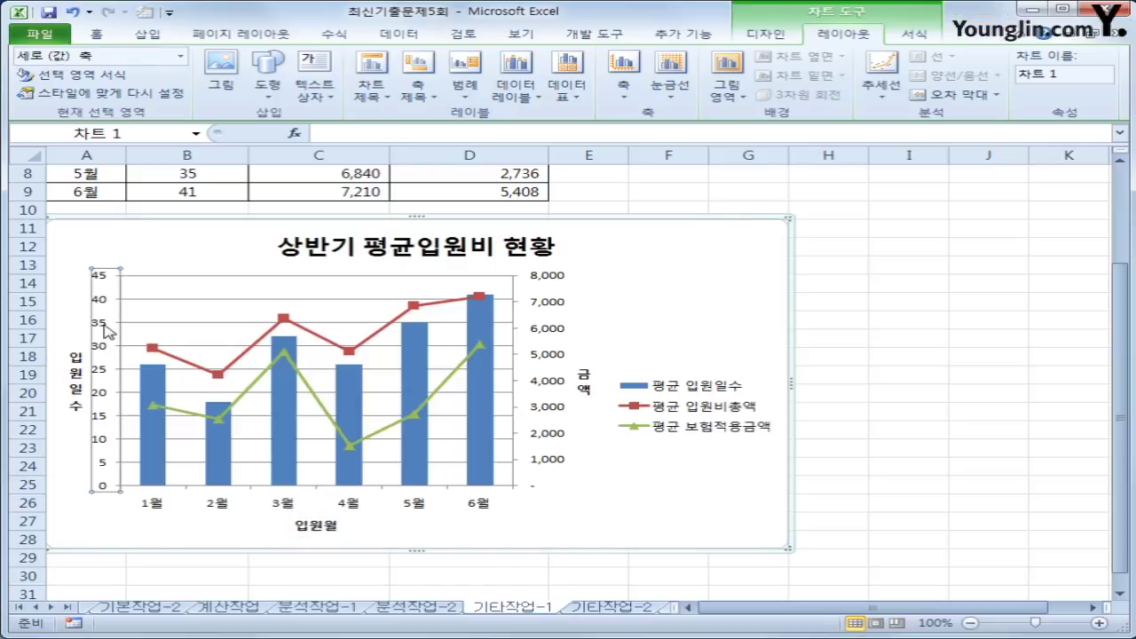
right_click(105, 328)
click(212, 502)
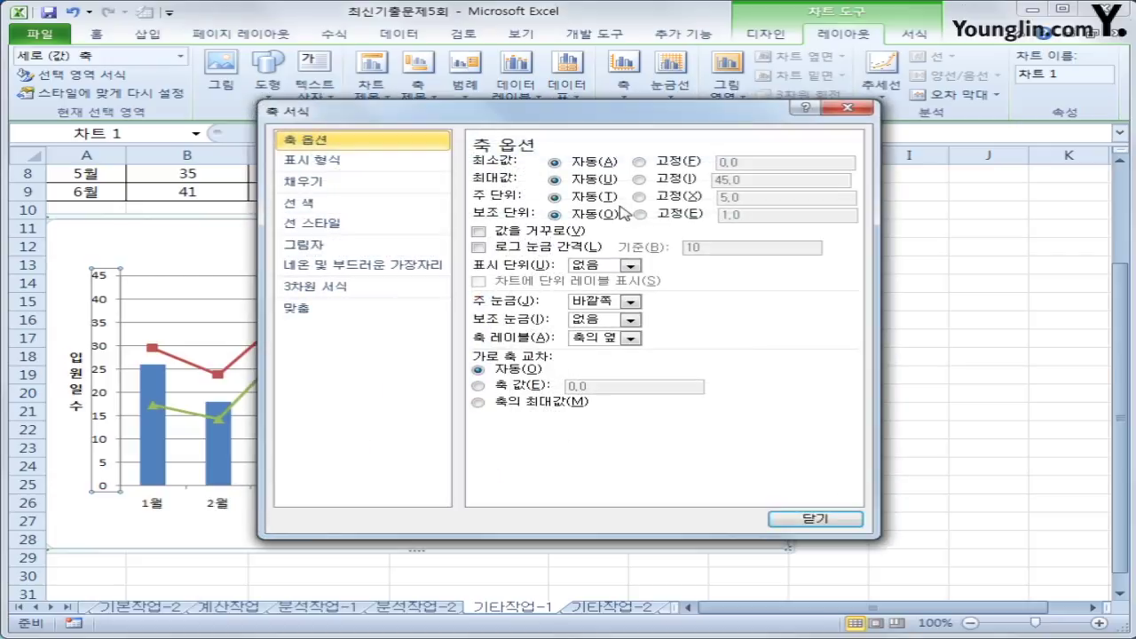
click(681, 164)
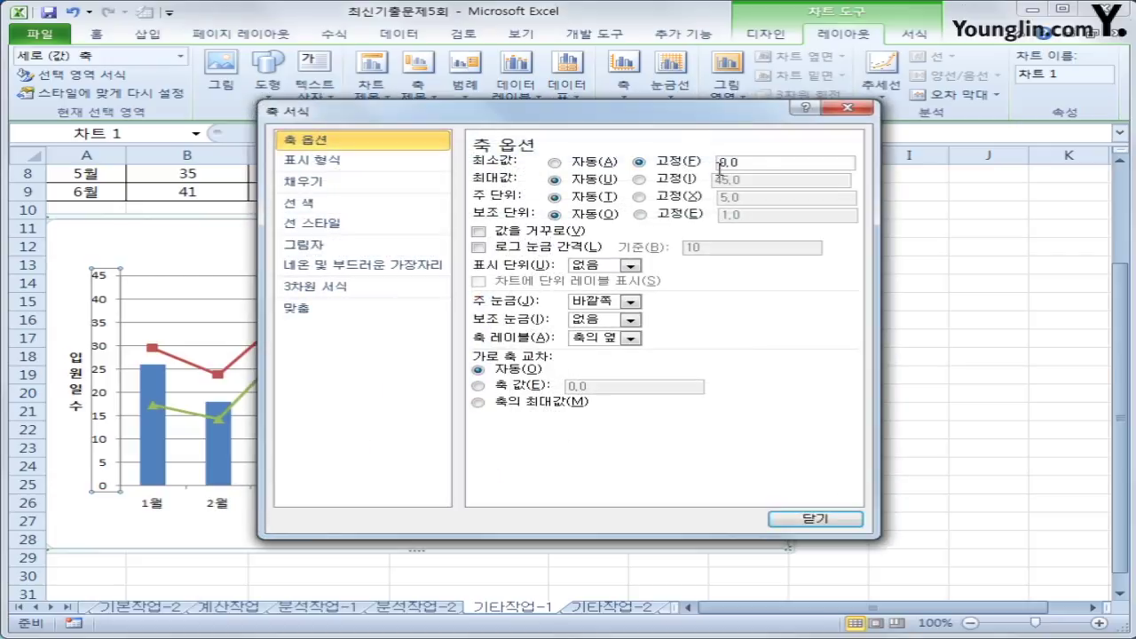
click(680, 181)
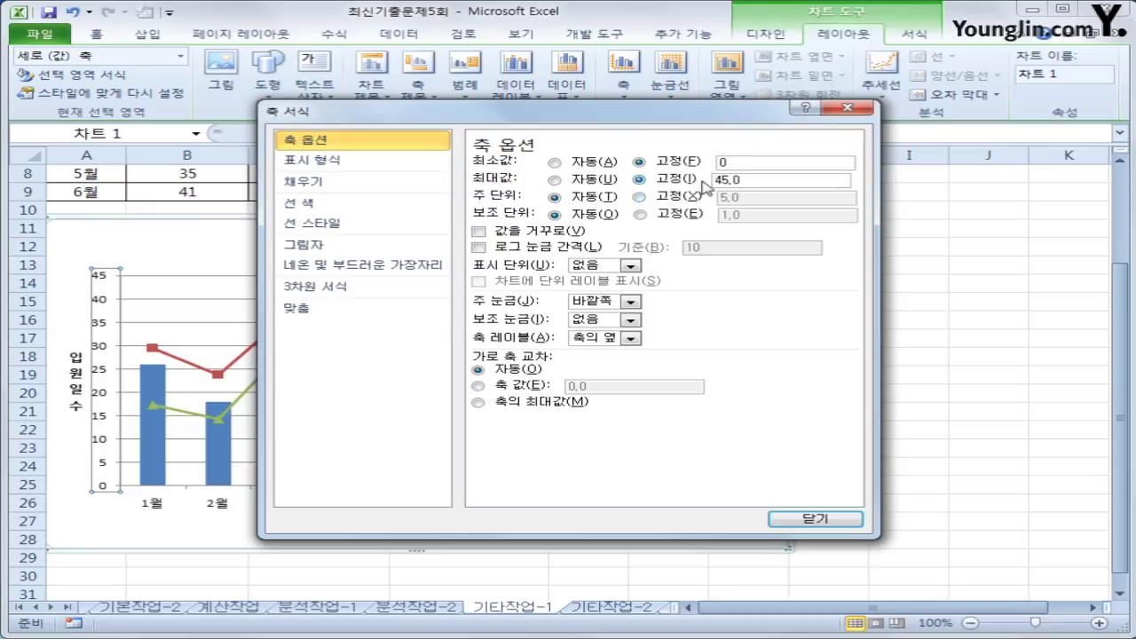
drag(773, 178, 686, 179)
text(50)
click(667, 196)
drag(754, 196, 646, 194)
text(10)
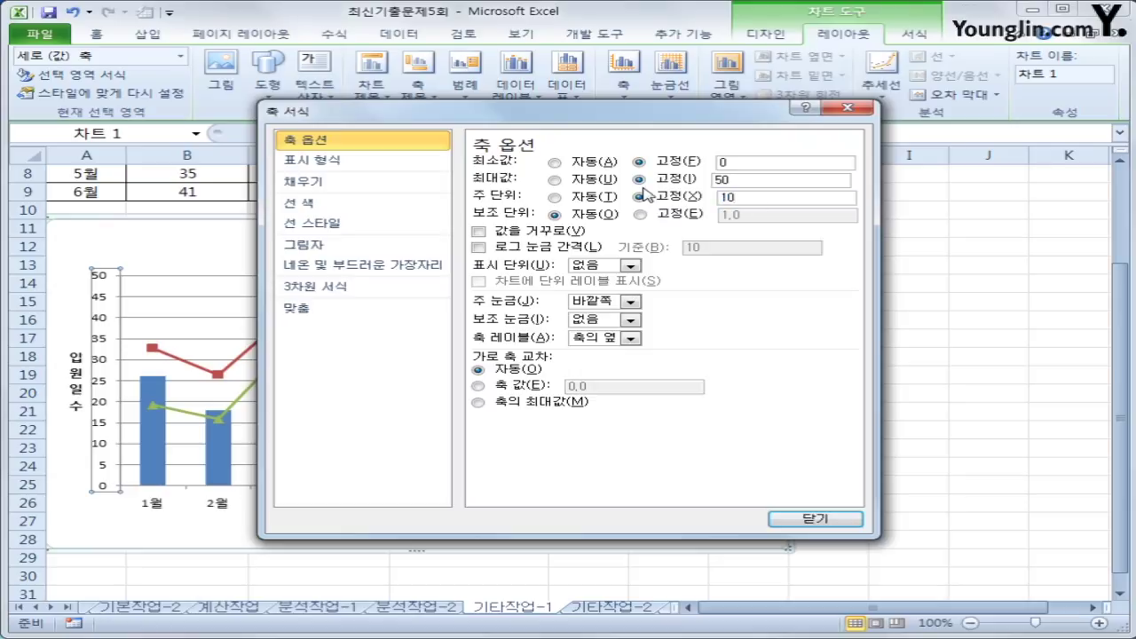
click(812, 518)
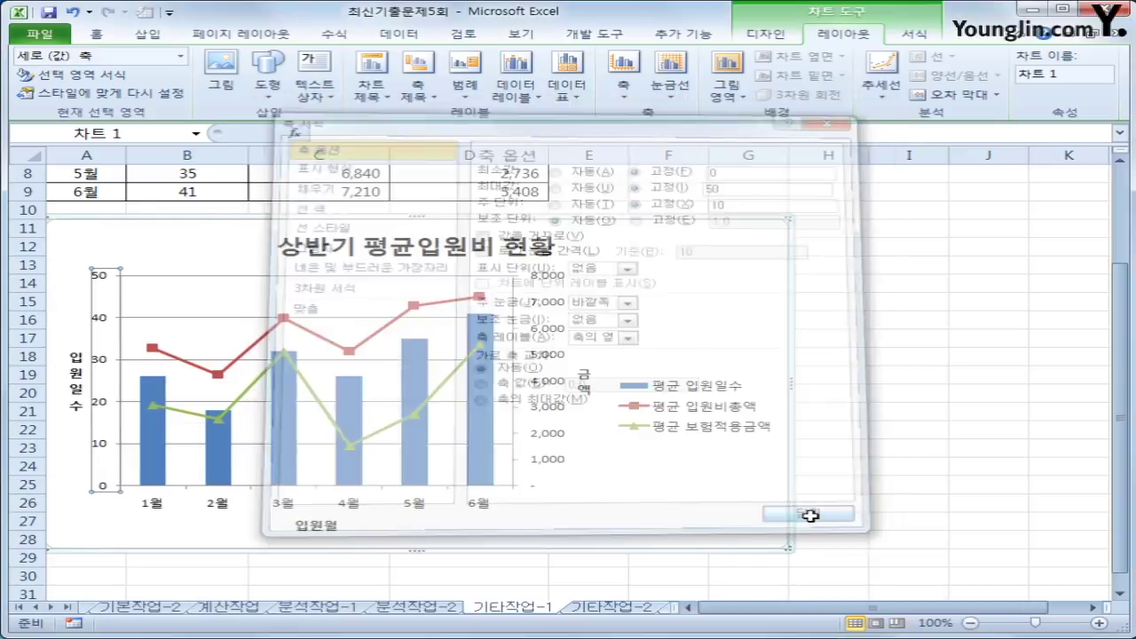
click(551, 360)
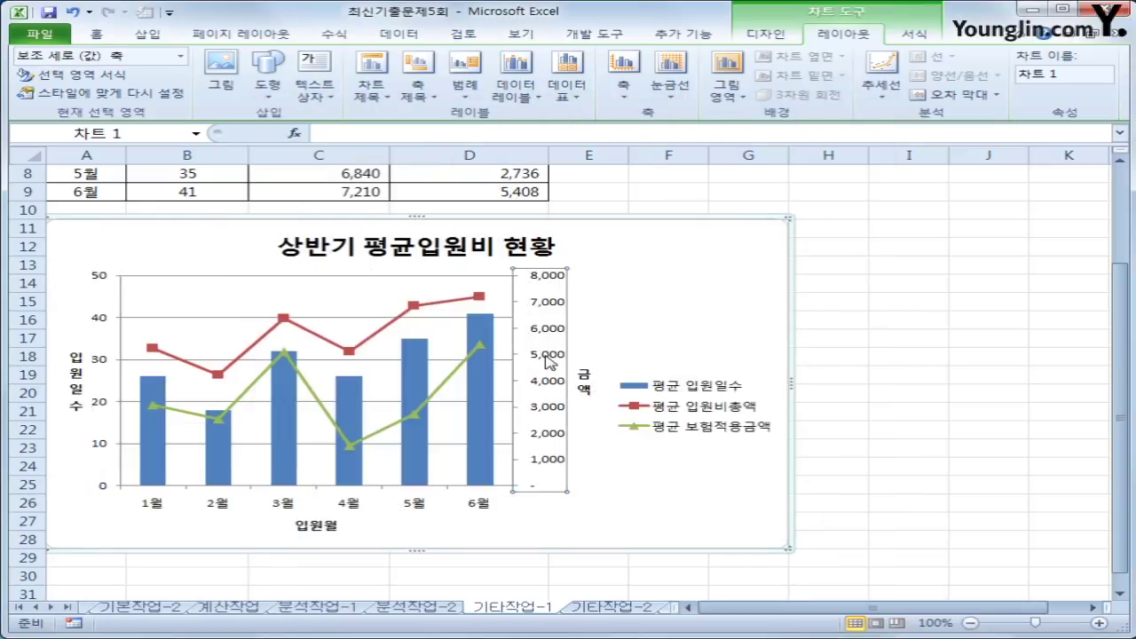
- Set the secondary amount axis to a fixed major unit of 2000, labelled 0 to 8,000
right_click(551, 360)
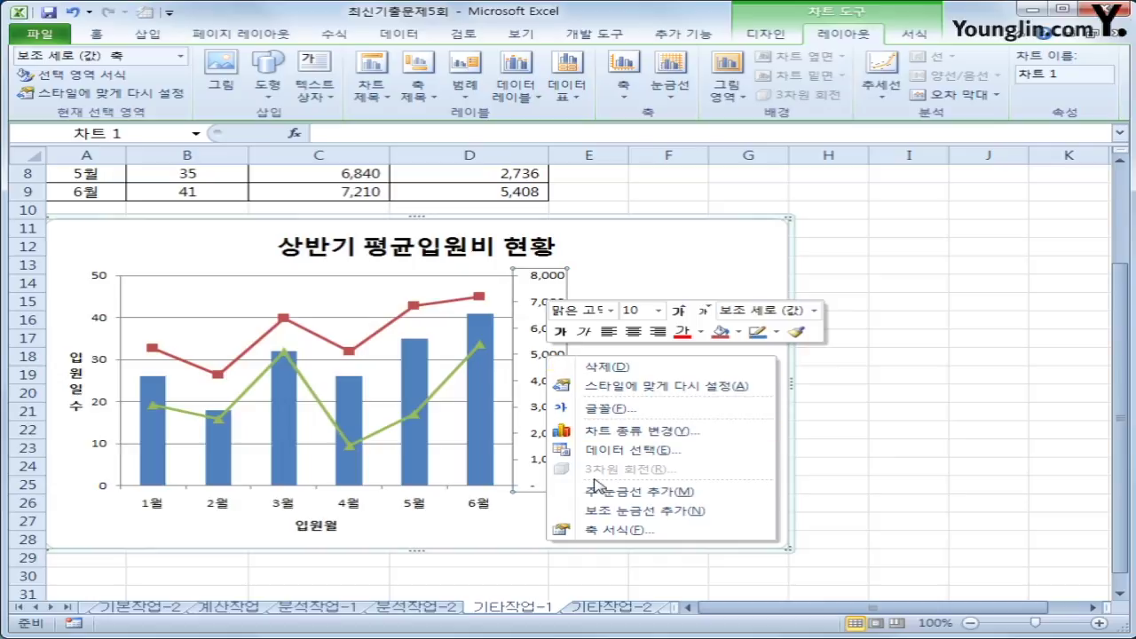
click(617, 530)
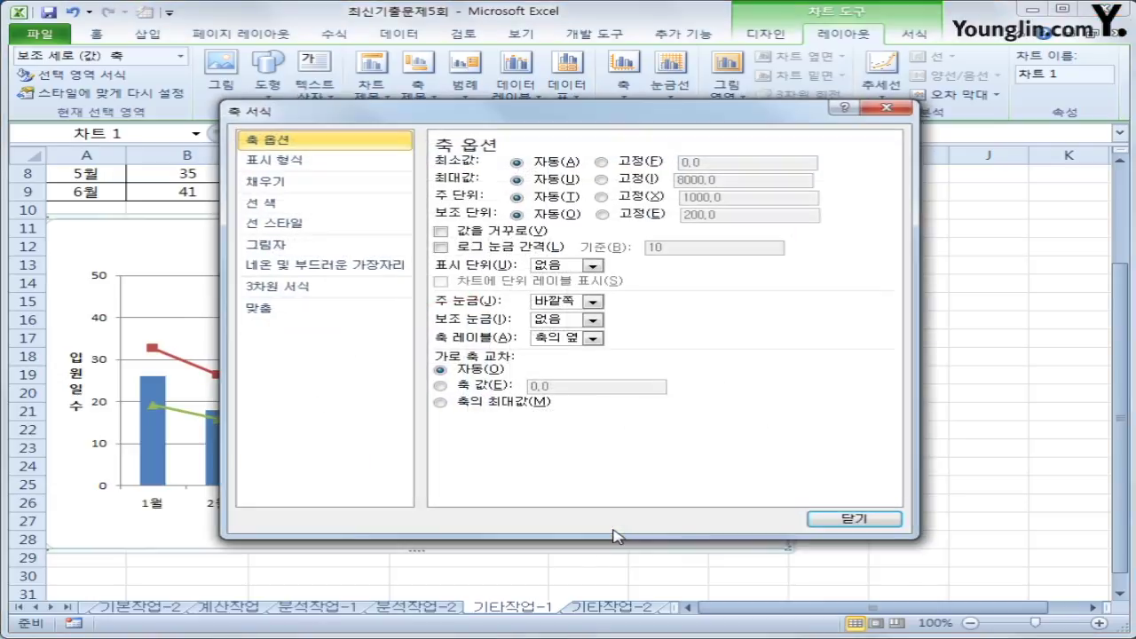
click(634, 200)
key(Tab)
text(2000)
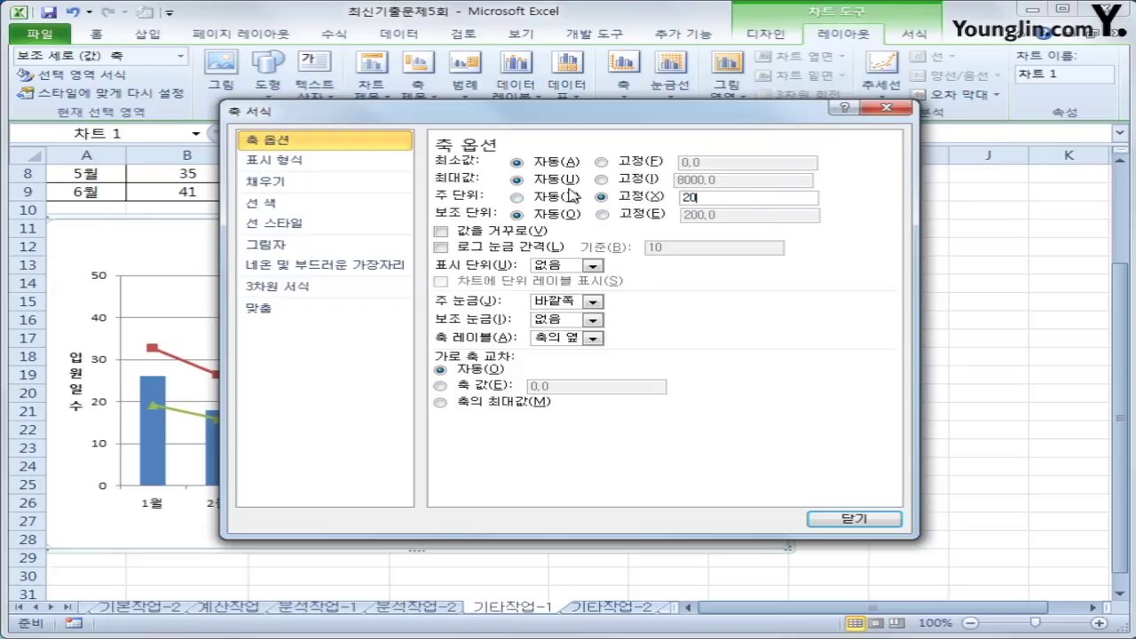
click(842, 522)
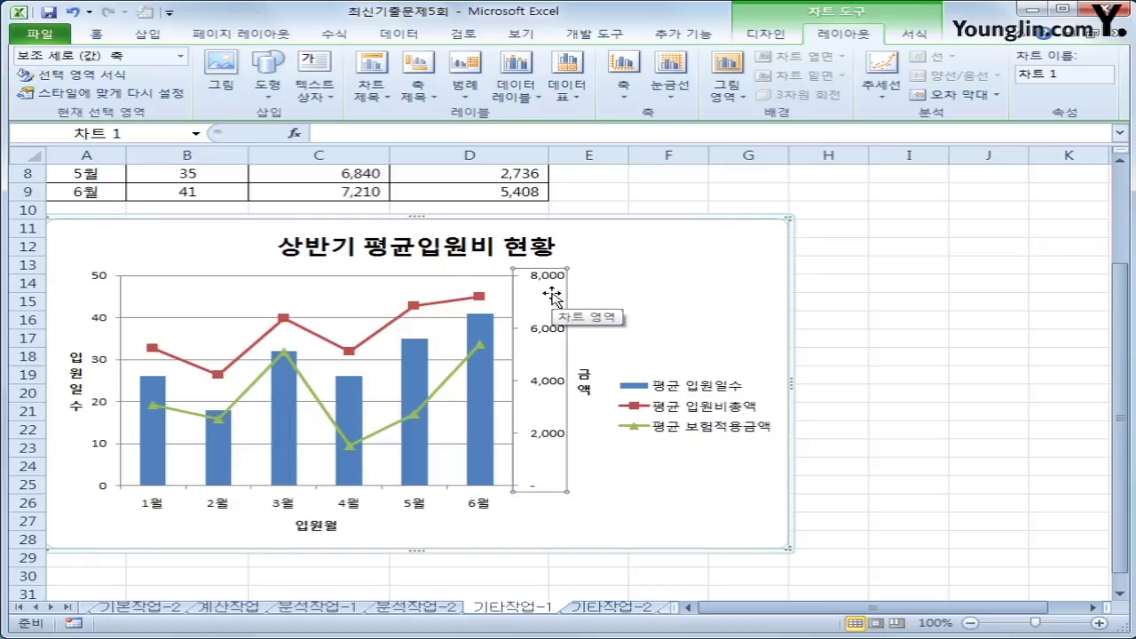
- Place the legend at the top and give the chart area rounded corners
click(485, 96)
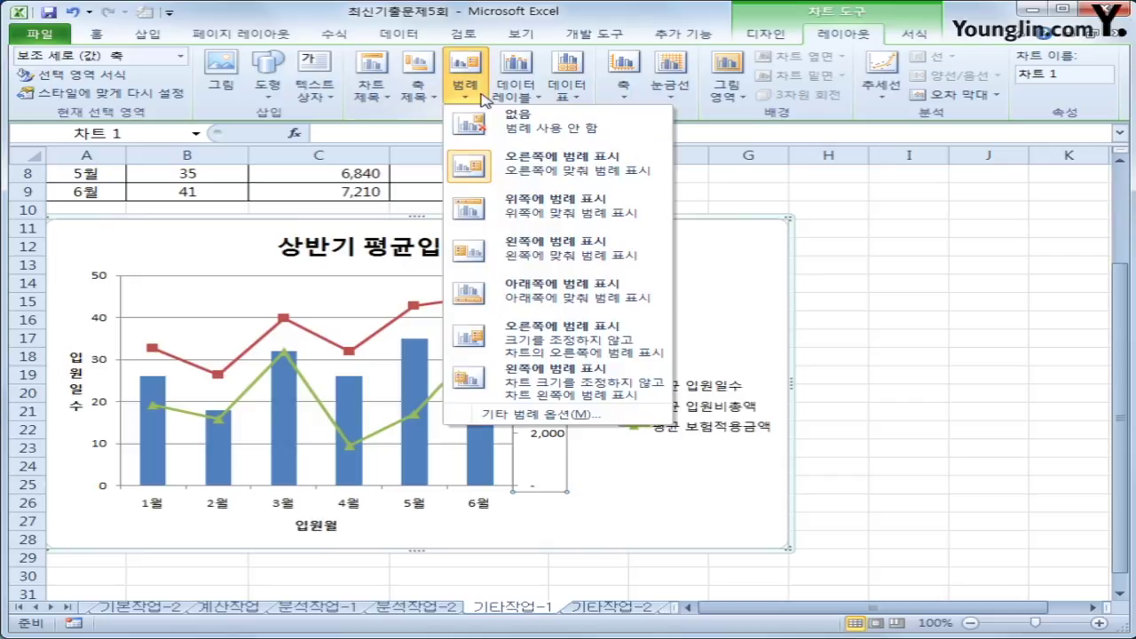
click(533, 213)
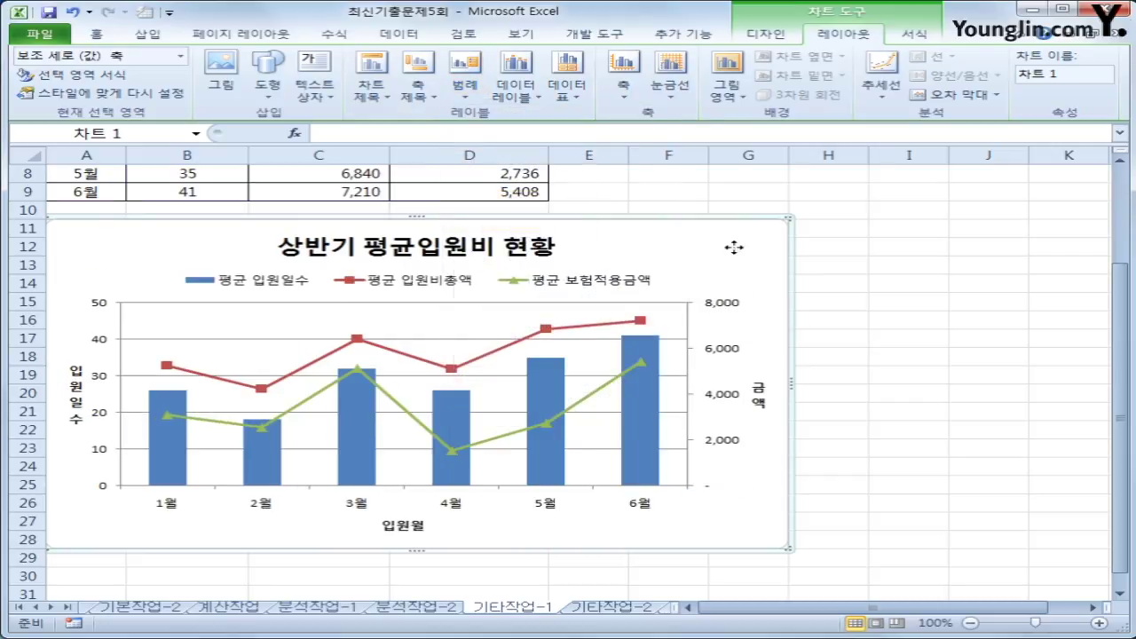
right_click(689, 484)
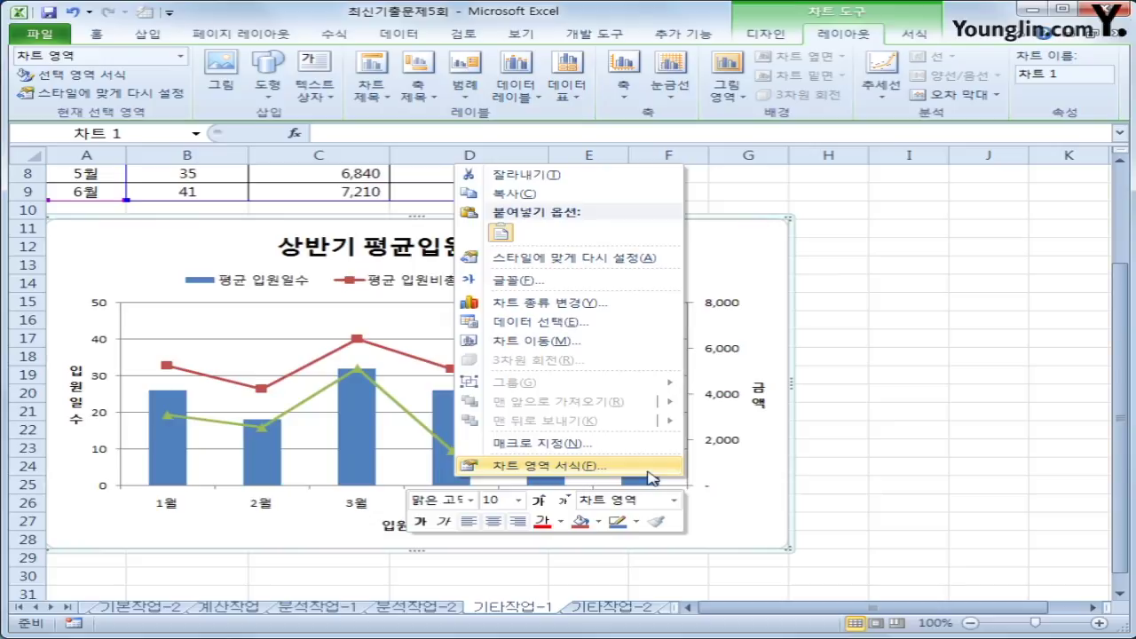
click(649, 471)
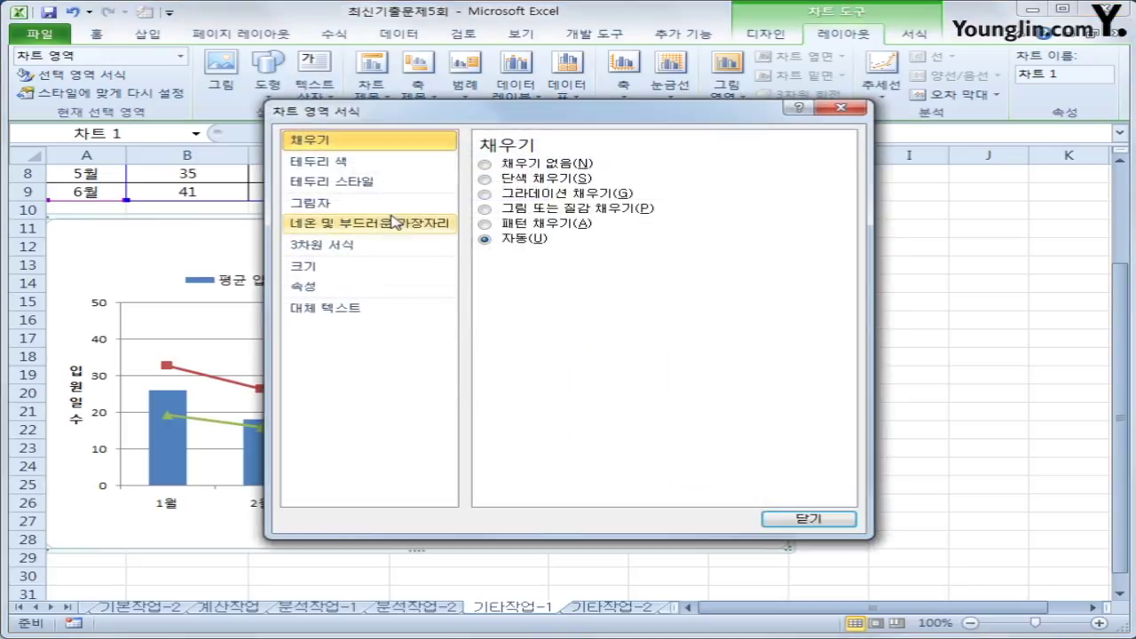
click(390, 191)
click(526, 334)
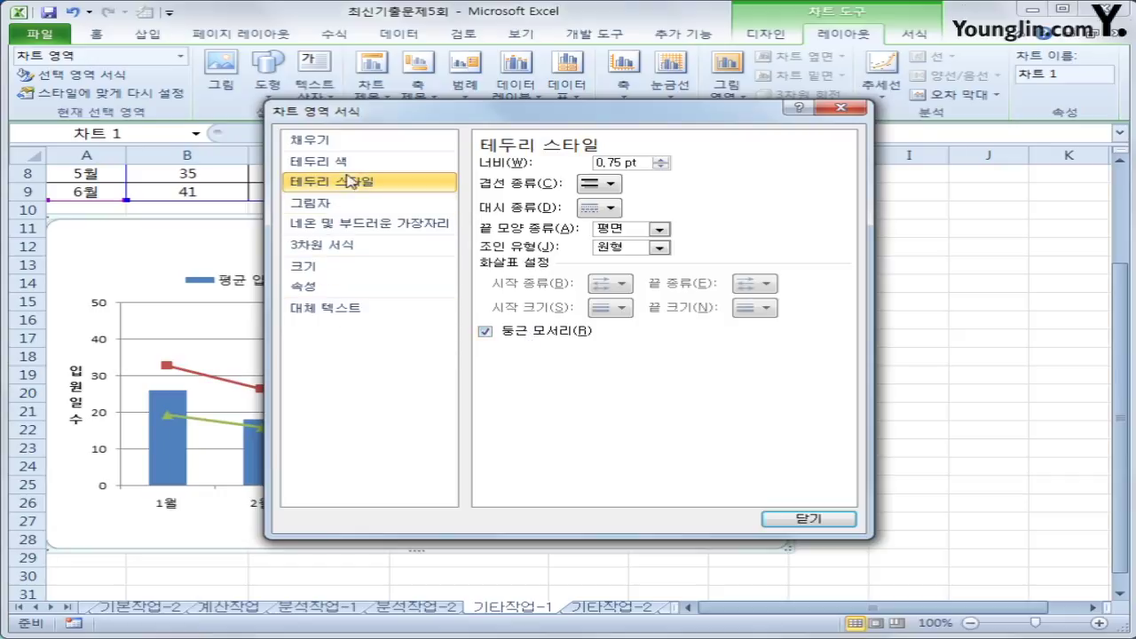
- Apply an outer shadow preset to the chart area
click(346, 208)
click(609, 166)
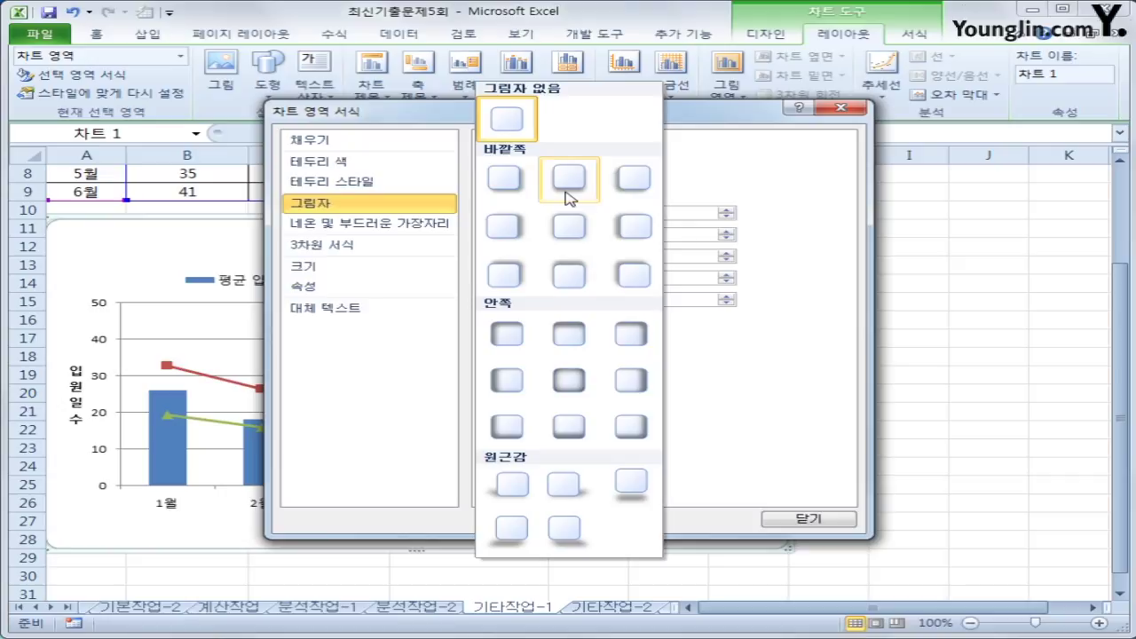
click(519, 195)
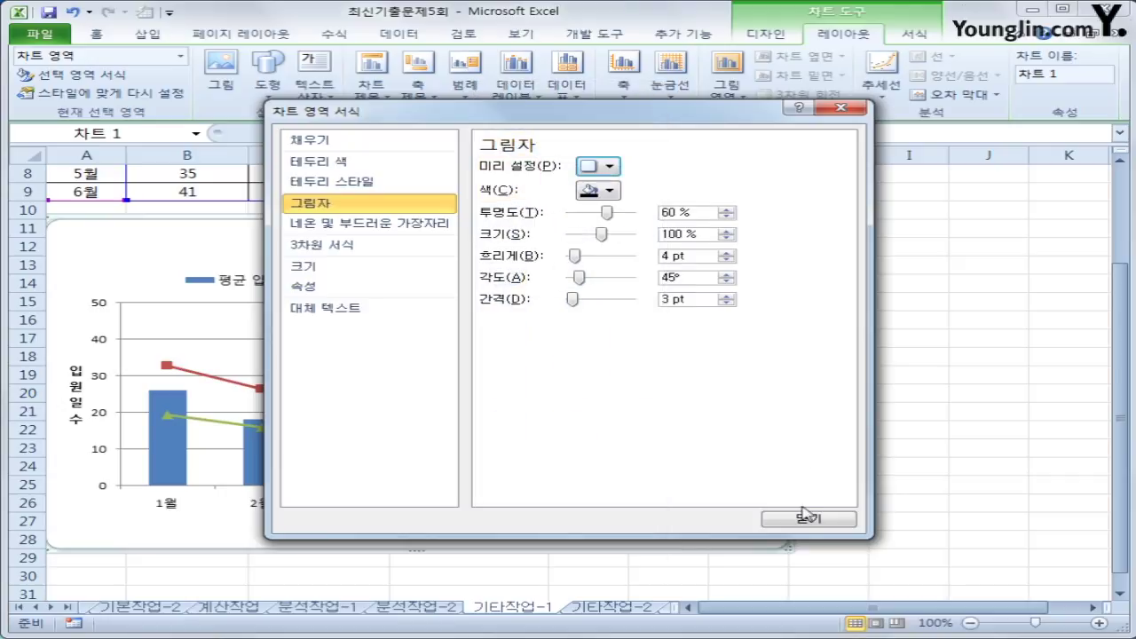
click(806, 519)
click(953, 546)
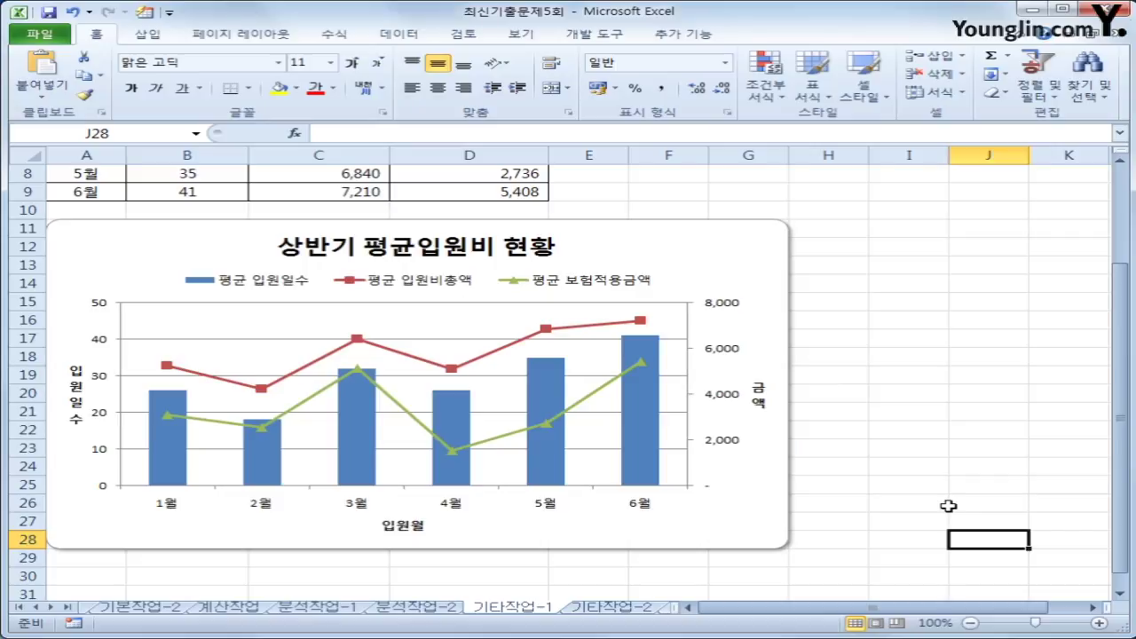
- On sheet 기타작업-2, make cmd환자등록_Click run 환자등록.Show
click(623, 611)
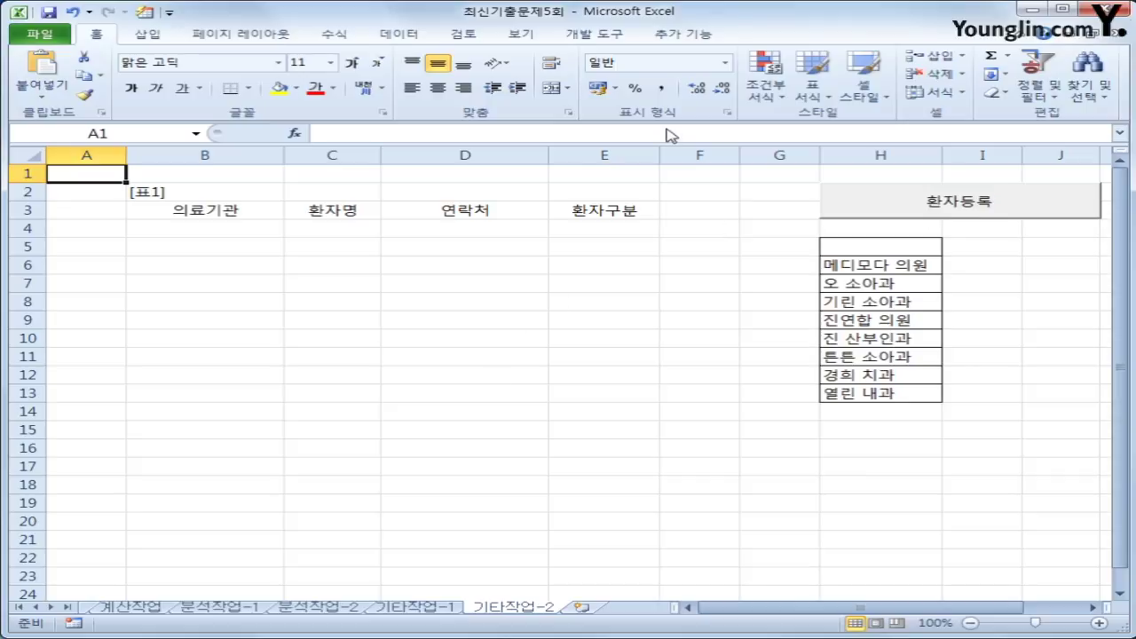
click(601, 41)
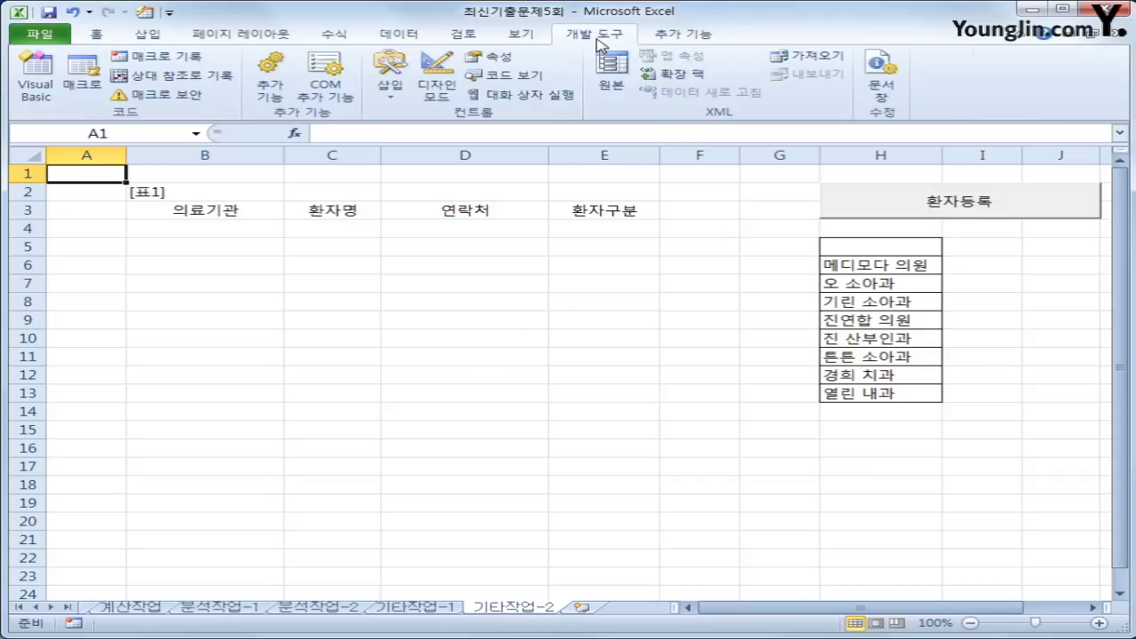
click(437, 78)
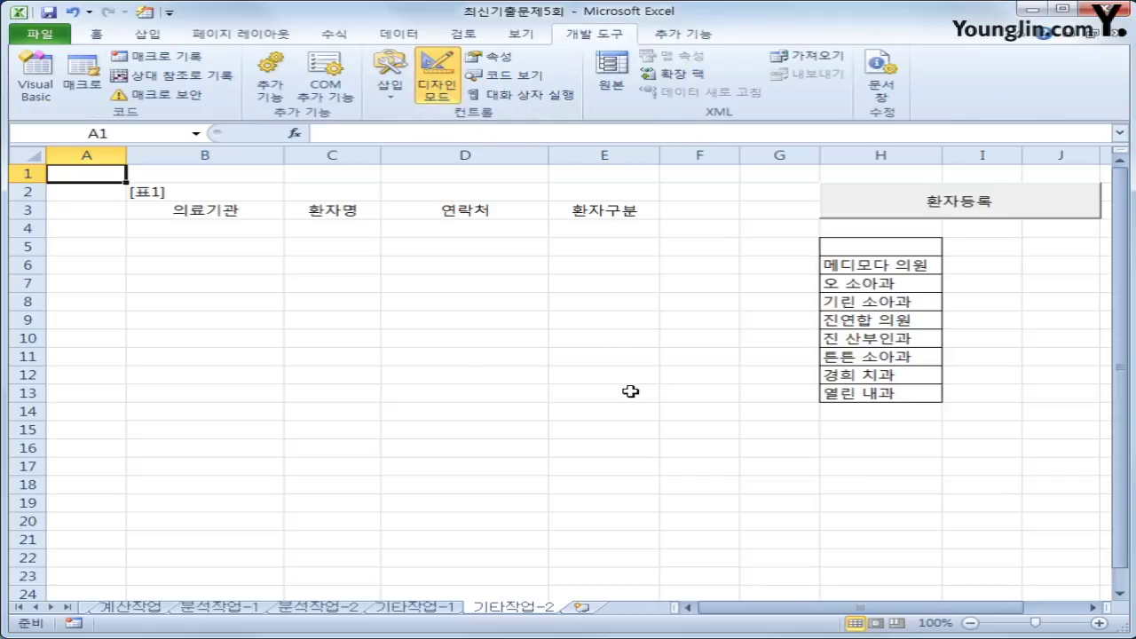
double_click(858, 201)
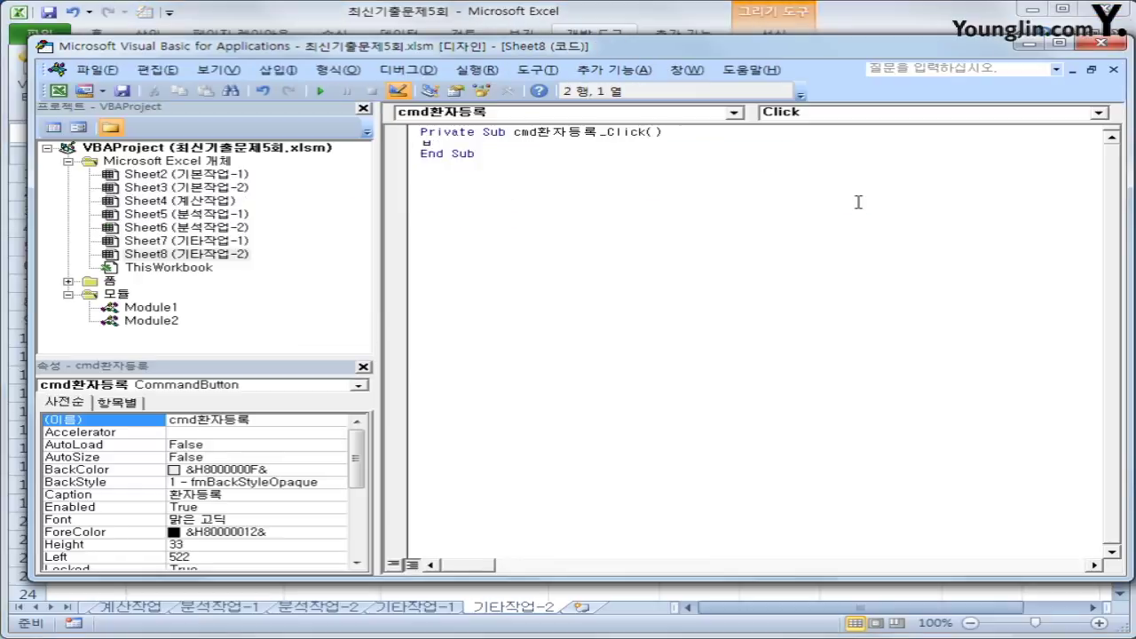
key(Tab)
text(환자등록.)
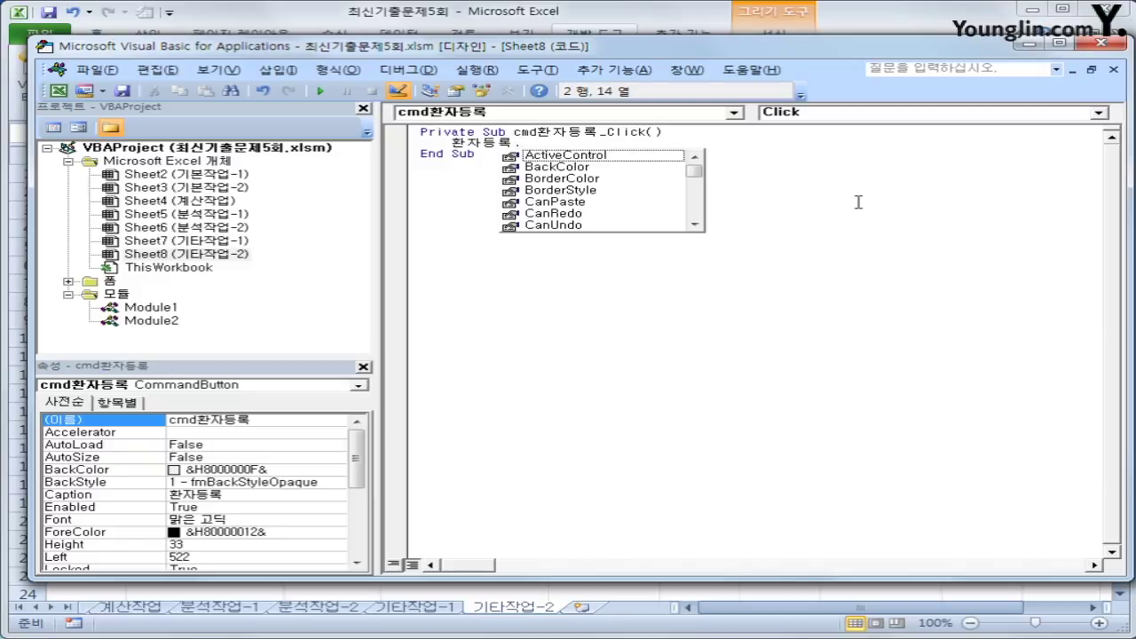
text(Show)
key(Down)
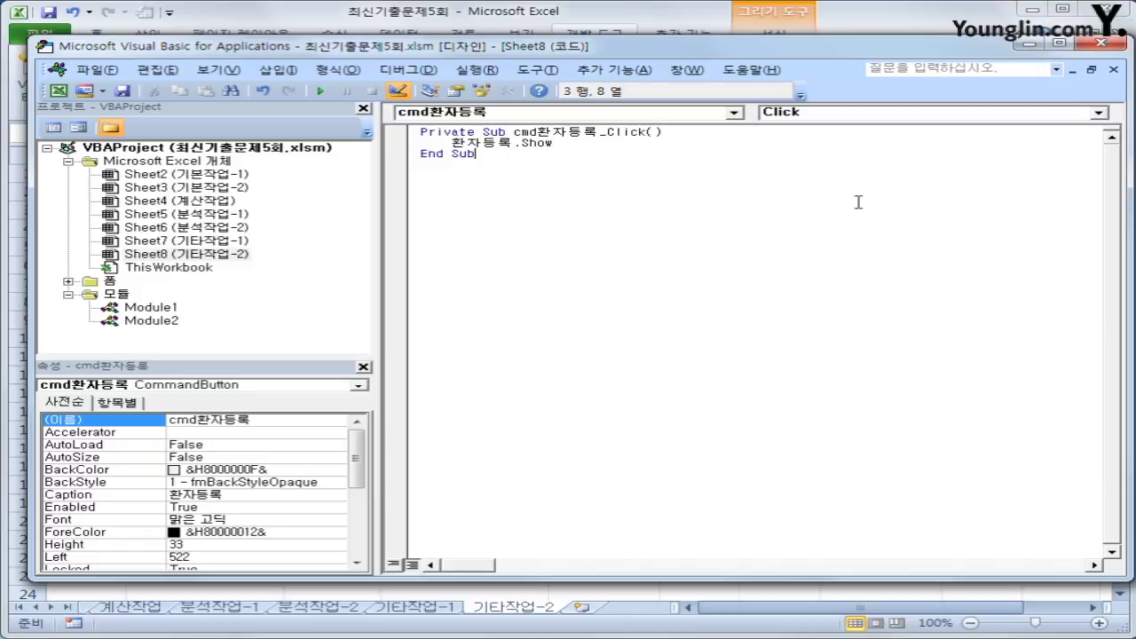
double_click(109, 280)
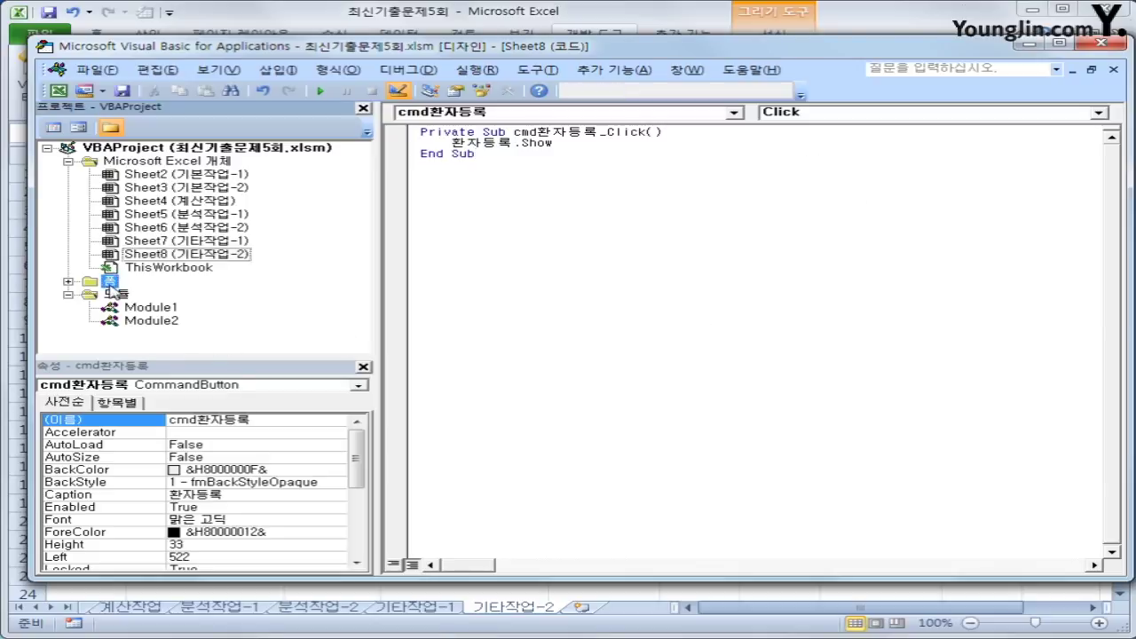
- Add a UserForm_Initialize procedure setting lst의료기관.RowSource = "H6:H13"
double_click(151, 294)
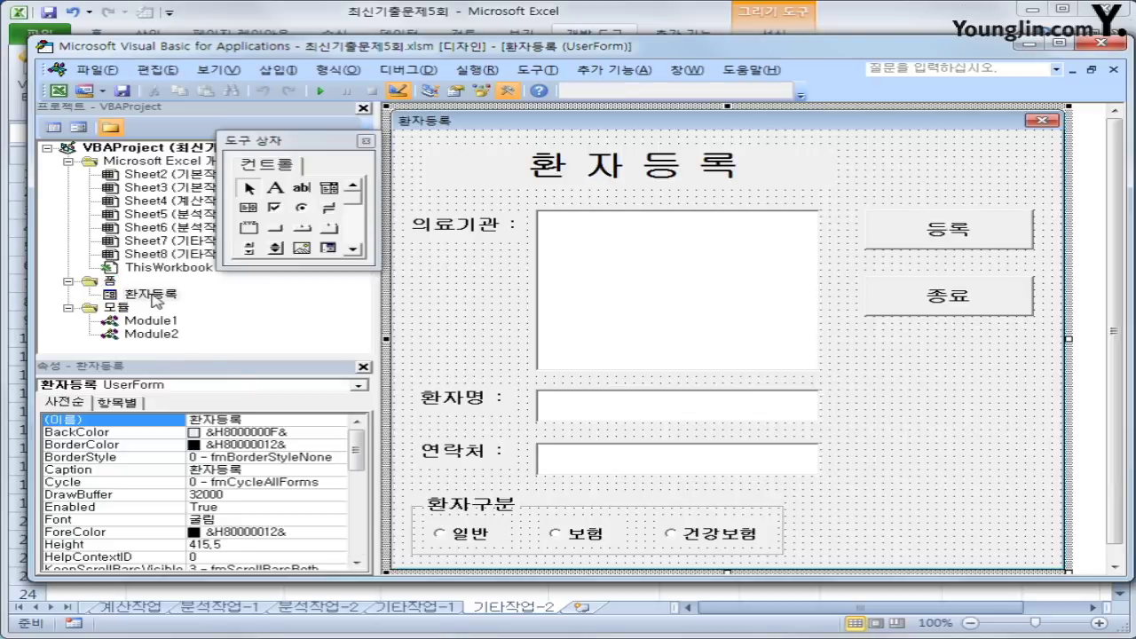
click(55, 127)
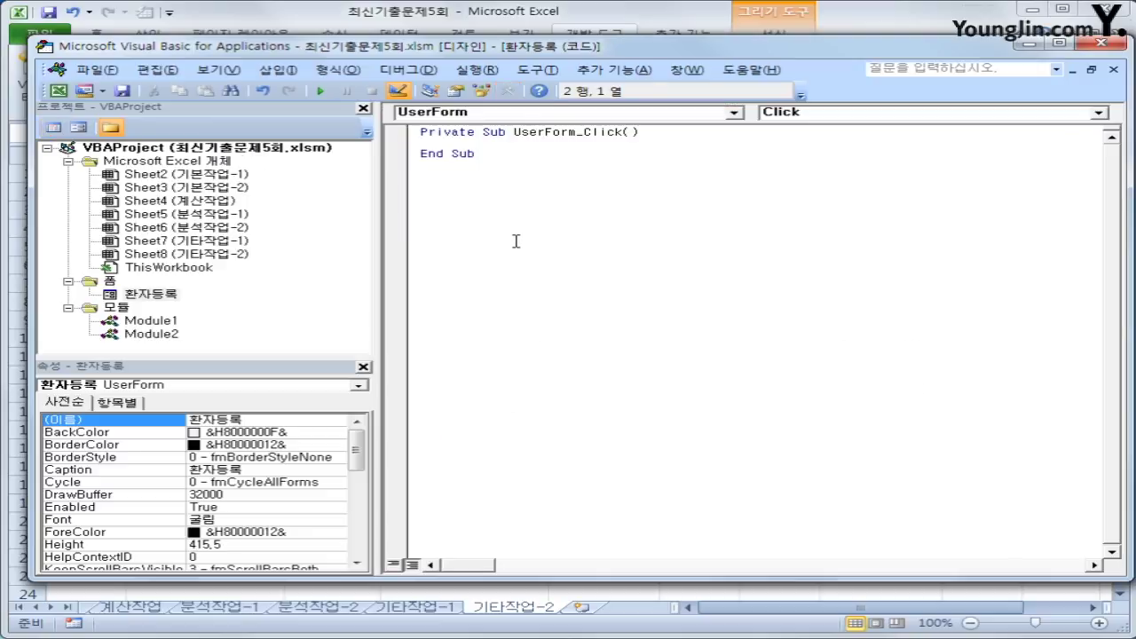
click(809, 114)
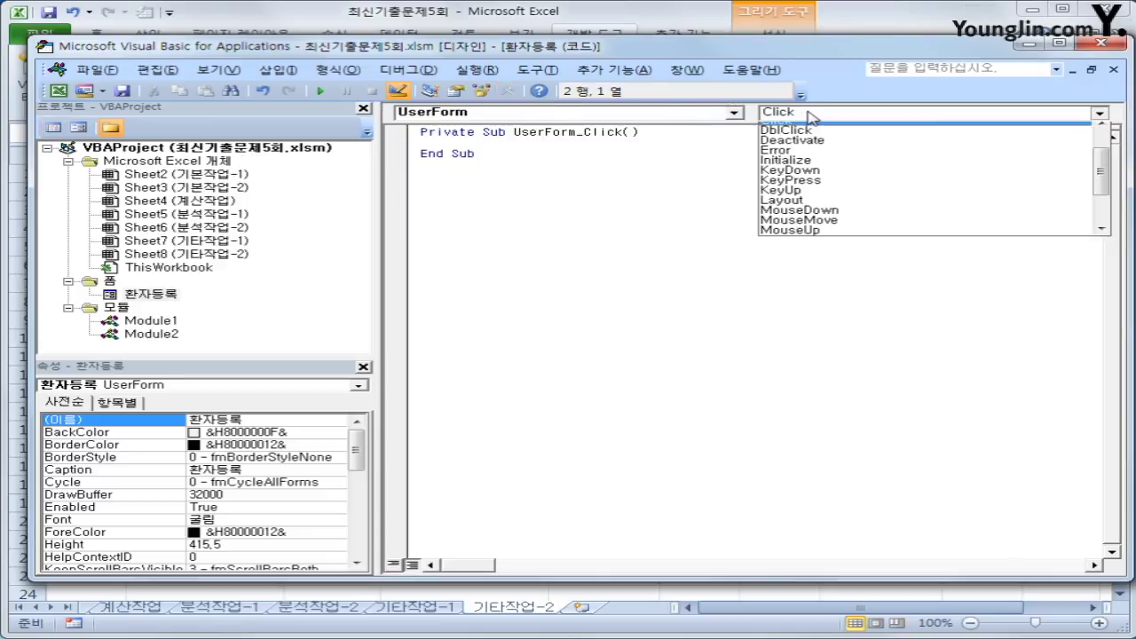
click(813, 170)
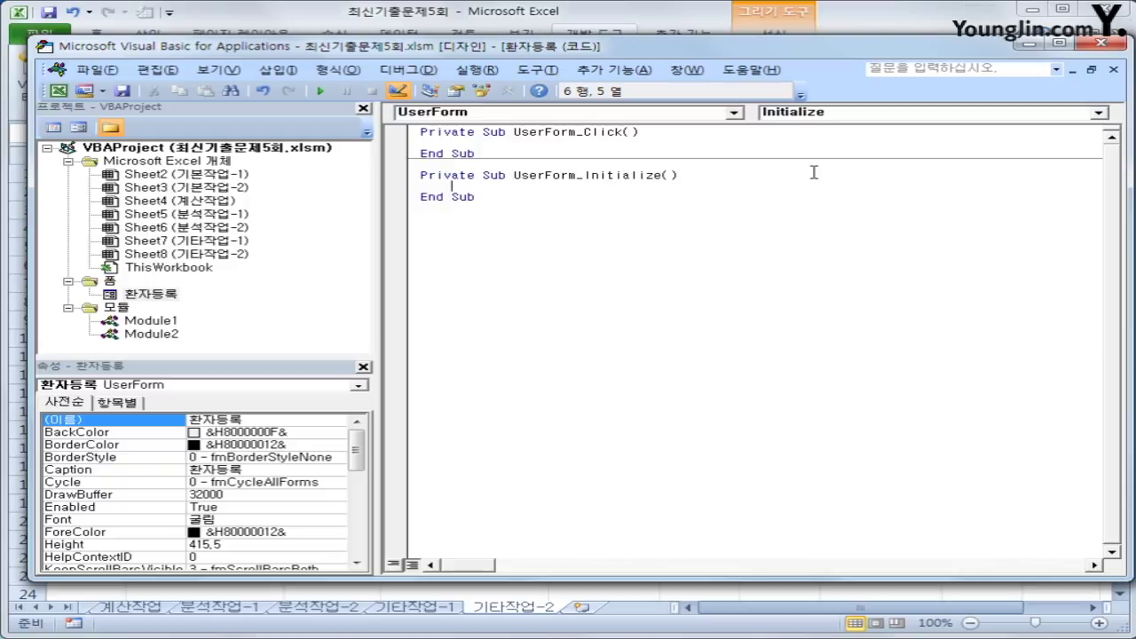
text(lst의로기가)
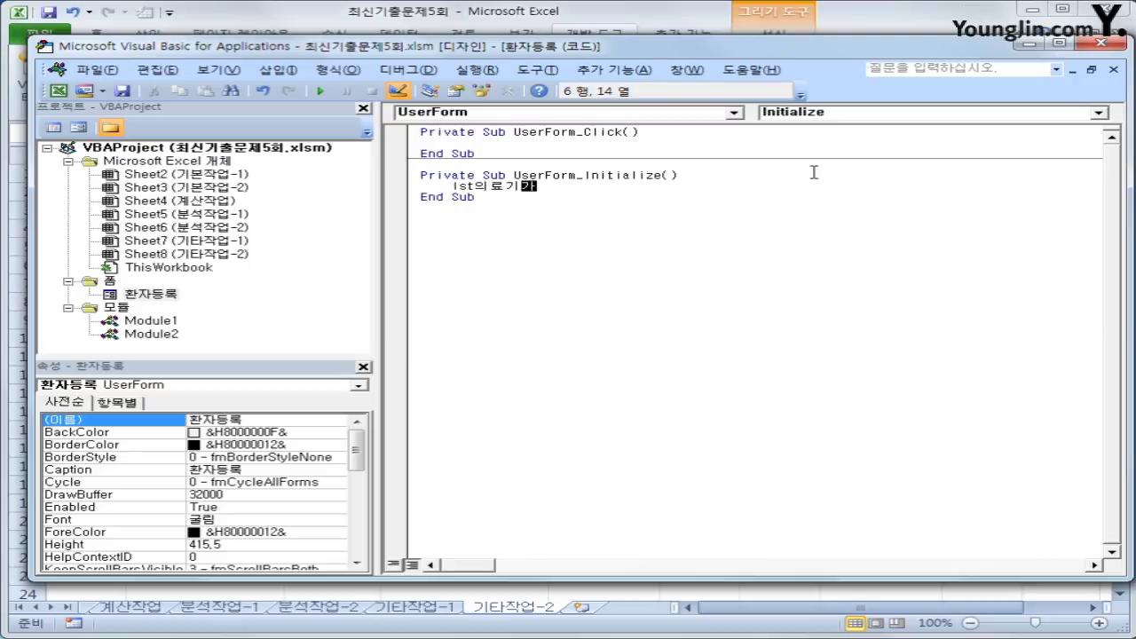
text(관.)
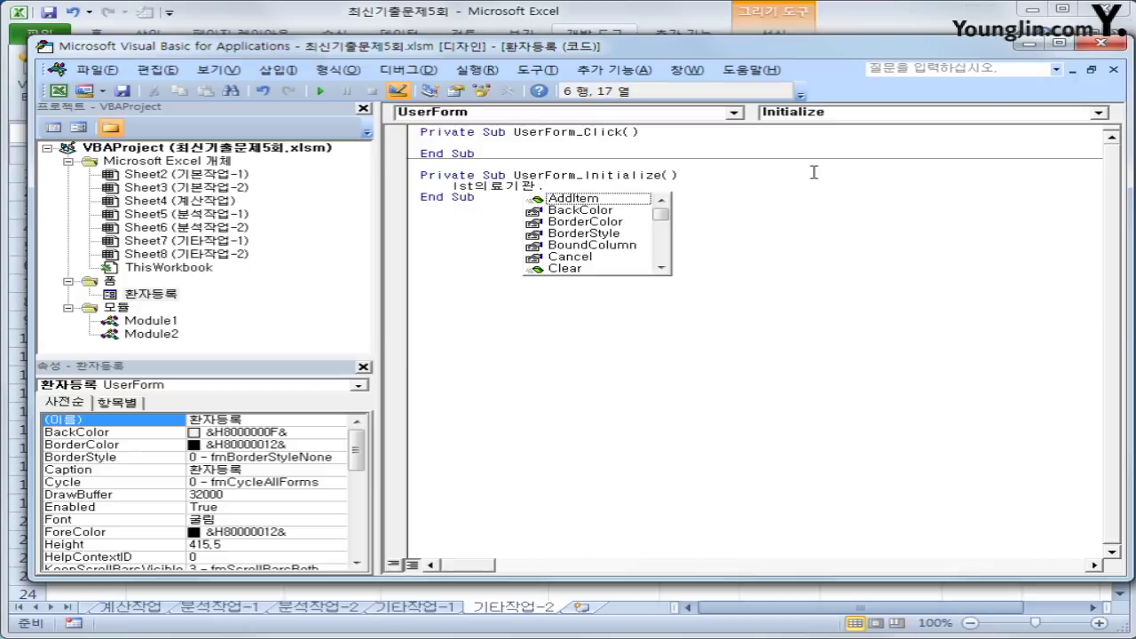
text(ㄱ)
key(BackSpace)
text(RowSource )
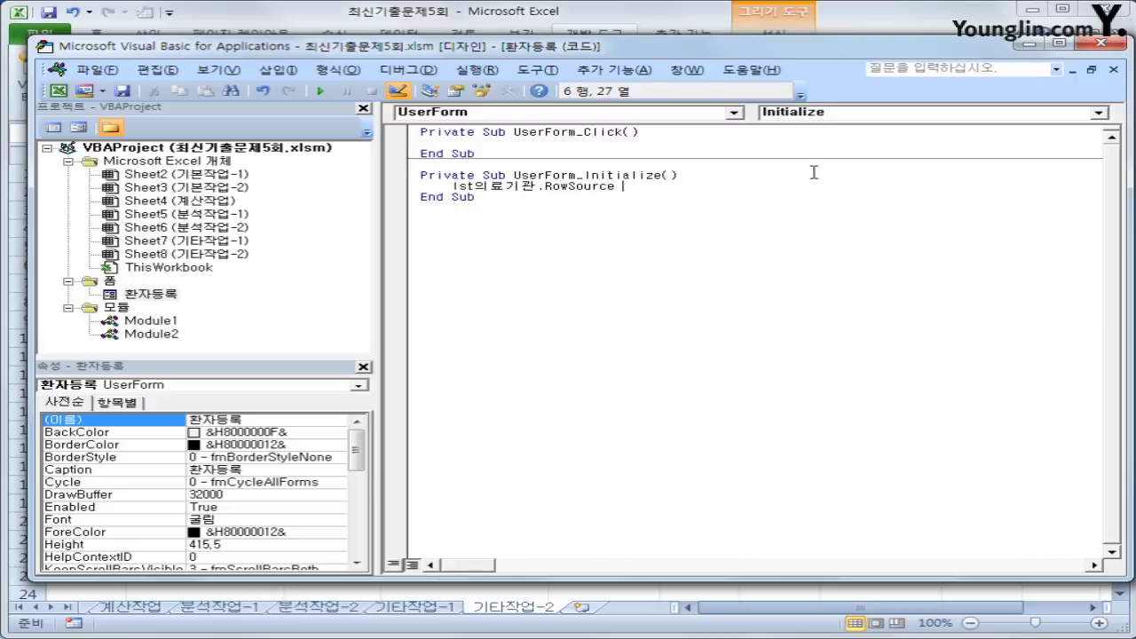
text(= "H6:H13")
- Add the line opt건강보험 = True, then return to the sheet
key(Return)
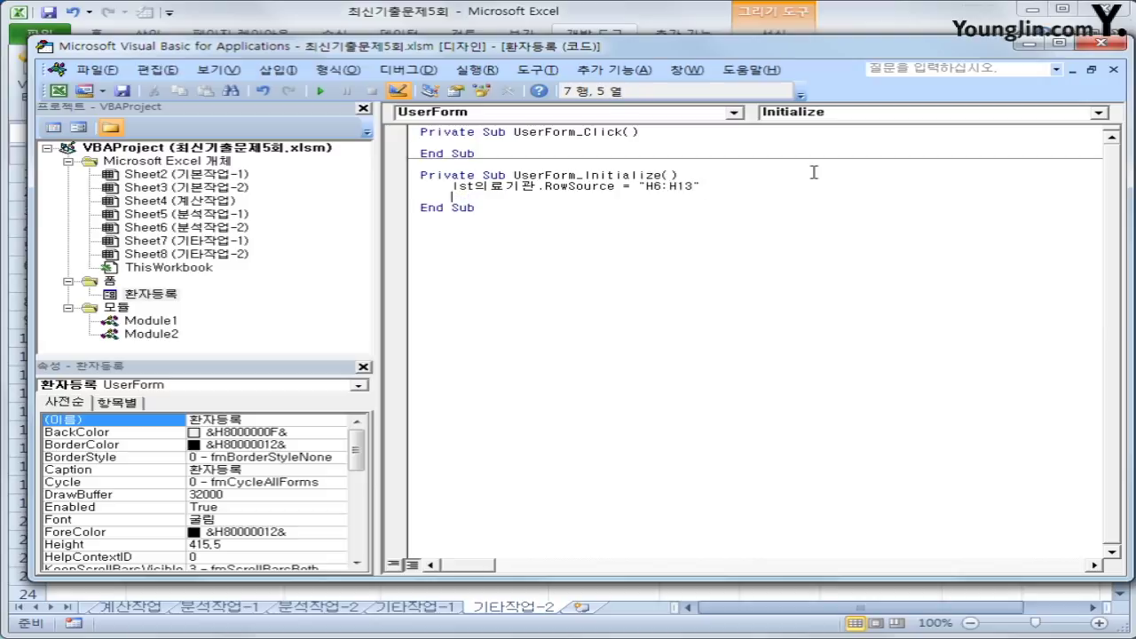
text(opt건가강보험 =)
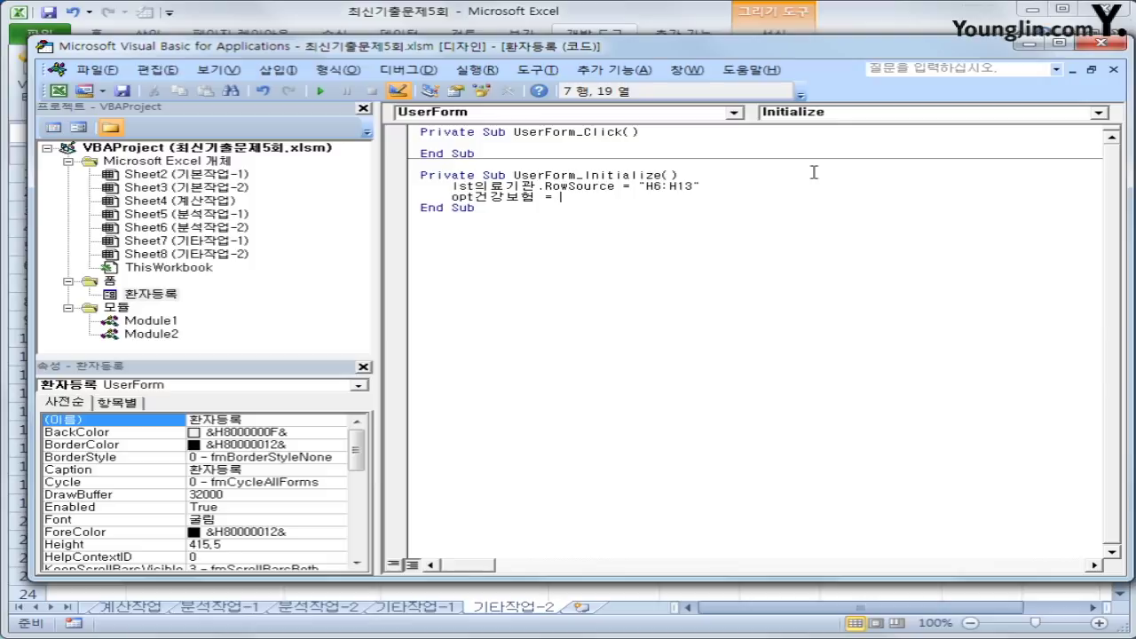
text(tru)
key(BackSpace)
key(BackSpace)
text(rue)
key(Down)
click(1099, 43)
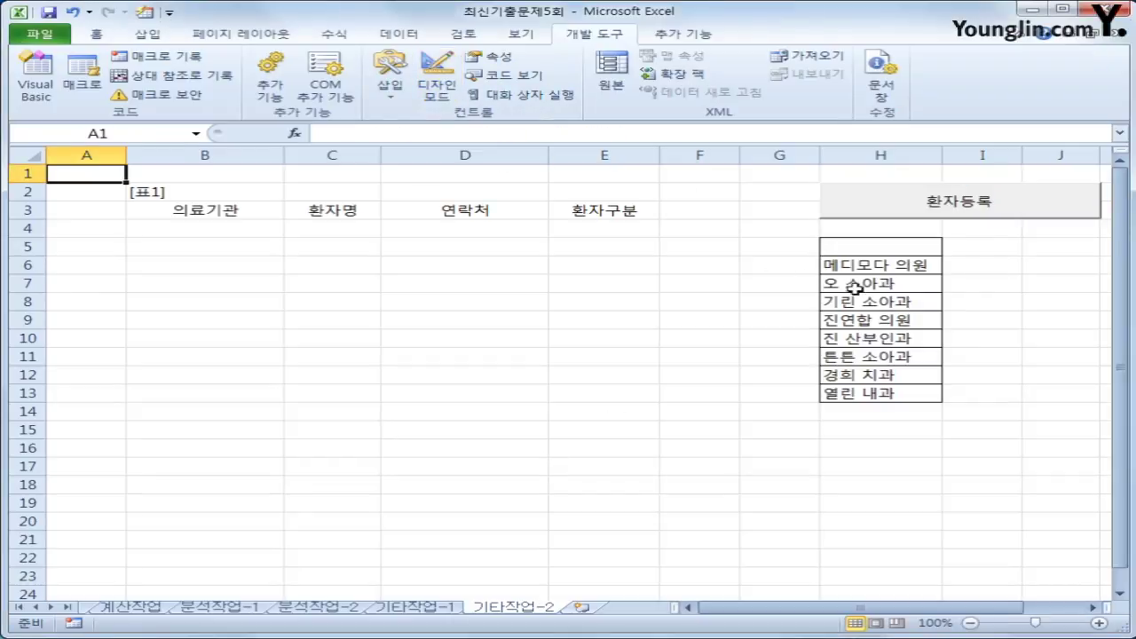
- Test-run the 환자등록 form, then close it
click(938, 213)
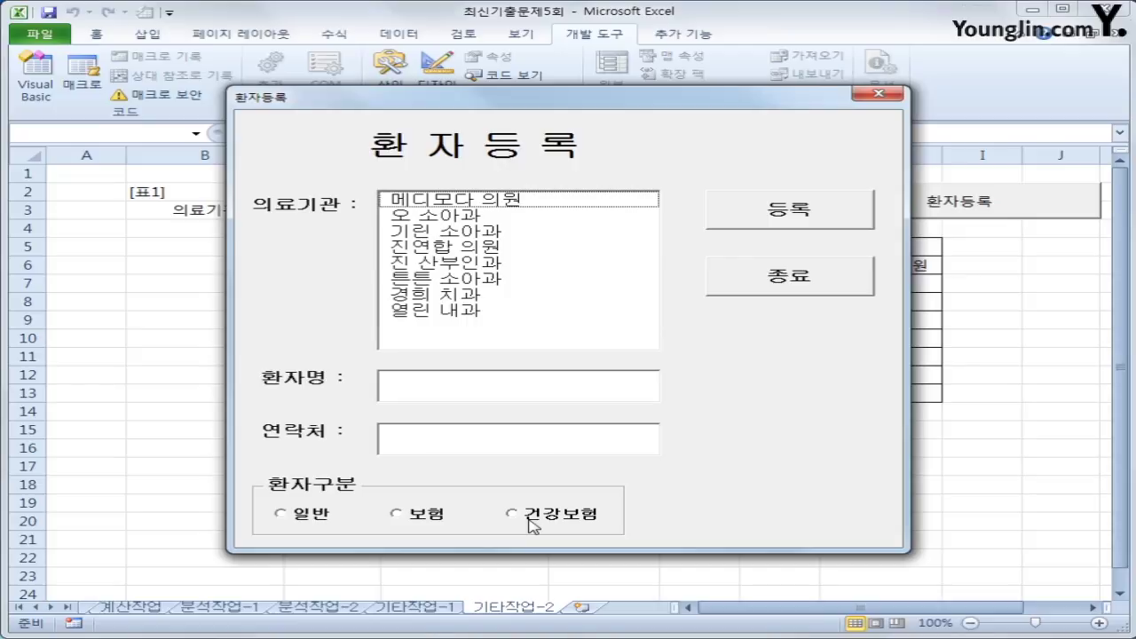
click(795, 279)
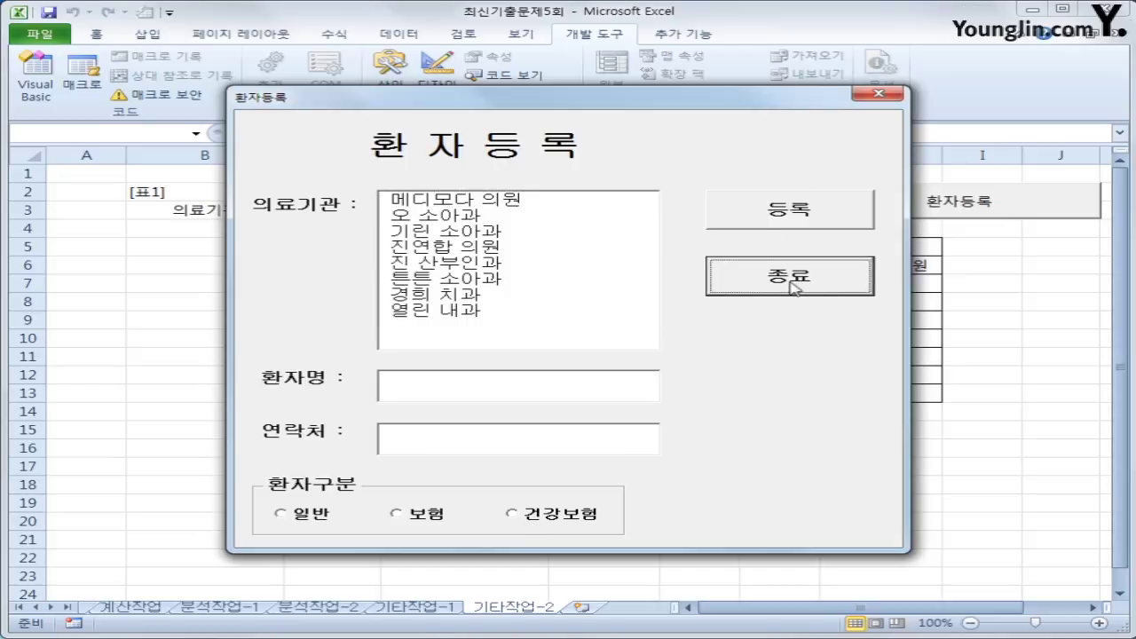
click(871, 111)
- Check the option's name in the designer and correct opt건강보험 to opt건강 in Initialize
click(36, 80)
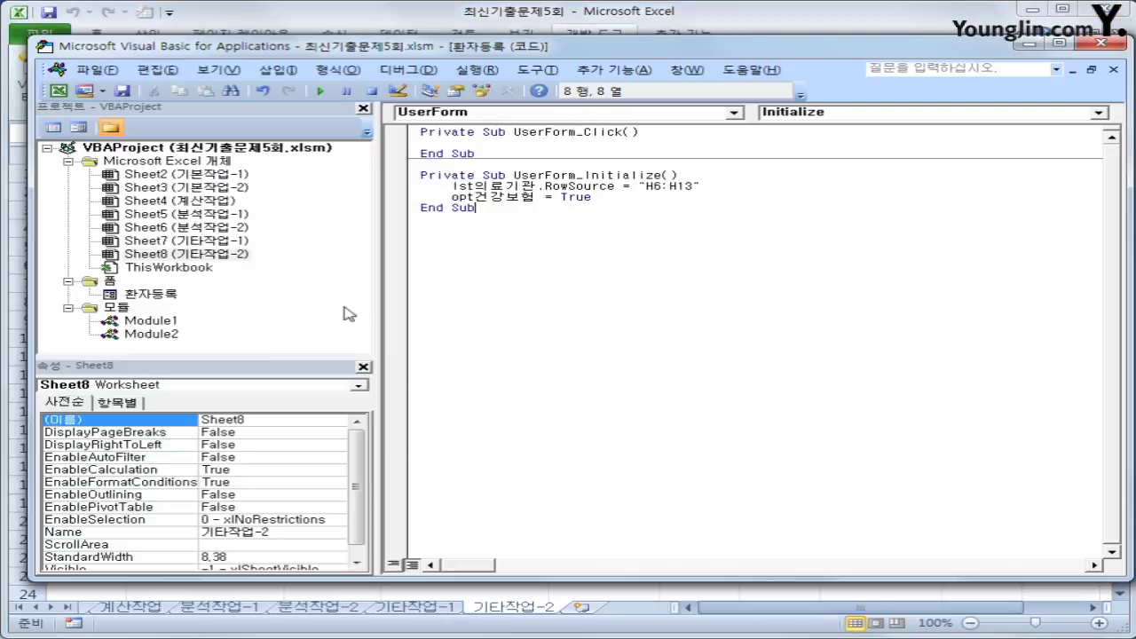
click(658, 198)
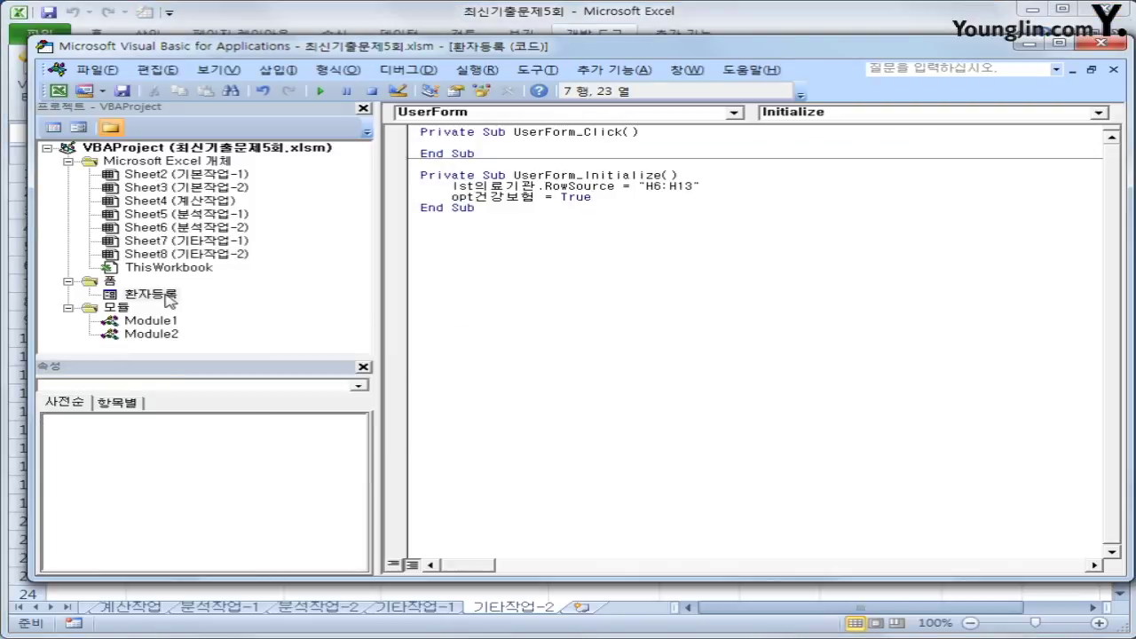
double_click(166, 295)
click(710, 535)
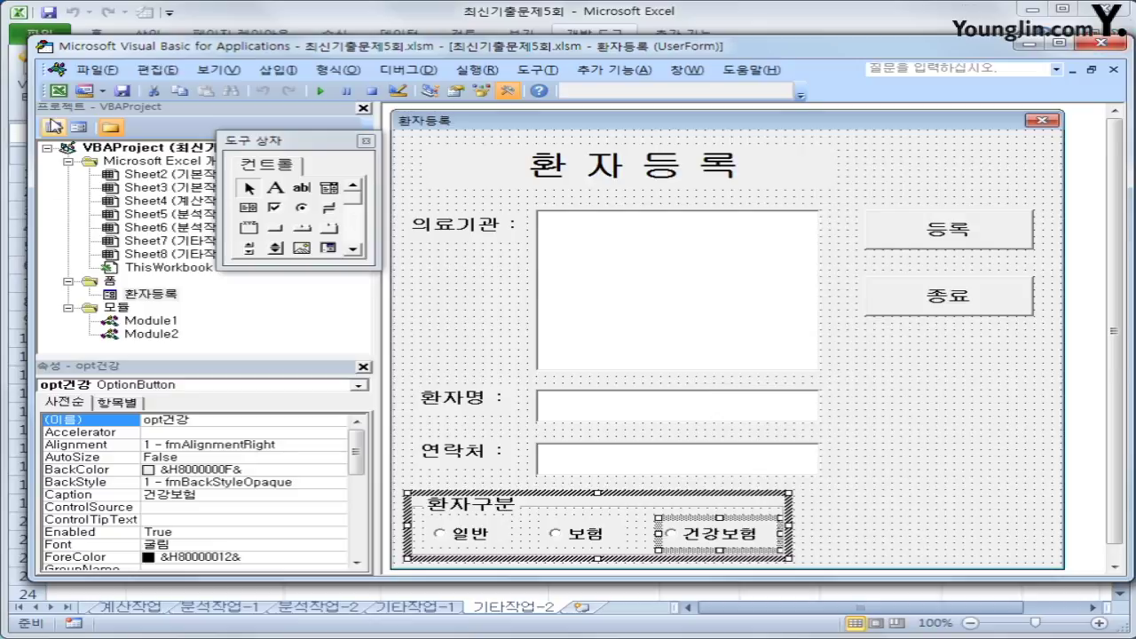
click(53, 127)
drag(504, 241, 538, 243)
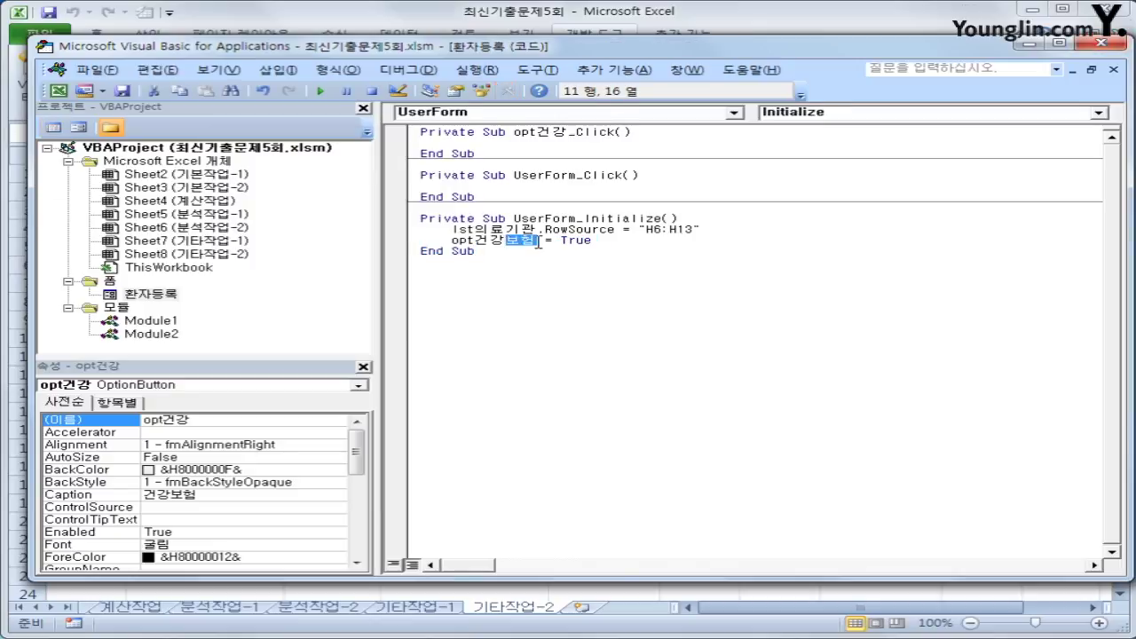
key(Delete)
click(1100, 43)
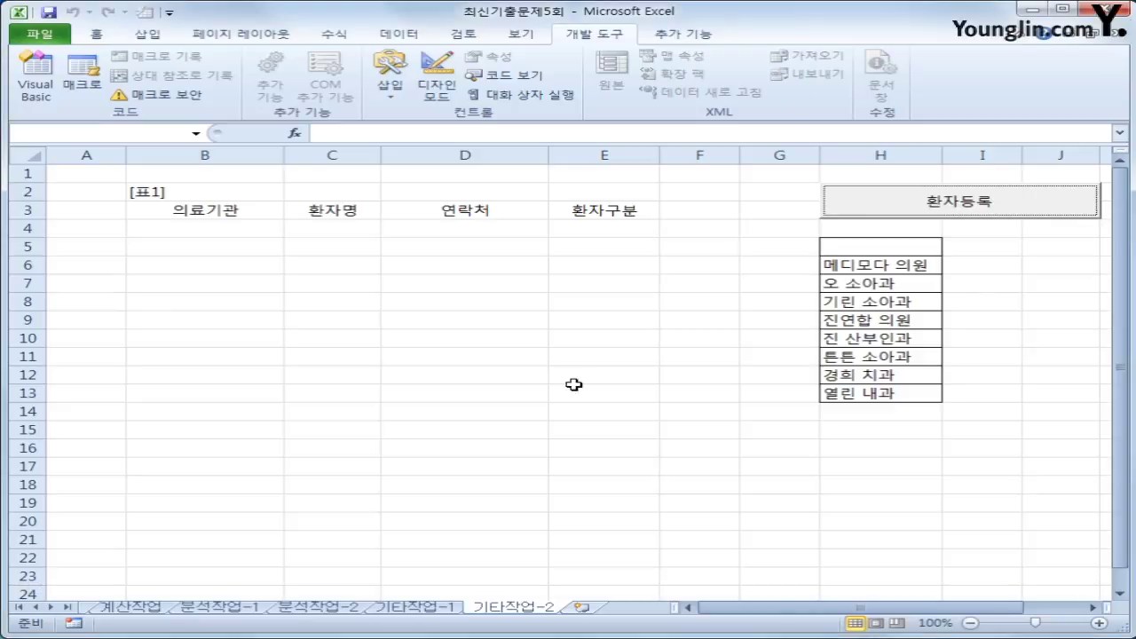
- Retest the form with clinic 오 소아과 and the 일반, 보험 and 건강보험 types
click(920, 211)
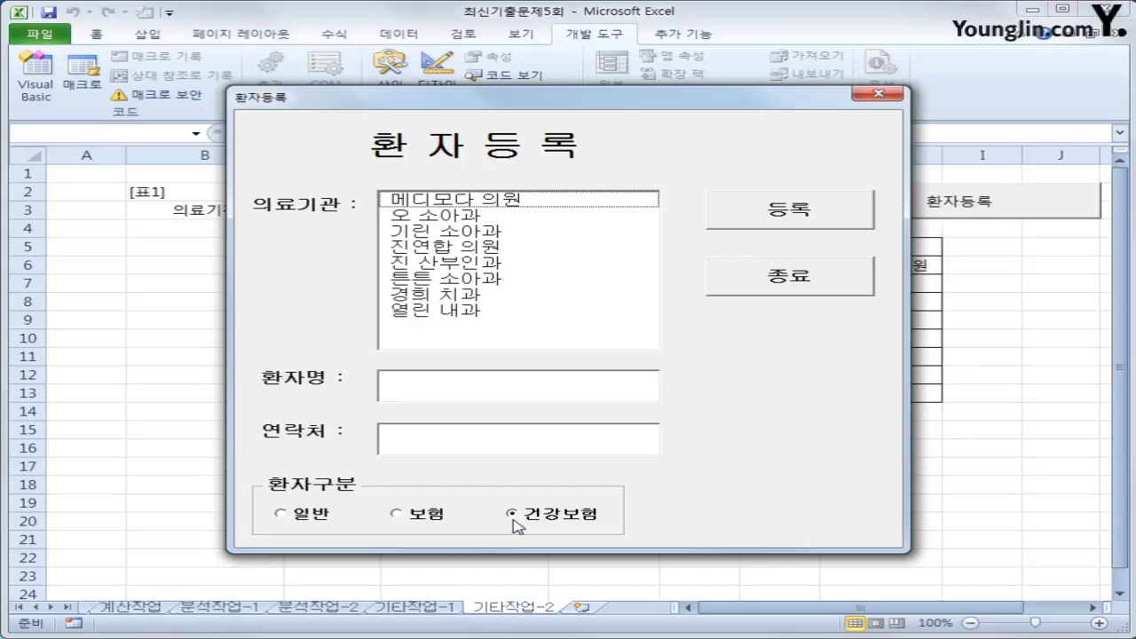
click(838, 223)
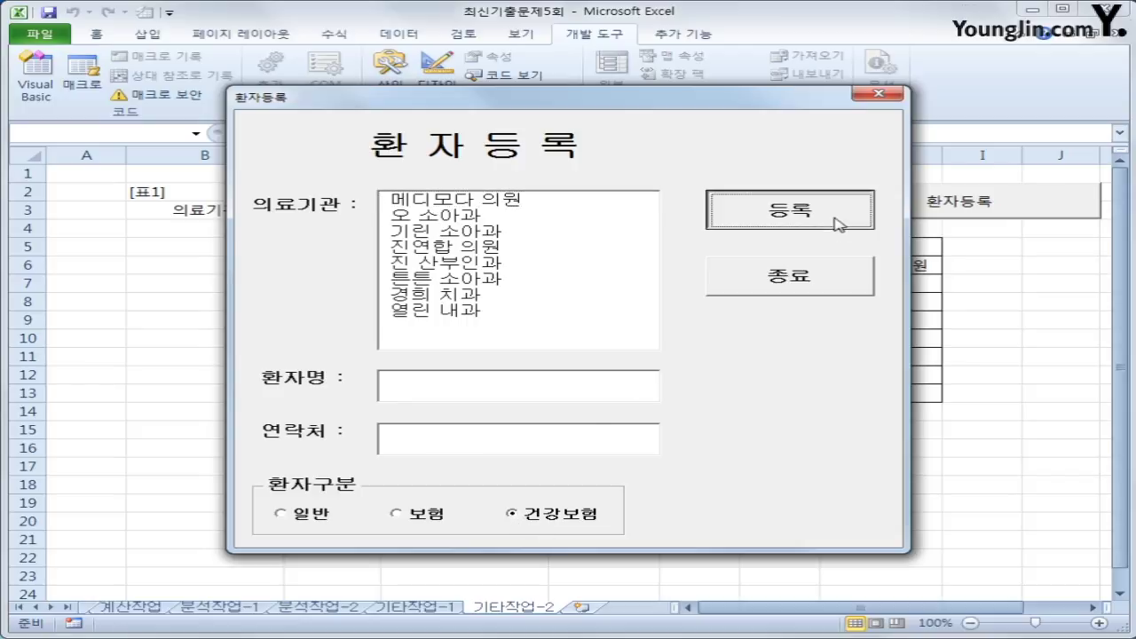
click(517, 220)
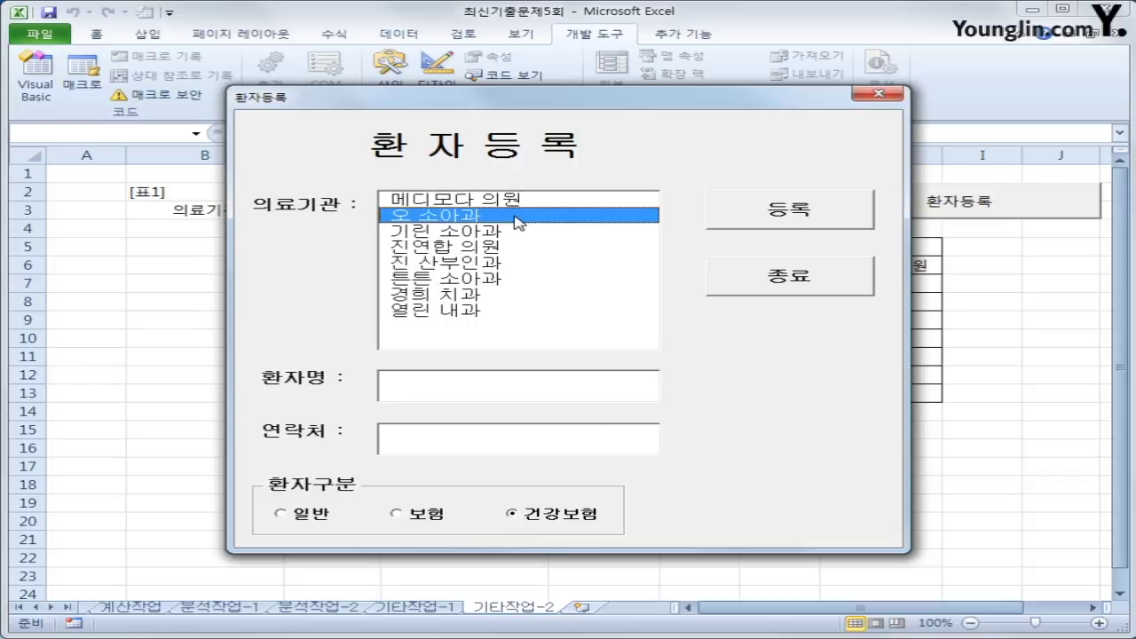
click(446, 385)
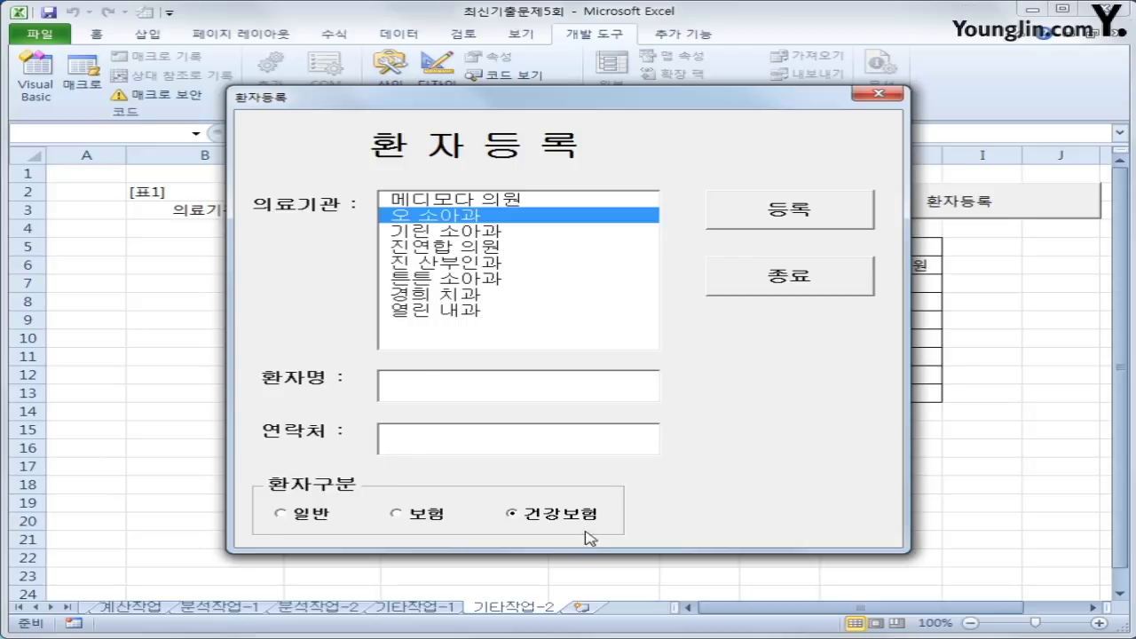
click(302, 515)
click(426, 515)
click(569, 517)
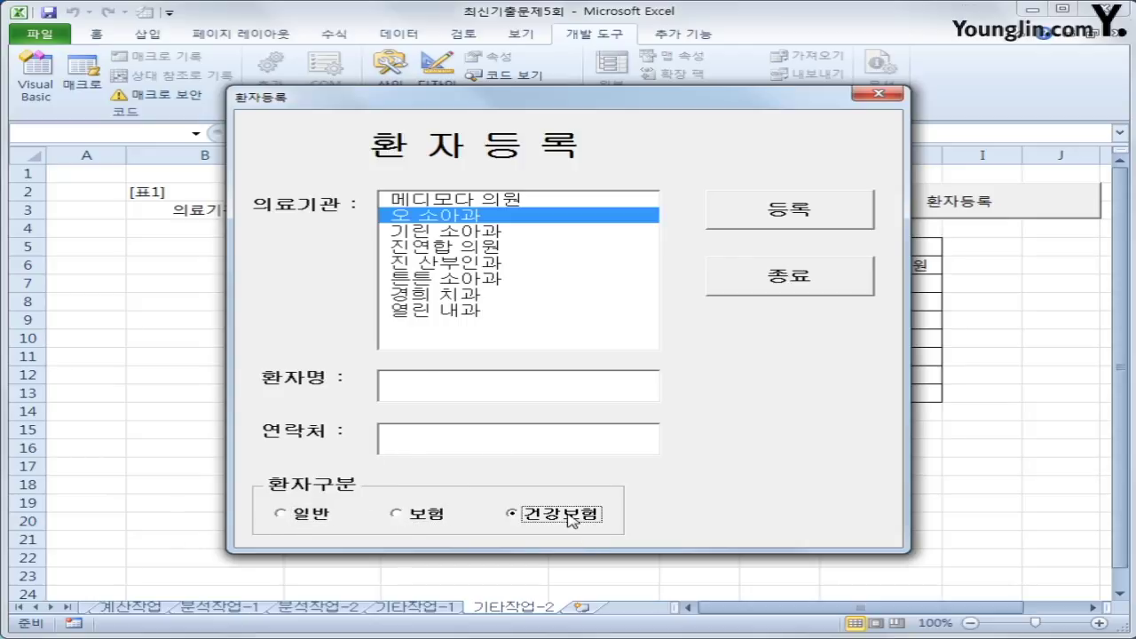
click(878, 94)
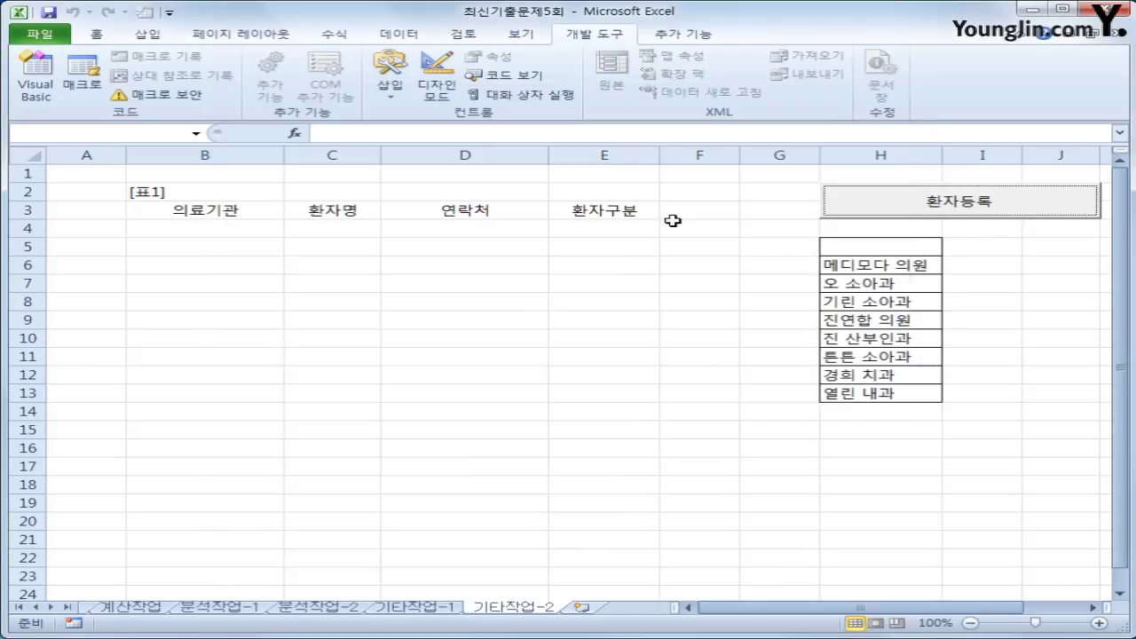
- Select the table's title and header rows B2:E3, then cell B4
click(229, 210)
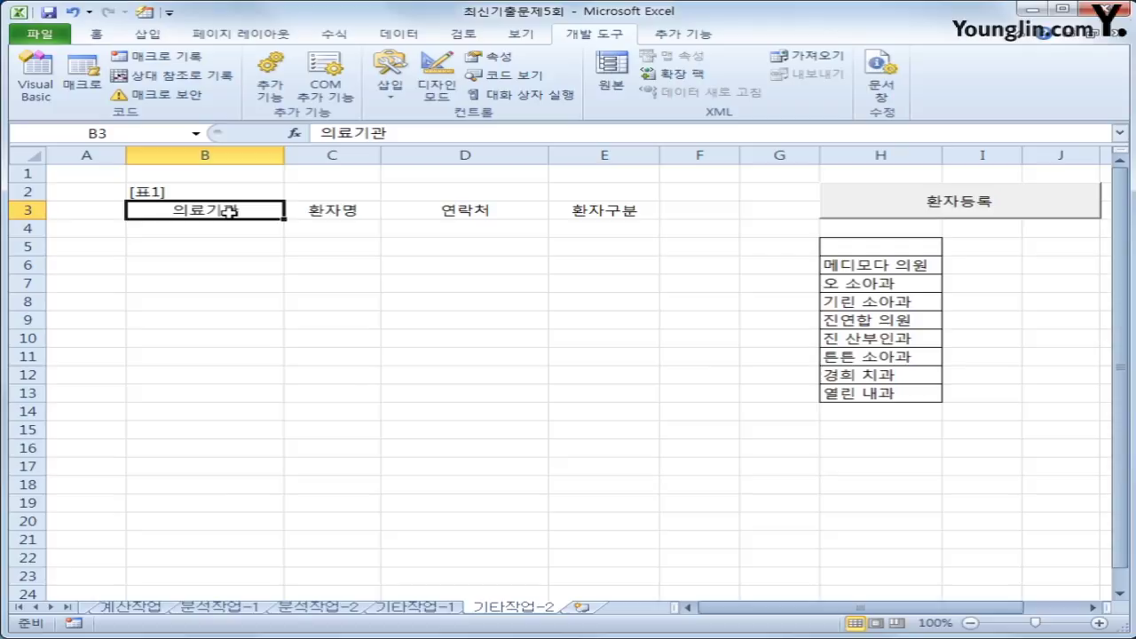
drag(229, 210, 588, 204)
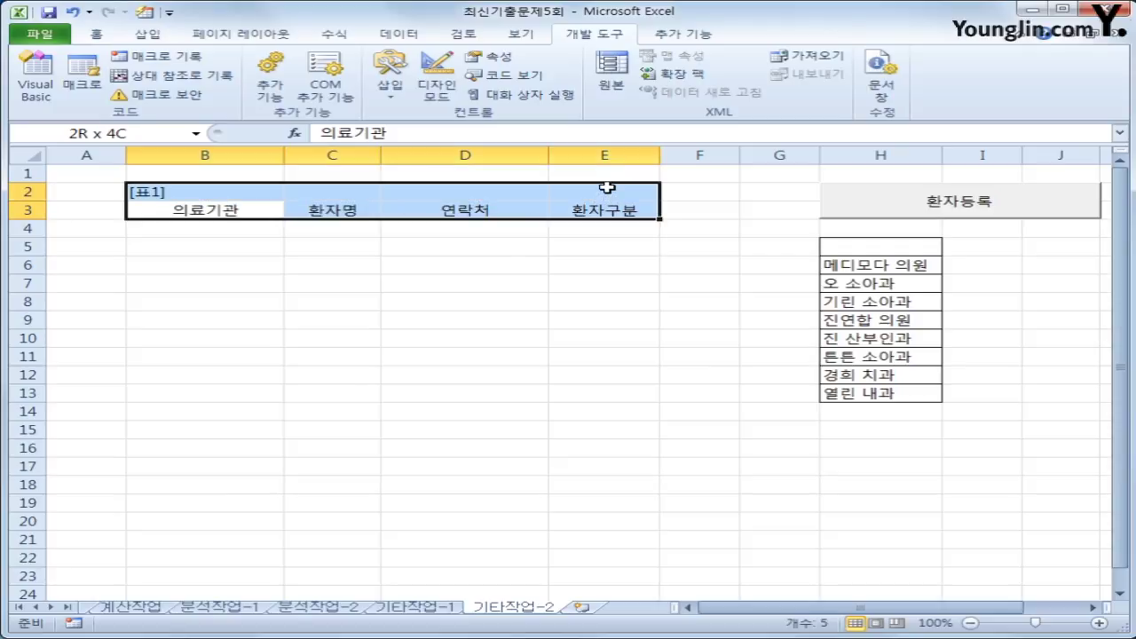
drag(606, 187, 606, 187)
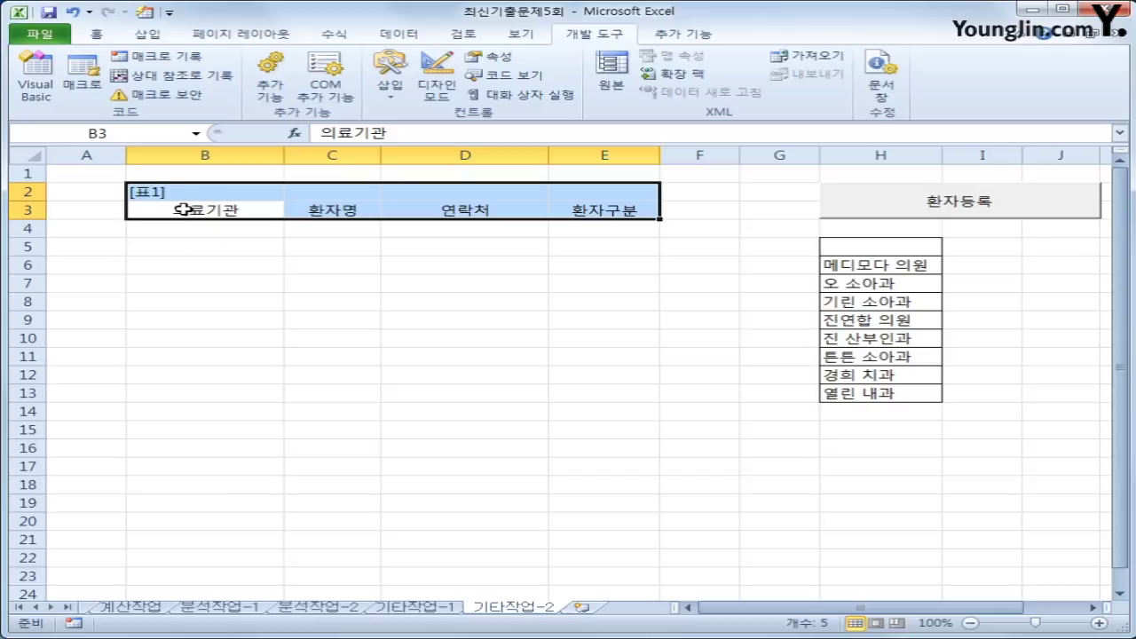
click(181, 228)
click(194, 212)
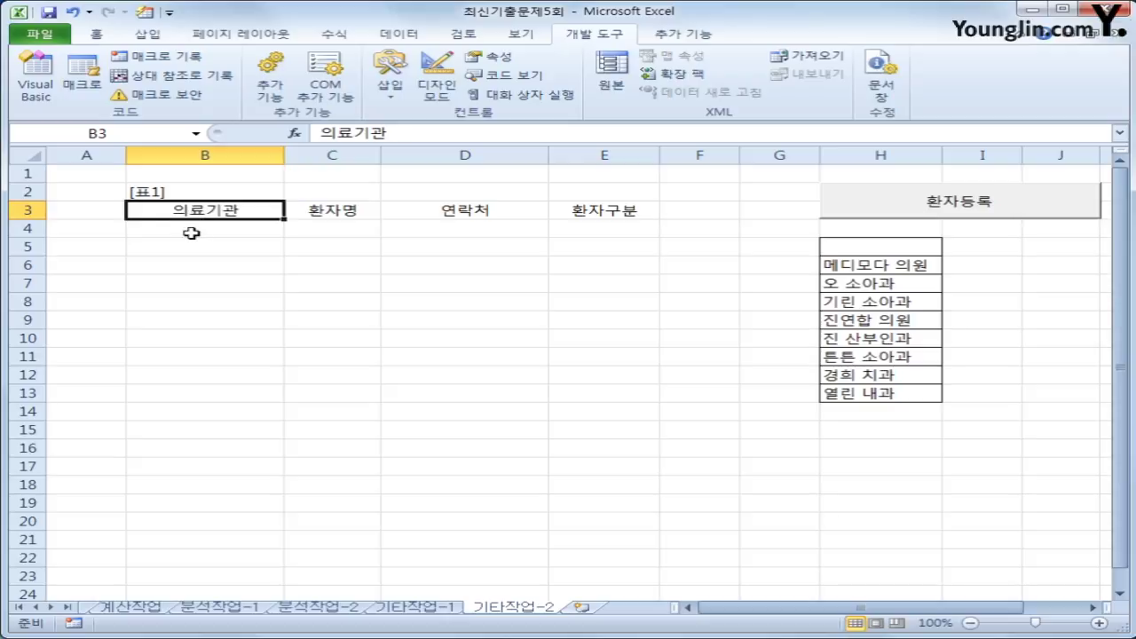
click(190, 233)
- Test the form with 진 산부인과 and each patient type, close it, and open Visual Basic
click(996, 203)
click(611, 262)
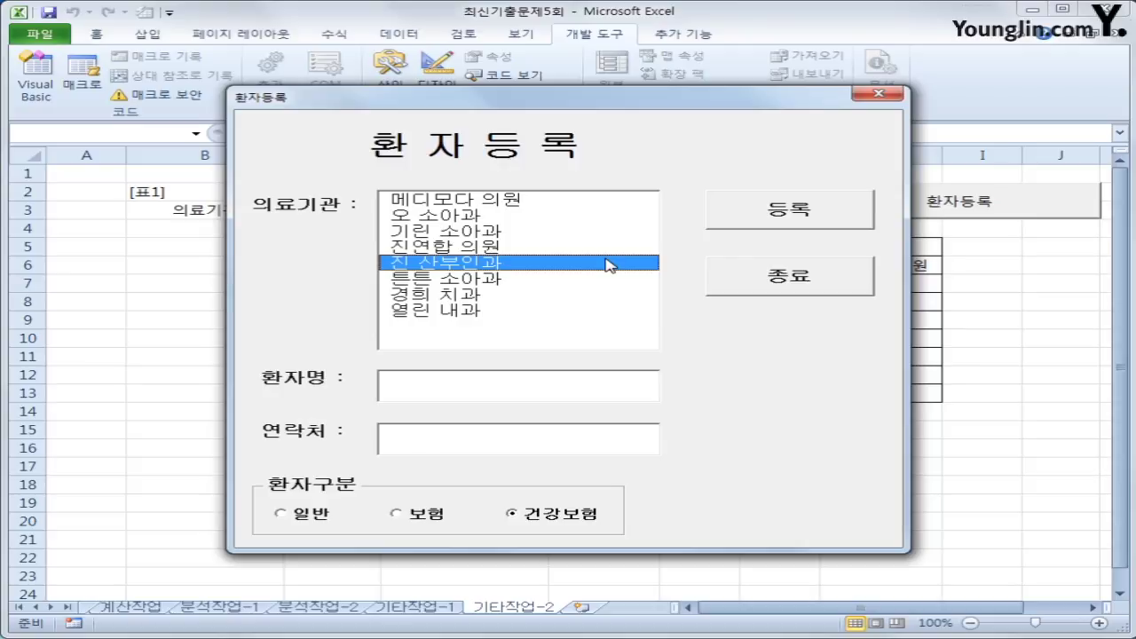
click(519, 387)
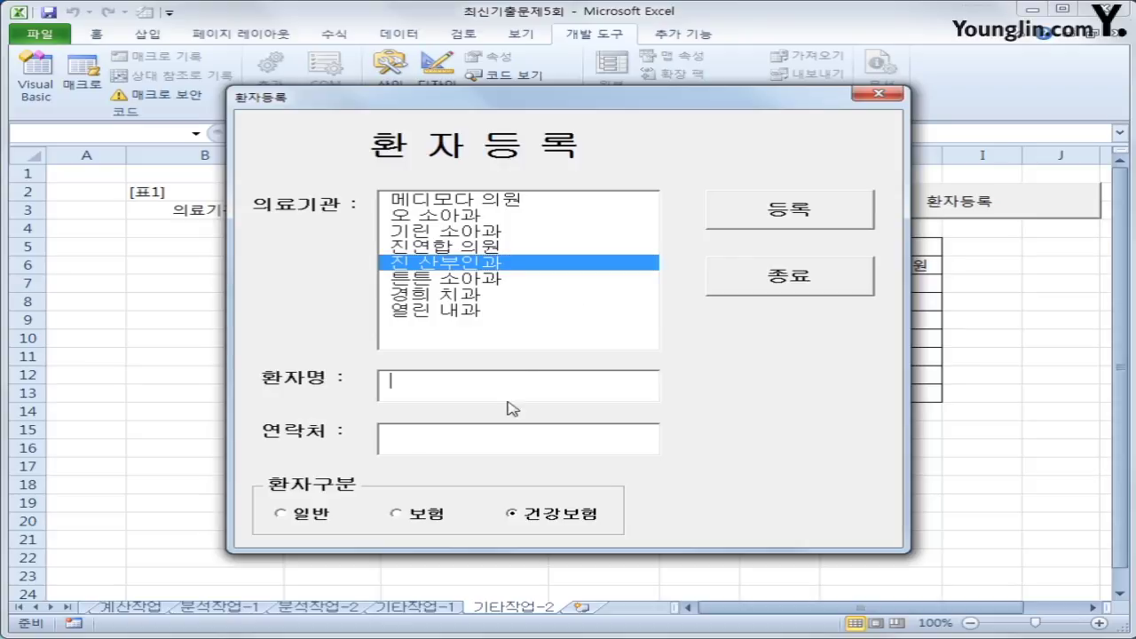
click(414, 526)
click(328, 522)
click(414, 522)
click(545, 526)
click(815, 292)
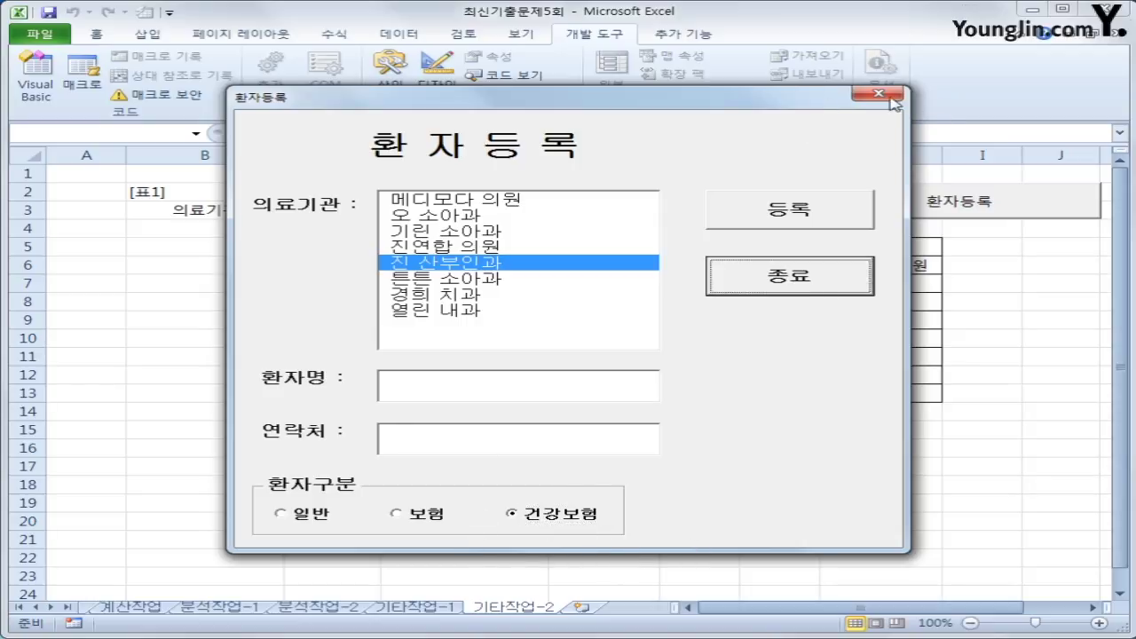
click(892, 98)
click(35, 78)
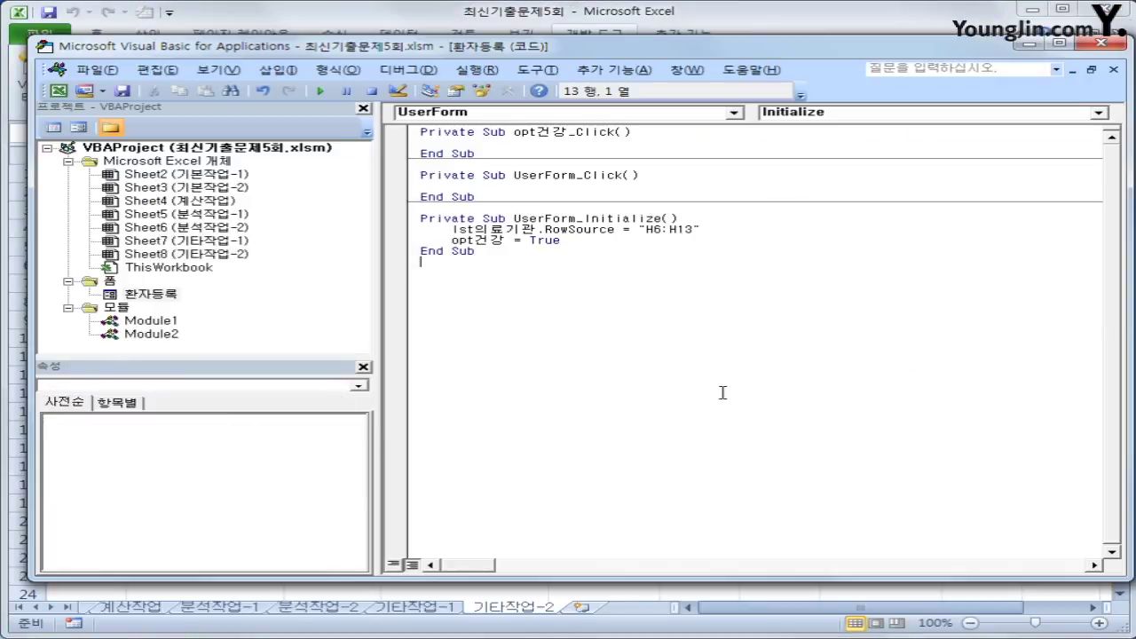
- Create cmd등록_Click with i = Range("B3").CurrentRegion.Rows.Count + 2
click(610, 112)
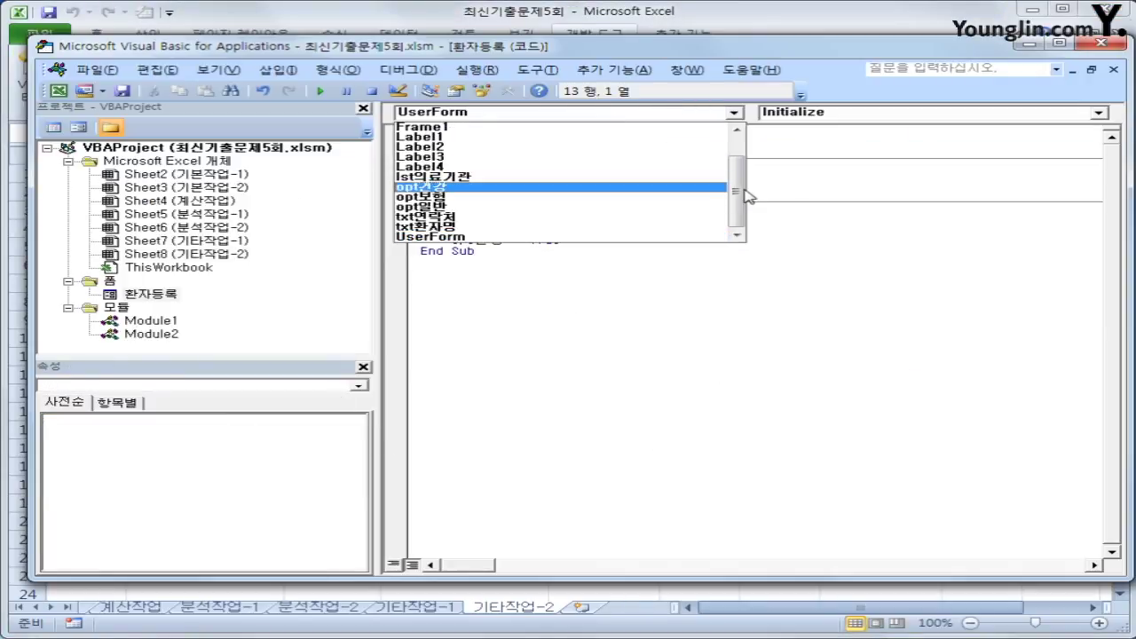
drag(744, 195, 737, 167)
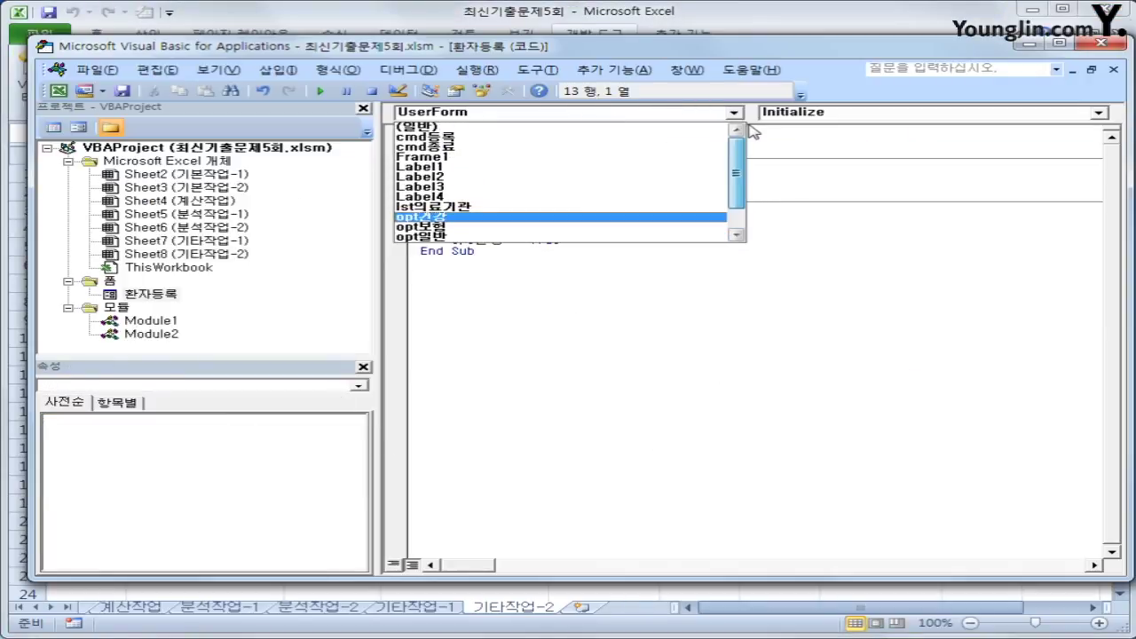
click(601, 138)
key(Return)
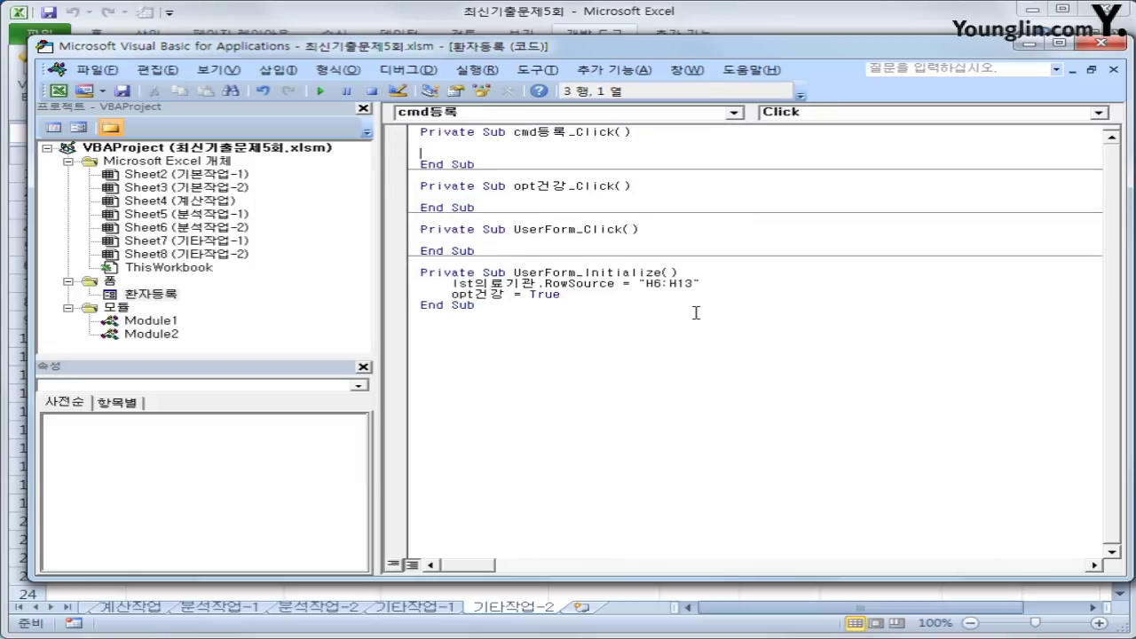
key(Tab)
text(i = range(")
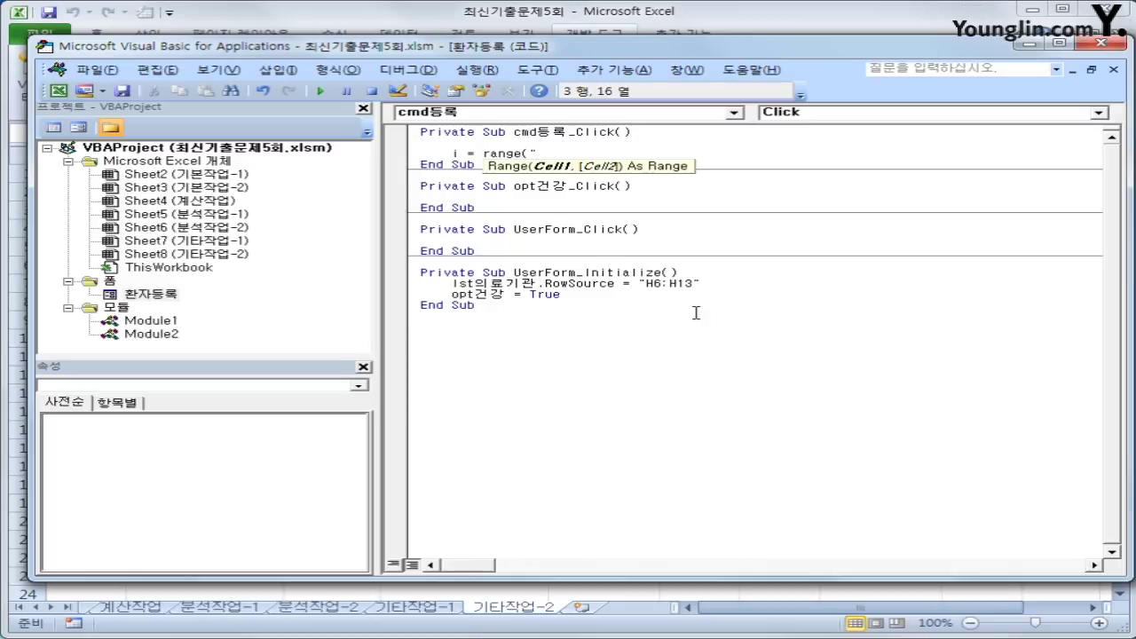
text(B3").cu)
key(Tab)
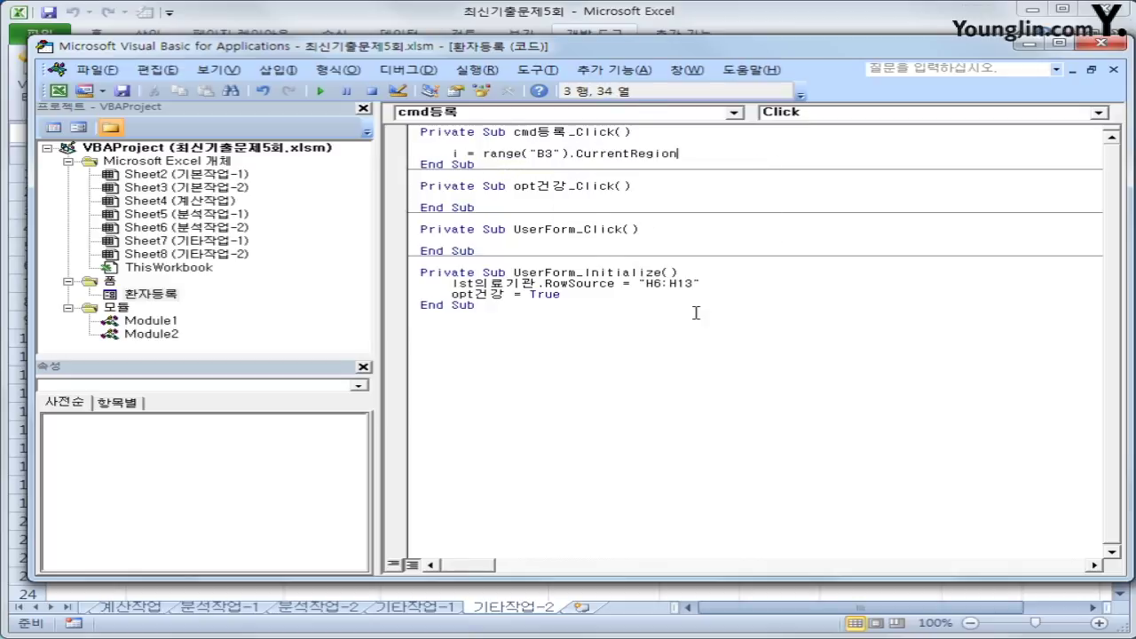
text(.rows.count )
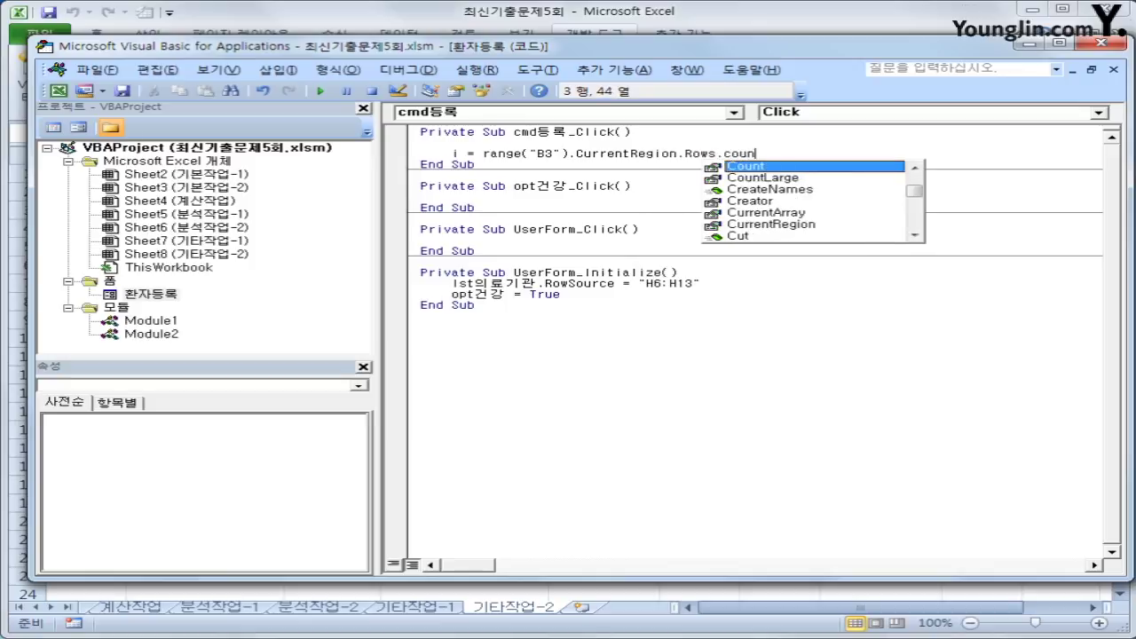
text(+ 2)
key(Return)
key(Return)
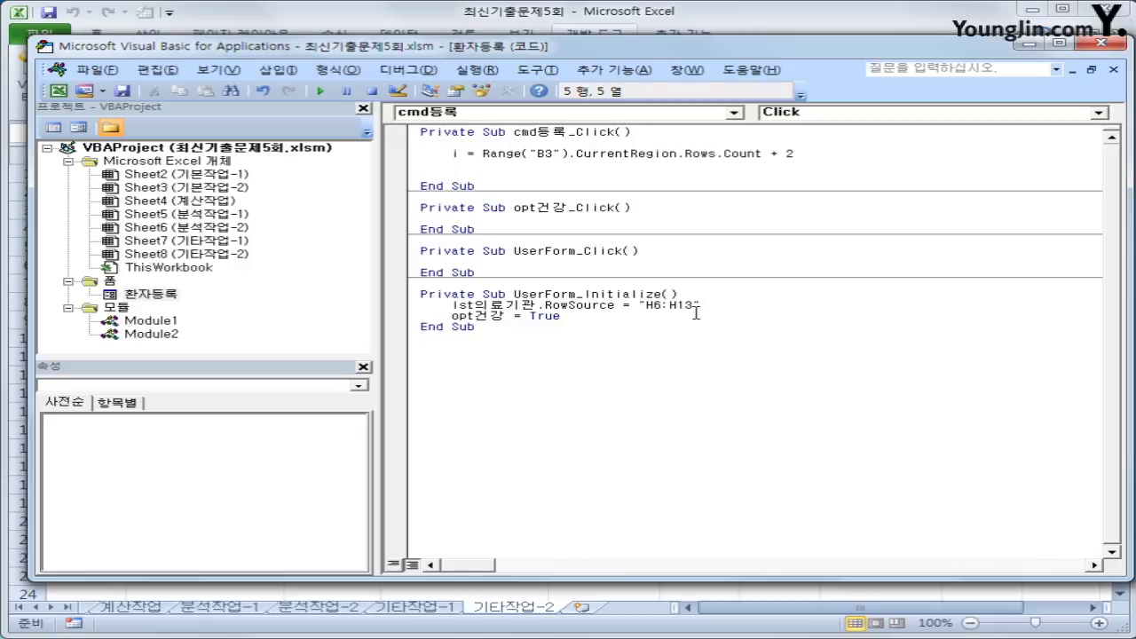
- Add Cells(i, 2) = lst의료기관 and Cells(i, 3) = txt환자명
text(cells()
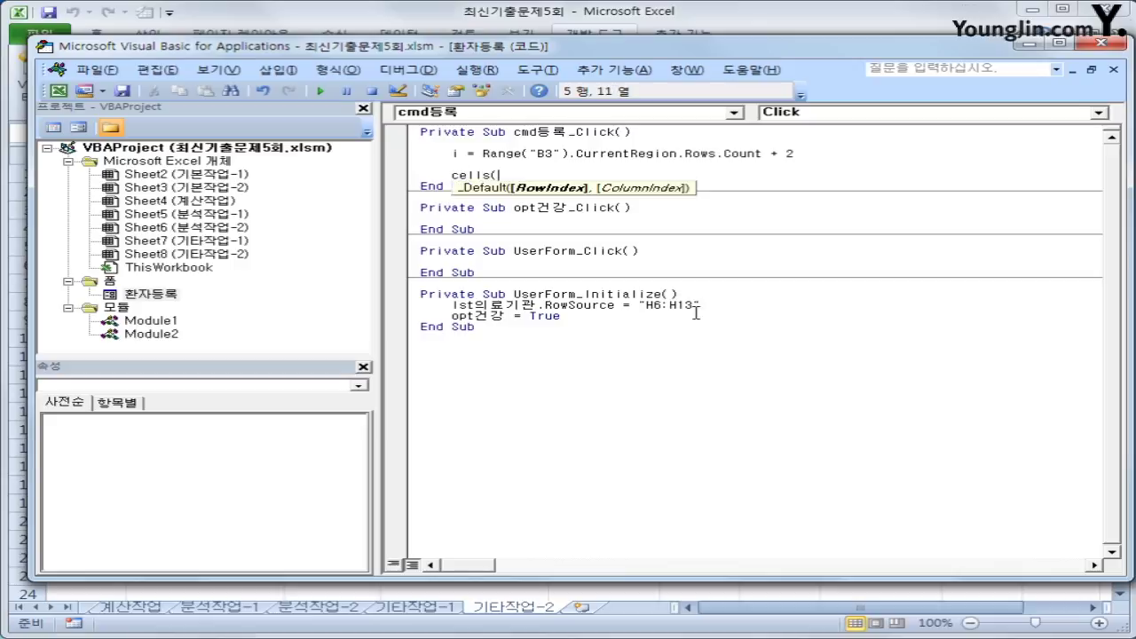
text(i,2) = )
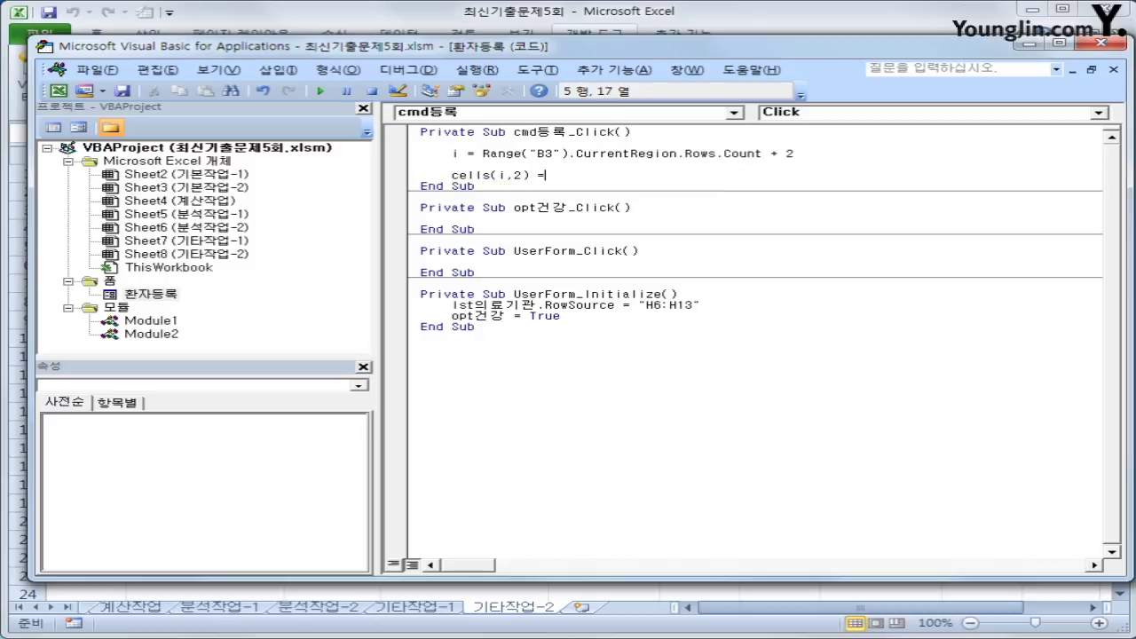
text(lst의료기관)
key(Return)
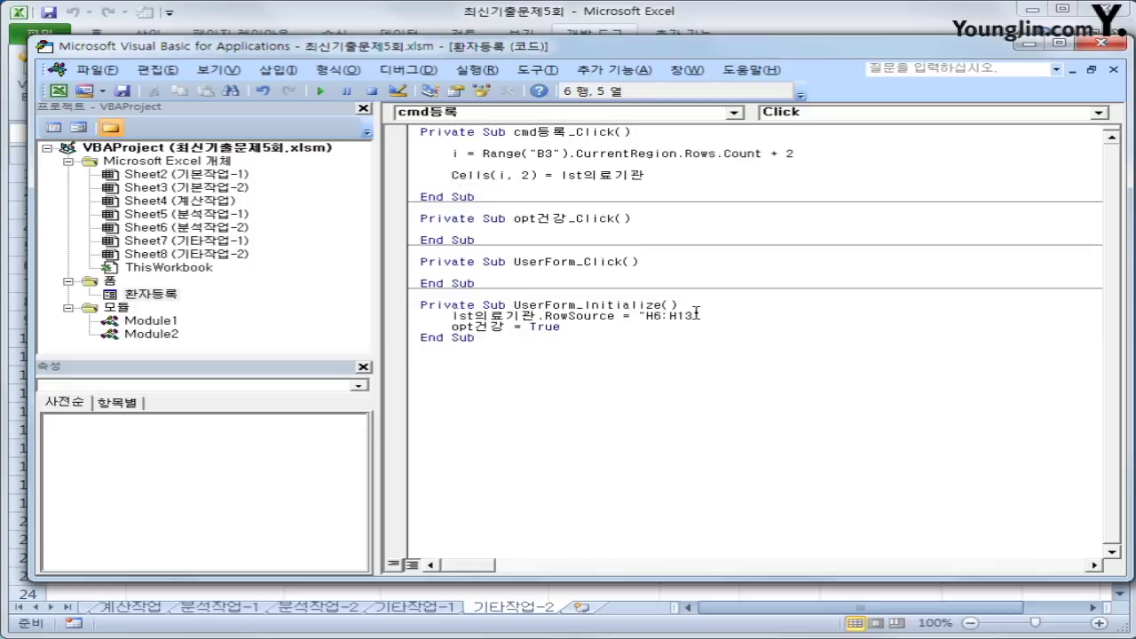
key(Up)
key(shift+End)
key(ctrl+c)
key(Down)
key(ctrl+v)
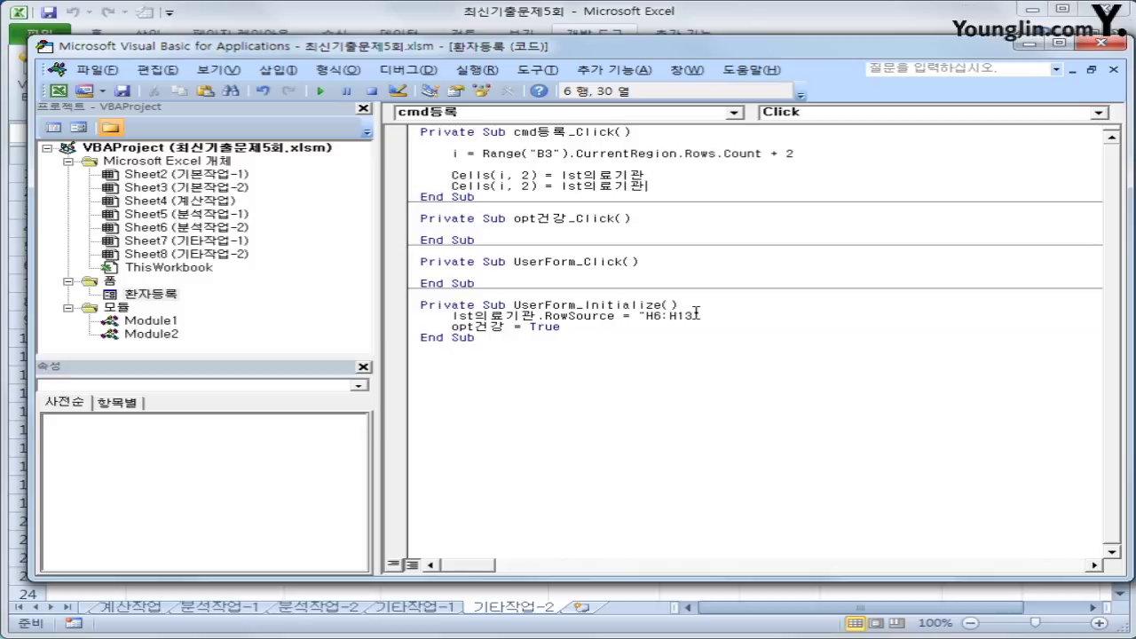
key(Left)
key(Left)
key(Left)
key(Left)
key(Left)
key(Left)
key(Left)
key(Left)
key(Left)
key(Left)
key(Left)
key(Left)
key(Left)
key(Left)
key(Left)
key(Left)
key(Delete)
text(3)
key(Right)
key(Right)
key(Right)
key(Right)
key(shift+End)
text(txt환자명)
key(Return)
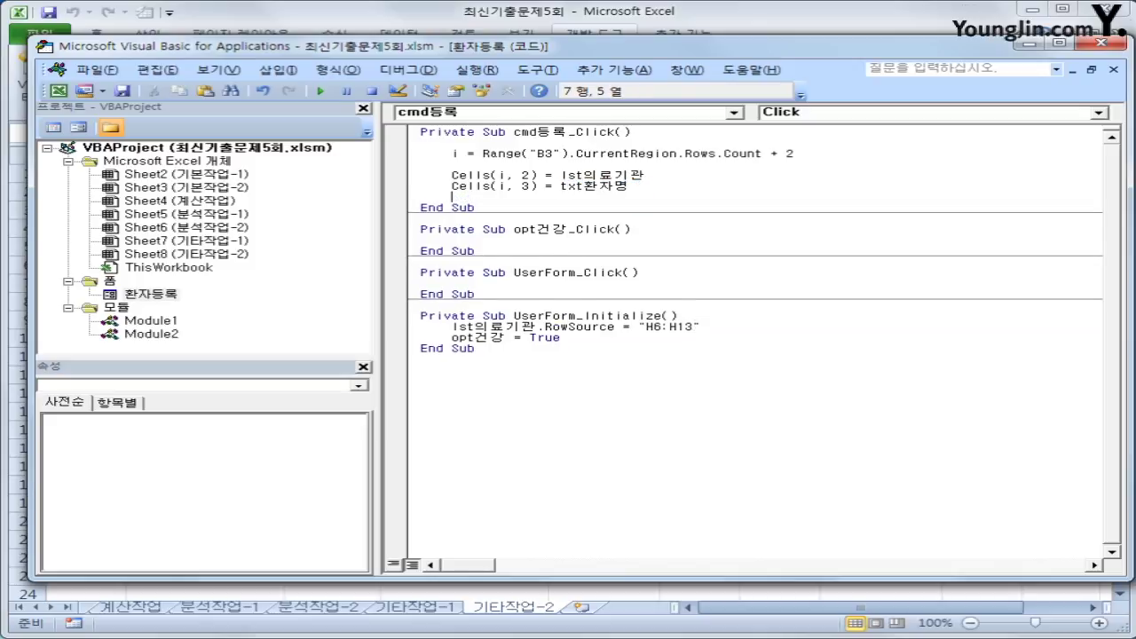
- Add Cells(i, 4) = txt연락처 as the third assignment line
key(Up)
key(shift+End)
key(ctrl+c)
key(Down)
key(ctrl+v)
key(Return)
key(Up)
key(End)
key(Left)
key(Left)
key(Left)
key(Left)
key(Left)
key(Left)
key(Left)
key(Left)
key(Left)
key(Left)
key(Left)
key(Left)
key(Left)
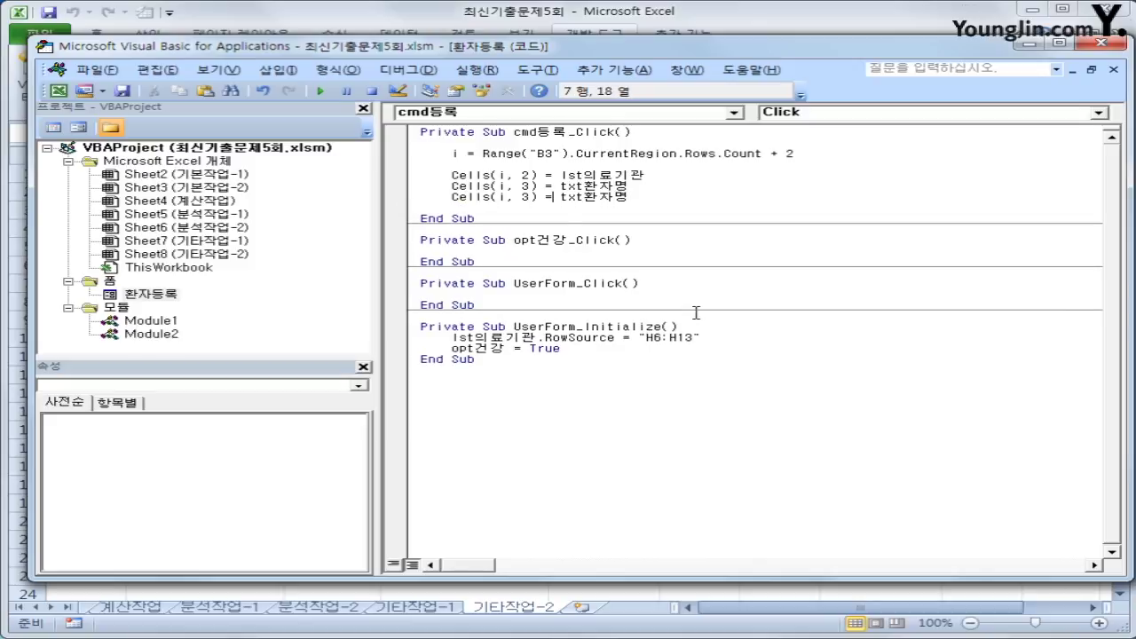
key(Delete)
text(4)
key(End)
key(Left)
key(Left)
key(Left)
text(연락처)
key(shift+End)
key(Delete)
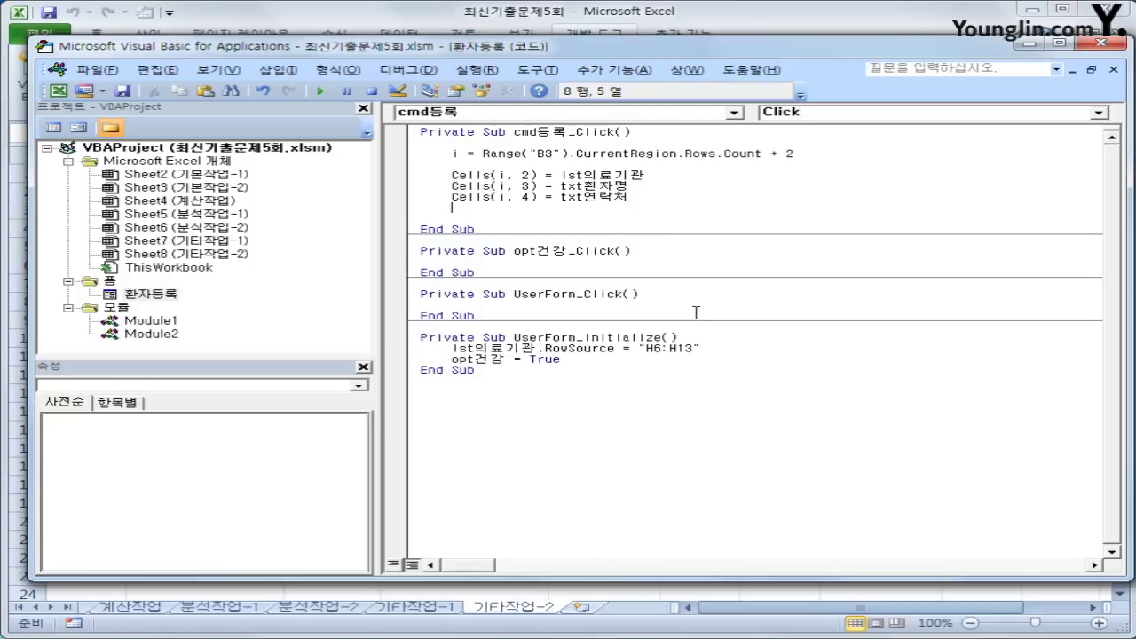
key(Return)
key(Return)
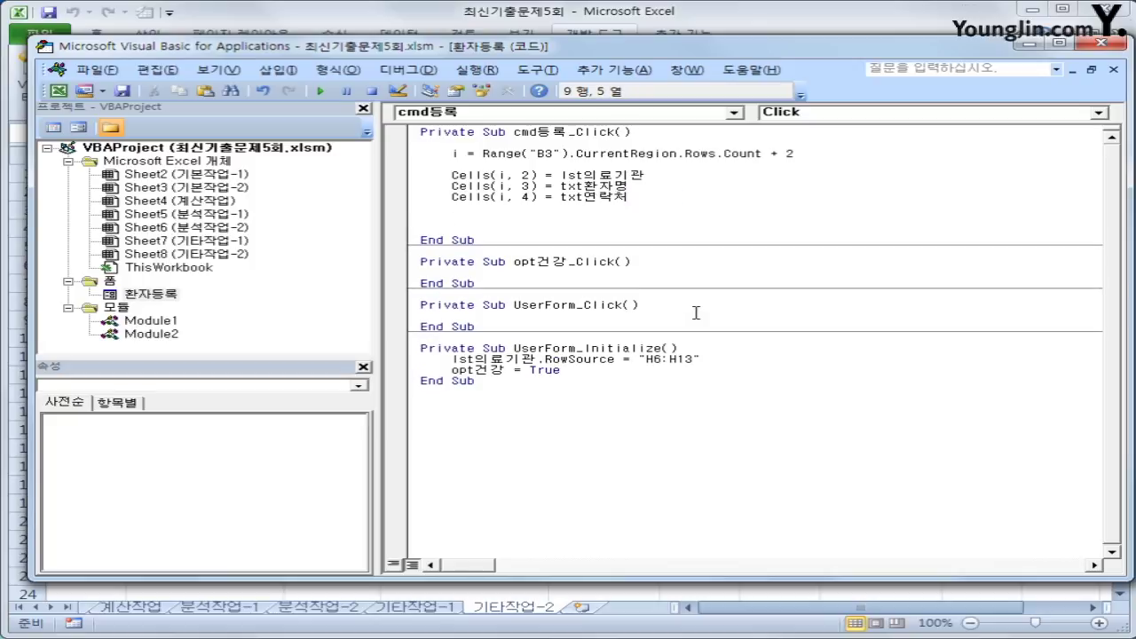
- Add If opt일반 = True Then with a body setting Cells(i, 5) to "일반"
text(if opt일반 =t)
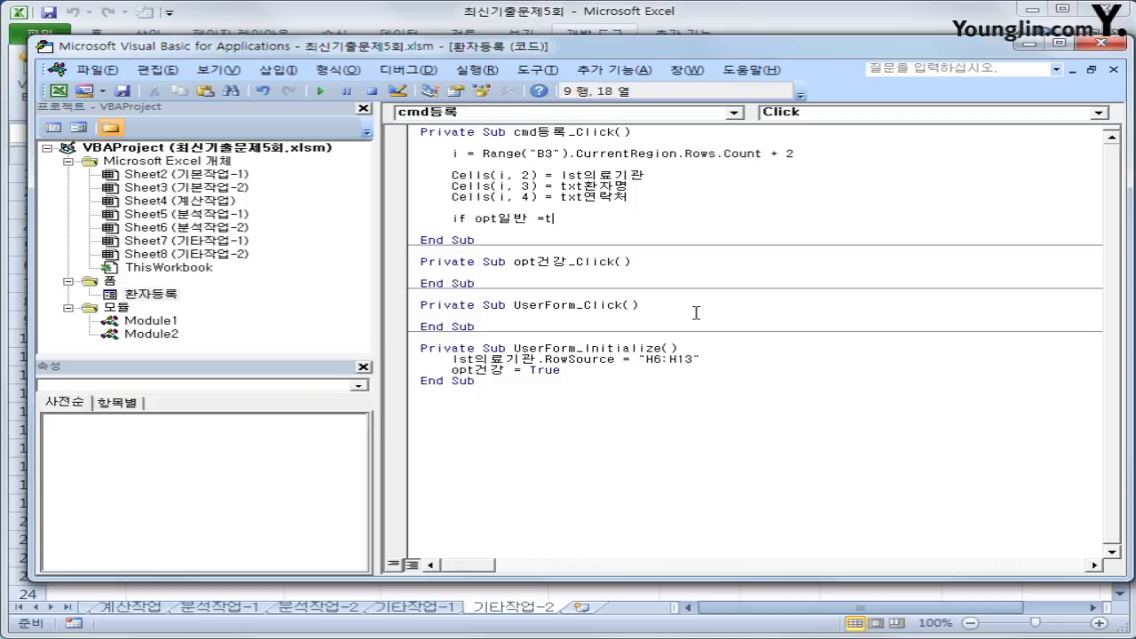
text(rue then)
key(Return)
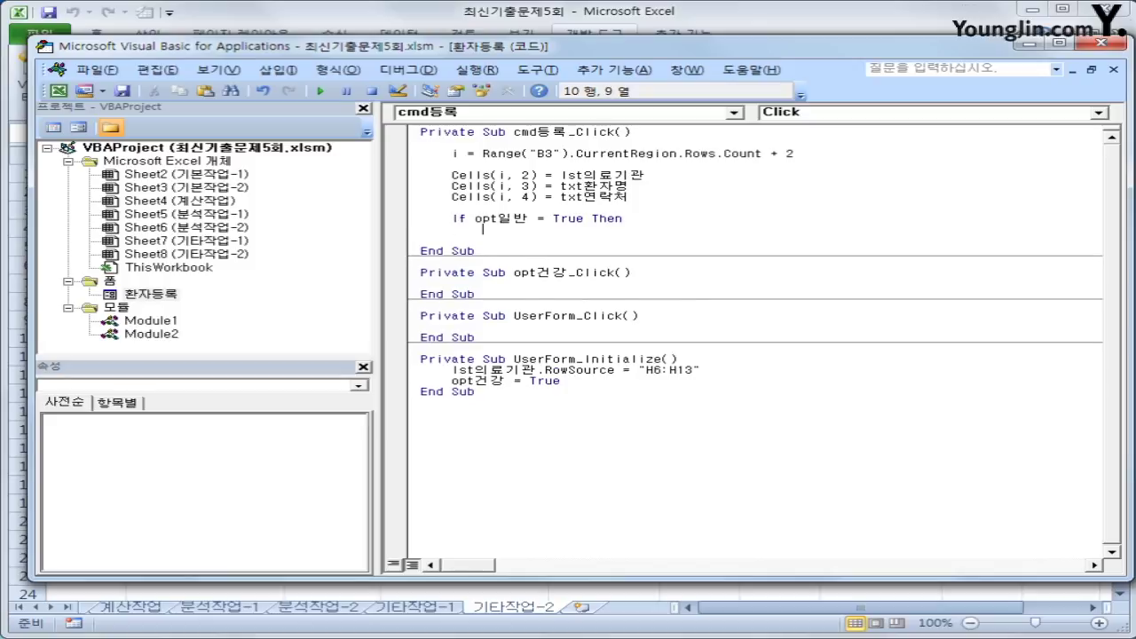
key(ctrl+v)
key(Left)
key(Left)
key(Left)
key(Left)
key(Left)
key(Left)
key(Left)
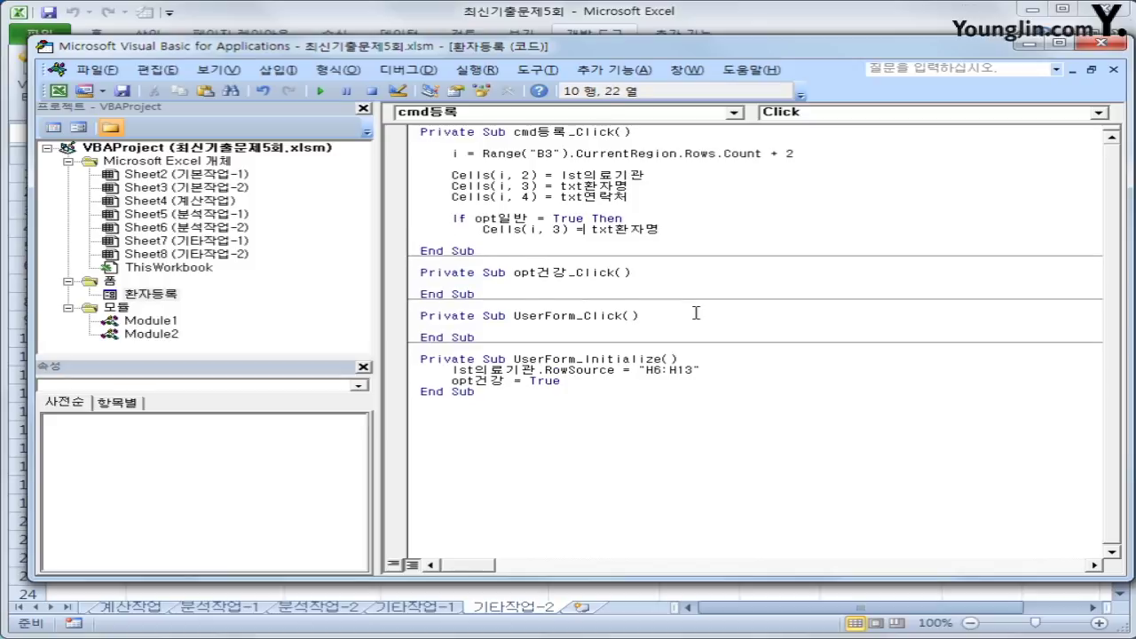
key(Left)
key(Left)
key(Left)
key(BackSpace)
text(5)
key(End)
key(shift+Left)
key(shift+Left)
key(shift+Left)
key(shift+Left)
key(shift+Left)
key(shift+Left)
key(shift+Left)
key(shift+Left)
key(shift+Left)
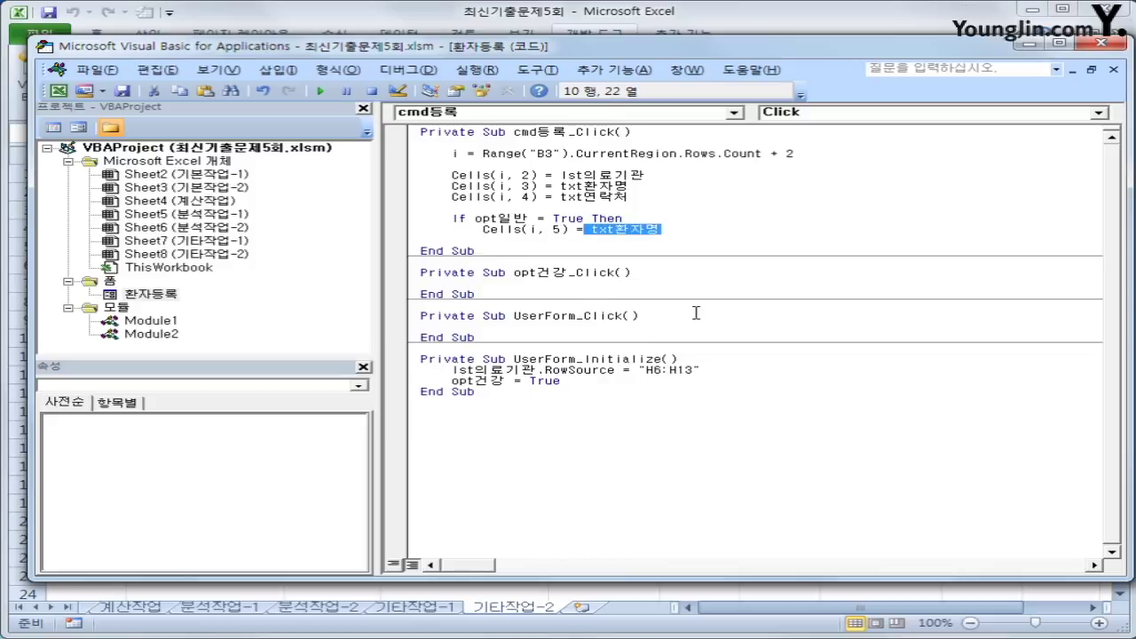
key(shift+Right)
key(shift+Right)
key(shift+Right)
text("dlf)
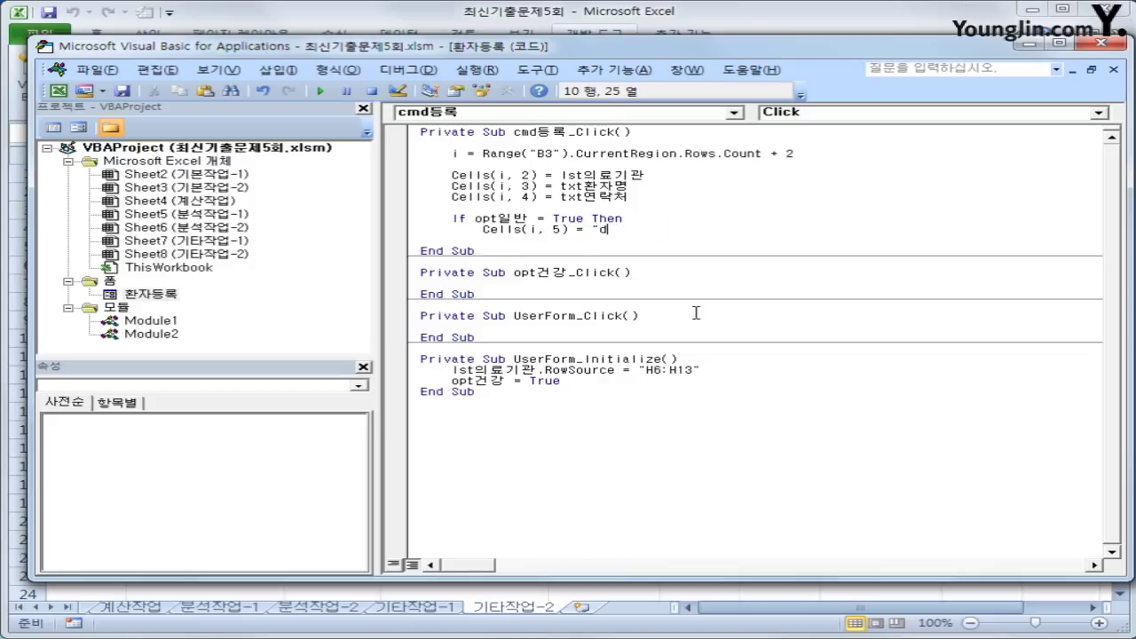
key(BackSpace)
key(BackSpace)
key(BackSpace)
text(ㅇ일반")
- Duplicate the If lines below and turn the copy into an ElseIf opt보험 condition
key(Up)
key(Home)
key(shift+Down)
key(shift+End)
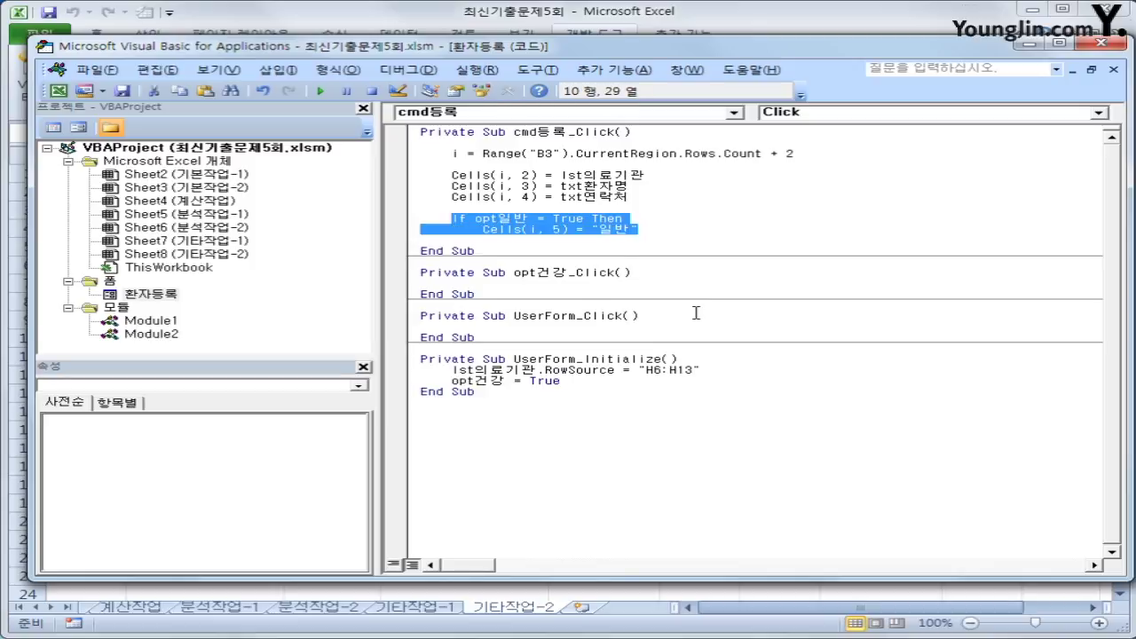
key(End)
key(Return)
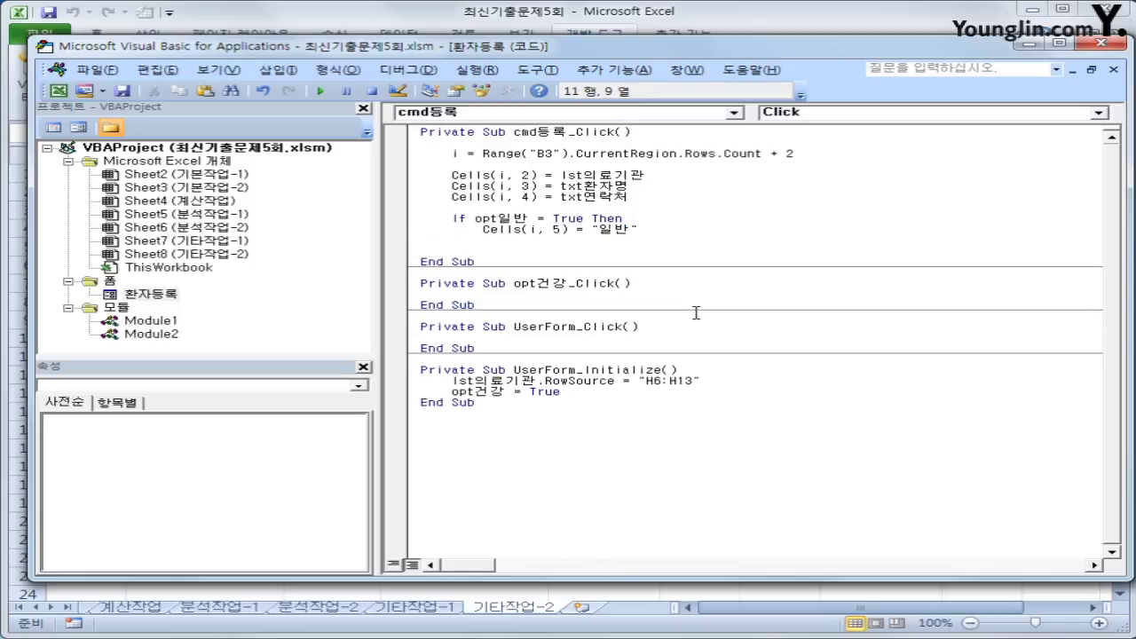
key(Home)
key(ctrl+v)
key(Up)
key(Home)
text(ㄷ)
key(BackSpace)
key(Hangul)
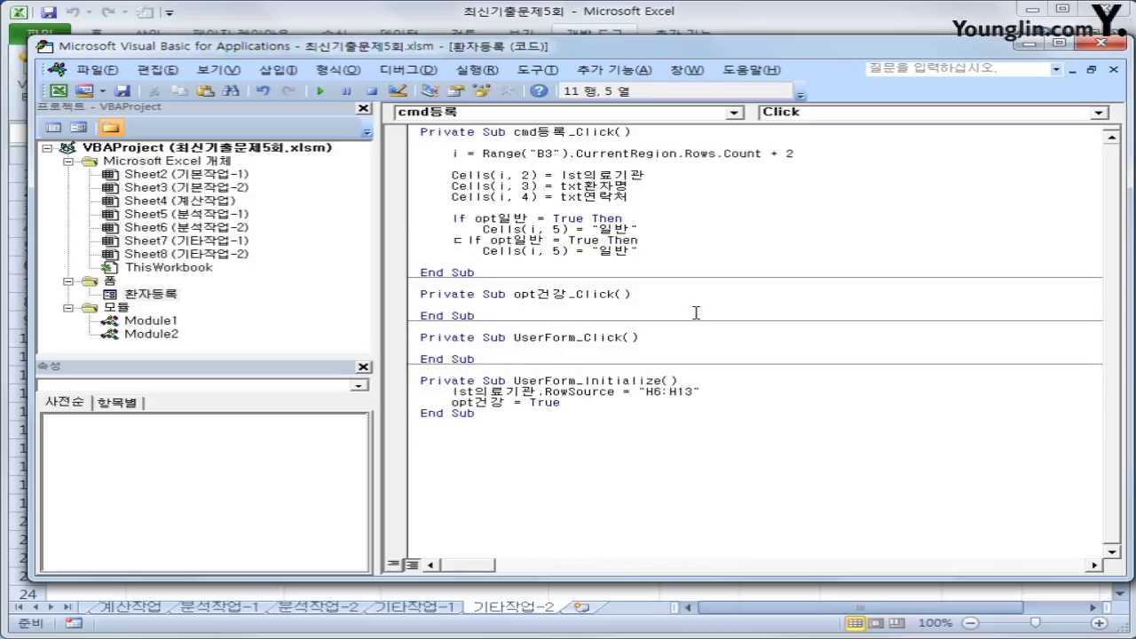
text(else)
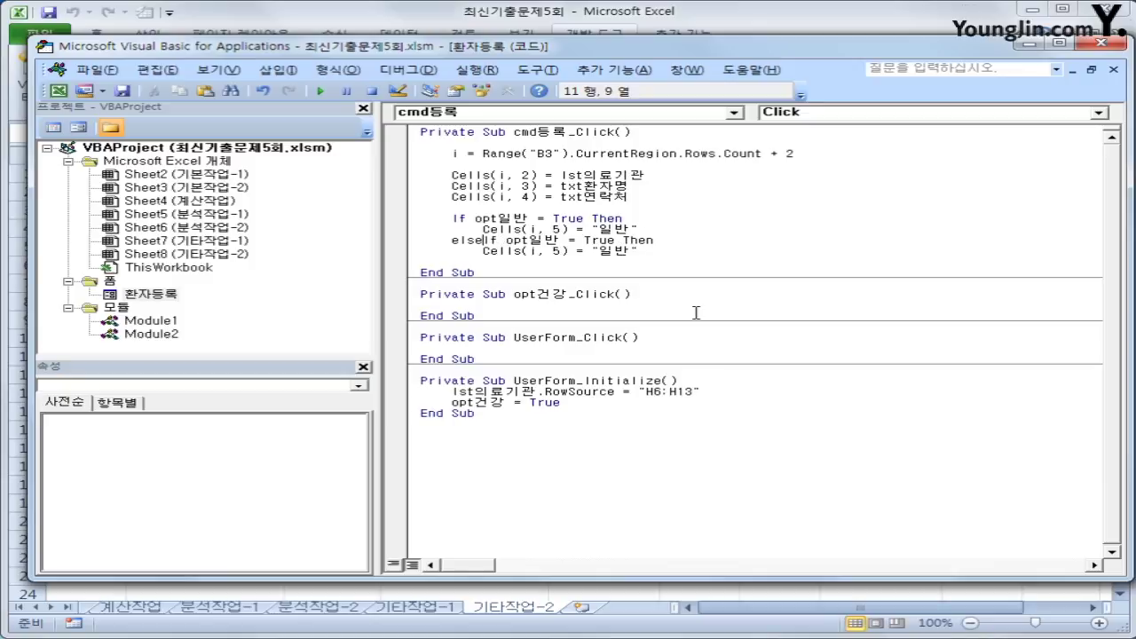
key(BackSpace)
key(Right)
key(Right)
key(Right)
key(Right)
key(Right)
key(Right)
text(보험)
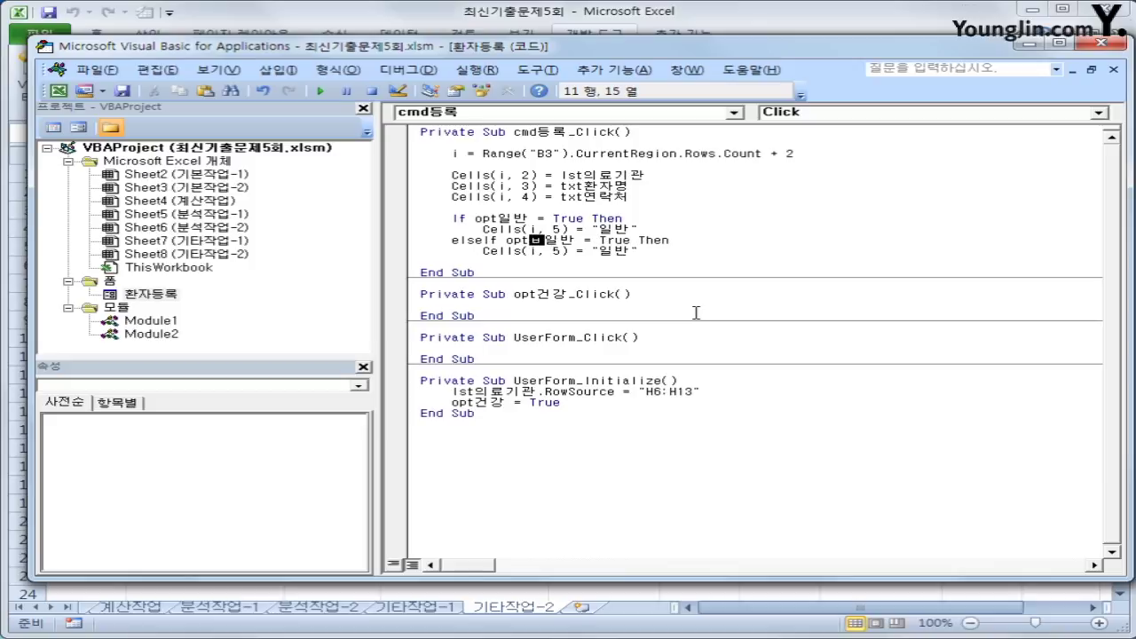
key(Delete)
key(Delete)
- Make the ElseIf branch write "보험" into column 5
key(Down)
key(Right)
key(Right)
key(Right)
key(Right)
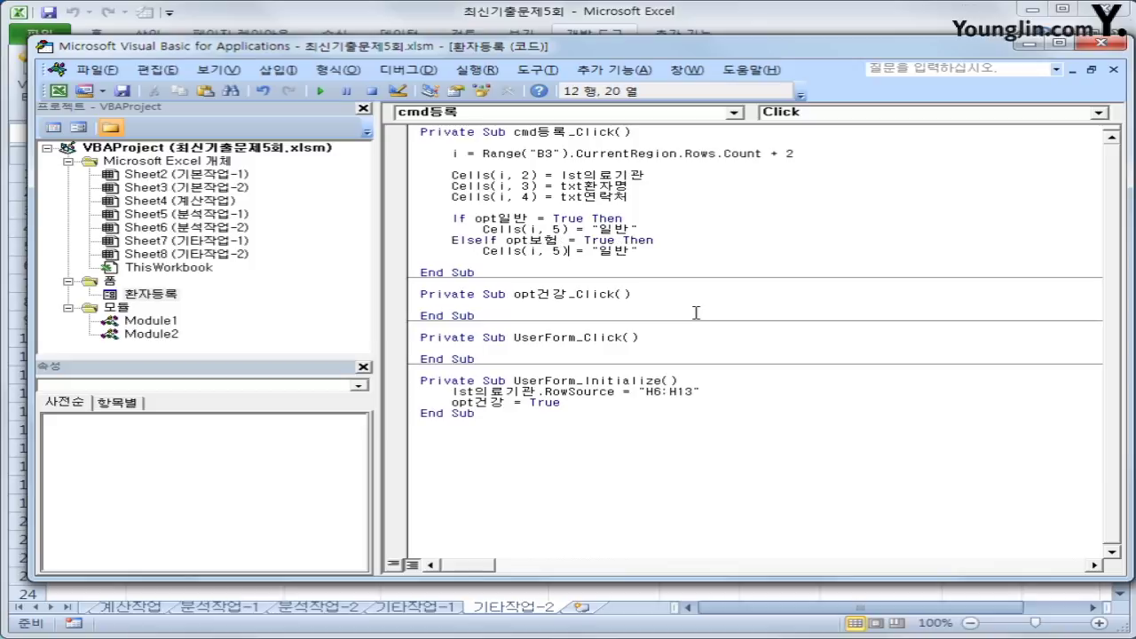
key(Right)
key(Delete)
text(보험)
key(Delete)
- Add an Else branch whose copied assignment writes "건강보험" into Cells(i, 5)
key(Return)
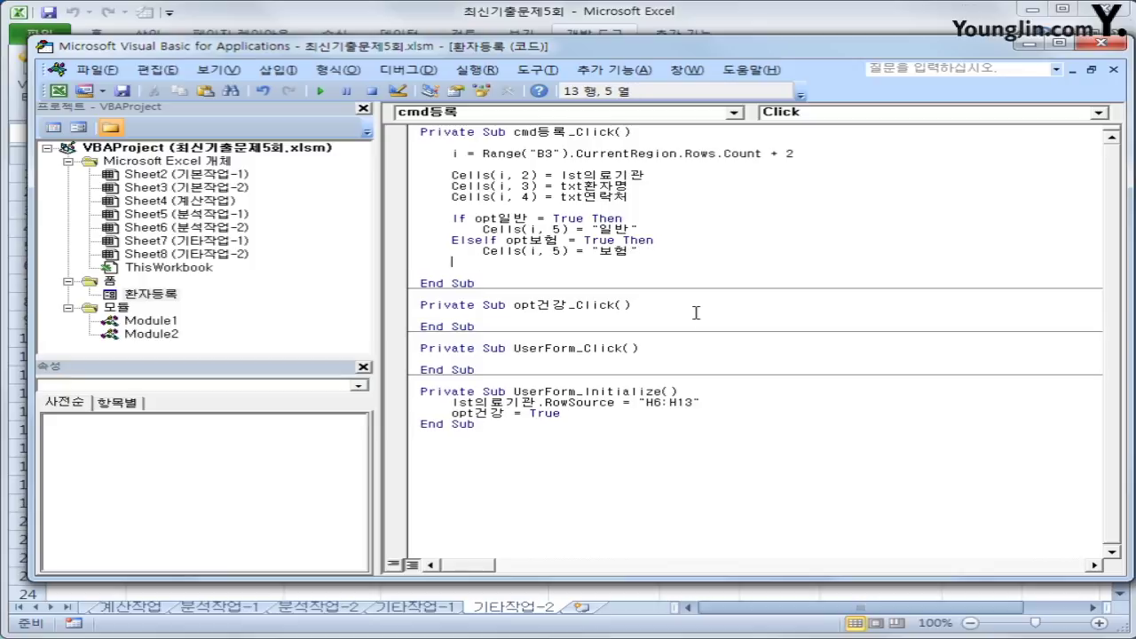
text(else)
key(Return)
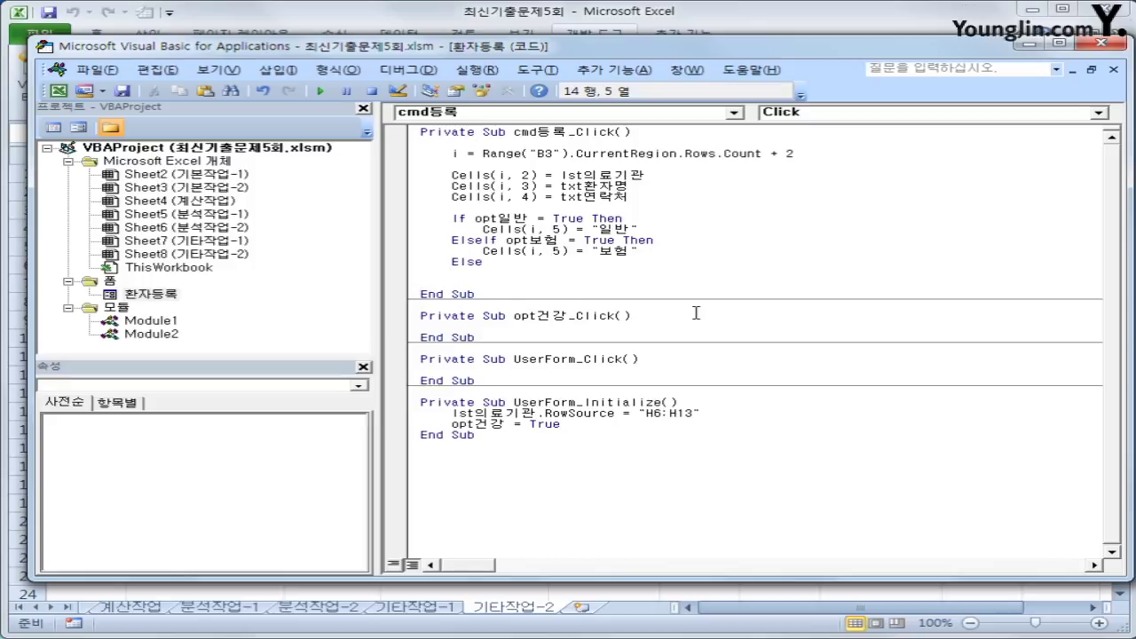
key(Up)
key(Up)
key(shift+End)
key(ctrl+c)
key(Down)
key(Down)
key(ctrl+v)
key(Left)
key(Left)
key(Left)
key(Left)
key(Left)
key(Left)
key(Left)
key(Left)
key(Left)
key(Left)
key(Left)
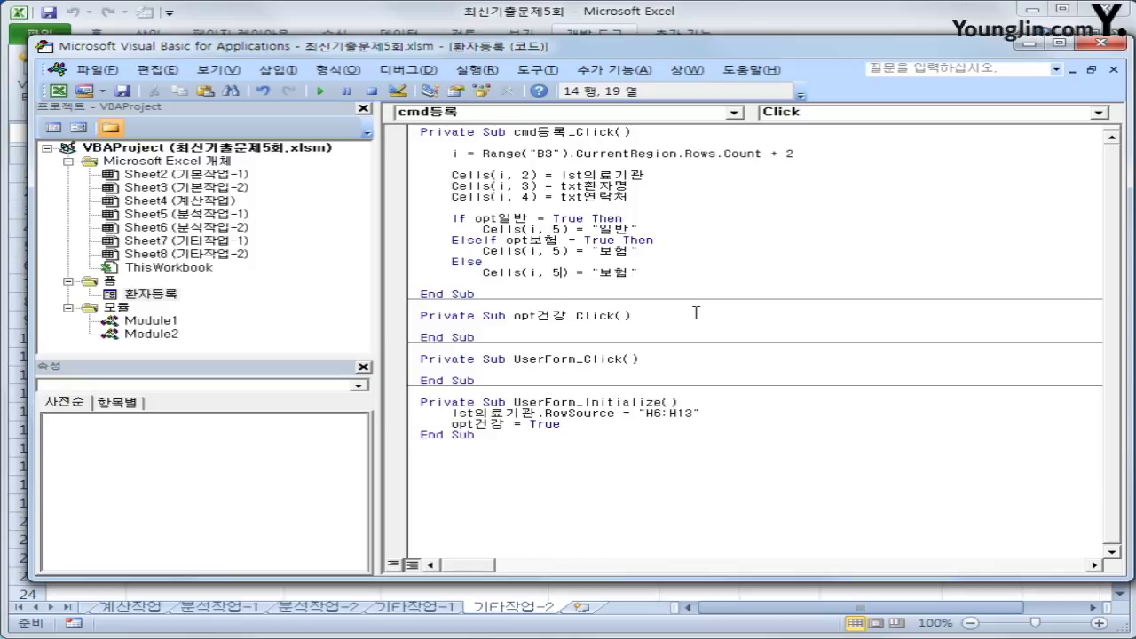
key(Right)
key(Right)
key(Right)
key(Right)
key(Right)
key(Right)
text(건강)
key(End)
- Close the block with End If and return to the workbook
key(Return)
key(BackSpace)
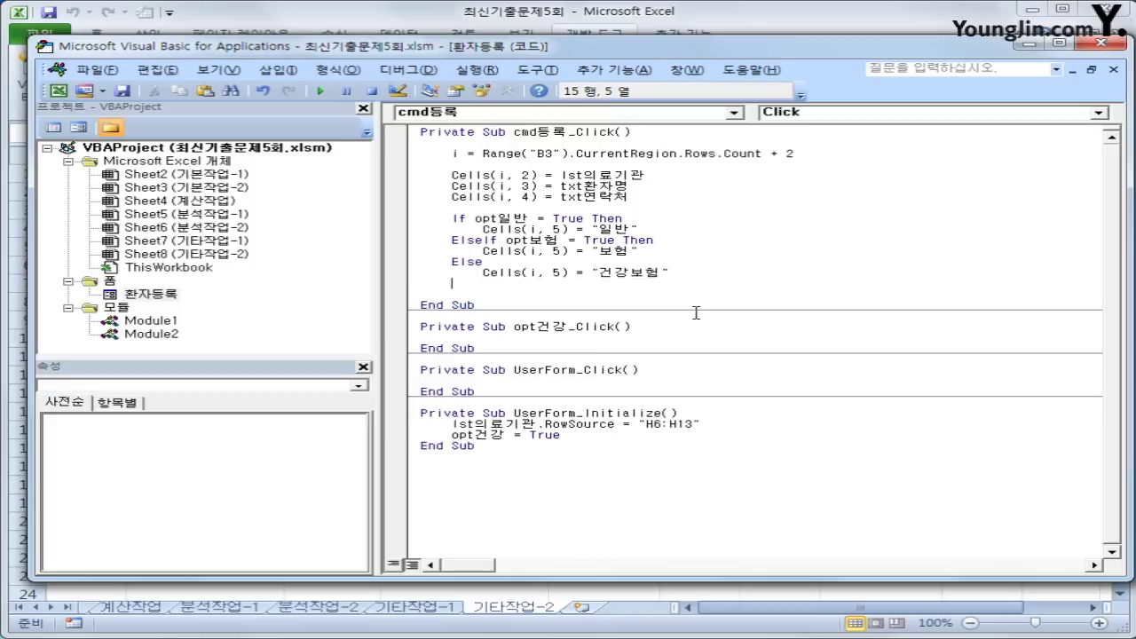
text(End If)
key(Up)
key(Up)
key(Up)
key(Up)
key(Up)
key(Up)
key(Up)
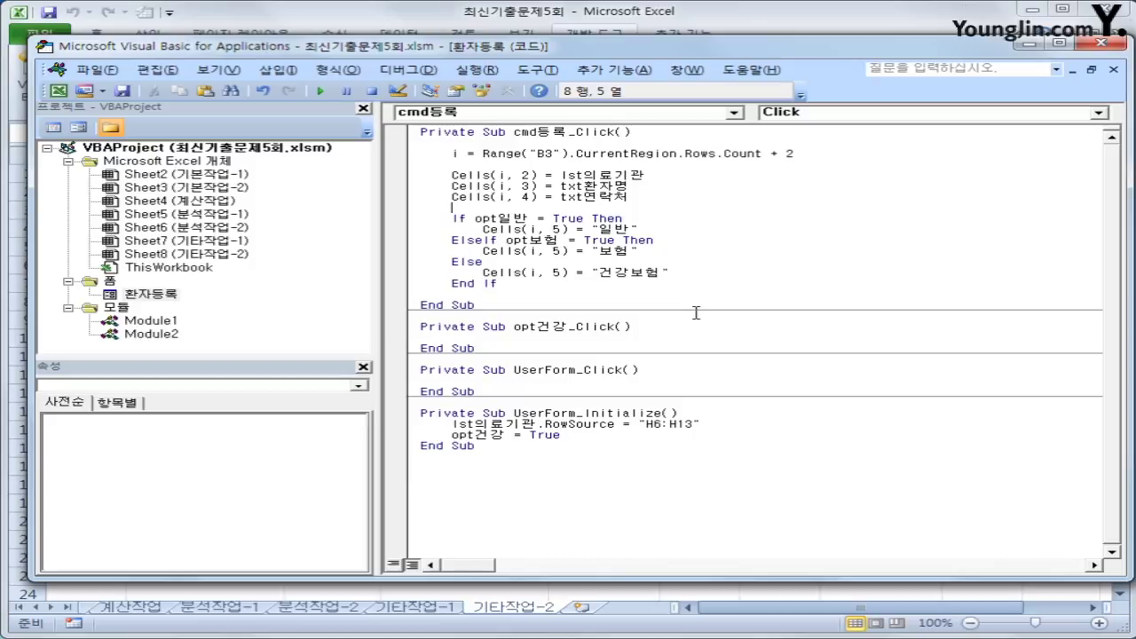
click(1101, 41)
- Register a test patient at 오 소아과 with a name, phone number and type 보험
click(870, 213)
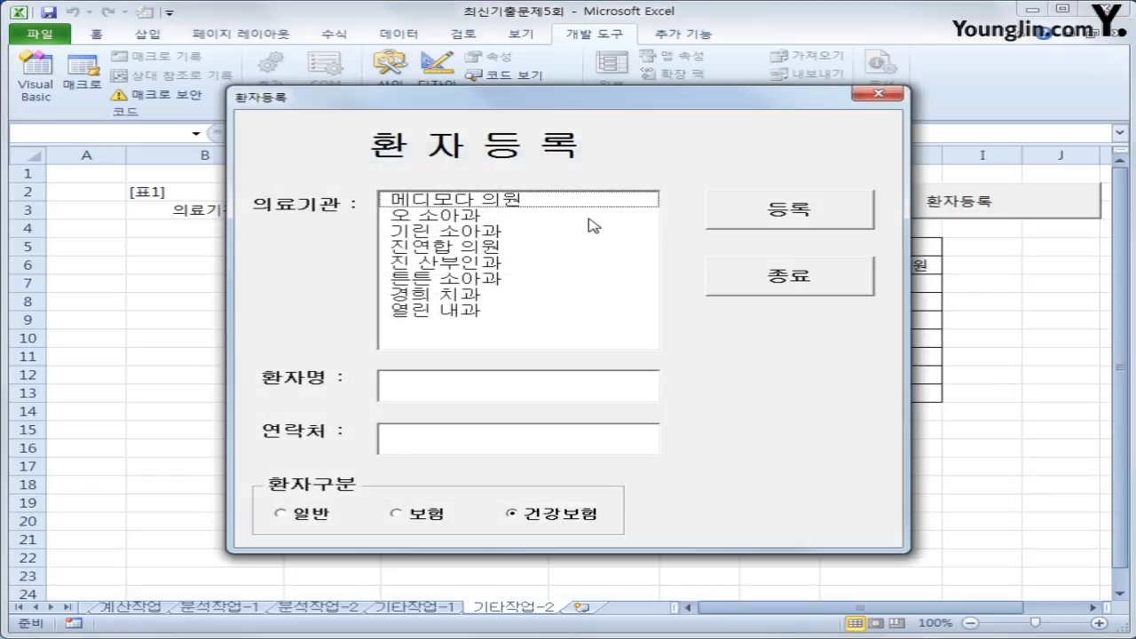
click(591, 219)
click(542, 391)
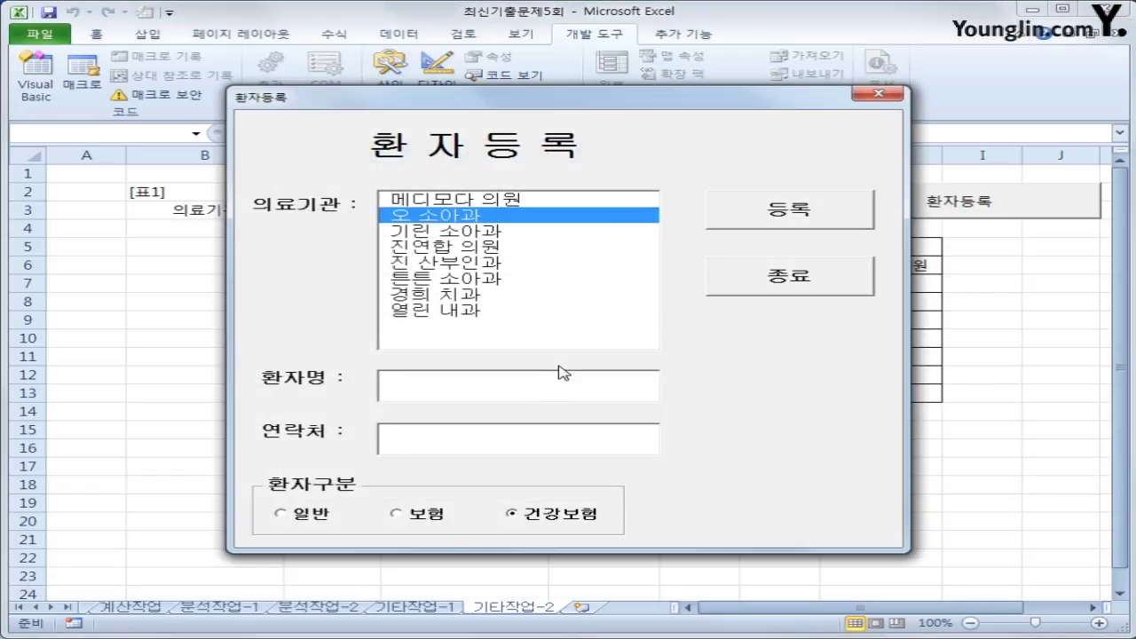
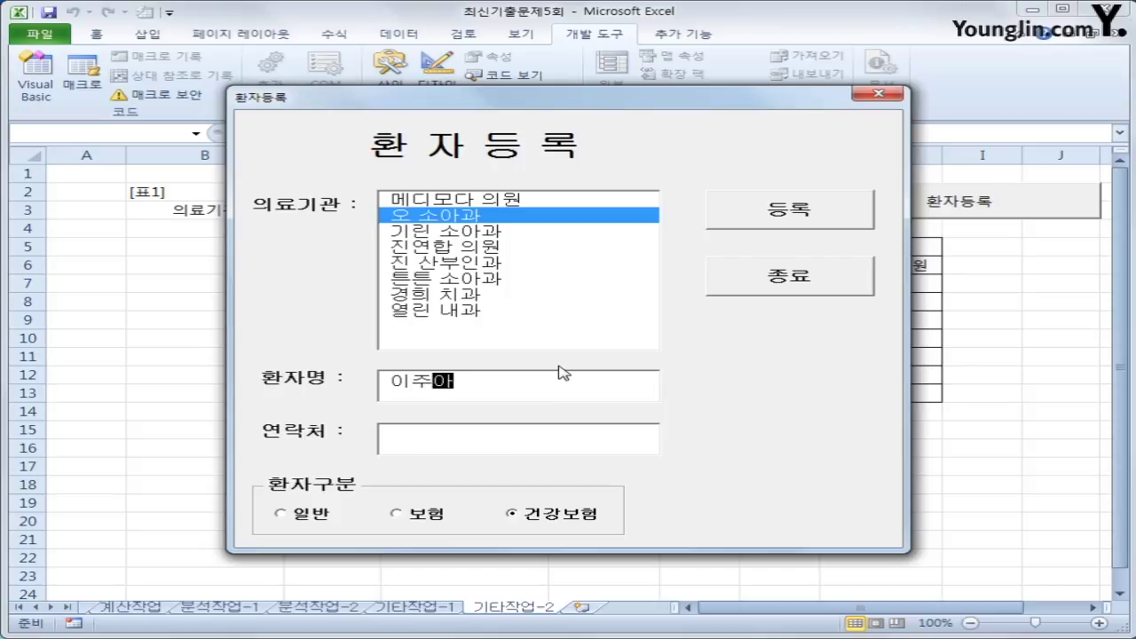
key(Tab)
text(111-2222)
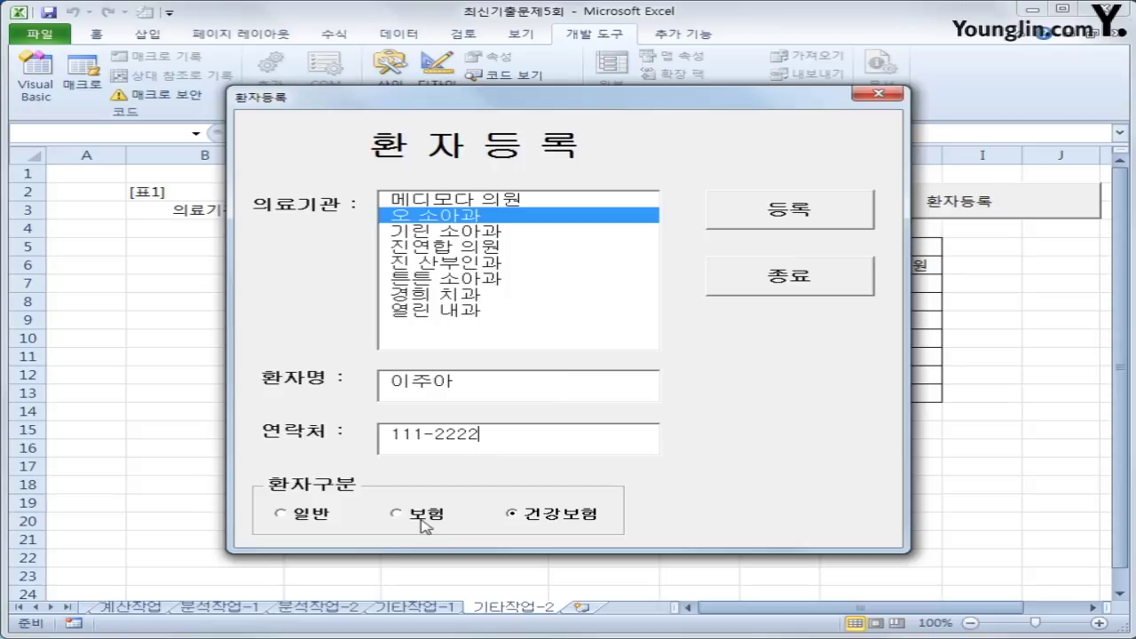
click(425, 524)
click(769, 213)
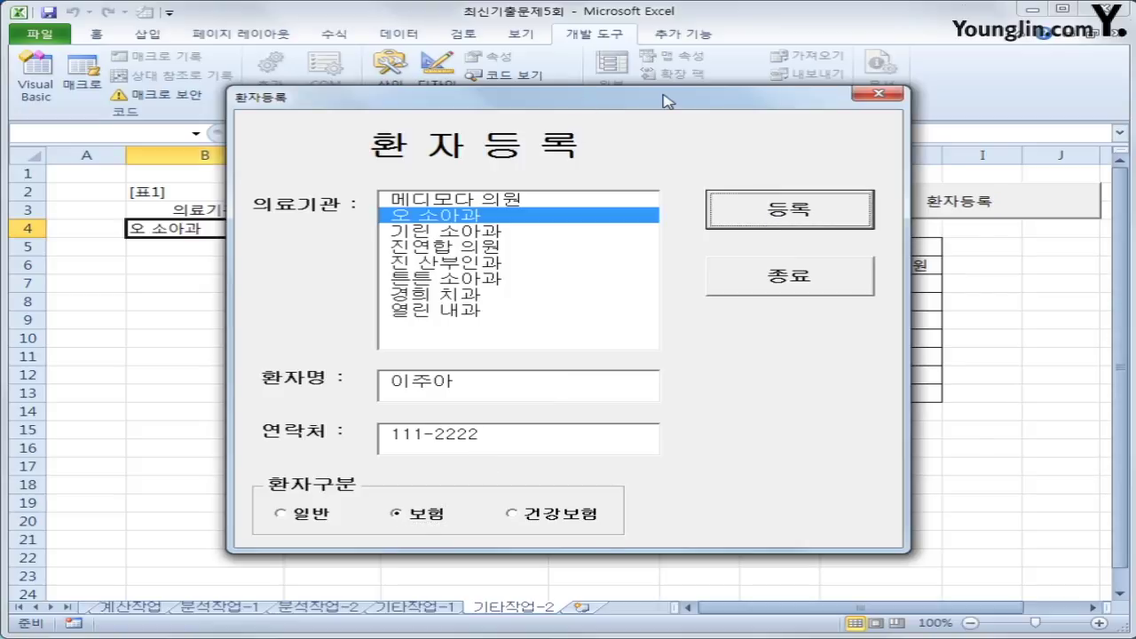
- Close the form, check row 4's name, contact and type, then open Visual Basic
drag(668, 102, 837, 141)
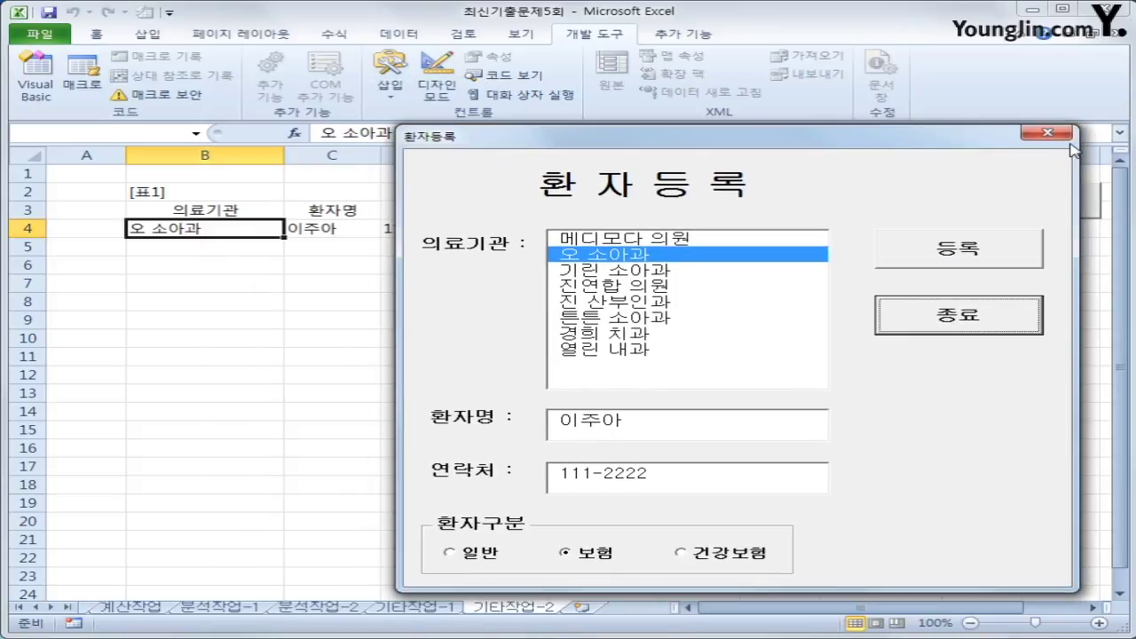
click(1048, 133)
click(325, 230)
click(449, 229)
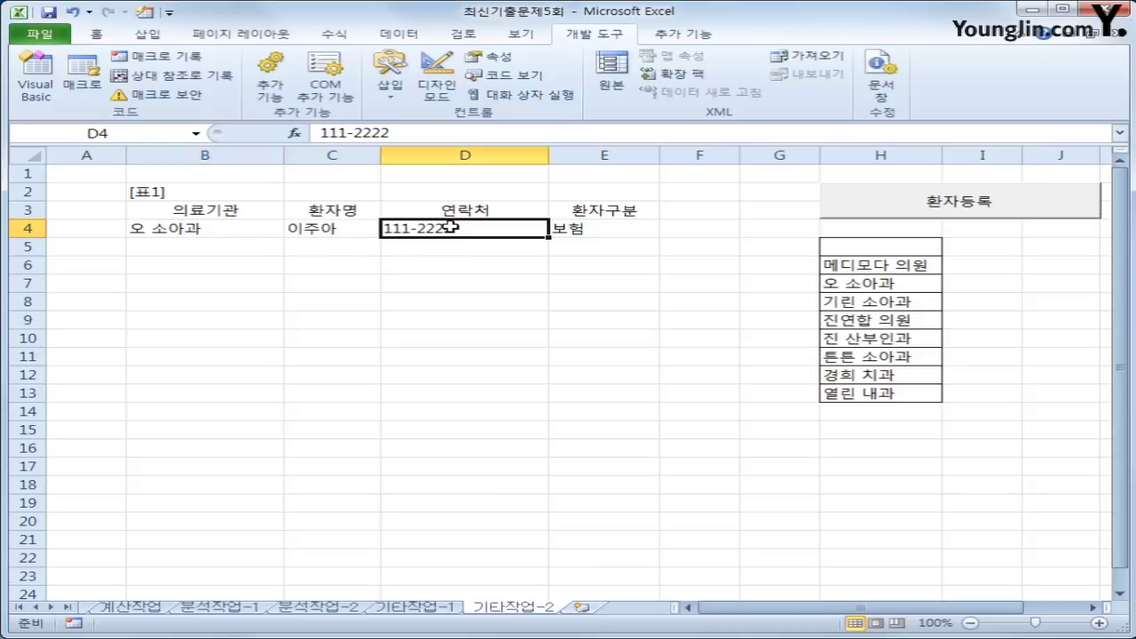
click(648, 237)
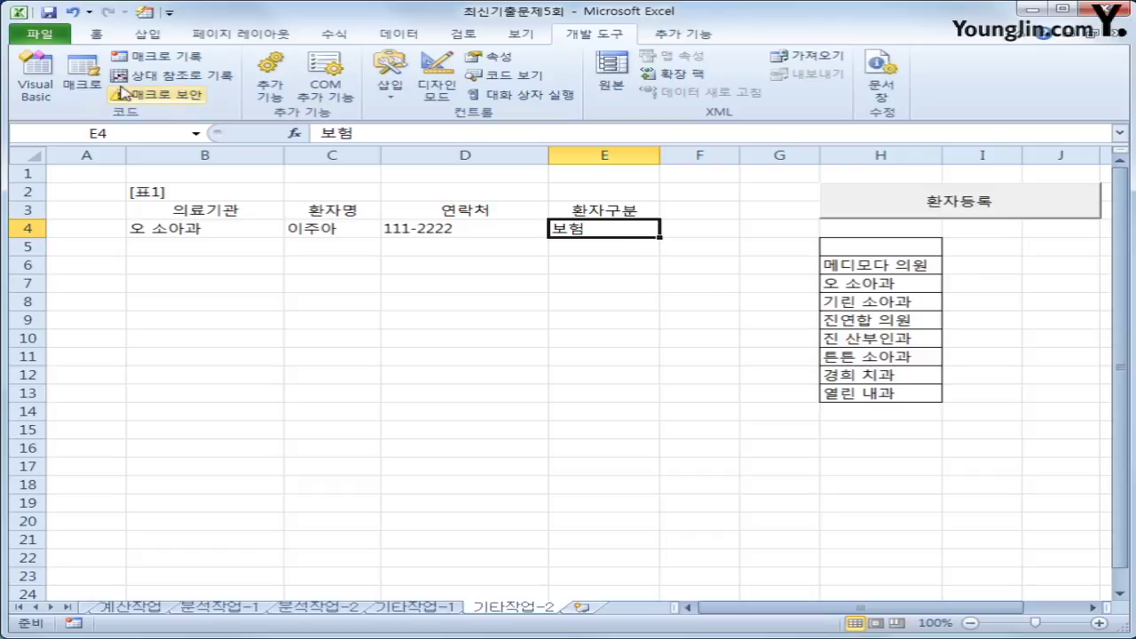
click(35, 79)
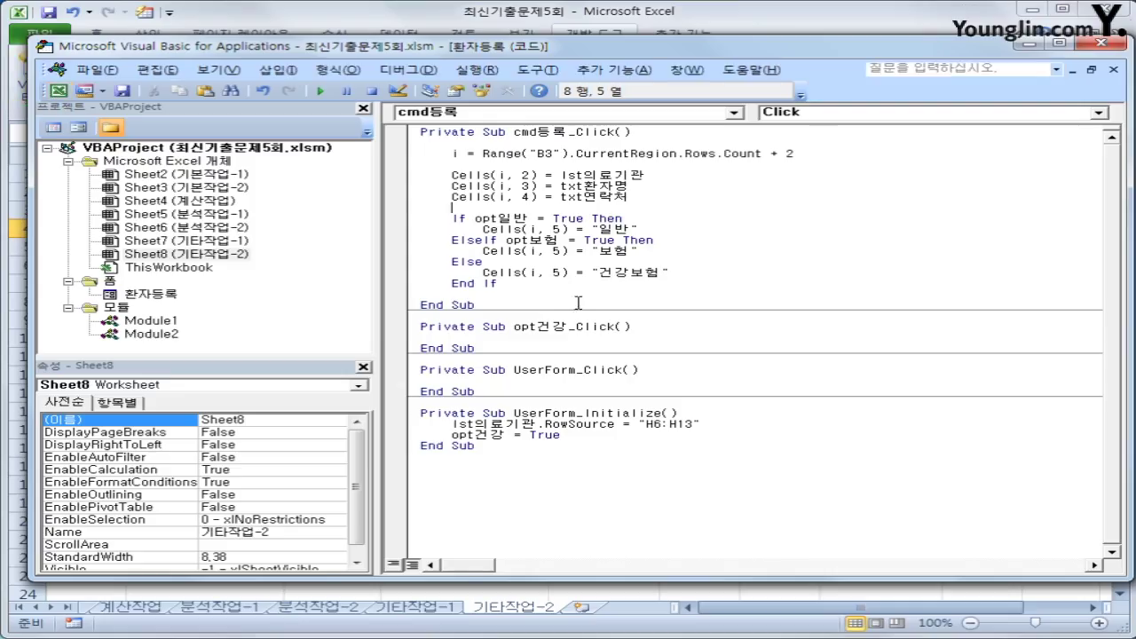
- Change the clinic assignment to lst의료기관.List(0, 0) and go back to the sheet
click(660, 166)
key(Return)
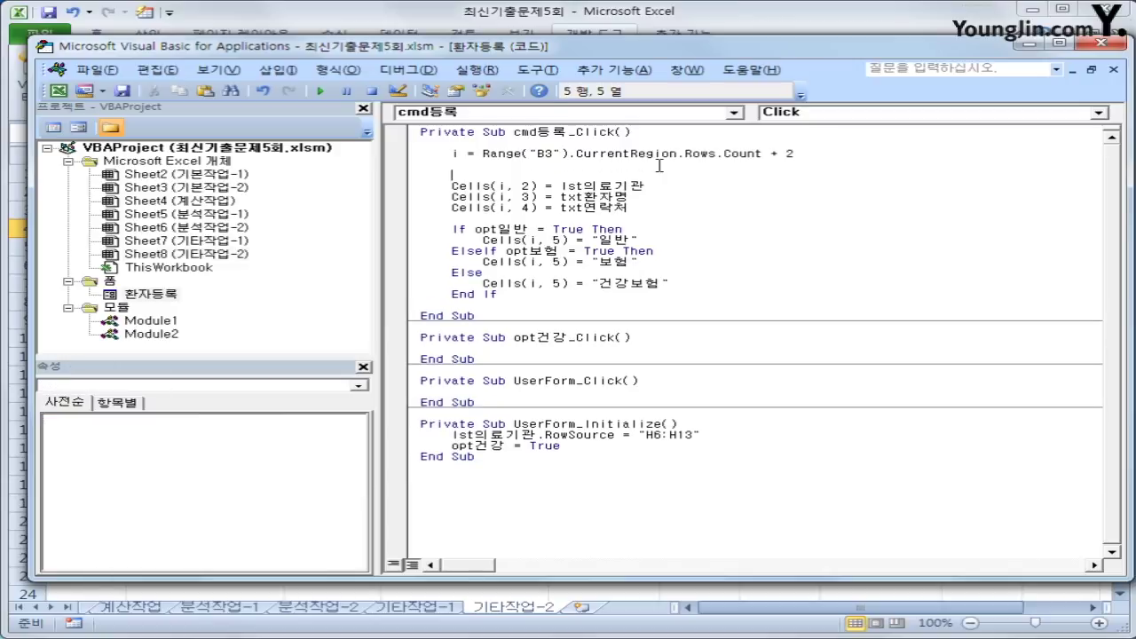
key(Down)
key(End)
text(.l)
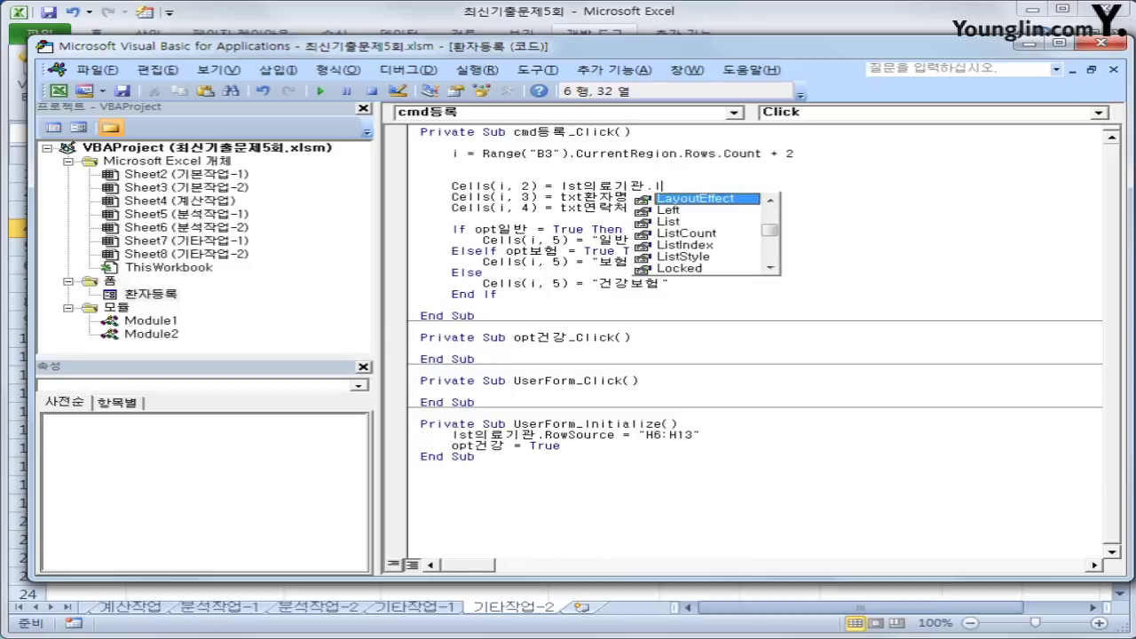
text(ist)
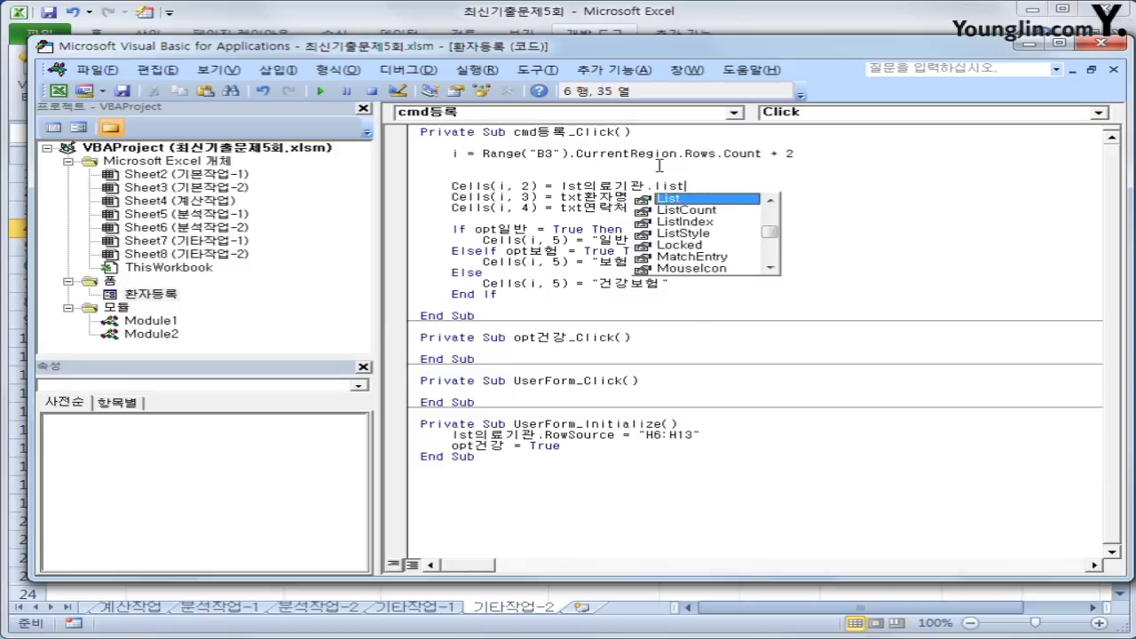
text(()
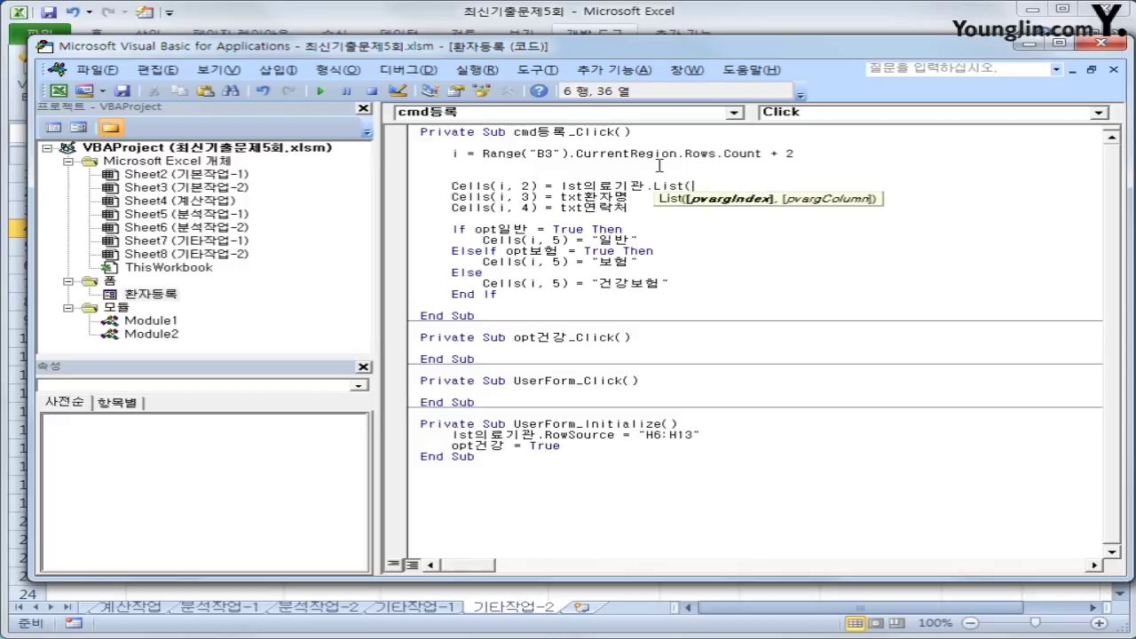
text(0,0)
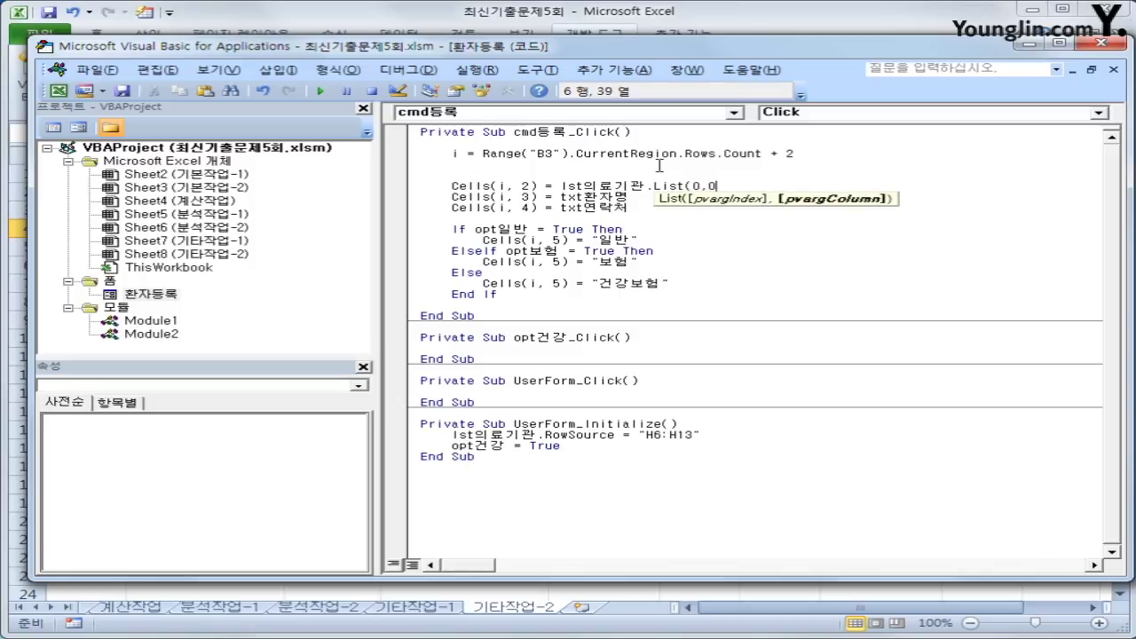
text())
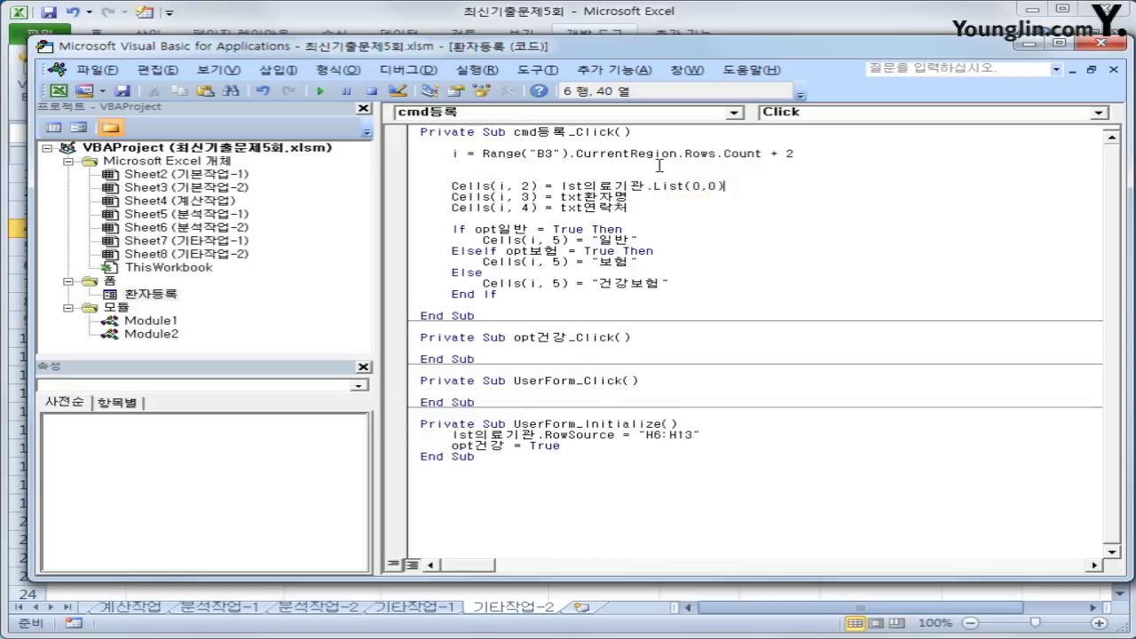
key(Left)
key(Left)
key(Left)
key(Left)
key(Right)
key(Right)
click(743, 227)
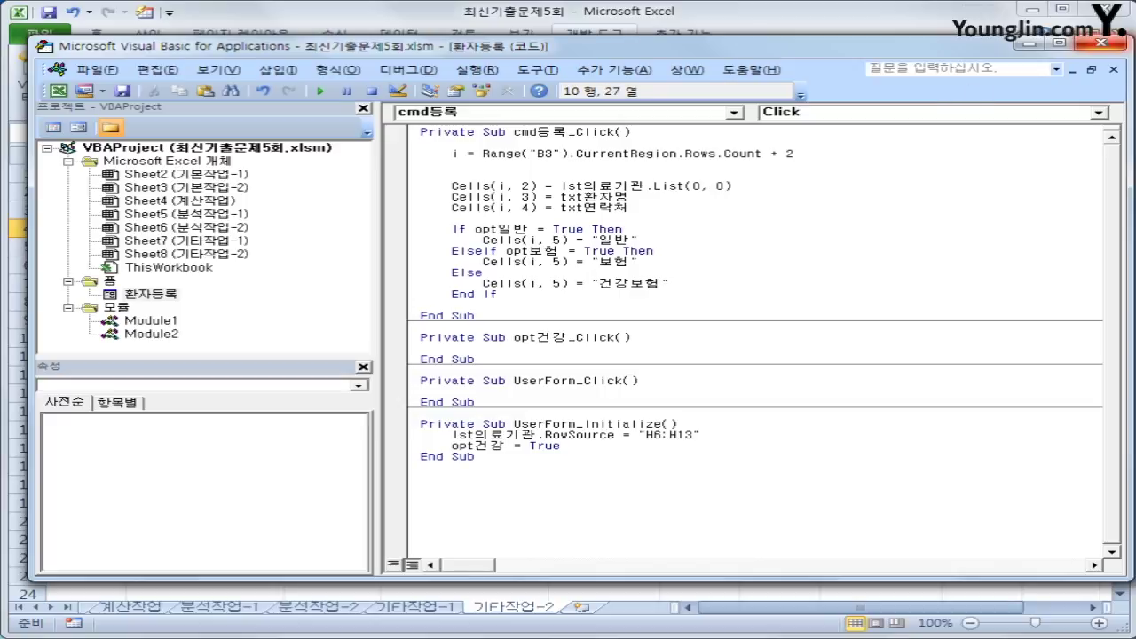
click(1065, 44)
click(690, 241)
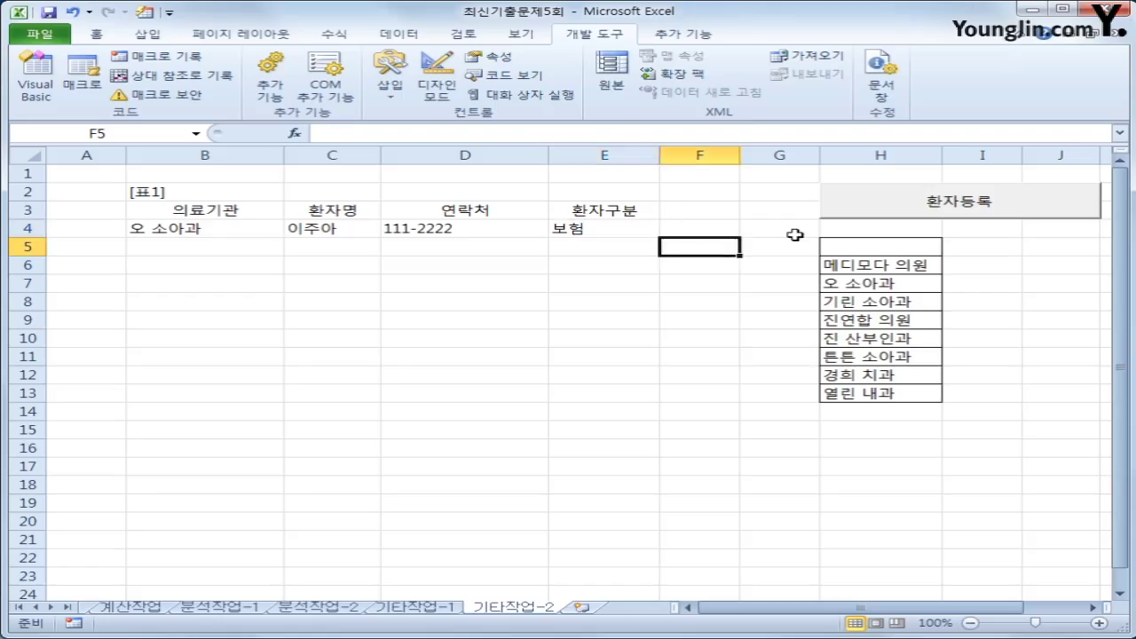
- Open the 환자등록 form, try 열린 내과 and 메디모다 의원 in the clinic list, then close it
click(899, 215)
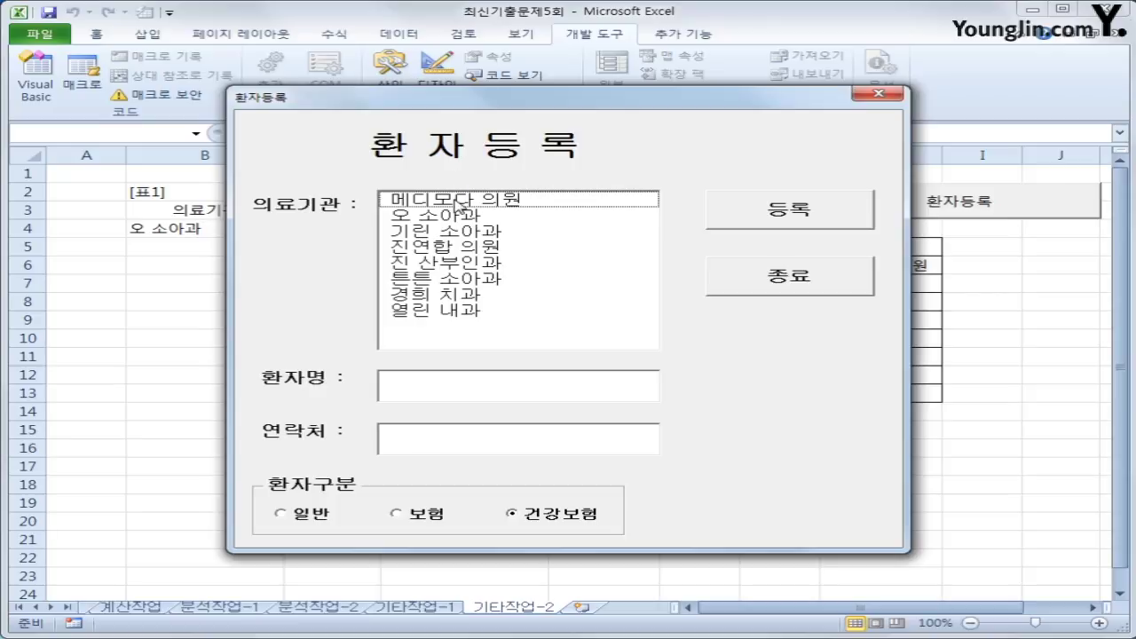
drag(454, 201, 455, 295)
click(451, 312)
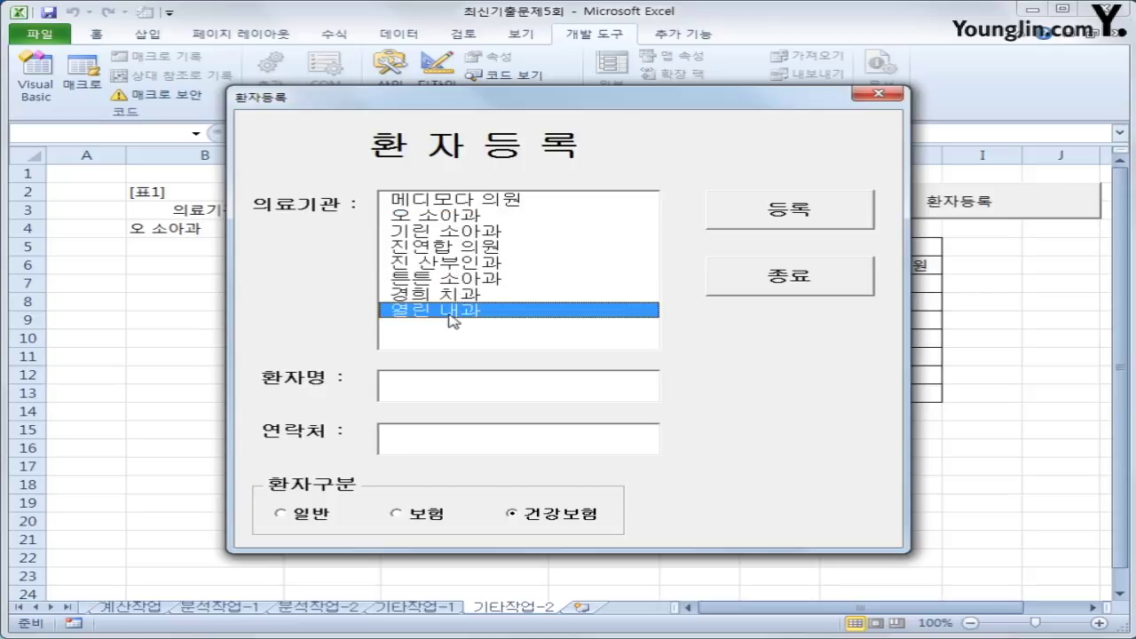
click(468, 203)
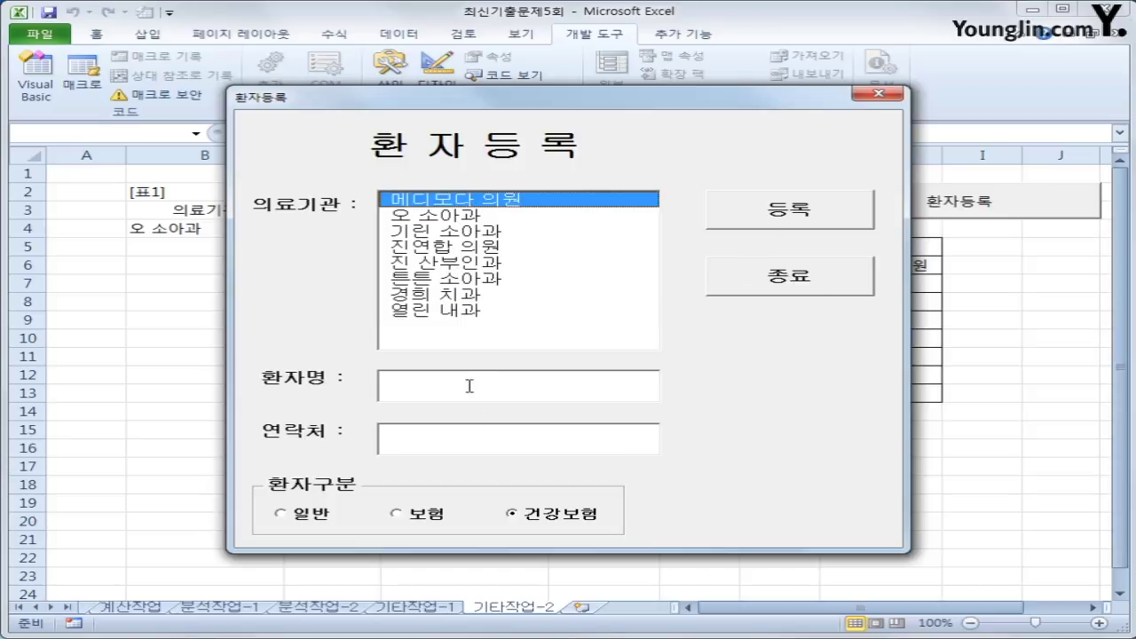
click(877, 93)
- Register a patient name and phone number twice, filling rows 5 and 6
click(964, 188)
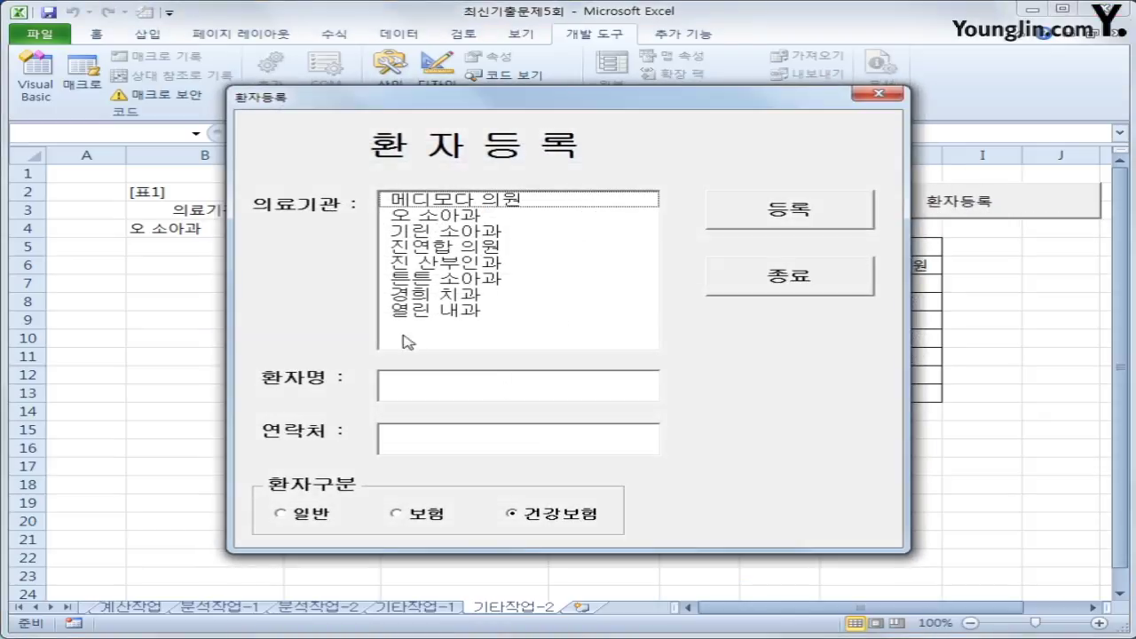
click(493, 374)
text(dleh)
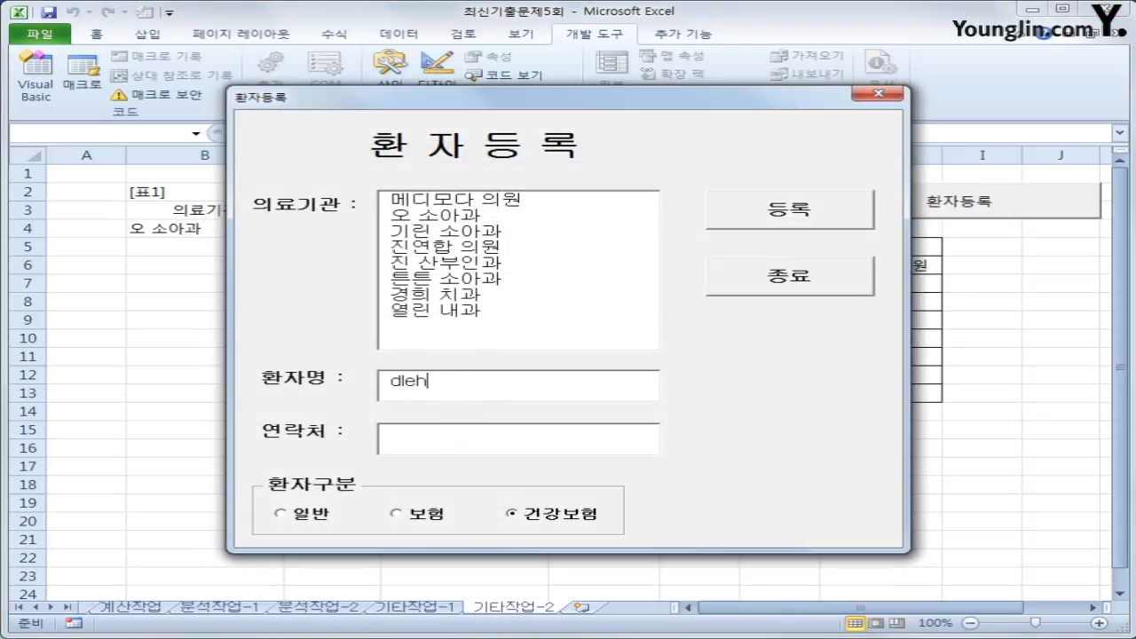
key(BackSpace)
key(BackSpace)
key(BackSpace)
key(BackSpace)
key(Hangul)
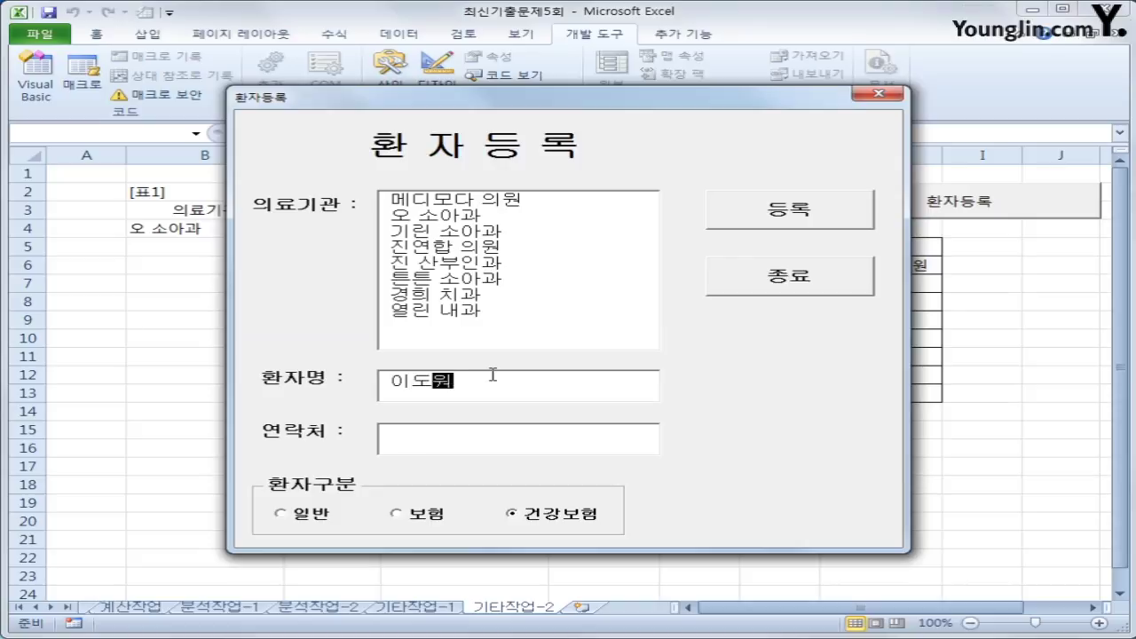
key(Tab)
text(222-3333)
click(785, 215)
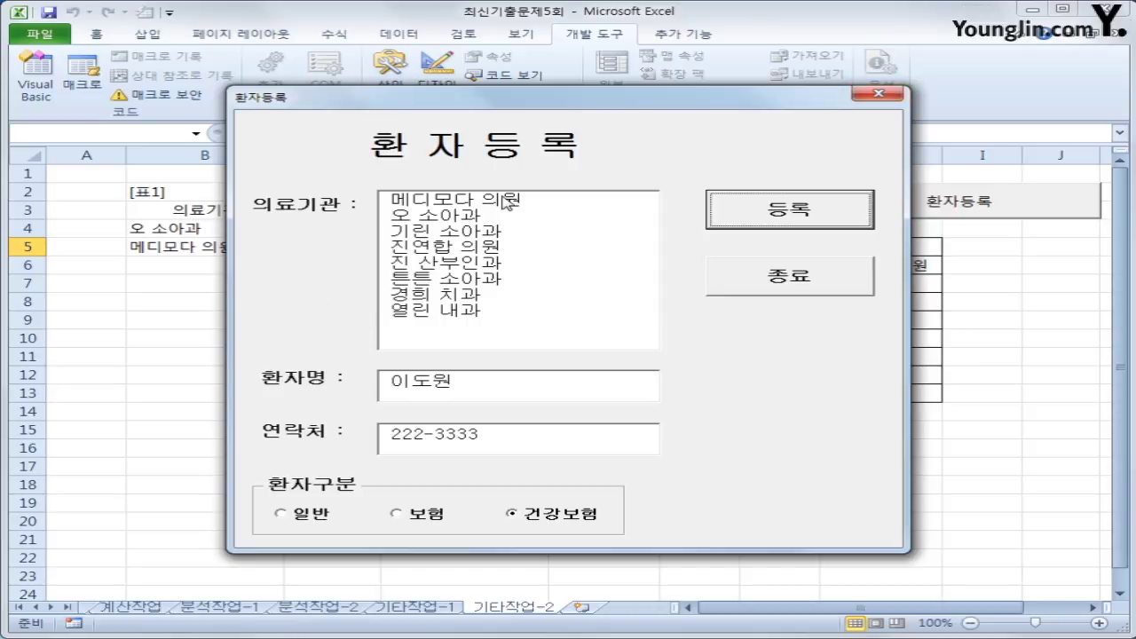
click(765, 210)
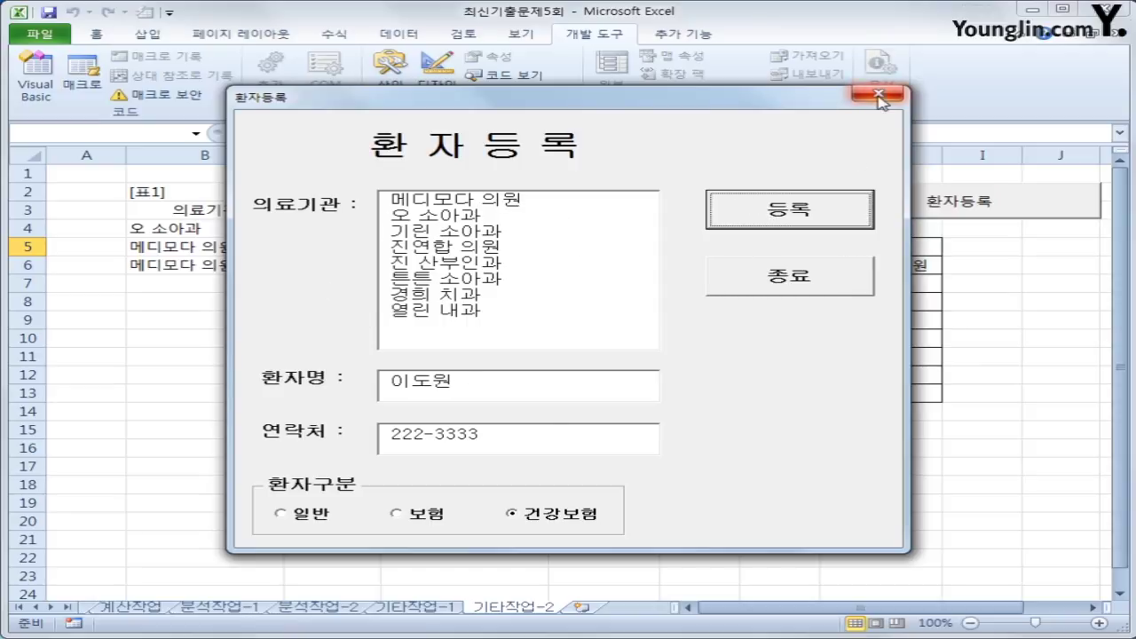
click(878, 93)
- Check the clinic written in B6, reopen and close the form, then open Visual Basic
click(205, 269)
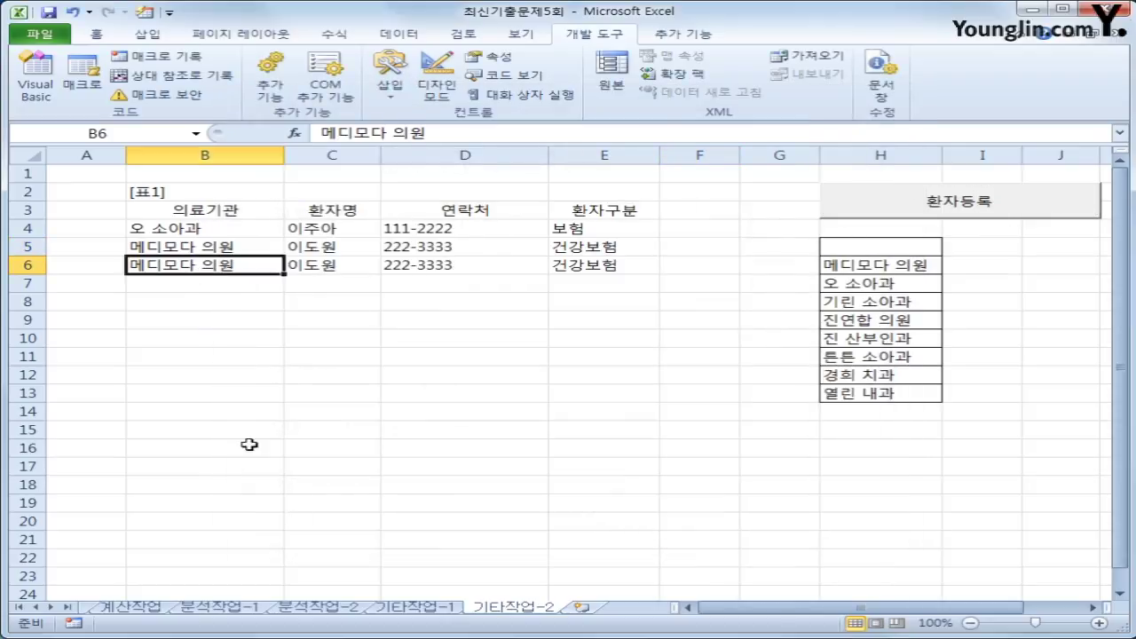
click(868, 244)
click(879, 227)
click(879, 204)
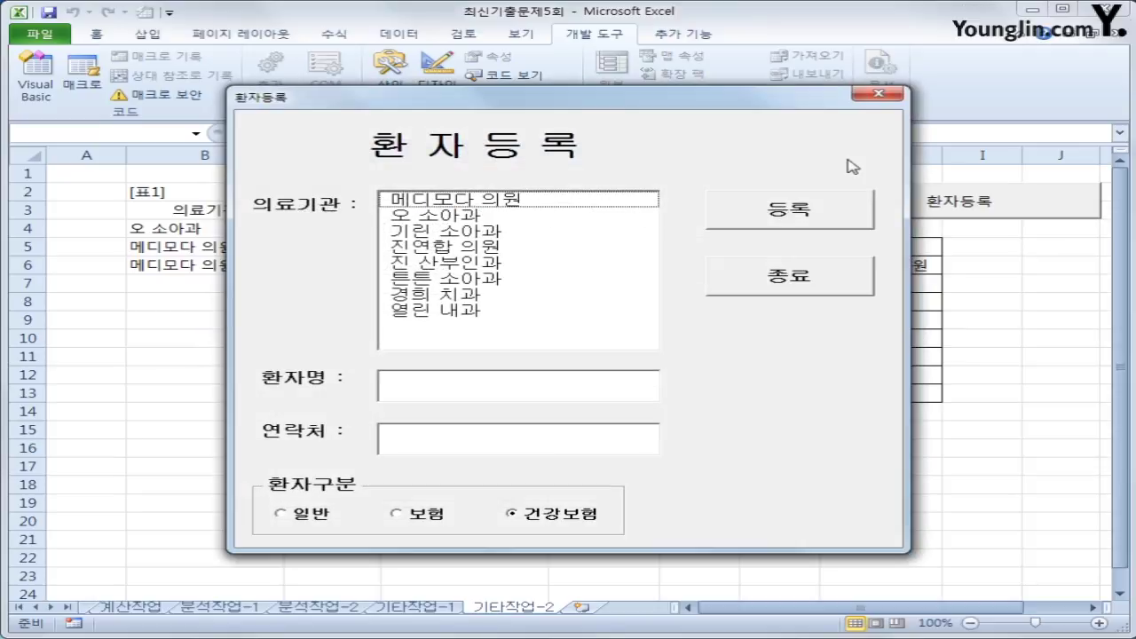
click(896, 95)
click(36, 79)
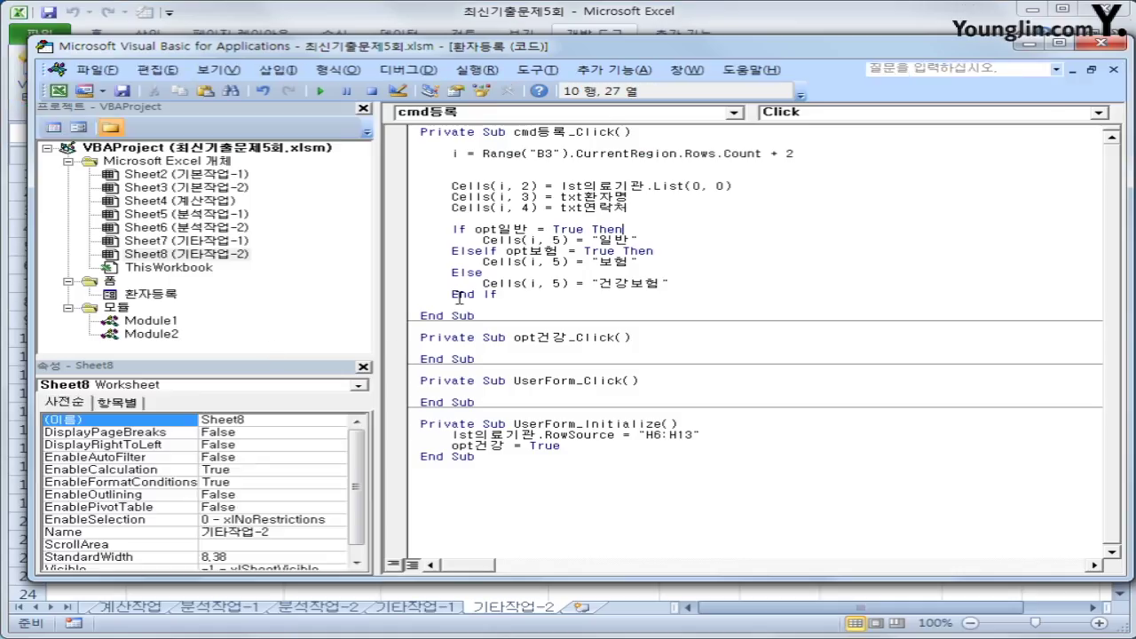
- Replace the List row index 0 with lst의료기관.ListIndex
double_click(697, 186)
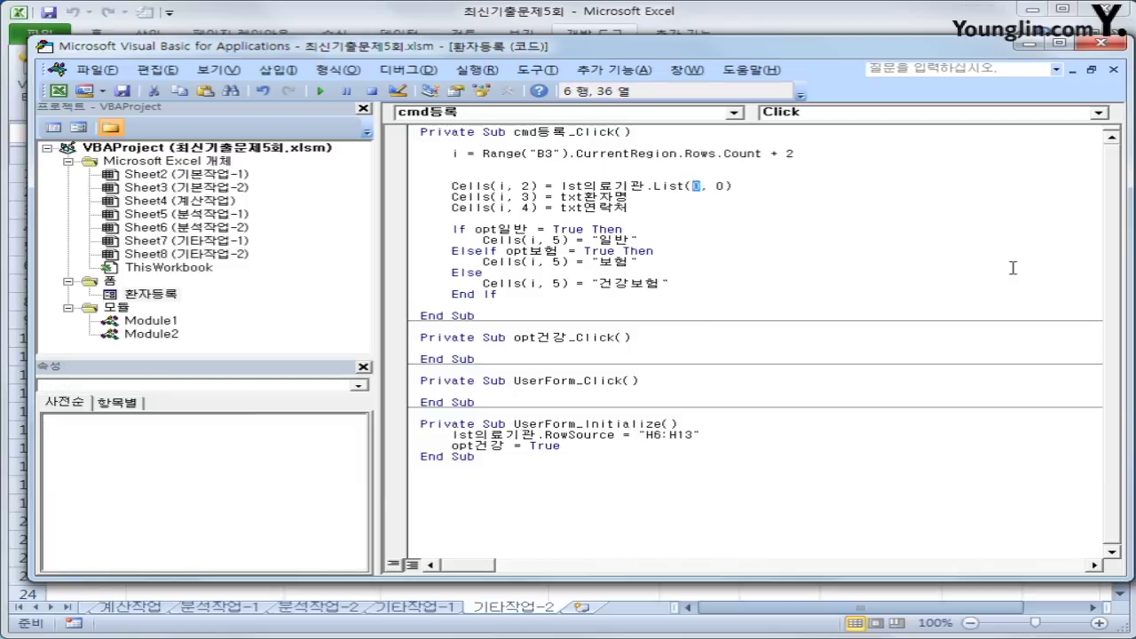
text(lstd)
key(BackSpace)
text(의료기관.)
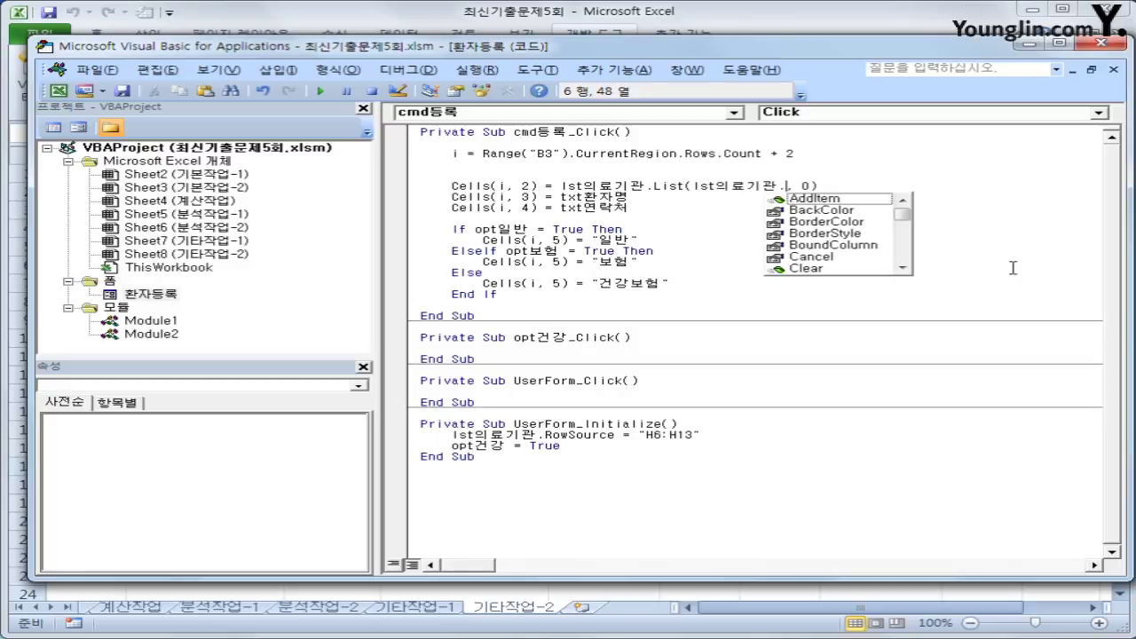
text(ListIndex)
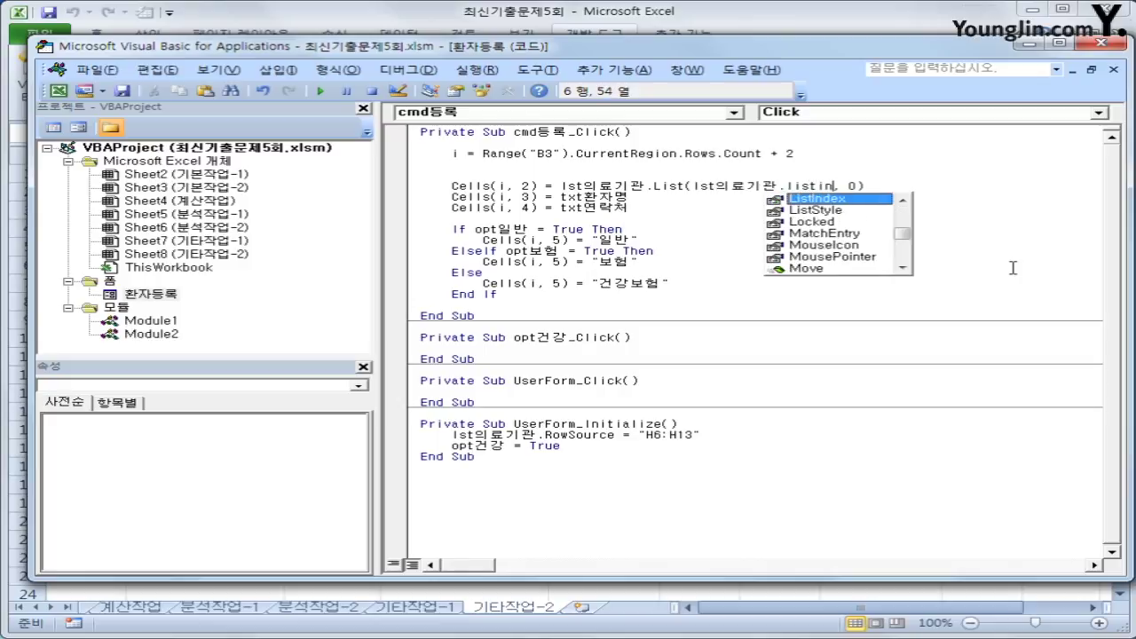
key(Tab)
key(Down)
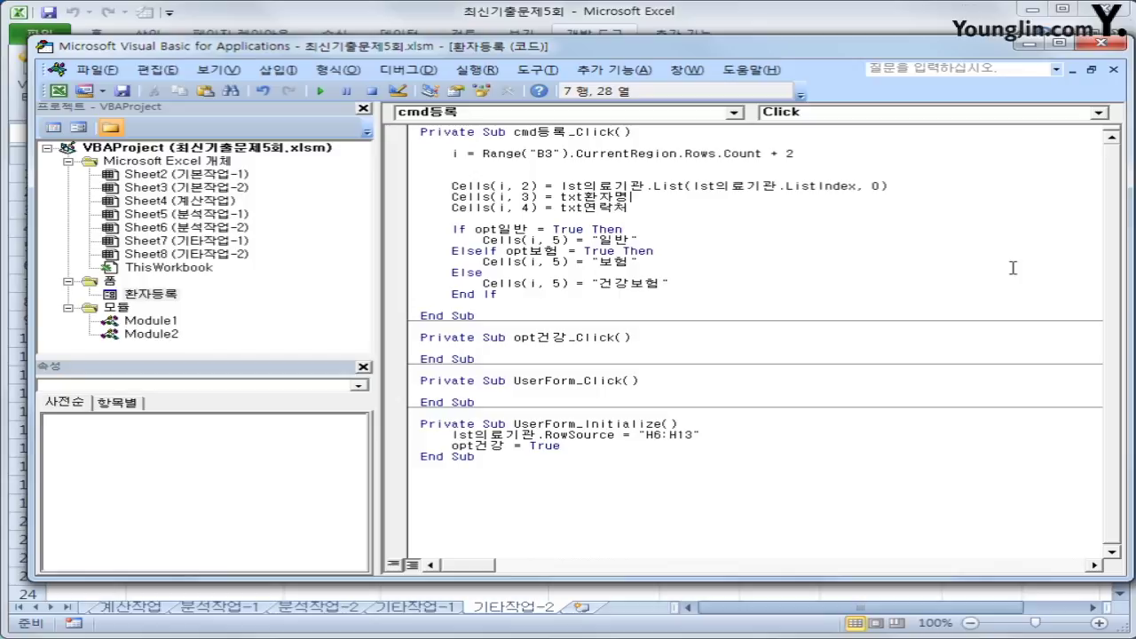
key(Up)
- Move ListIndex into a line iRow = lst의료기관.ListIndex and use List(iRow, 0)
key(shift+Left)
key(shift+Left)
key(shift+Left)
key(shift+Left)
key(shift+Left)
key(shift+Left)
key(shift+Left)
key(shift+Left)
key(shift+Left)
key(shift+Left)
key(shift+Left)
key(shift+Left)
key(shift+Left)
key(shift+Left)
key(shift+Left)
key(shift+Left)
key(shift+Left)
key(shift+Left)
key(shift+Left)
key(shift+Left)
key(shift+Right)
key(shift+Right)
key(shift+Right)
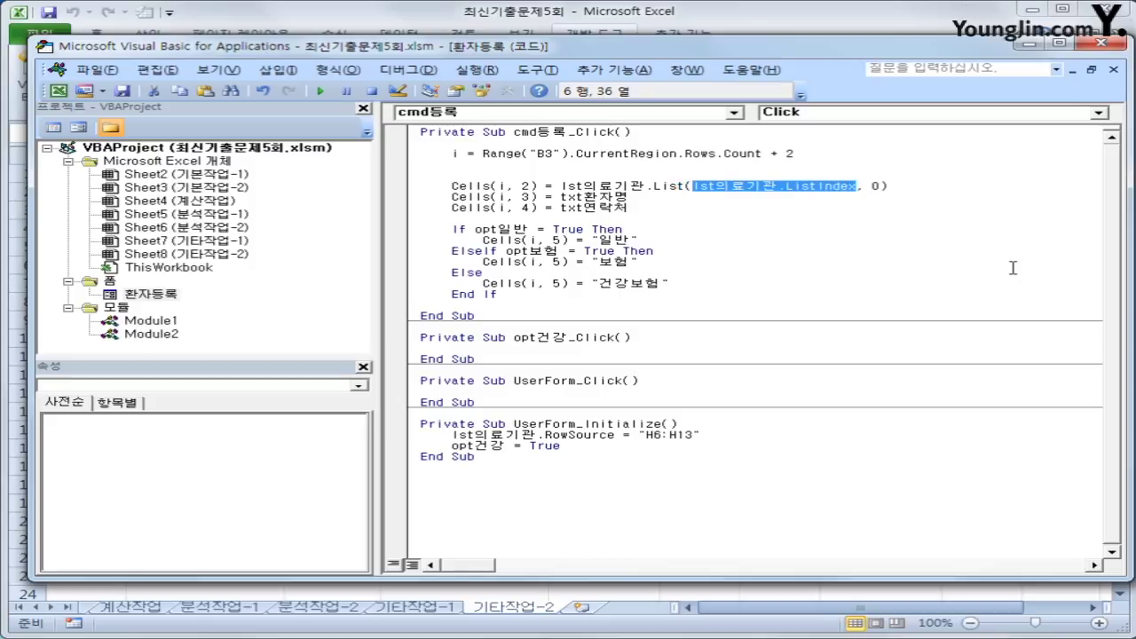
key(ctrl+x)
key(Up)
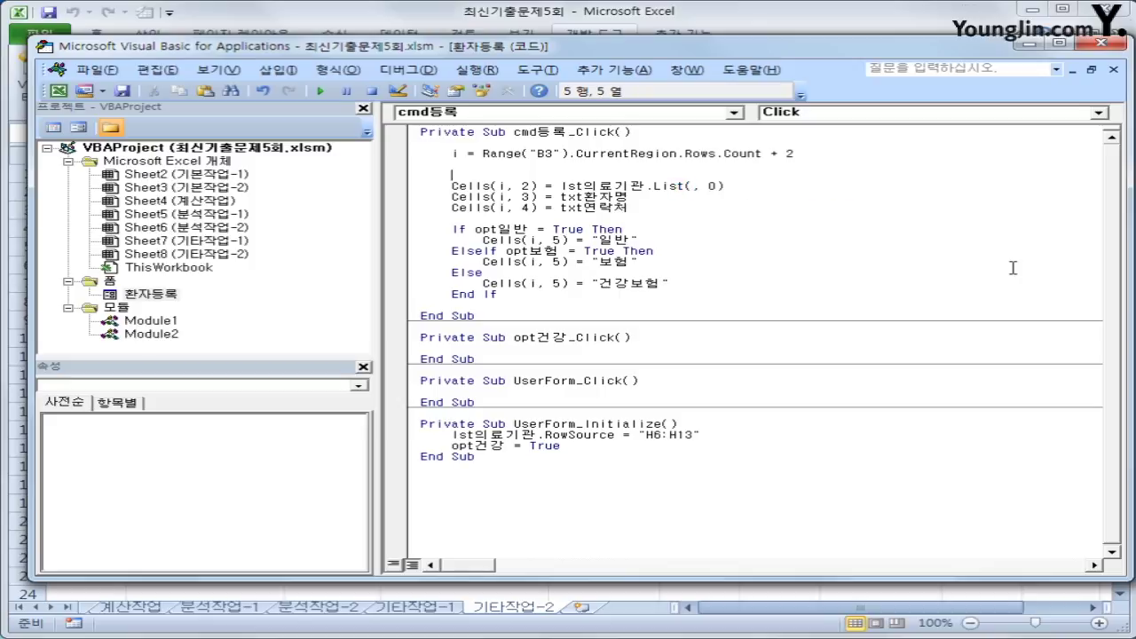
text(iRow =)
key(ctrl+v)
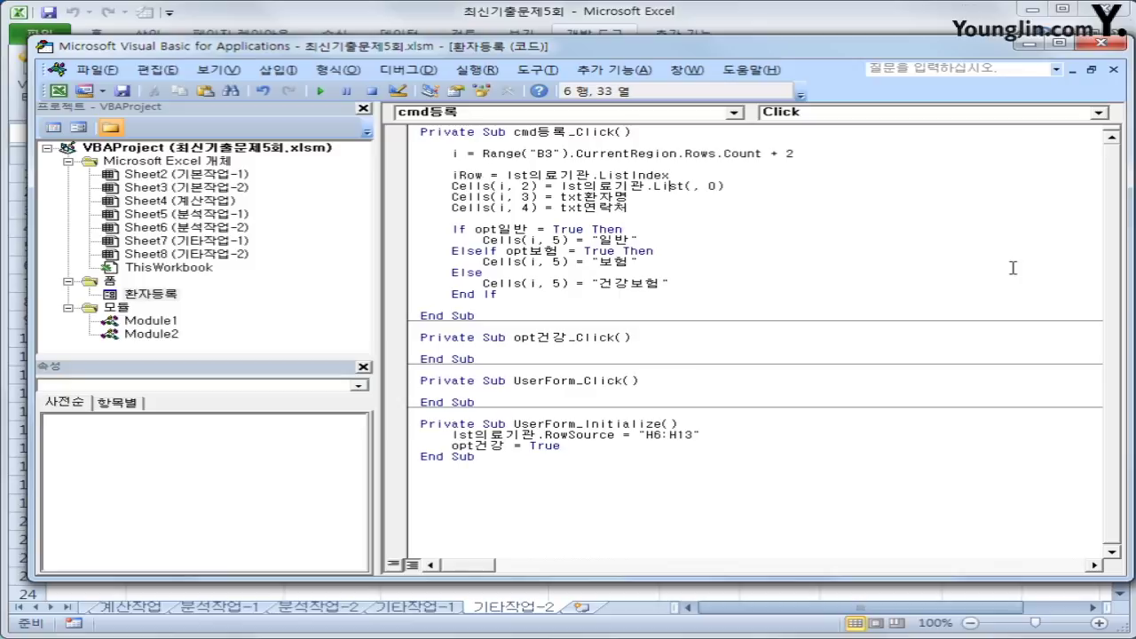
text(iRow)
key(Down)
key(Up)
key(Up)
key(End)
key(Return)
key(Up)
key(shift+End)
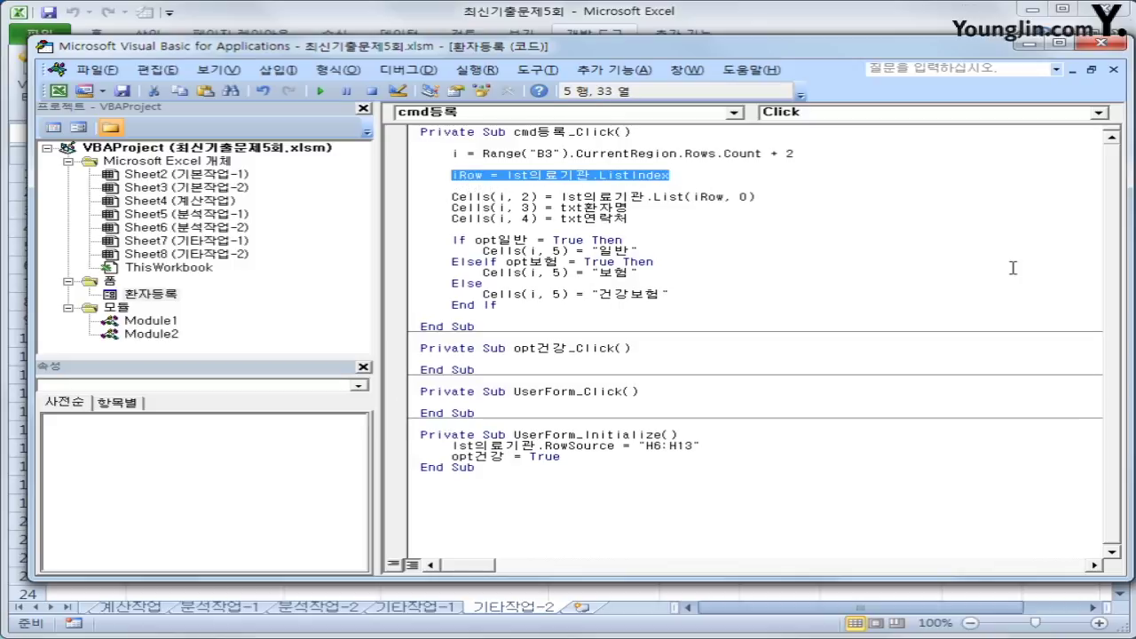
key(Down)
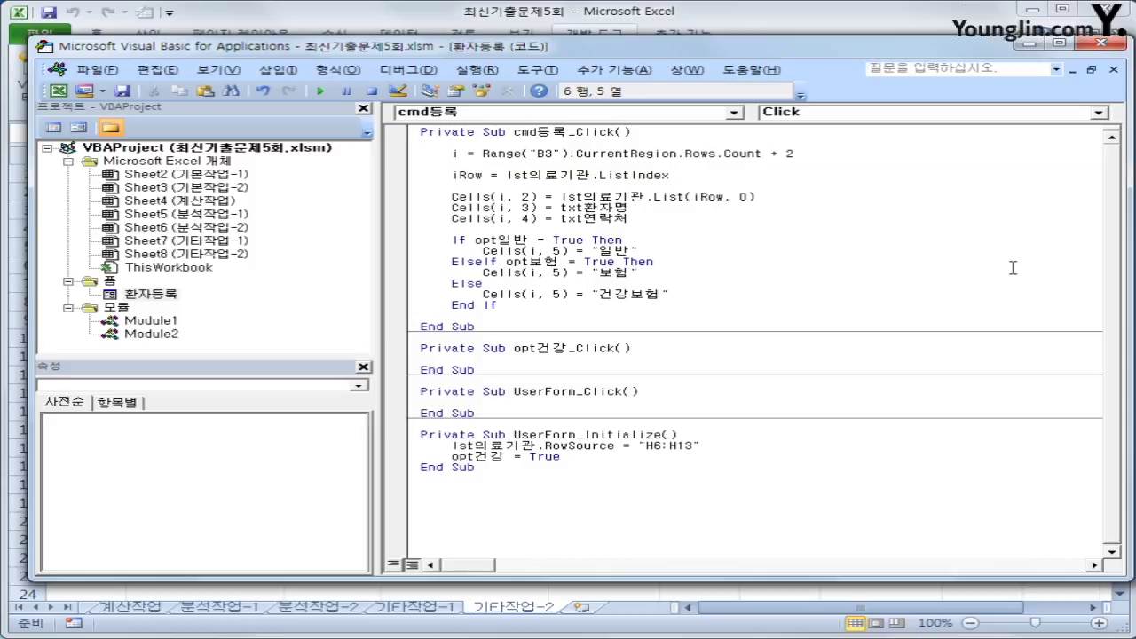
- Register a test patient at 튼튼 소아과 with a name, phone number and type 보험
click(1101, 41)
click(658, 396)
click(886, 204)
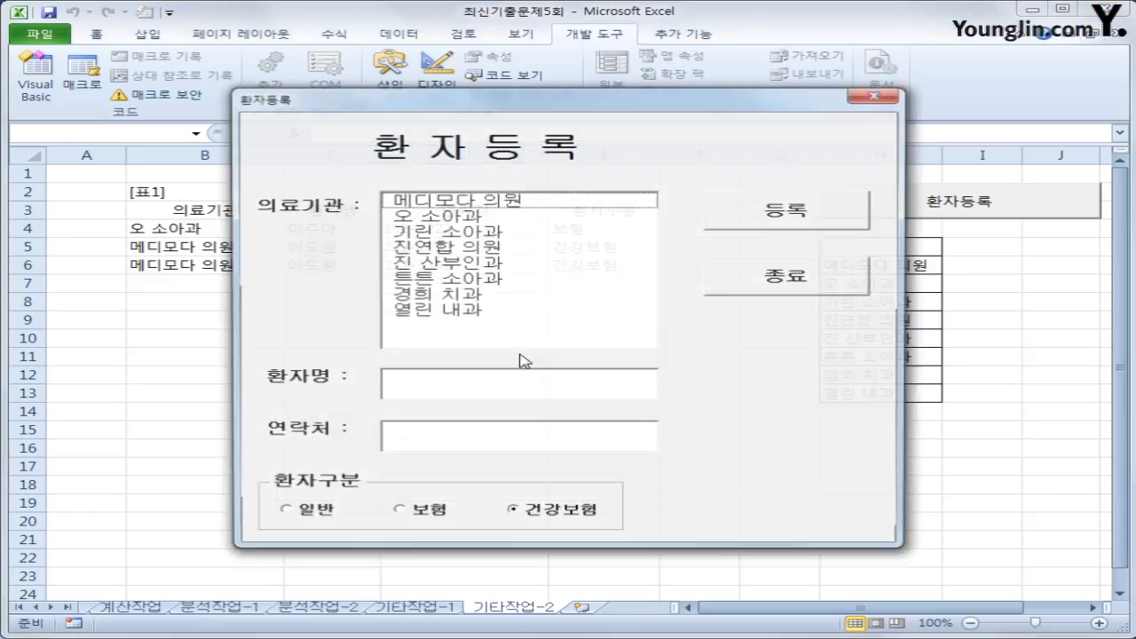
click(532, 278)
click(501, 382)
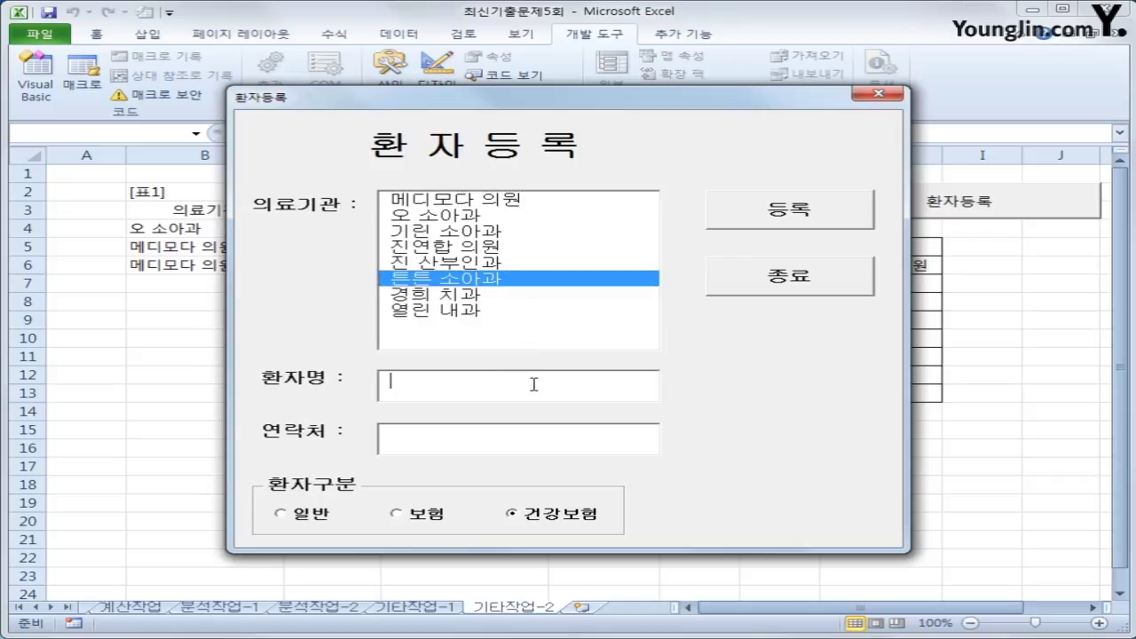
text(ㅇㅐ)
key(BackSpace)
key(BackSpace)
key(Tab)
text(222)
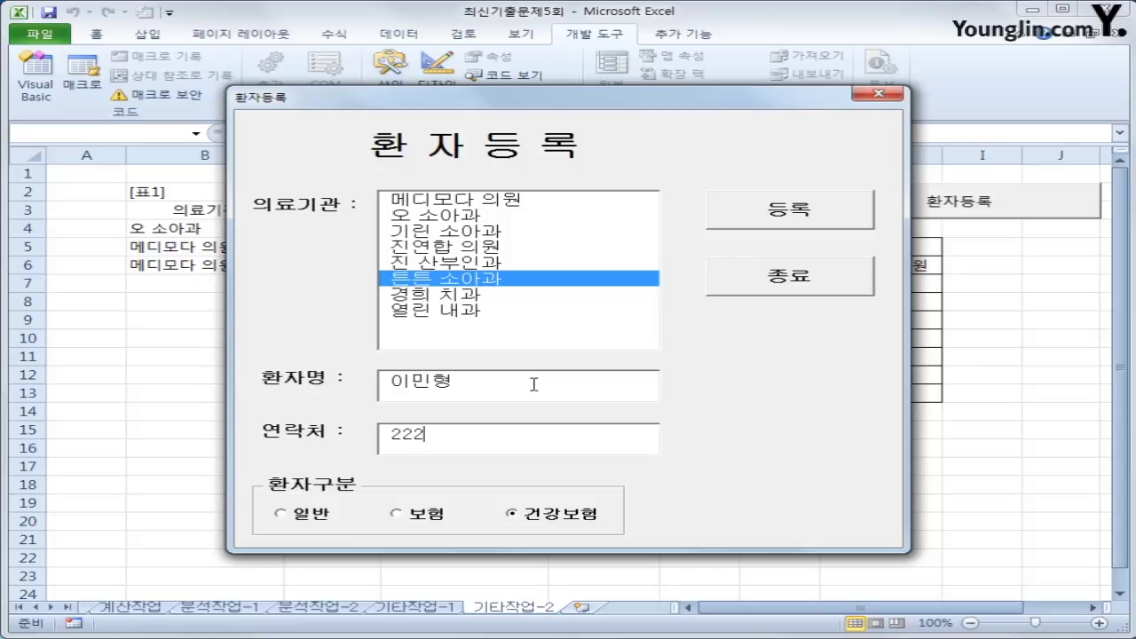
text(-8888)
click(424, 514)
click(751, 217)
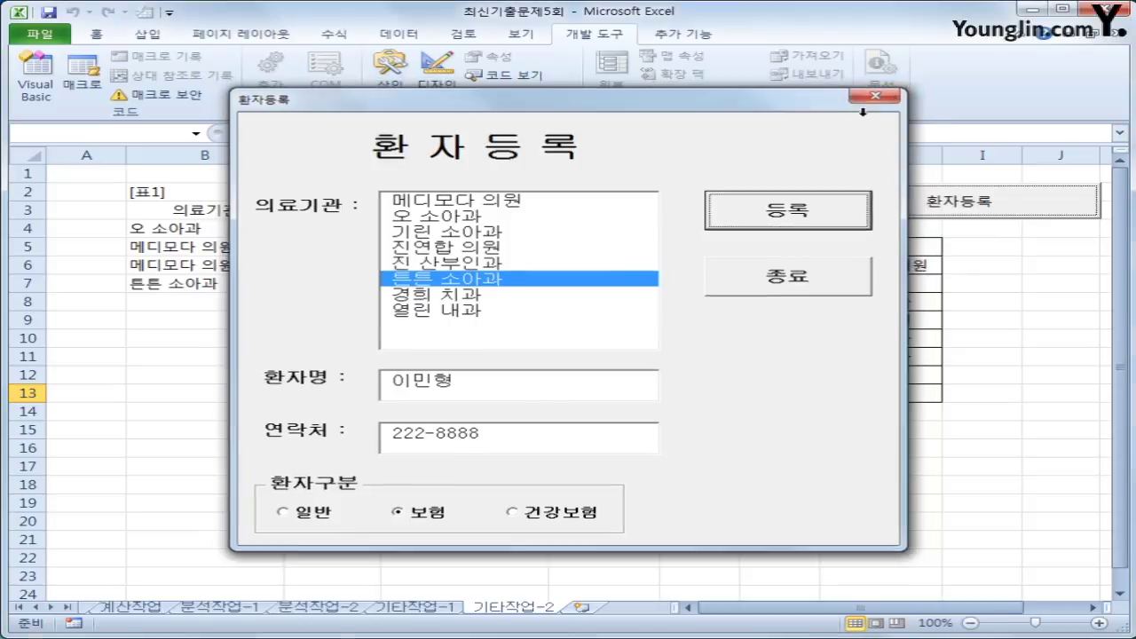
- Close the form, check row 7, and reopen the form's code and its object list
click(878, 93)
click(513, 466)
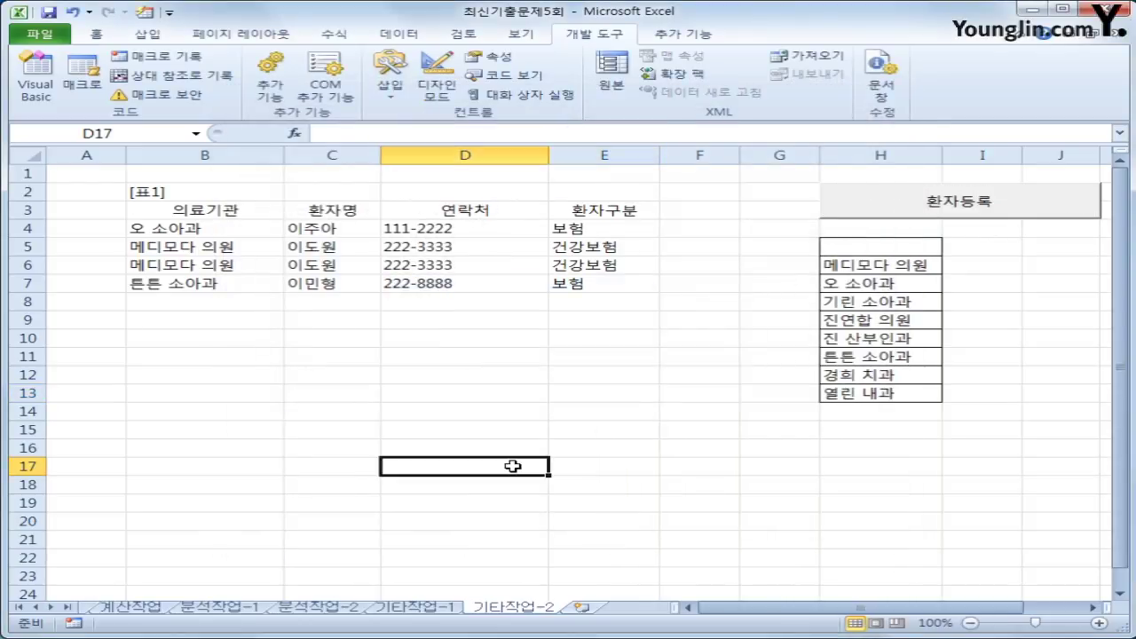
click(853, 234)
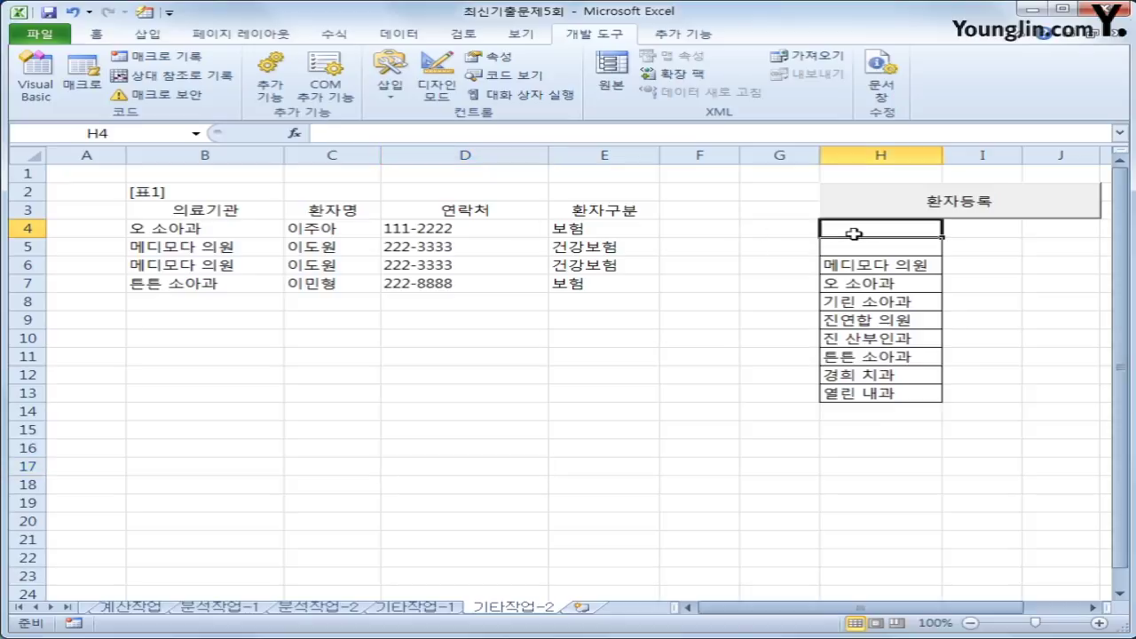
click(856, 247)
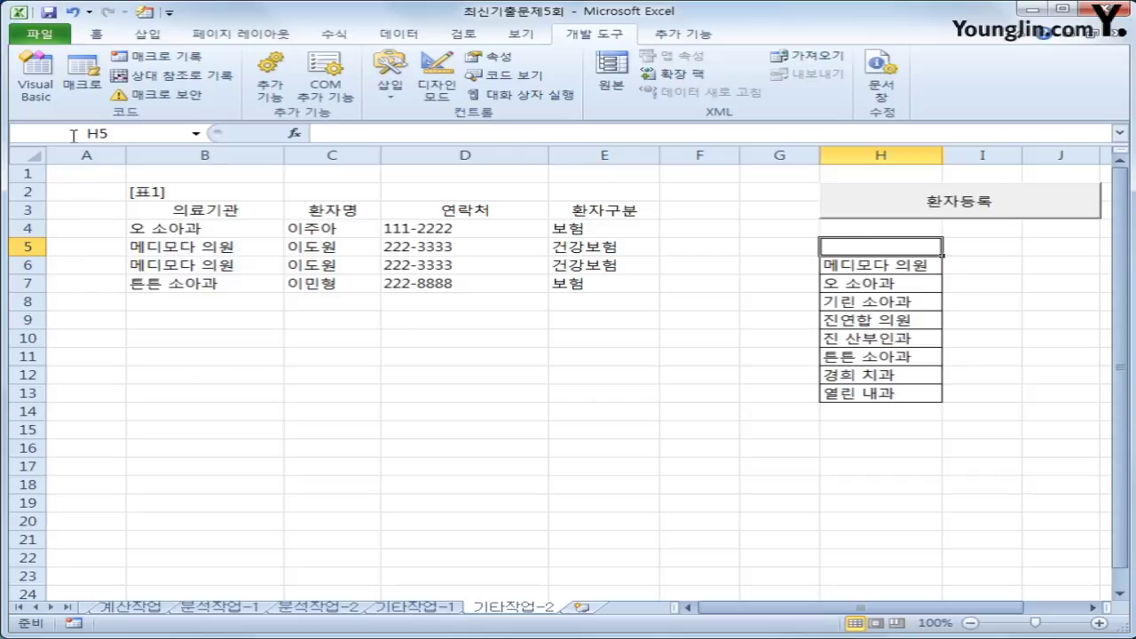
click(36, 88)
click(540, 112)
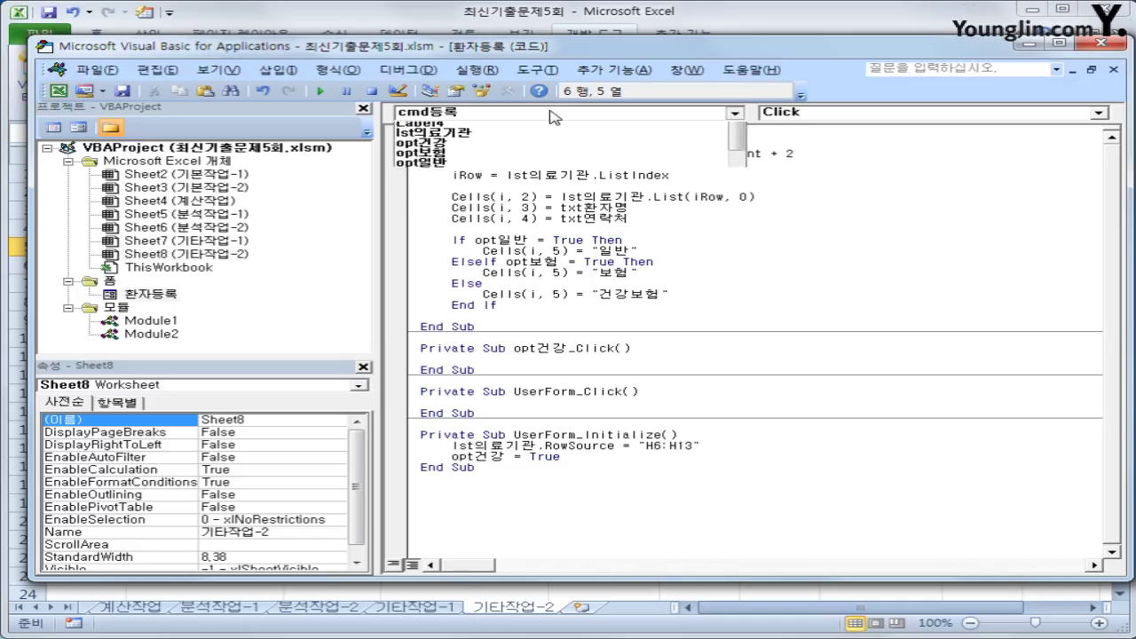
- Write the cmd종료_Click routine: [H5] = "의료기관" followed by Unload Me
click(551, 138)
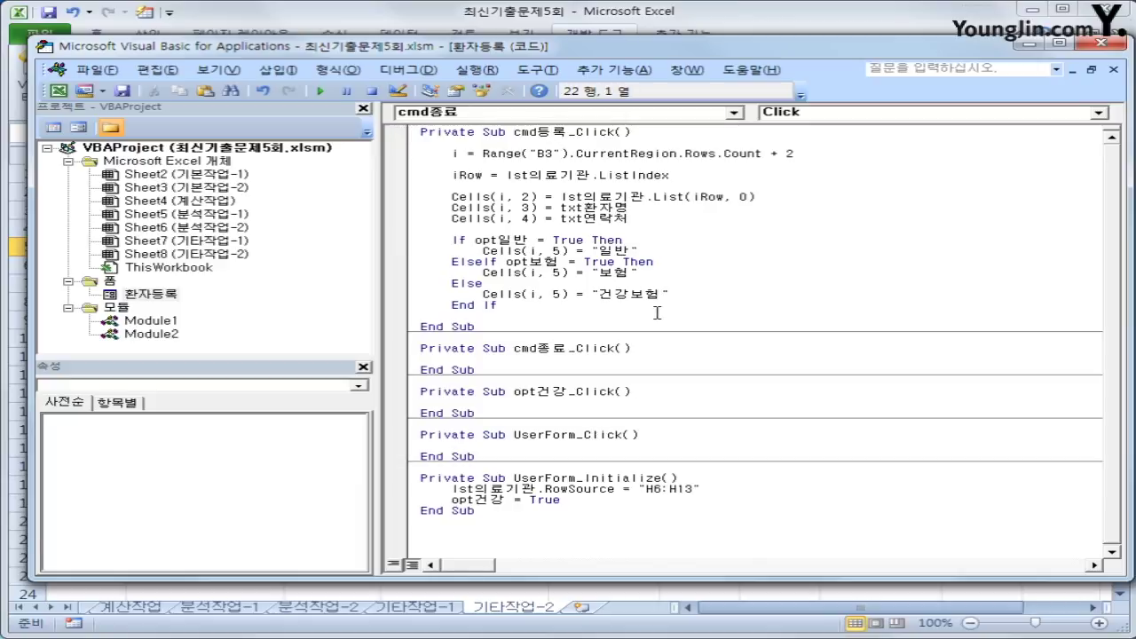
key(Return)
key(Tab)
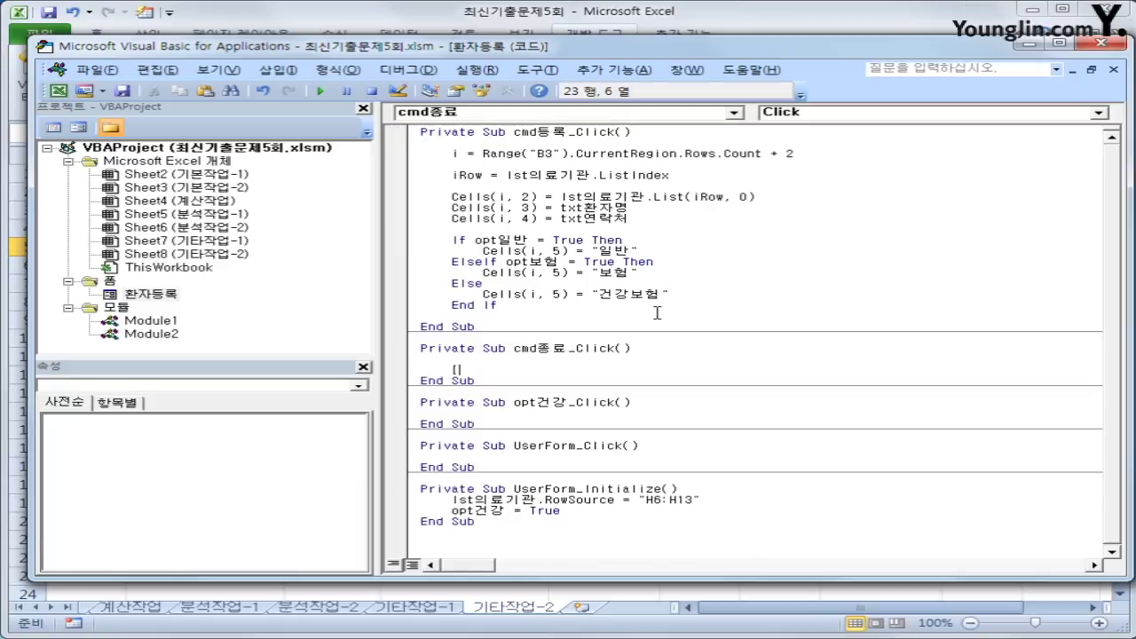
text(ㅡ[)
key(BackSpace)
text(H5] = "의료기관")
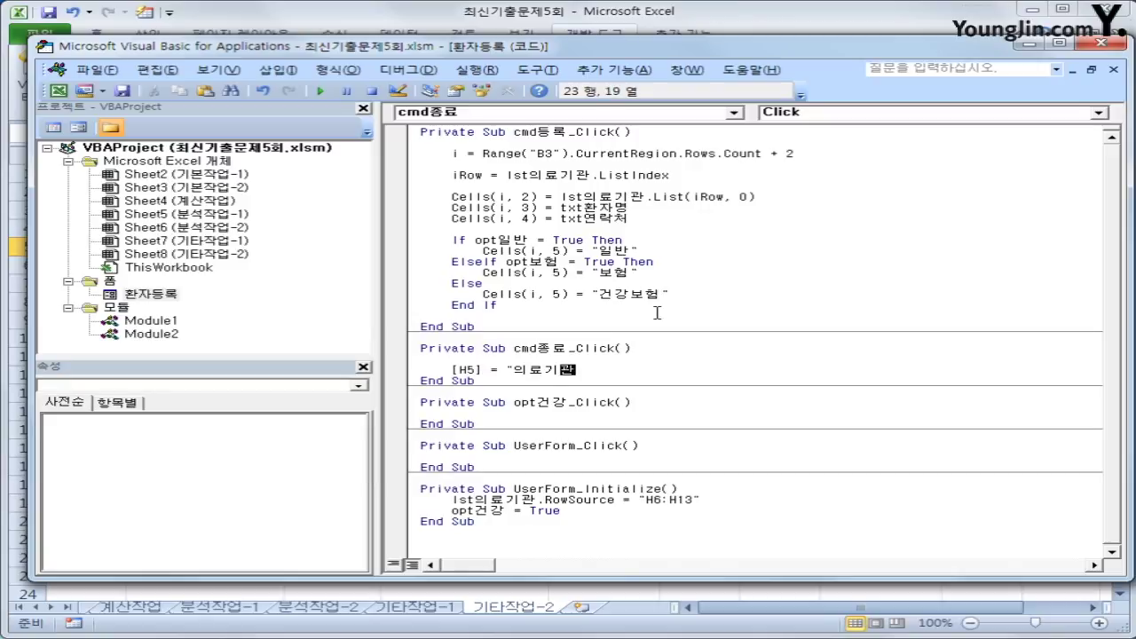
key(Return)
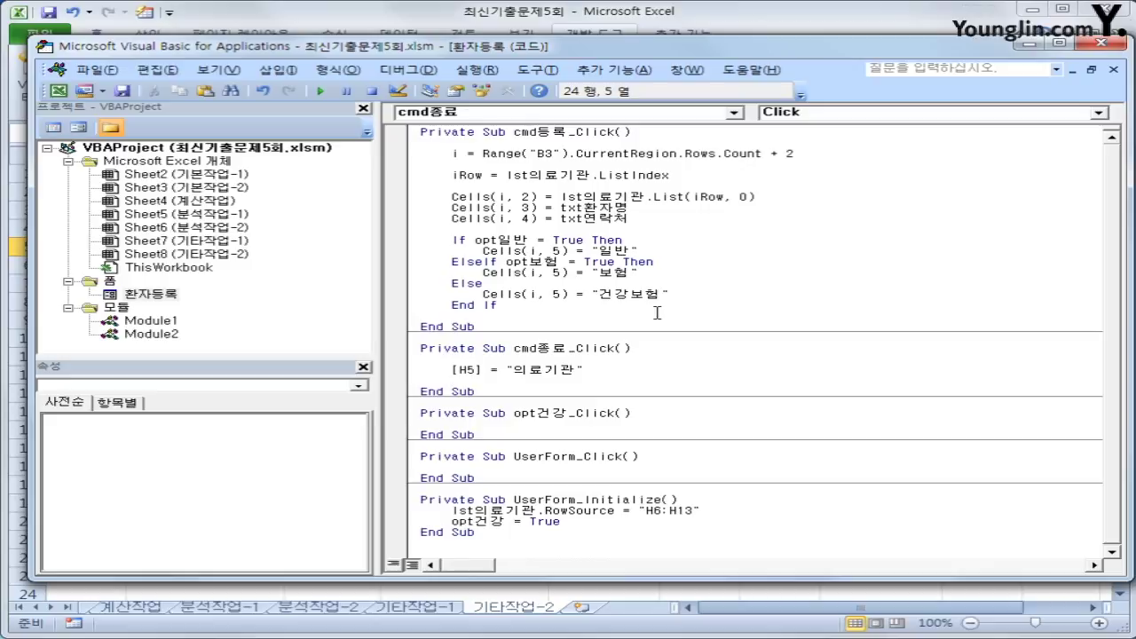
text(unload me)
key(Return)
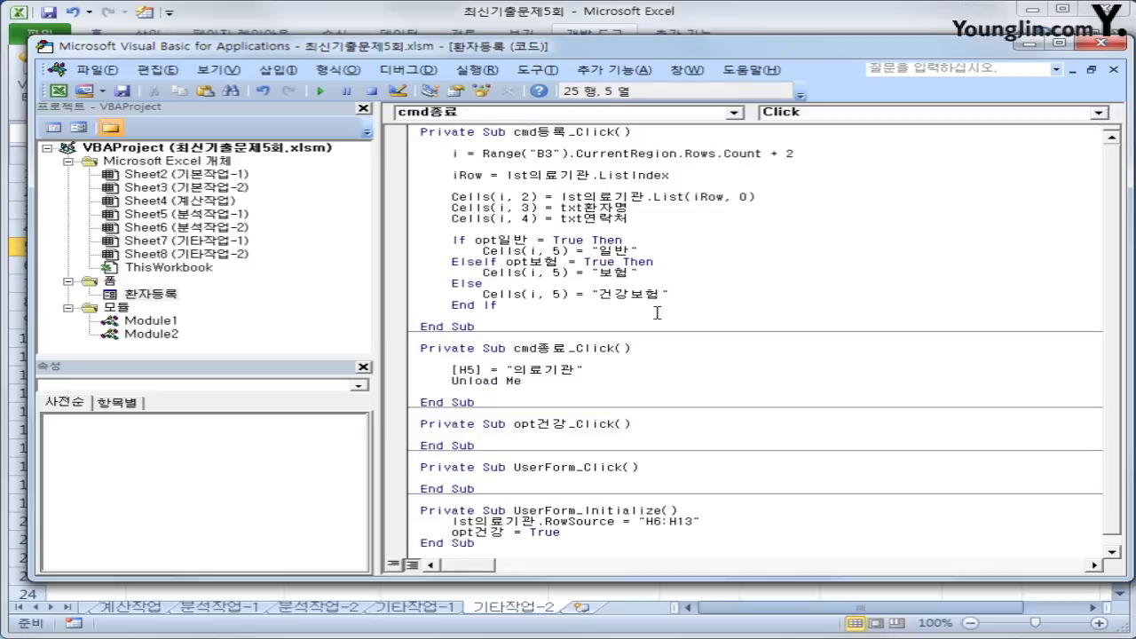
click(622, 460)
- Back on the sheet, run the form and close it with 종료 to confirm H5 shows 의료기관
click(1101, 42)
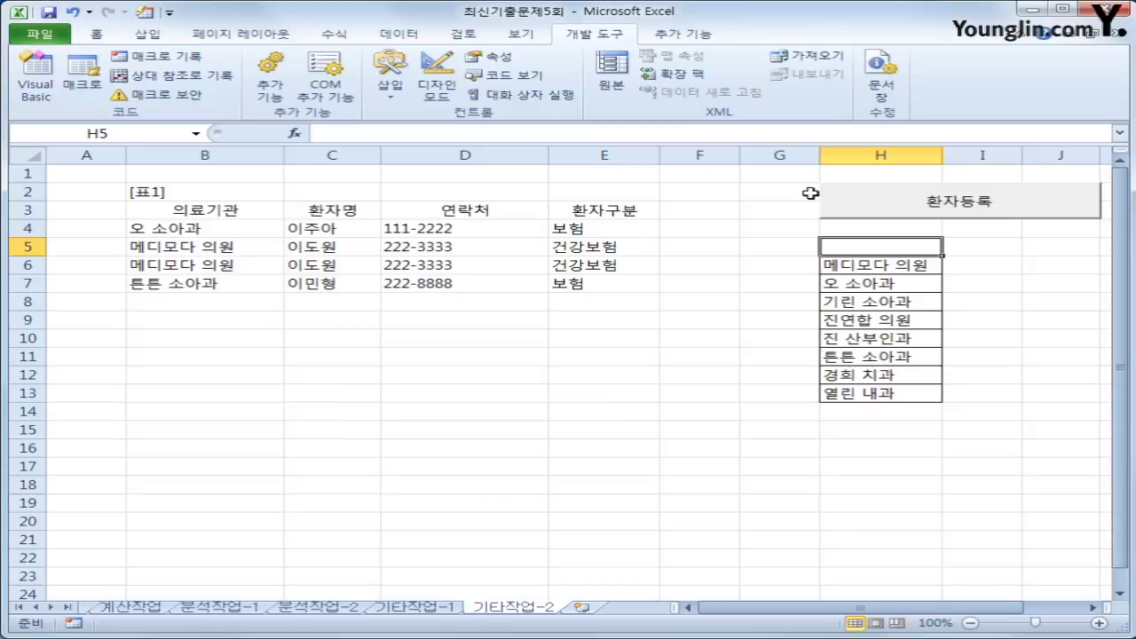
click(946, 208)
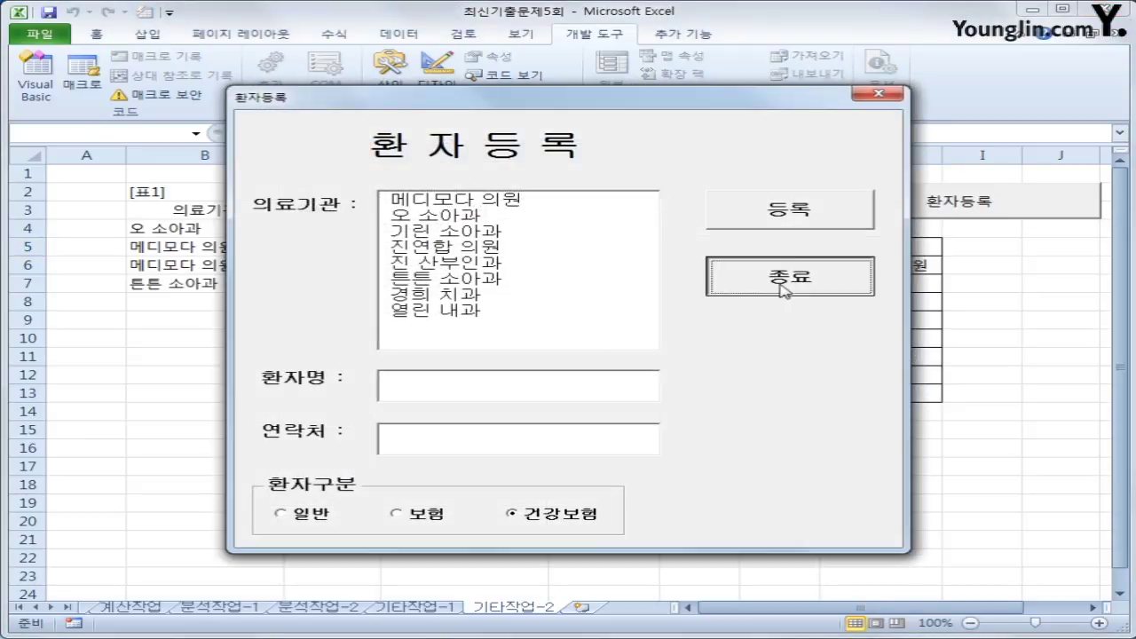
click(785, 282)
click(883, 251)
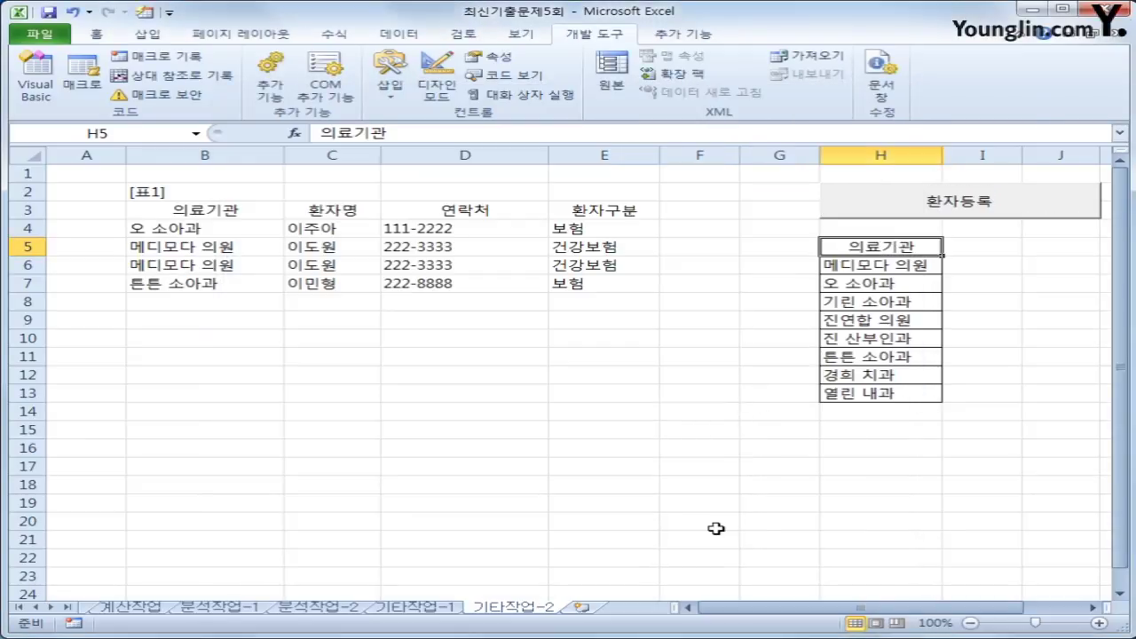